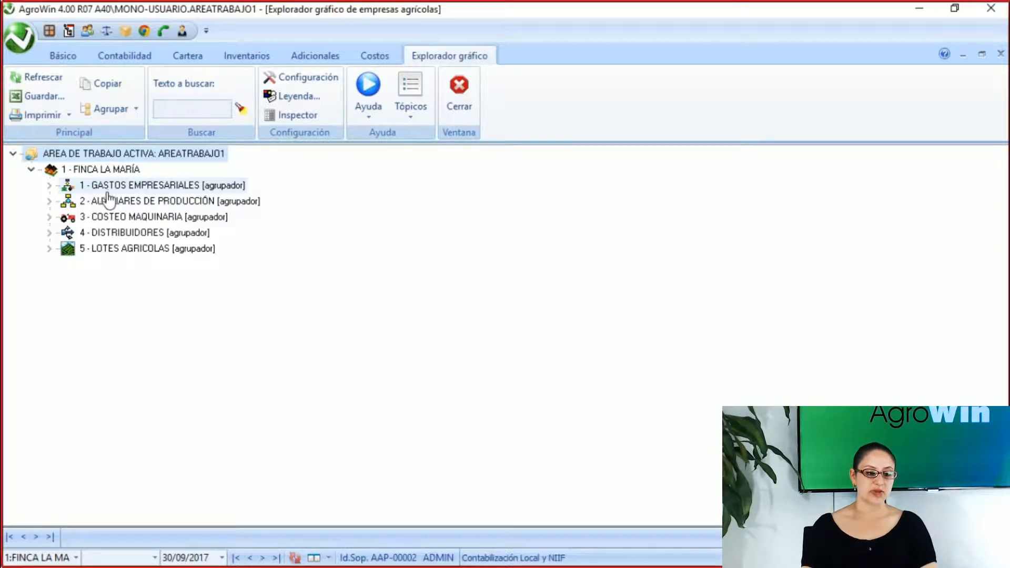
Step: Examine the five grouping nodes under FINCA LA MARÍA, from GASTOS EMPRESARIALES through LOTES AGRICOLAS
{"action": "left_click", "coordinate": [172, 188]}
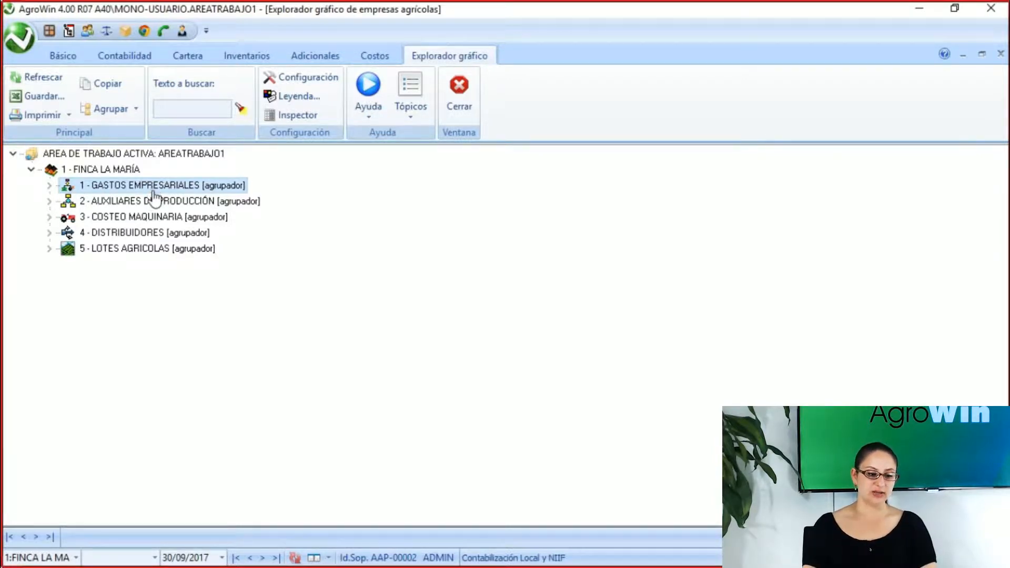
{"action": "left_click", "coordinate": [140, 208]}
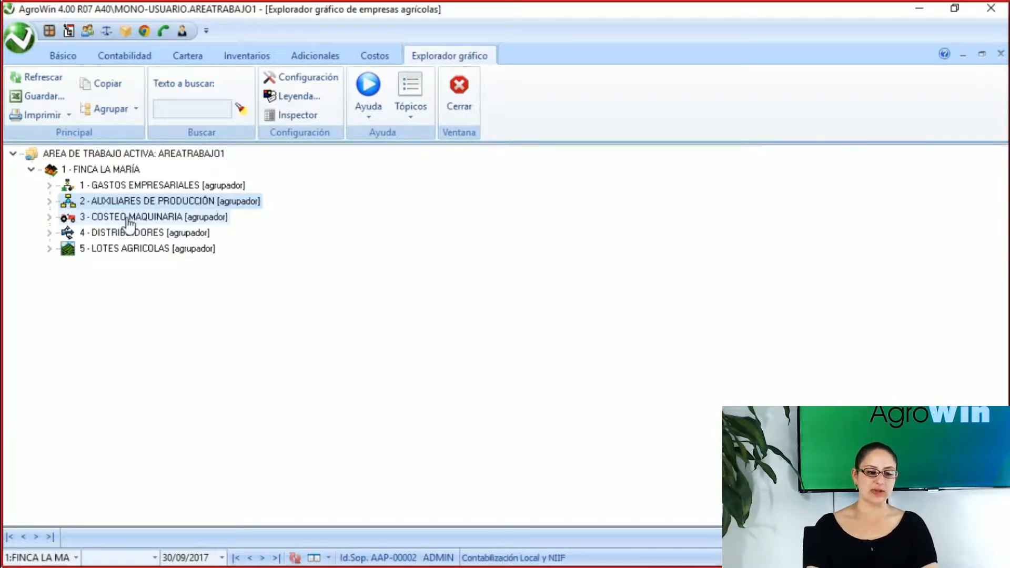
{"action": "left_click", "coordinate": [186, 218]}
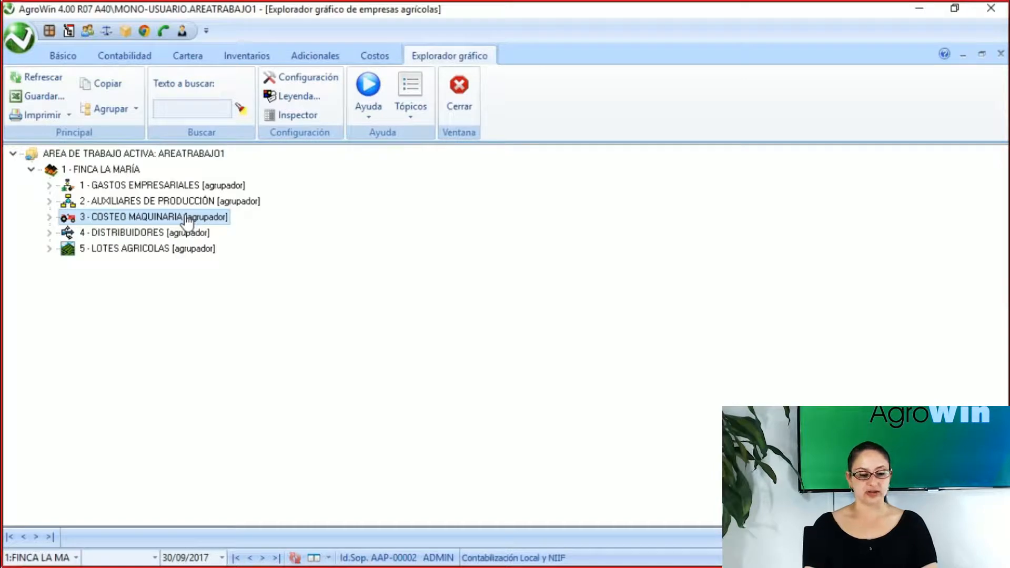
{"action": "left_click", "coordinate": [178, 236]}
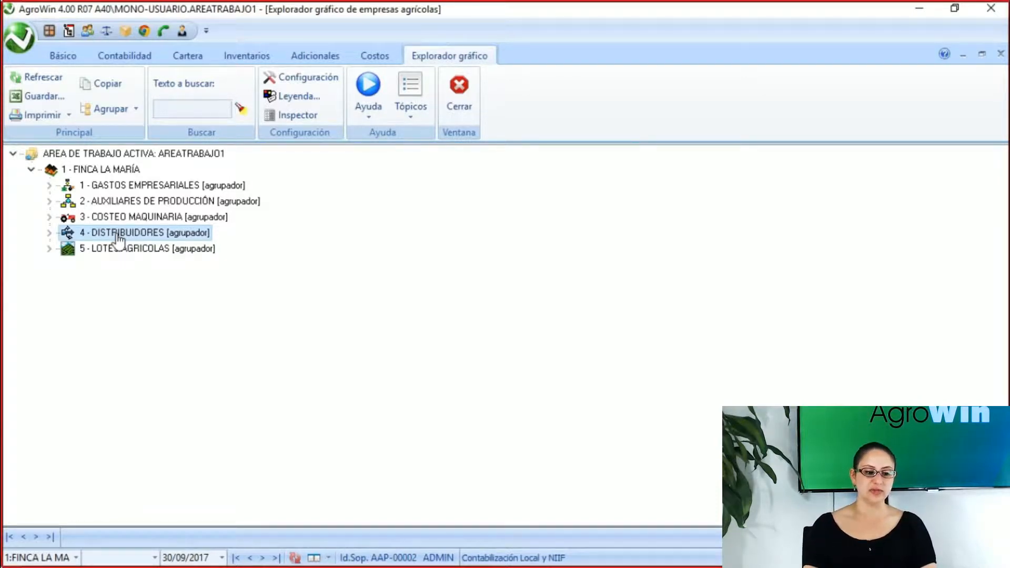
{"action": "left_click", "coordinate": [114, 253]}
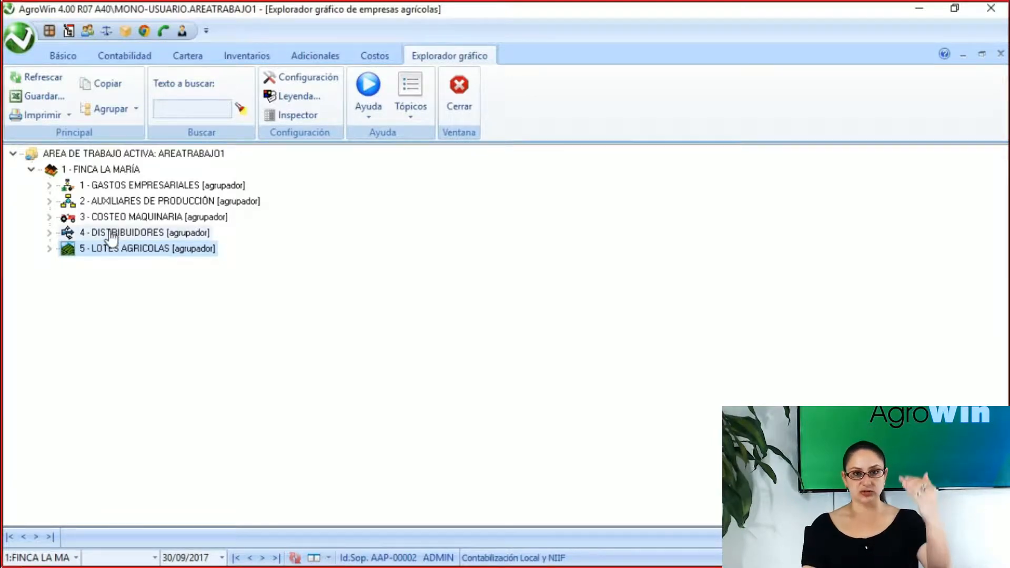
{"action": "left_click", "coordinate": [133, 190]}
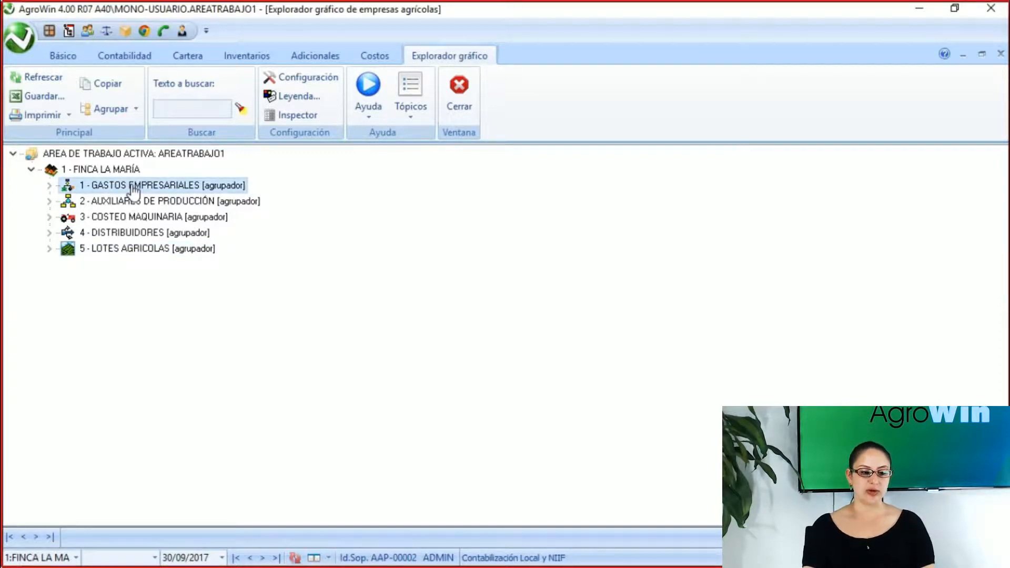
{"action": "left_click", "coordinate": [143, 207]}
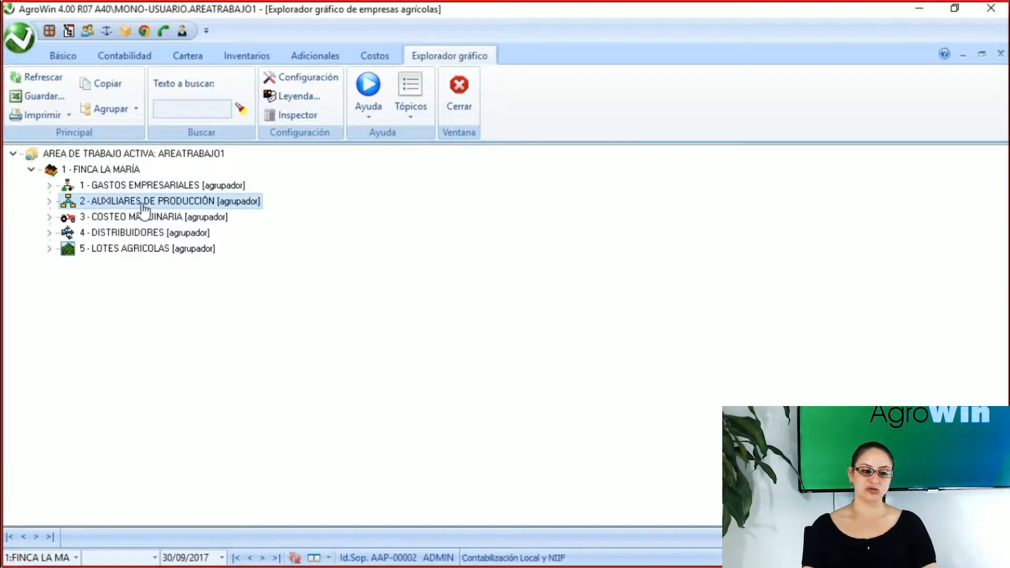
{"action": "left_click", "coordinate": [143, 221]}
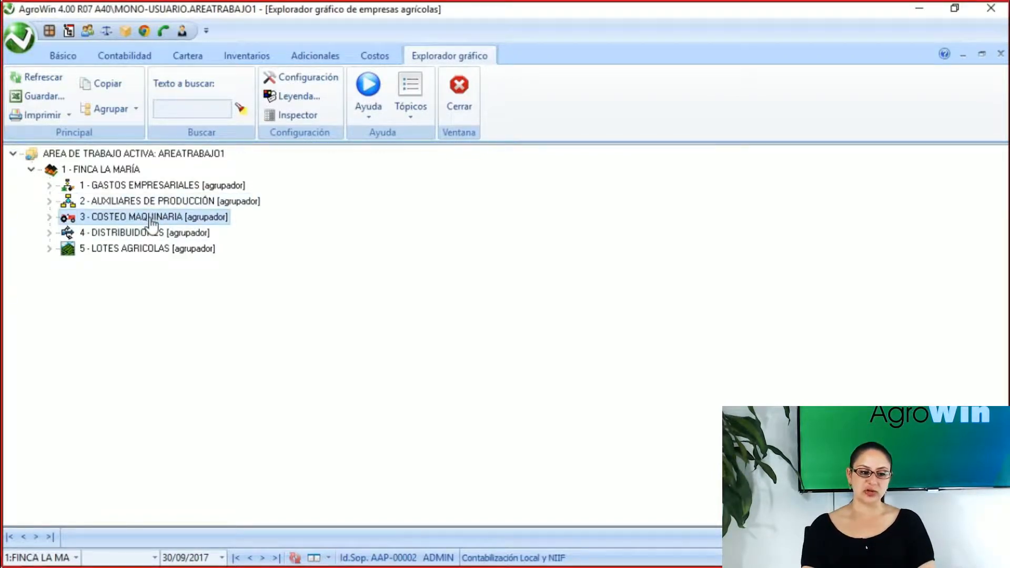
{"action": "left_click", "coordinate": [141, 236]}
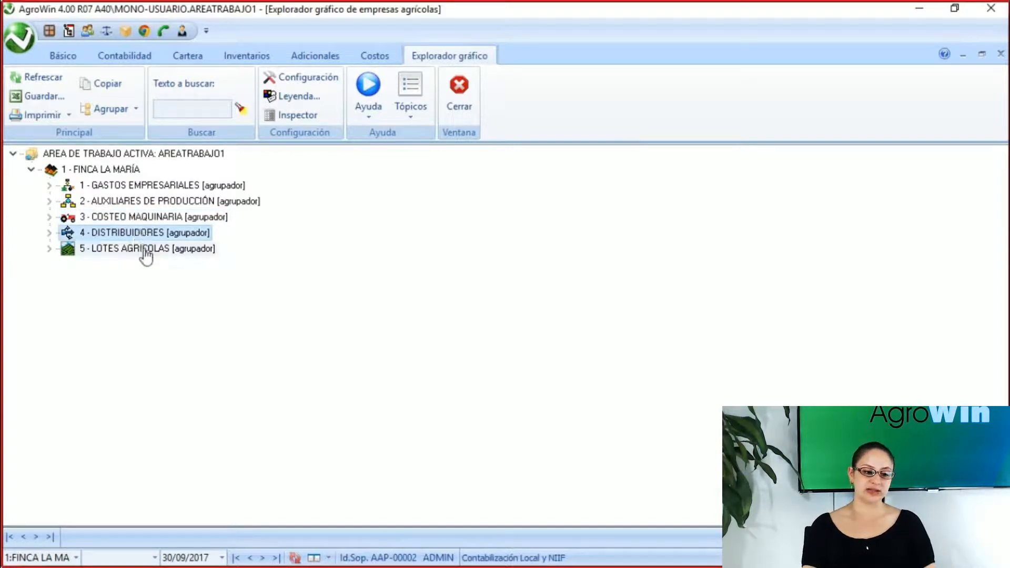
{"action": "left_click", "coordinate": [145, 250]}
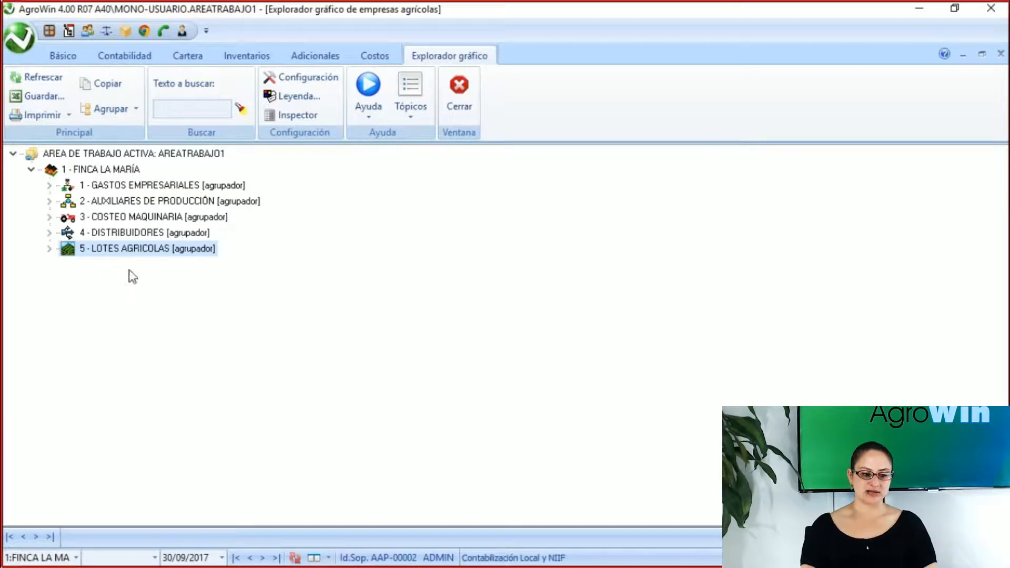
{"action": "left_click", "coordinate": [181, 188]}
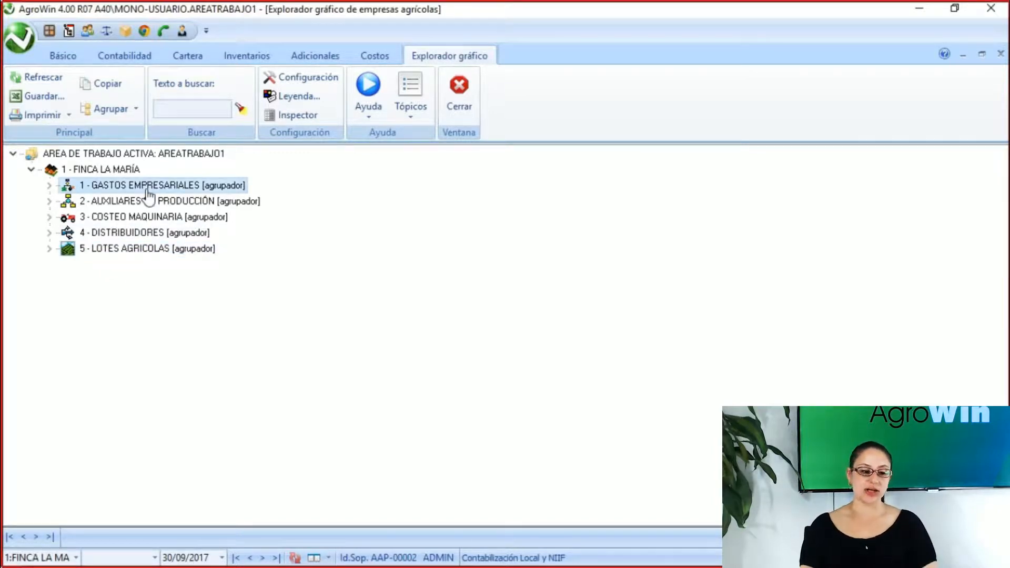
{"action": "left_click", "coordinate": [124, 237]}
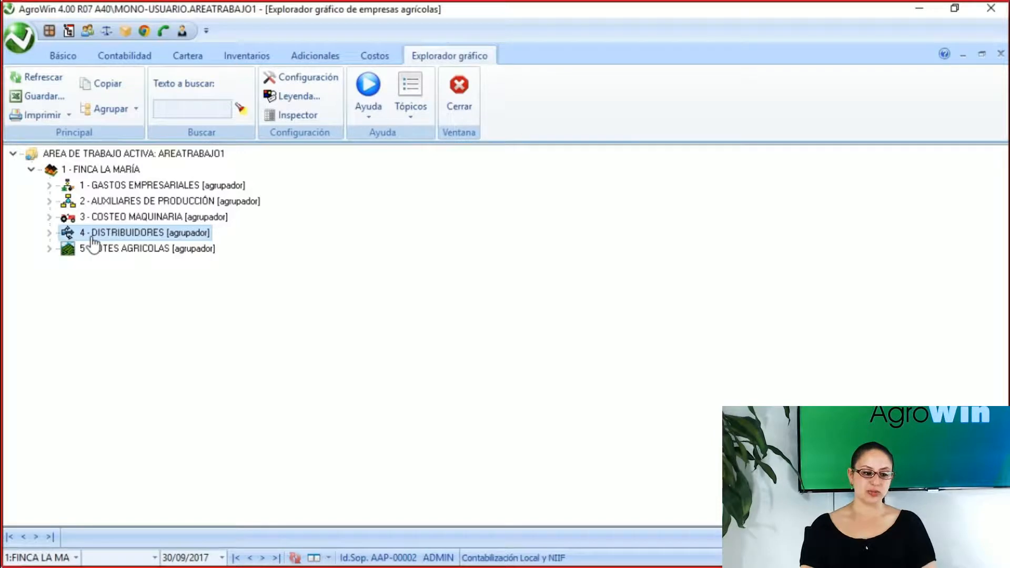
Step: Create a distribution-by-weight node (nodo distribución por peso) under the DISTRIBUIDORES grouping node, completing its cost centre code with 1
{"action": "left_click", "coordinate": [49, 233]}
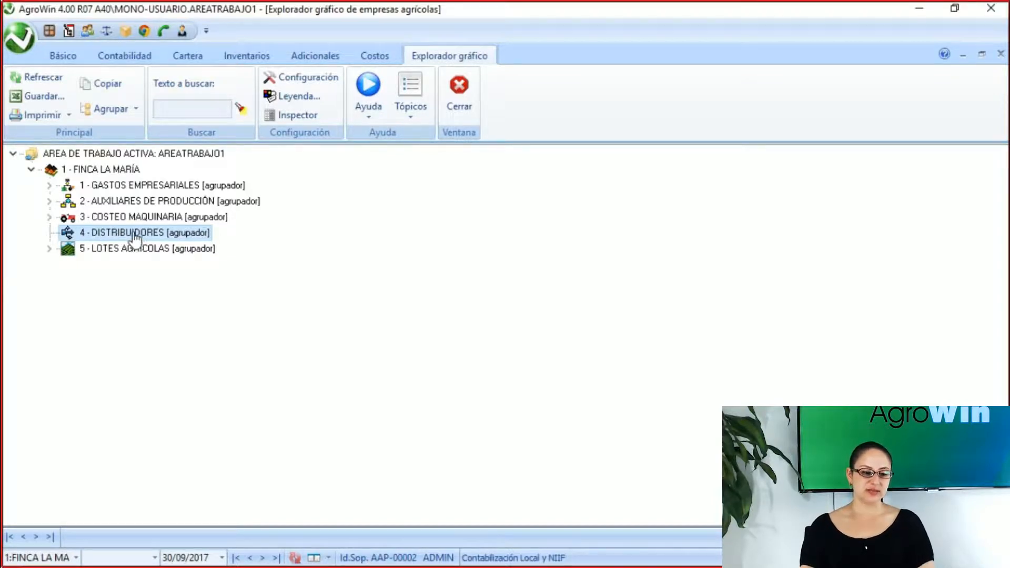
{"action": "double_click", "coordinate": [102, 232]}
{"action": "right_click", "coordinate": [104, 232]}
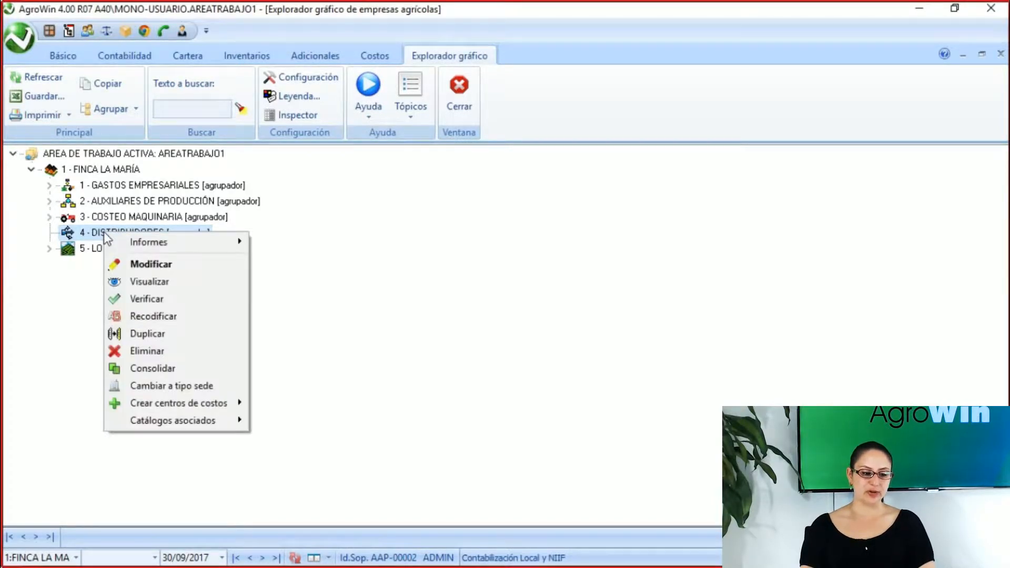
{"action": "mouse_move", "coordinate": [163, 403]}
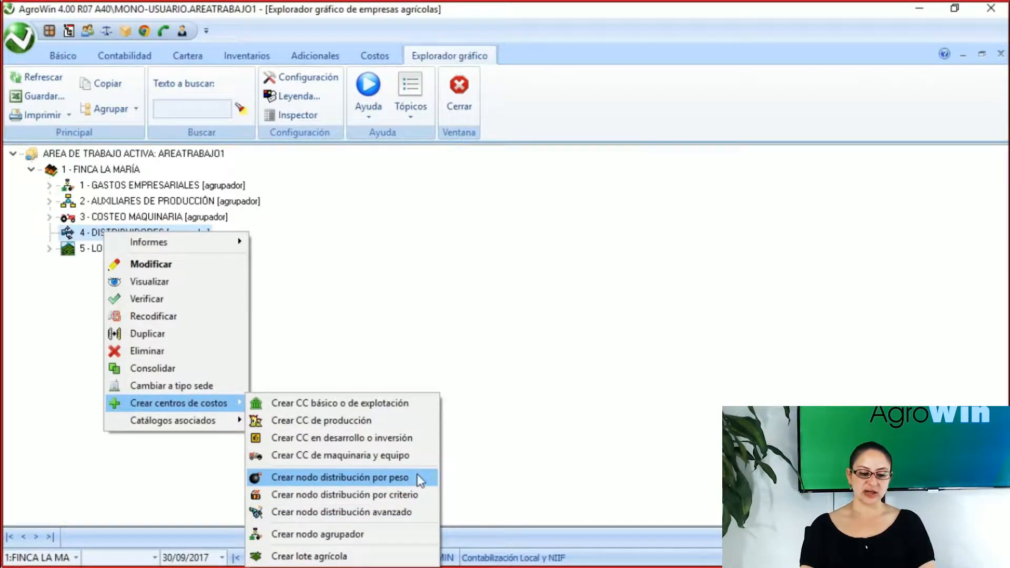
{"action": "left_click", "coordinate": [354, 482]}
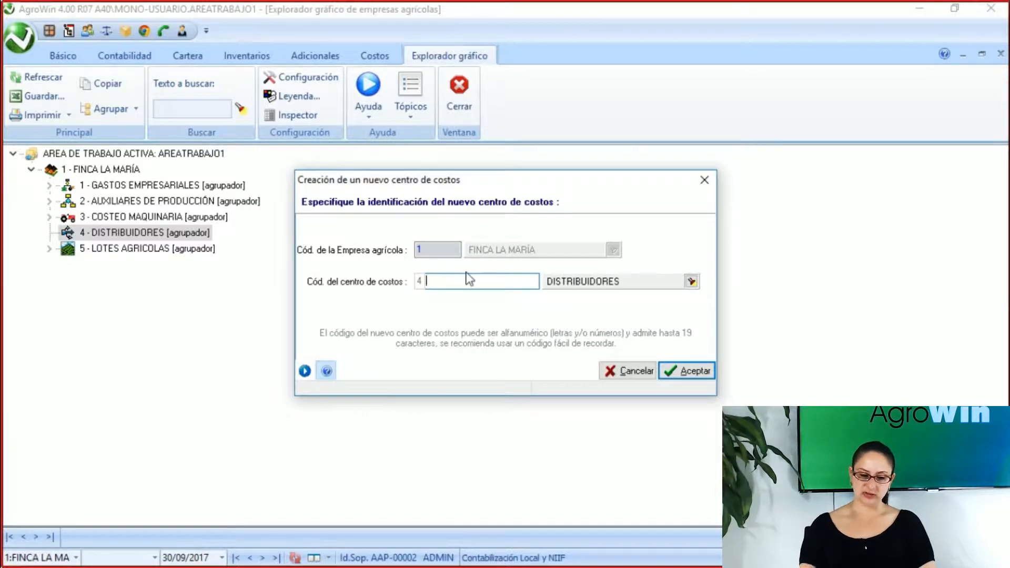
{"action": "type", "text": "1"}
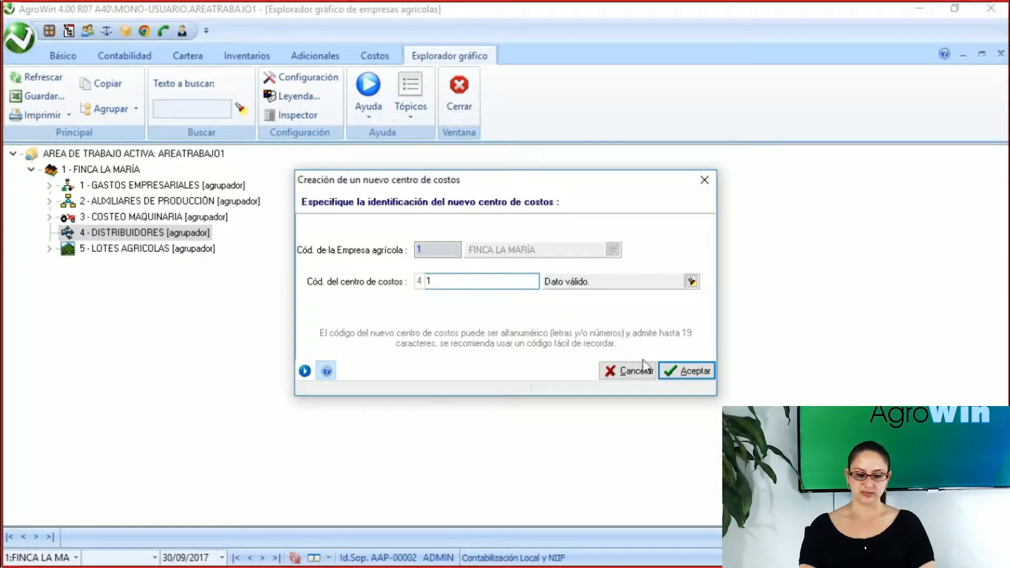
{"action": "left_click", "coordinate": [675, 370]}
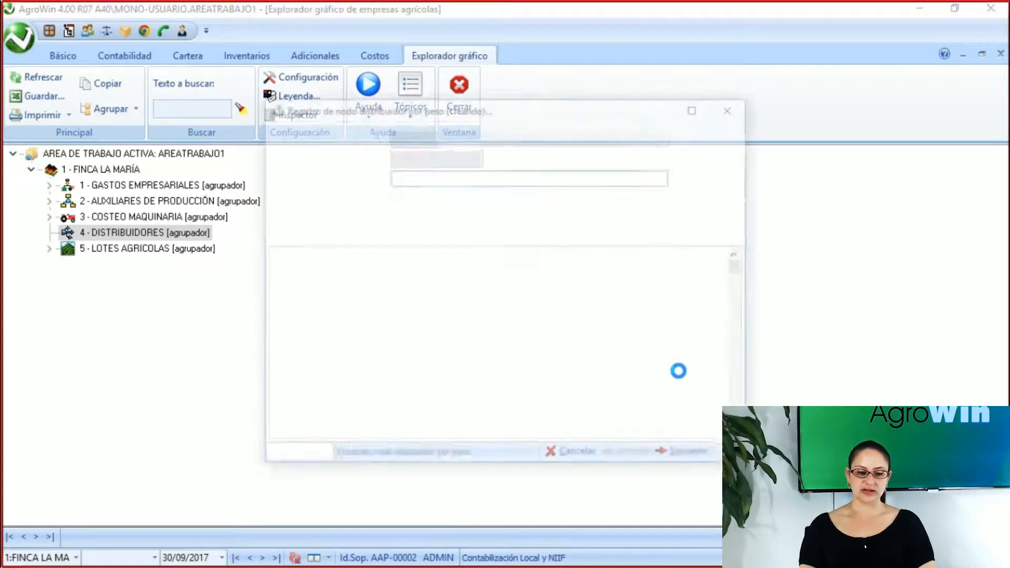
Step: Add the BANANO cost centre of LOTE LA LOMA (5L1BAN) as the first entry in the node's distribution list
{"action": "left_click", "coordinate": [389, 359]}
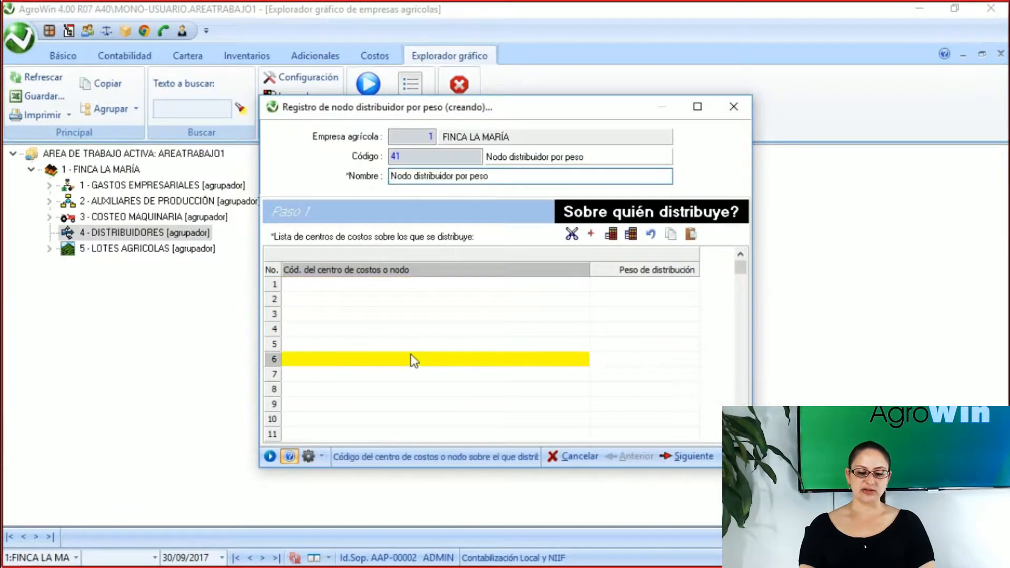
{"action": "left_click", "coordinate": [399, 287]}
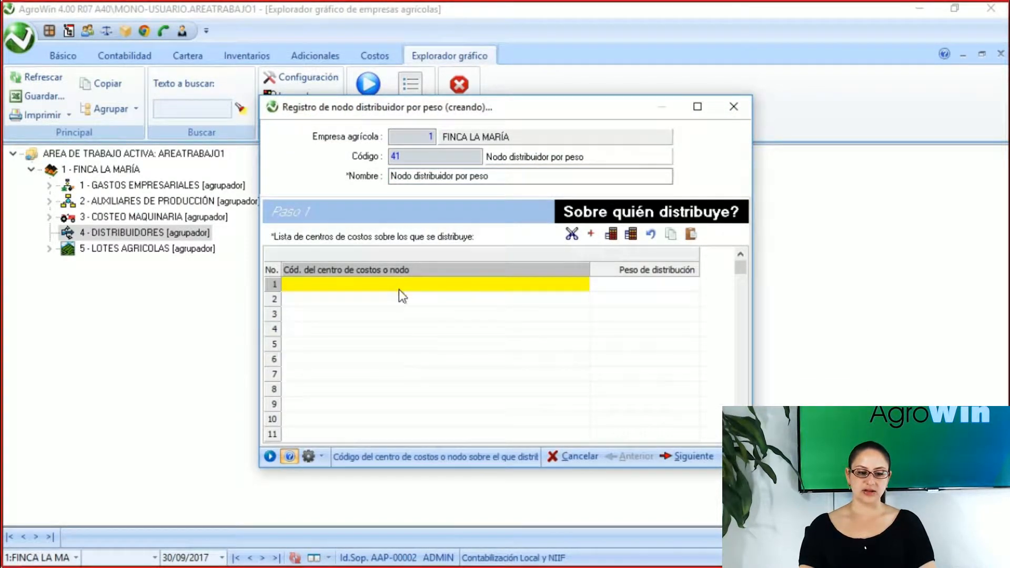
{"action": "left_click", "coordinate": [334, 316]}
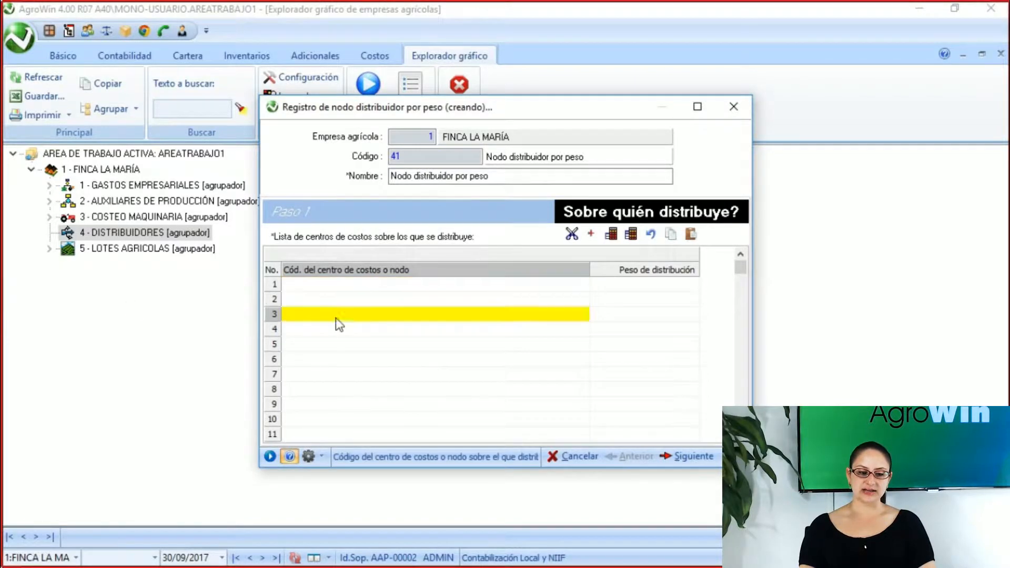
{"action": "left_click", "coordinate": [339, 290]}
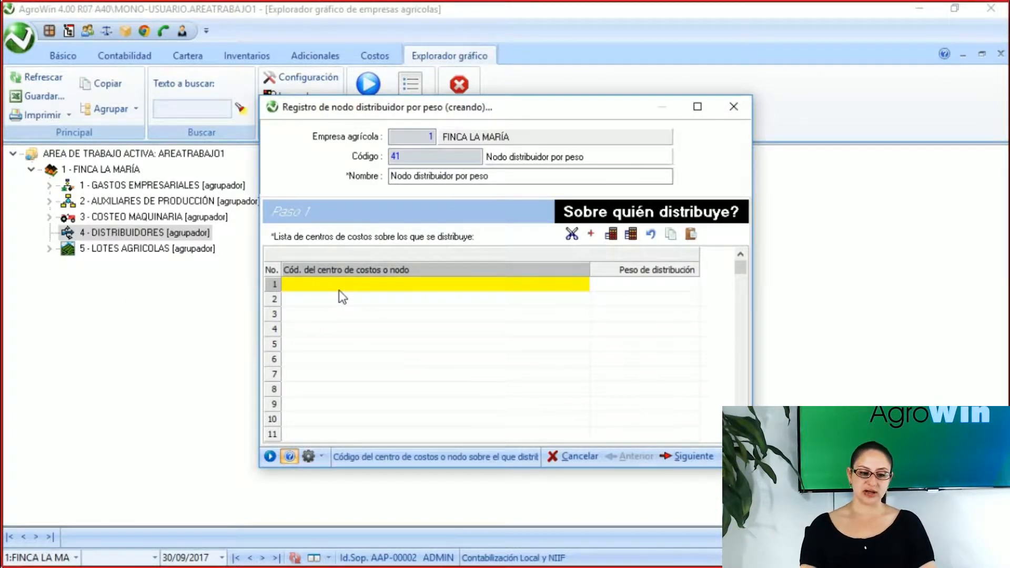
{"action": "left_click", "coordinate": [339, 288]}
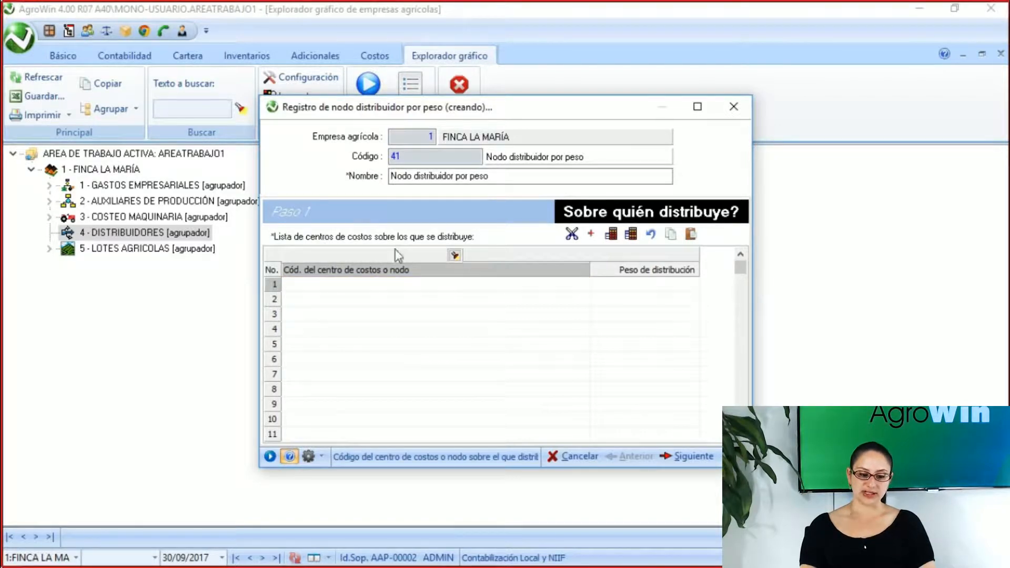
{"action": "left_click", "coordinate": [458, 257]}
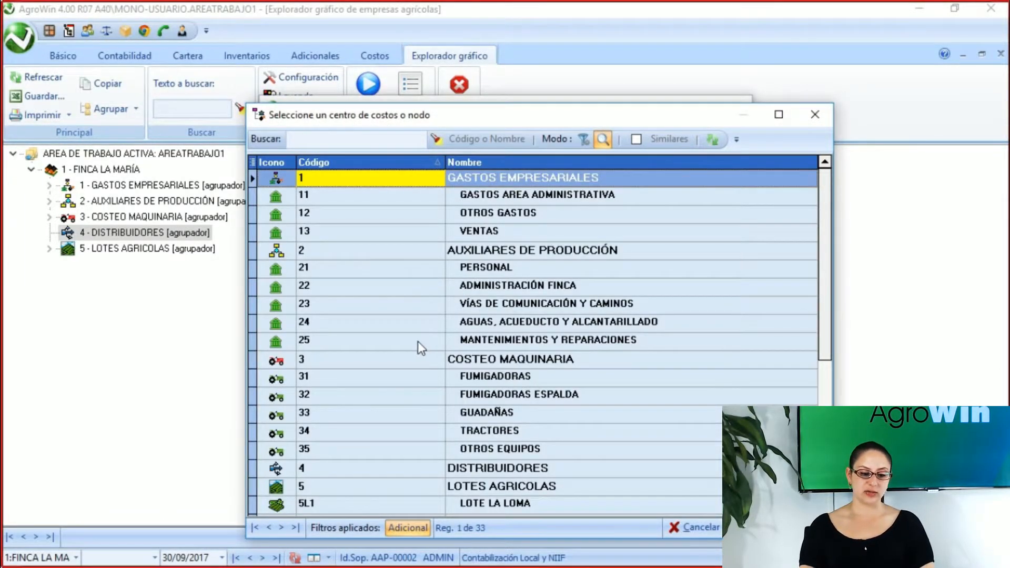
{"action": "scroll", "coordinate": [418, 341], "scroll_direction": "down", "scroll_amount": 3}
{"action": "scroll", "coordinate": [416, 339], "scroll_direction": "down", "scroll_amount": 2}
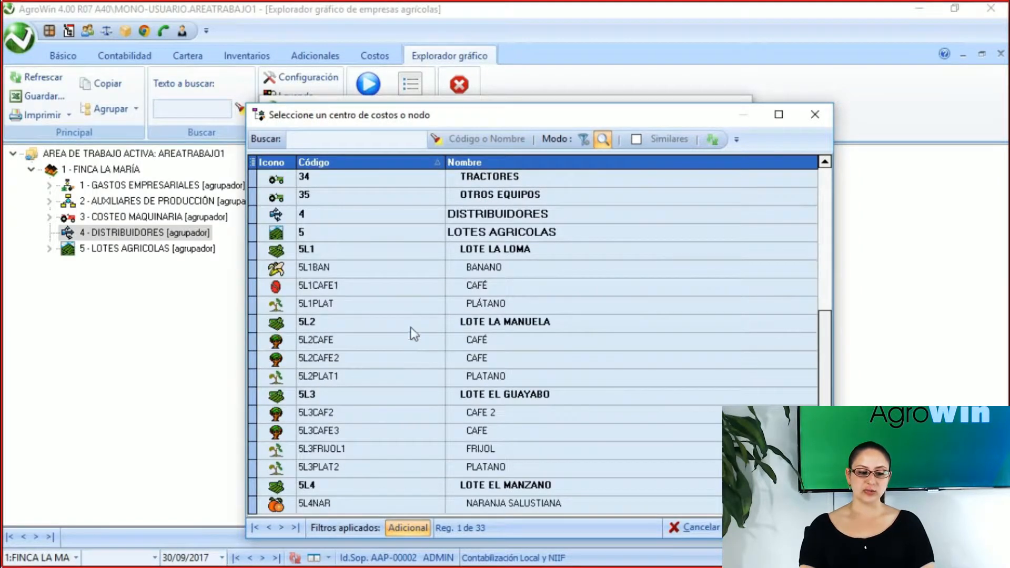
{"action": "left_click", "coordinate": [388, 267]}
{"action": "left_click", "coordinate": [392, 306]}
{"action": "left_click", "coordinate": [385, 285]}
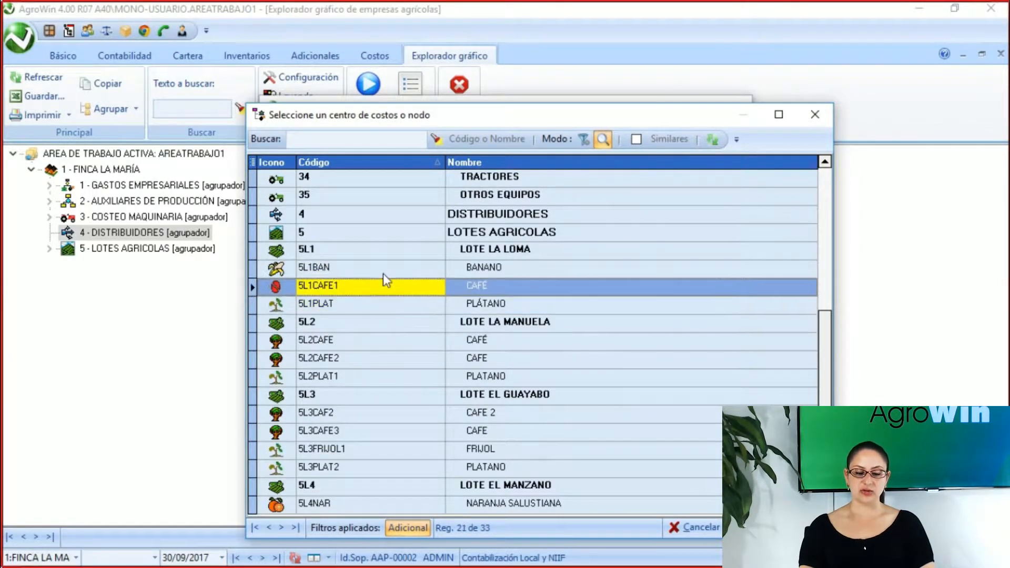
{"action": "left_click", "coordinate": [383, 267]}
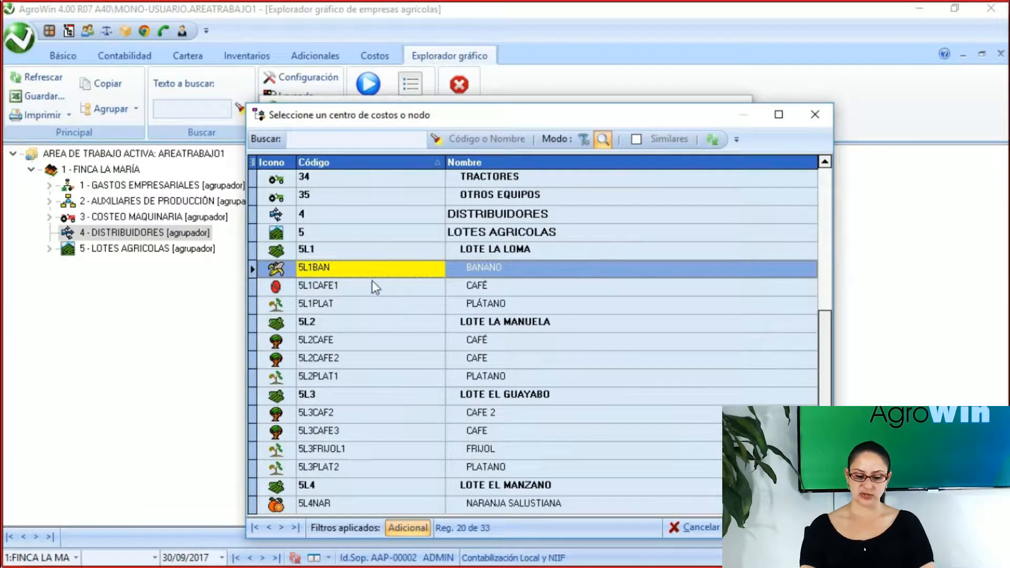
{"action": "double_click", "coordinate": [354, 269]}
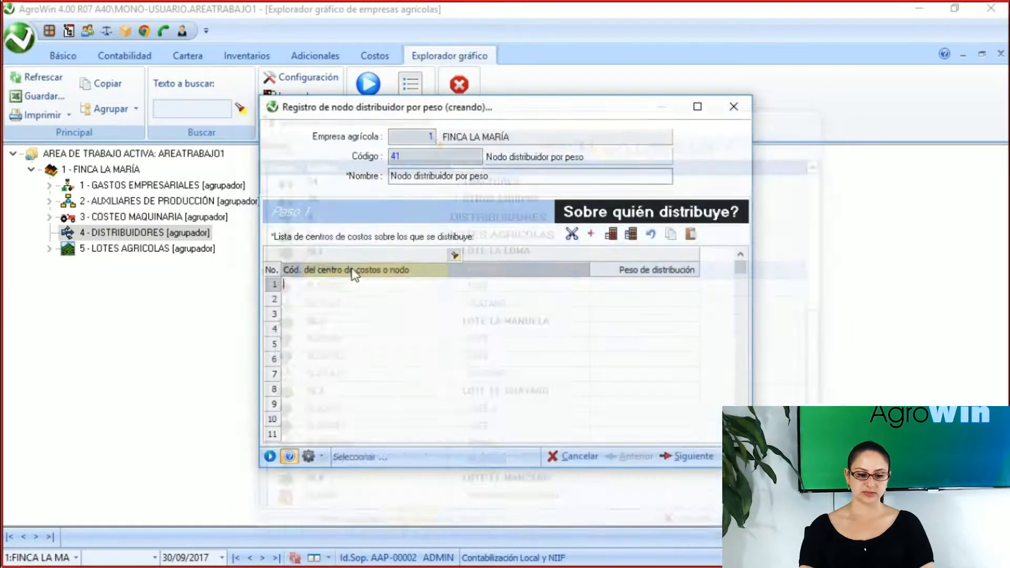
Step: Set the distribution weight of LOTE LA LOMA - BANANO to 10
{"action": "left_click", "coordinate": [647, 286]}
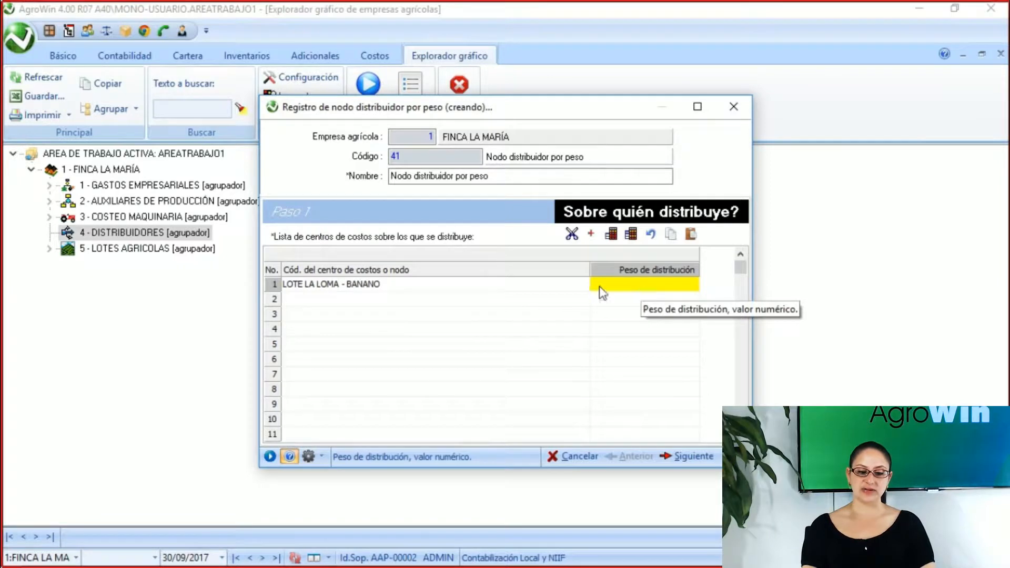
{"action": "left_click", "coordinate": [574, 312]}
{"action": "left_click", "coordinate": [583, 288]}
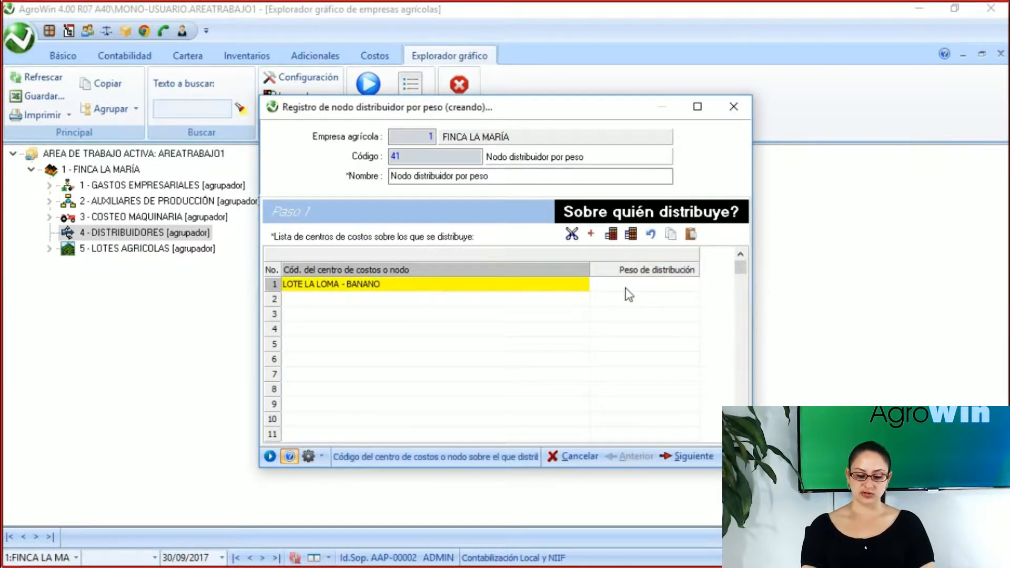
{"action": "left_click", "coordinate": [626, 288]}
{"action": "type", "text": "10"}
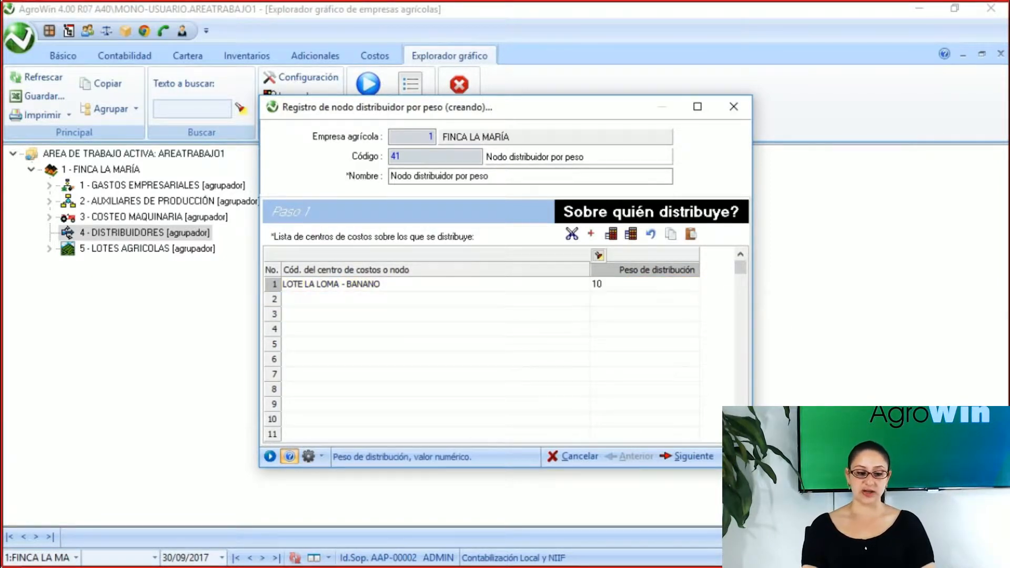
Step: Add the CAFÉ cost centre of LOTE LA LOMA (5L1CAFE1) as the second entry in the node's distribution list
{"action": "left_click", "coordinate": [310, 300]}
{"action": "left_click", "coordinate": [309, 300]}
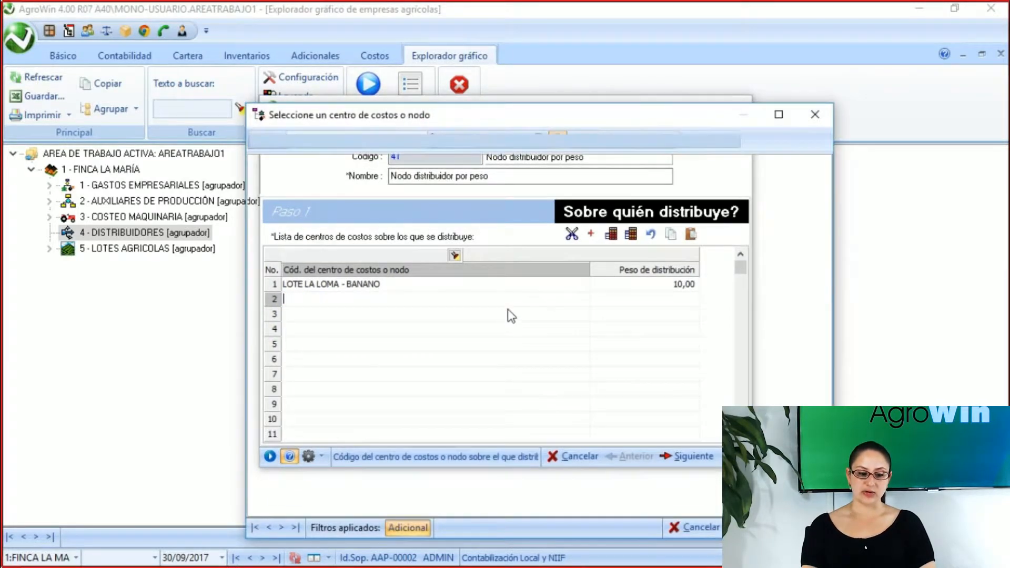
{"action": "scroll", "coordinate": [470, 263], "scroll_direction": "down", "scroll_amount": 5}
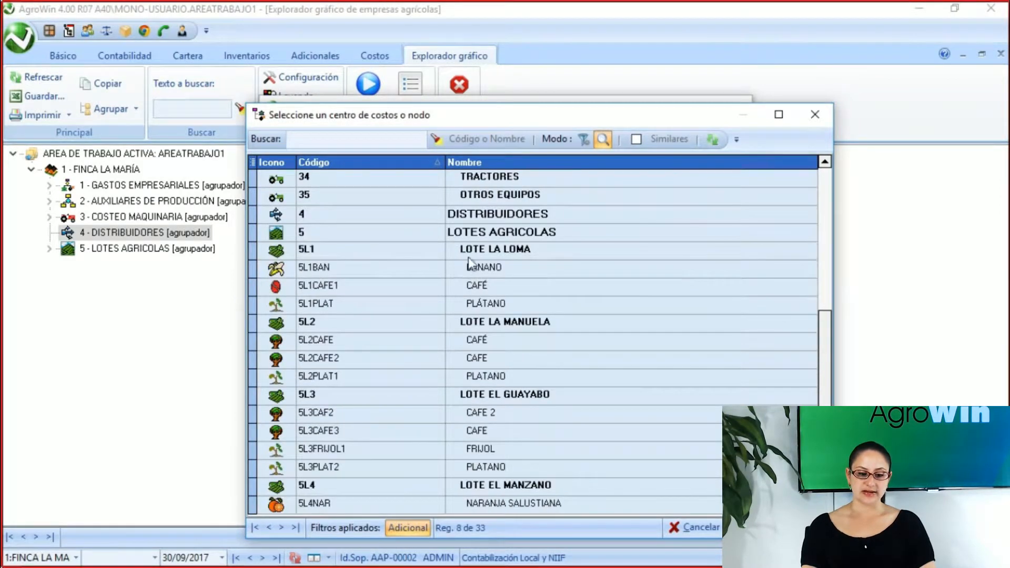
{"action": "double_click", "coordinate": [476, 276]}
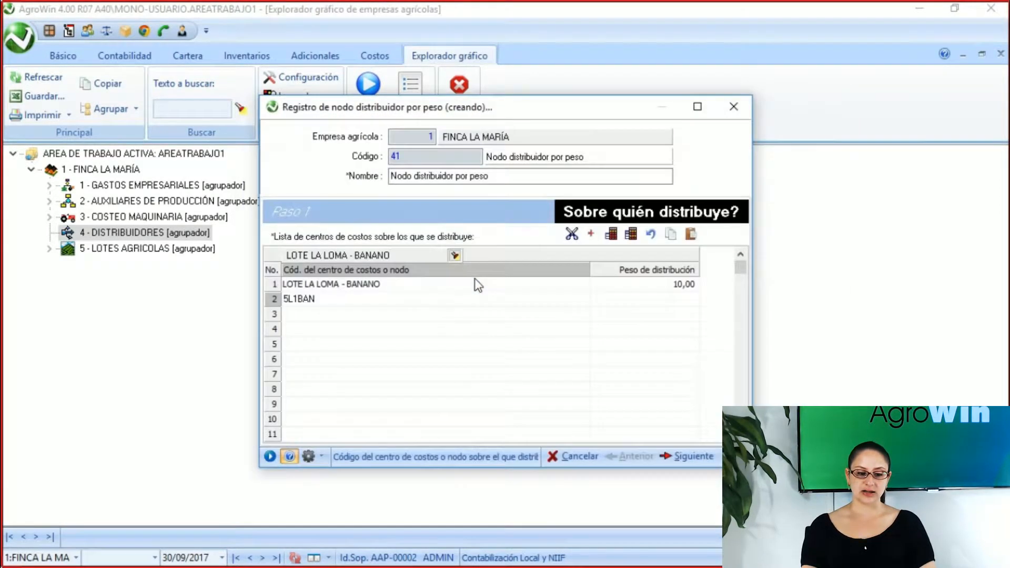
{"action": "left_click", "coordinate": [454, 255]}
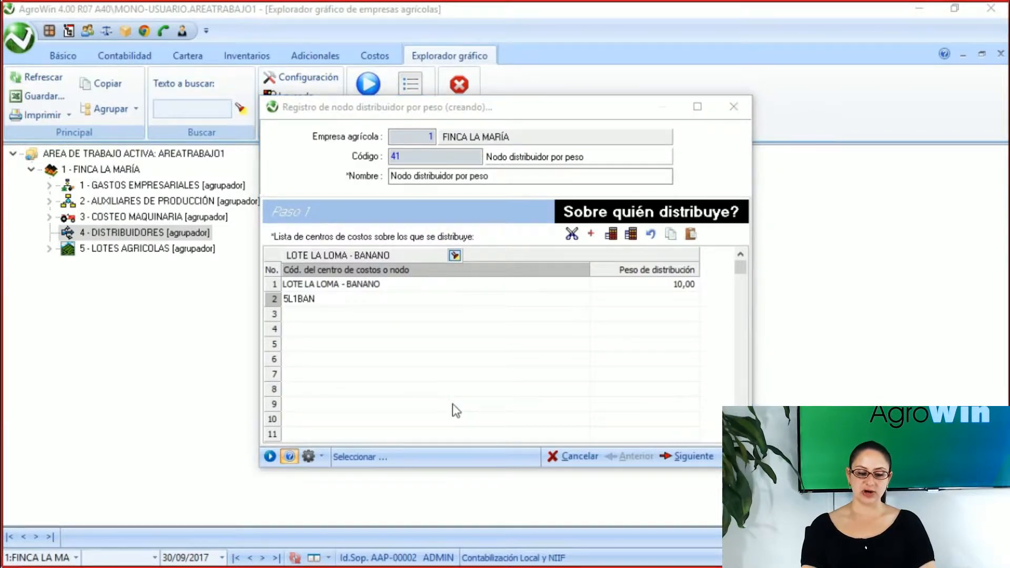
{"action": "scroll", "coordinate": [463, 377], "scroll_direction": "down", "scroll_amount": 5}
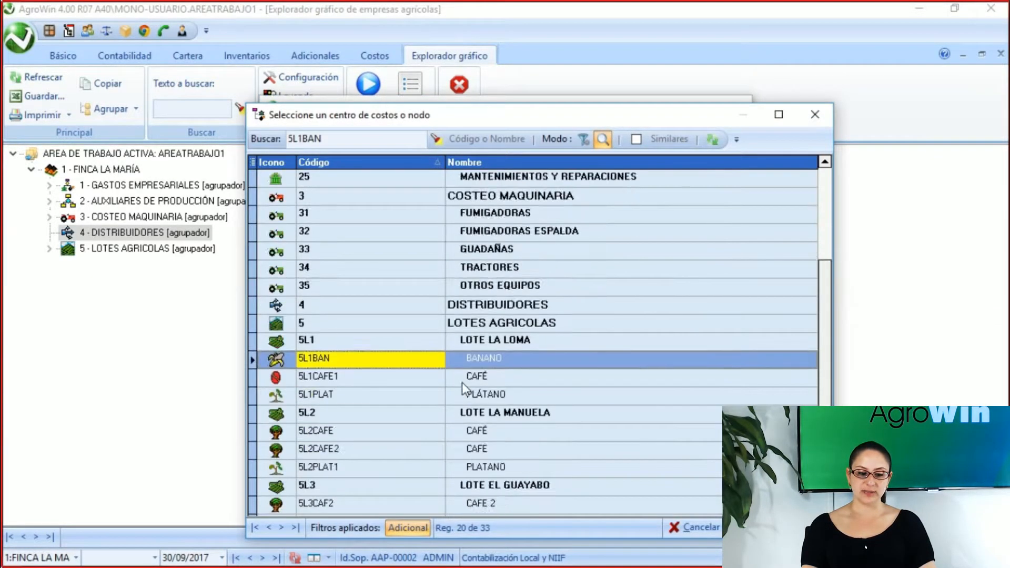
{"action": "left_click", "coordinate": [409, 286]}
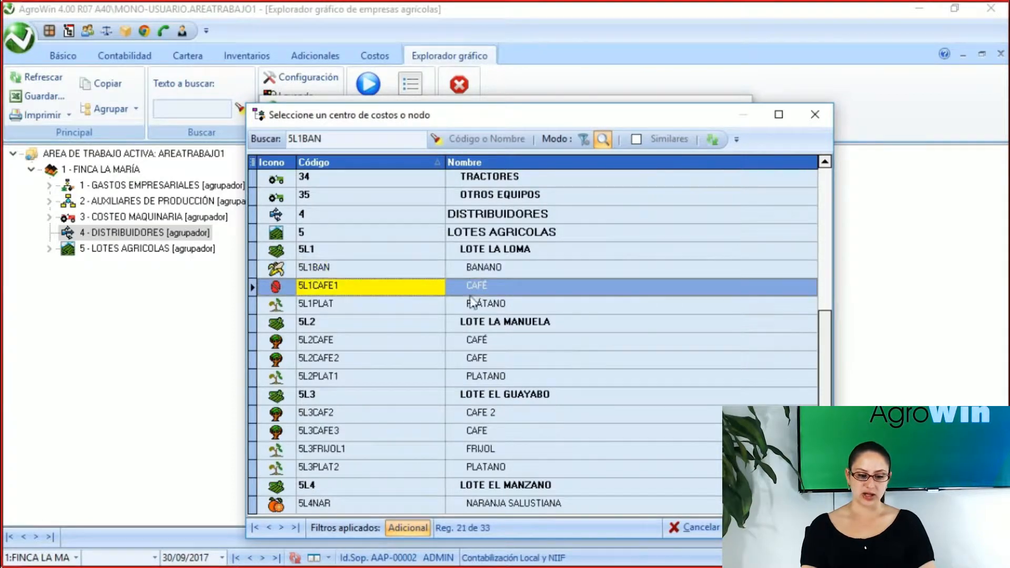
{"action": "double_click", "coordinate": [474, 288]}
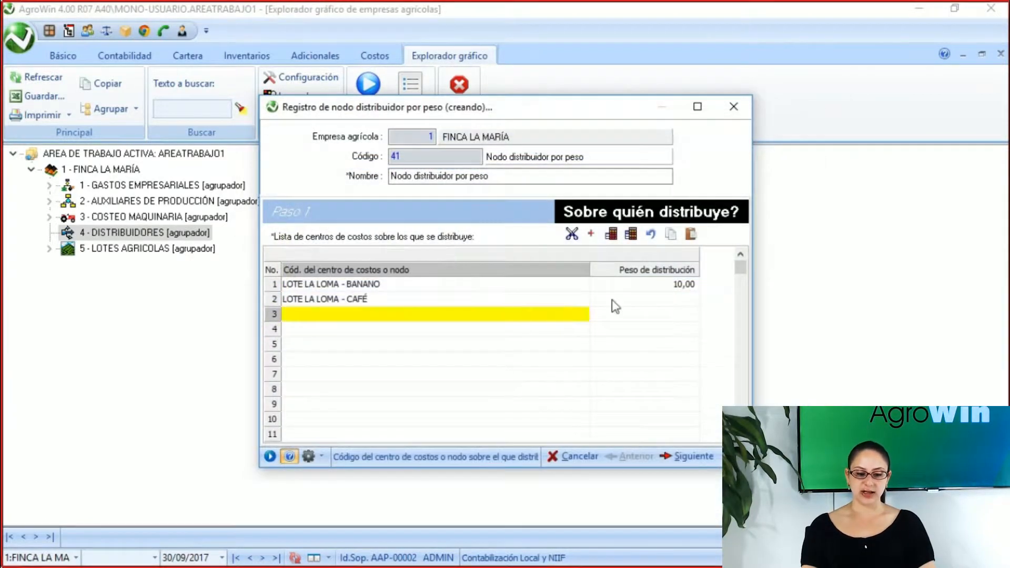
Step: Set the distribution weight of LOTE LA LOMA - CAFÉ to 25
{"action": "left_click", "coordinate": [612, 299]}
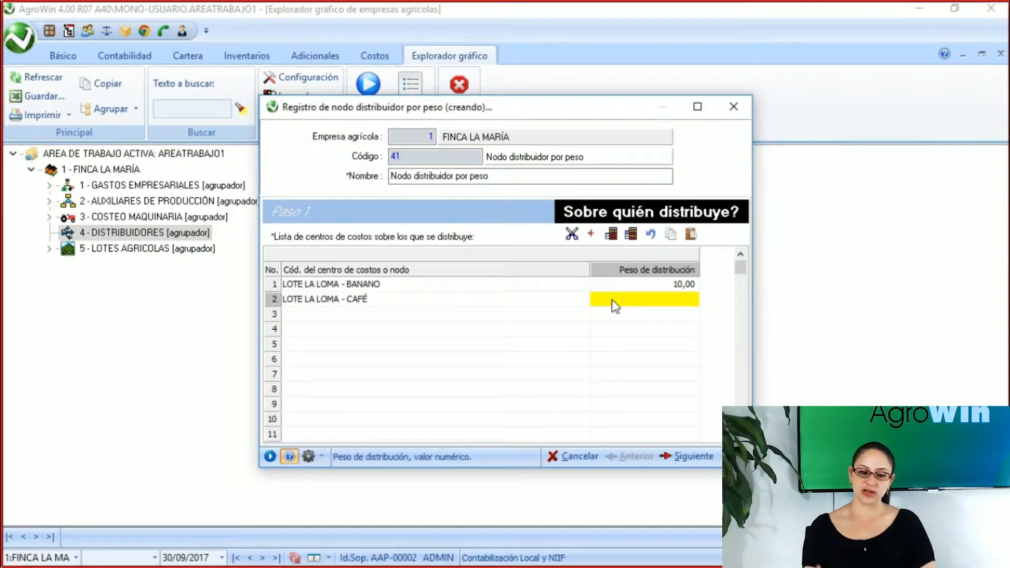
{"action": "left_click", "coordinate": [683, 304]}
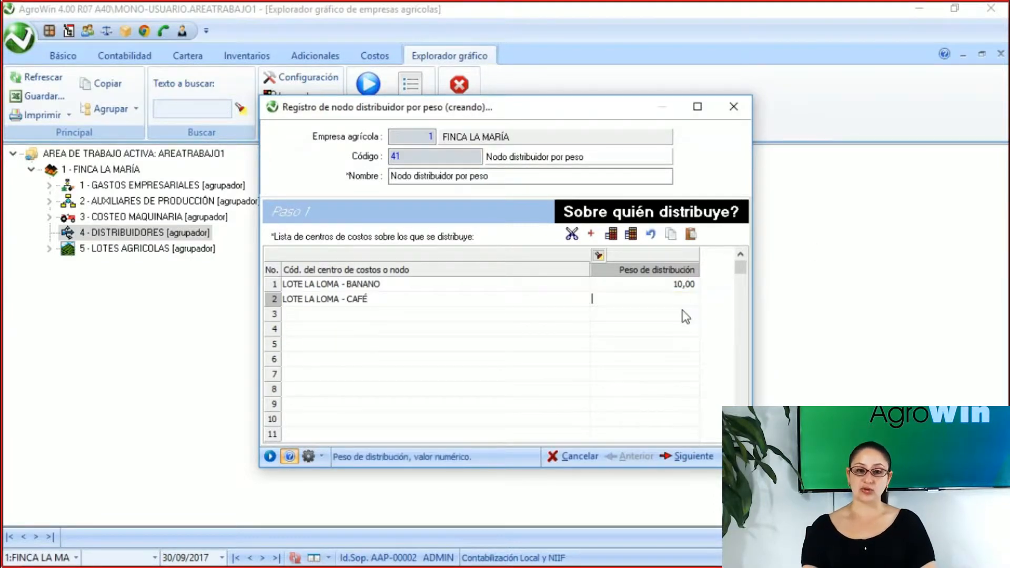
{"action": "type", "text": "25"}
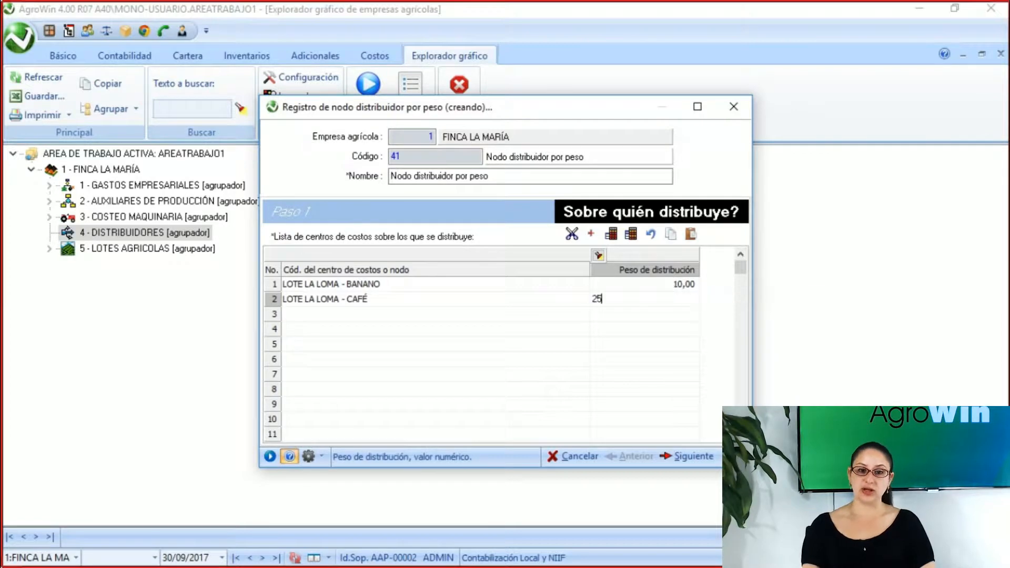
{"action": "left_click", "coordinate": [633, 313]}
{"action": "left_click", "coordinate": [636, 290]}
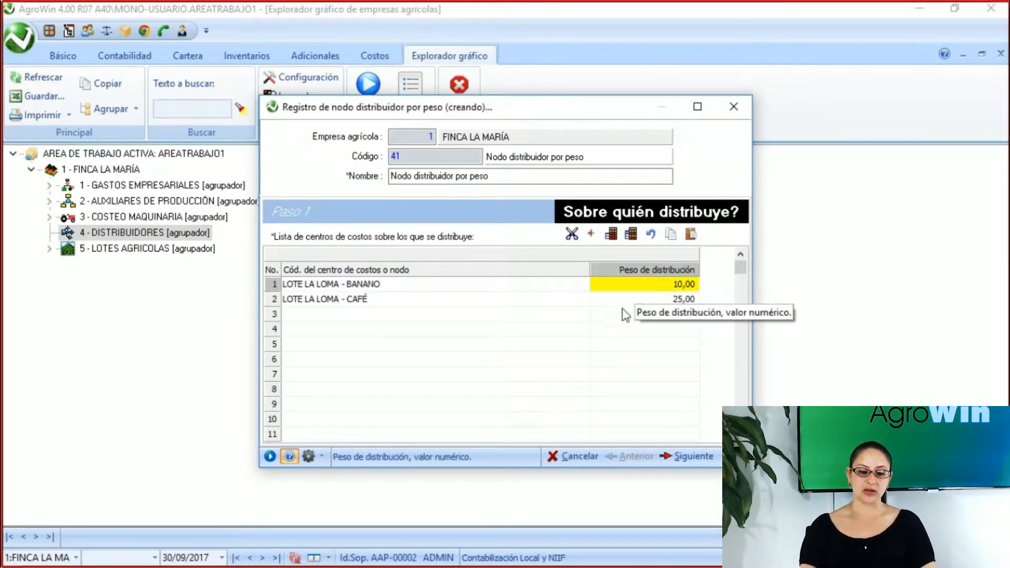
Step: Examine the BANANO and CAFÉ entries of LOTE LA LOMA in the distribution list and compare their distribution weights
{"action": "left_click", "coordinate": [617, 304]}
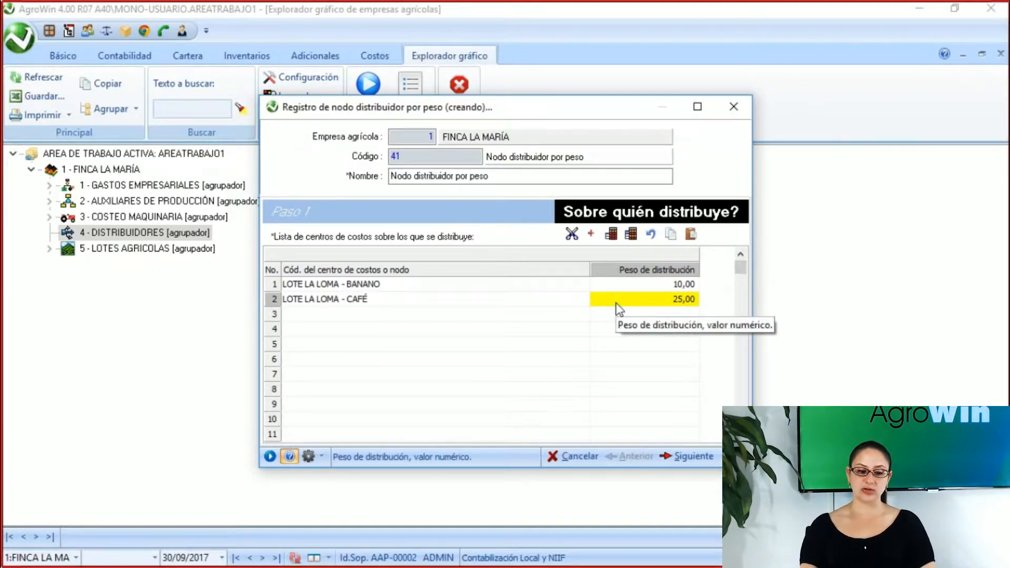
{"action": "left_click", "coordinate": [382, 297]}
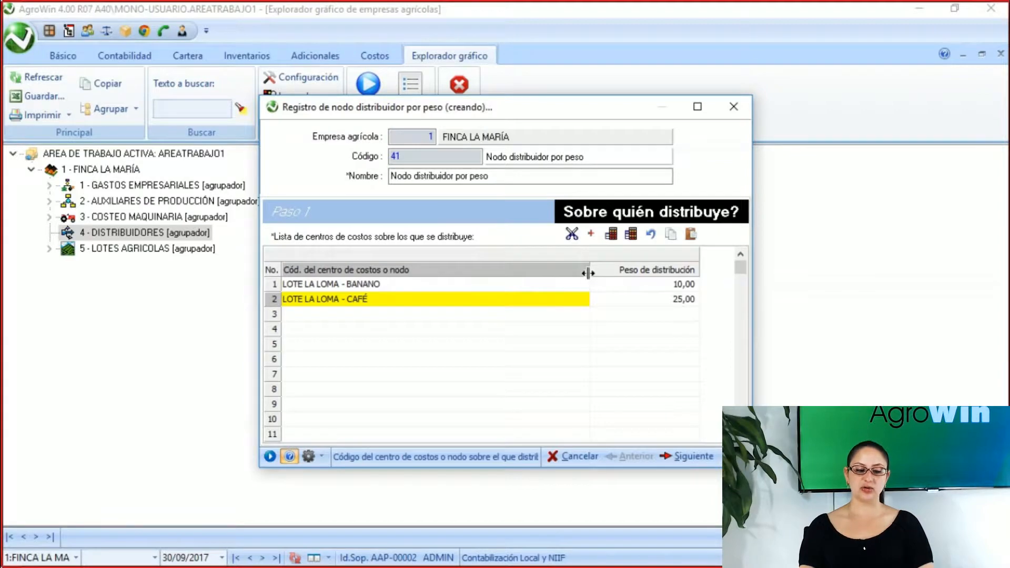
{"action": "left_click", "coordinate": [604, 313]}
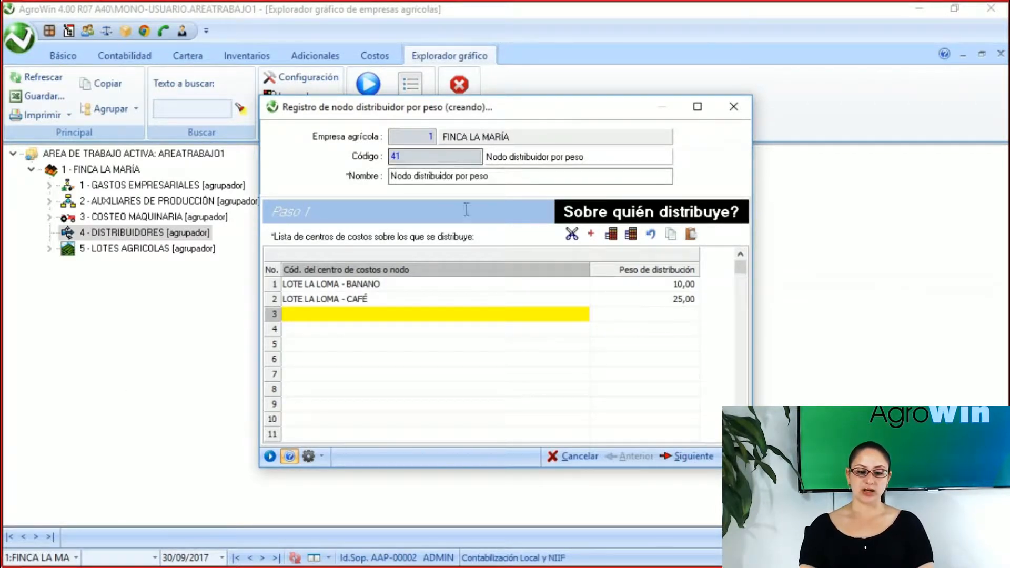
{"action": "left_click", "coordinate": [626, 314]}
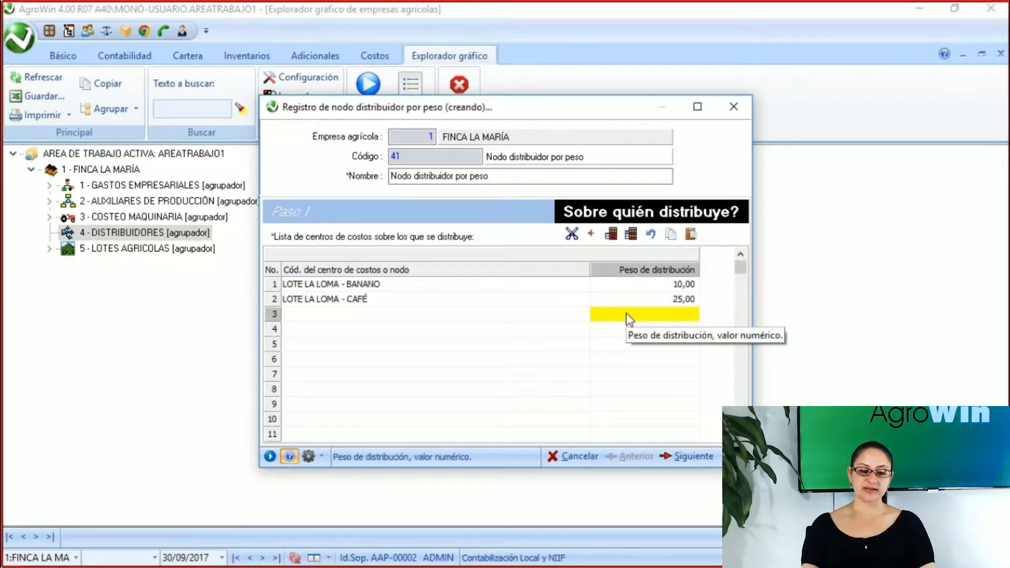
{"action": "left_click", "coordinate": [322, 316]}
{"action": "left_click", "coordinate": [625, 318]}
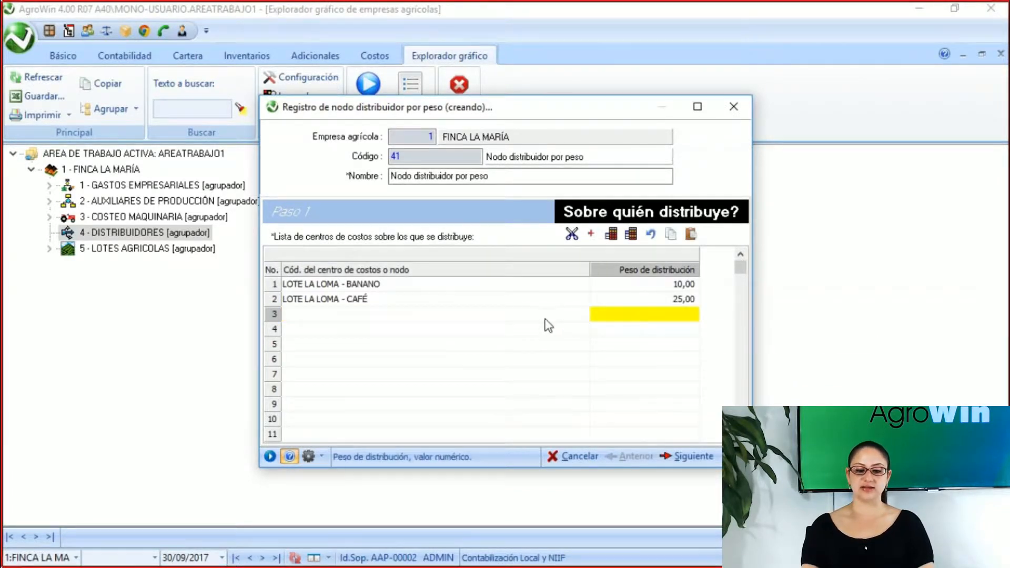
{"action": "left_click", "coordinate": [546, 319]}
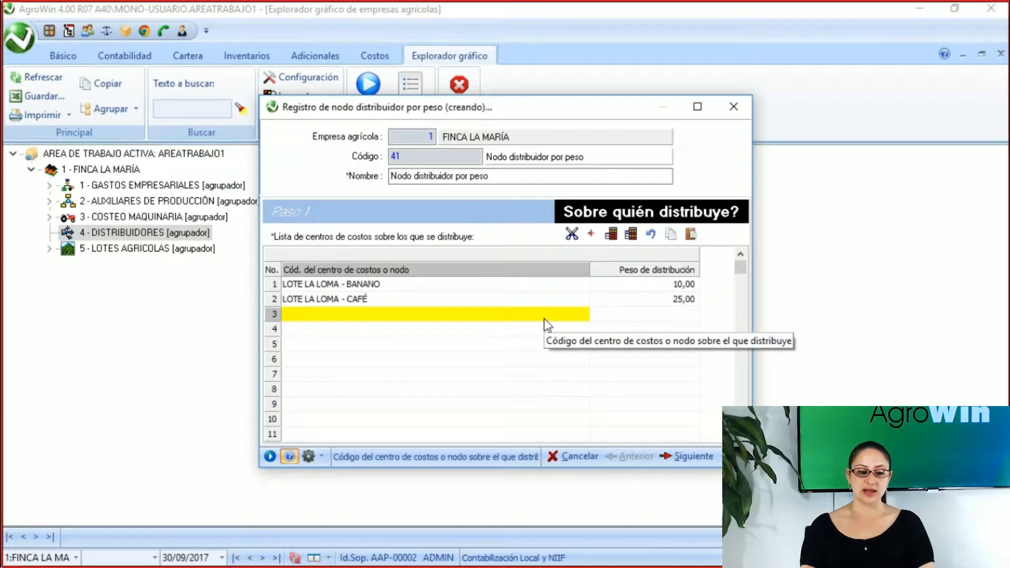
{"action": "left_click", "coordinate": [369, 286]}
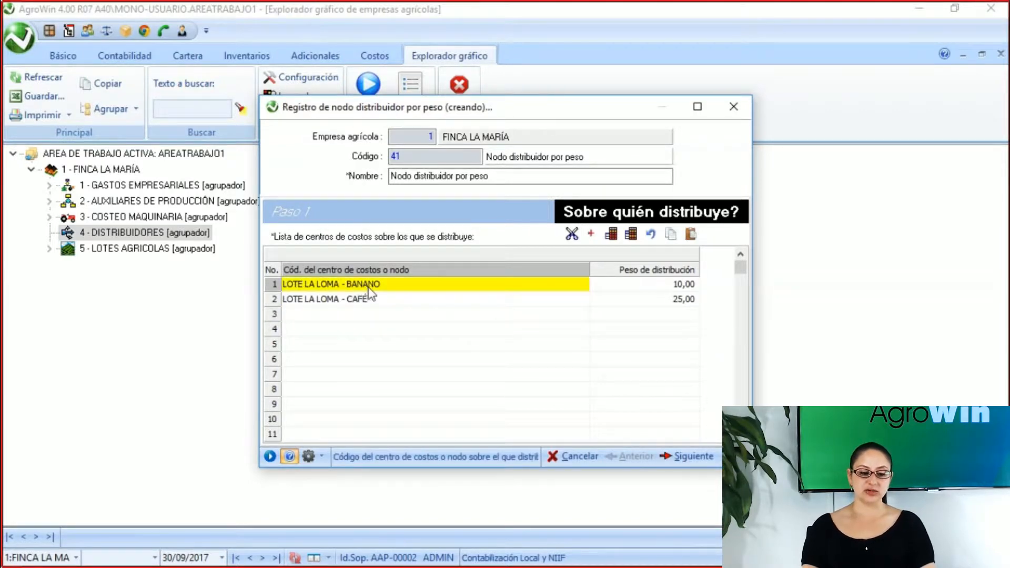
{"action": "left_click", "coordinate": [368, 299]}
{"action": "left_click", "coordinate": [375, 287]}
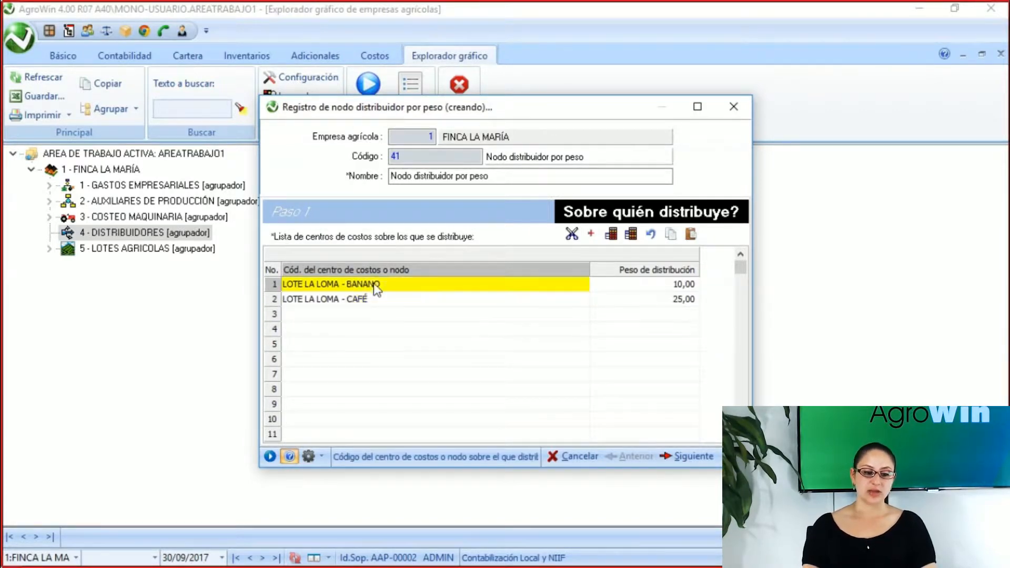
{"action": "left_click", "coordinate": [490, 298]}
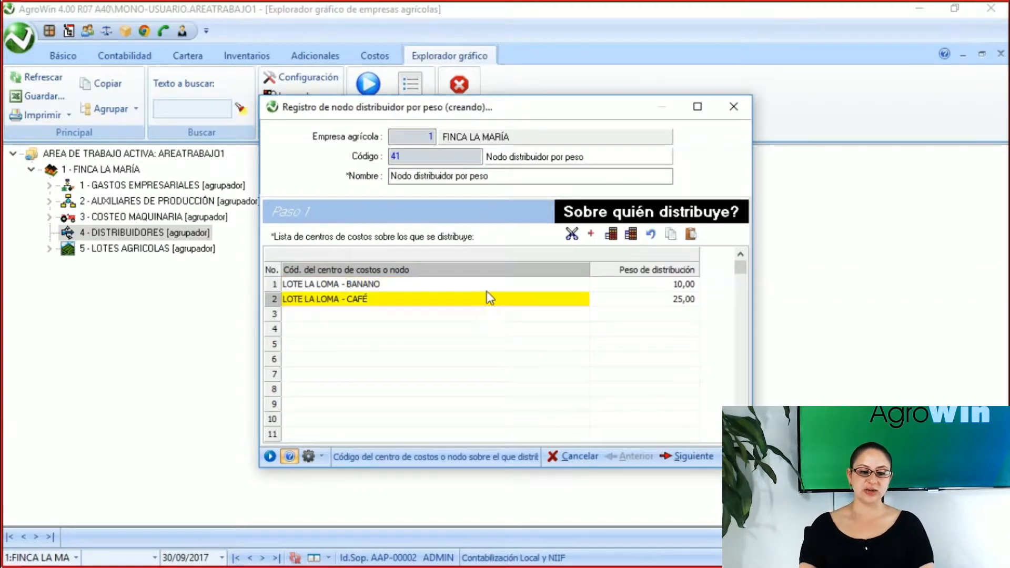
{"action": "left_click", "coordinate": [485, 288]}
{"action": "left_click", "coordinate": [485, 298]}
{"action": "left_click", "coordinate": [485, 285]}
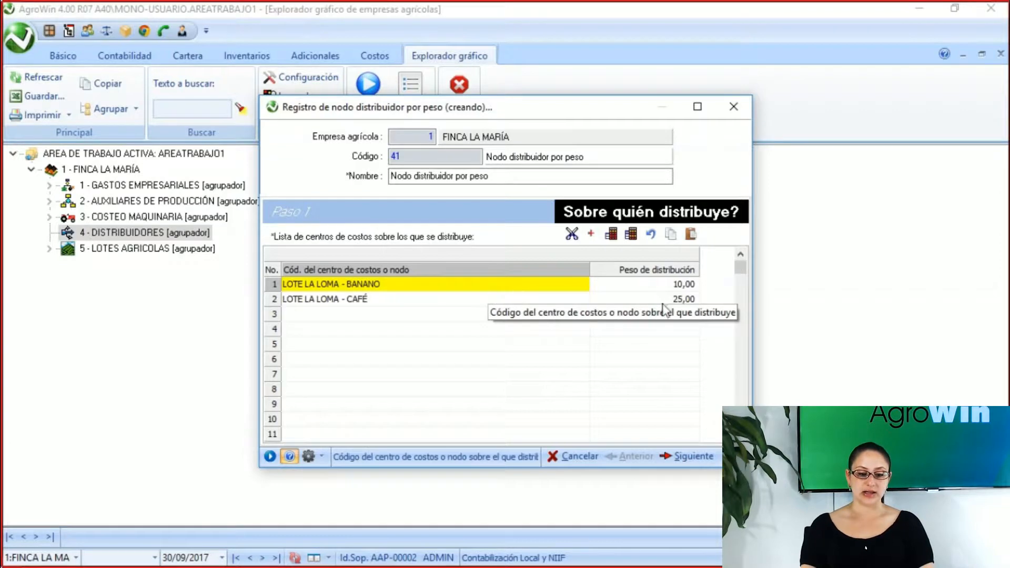
{"action": "left_click", "coordinate": [653, 287]}
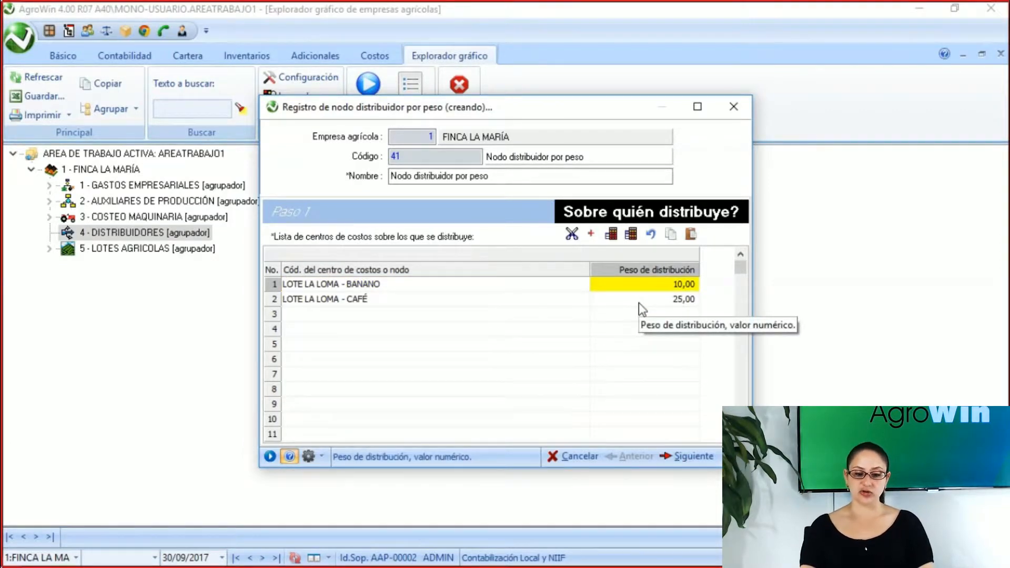
{"action": "left_click", "coordinate": [638, 302]}
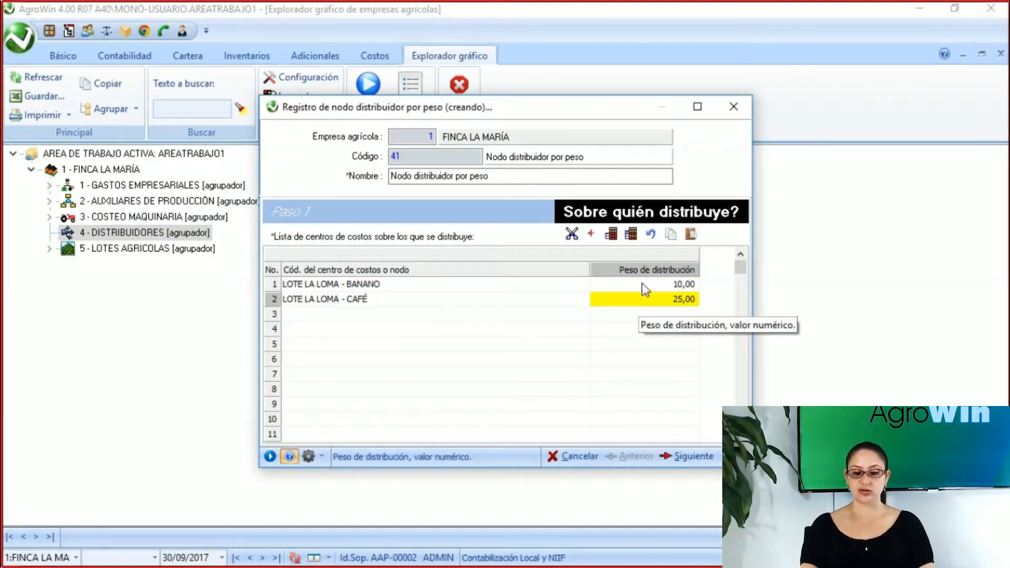
{"action": "left_click", "coordinate": [641, 282]}
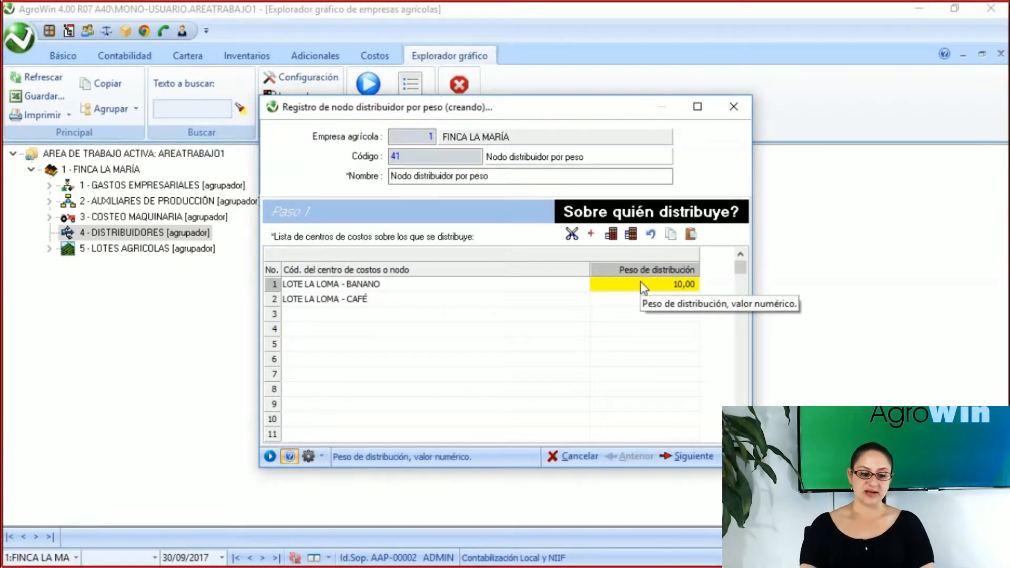
{"action": "left_click", "coordinate": [391, 319]}
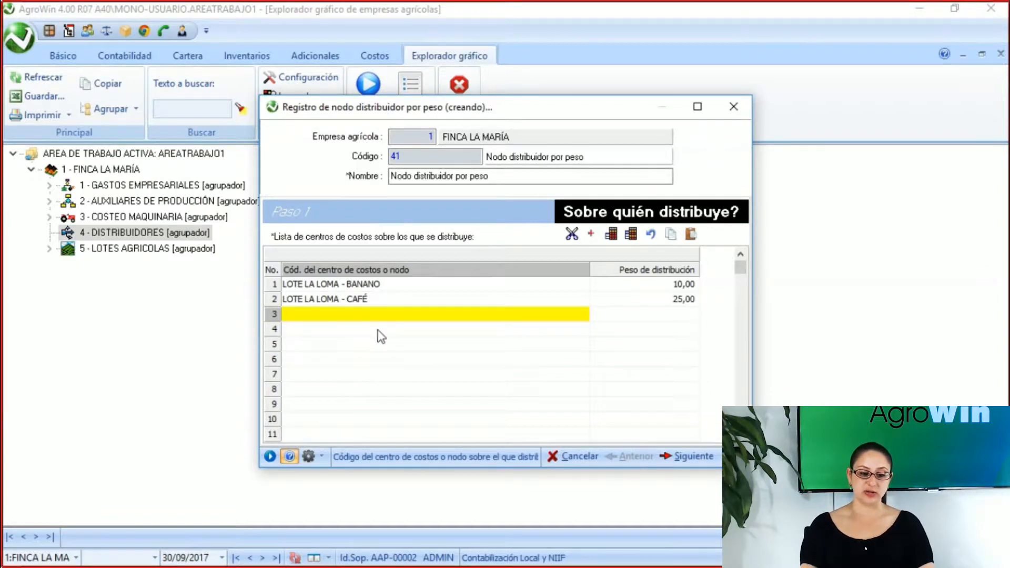
{"action": "left_click", "coordinate": [382, 287]}
{"action": "left_click", "coordinate": [375, 299]}
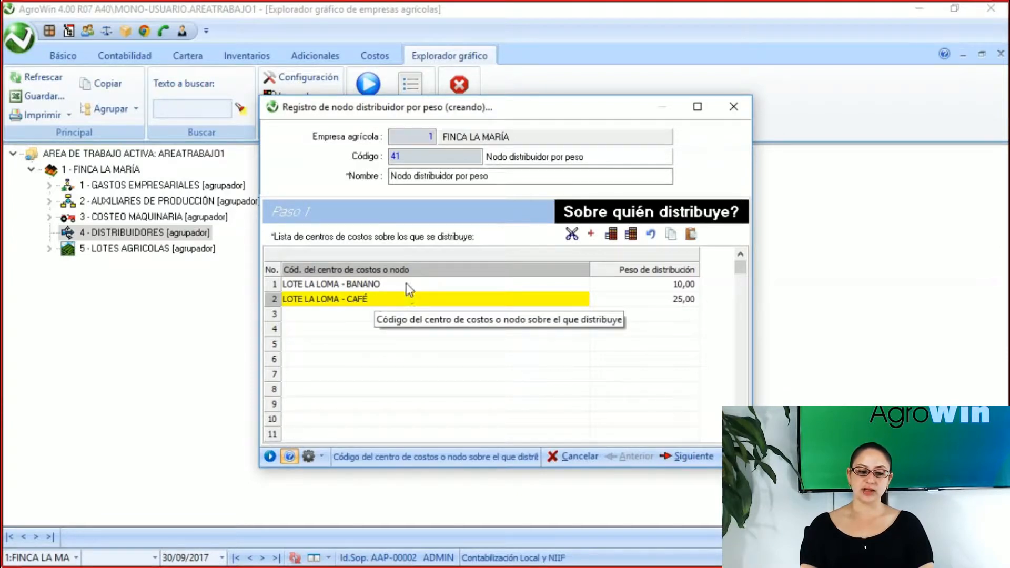
{"action": "left_click", "coordinate": [406, 283]}
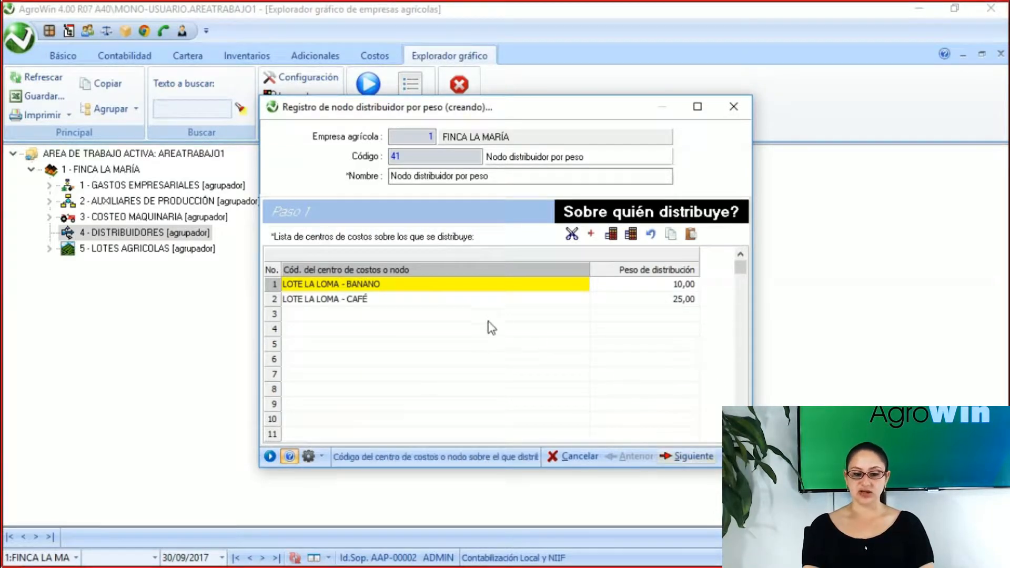
{"action": "left_click", "coordinate": [512, 302]}
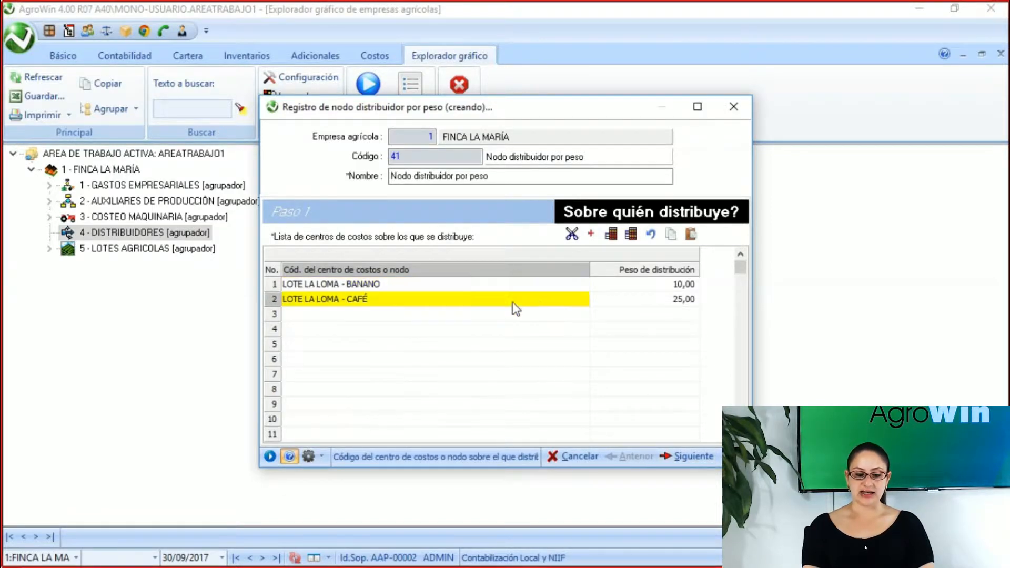
{"action": "left_click", "coordinate": [657, 289]}
{"action": "left_click", "coordinate": [650, 303]}
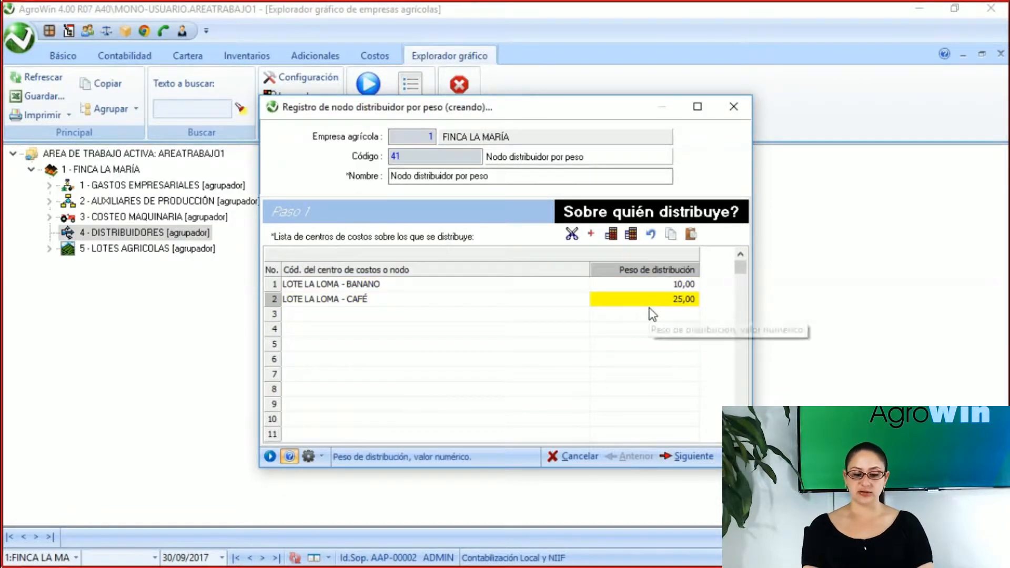
Step: Check the node's validity date range (Vigencia) and return to the list of target cost centres
{"action": "left_click", "coordinate": [700, 457]}
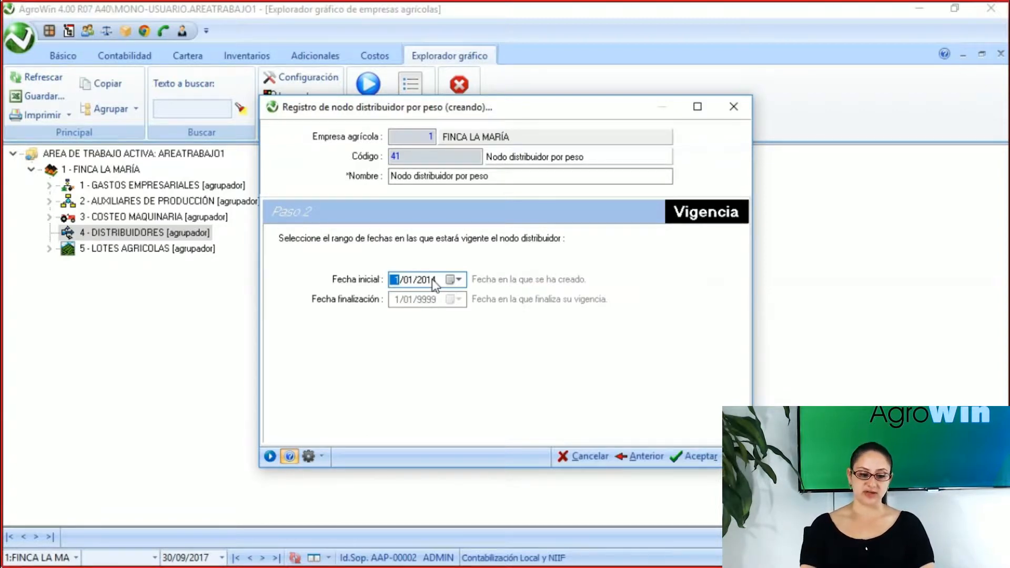
{"action": "left_click", "coordinate": [643, 454]}
{"action": "left_click", "coordinate": [396, 289]}
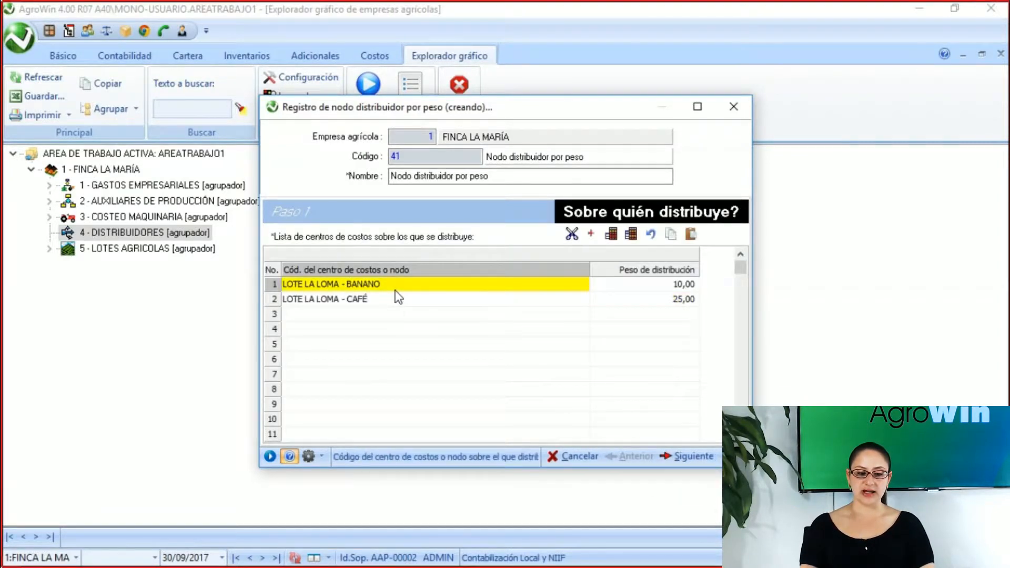
{"action": "left_click", "coordinate": [396, 305]}
{"action": "left_click", "coordinate": [398, 288]}
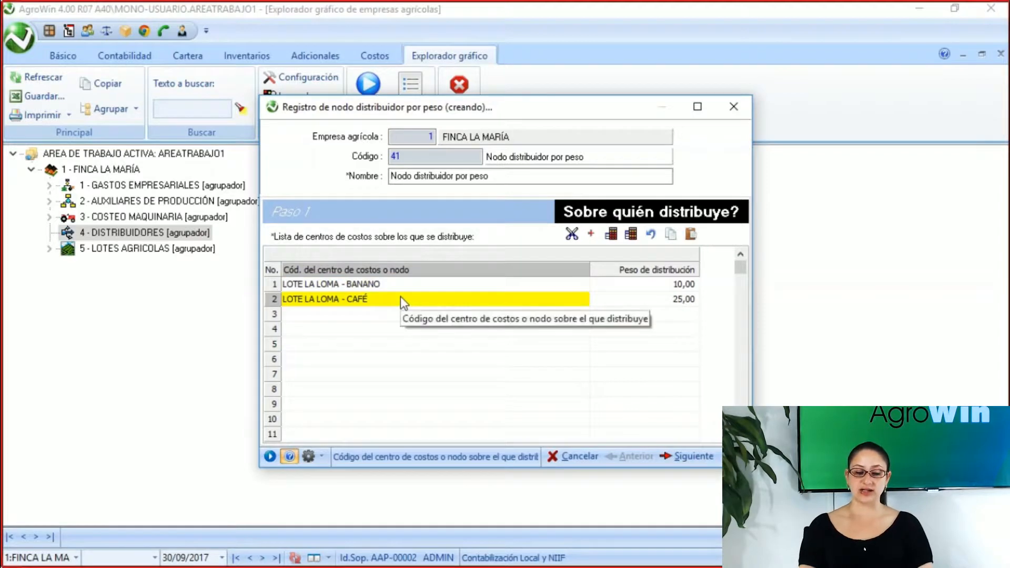
Step: Narrow the cost centre code column of the distribution list and advance to the node's validity dates (Vigencia)
{"action": "left_click_drag", "start_coordinate": [595, 269], "coordinate": [517, 270]}
{"action": "left_click", "coordinate": [588, 287]}
{"action": "left_click", "coordinate": [580, 293]}
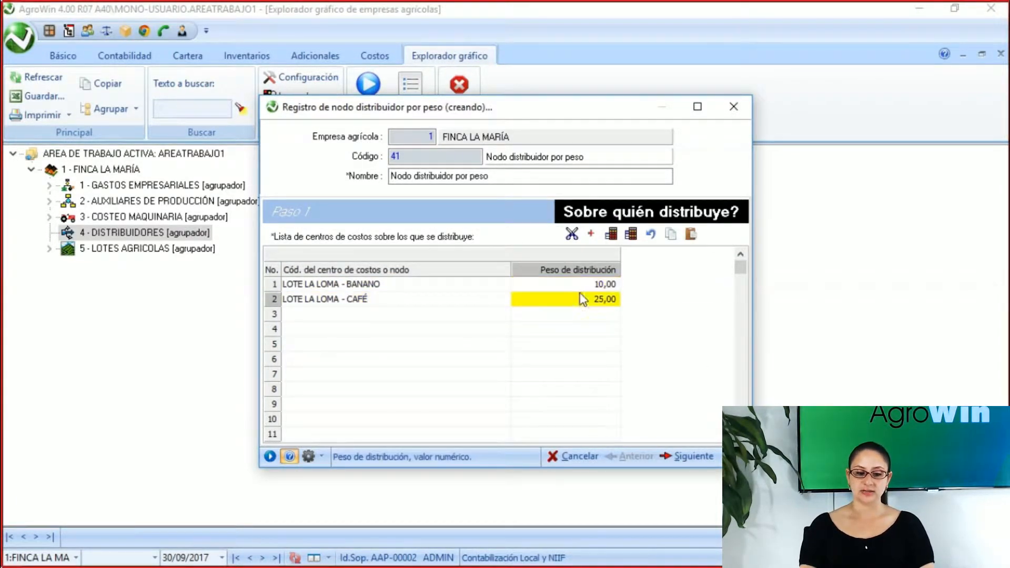
{"action": "left_click", "coordinate": [580, 286]}
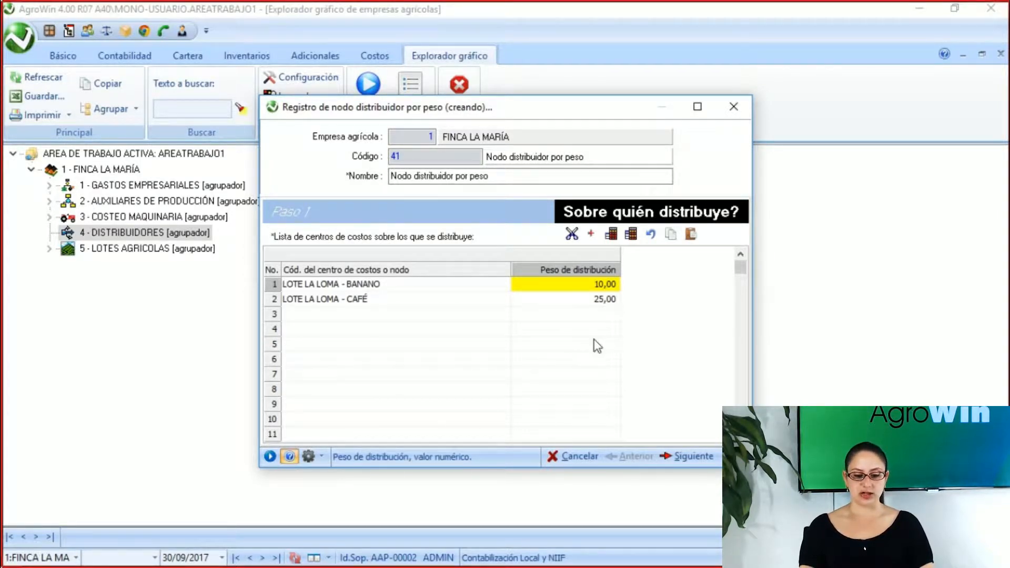
{"action": "left_click", "coordinate": [692, 456]}
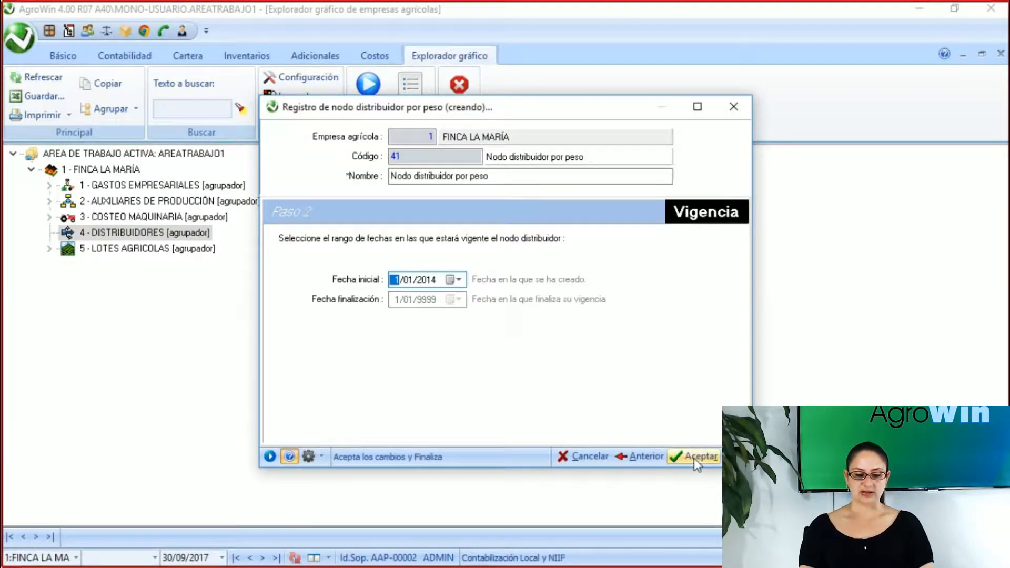
Step: Save the weight distribution node and expand DISTRIBUIDORES to select node 41
{"action": "left_click", "coordinate": [693, 457]}
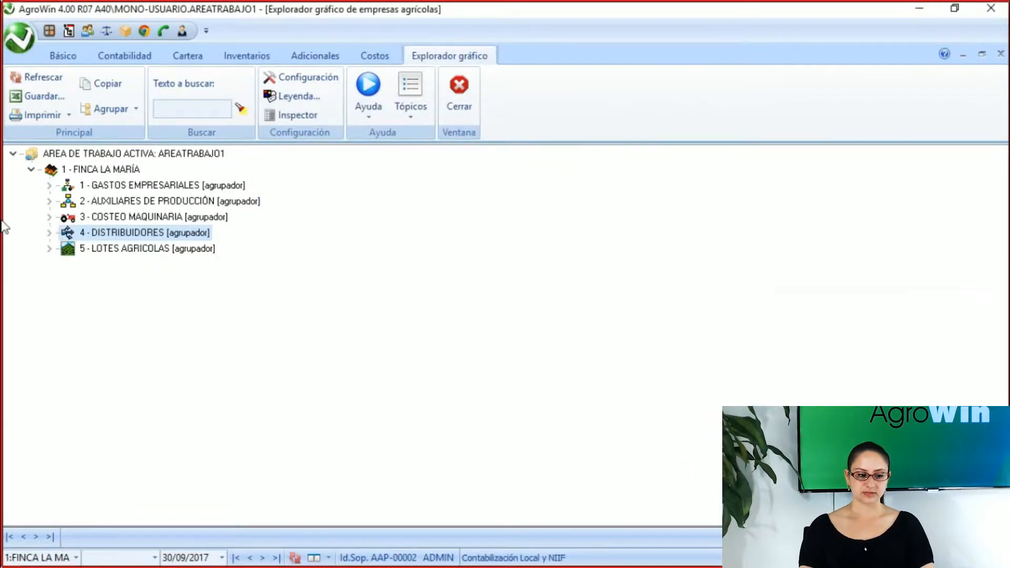
{"action": "left_click", "coordinate": [48, 233]}
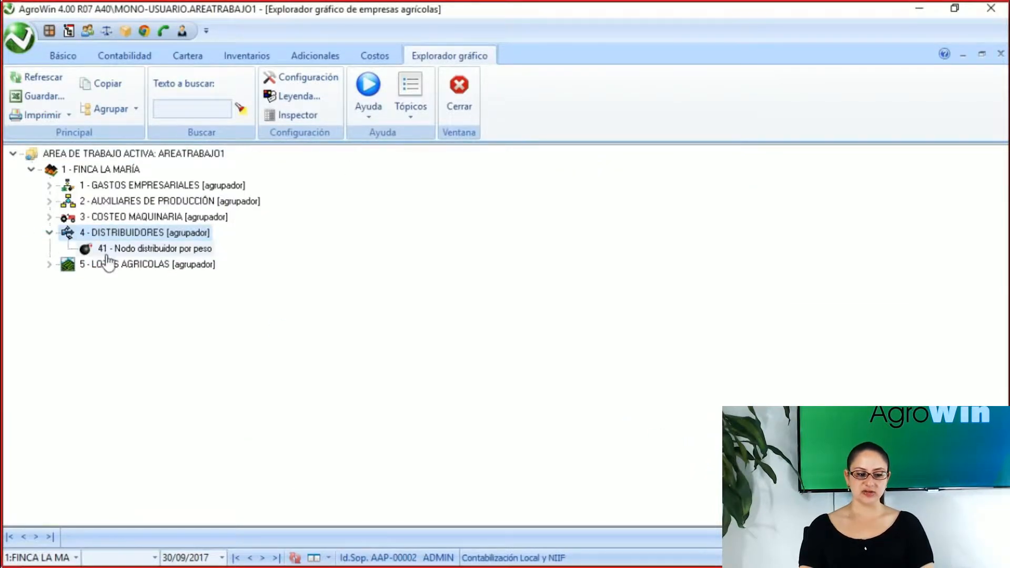
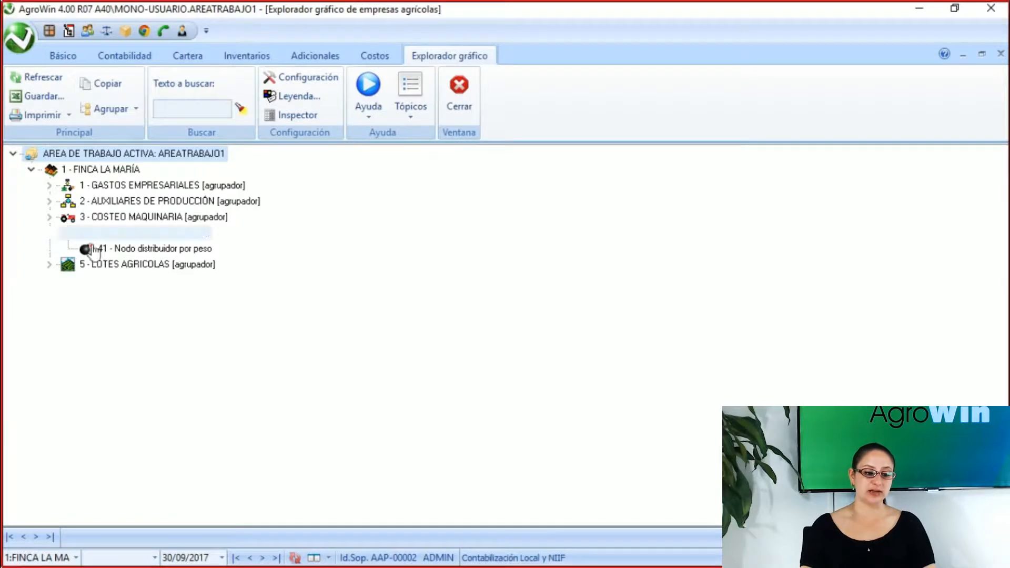
{"action": "left_click", "coordinate": [123, 254]}
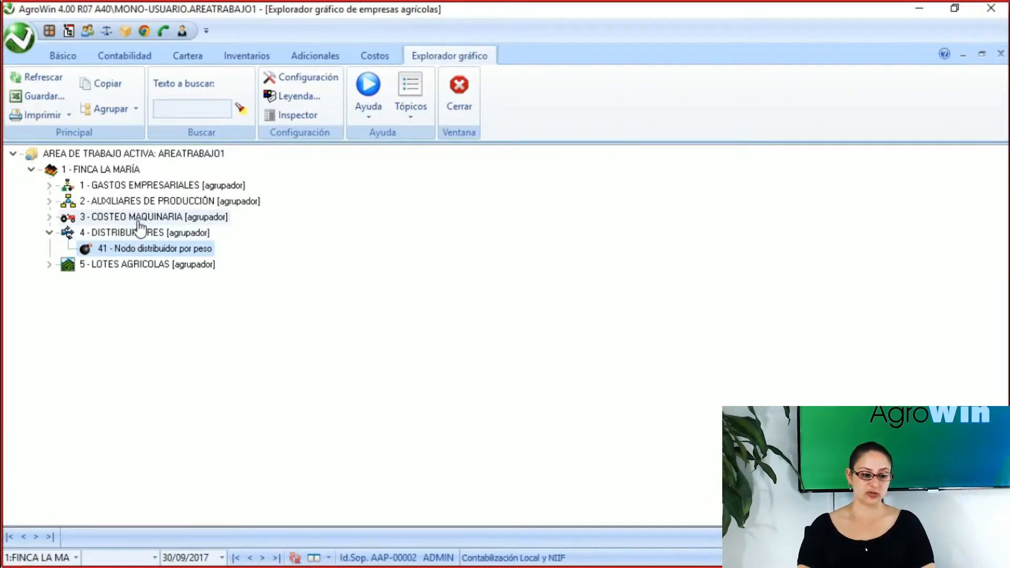
Step: Start creating a criterion-based distribution node under DISTRIBUIDORES with the cost centre code suffix 2
{"action": "left_click", "coordinate": [124, 235]}
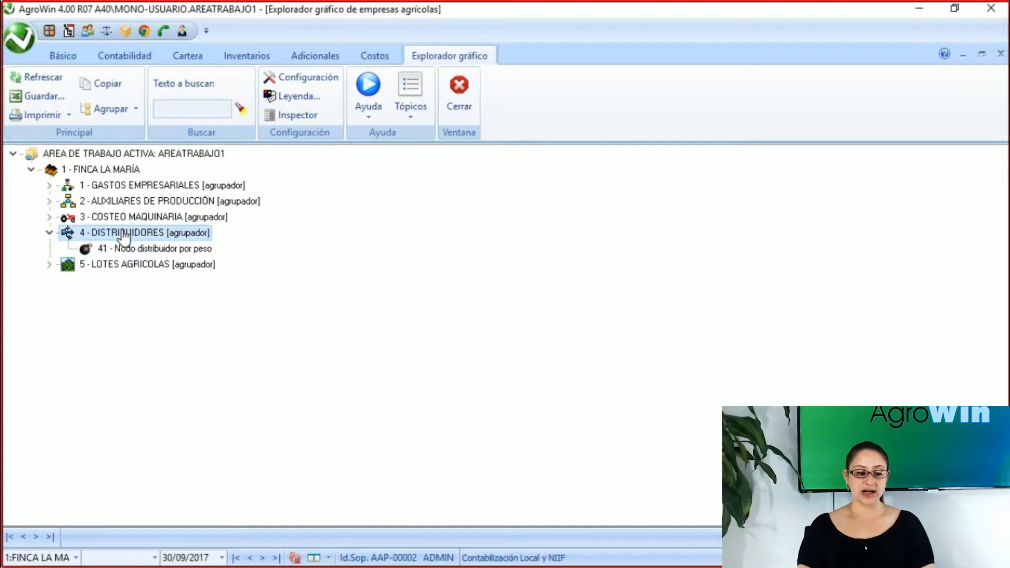
{"action": "right_click", "coordinate": [125, 235]}
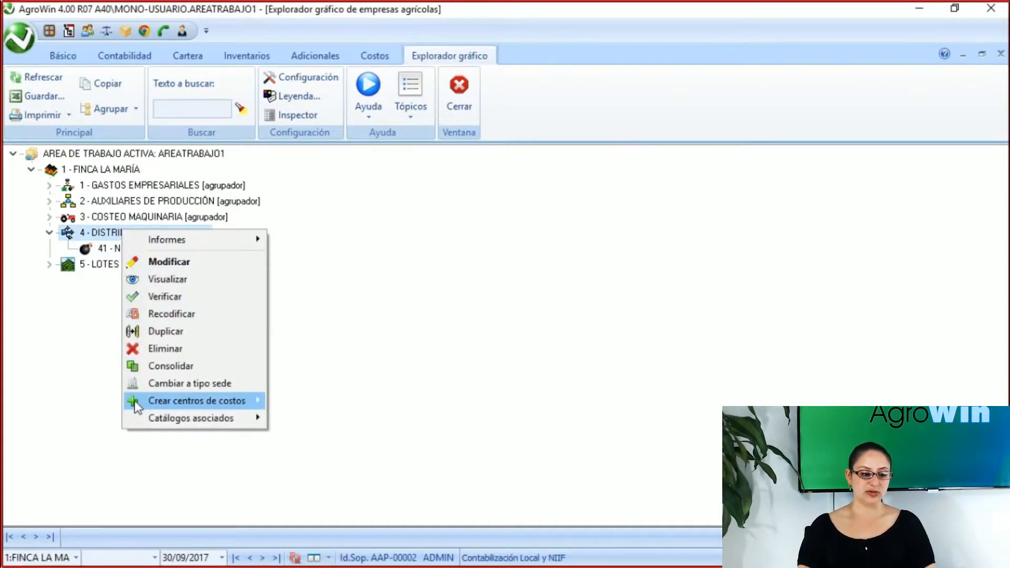
{"action": "mouse_move", "coordinate": [136, 404]}
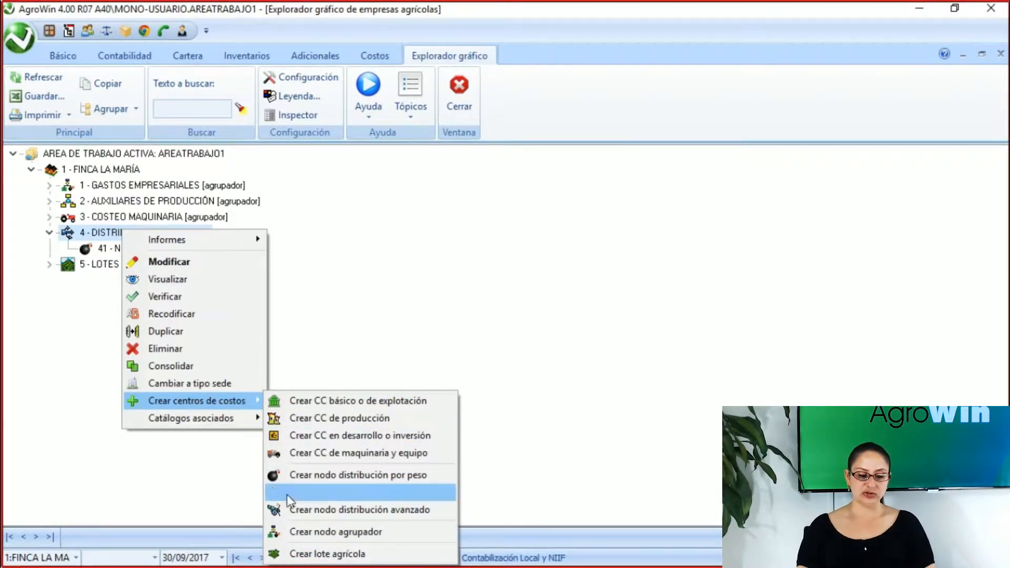
{"action": "left_click", "coordinate": [416, 495]}
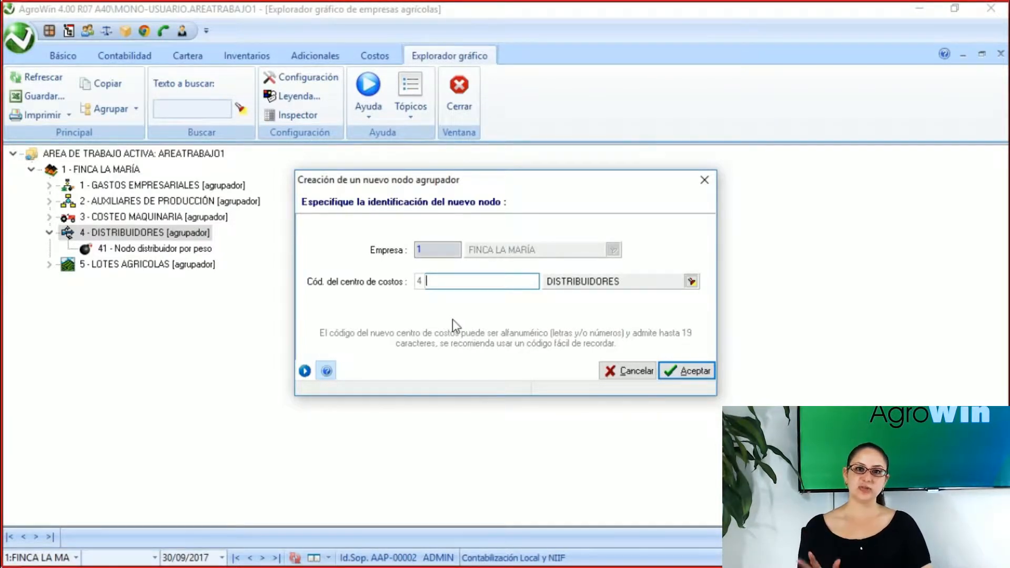
{"action": "type", "text": "2"}
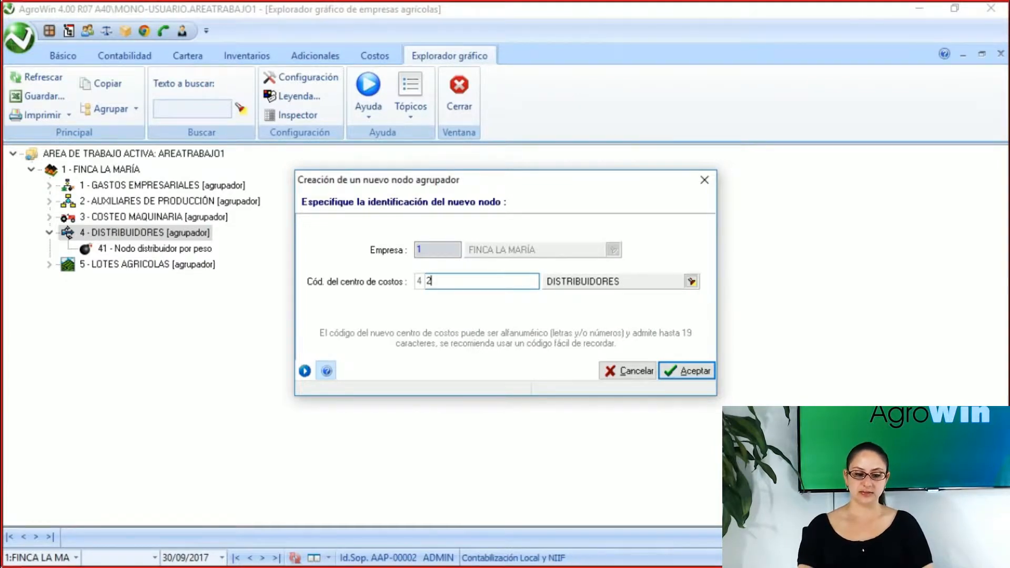
{"action": "left_click", "coordinate": [702, 371]}
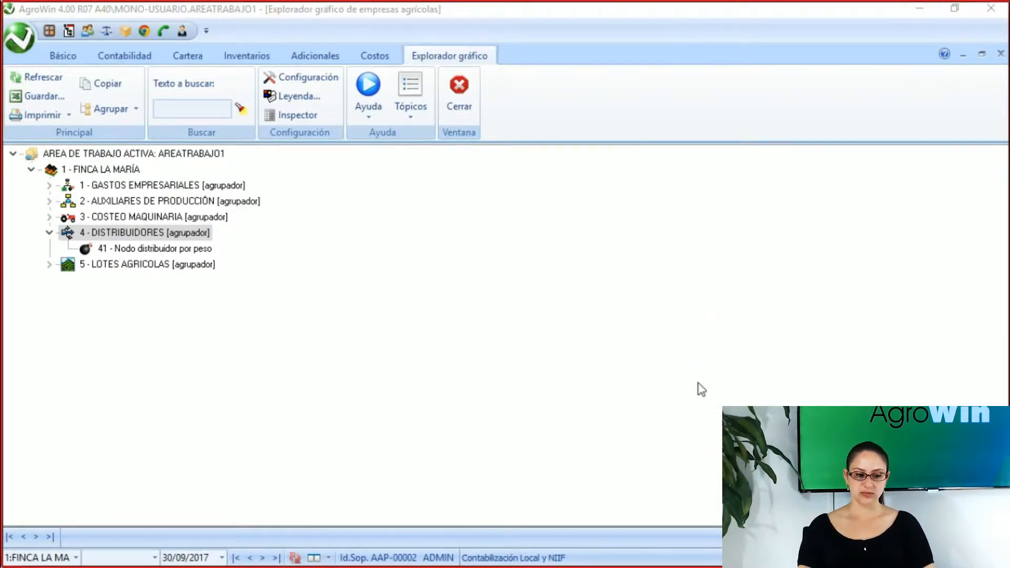
Step: Name the node Nodo distribuidor por criterio and proceed to its cost centre set without assigning an activity
{"action": "left_click", "coordinate": [470, 120]}
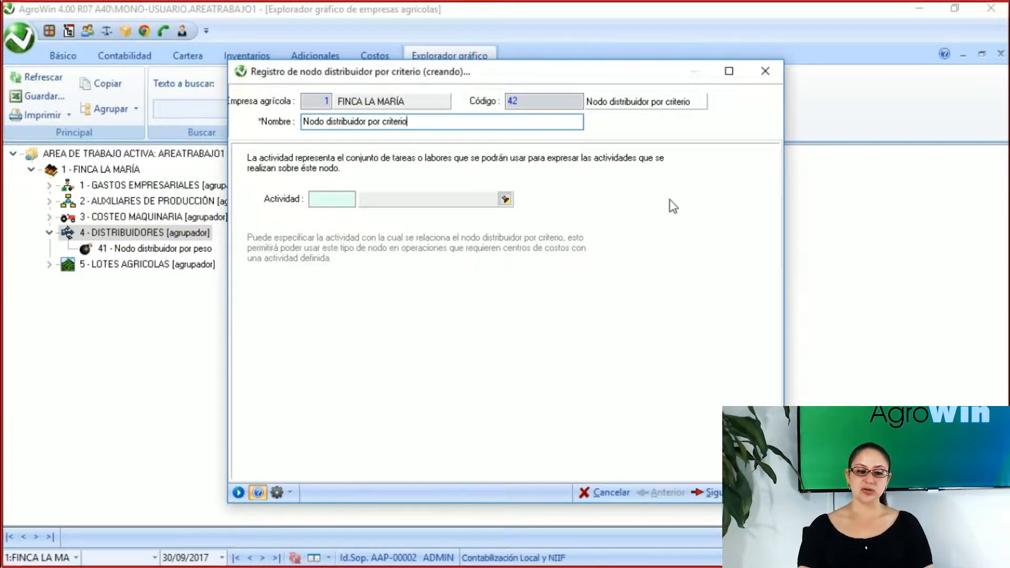
{"action": "left_click", "coordinate": [506, 199]}
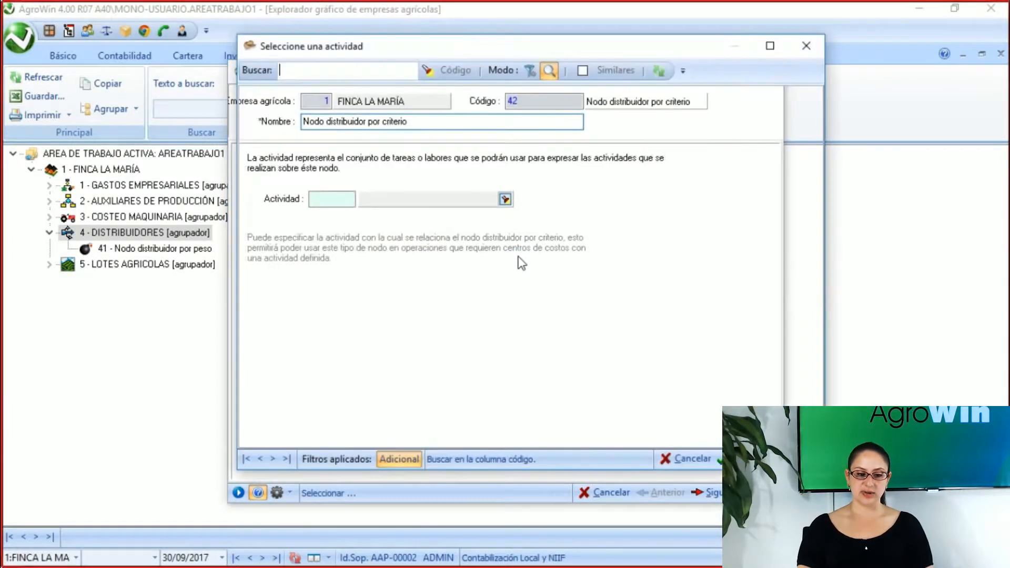
{"action": "left_click", "coordinate": [807, 46]}
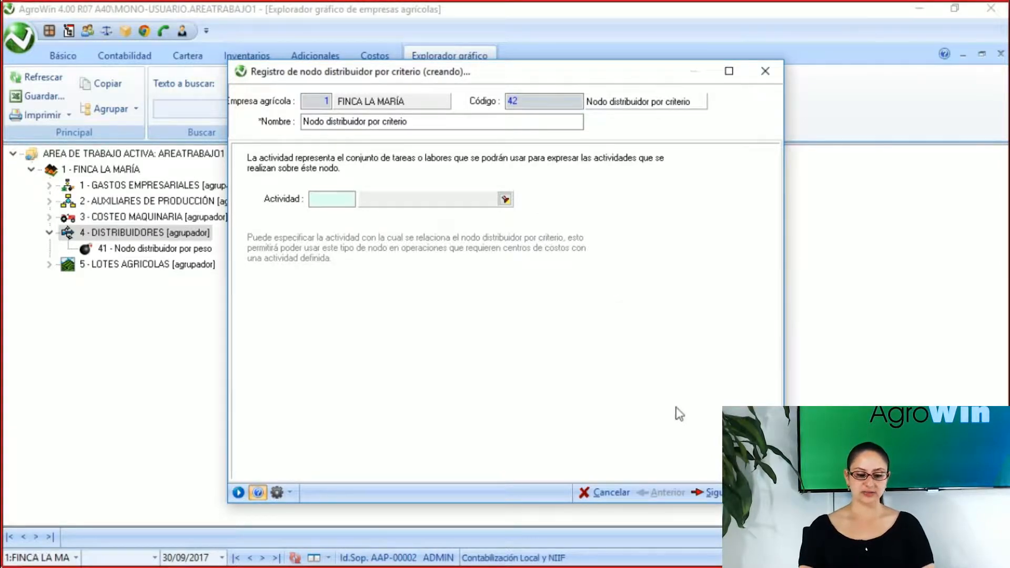
{"action": "left_click", "coordinate": [712, 492]}
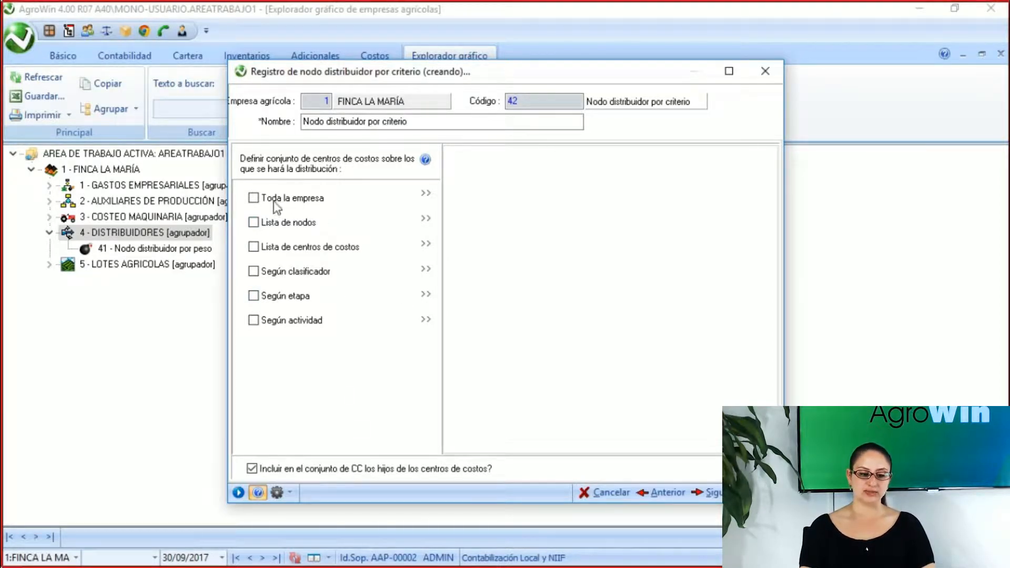
Step: Define the distribution set by a list of nodes (Lista de nodos) and add LOTES AGRICOLAS as its first node
{"action": "left_click", "coordinate": [253, 197]}
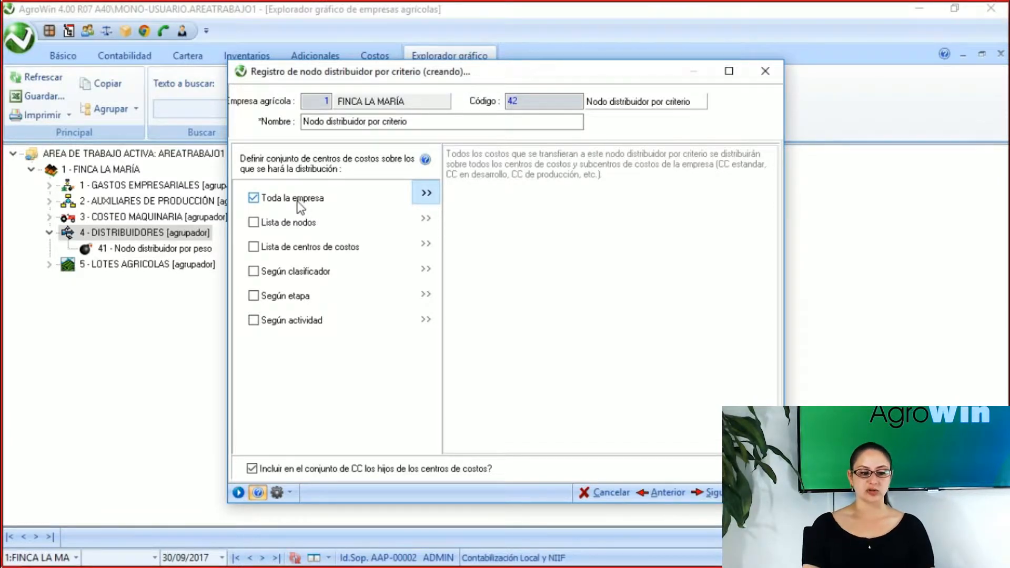
{"action": "left_click", "coordinate": [280, 221]}
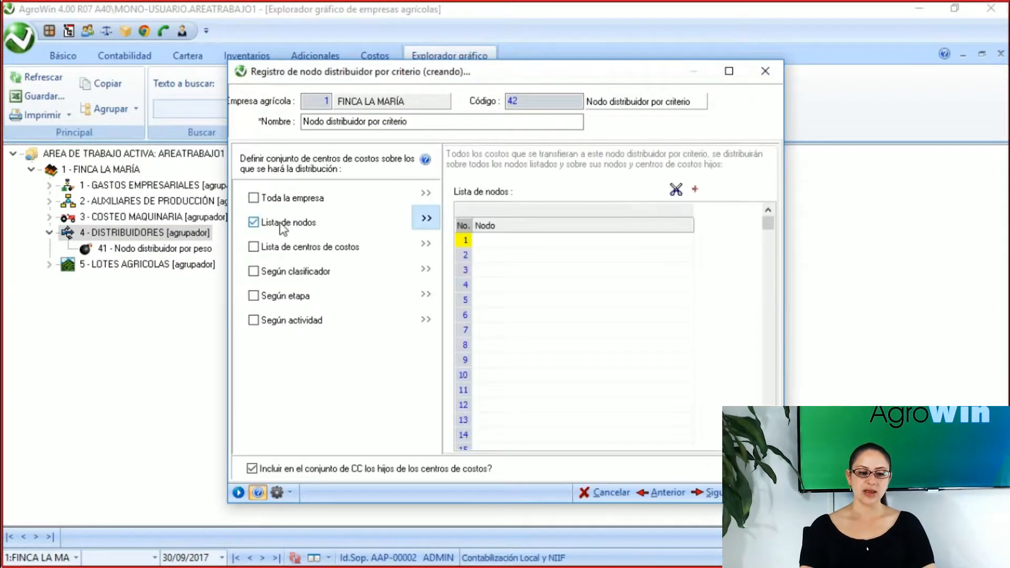
{"action": "left_click", "coordinate": [516, 245]}
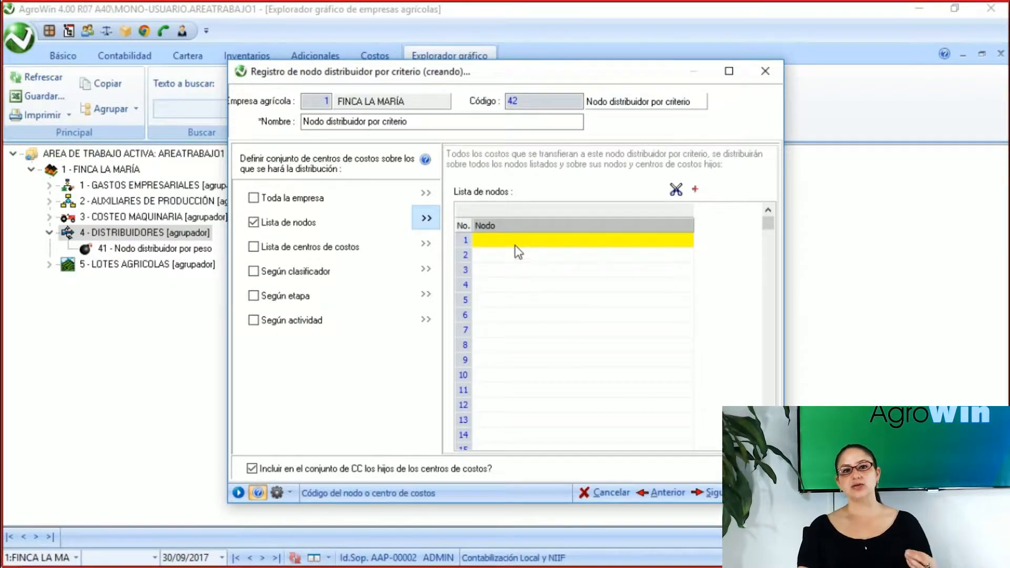
{"action": "left_click", "coordinate": [514, 246]}
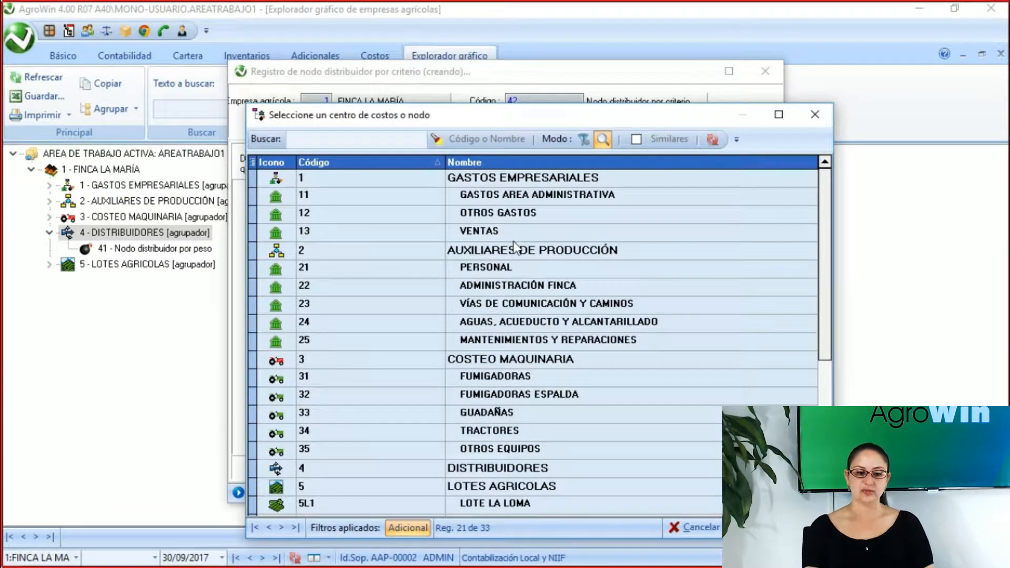
{"action": "scroll", "coordinate": [531, 439], "scroll_direction": "down", "scroll_amount": 4}
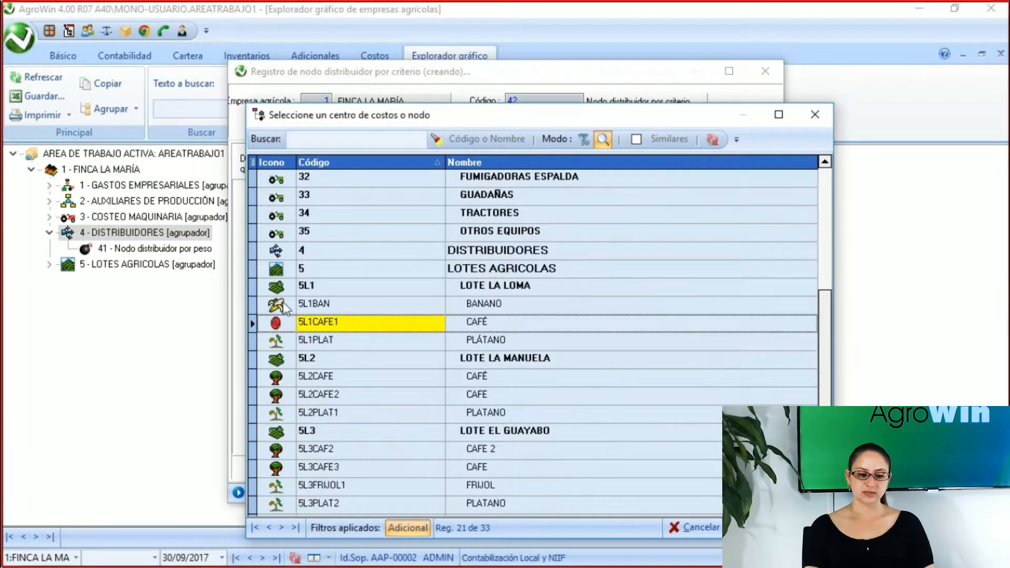
{"action": "left_click", "coordinate": [396, 270]}
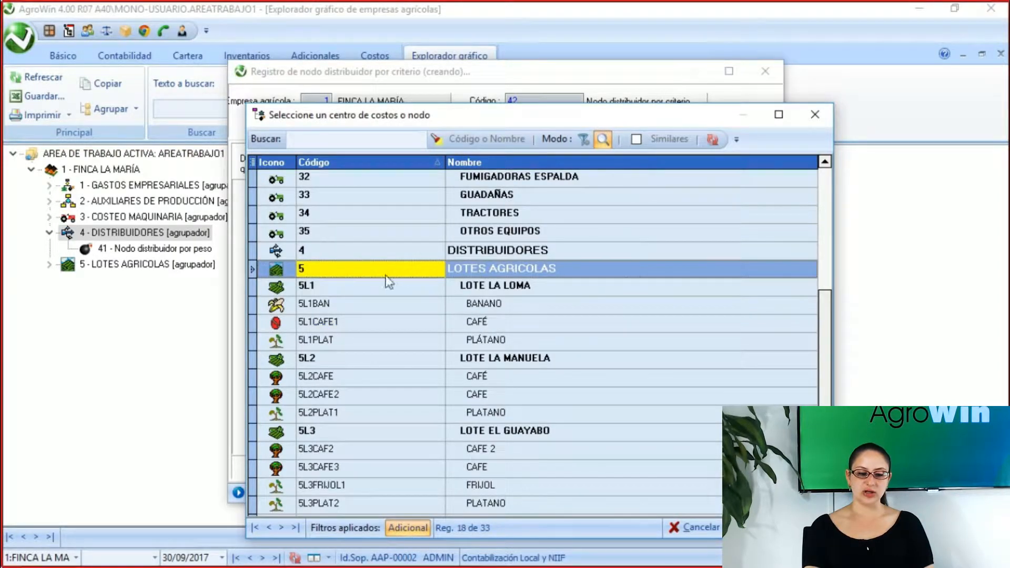
{"action": "left_click", "coordinate": [500, 276]}
{"action": "left_click", "coordinate": [282, 273]}
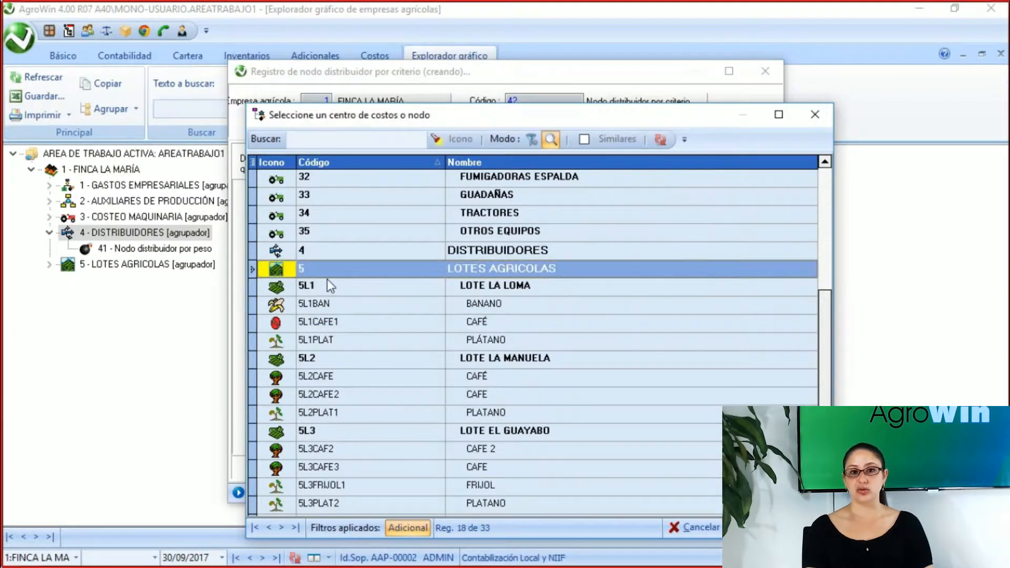
{"action": "left_click", "coordinate": [461, 267]}
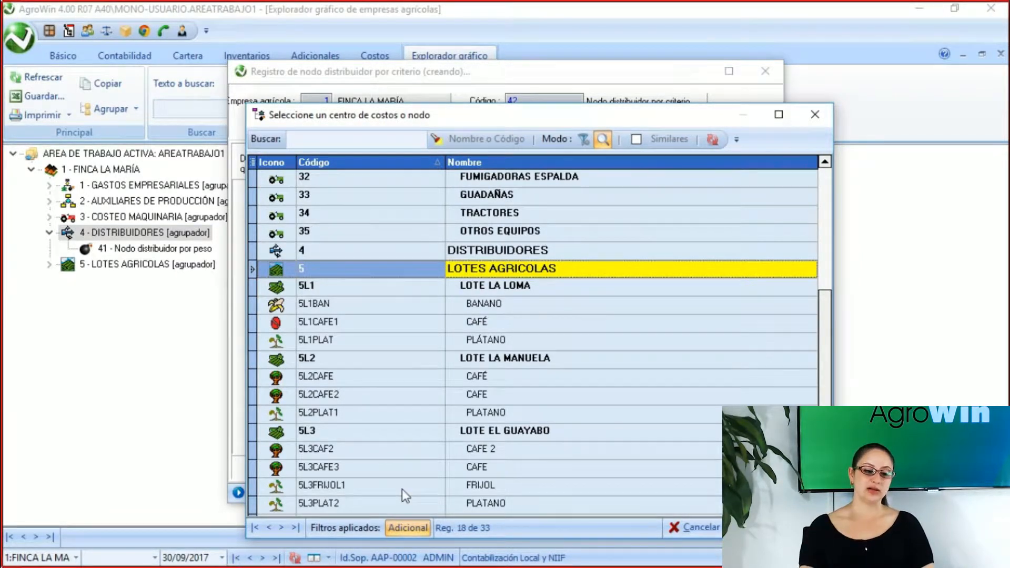
{"action": "left_click", "coordinate": [421, 271]}
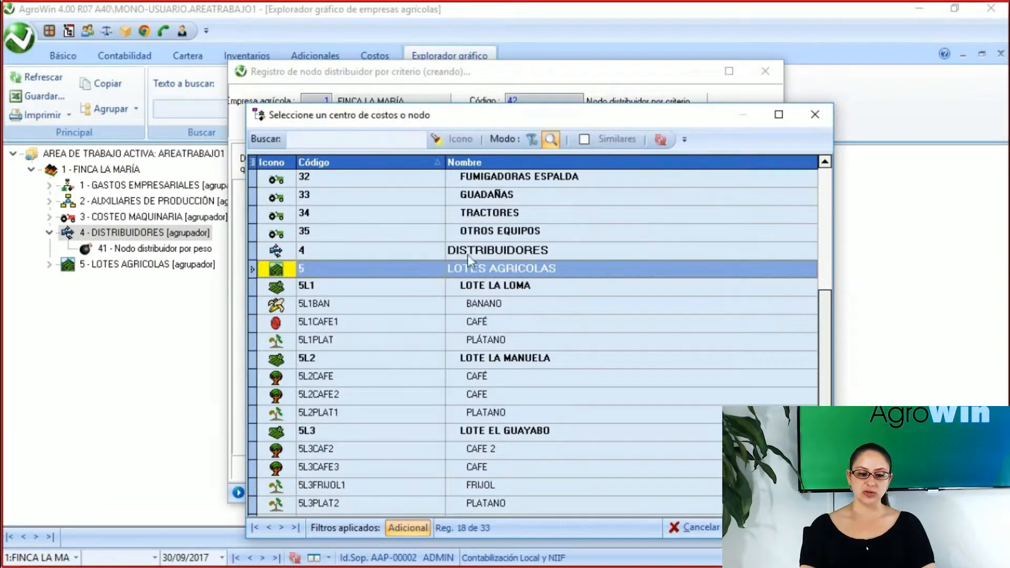
{"action": "left_click", "coordinate": [541, 268]}
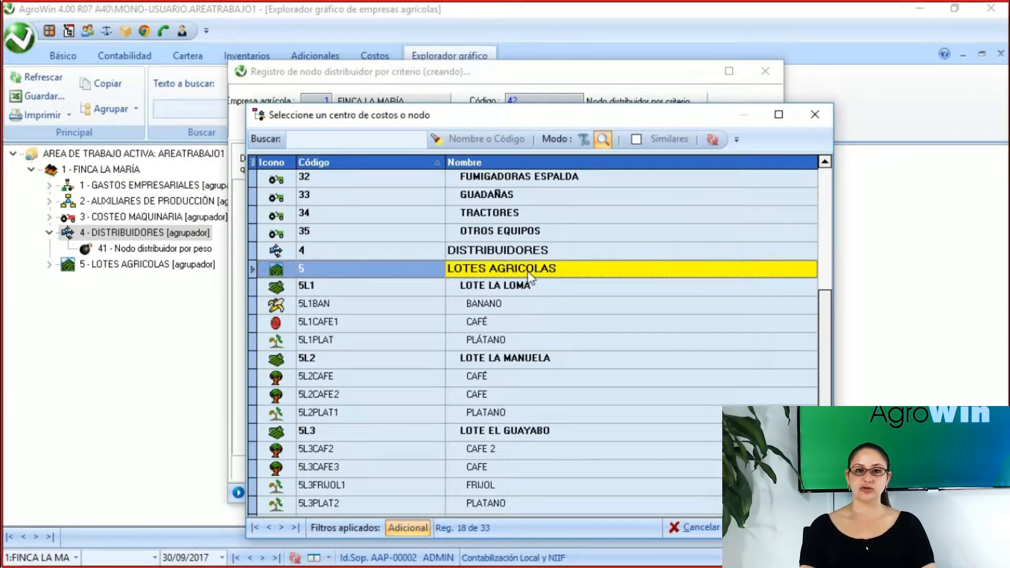
{"action": "double_click", "coordinate": [528, 271]}
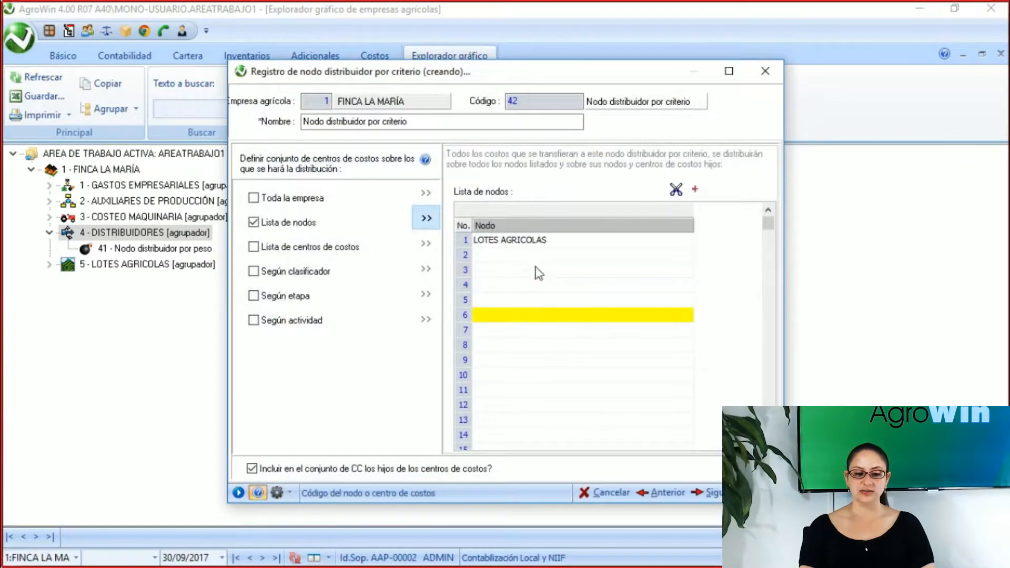
Step: Remove LOTES AGRICOLAS from the list of nodes
{"action": "left_click", "coordinate": [533, 242]}
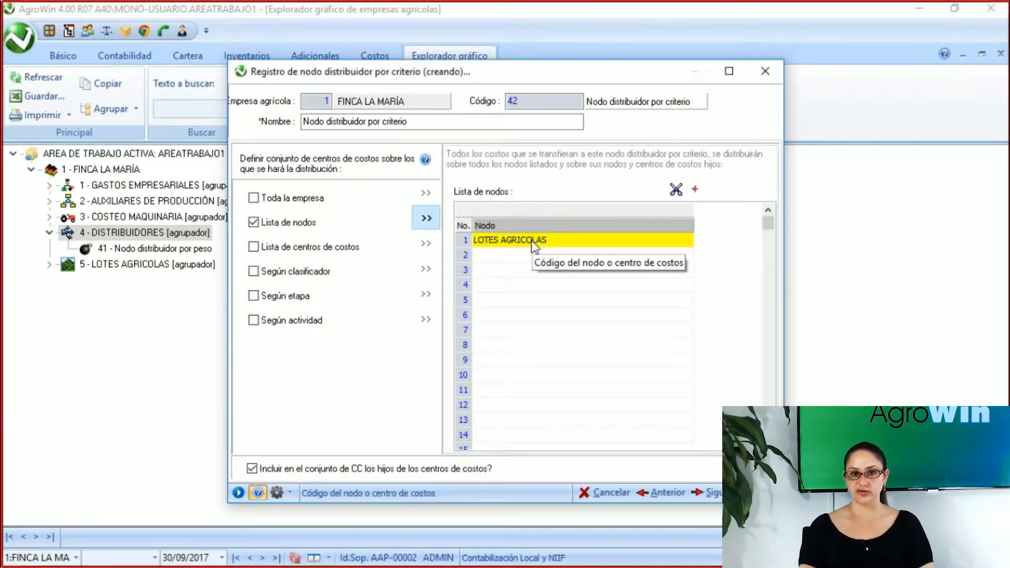
{"action": "left_click", "coordinate": [531, 241]}
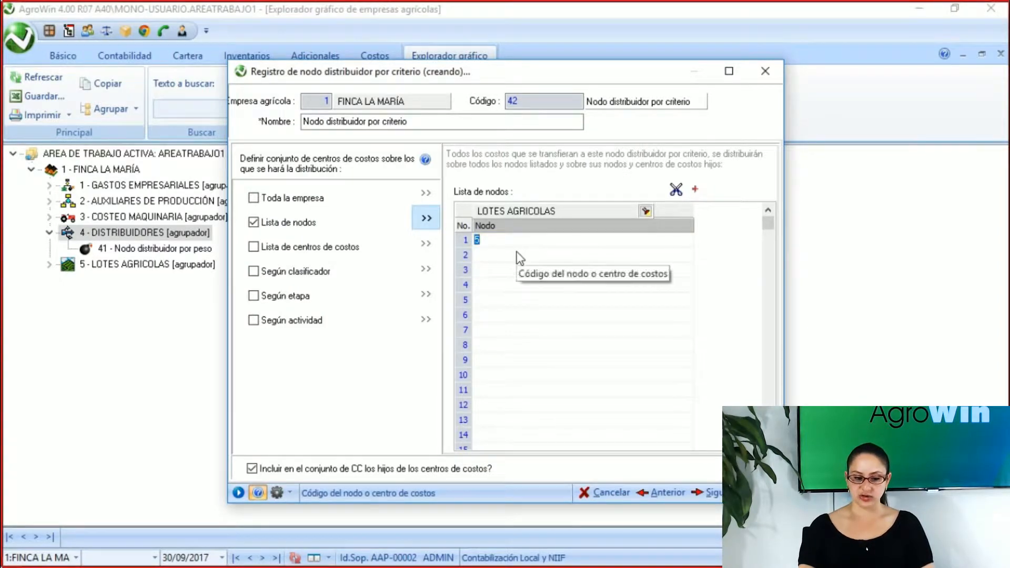
{"action": "key", "text": "Return"}
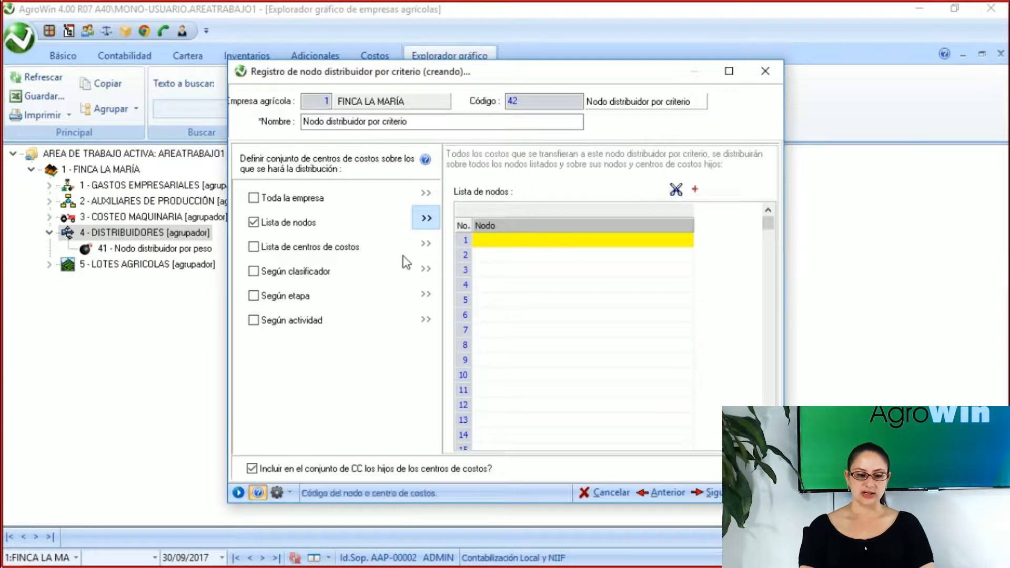
Step: Use only a cost centre list (Lista de centros de costos) for the distribution set and add LOTE LA LOMA - CAFÉ (5L1CAFE1)
{"action": "left_click", "coordinate": [274, 247]}
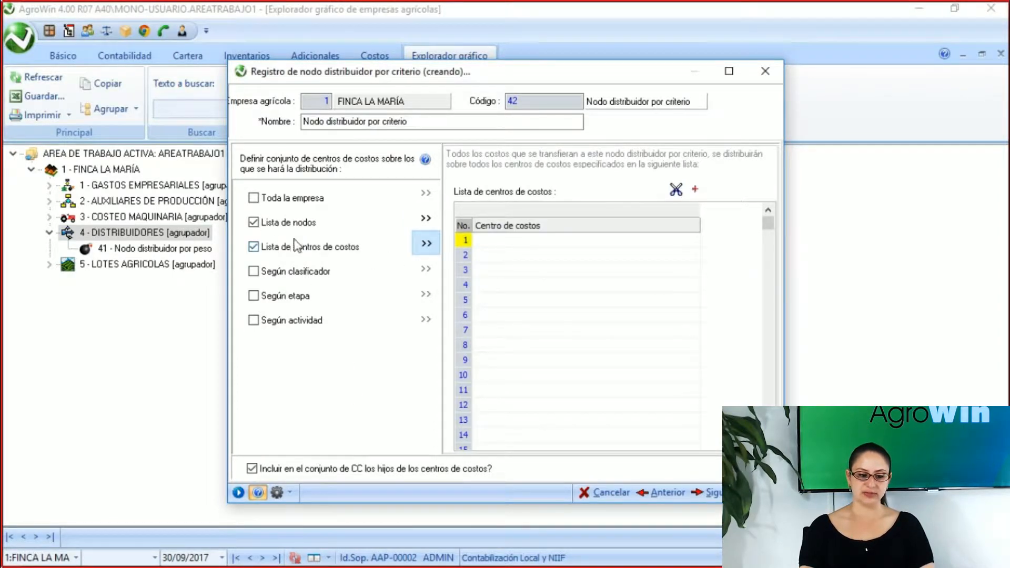
{"action": "left_click", "coordinate": [288, 223]}
{"action": "left_click", "coordinate": [519, 245]}
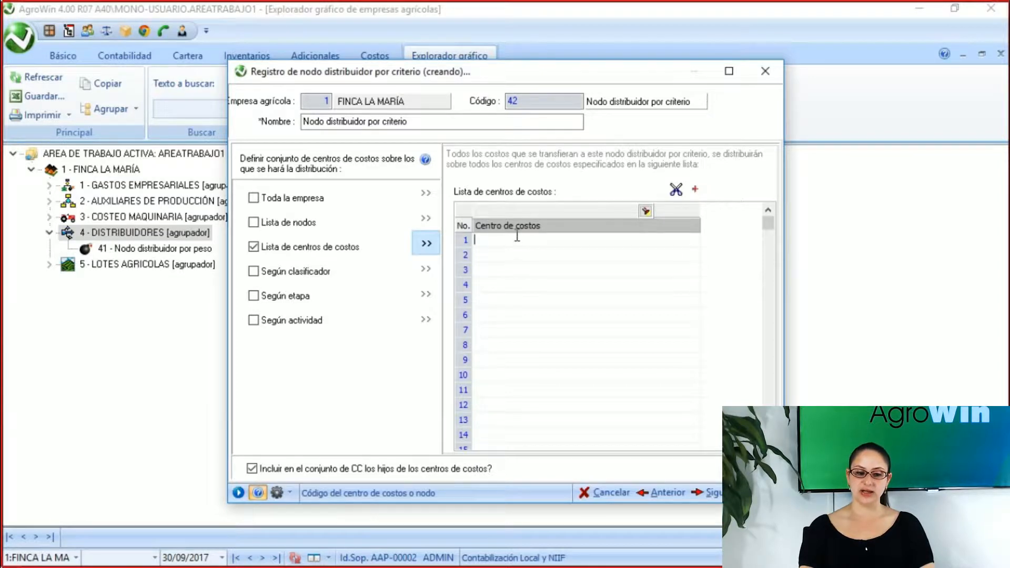
{"action": "double_click", "coordinate": [507, 241]}
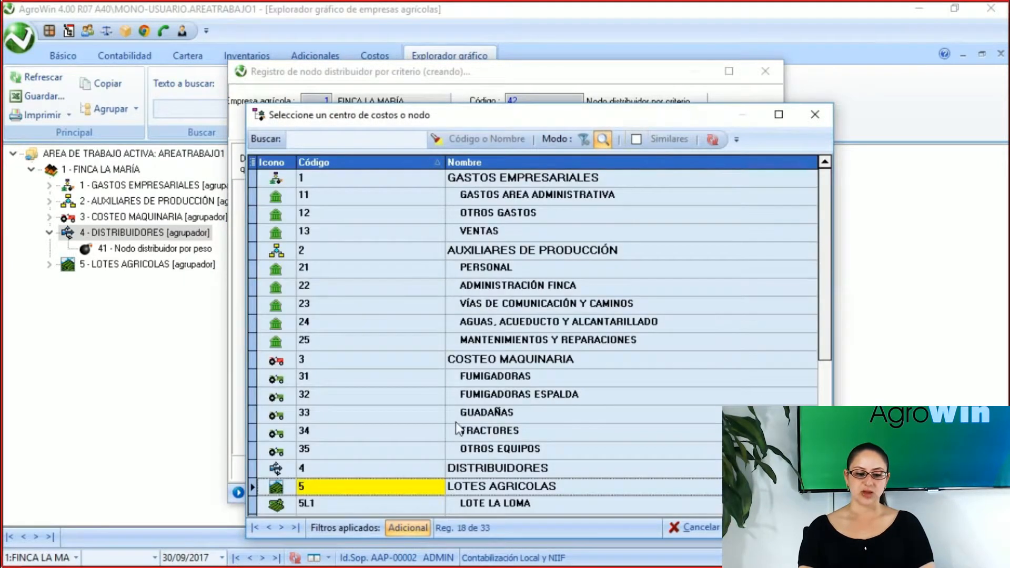
{"action": "scroll", "coordinate": [432, 415], "scroll_direction": "down", "scroll_amount": 3}
{"action": "left_click", "coordinate": [516, 323]}
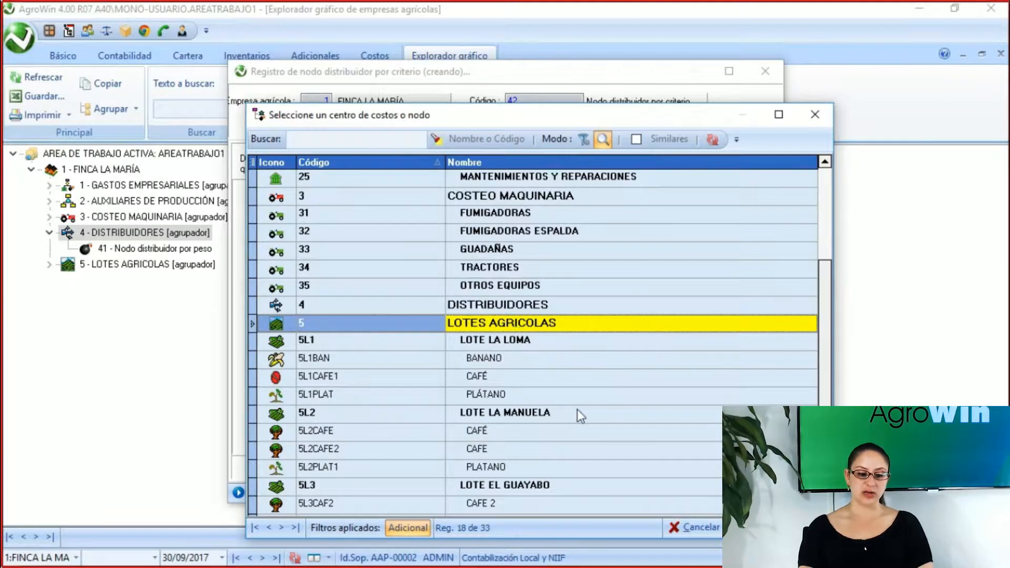
{"action": "left_click", "coordinate": [490, 376]}
{"action": "scroll", "coordinate": [567, 422], "scroll_direction": "down", "scroll_amount": 2}
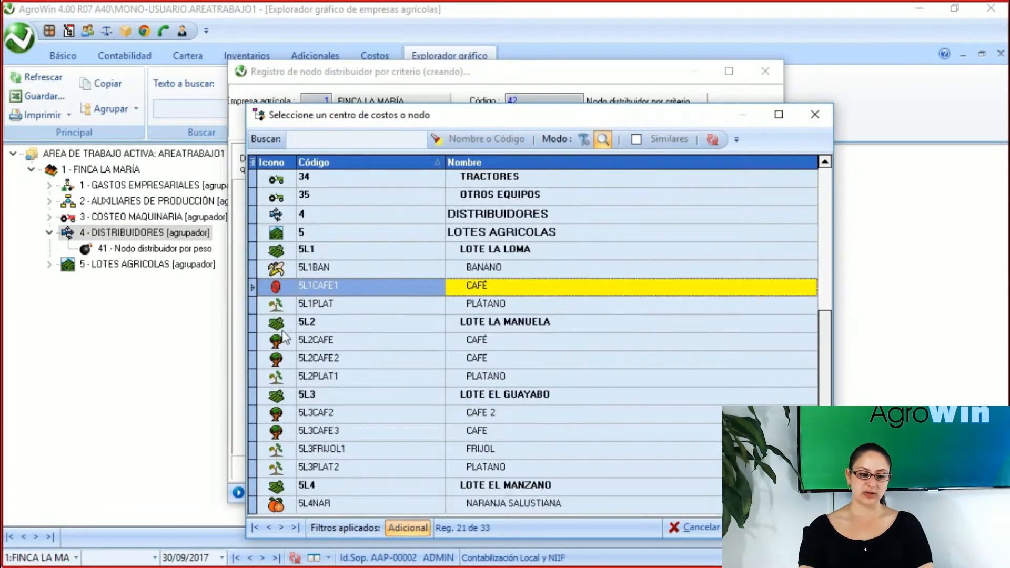
{"action": "double_click", "coordinate": [317, 286]}
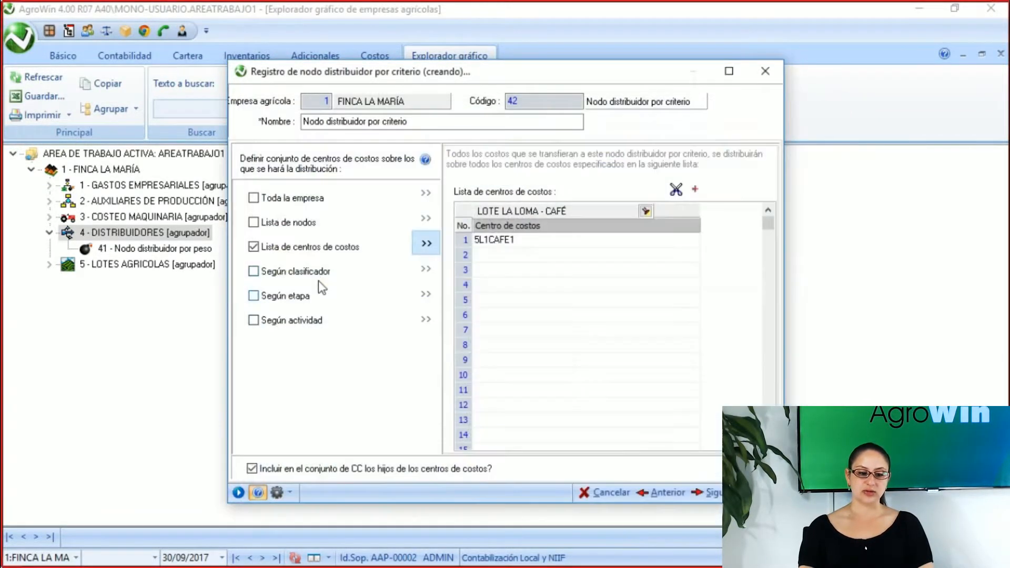
Step: Add LOTE LA MANUELA - CAFÉ as the second entry in the list of cost centres
{"action": "left_click", "coordinate": [512, 258]}
{"action": "left_click", "coordinate": [512, 258]}
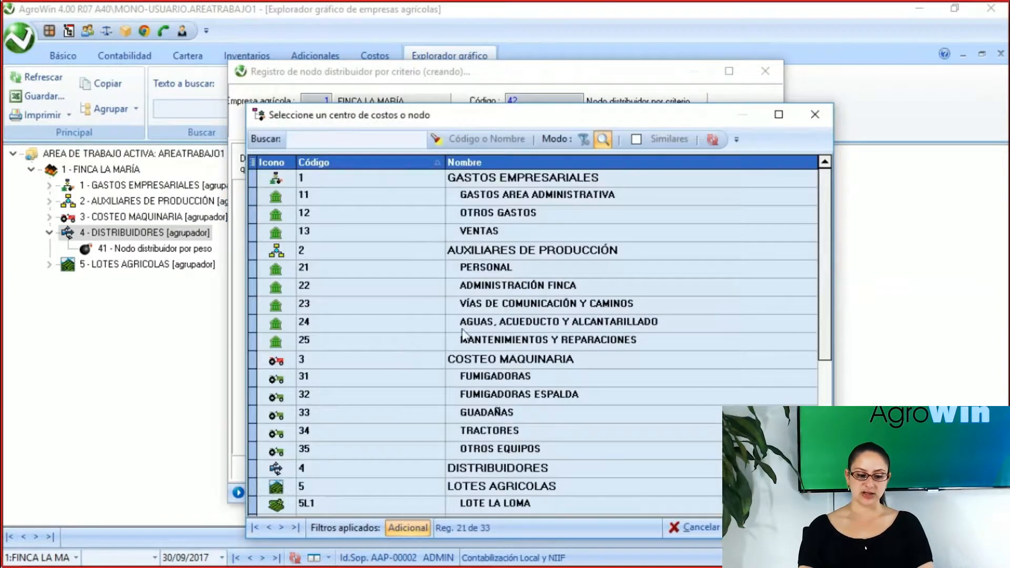
{"action": "scroll", "coordinate": [548, 355], "scroll_direction": "down", "scroll_amount": 5}
{"action": "double_click", "coordinate": [467, 339]}
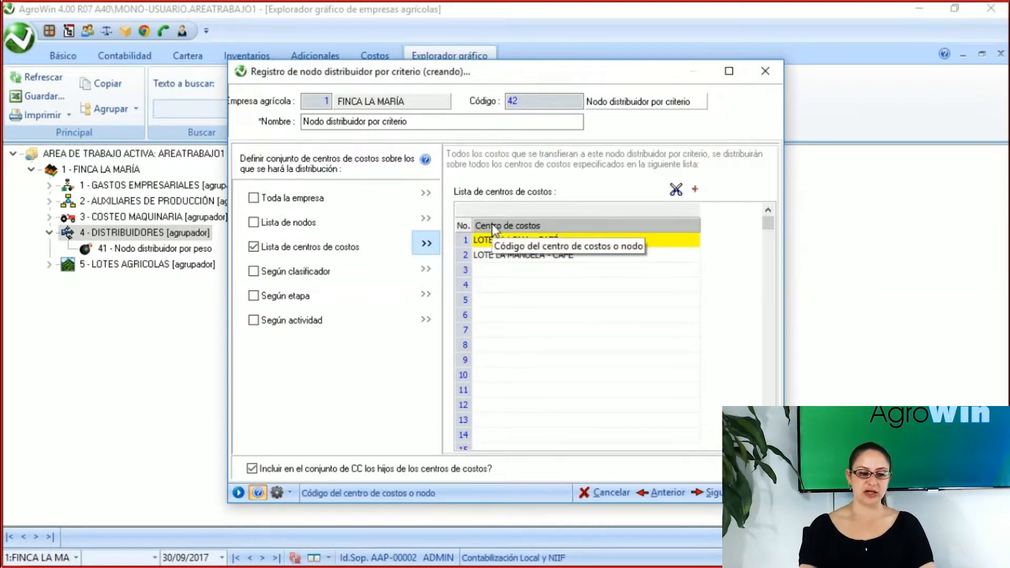
Step: Define the distribution set by classifier (Según clasificador) instead of the cost centre list, emptying that list
{"action": "left_click", "coordinate": [321, 268]}
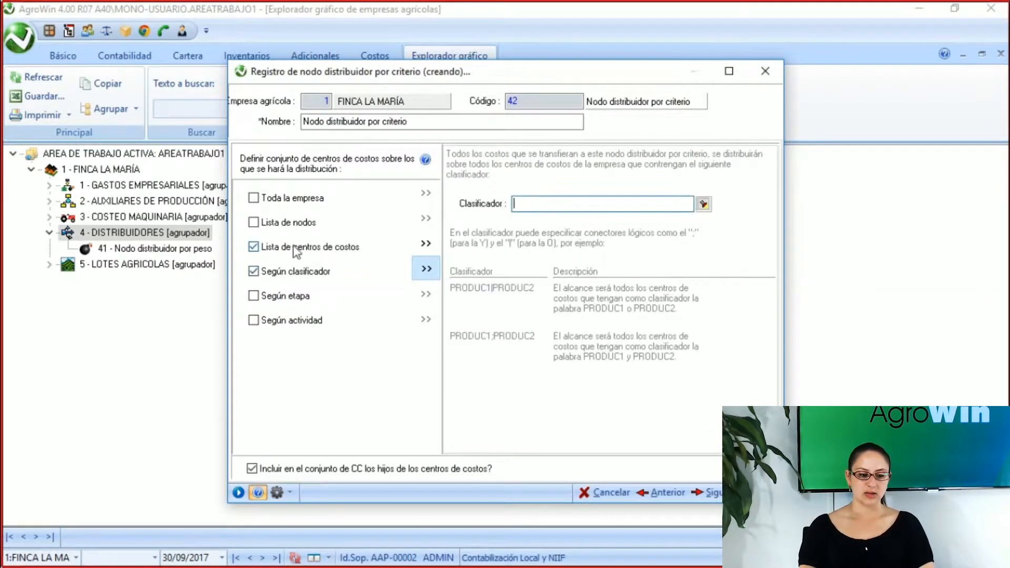
{"action": "left_click", "coordinate": [295, 251]}
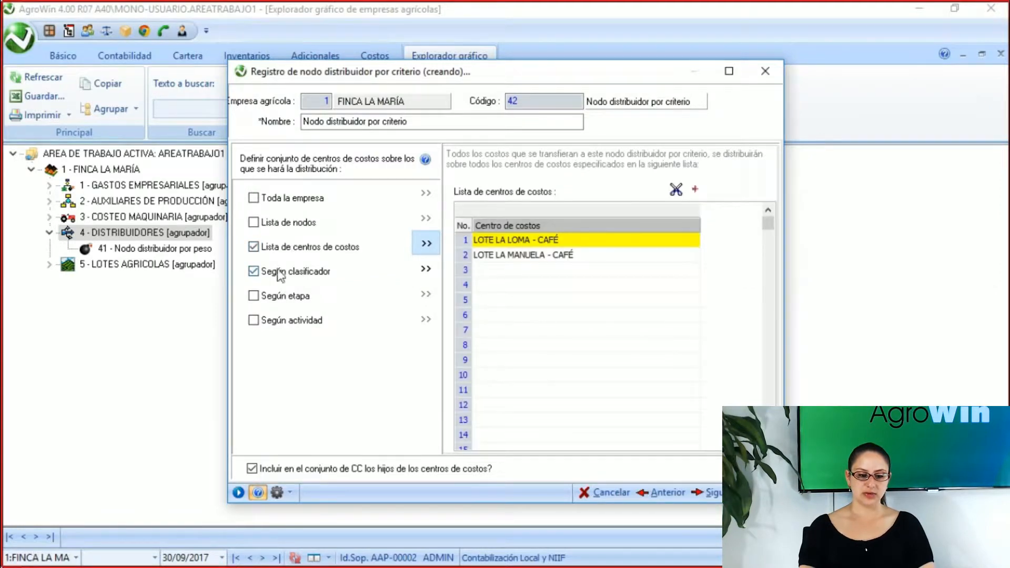
{"action": "left_click", "coordinate": [676, 190]}
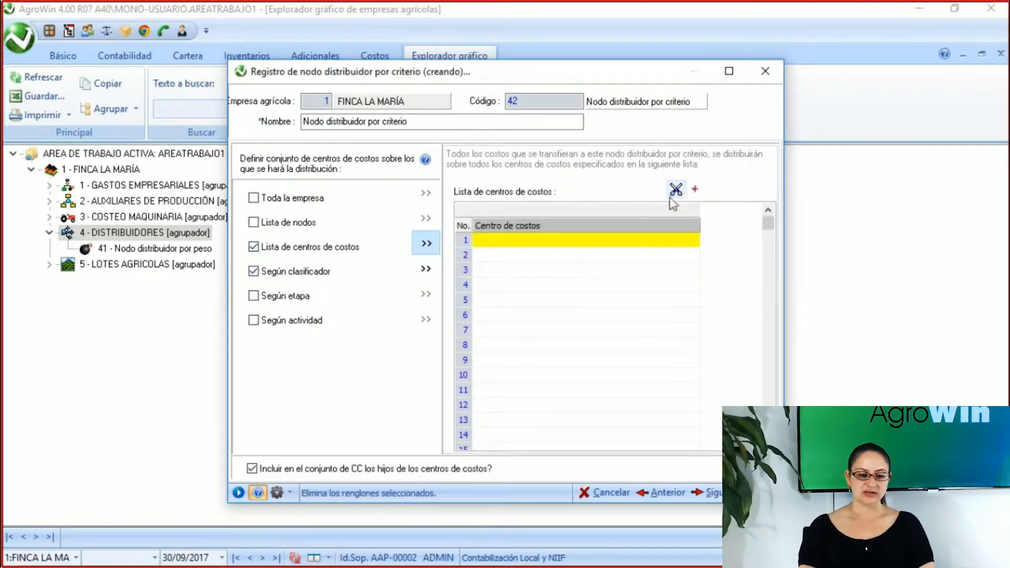
{"action": "left_click", "coordinate": [297, 249]}
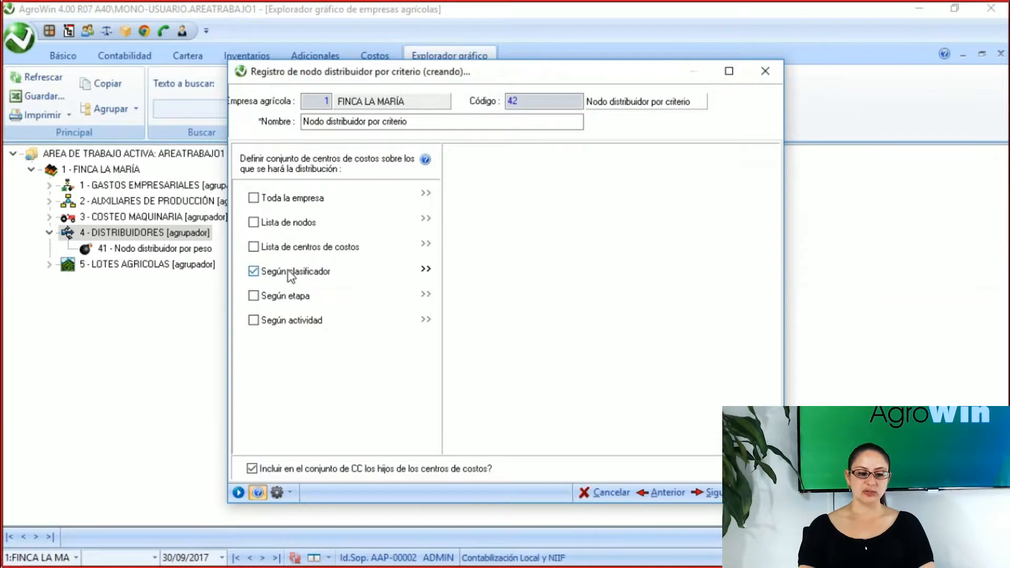
Step: Check which classifiers are available for the distribution set and deselect Según clasificador
{"action": "left_click", "coordinate": [290, 272]}
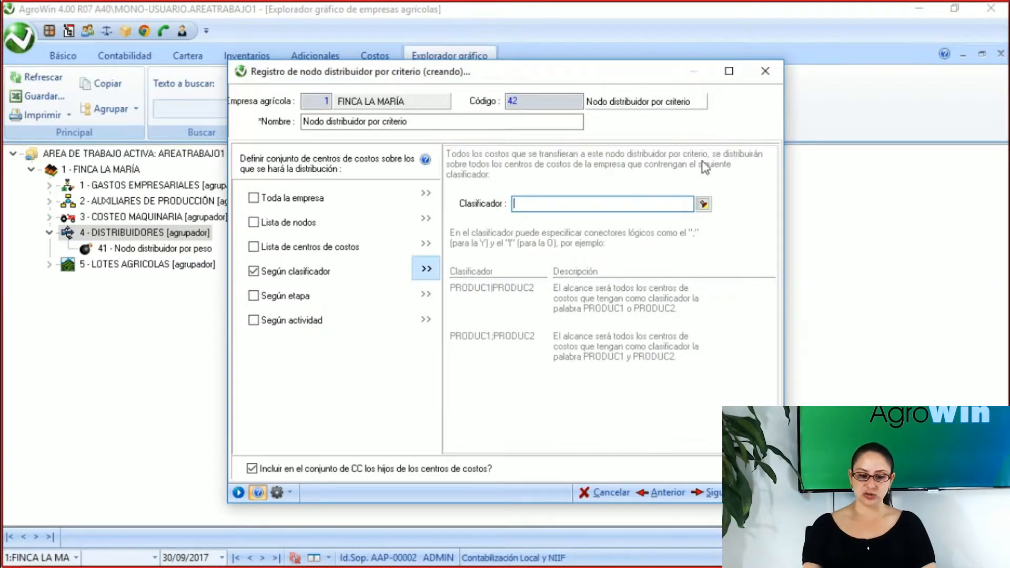
{"action": "left_click", "coordinate": [704, 204]}
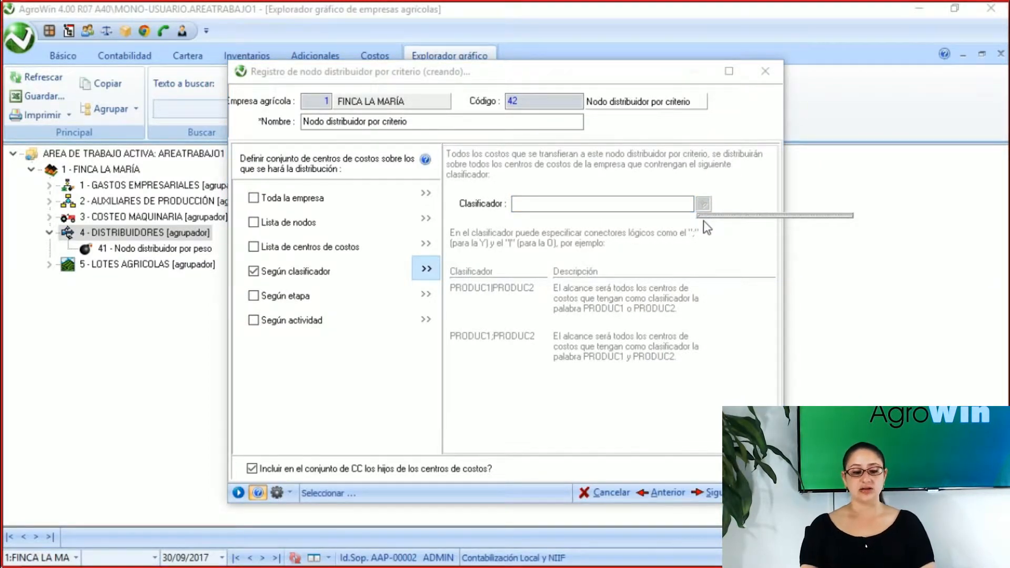
{"action": "left_click", "coordinate": [587, 203]}
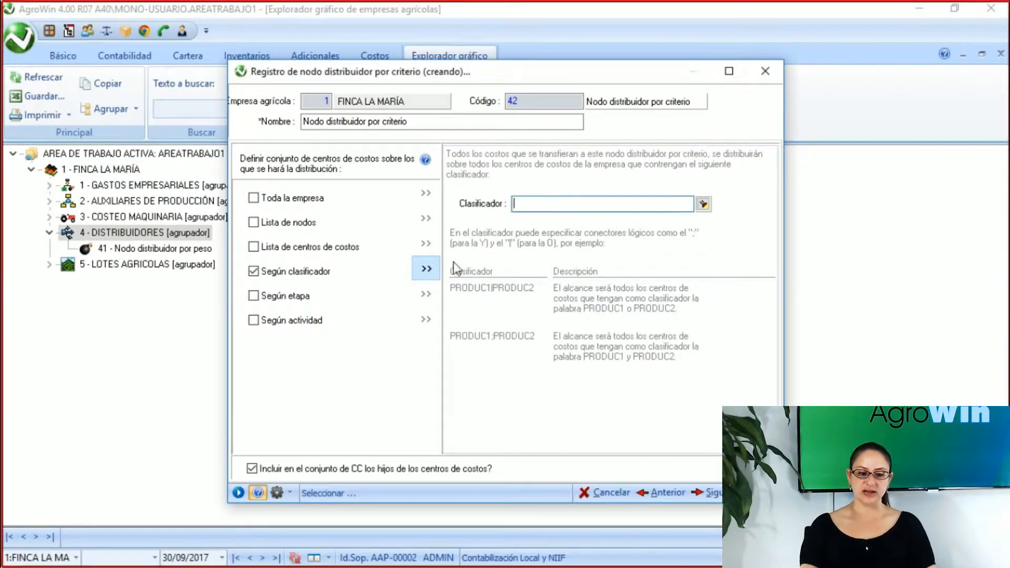
{"action": "left_click", "coordinate": [263, 272]}
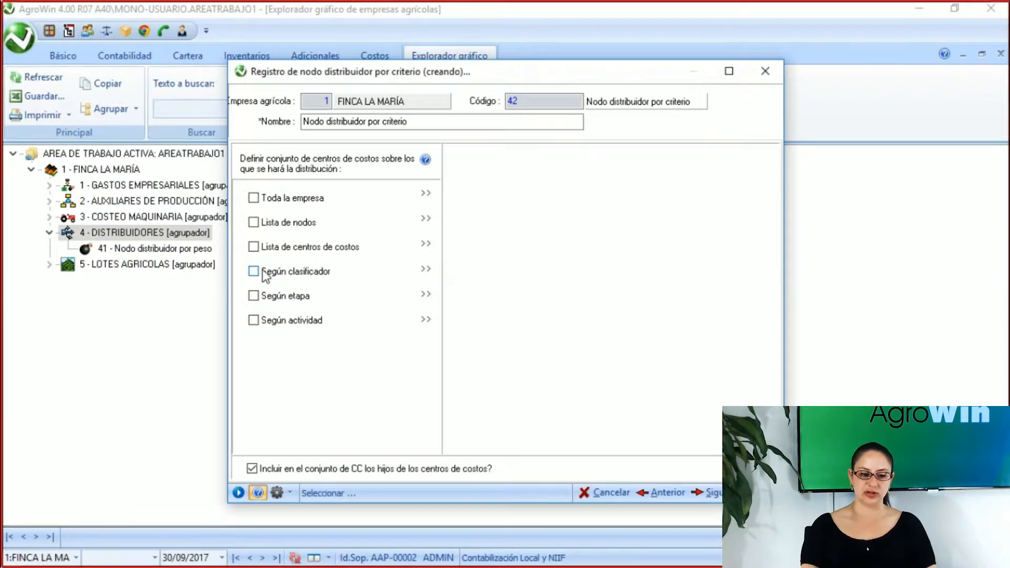
Step: Try Según etapa for the distribution set, check the stages it offers and deselect it
{"action": "left_click", "coordinate": [266, 299]}
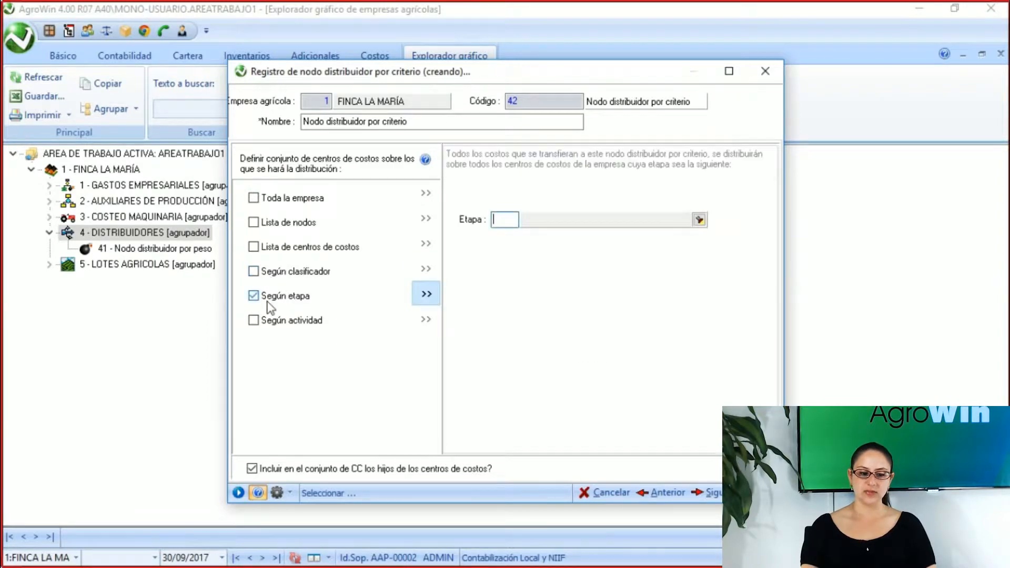
{"action": "left_click", "coordinate": [699, 219]}
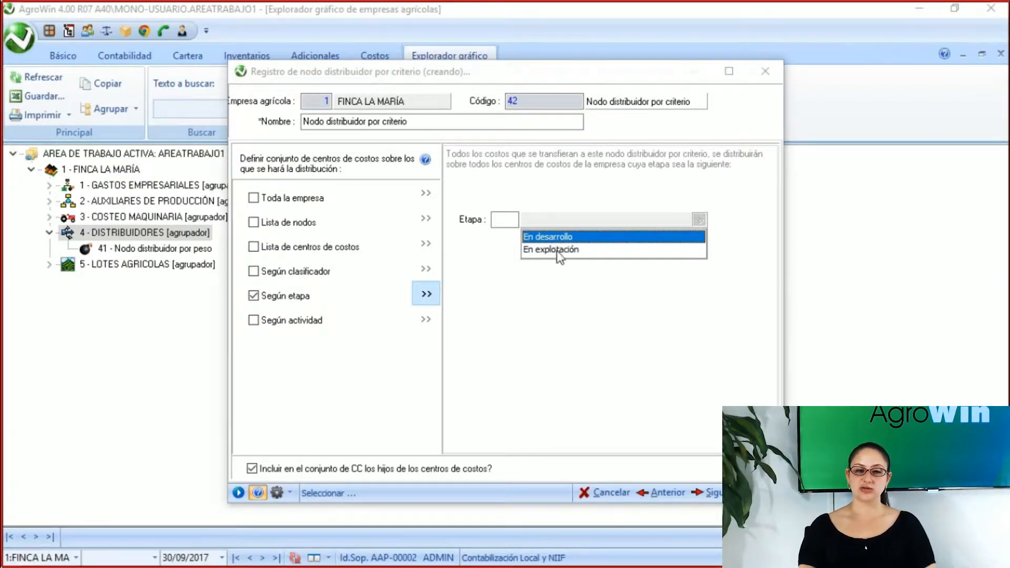
{"action": "left_click", "coordinate": [264, 297]}
Step: Try Según actividad for the distribution set, review the node's Actividad setting and deselect the option
{"action": "left_click", "coordinate": [274, 325]}
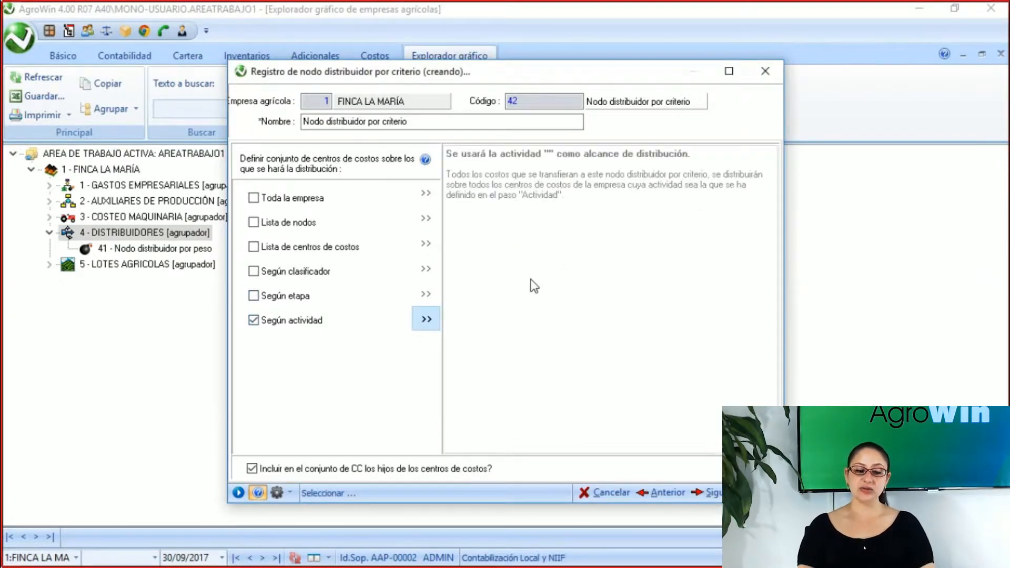
{"action": "left_click", "coordinate": [652, 493]}
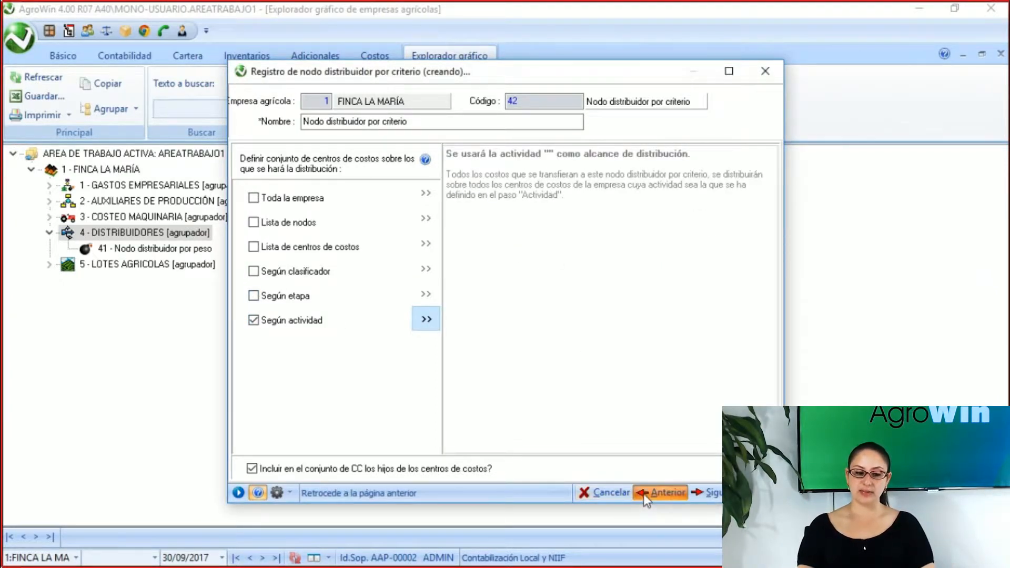
{"action": "left_click", "coordinate": [715, 491]}
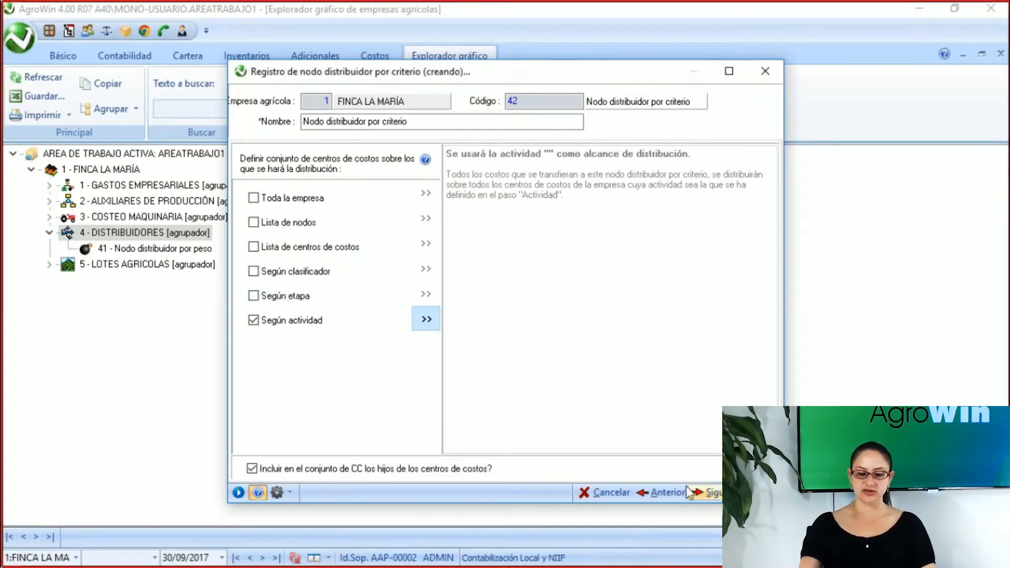
{"action": "left_click", "coordinate": [667, 492]}
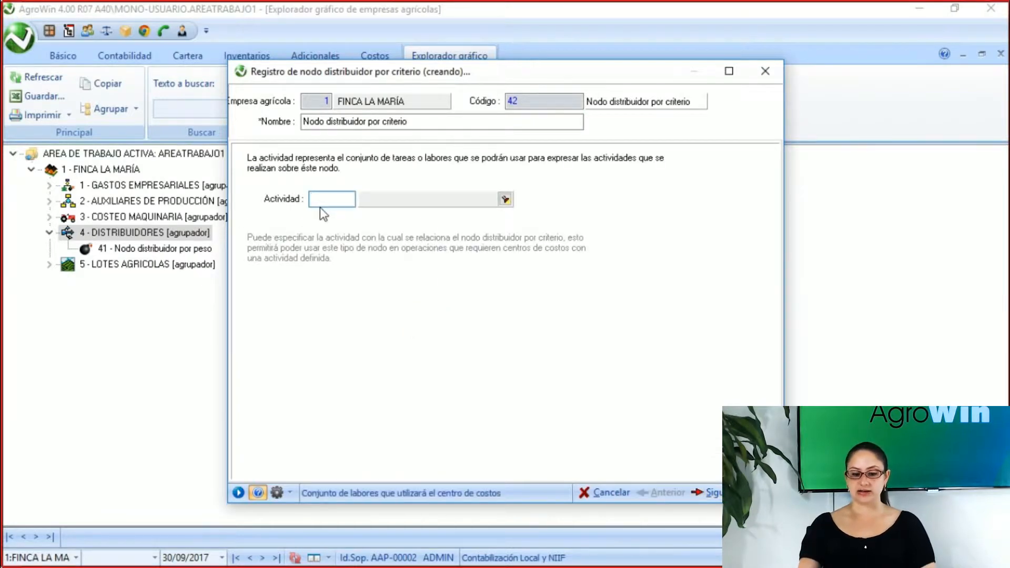
{"action": "left_click", "coordinate": [708, 493]}
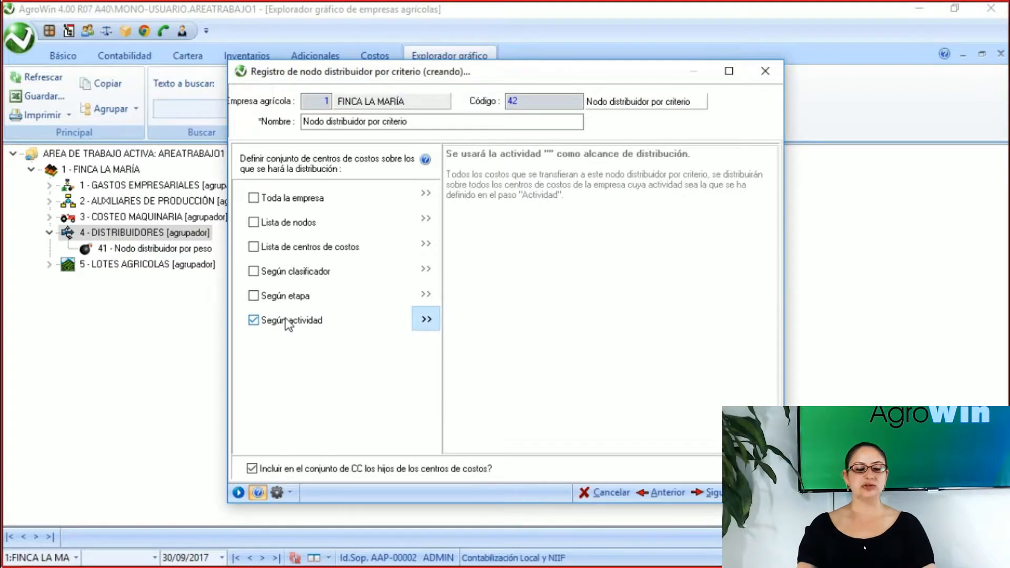
{"action": "left_click", "coordinate": [312, 324]}
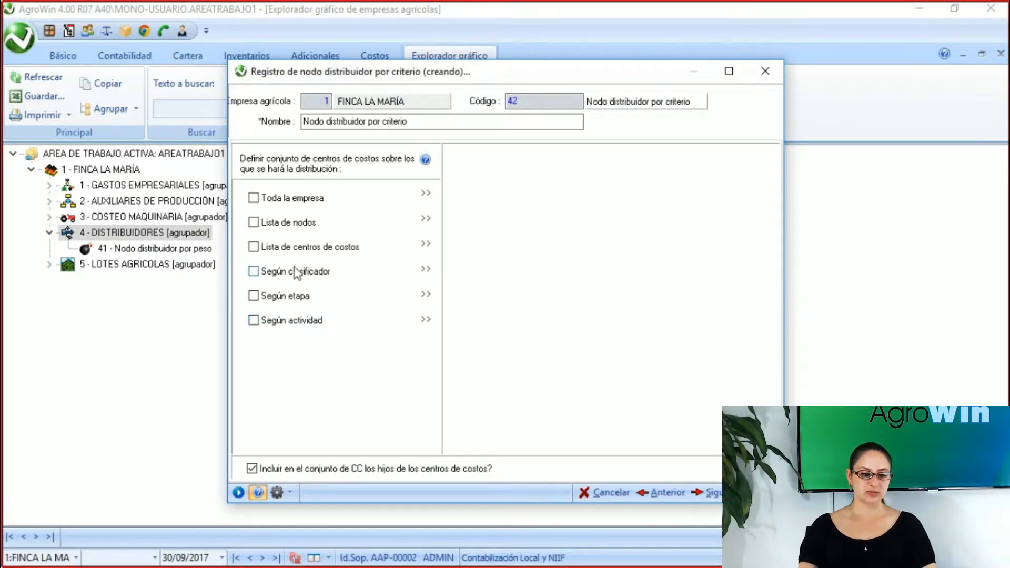
Step: Define the distribution set by Lista de nodos, with LOTES AGRICOLAS (code 5) as its node
{"action": "left_click", "coordinate": [307, 224]}
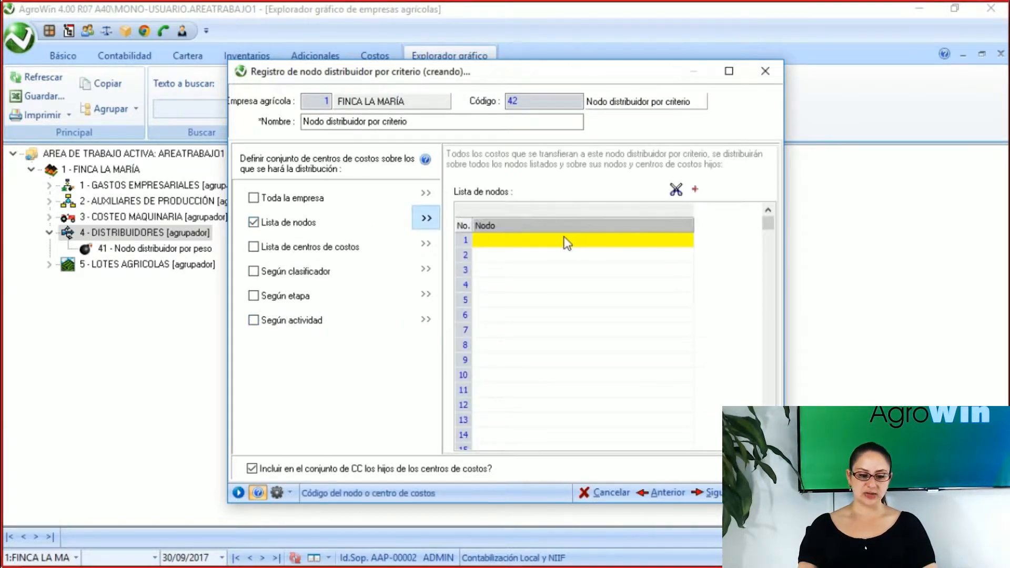
{"action": "left_click", "coordinate": [541, 241]}
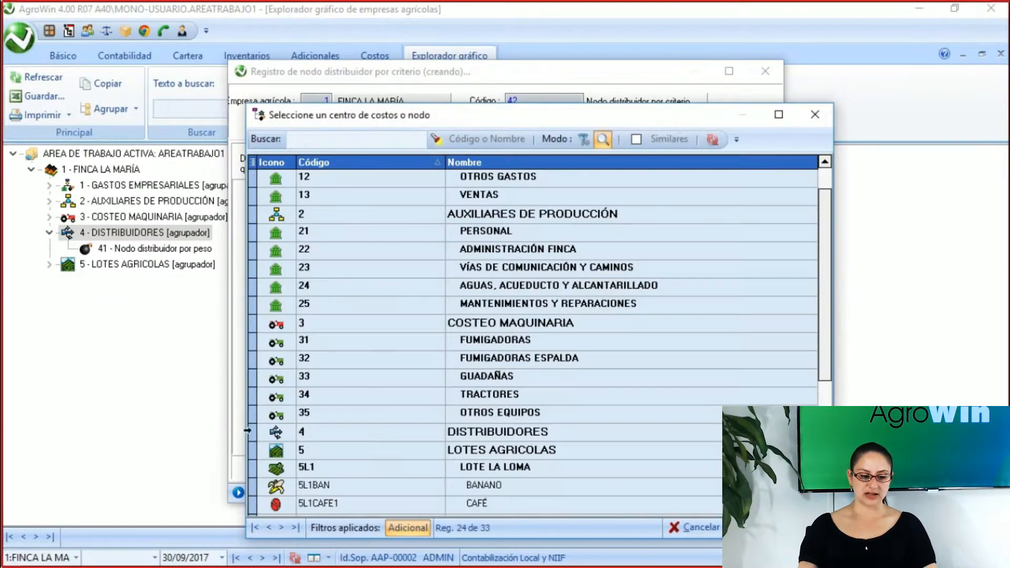
{"action": "scroll", "coordinate": [366, 447], "scroll_direction": "down", "scroll_amount": 3}
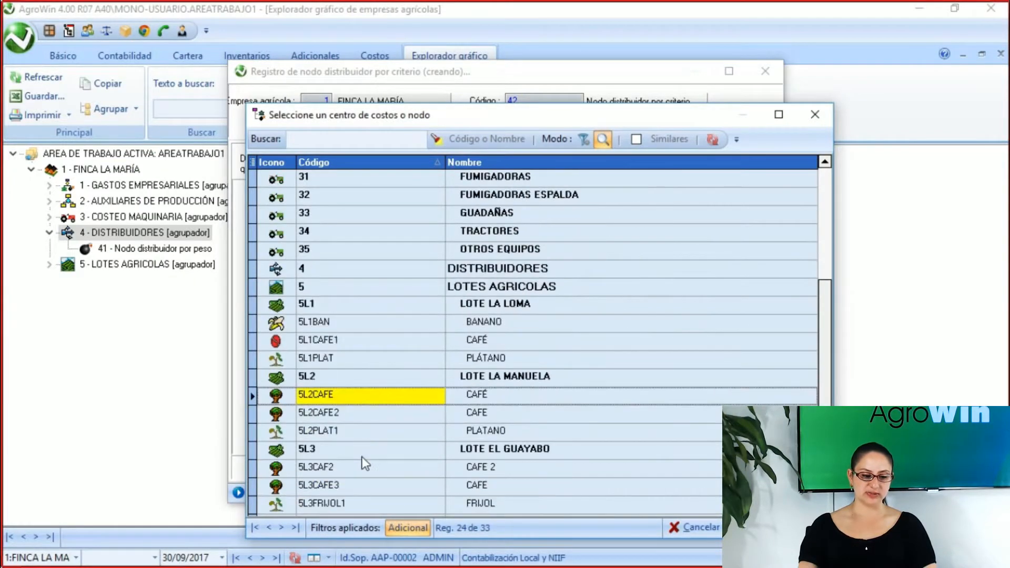
{"action": "left_click", "coordinate": [317, 286]}
{"action": "left_click", "coordinate": [492, 285]}
{"action": "double_click", "coordinate": [510, 291]}
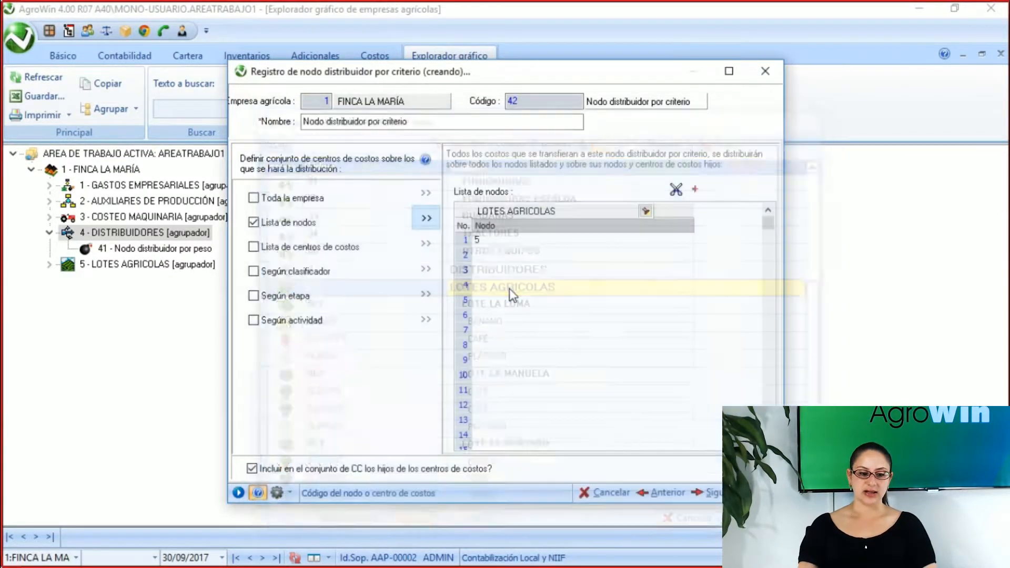
{"action": "left_click", "coordinate": [530, 240]}
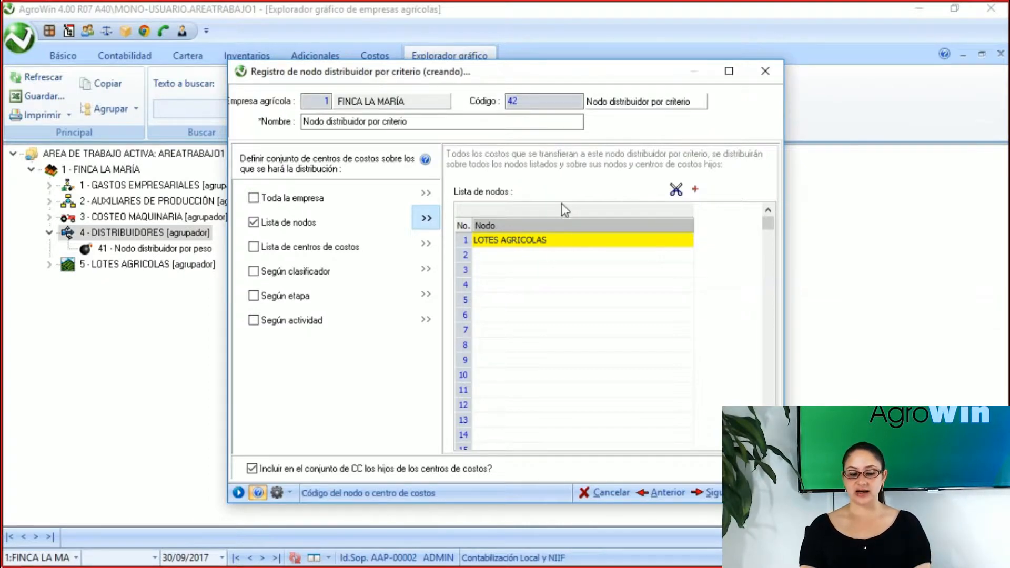
Step: Proceed to the distribution criterion and leave costs pending for the next distribution when no distribution weight is generated
{"action": "left_click", "coordinate": [711, 494]}
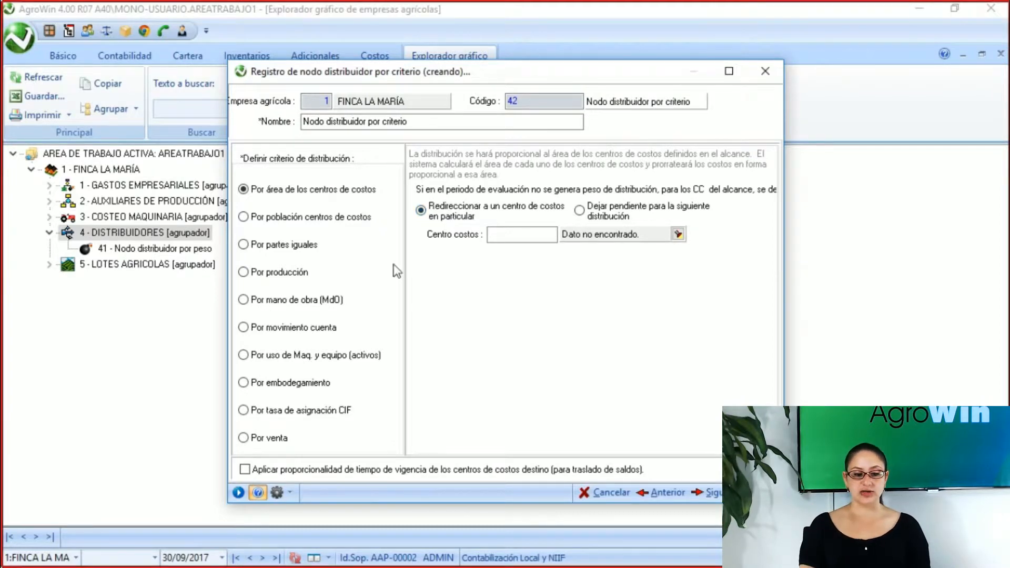
{"action": "left_click", "coordinate": [531, 233]}
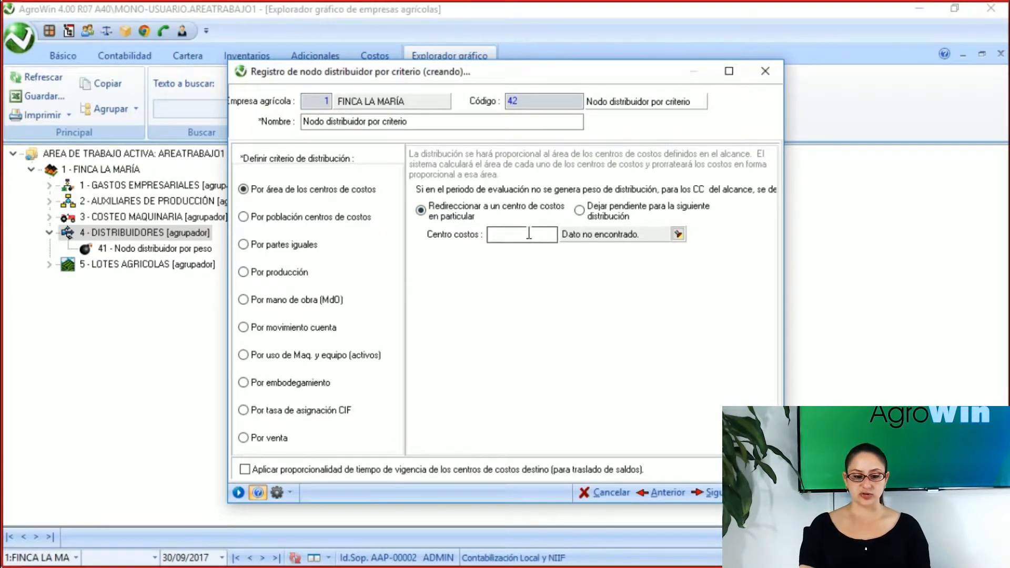
{"action": "left_click", "coordinate": [678, 235]}
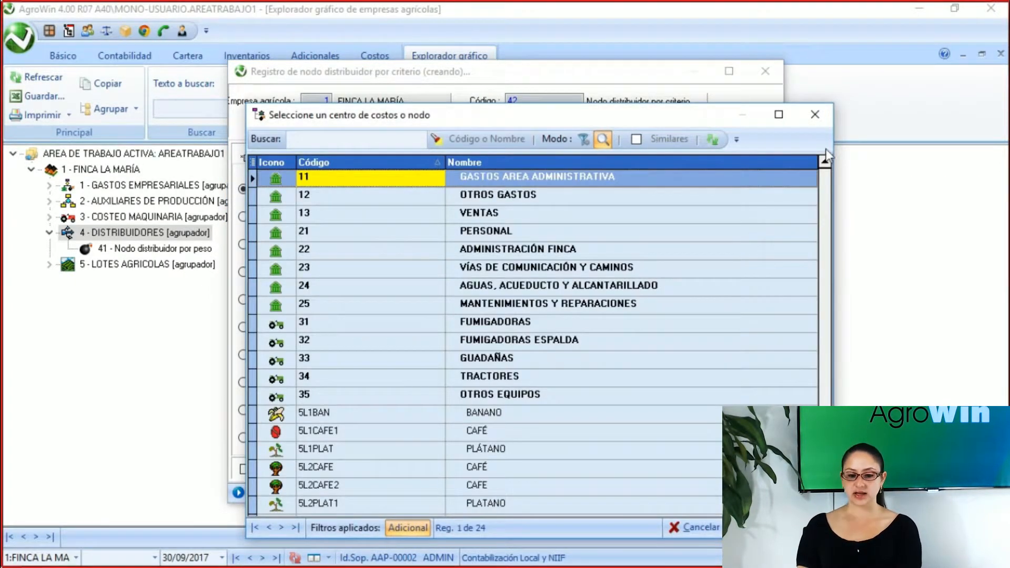
{"action": "left_click", "coordinate": [828, 111]}
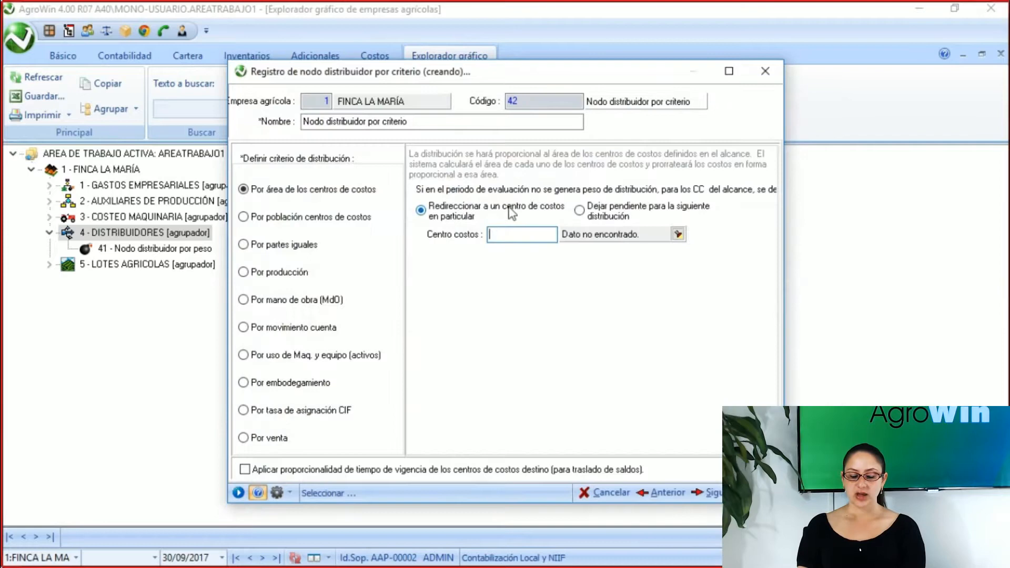
{"action": "left_click", "coordinate": [580, 210]}
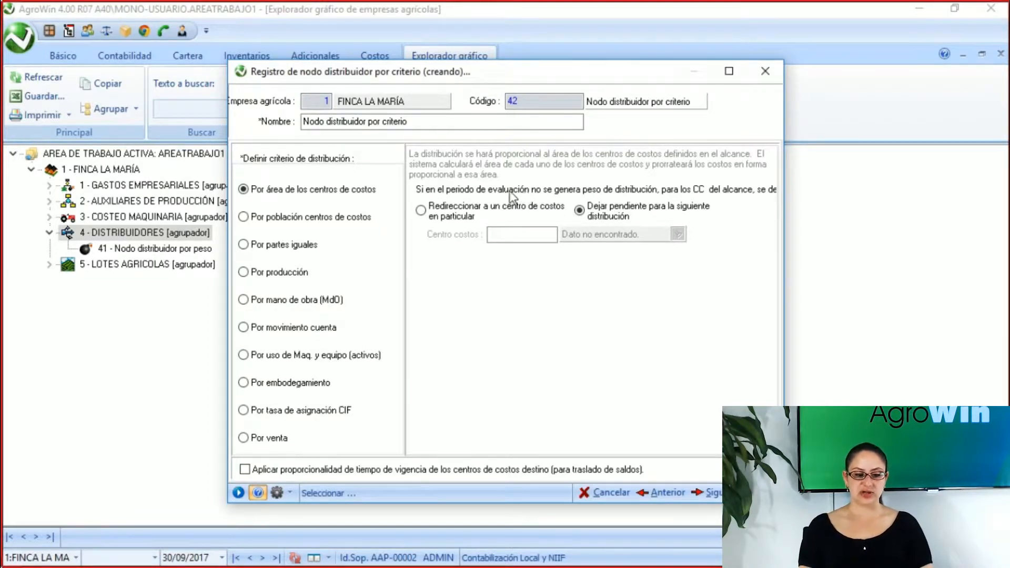
Step: Review the Por población centros de costos and Por partes iguales criteria and select Por producción
{"action": "left_click", "coordinate": [283, 220]}
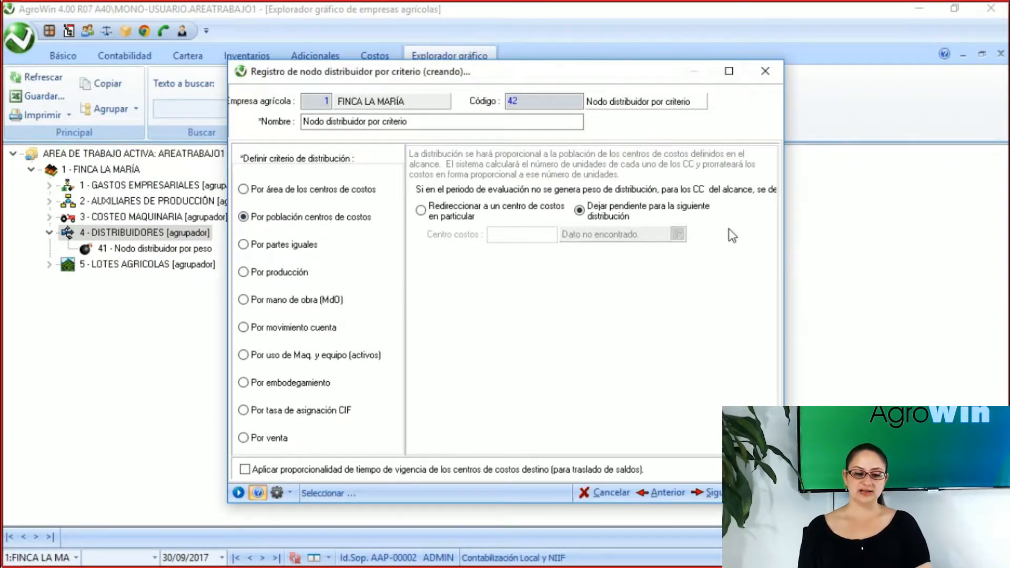
{"action": "left_click", "coordinate": [286, 247]}
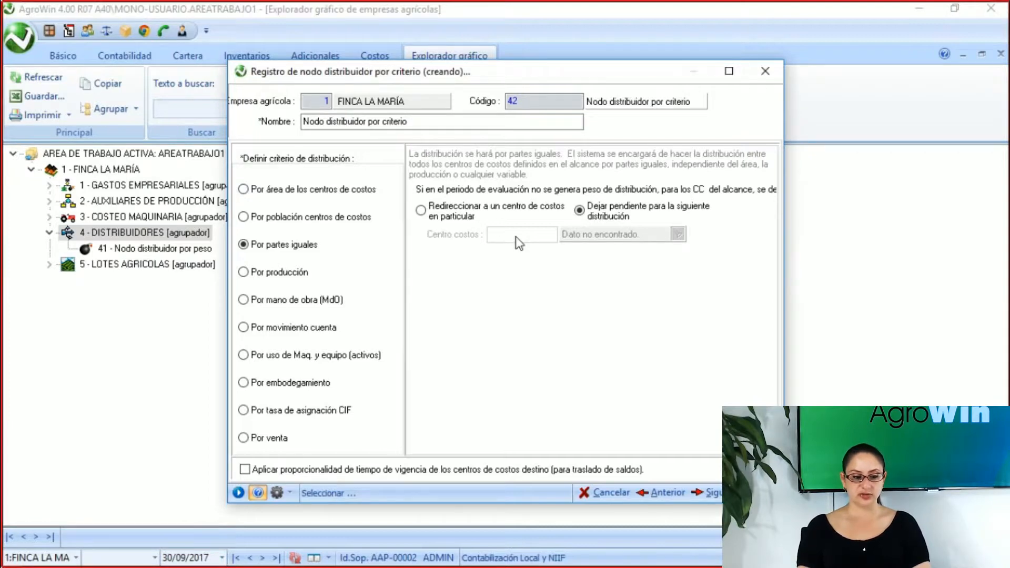
{"action": "left_click", "coordinate": [252, 273]}
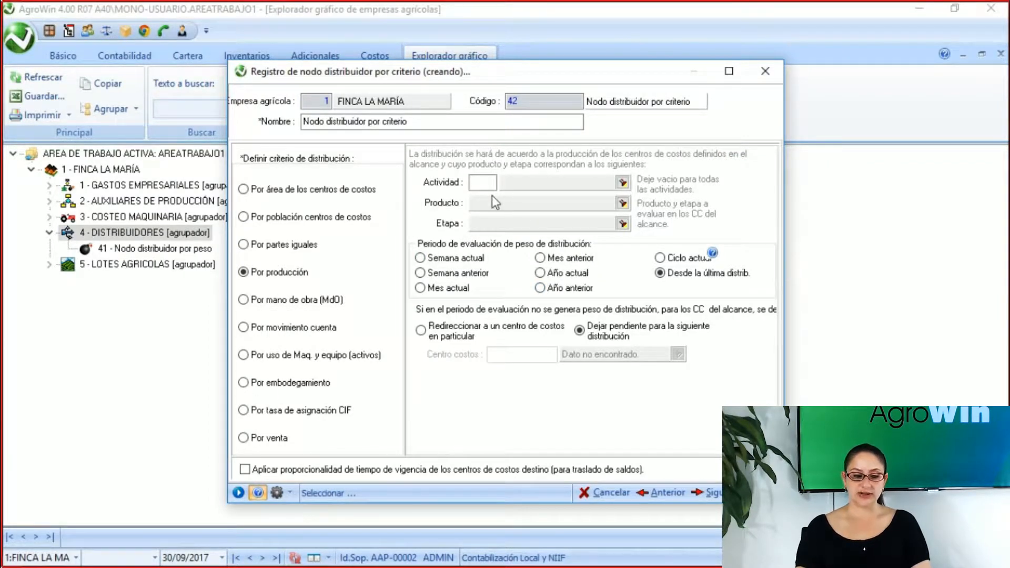
Step: Set the activity of the production criterion to 090 NARANJA SALUSTIANA
{"action": "left_click", "coordinate": [484, 184]}
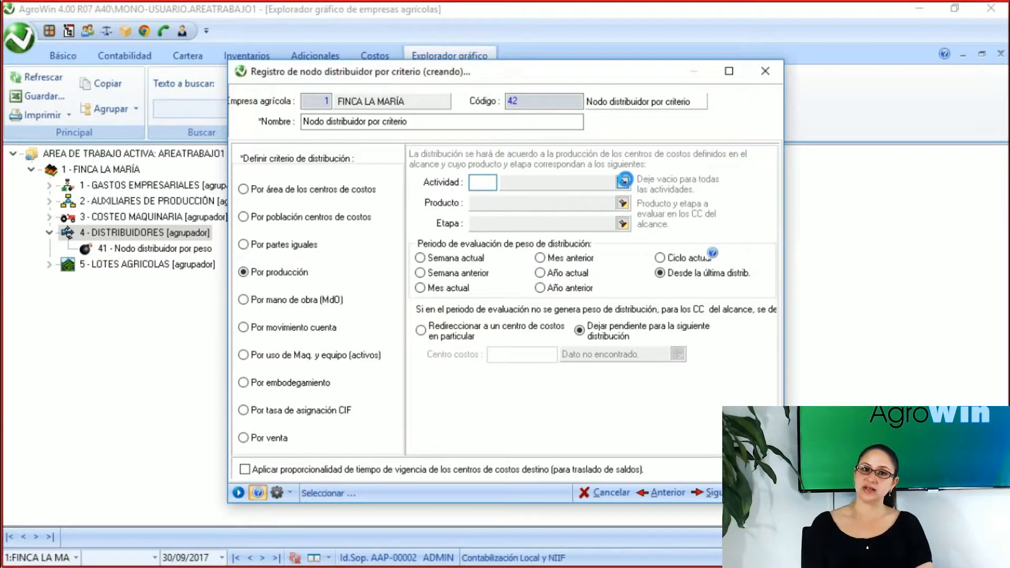
{"action": "left_click", "coordinate": [625, 180]}
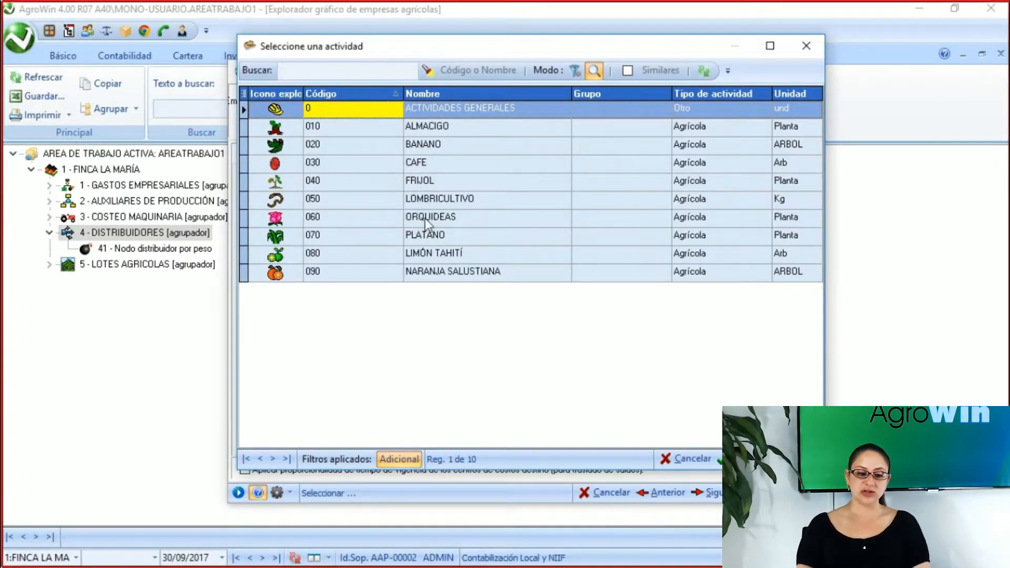
{"action": "left_click", "coordinate": [448, 273]}
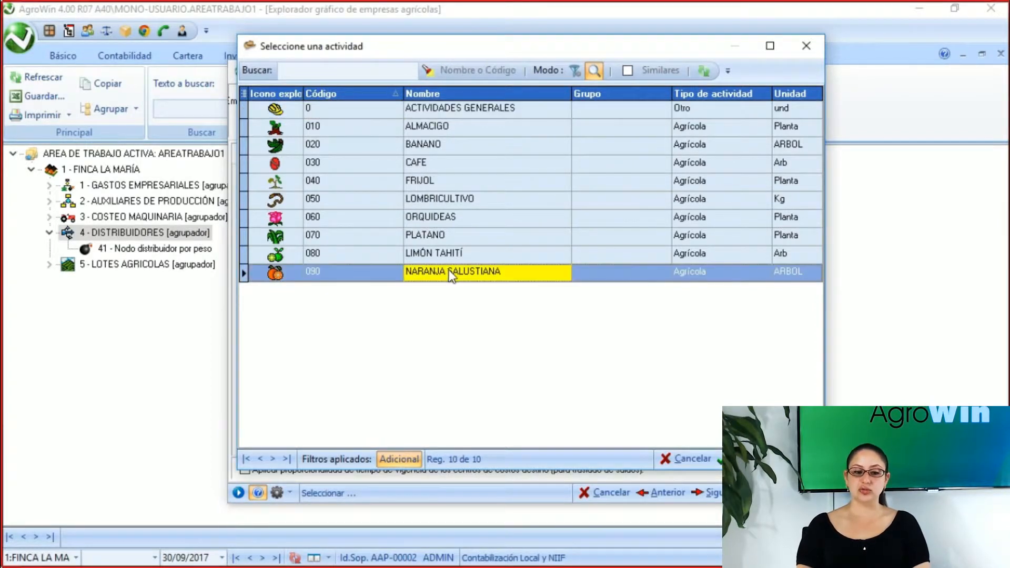
{"action": "double_click", "coordinate": [450, 270]}
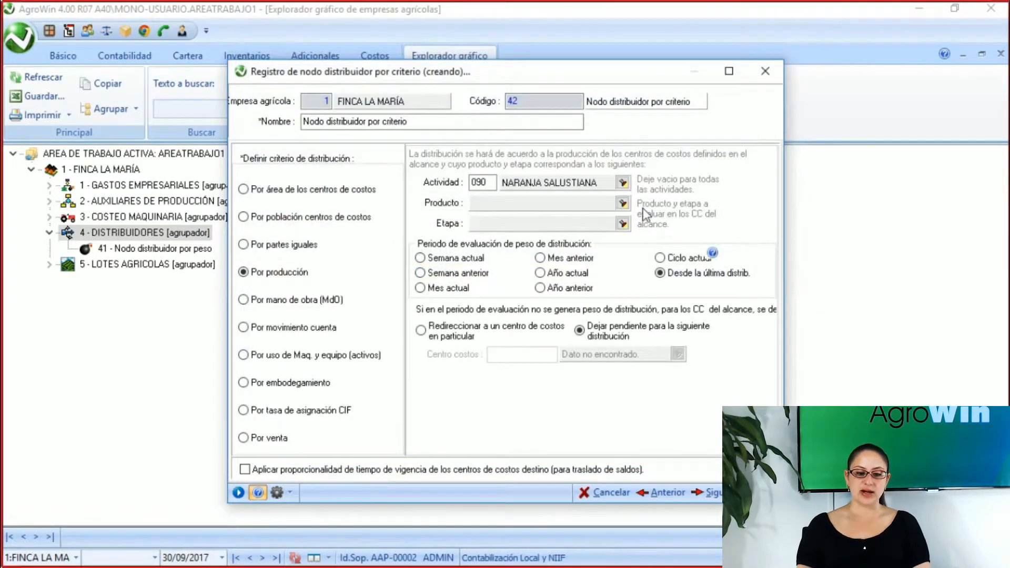
Step: Set the production criterion's product to SALUS and stage to Todas las etapas, keeping costs pending after trying redirection to a cost centre
{"action": "left_click", "coordinate": [623, 203]}
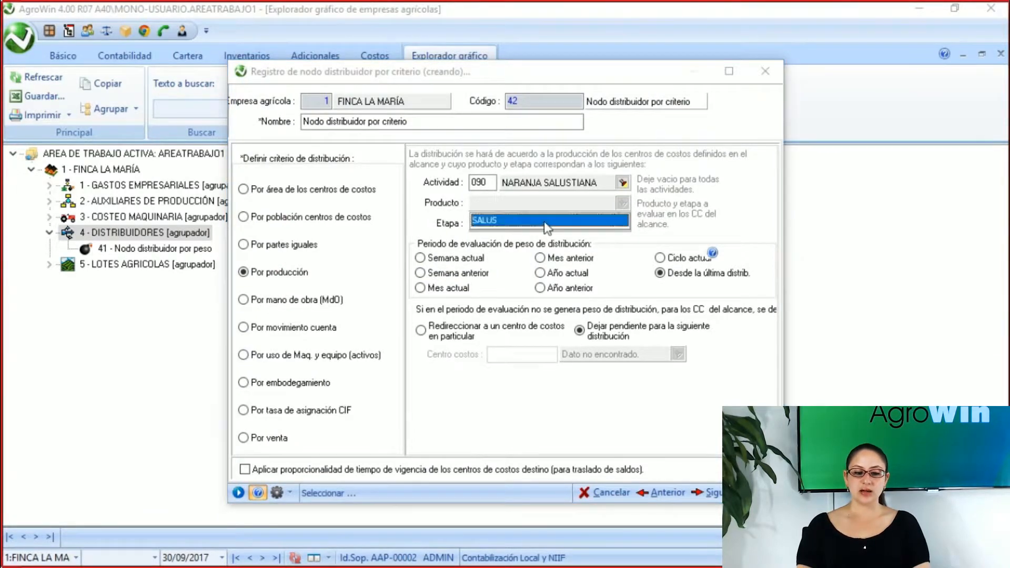
{"action": "left_click", "coordinate": [544, 221]}
{"action": "left_click", "coordinate": [623, 223]}
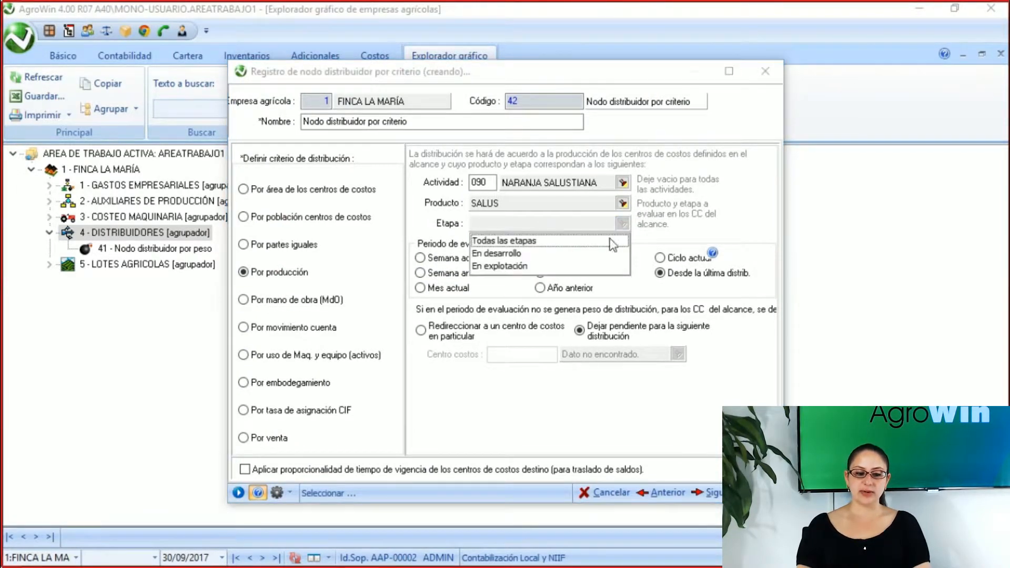
{"action": "left_click", "coordinate": [508, 241]}
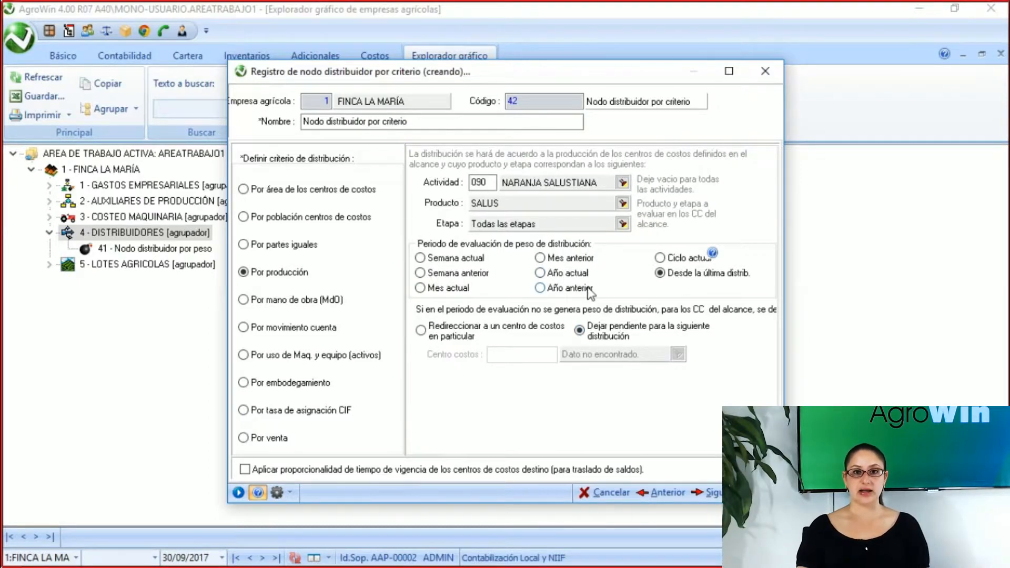
{"action": "left_click", "coordinate": [433, 335]}
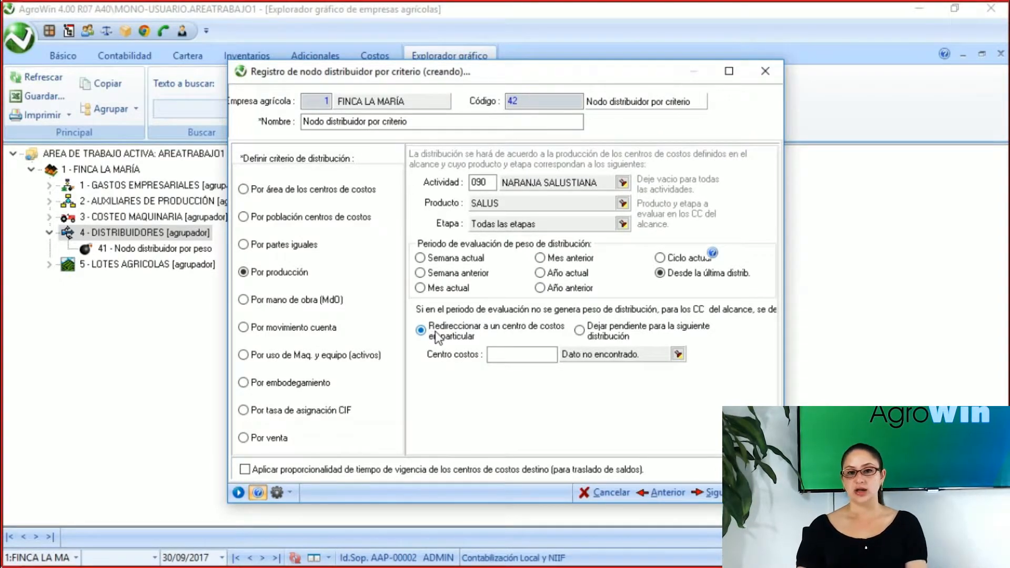
{"action": "left_click", "coordinate": [581, 330]}
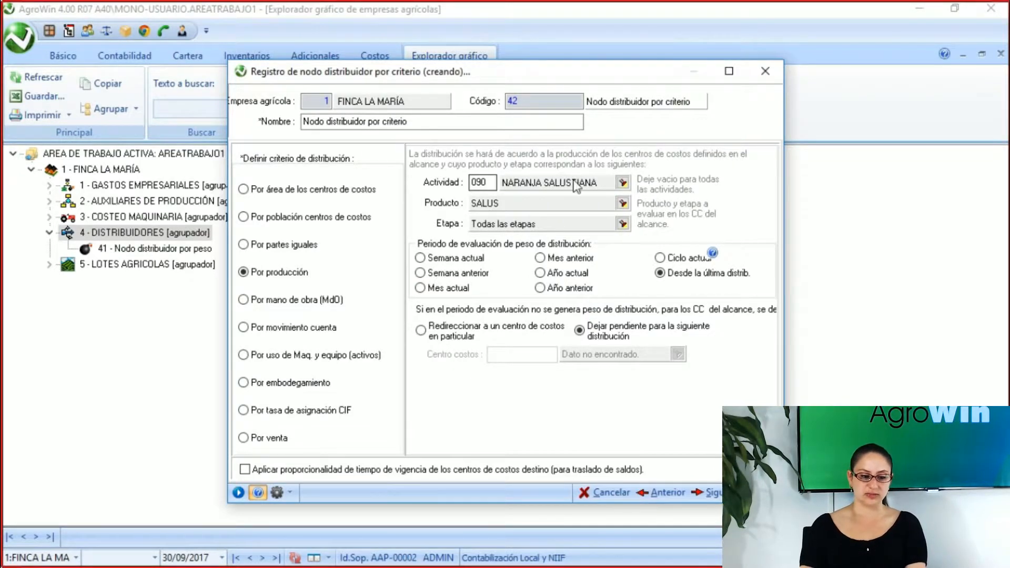
Step: Choose the Por mano de obra (MdO) criterion with Hora as its labour unit
{"action": "left_click", "coordinate": [244, 300]}
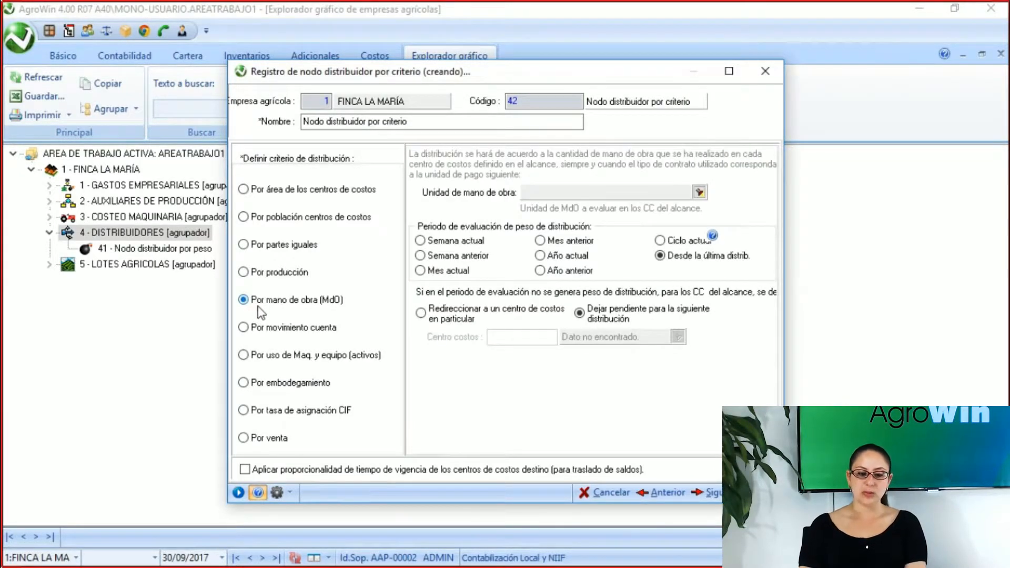
{"action": "left_click", "coordinate": [699, 192]}
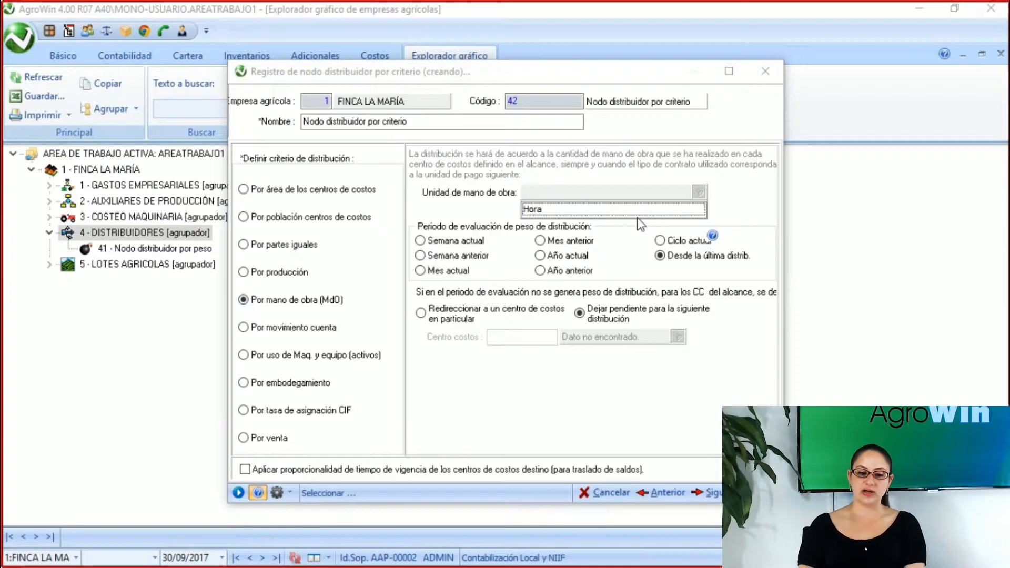
{"action": "left_click", "coordinate": [636, 212]}
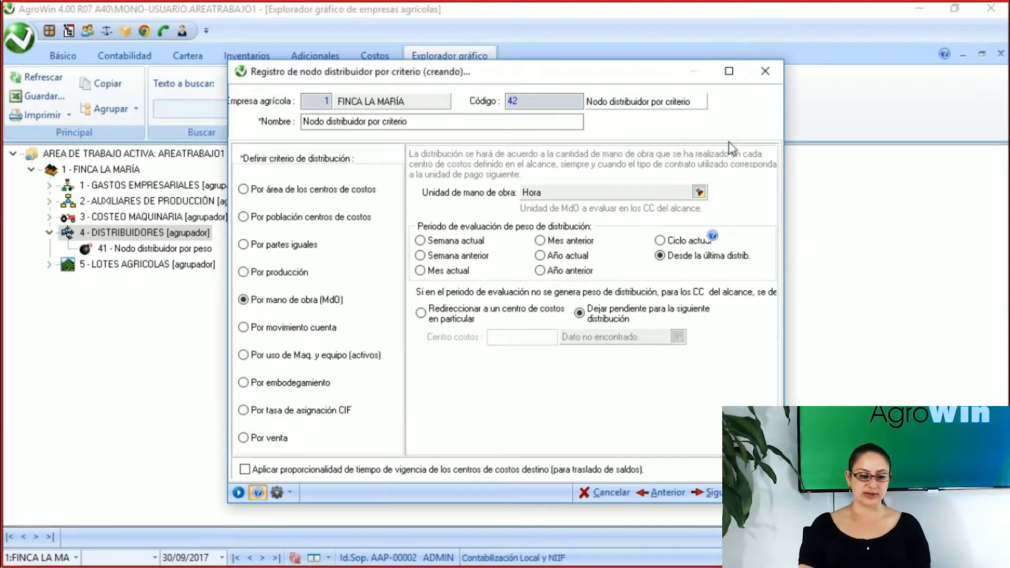
Step: Choose the Por movimiento cuenta criterion and set its account to 71 Insumos
{"action": "left_click", "coordinate": [284, 328]}
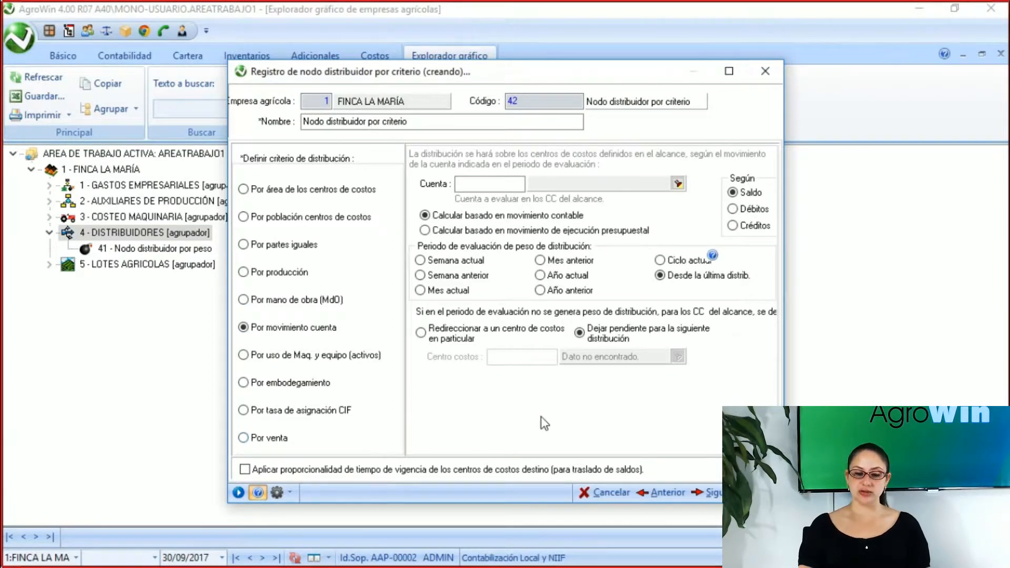
{"action": "left_click", "coordinate": [519, 188]}
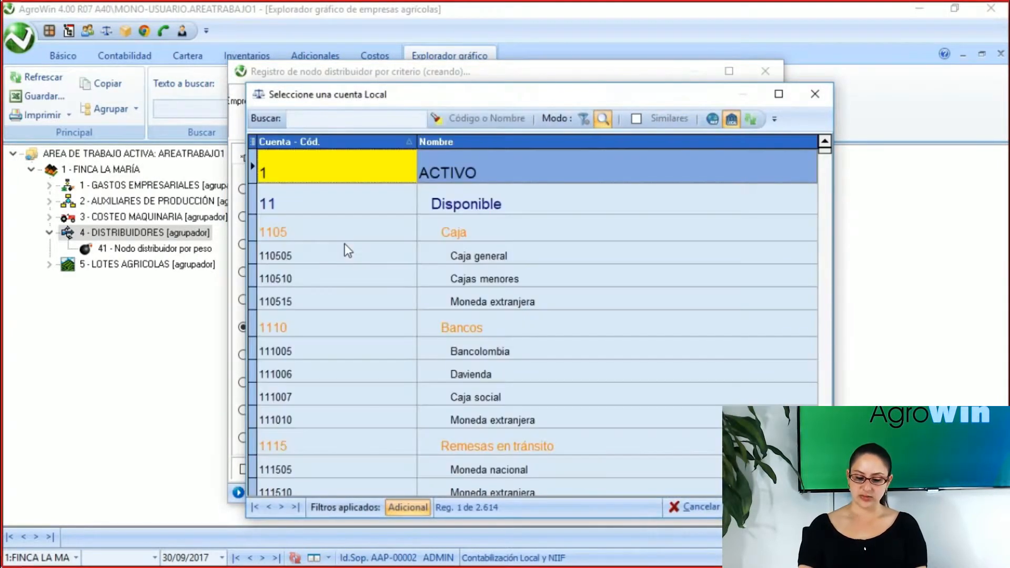
{"action": "left_click", "coordinate": [367, 251]}
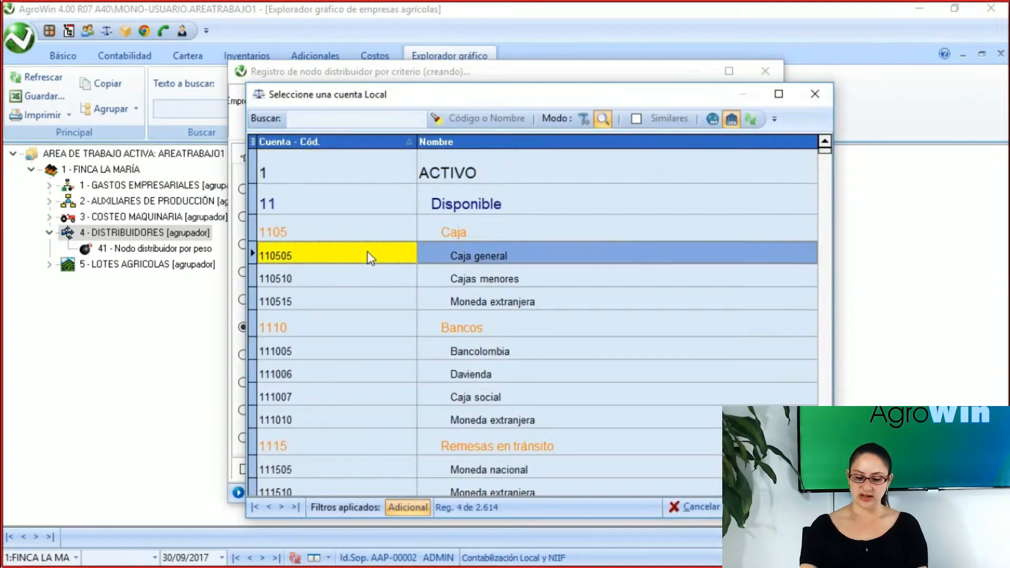
{"action": "type", "text": "71"}
{"action": "scroll", "coordinate": [544, 484], "scroll_direction": "down", "scroll_amount": 3}
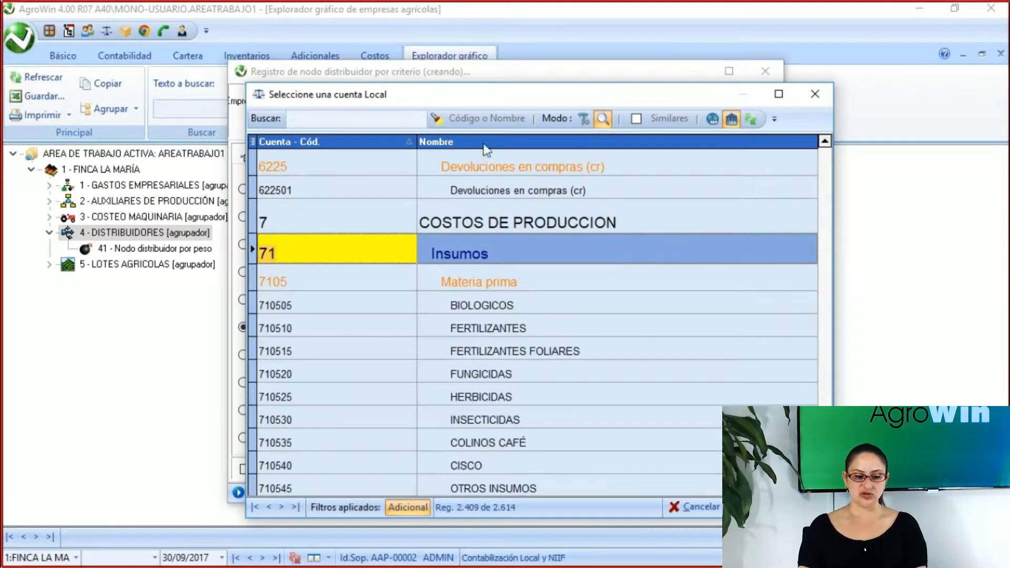
{"action": "double_click", "coordinate": [482, 254]}
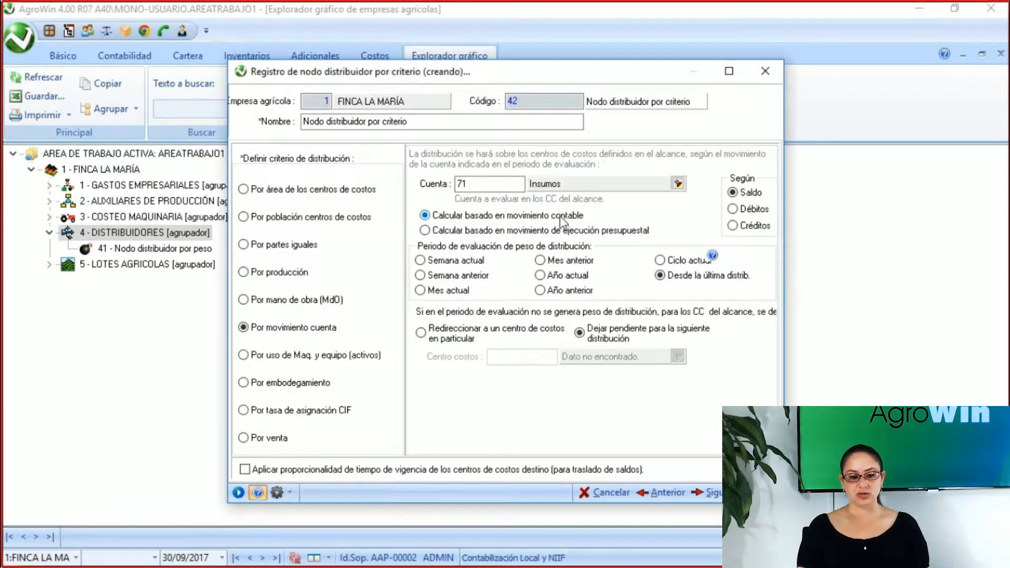
Step: Try the budget-execution basis, return to Calcular basado en movimiento contable, and evaluate the account by Débitos
{"action": "left_click", "coordinate": [424, 230]}
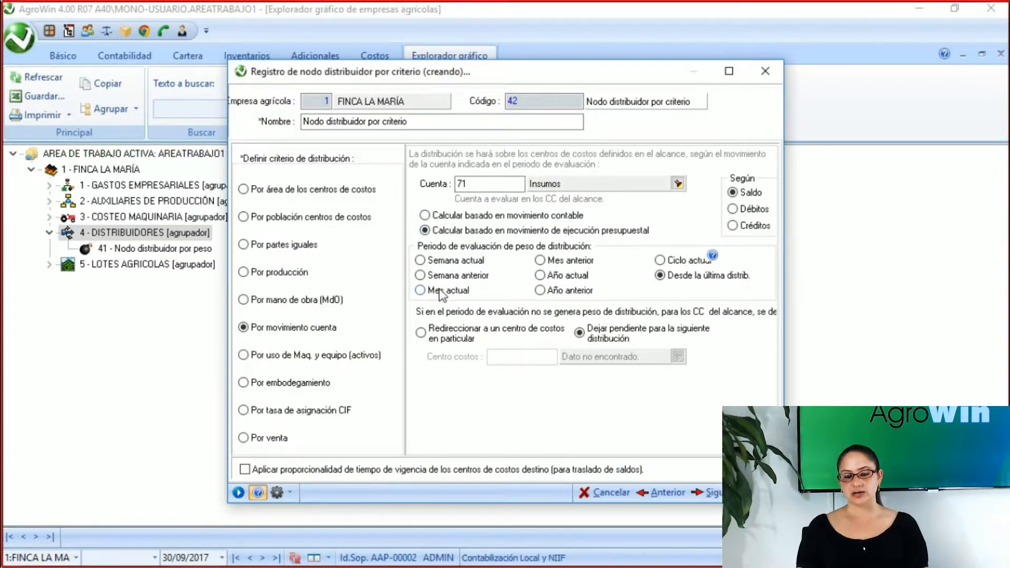
{"action": "left_click", "coordinate": [424, 215]}
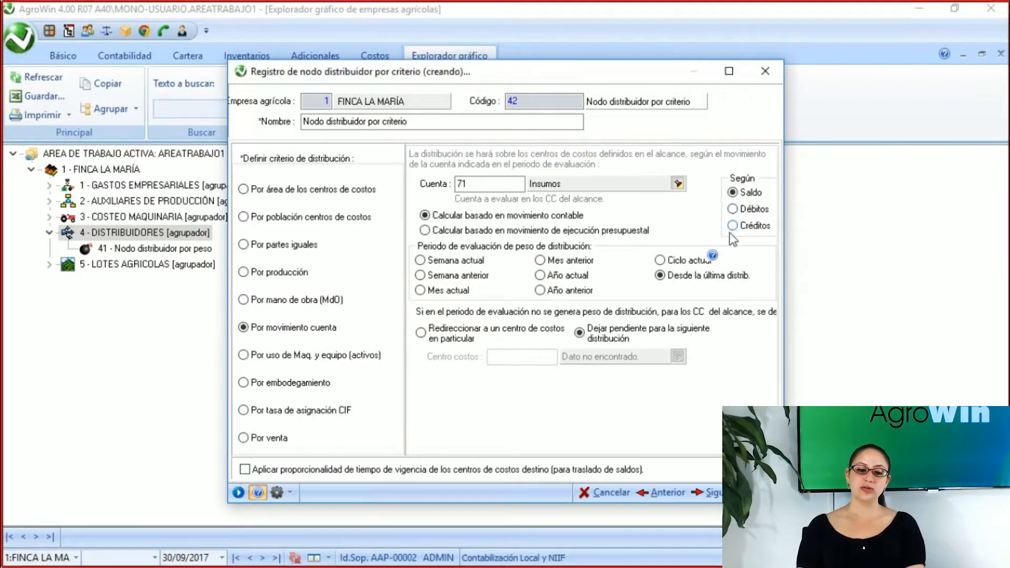
{"action": "double_click", "coordinate": [467, 186]}
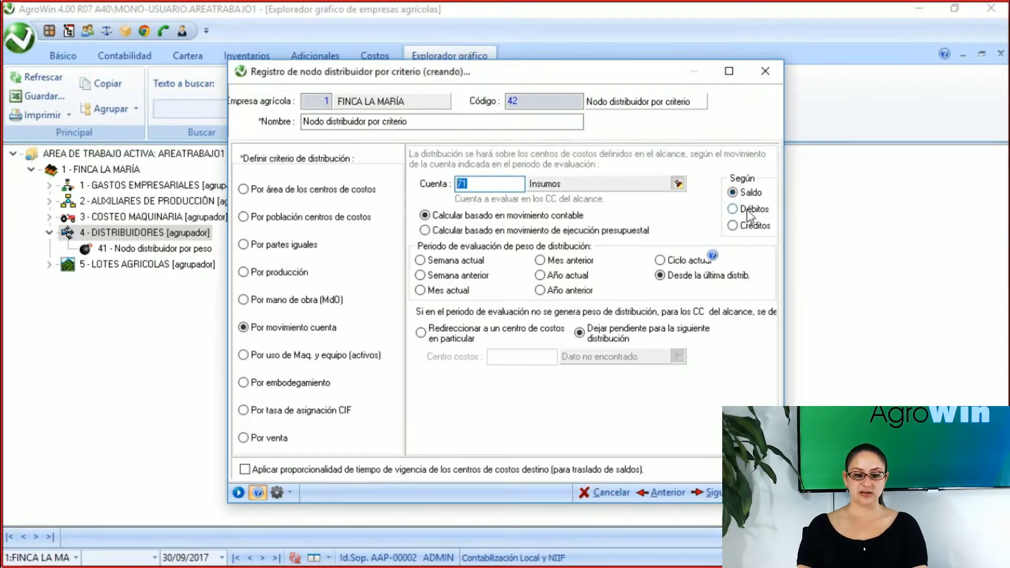
{"action": "left_click", "coordinate": [742, 209]}
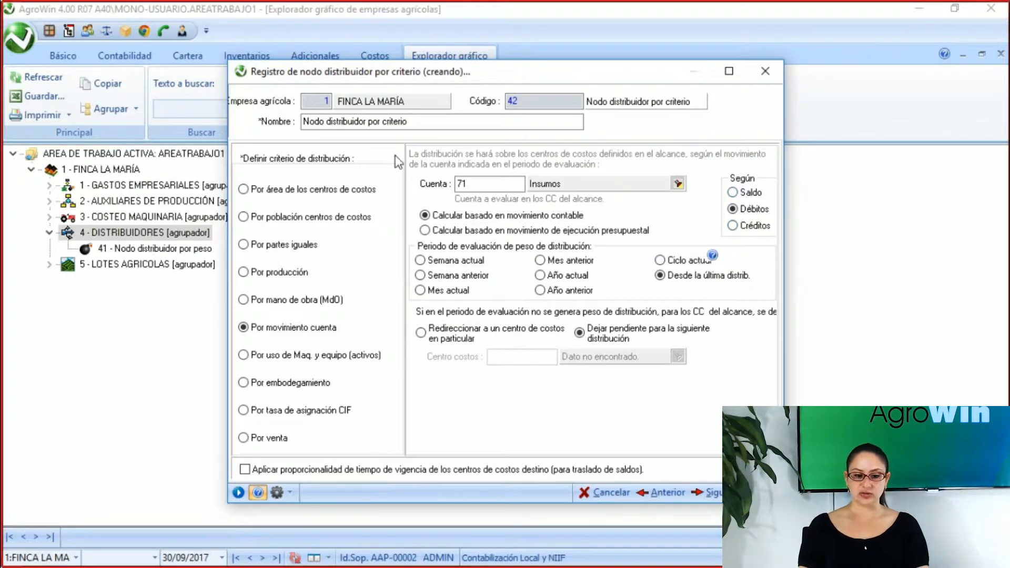
{"action": "double_click", "coordinate": [462, 184]}
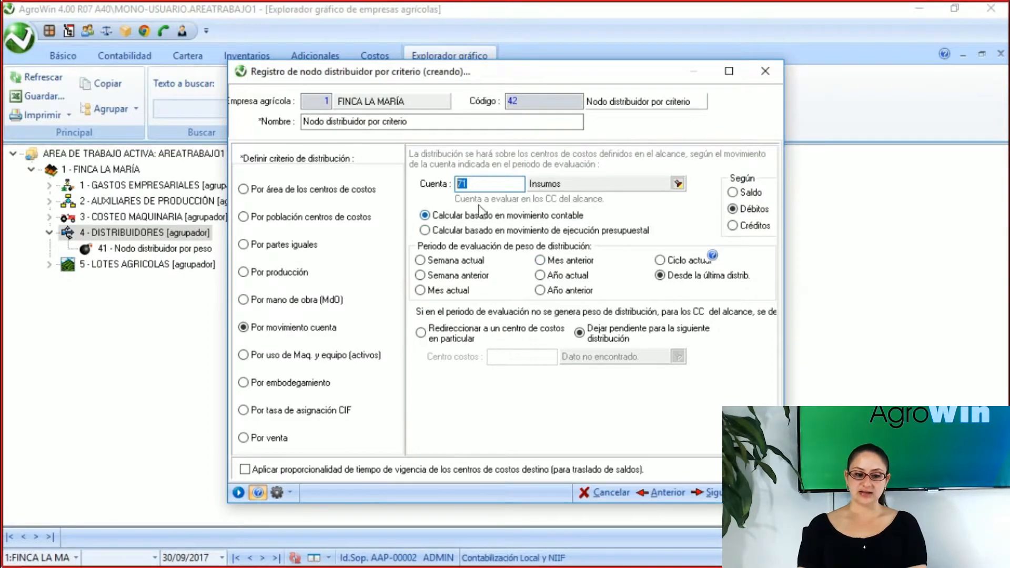
{"action": "left_click", "coordinate": [476, 184]}
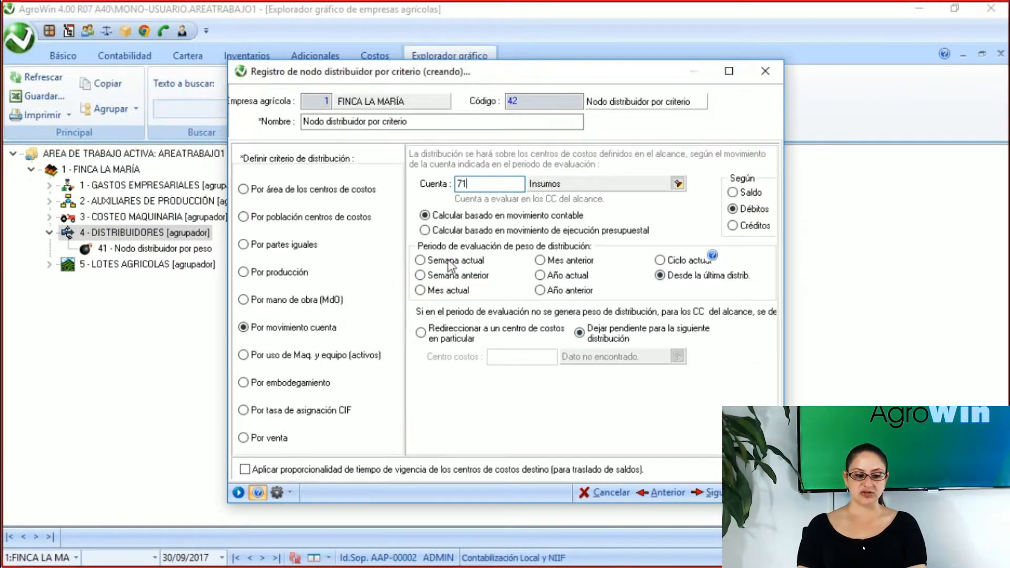
Step: Review the Por uso de Maq. y equipo and Por embodegamiento criteria, including the inventory elements available as product
{"action": "left_click", "coordinate": [274, 355]}
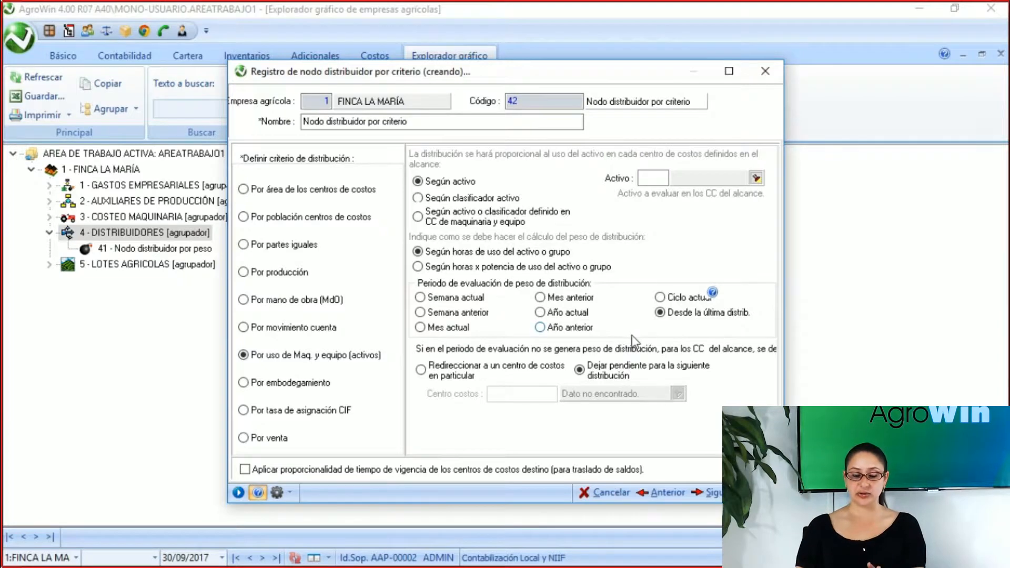
{"action": "left_click", "coordinate": [280, 387]}
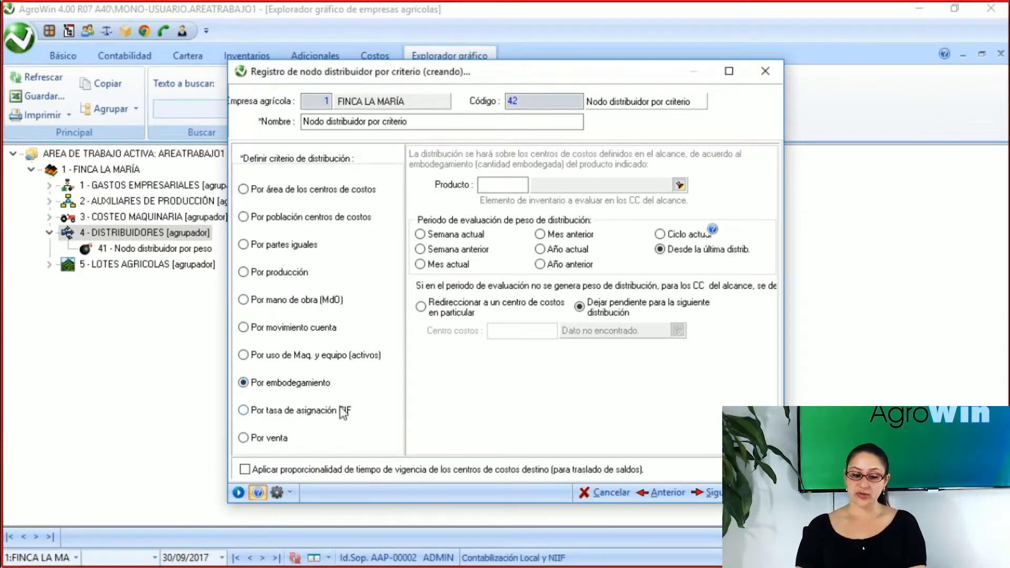
{"action": "left_click", "coordinate": [283, 275]}
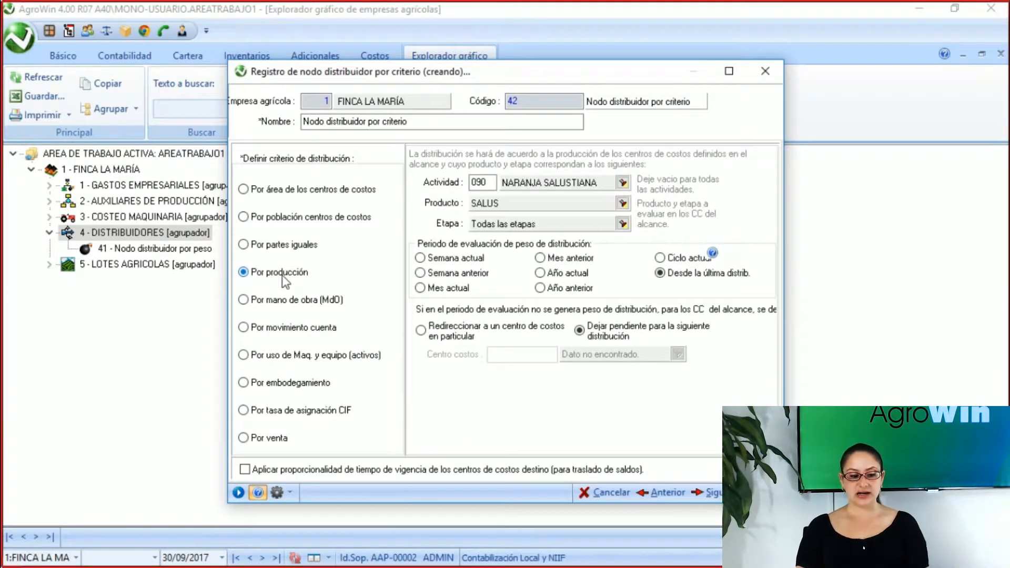
{"action": "left_click", "coordinate": [269, 390]}
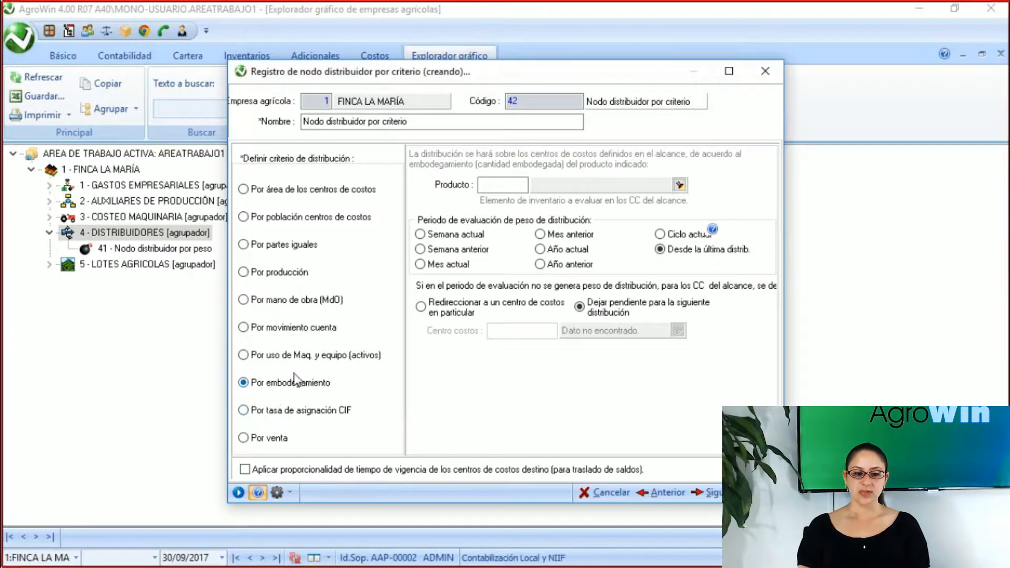
{"action": "left_click", "coordinate": [489, 187]}
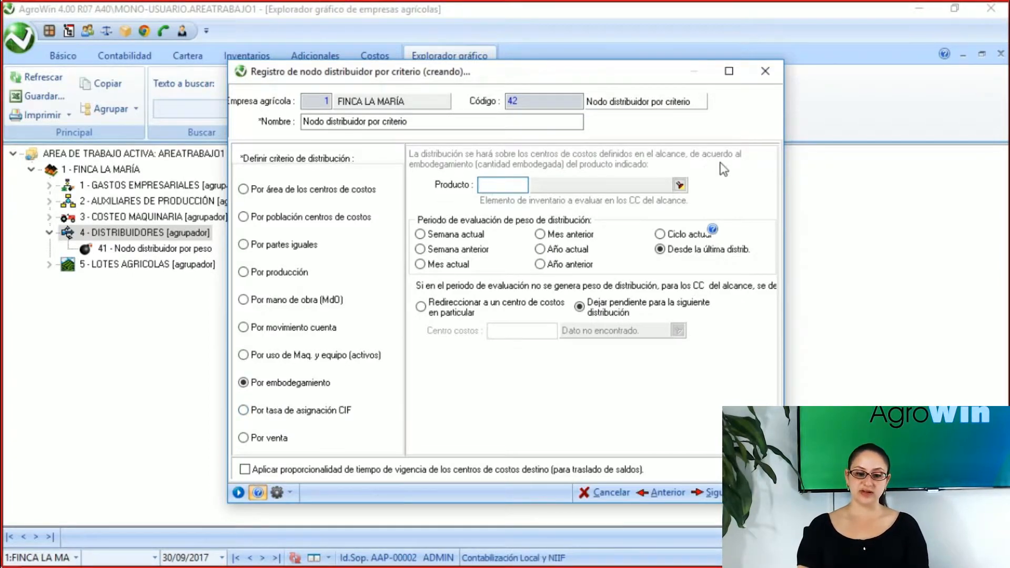
{"action": "left_click", "coordinate": [679, 186]}
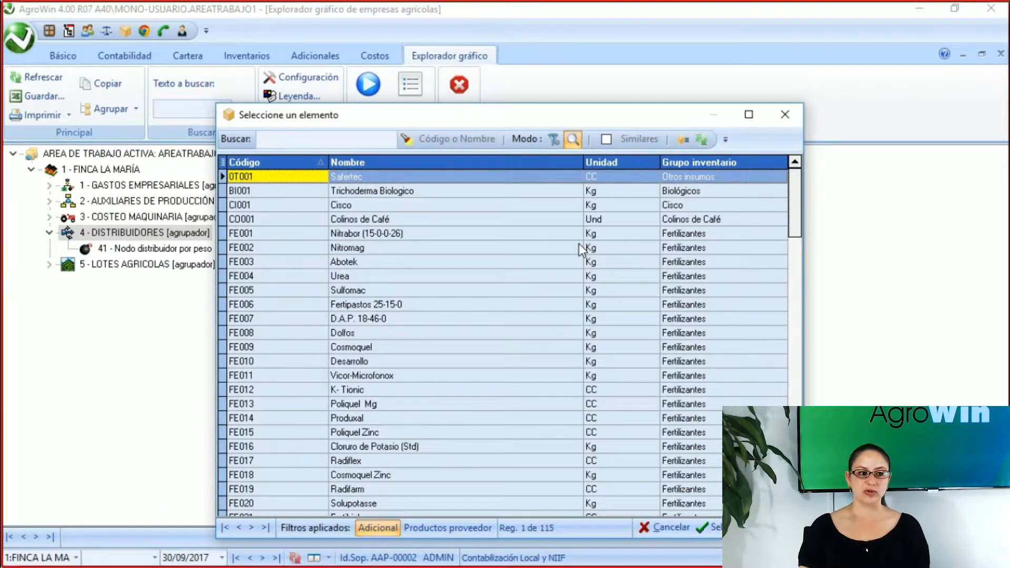
{"action": "left_click", "coordinate": [787, 114]}
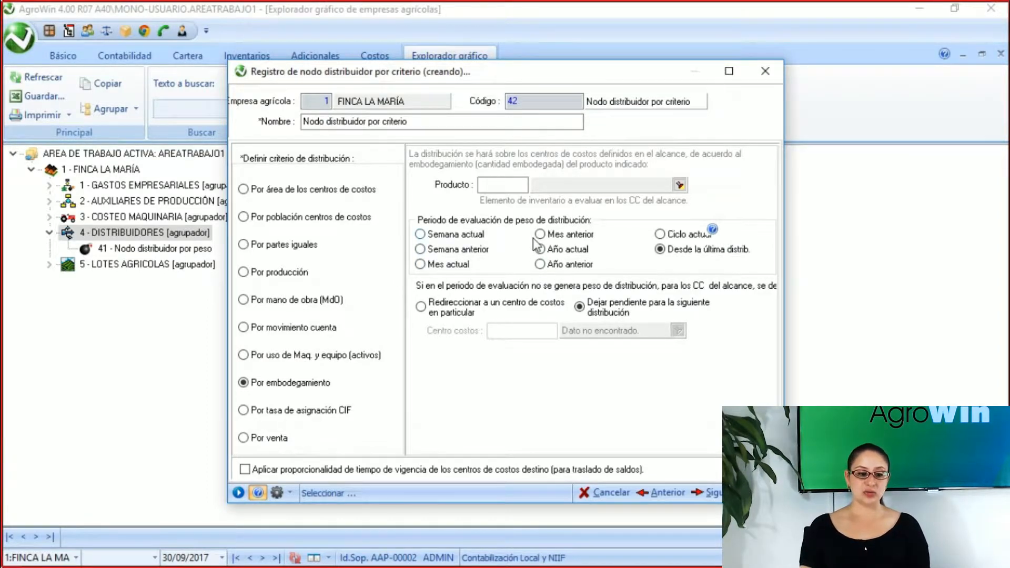
{"action": "left_click", "coordinate": [505, 185]}
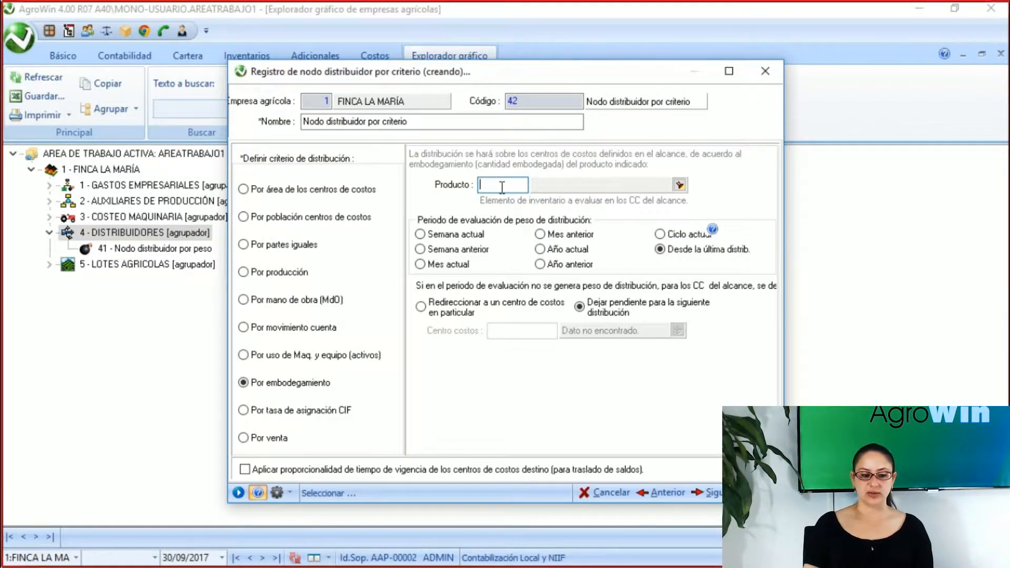
Step: Review the options of the Por tasa de asignación CIF and Por venta criteria
{"action": "left_click", "coordinate": [276, 413]}
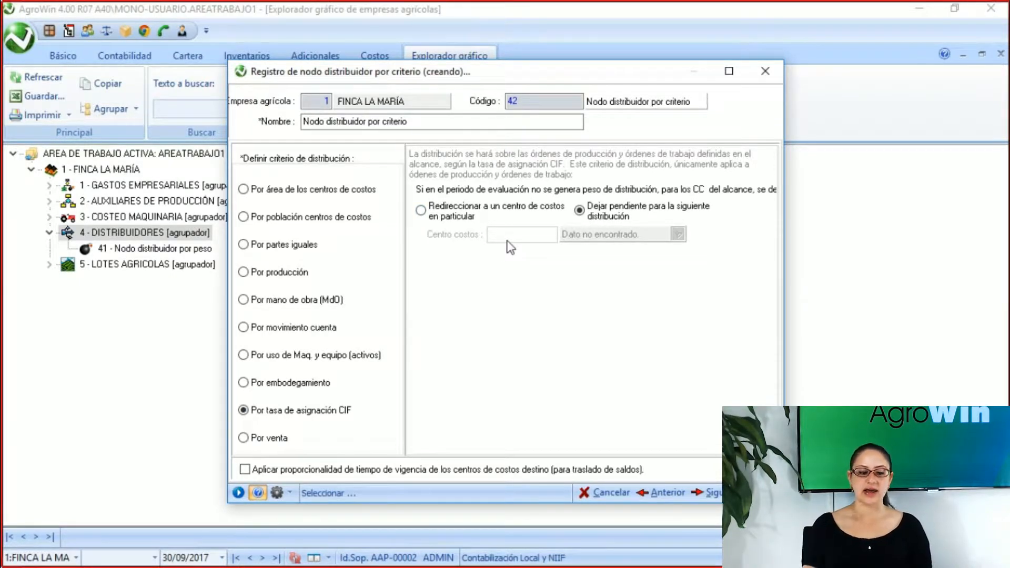
{"action": "left_click", "coordinate": [280, 437]}
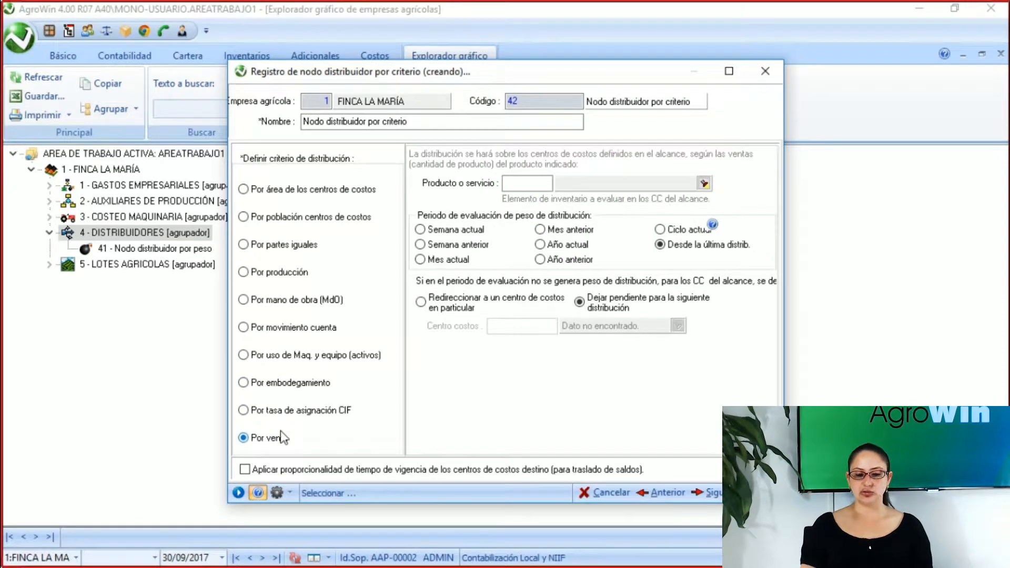
{"action": "left_click", "coordinate": [515, 185]}
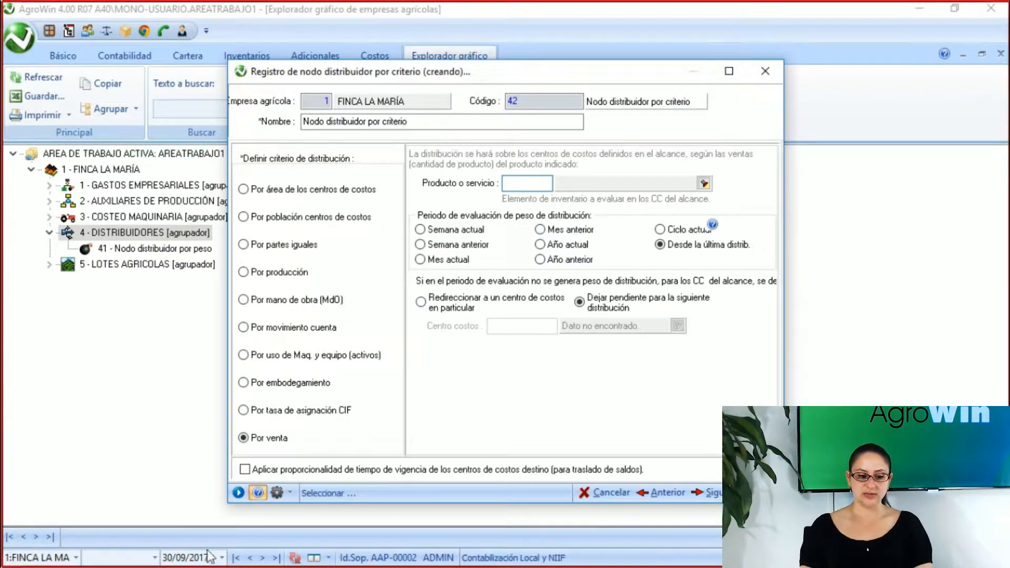
Step: Set the criterion to Por área de los centros de costos and finish creating the node with initial date 1/01/2014
{"action": "left_click", "coordinate": [298, 191]}
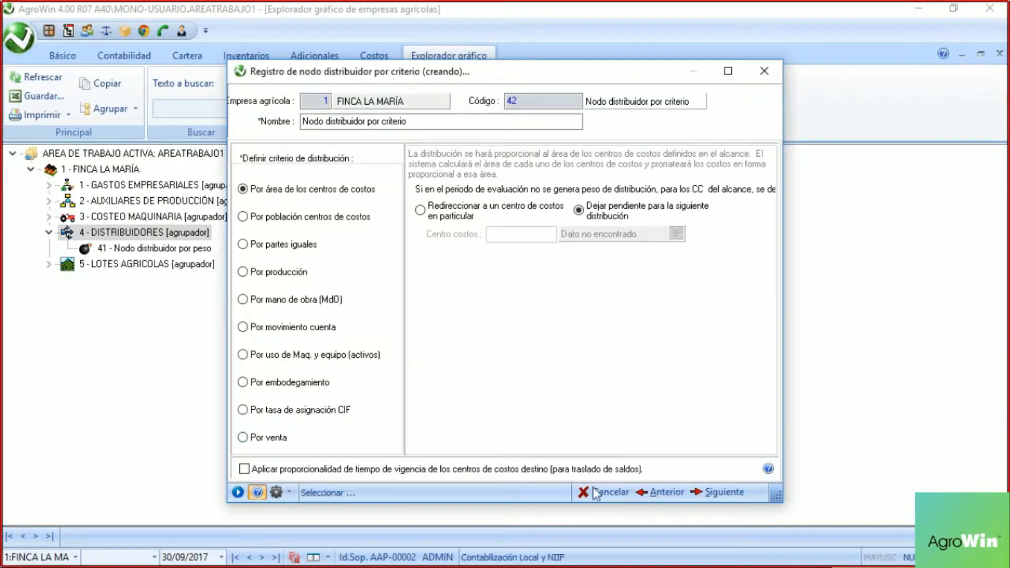
{"action": "left_click", "coordinate": [710, 494]}
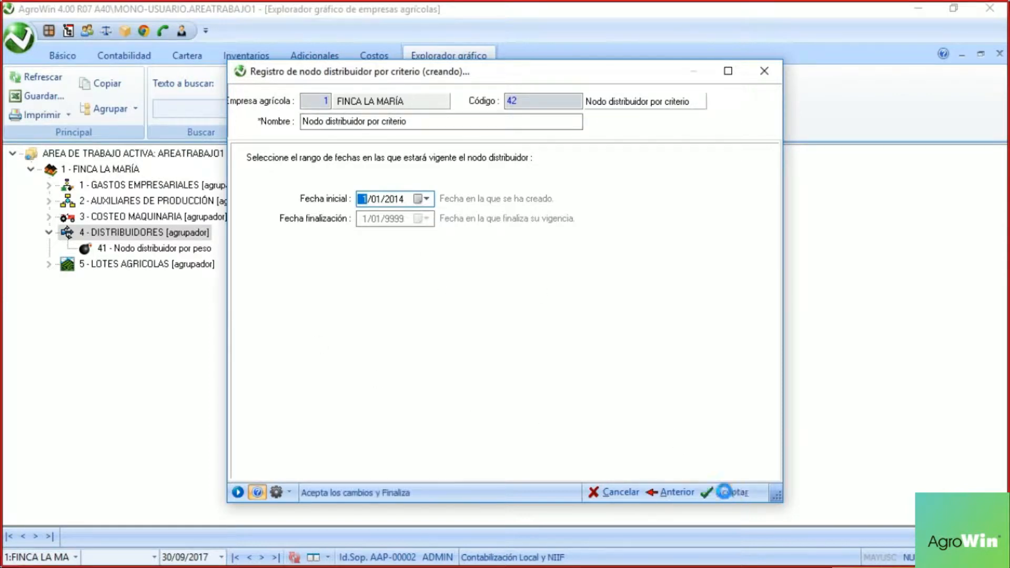
{"action": "left_click", "coordinate": [725, 492]}
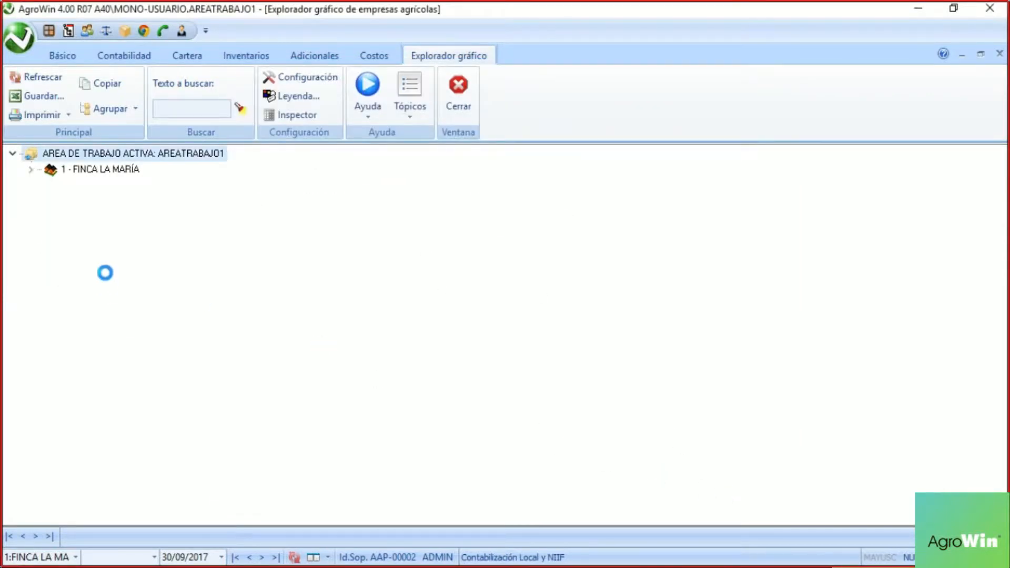
Step: Check the weight and criterion distribution nodes under DISTRIBUIDORES in the company tree
{"action": "left_click", "coordinate": [50, 233]}
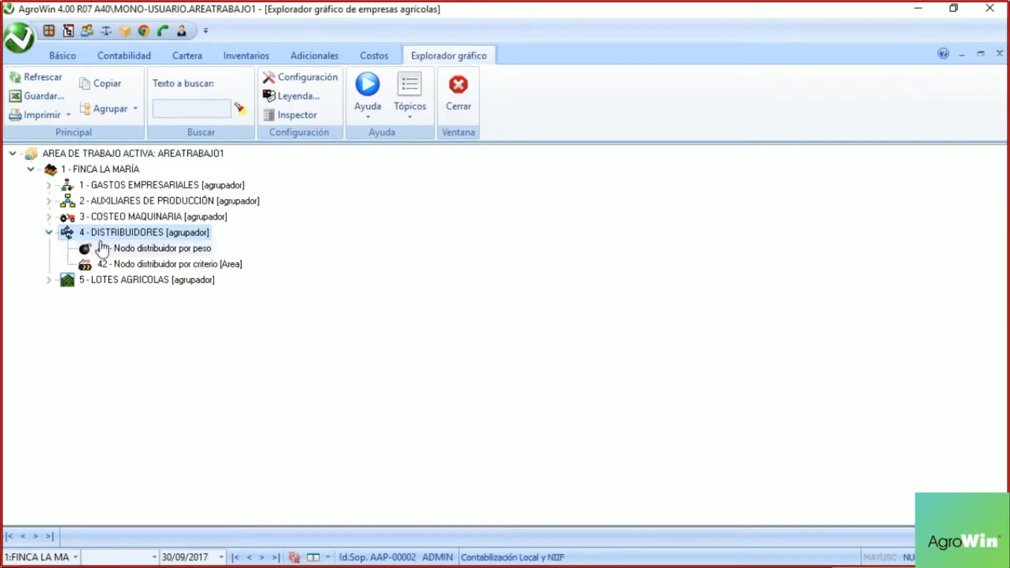
{"action": "left_click", "coordinate": [126, 261]}
{"action": "left_click", "coordinate": [114, 252]}
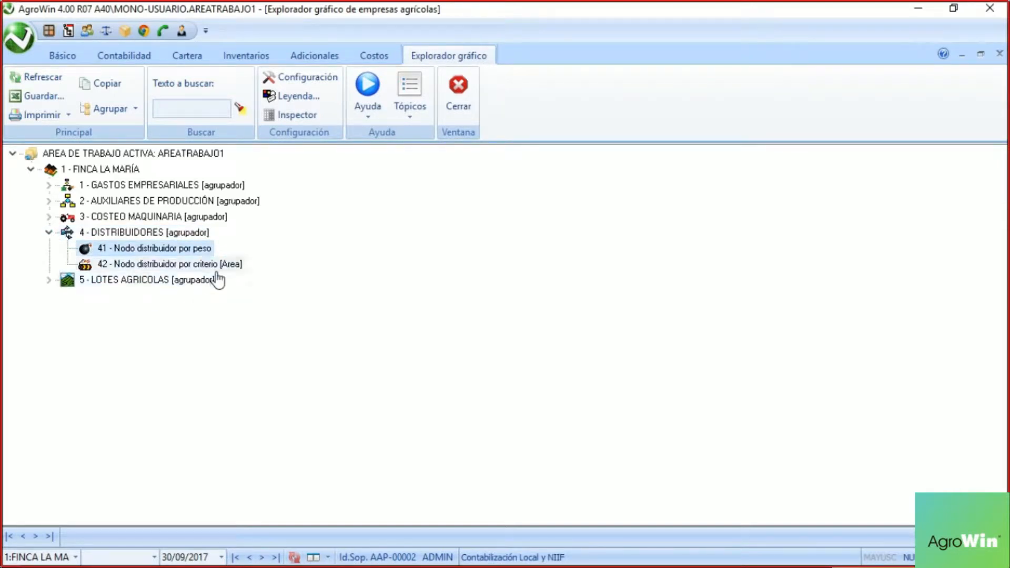
Step: Expand AUXILIARES DE PRODUCCIÓN in the company tree and review its basic cost centres 21 to 25
{"action": "left_click", "coordinate": [182, 266]}
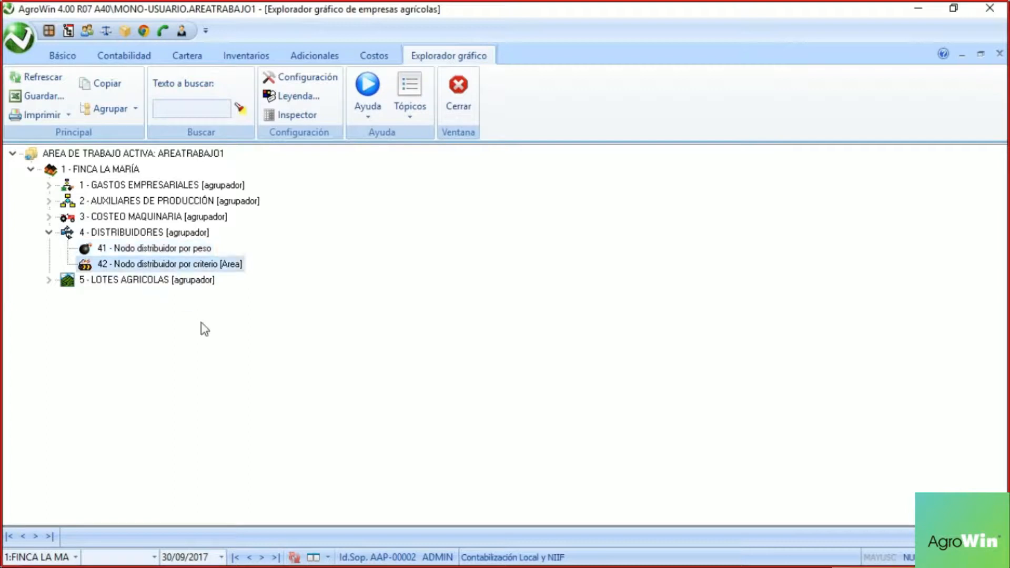
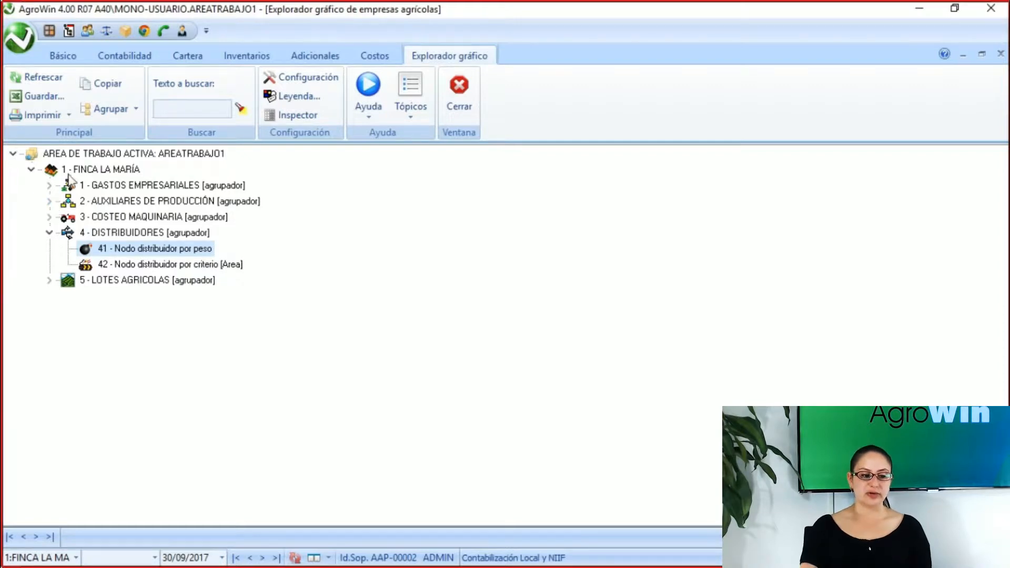
{"action": "left_click", "coordinate": [48, 201]}
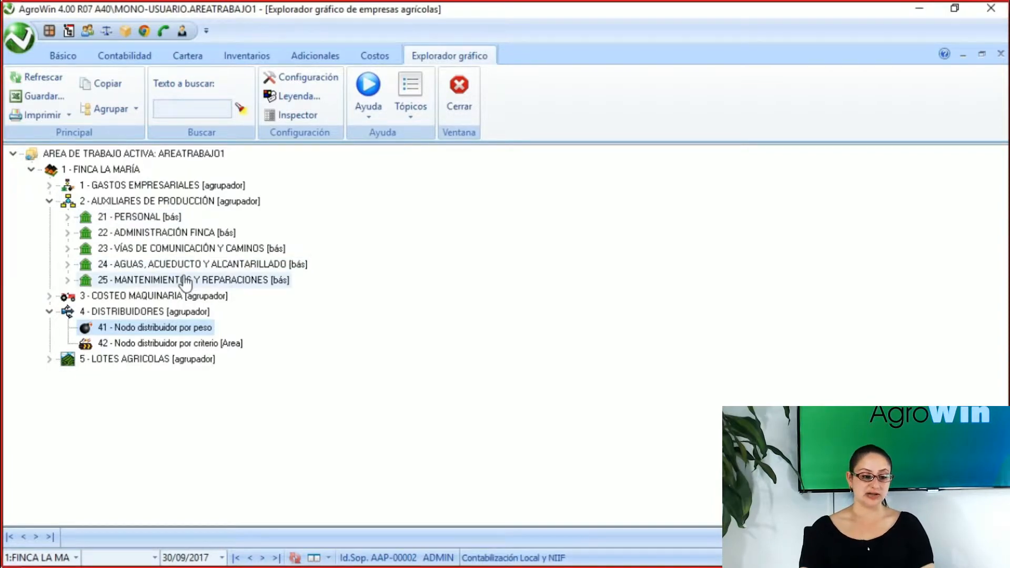
{"action": "left_click", "coordinate": [159, 223]}
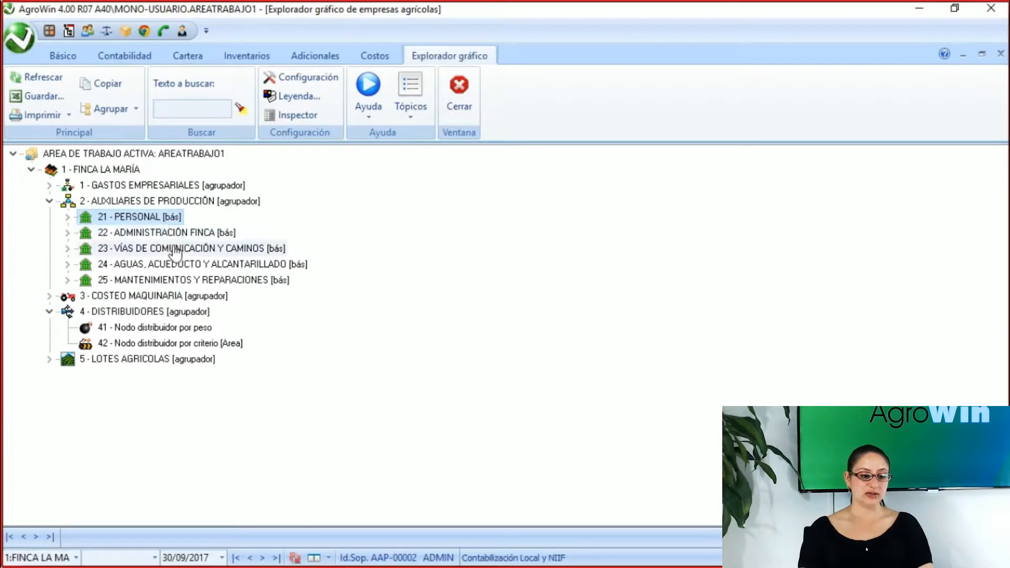
{"action": "left_click", "coordinate": [175, 233]}
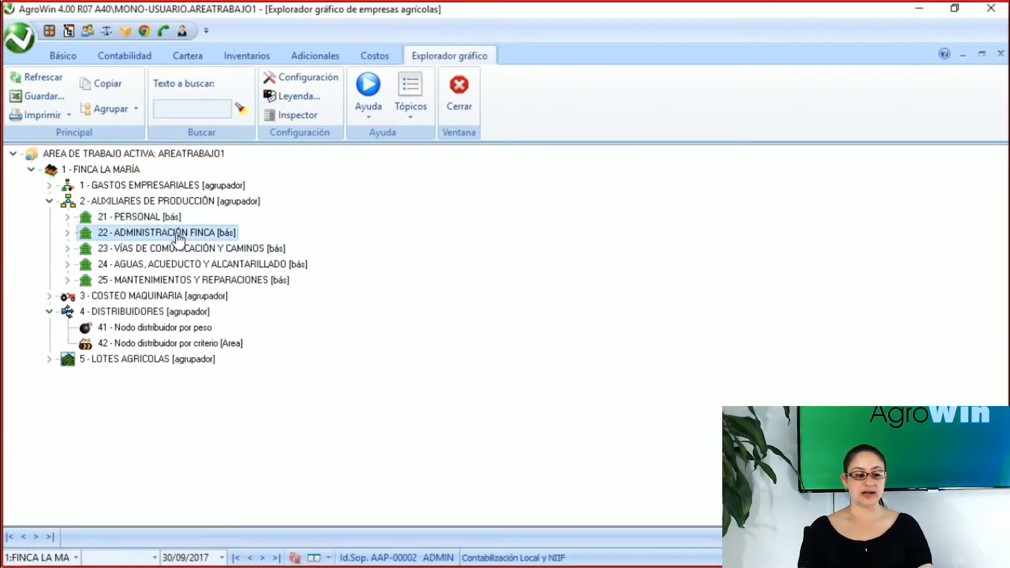
{"action": "left_click", "coordinate": [186, 249]}
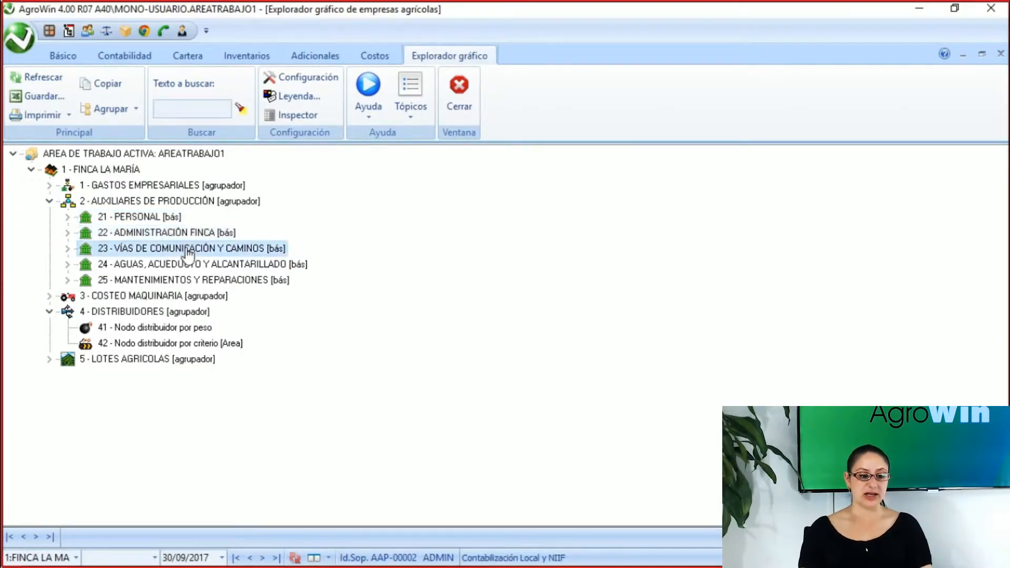
{"action": "left_click", "coordinate": [254, 268]}
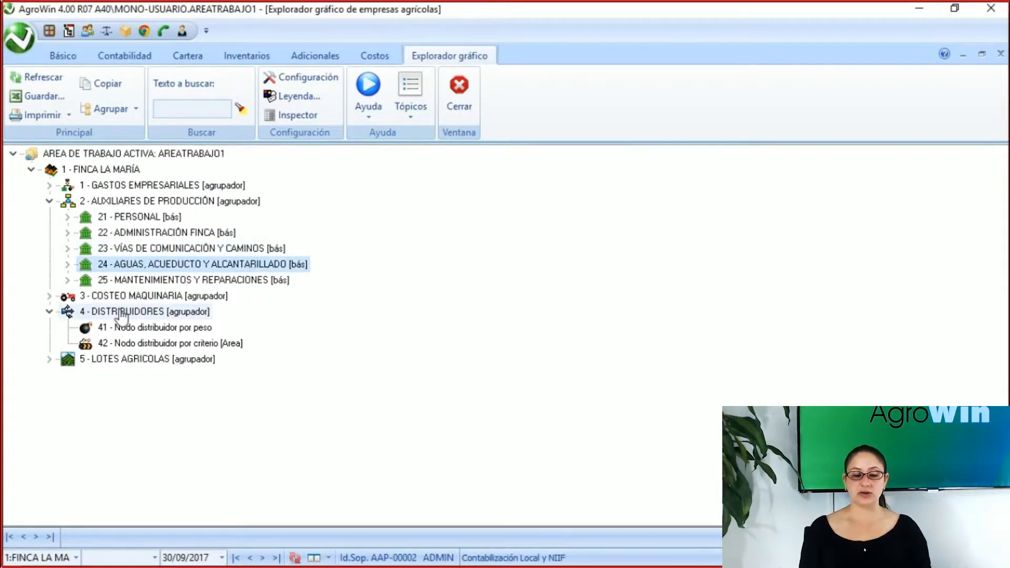
{"action": "left_click", "coordinate": [224, 281]}
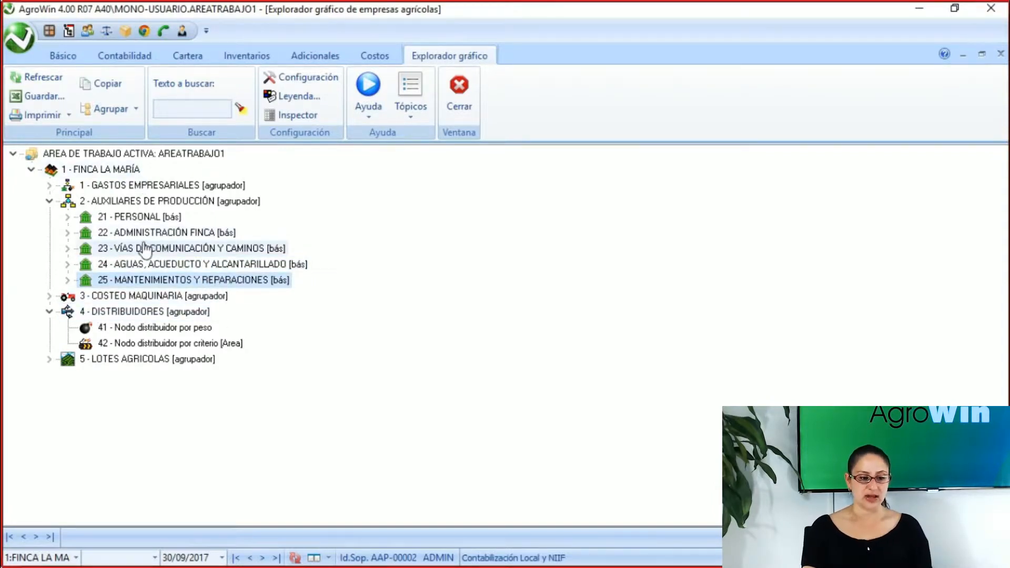
Step: Start a new basic cost centre (CC básico o de explotación) under AUXILIARES DE PRODUCCIÓN with code 26
{"action": "left_click", "coordinate": [130, 205]}
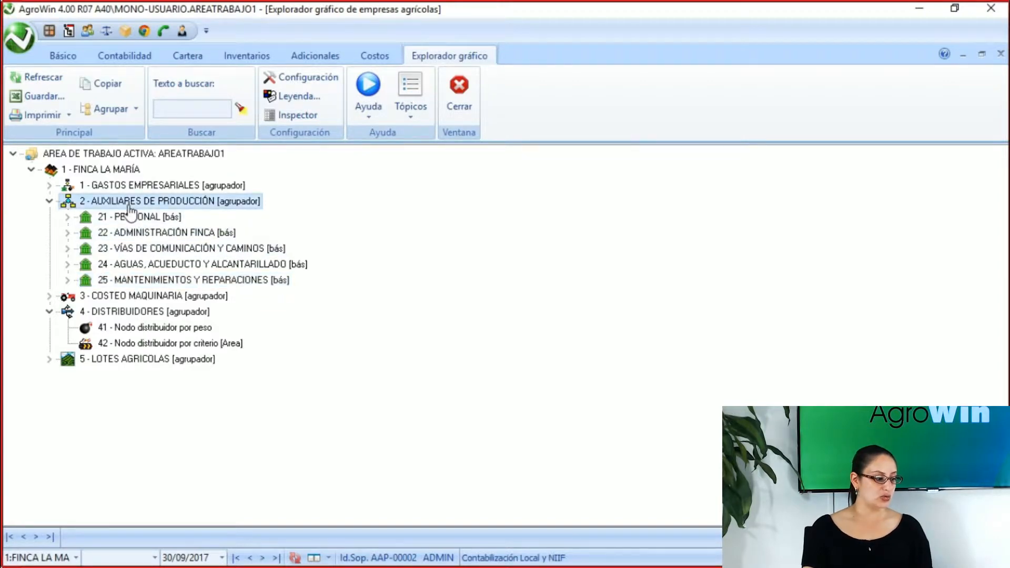
{"action": "right_click", "coordinate": [129, 208]}
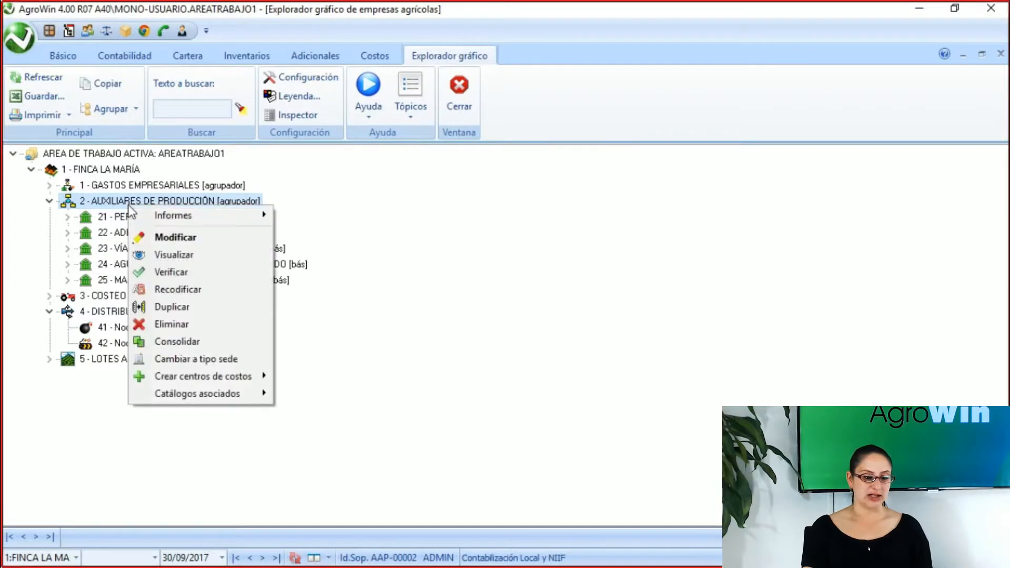
{"action": "mouse_move", "coordinate": [178, 374]}
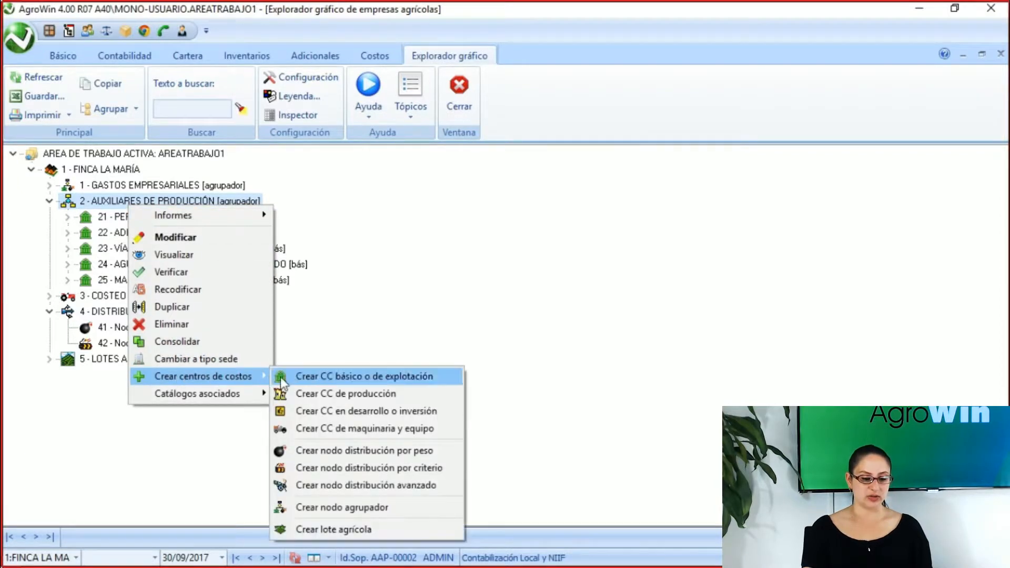
{"action": "left_click", "coordinate": [323, 377]}
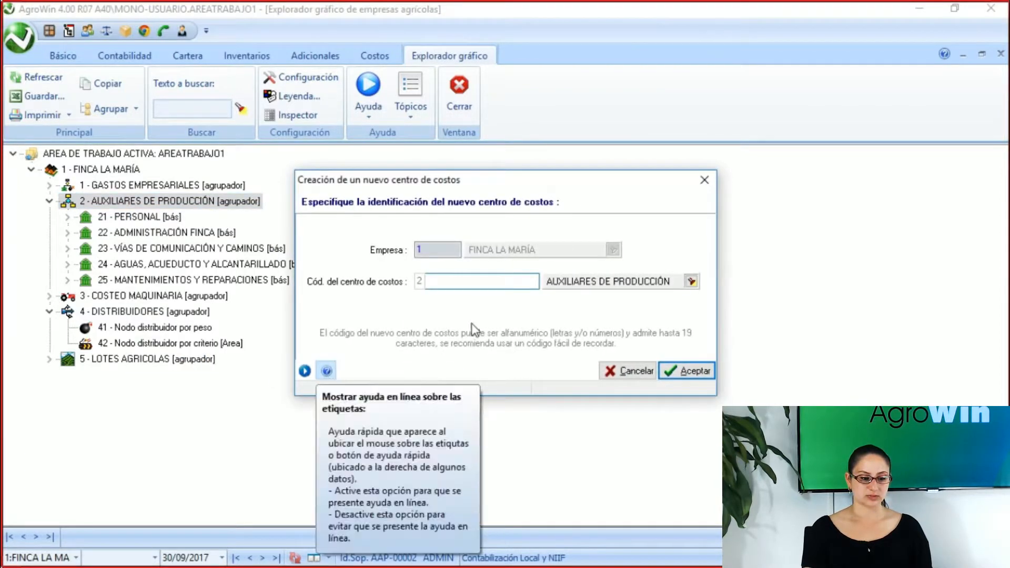
{"action": "type", "text": "6"}
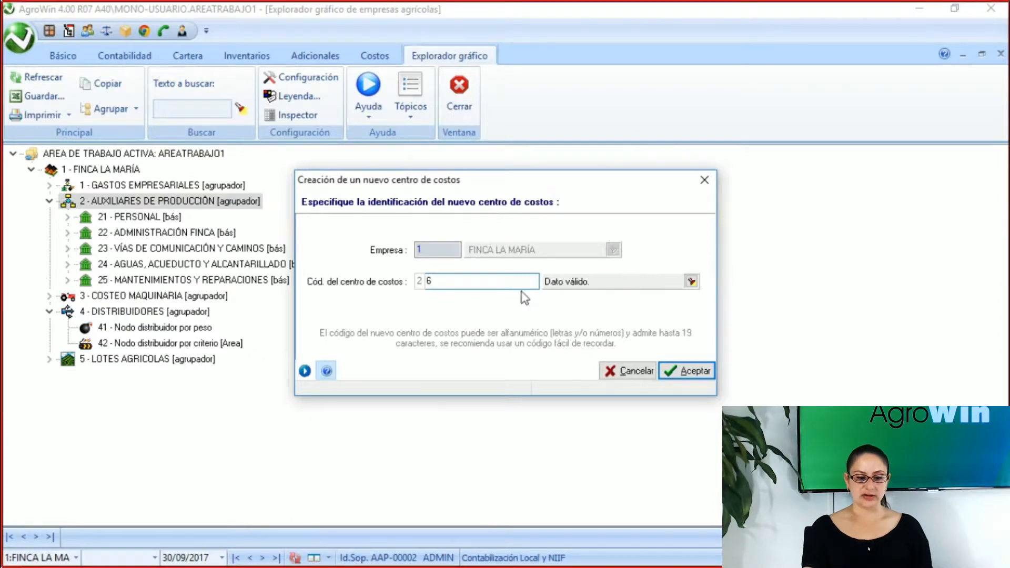
{"action": "left_click", "coordinate": [702, 372]}
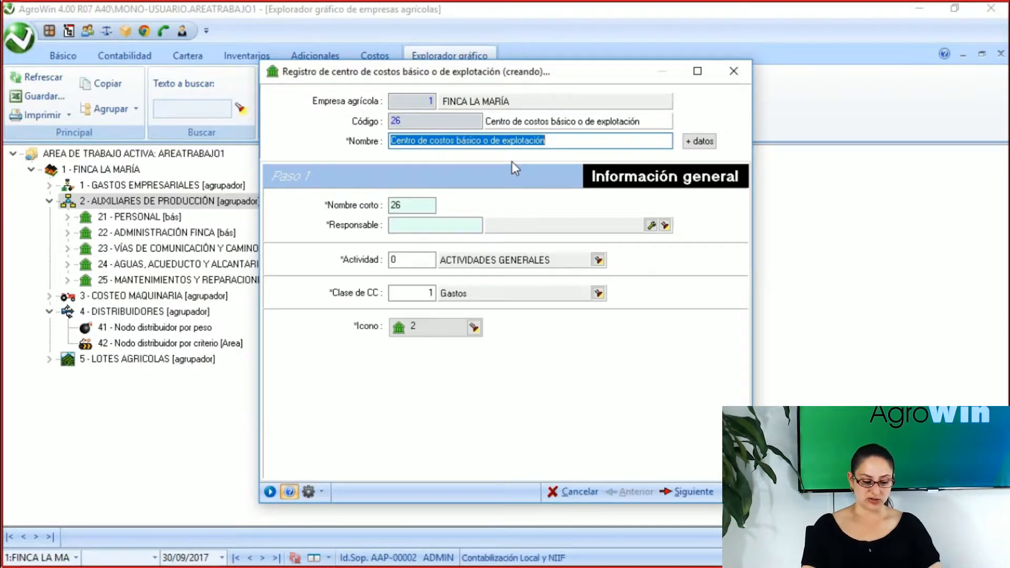
Step: Name the new cost centre SISTEMA DE RIEGO and set its short name to RIEG
{"action": "type", "text": "S"}
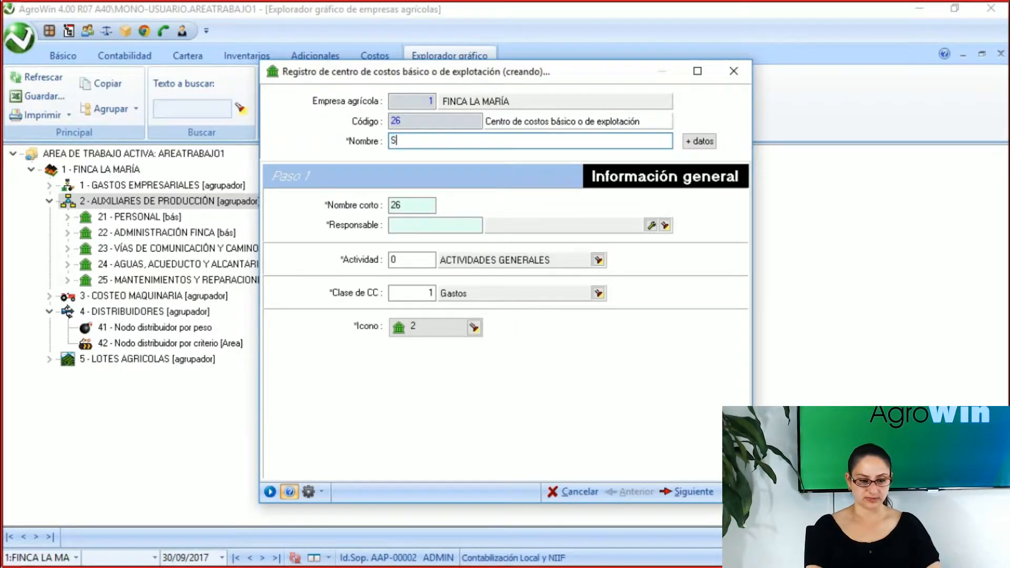
{"action": "type", "text": "ISTRMA"}
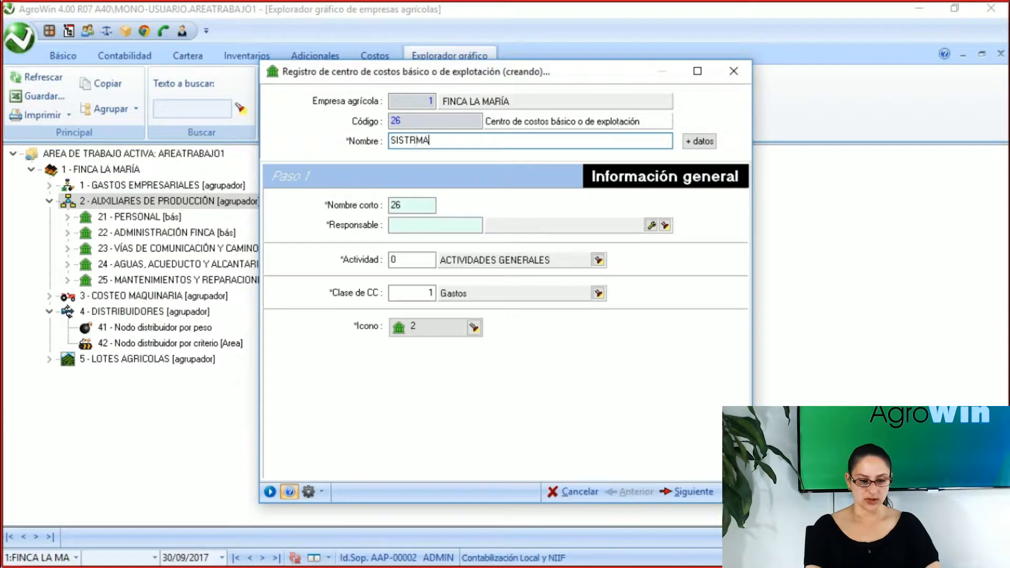
{"action": "key", "text": "BackSpace"}
{"action": "key", "text": "BackSpace"}
{"action": "key", "text": "BackSpace"}
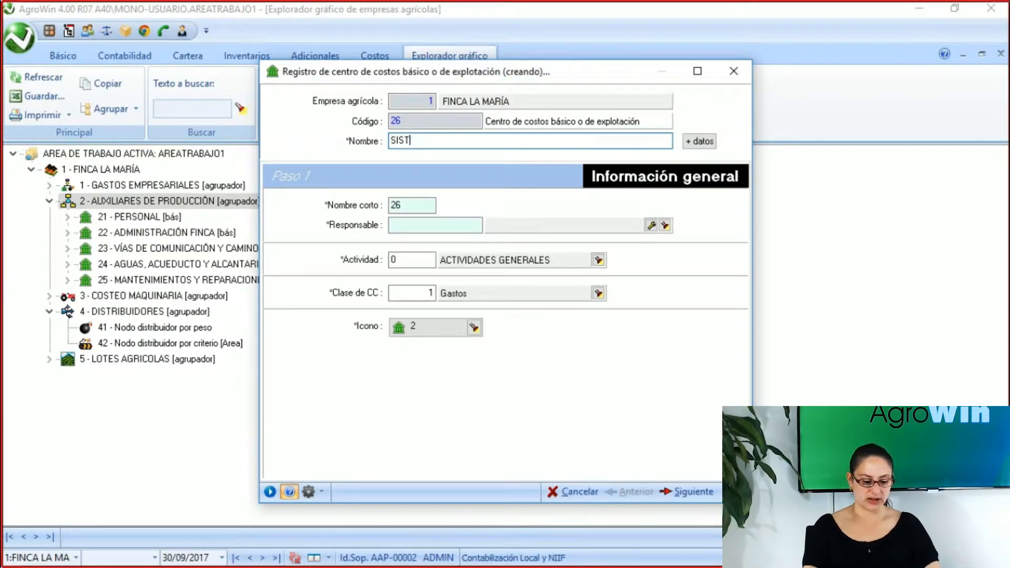
{"action": "type", "text": "EMA DE RIEGO"}
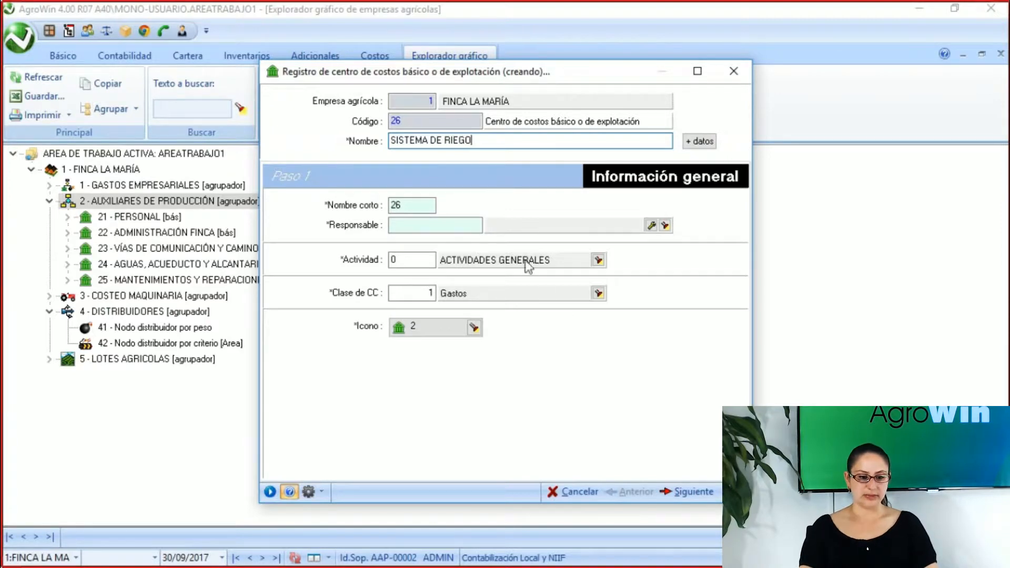
{"action": "left_click", "coordinate": [418, 204]}
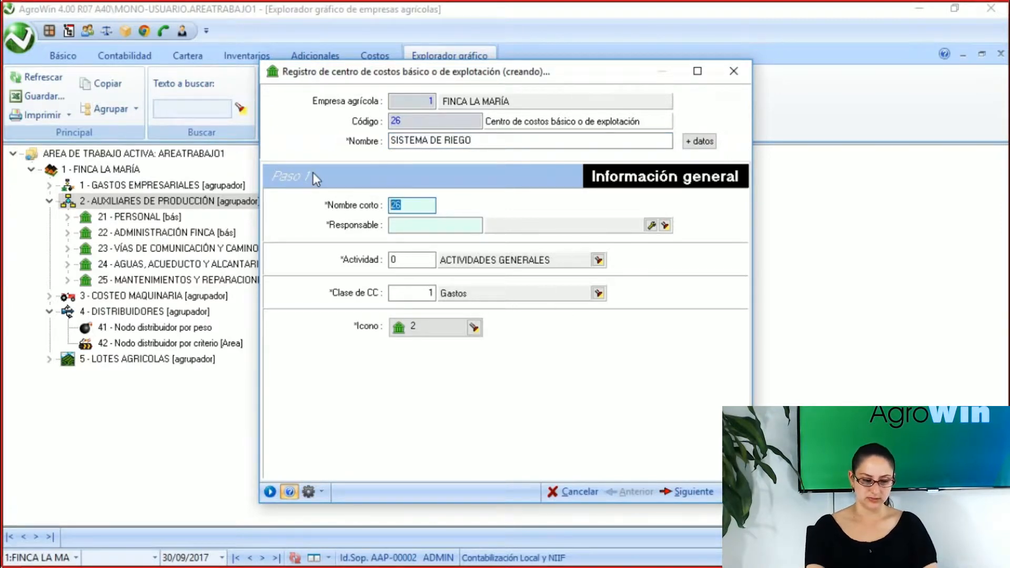
{"action": "type", "text": "RIEG"}
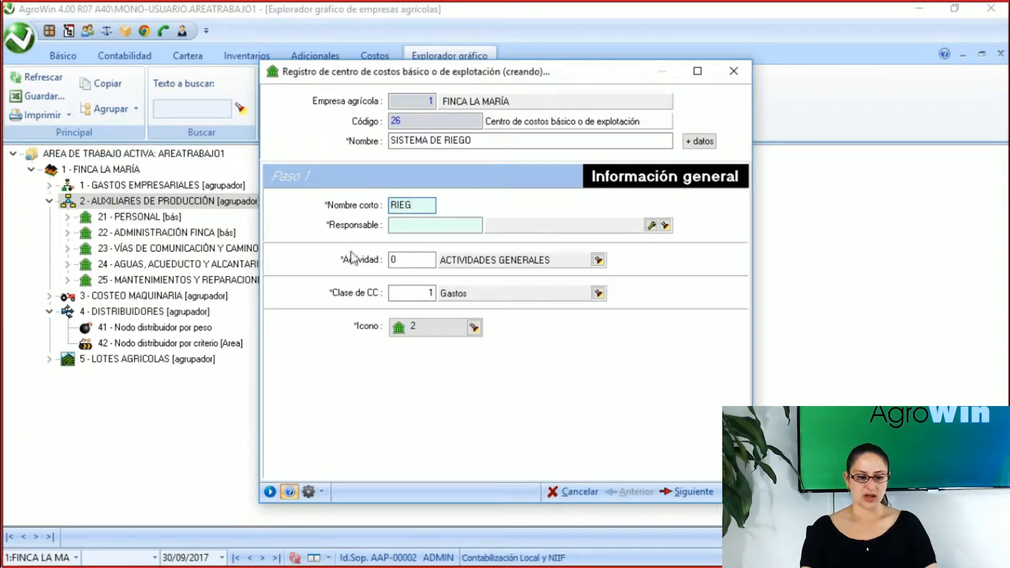
Step: Keep the default activity, class, area and units, leave the responsible person and classifiers blank, and proceed to the automatic distribution settings
{"action": "left_click", "coordinate": [410, 225]}
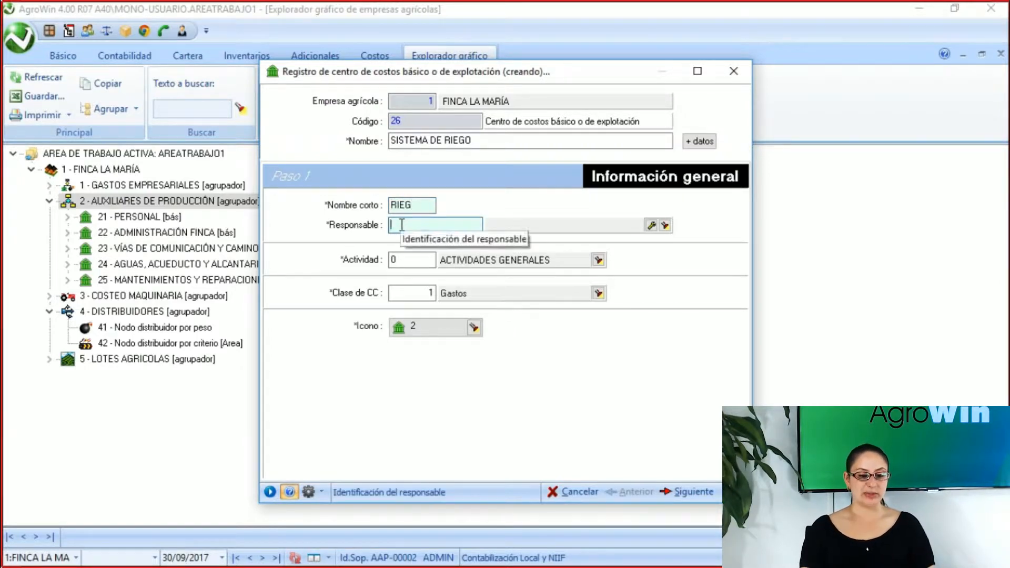
{"action": "left_click", "coordinate": [400, 259]}
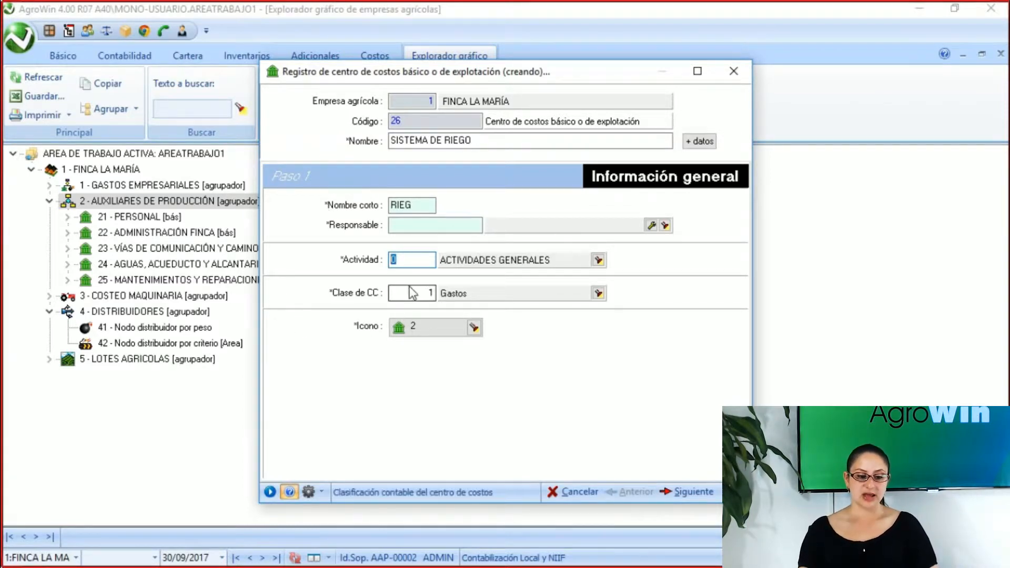
{"action": "left_click", "coordinate": [431, 290]}
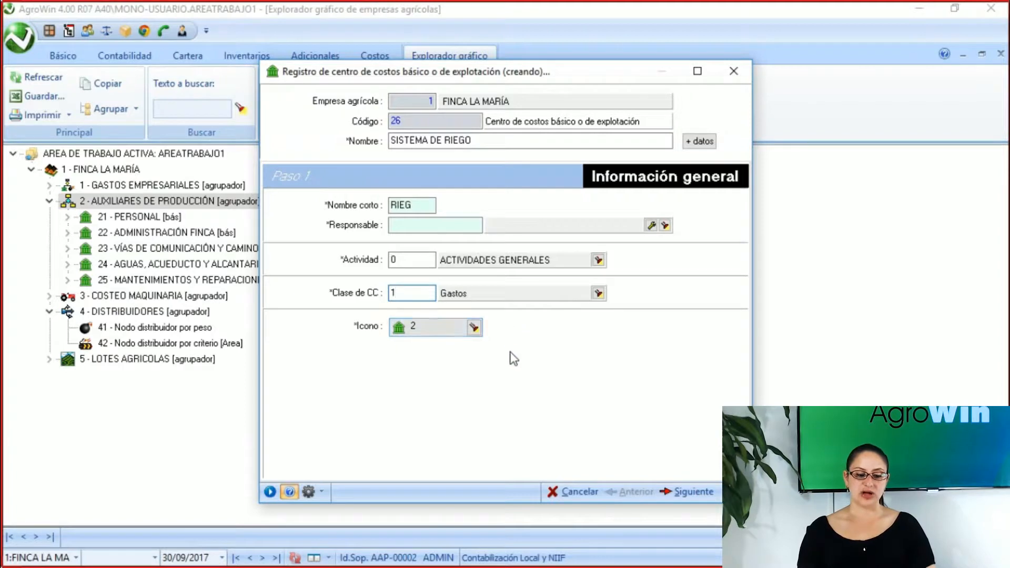
{"action": "left_click", "coordinate": [694, 492]}
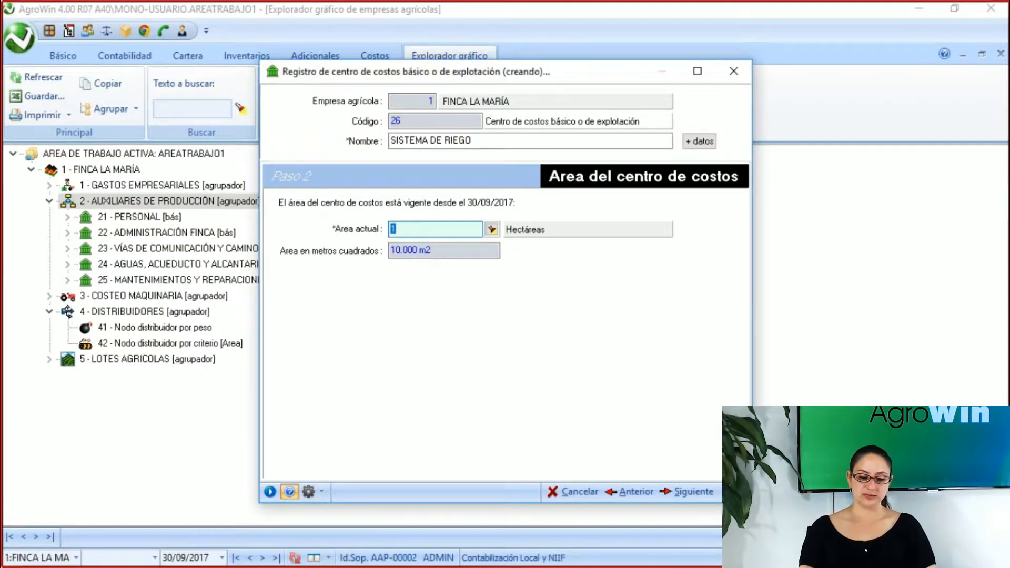
{"action": "left_click", "coordinate": [708, 493]}
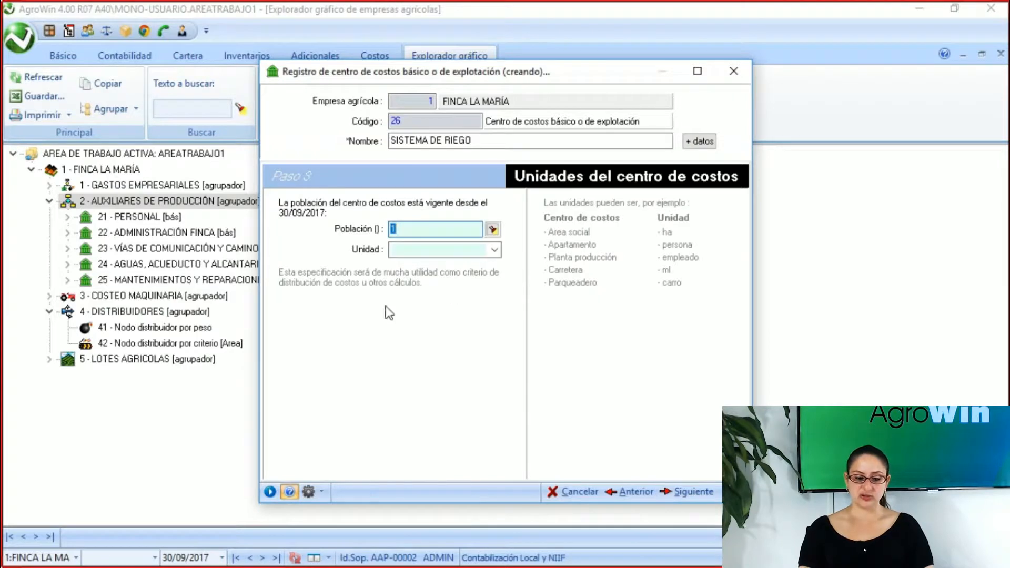
{"action": "left_click", "coordinate": [687, 492]}
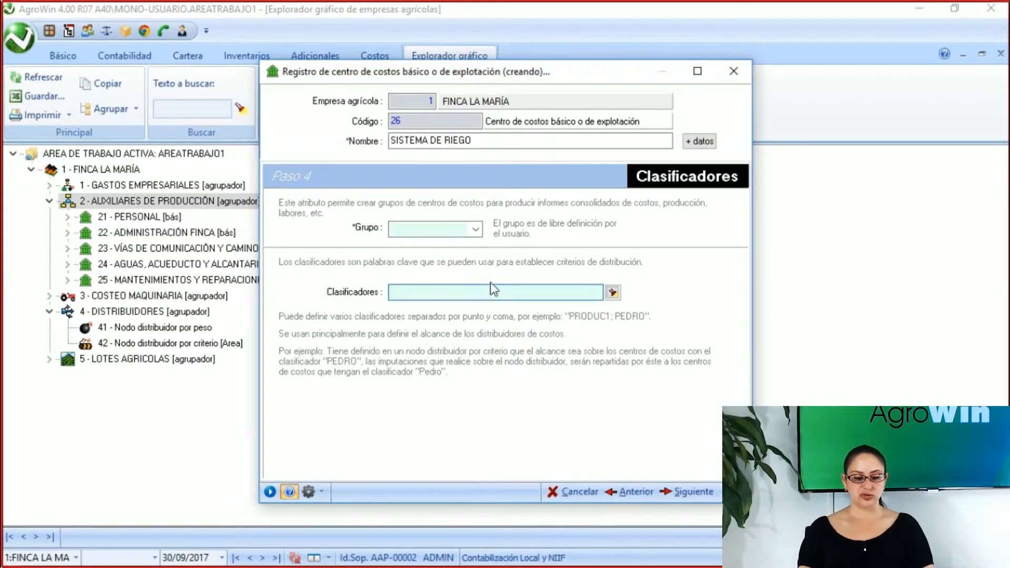
{"action": "left_click", "coordinate": [695, 492]}
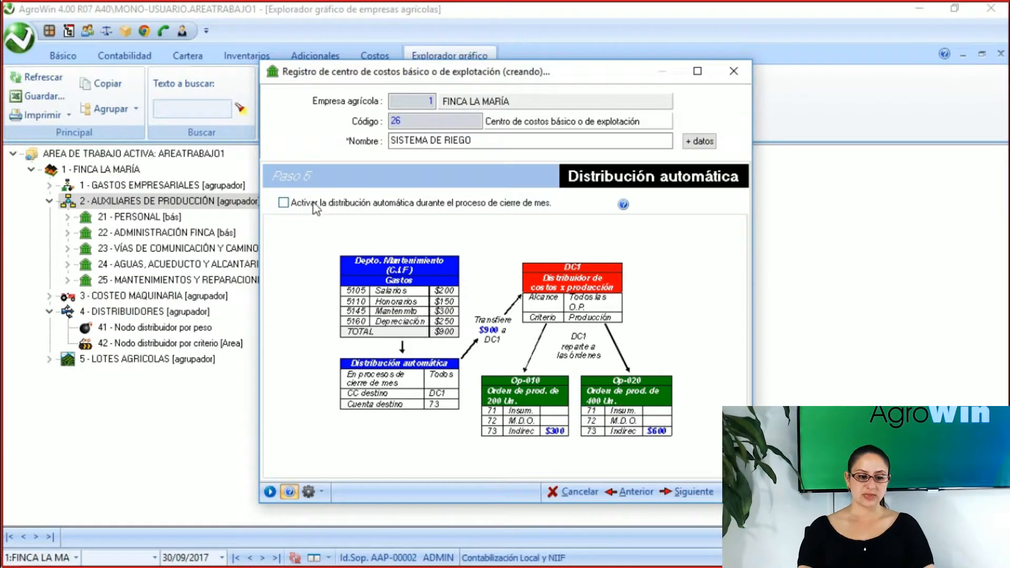
Step: Activate automatic distribution during month closing for all twelve months and show the Traslado valores CC form maximized
{"action": "left_click", "coordinate": [284, 204]}
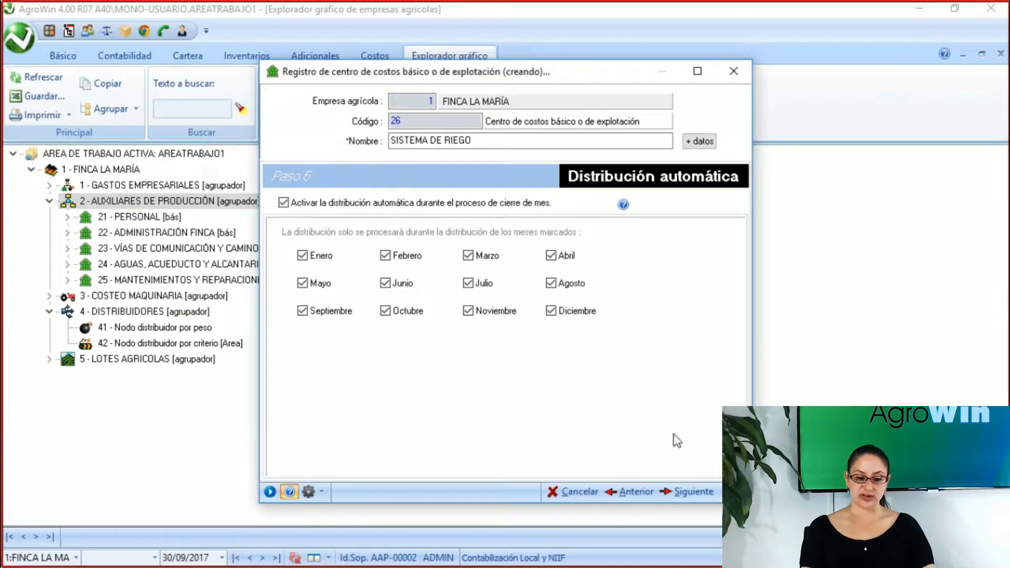
{"action": "left_click", "coordinate": [681, 492]}
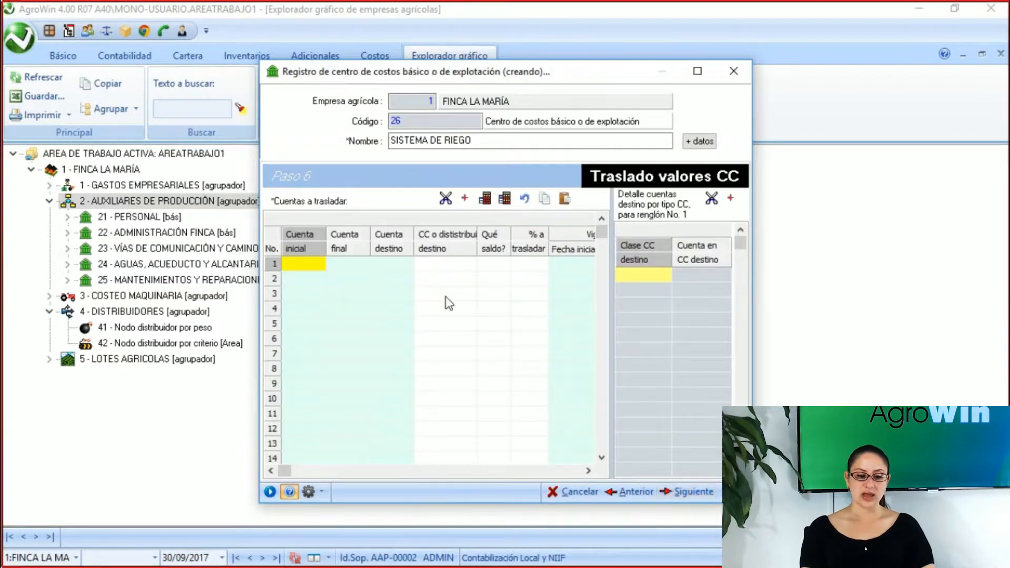
{"action": "left_click", "coordinate": [462, 298]}
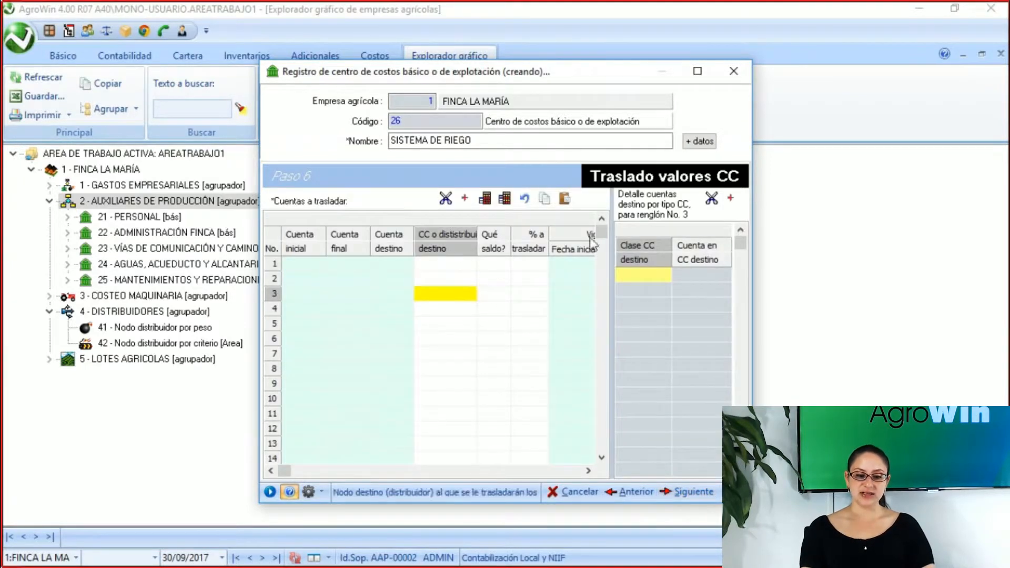
{"action": "left_click", "coordinate": [695, 71]}
Step: Examine the initial account, destination account and destination distributor columns of the accounts to transfer
{"action": "left_click", "coordinate": [191, 232]}
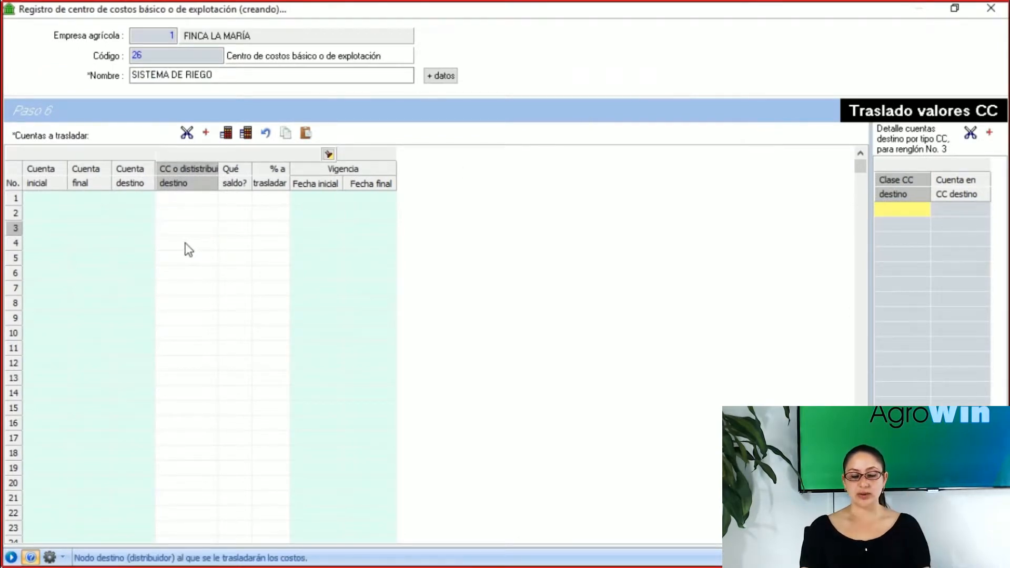
{"action": "left_click", "coordinate": [49, 198]}
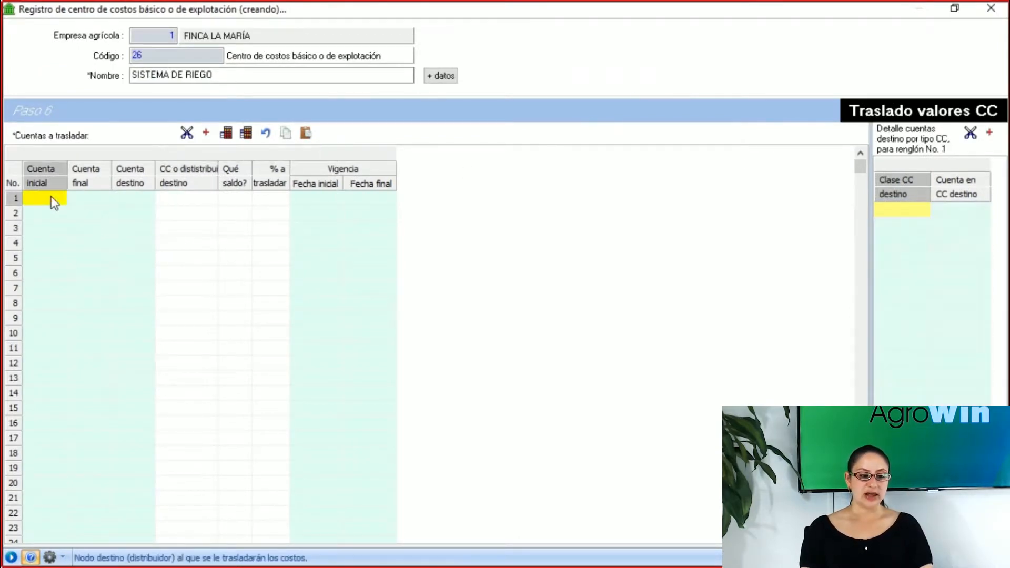
{"action": "left_click", "coordinate": [141, 216]}
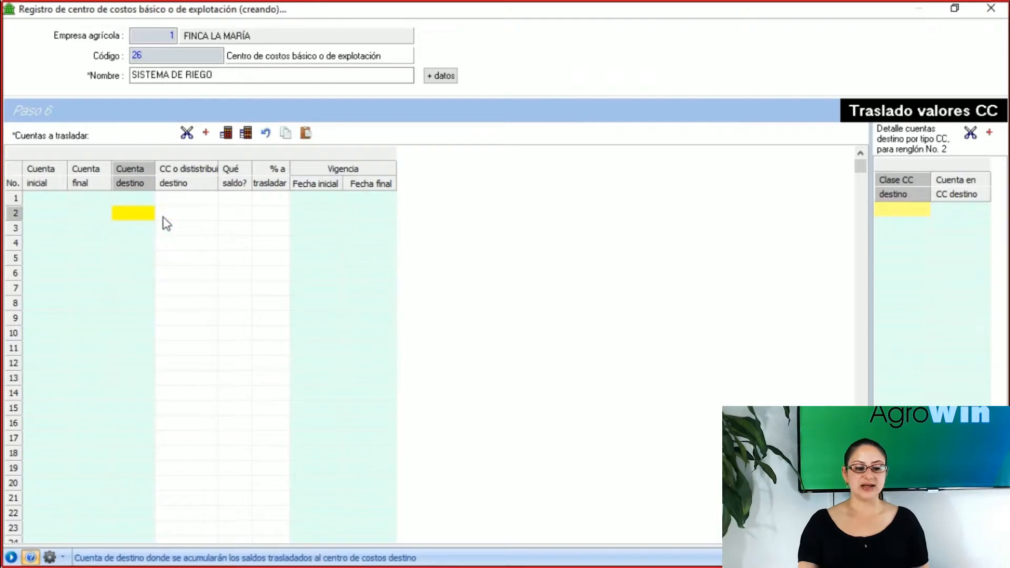
{"action": "left_click", "coordinate": [191, 198]}
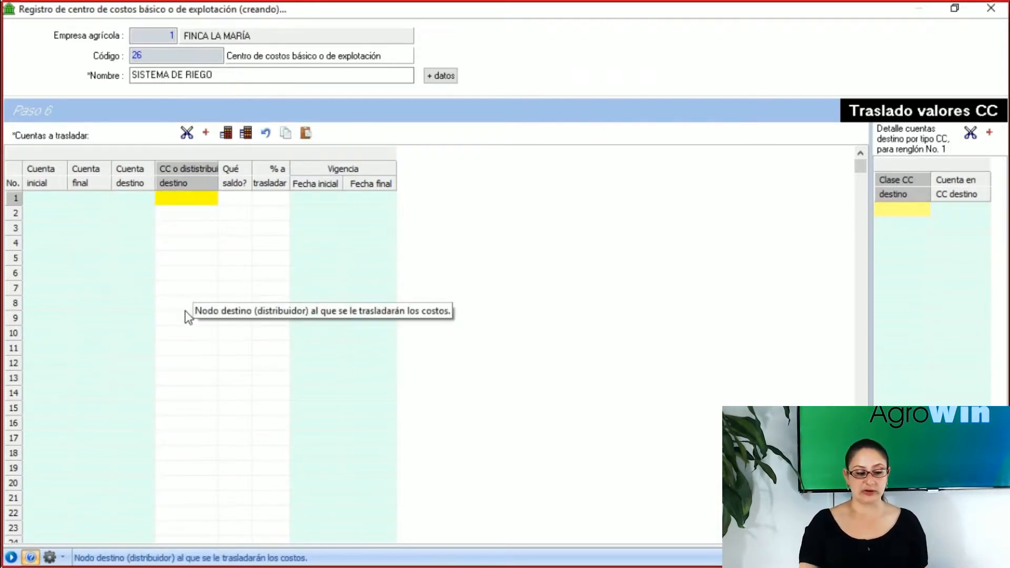
{"action": "left_click", "coordinate": [42, 198]}
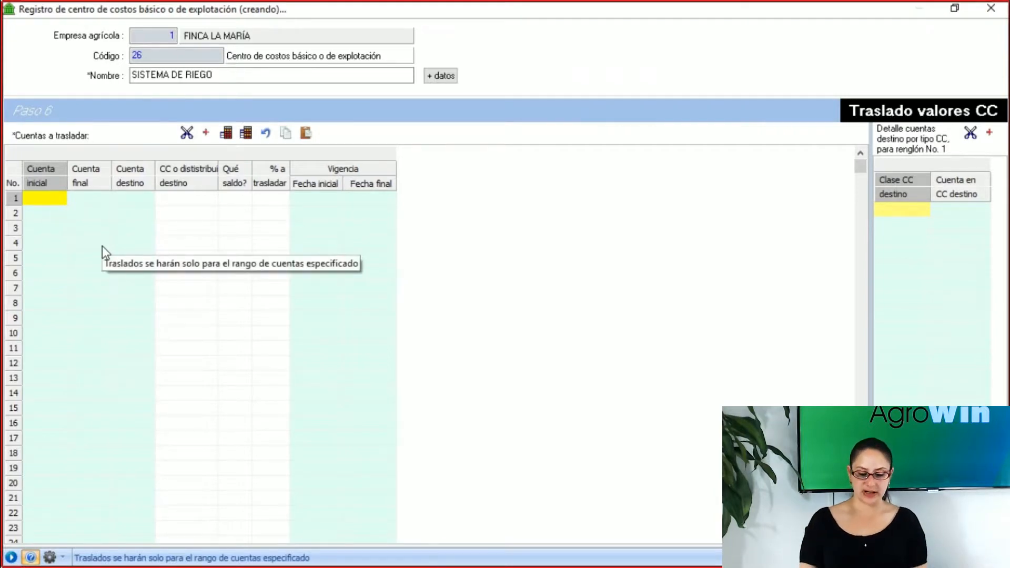
Step: Examine the initial and final account columns that define the range of accounts to transfer
{"action": "key", "text": "Tab"}
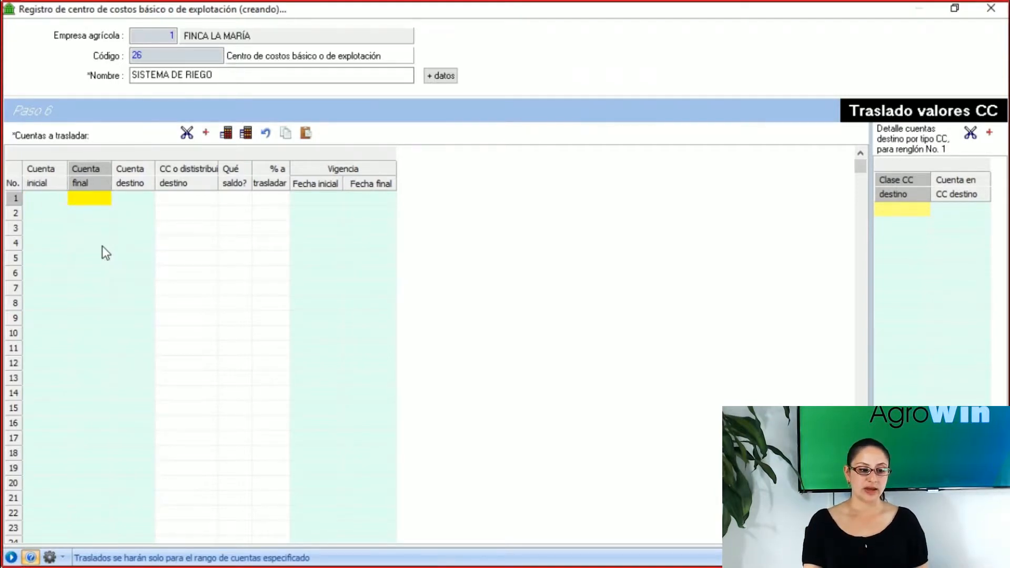
{"action": "key", "text": "shift+Tab"}
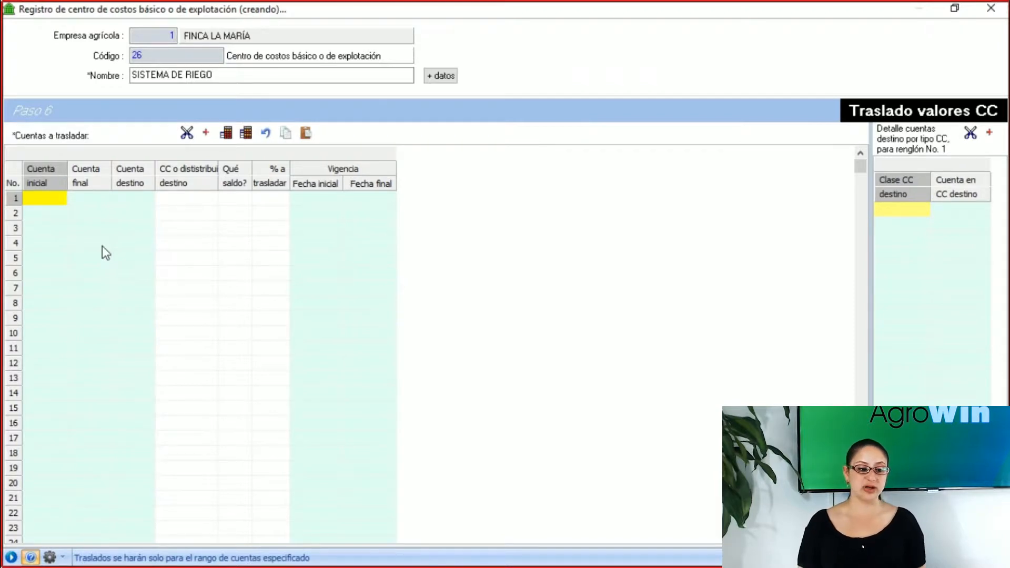
{"action": "left_click", "coordinate": [81, 203]}
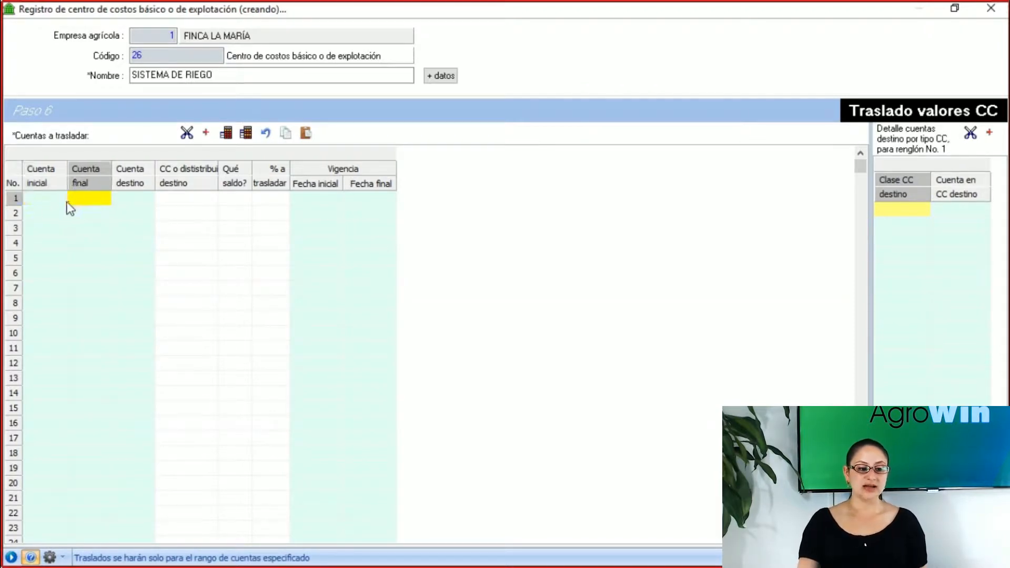
{"action": "left_click", "coordinate": [62, 201]}
{"action": "left_click", "coordinate": [71, 199]}
{"action": "left_click", "coordinate": [61, 201]}
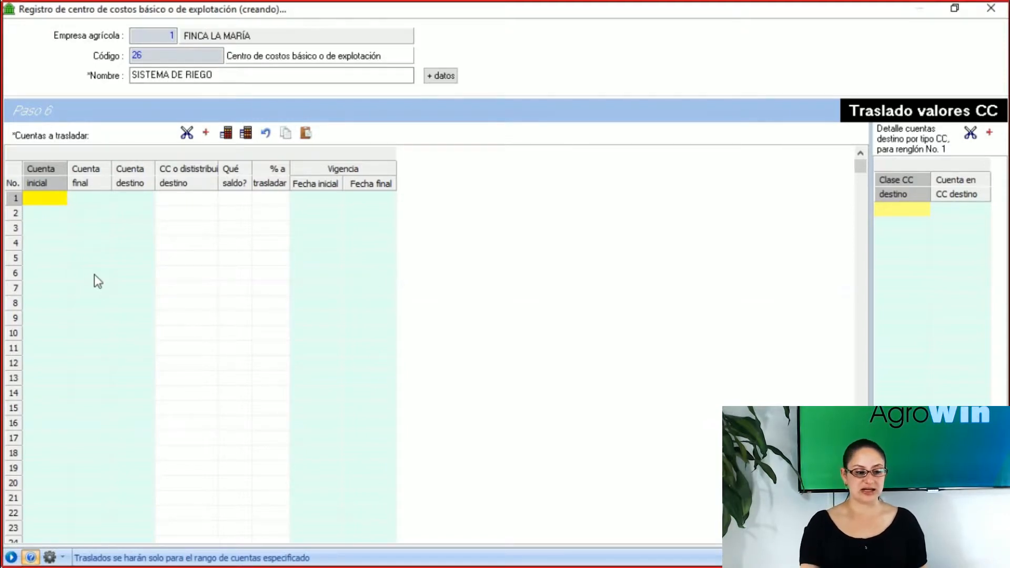
{"action": "left_click", "coordinate": [80, 203]}
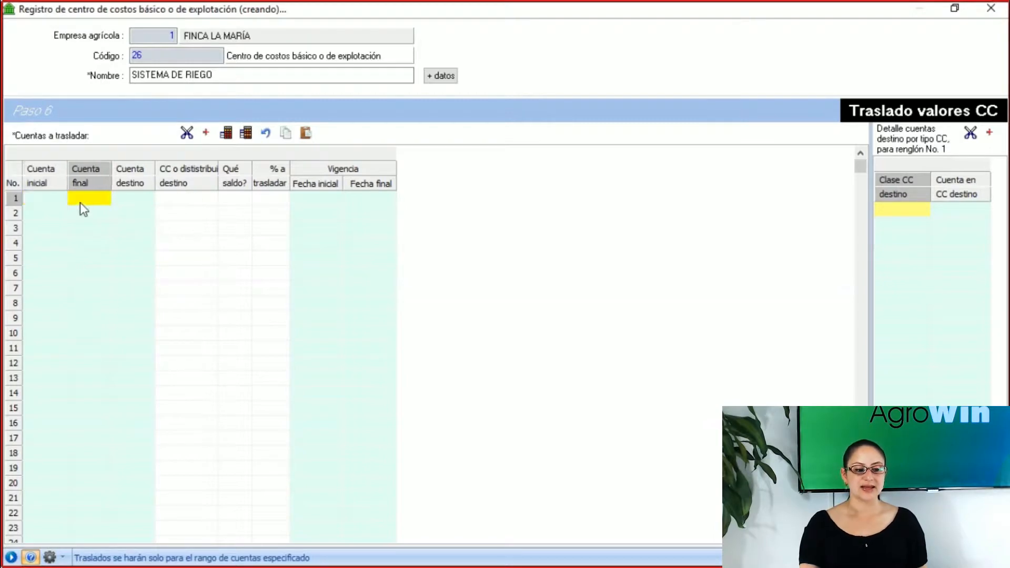
{"action": "left_click", "coordinate": [27, 198]}
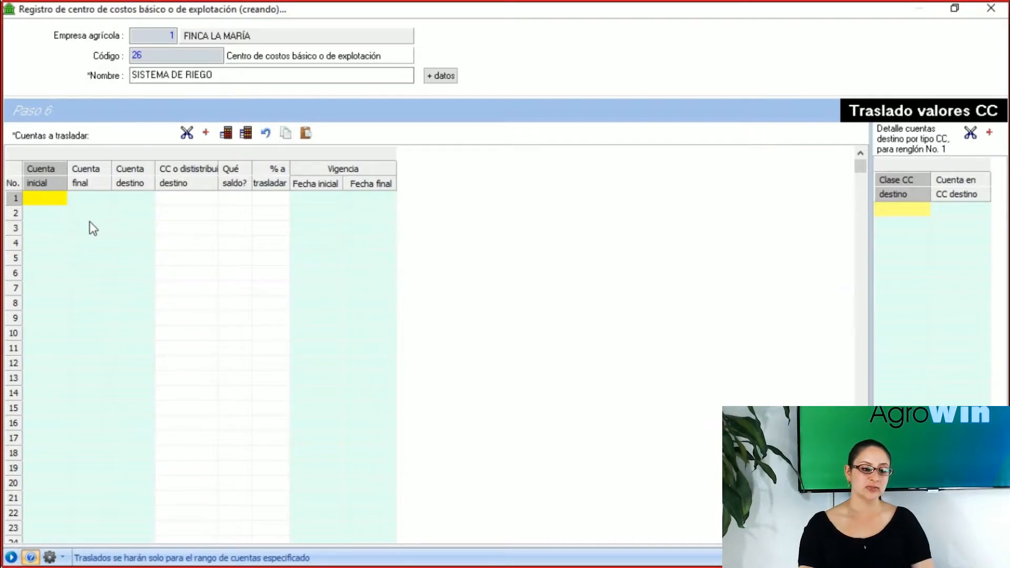
{"action": "left_click", "coordinate": [87, 201]}
{"action": "left_click", "coordinate": [62, 198]}
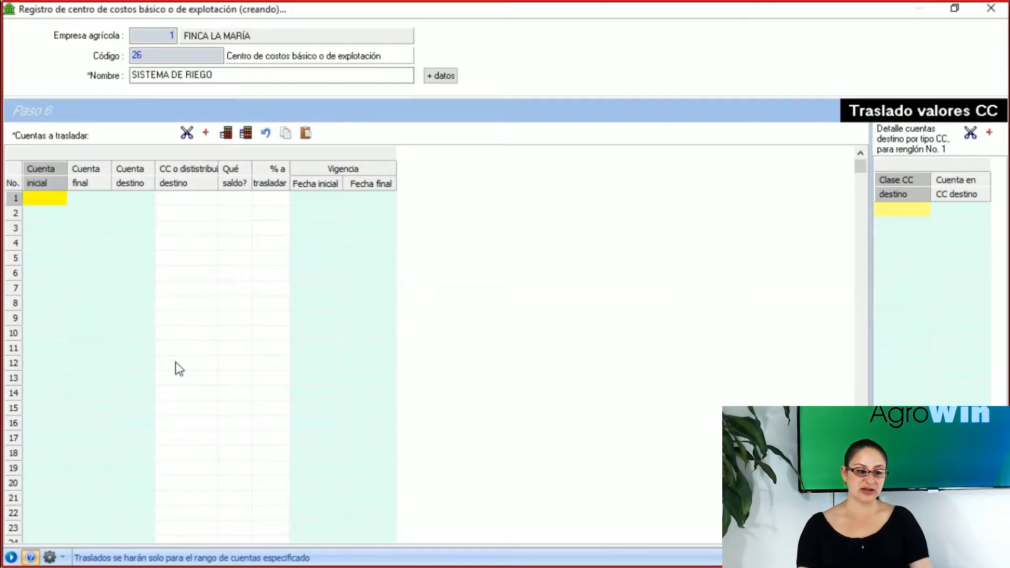
{"action": "left_click", "coordinate": [95, 200]}
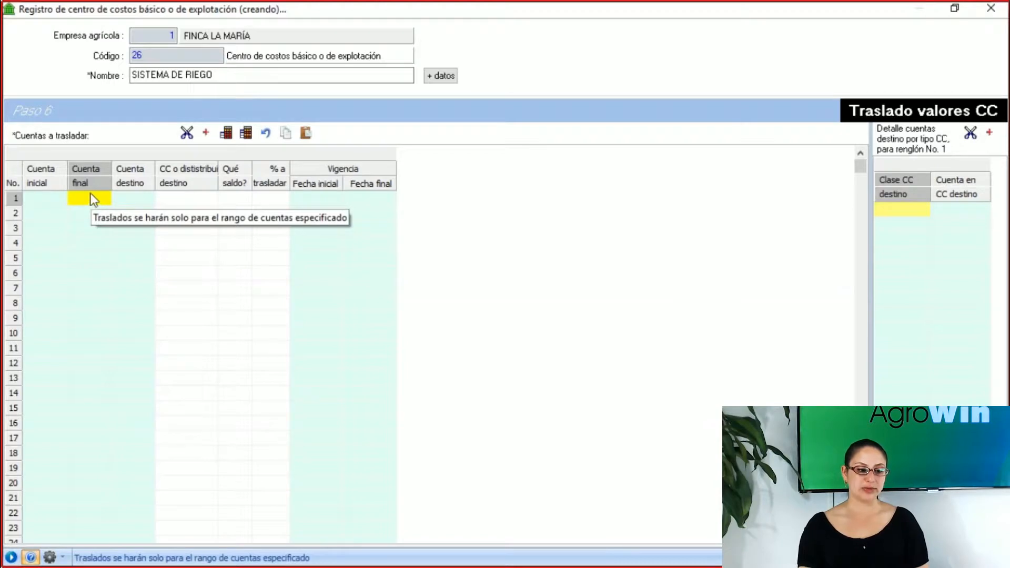
{"action": "left_click", "coordinate": [53, 197]}
{"action": "left_click", "coordinate": [77, 198]}
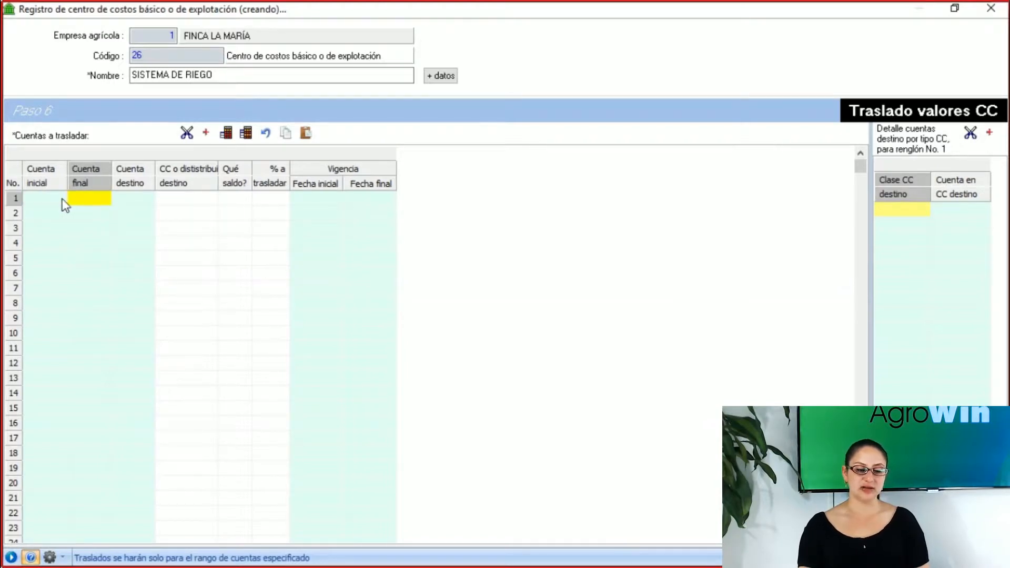
Step: Set the first transfer row's account range from initial account 7 to final account 79999
{"action": "left_click", "coordinate": [62, 197]}
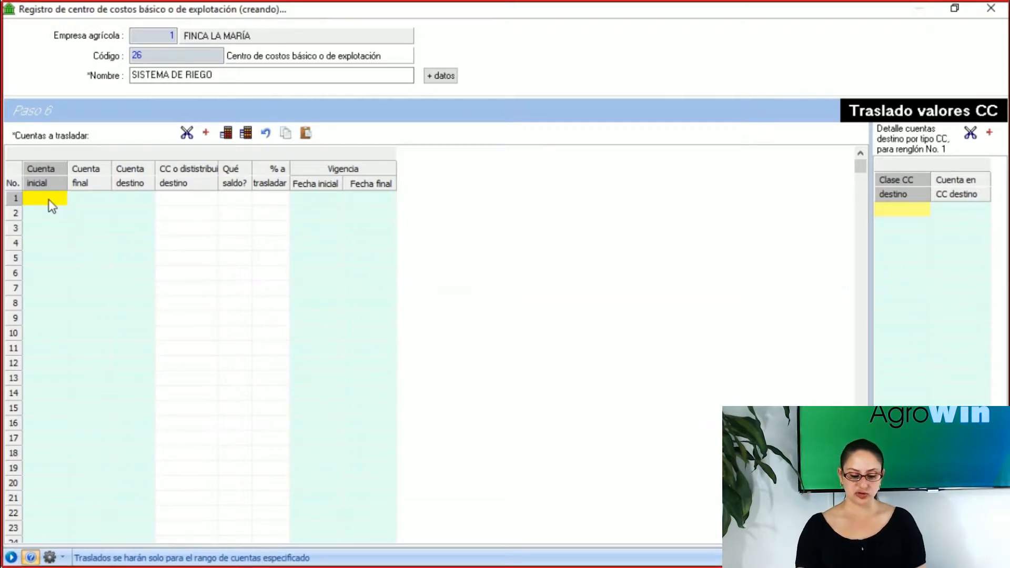
{"action": "type", "text": "7"}
{"action": "key", "text": "Tab"}
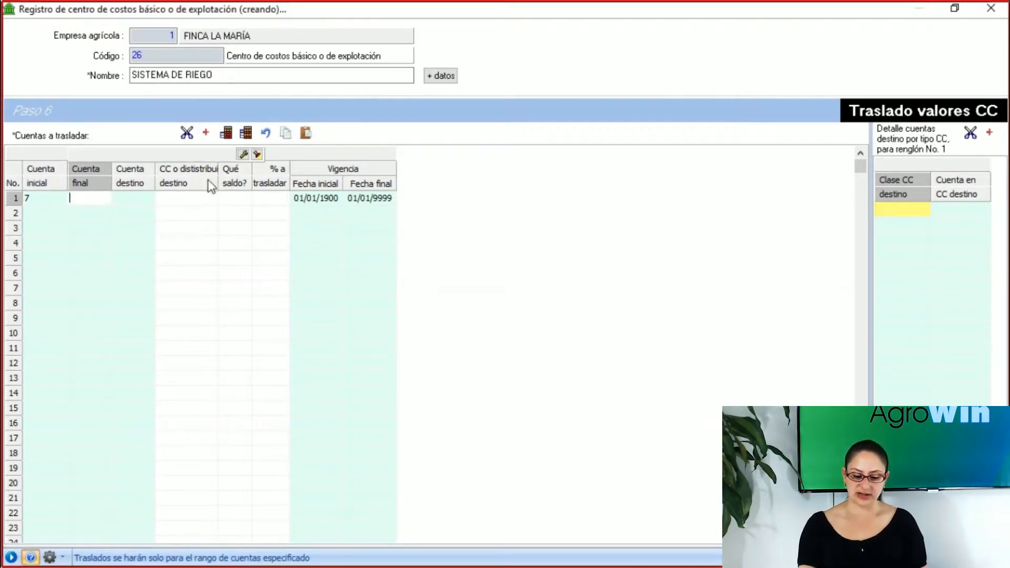
{"action": "type", "text": "79999"}
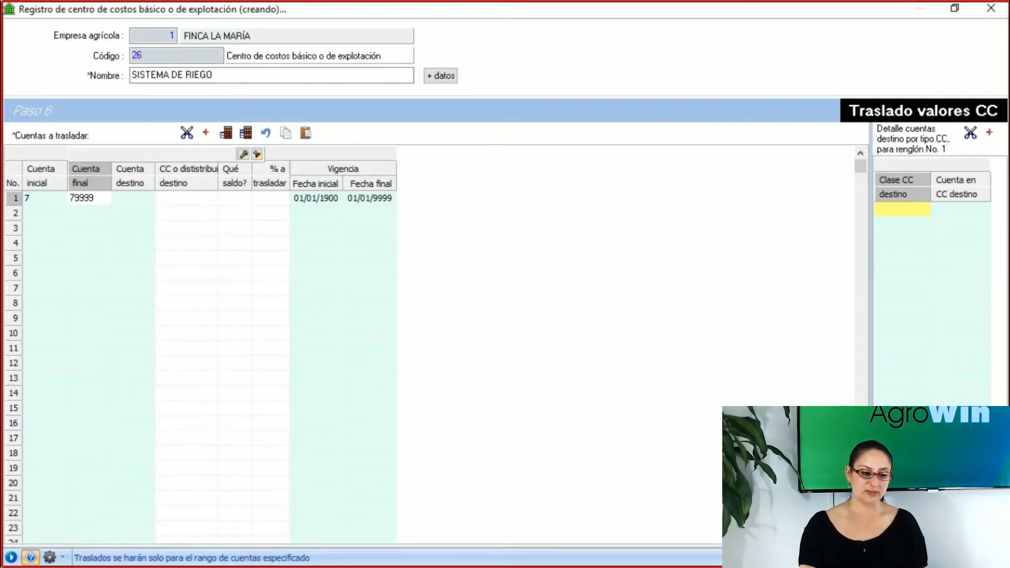
{"action": "left_click", "coordinate": [98, 234]}
{"action": "left_click", "coordinate": [91, 197]}
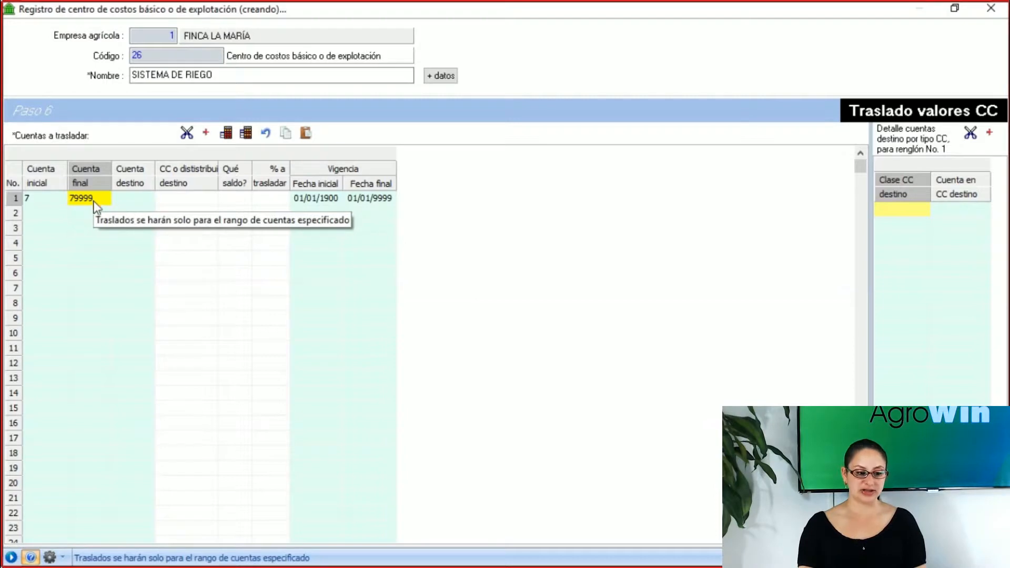
Step: Widen the destination account column slightly and review the first row's account range against its destination account
{"action": "left_click_drag", "start_coordinate": [158, 169], "coordinate": [168, 170]}
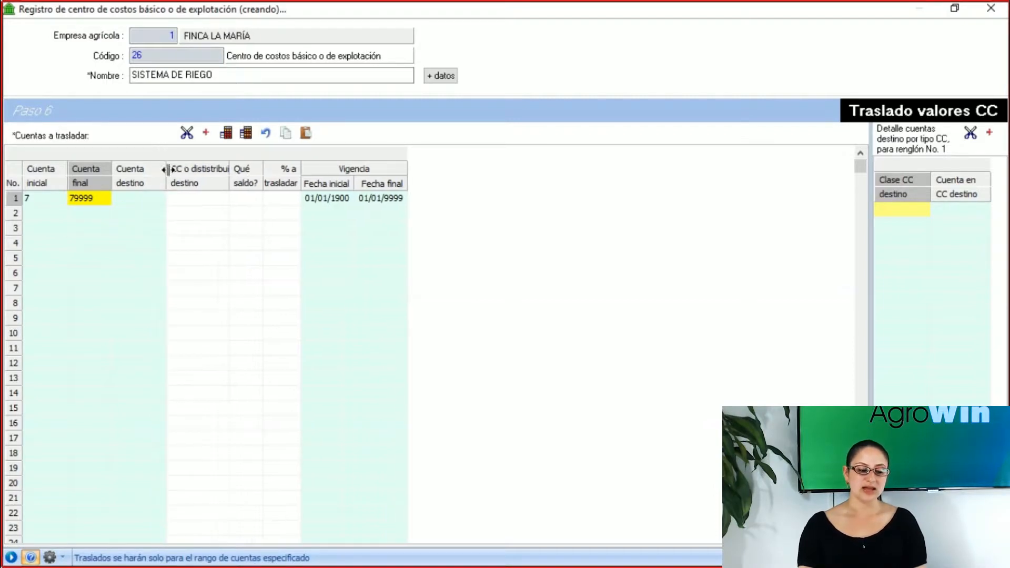
{"action": "left_click", "coordinate": [144, 194]}
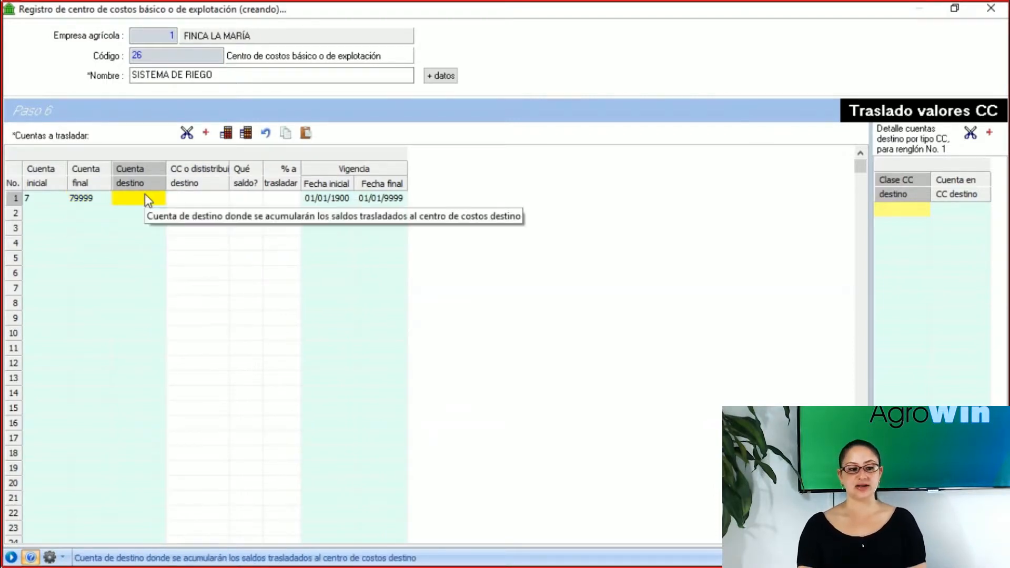
{"action": "left_click", "coordinate": [63, 198]}
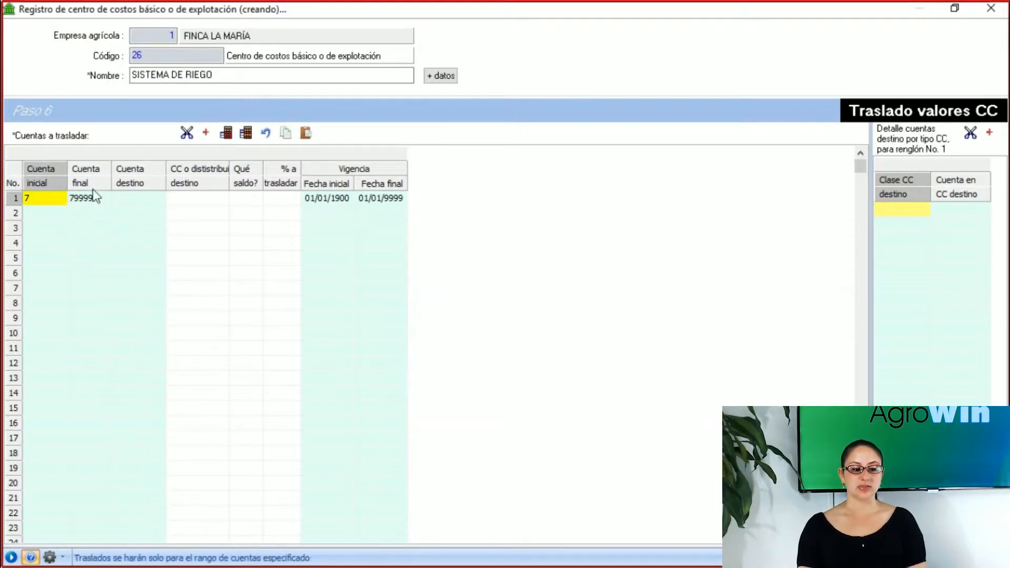
{"action": "left_click", "coordinate": [91, 196]}
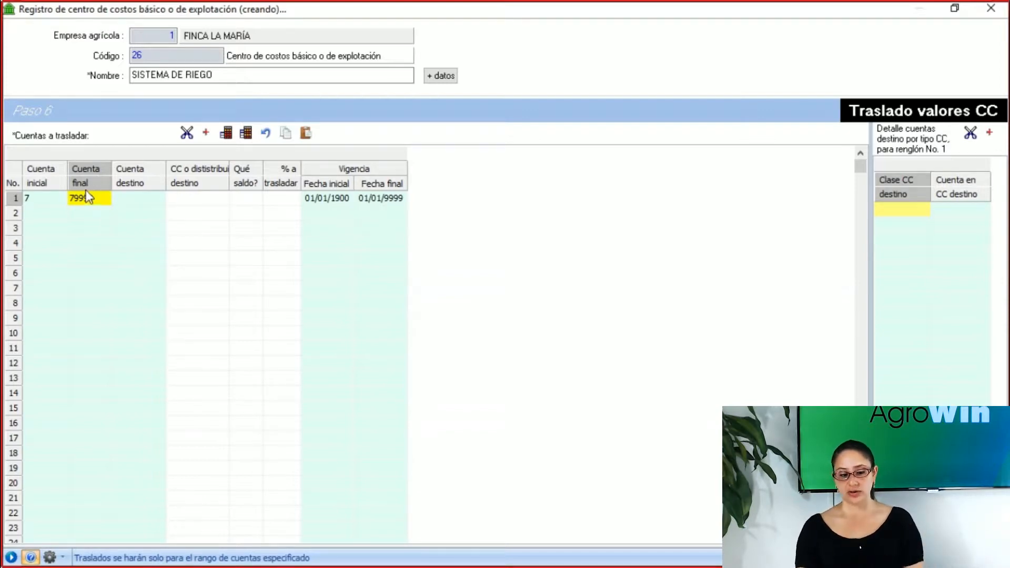
{"action": "left_click", "coordinate": [153, 198]}
Step: Set the first row's destination distributor to node 42, Nodo distribuidor por criterio, from the list of cost centres and nodes
{"action": "left_click", "coordinate": [182, 201]}
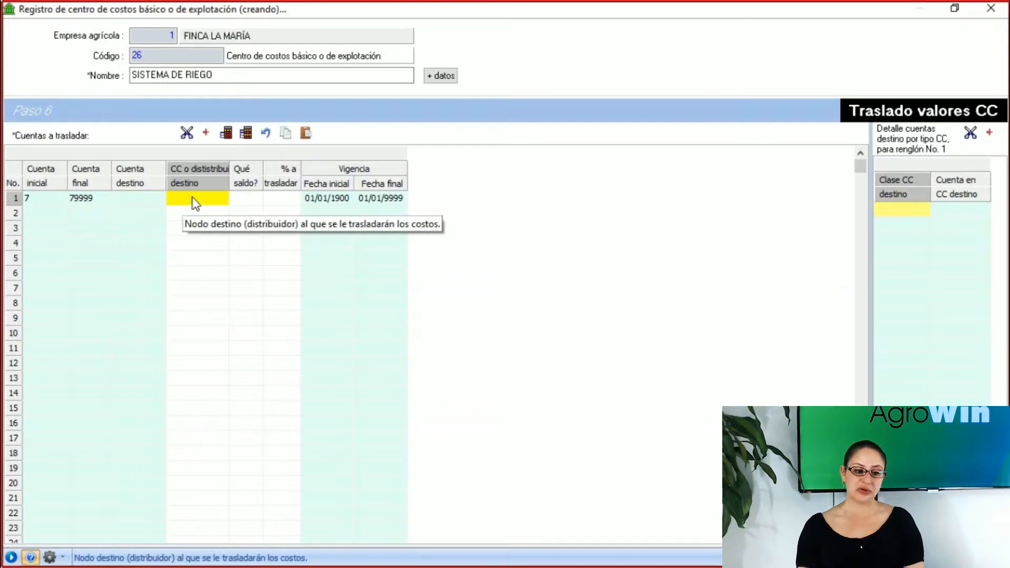
{"action": "left_click", "coordinate": [194, 201]}
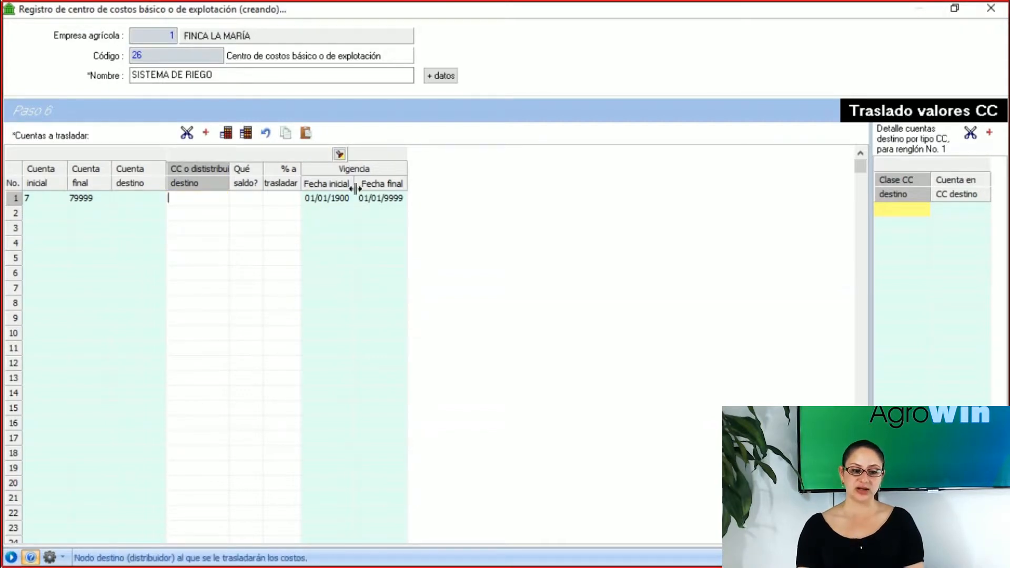
{"action": "left_click", "coordinate": [340, 154]}
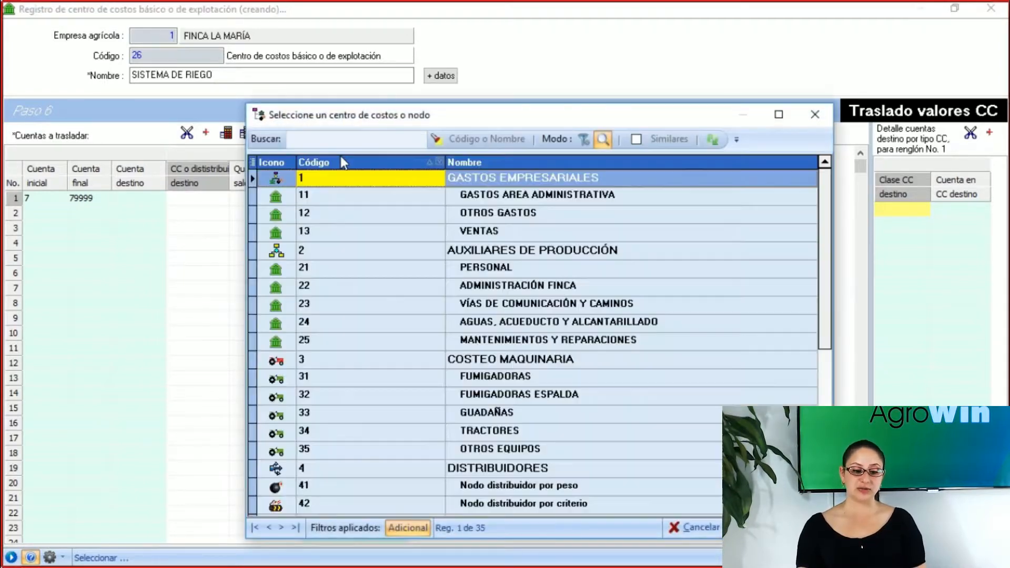
{"action": "scroll", "coordinate": [417, 425], "scroll_direction": "down", "scroll_amount": 1}
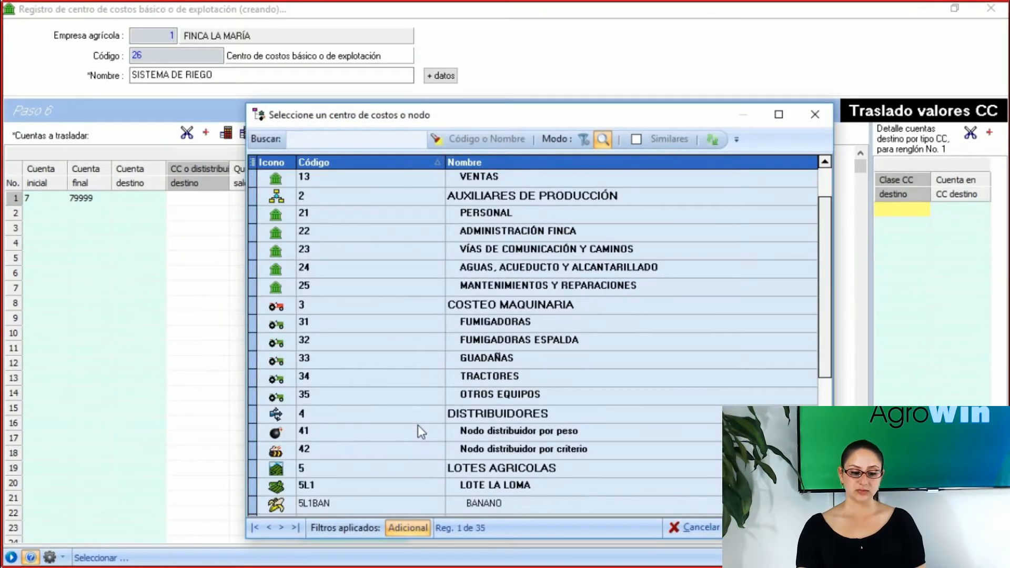
{"action": "left_click", "coordinate": [464, 425]}
{"action": "left_click", "coordinate": [453, 450]}
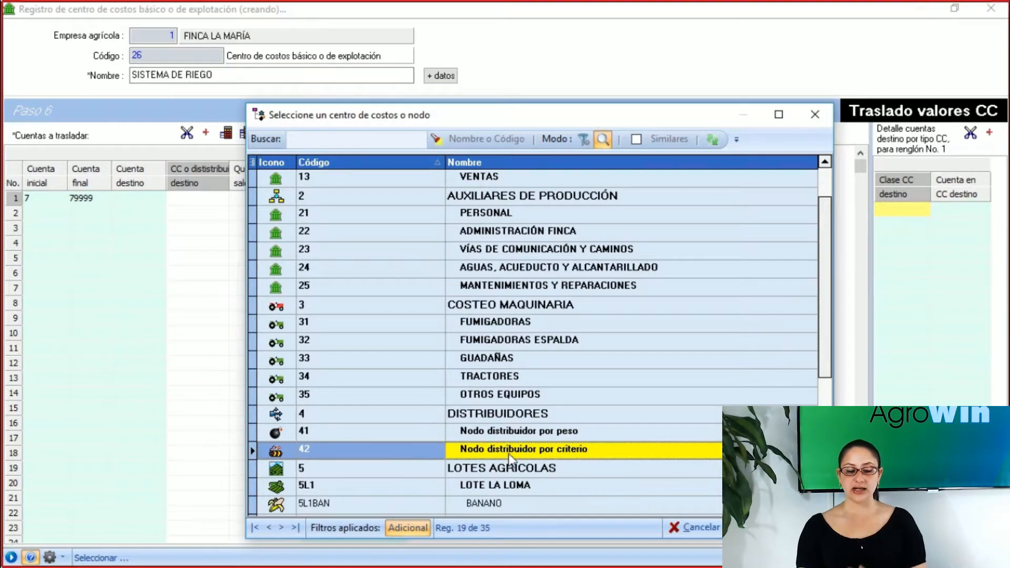
{"action": "left_click", "coordinate": [433, 451]}
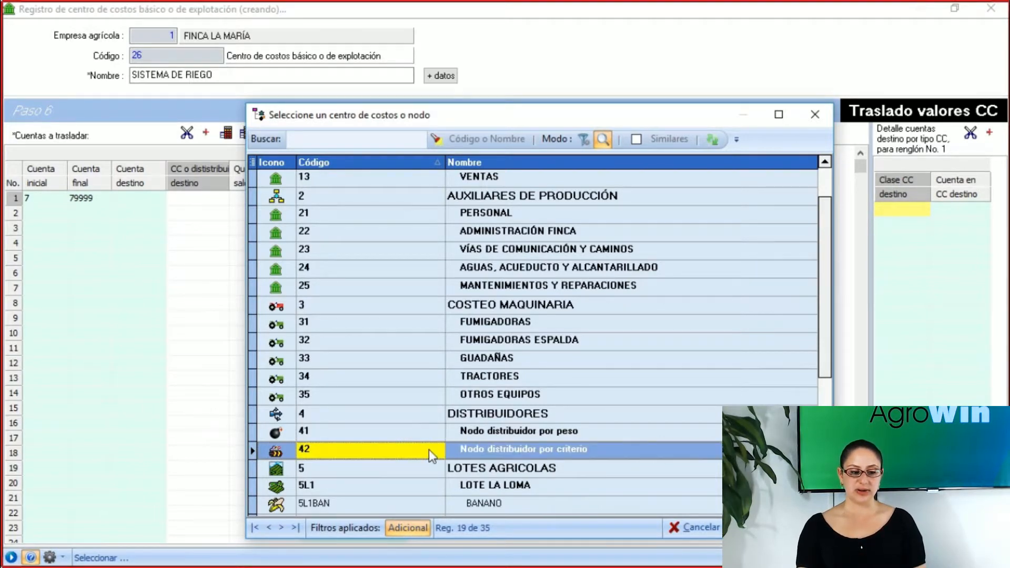
{"action": "double_click", "coordinate": [429, 452]}
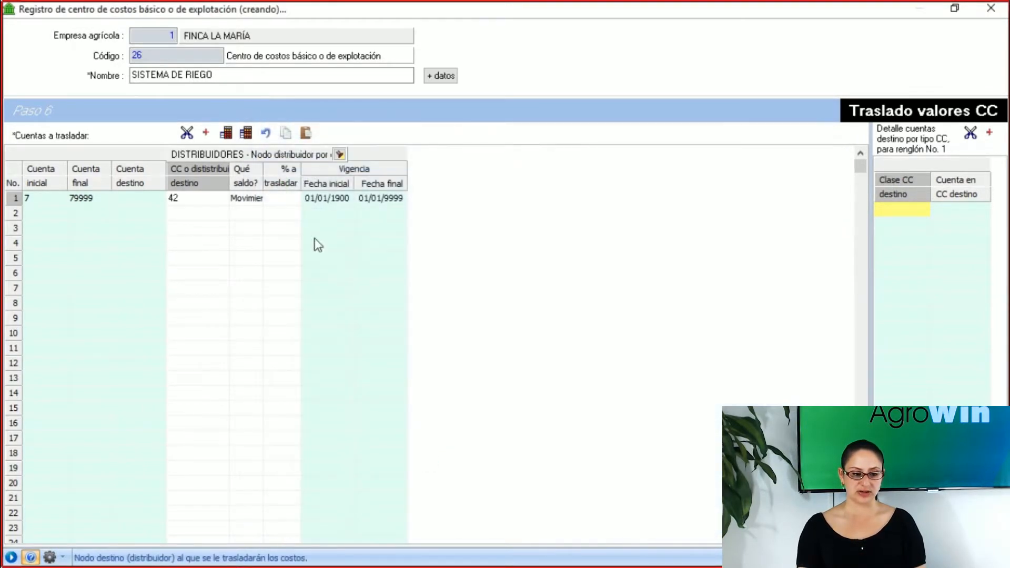
Step: Review the initial account, final account and destination distributor entered in the first transfer row
{"action": "left_click", "coordinate": [33, 199]}
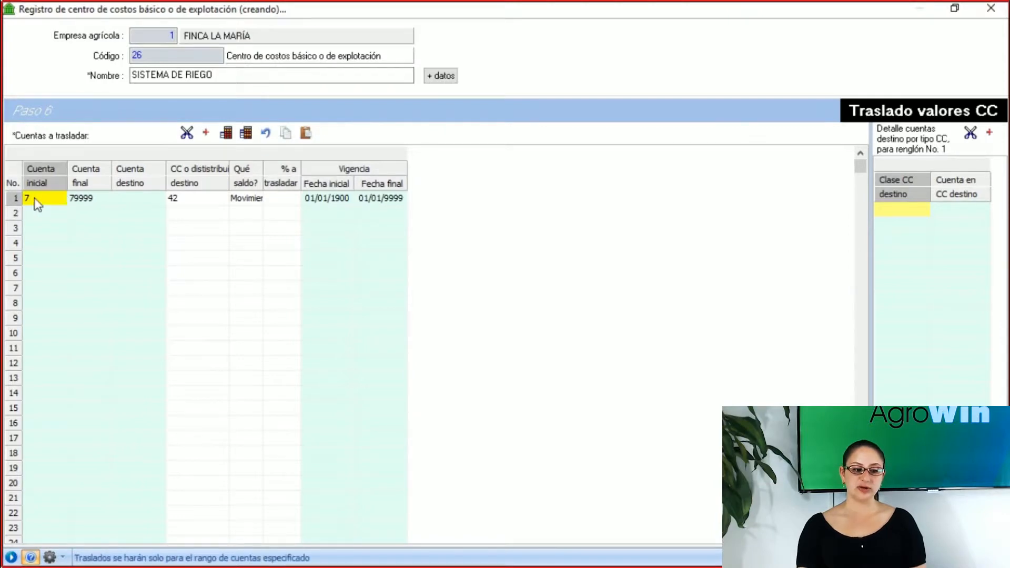
{"action": "left_click", "coordinate": [83, 199]}
{"action": "left_click", "coordinate": [44, 198]}
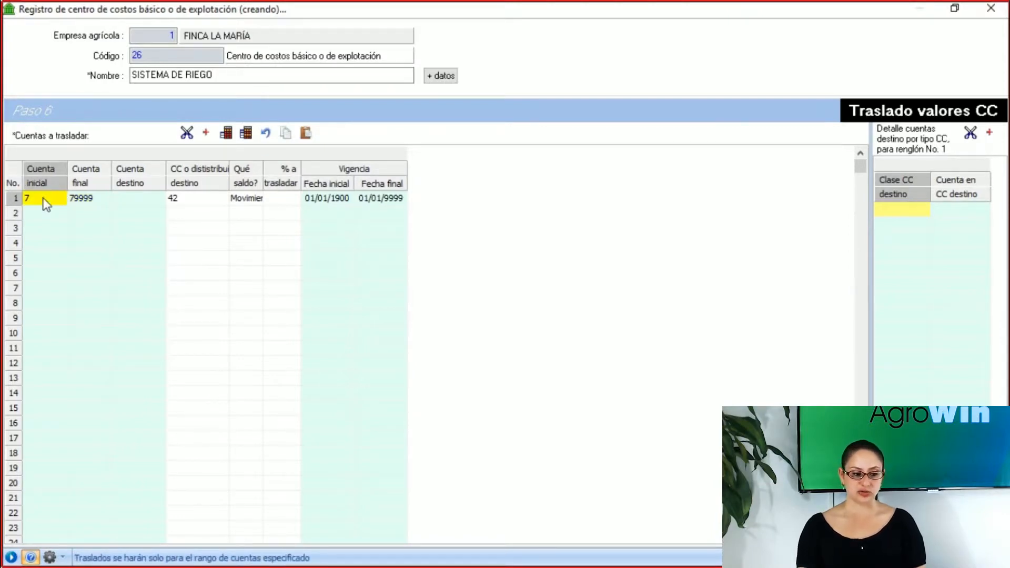
{"action": "left_click", "coordinate": [71, 198]}
{"action": "left_click", "coordinate": [50, 197]}
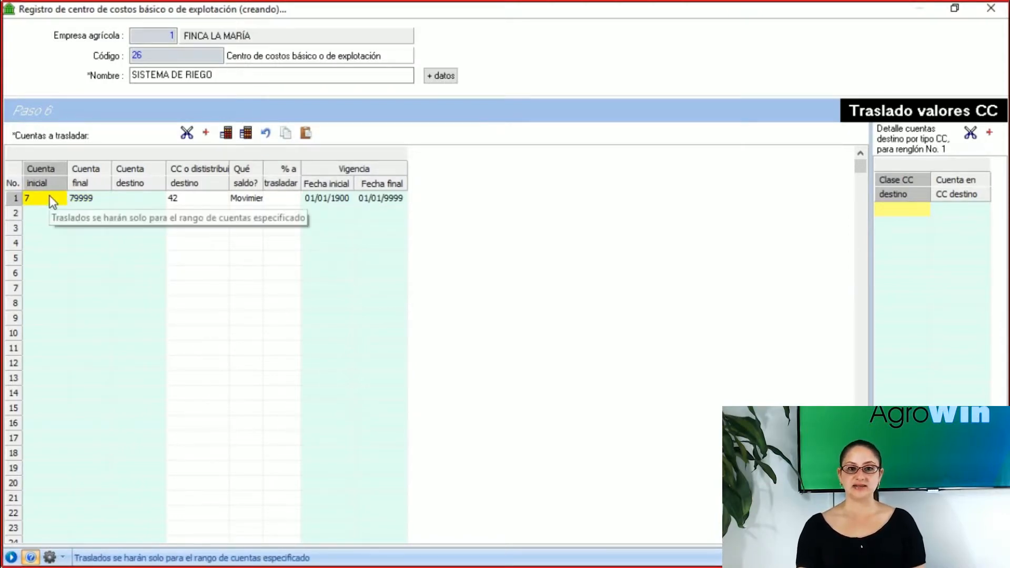
{"action": "left_click", "coordinate": [76, 200]}
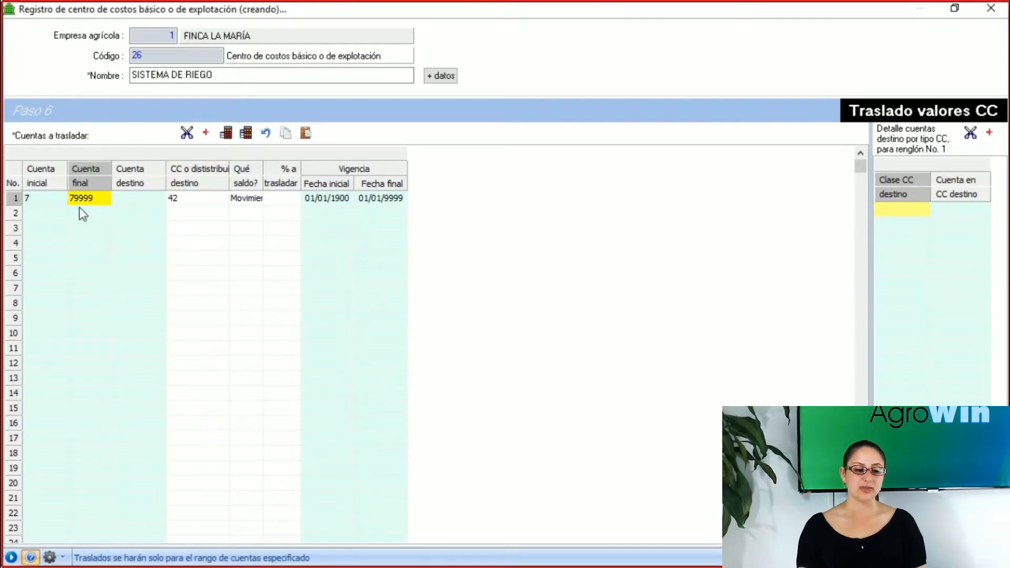
{"action": "left_click", "coordinate": [180, 199]}
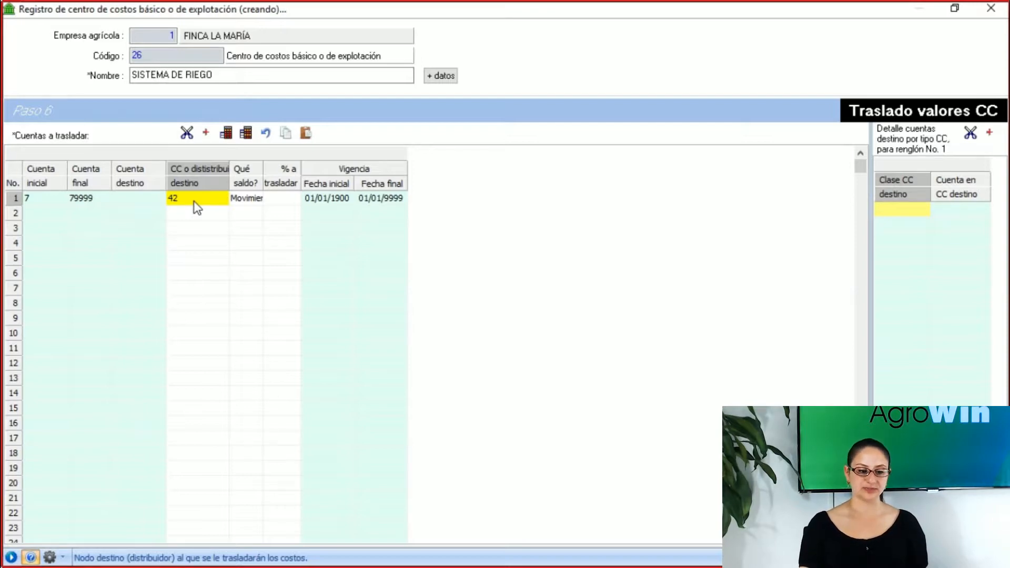
Step: Widen the Qué saldo? column and set the first row's balance to Movimientos desde la última distribución (Déb. - Cré.)
{"action": "left_click_drag", "start_coordinate": [264, 175], "coordinate": [293, 175]}
{"action": "left_click", "coordinate": [263, 244]}
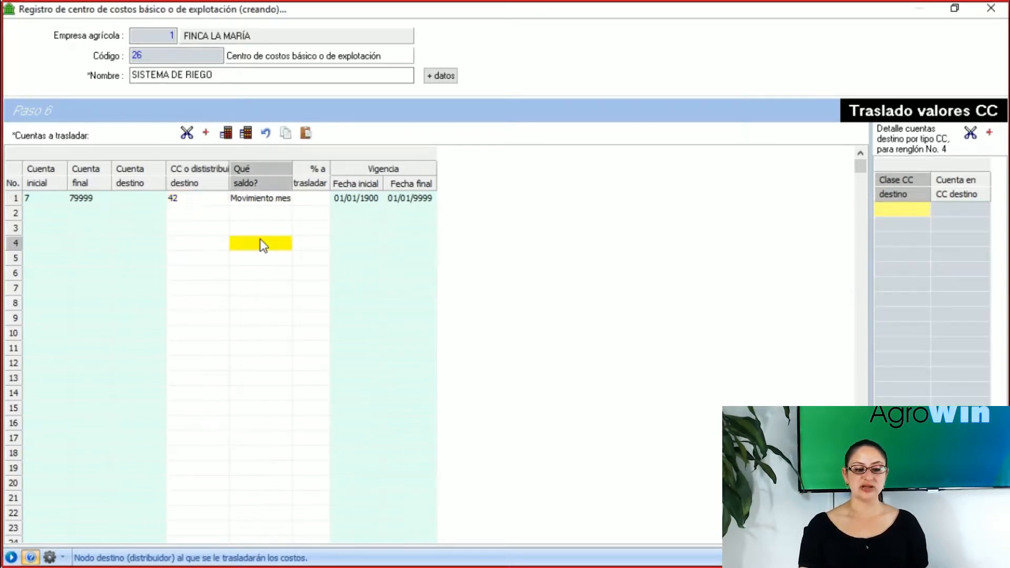
{"action": "left_click", "coordinate": [264, 203]}
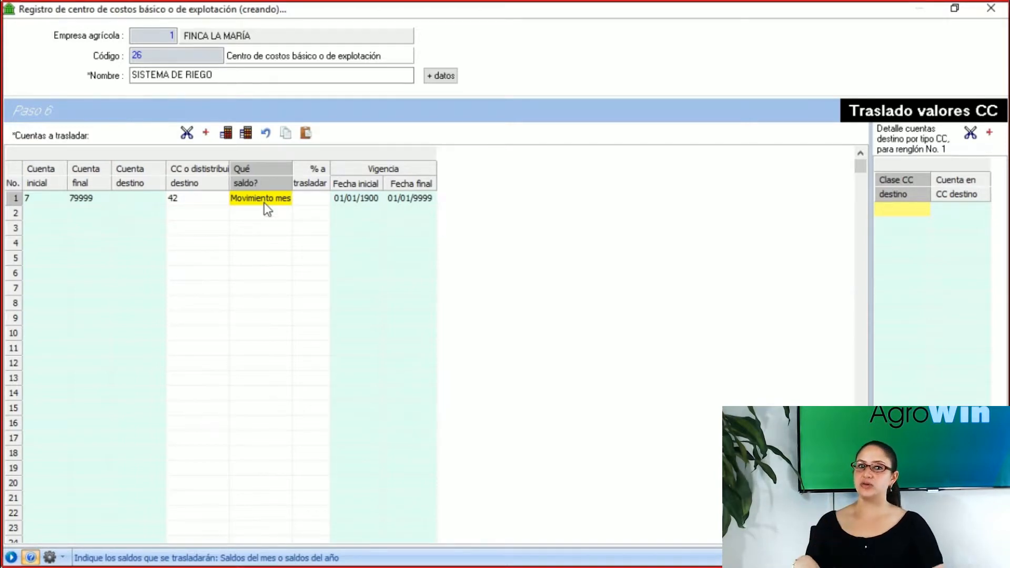
{"action": "left_click", "coordinate": [264, 204]}
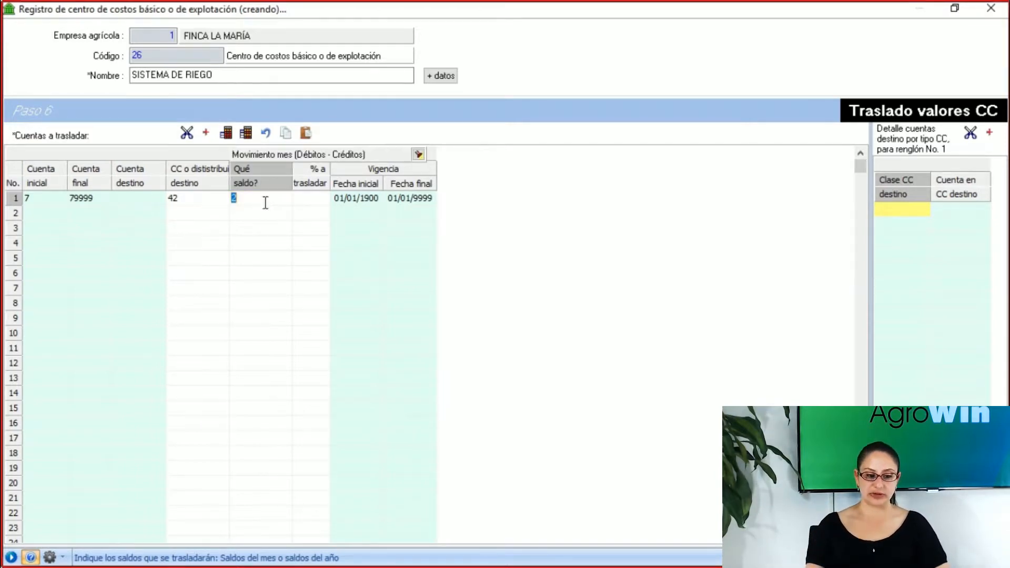
{"action": "left_click", "coordinate": [418, 153]}
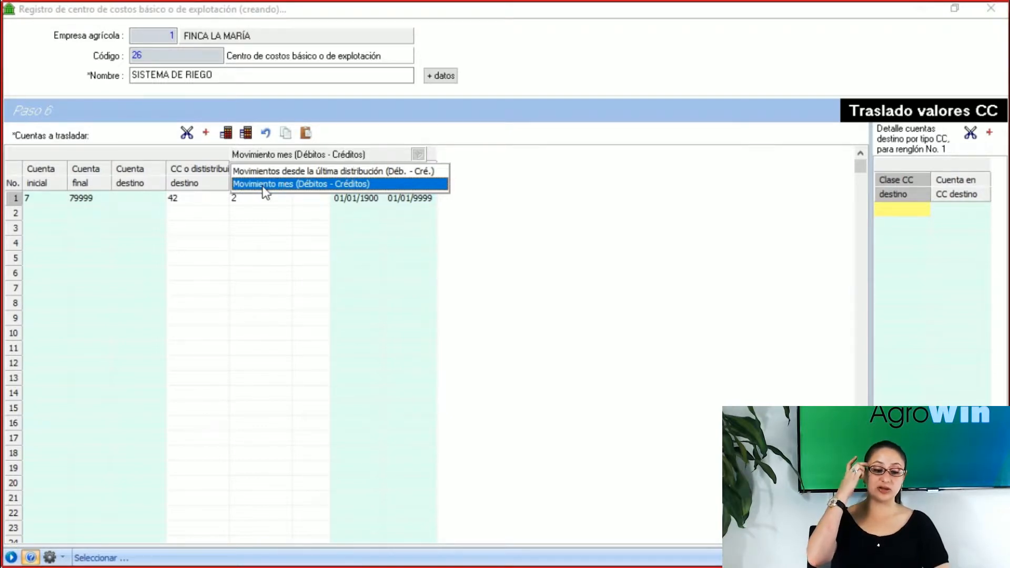
{"action": "left_click", "coordinate": [290, 175]}
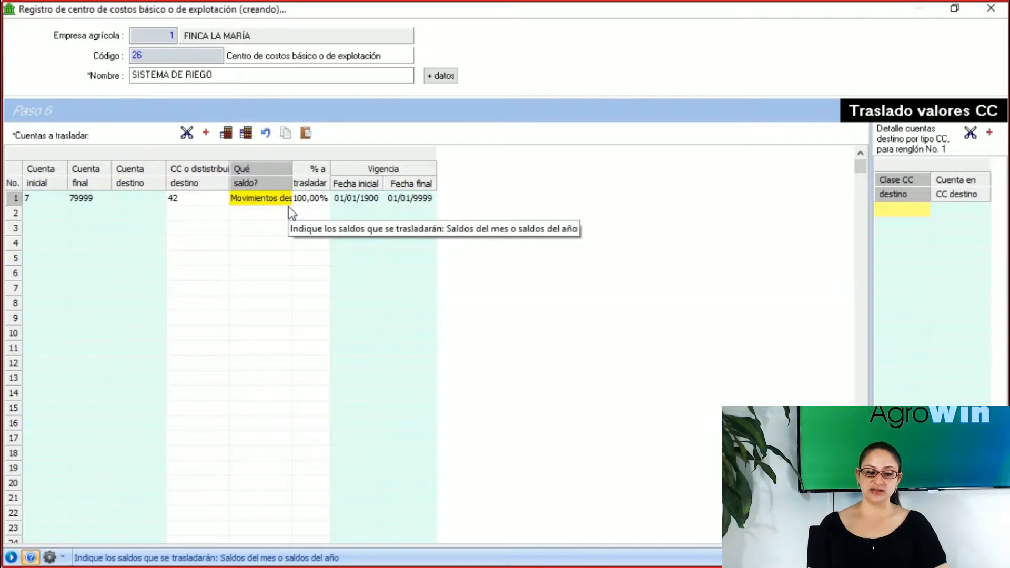
Step: Check the balance options for the first transfer row and keep Movimientos desde la última distribución (Déb. - Cré.) selected
{"action": "left_click", "coordinate": [253, 204]}
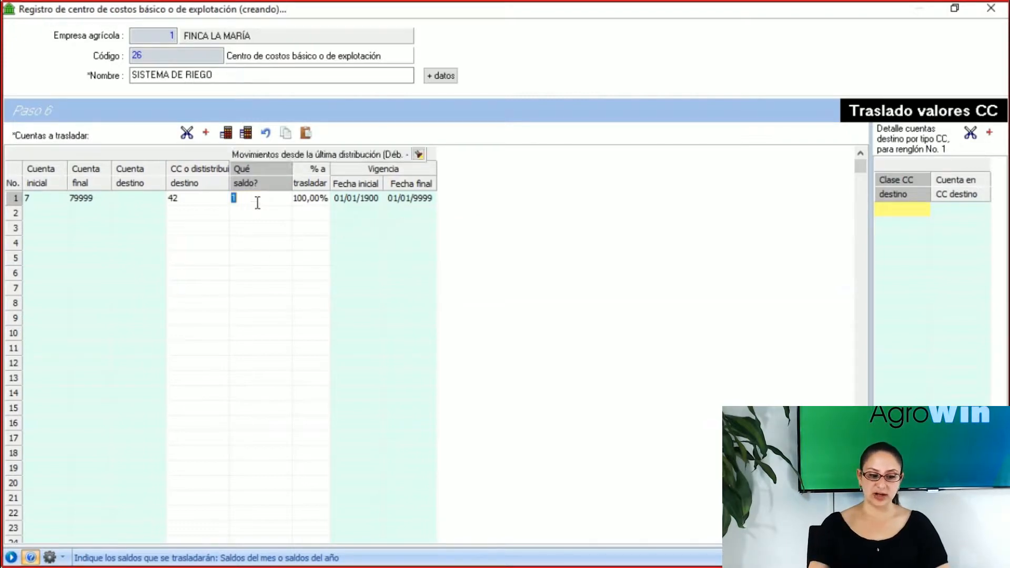
{"action": "left_click", "coordinate": [418, 154]}
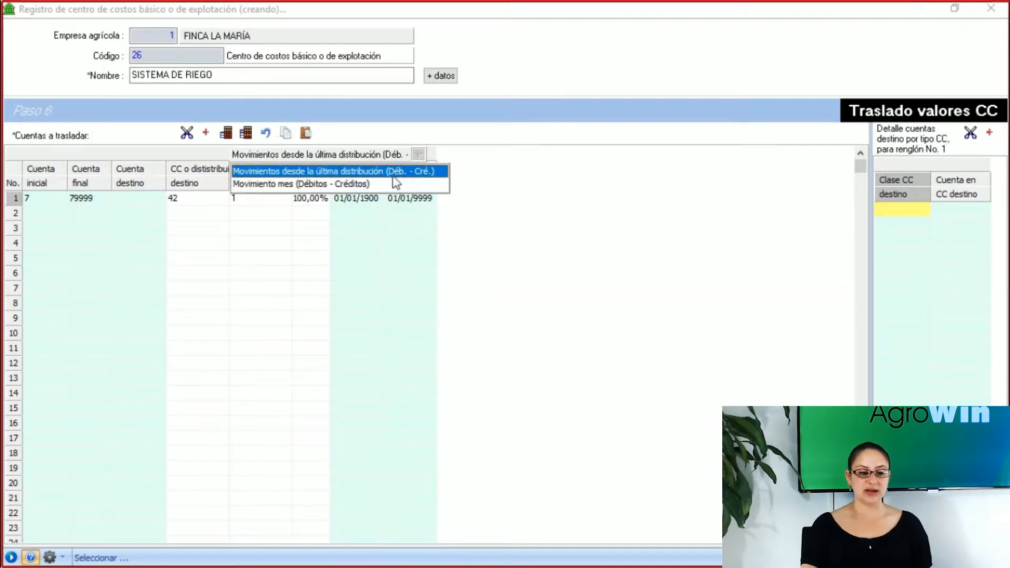
{"action": "left_click", "coordinate": [289, 171]}
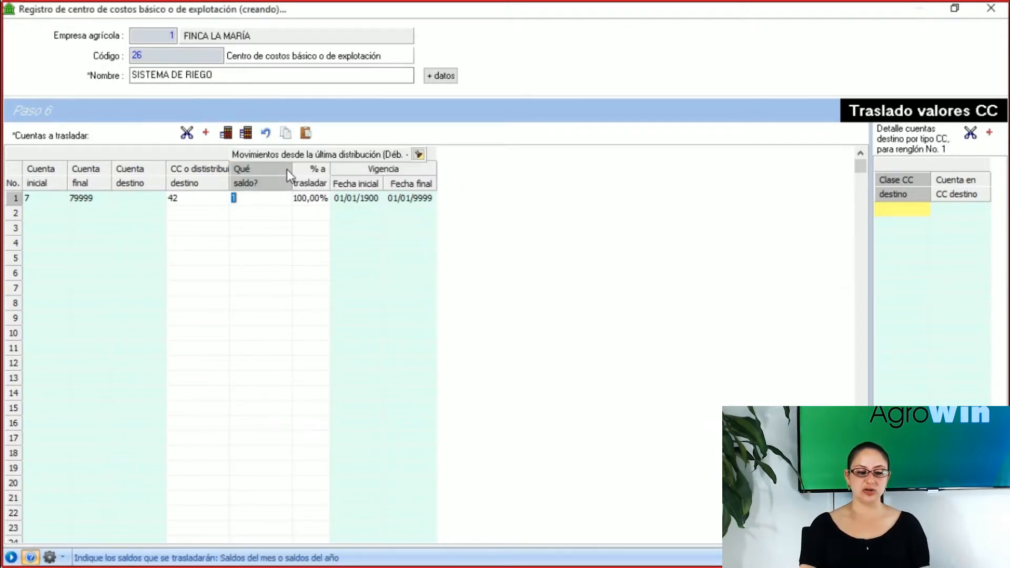
{"action": "left_click", "coordinate": [291, 274]}
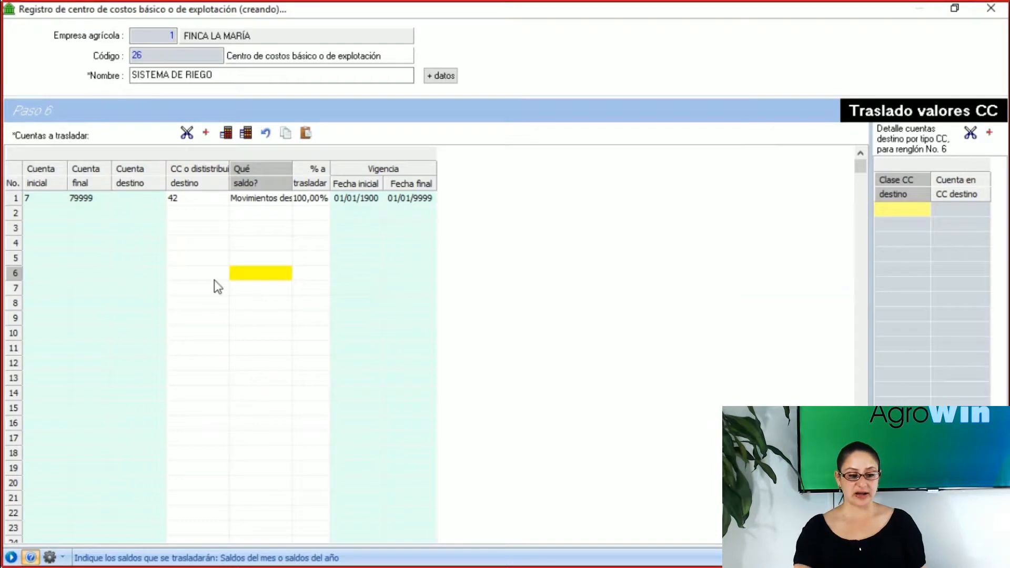
Step: Widen the % a trasladar column slightly and review the first row's percentage to transfer
{"action": "left_click_drag", "start_coordinate": [331, 174], "coordinate": [348, 174]}
{"action": "left_click", "coordinate": [320, 209]}
{"action": "left_click", "coordinate": [329, 196]}
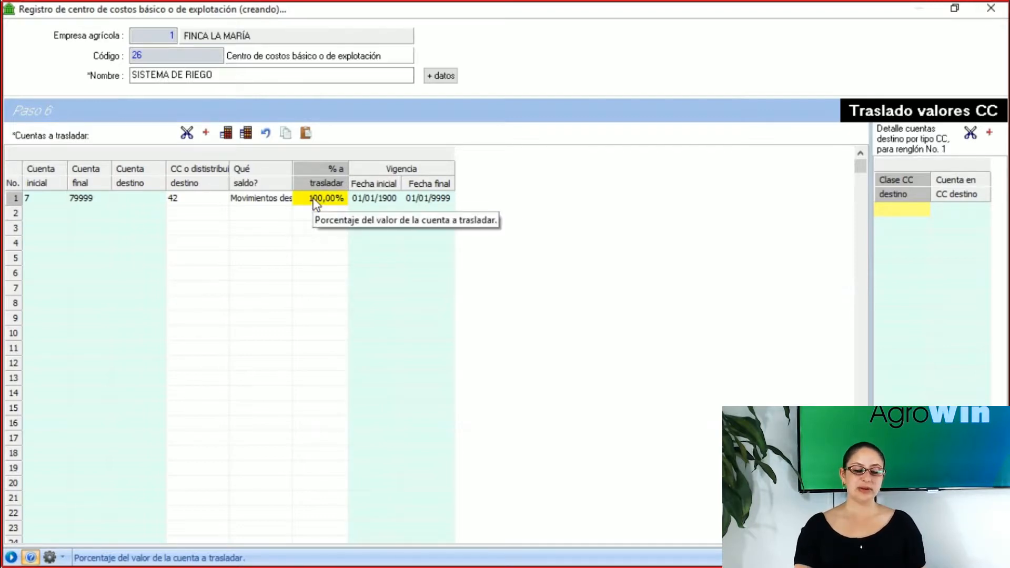
{"action": "left_click", "coordinate": [280, 214]}
{"action": "left_click", "coordinate": [320, 218]}
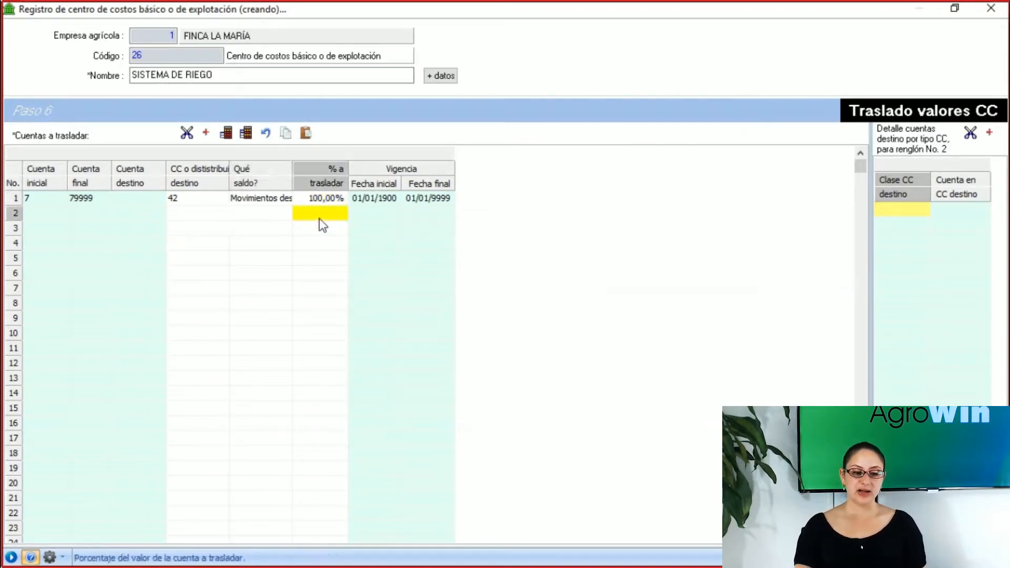
{"action": "left_click", "coordinate": [320, 198]}
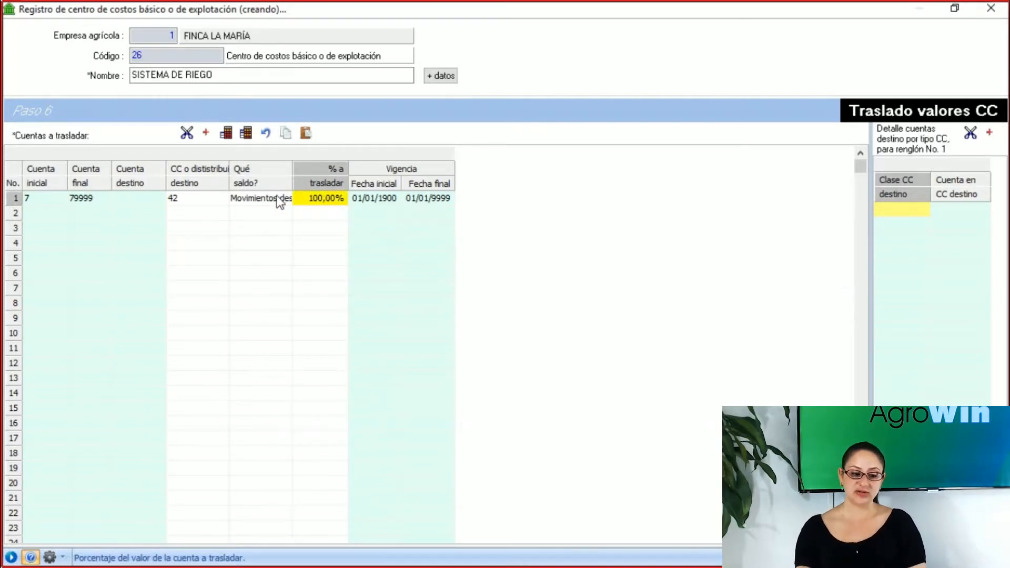
Step: Check the first row's accounts and destination, and set its percentage to transfer to 50%
{"action": "left_click", "coordinate": [33, 203]}
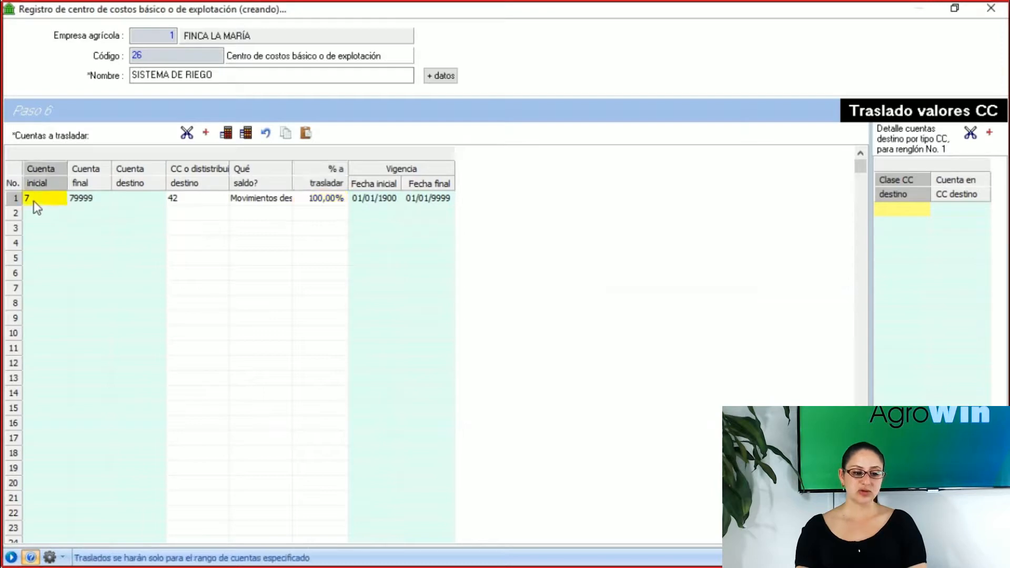
{"action": "left_click", "coordinate": [74, 204]}
{"action": "left_click", "coordinate": [126, 204]}
{"action": "left_click", "coordinate": [192, 201]}
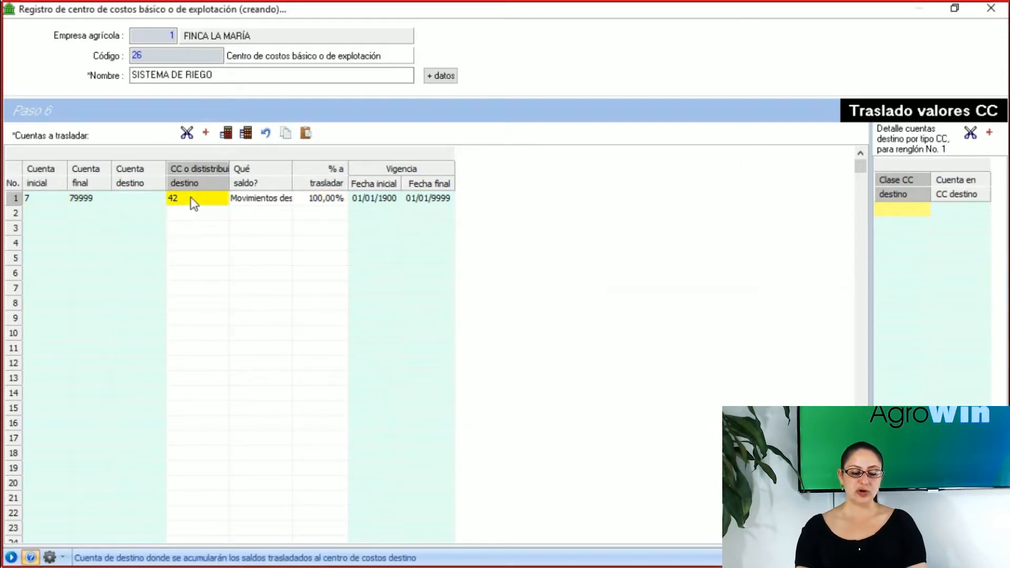
{"action": "left_click", "coordinate": [327, 201]}
{"action": "type", "text": "50"}
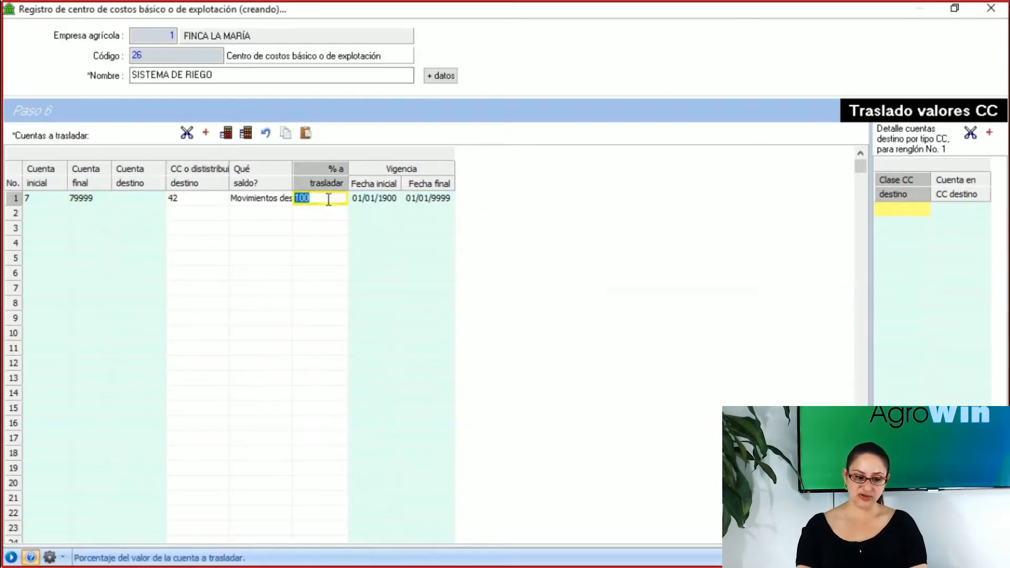
{"action": "left_click", "coordinate": [277, 210]}
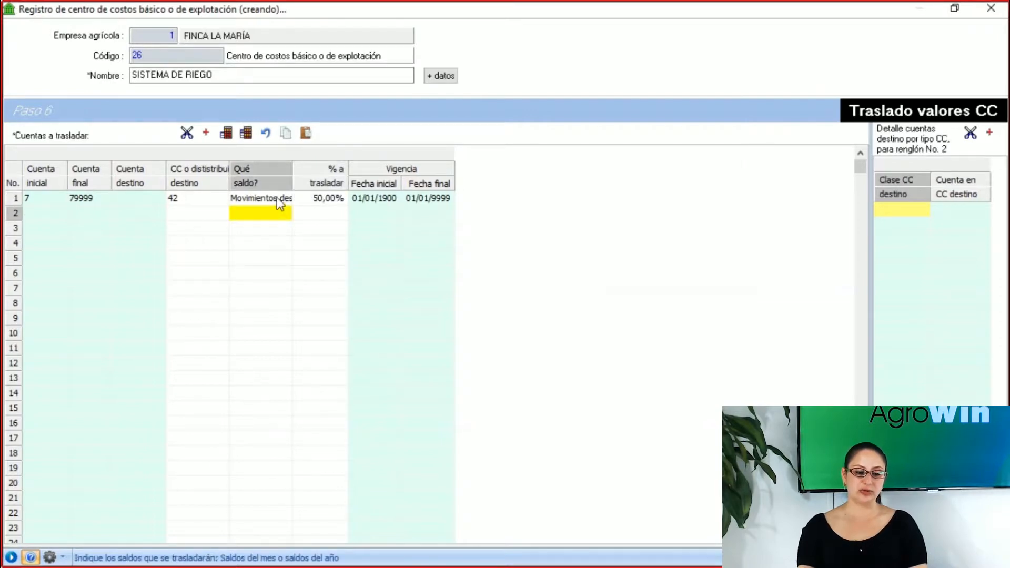
Step: Set the second row's destination distributor to node 41, Nodo distribuidor por peso, from the list of cost centres and nodes
{"action": "left_click", "coordinate": [279, 202]}
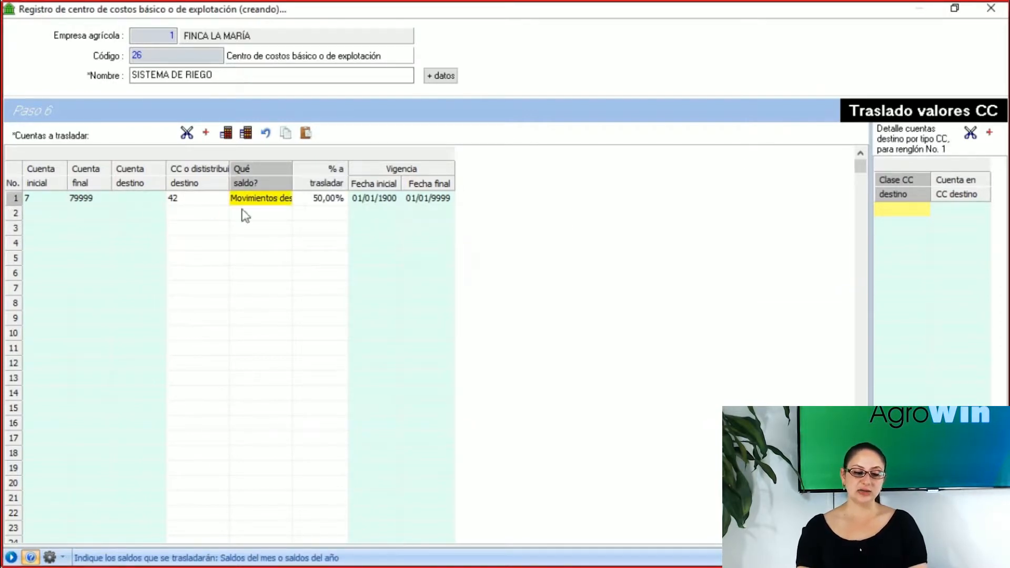
{"action": "left_click", "coordinate": [263, 214]}
{"action": "left_click", "coordinate": [183, 228]}
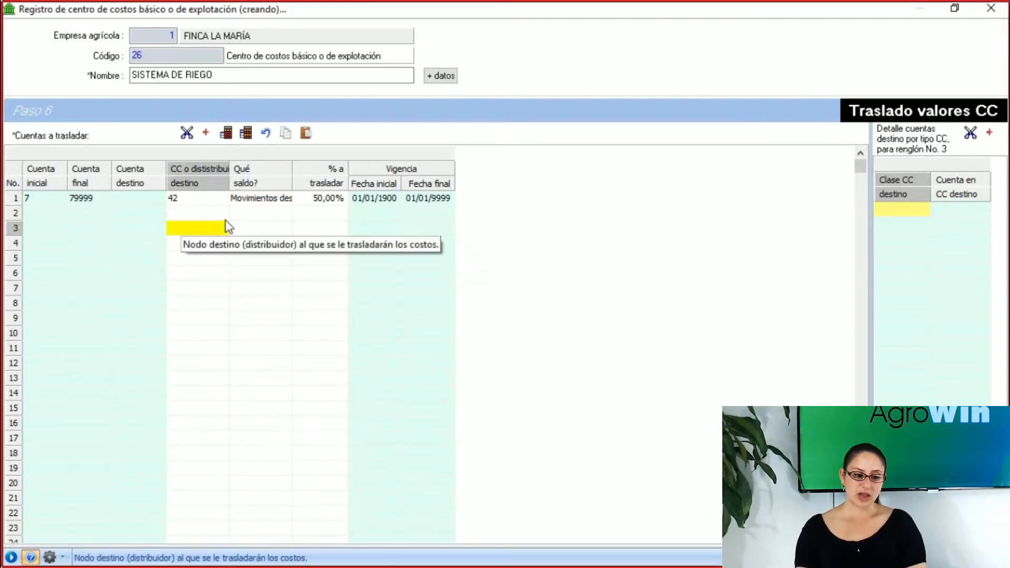
{"action": "left_click", "coordinate": [204, 213]}
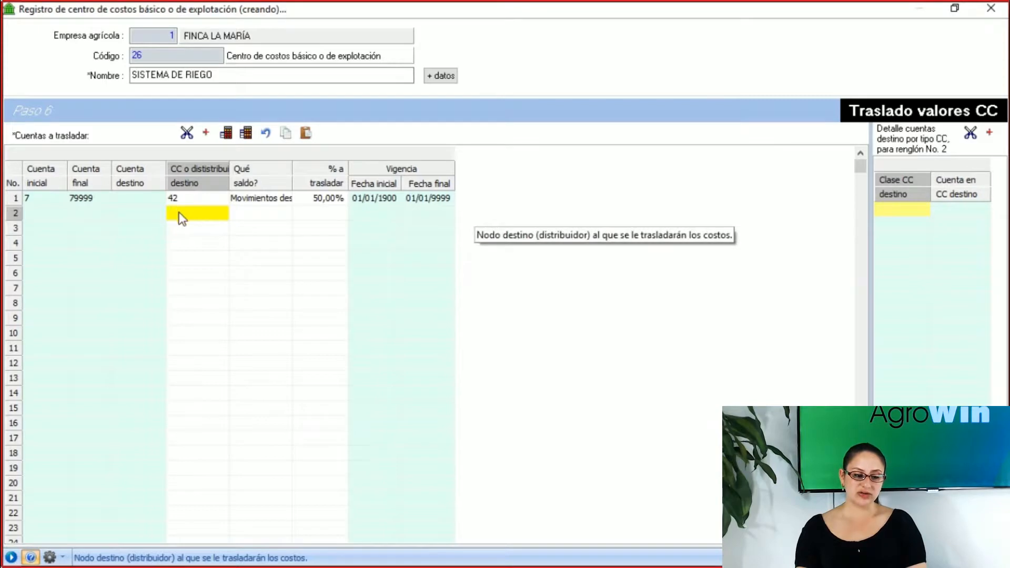
{"action": "left_click", "coordinate": [182, 218]}
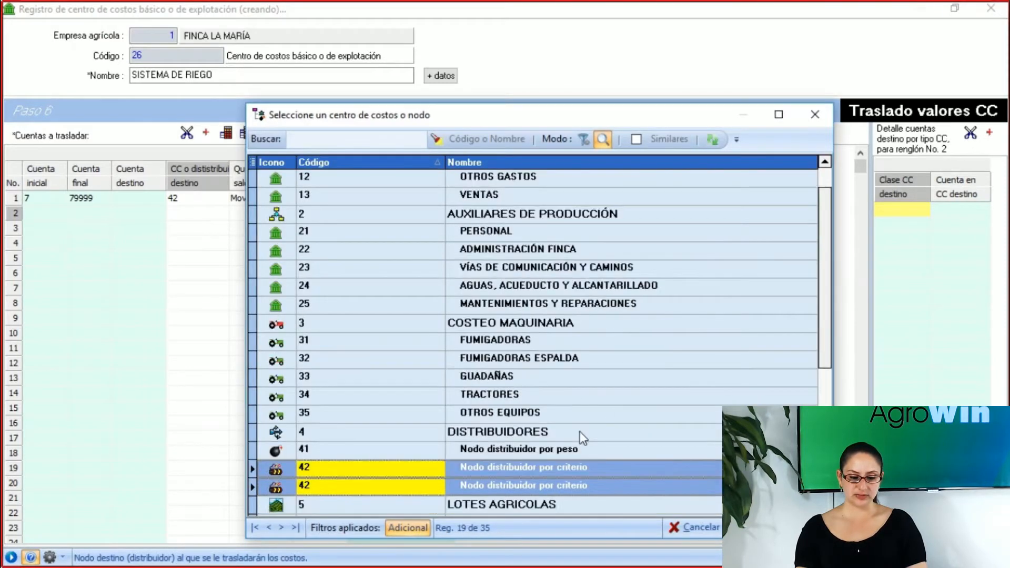
{"action": "double_click", "coordinate": [538, 380]}
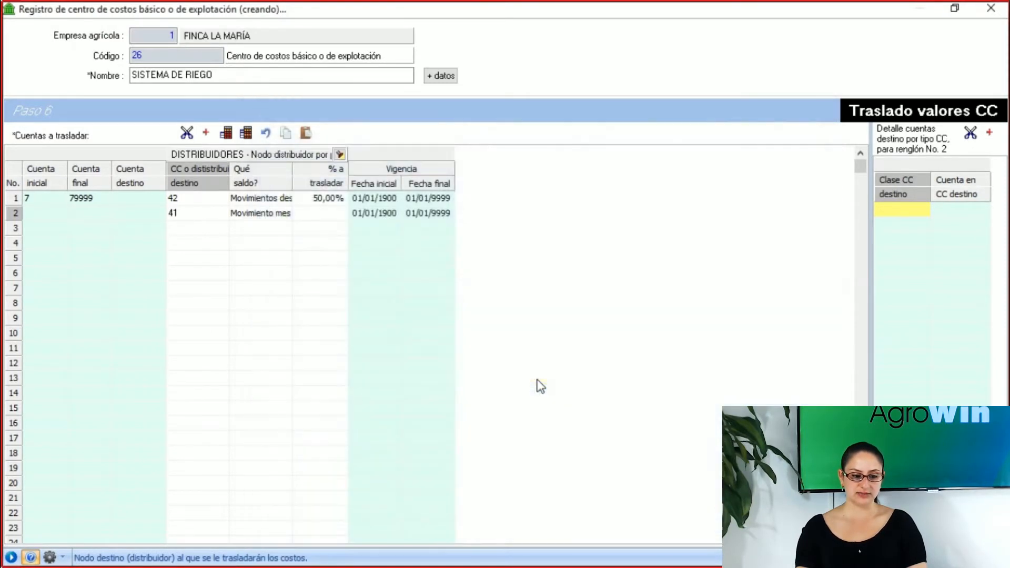
Step: Set the second row's balance to Movimientos desde la última distribución (Déb. - Cré.)
{"action": "left_click", "coordinate": [311, 228]}
{"action": "double_click", "coordinate": [281, 214]}
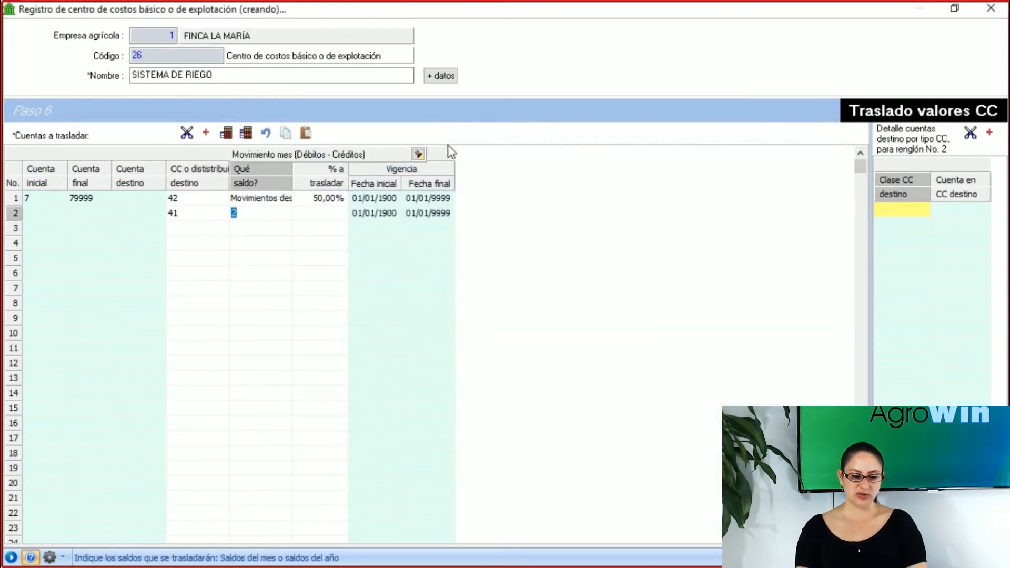
{"action": "left_click", "coordinate": [418, 154]}
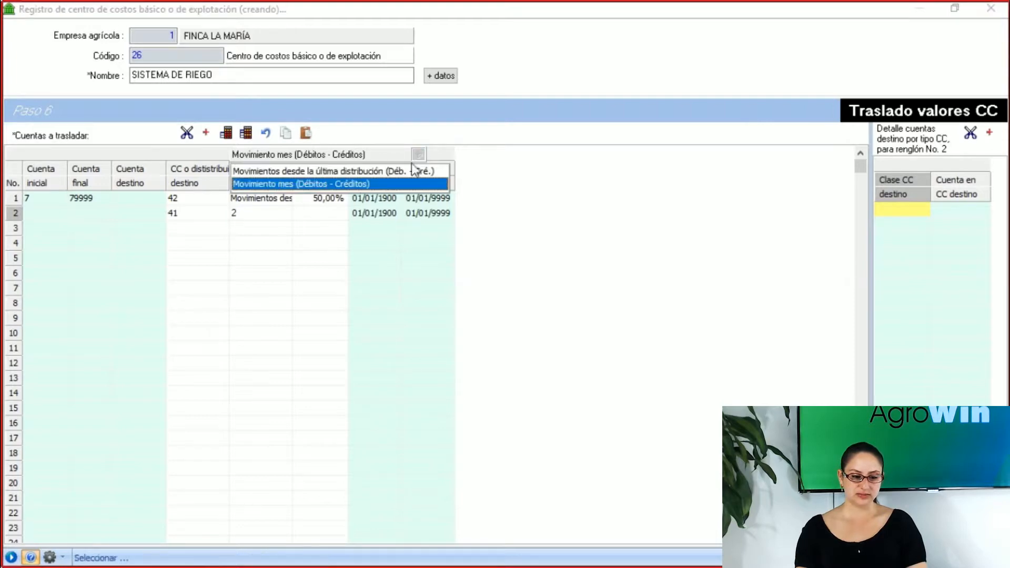
{"action": "left_click", "coordinate": [316, 175]}
Step: Review the percentages and destination distributors of both transfer rows, and narrow the destination distributor column slightly
{"action": "left_click", "coordinate": [318, 213]}
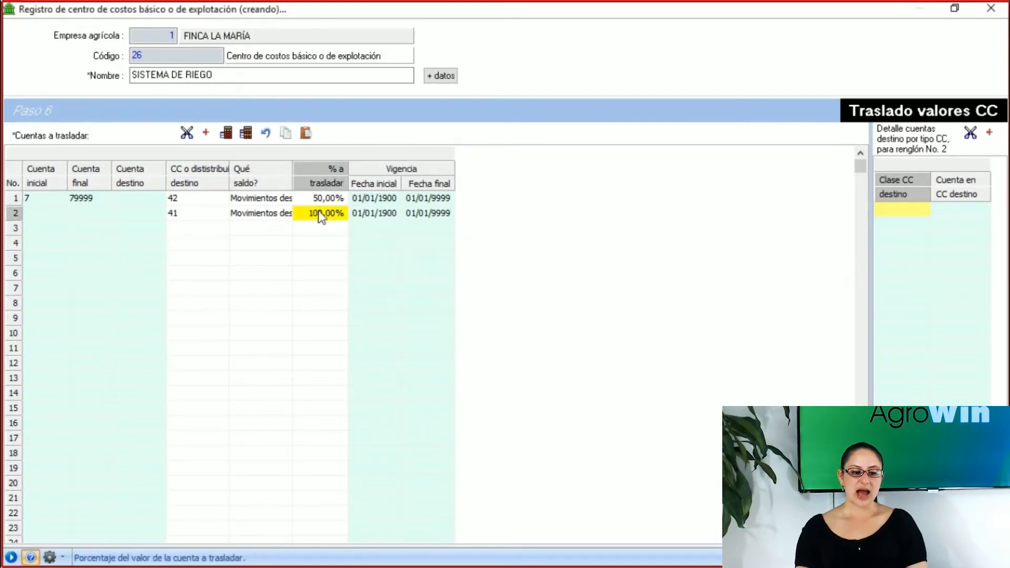
{"action": "left_click", "coordinate": [334, 200]}
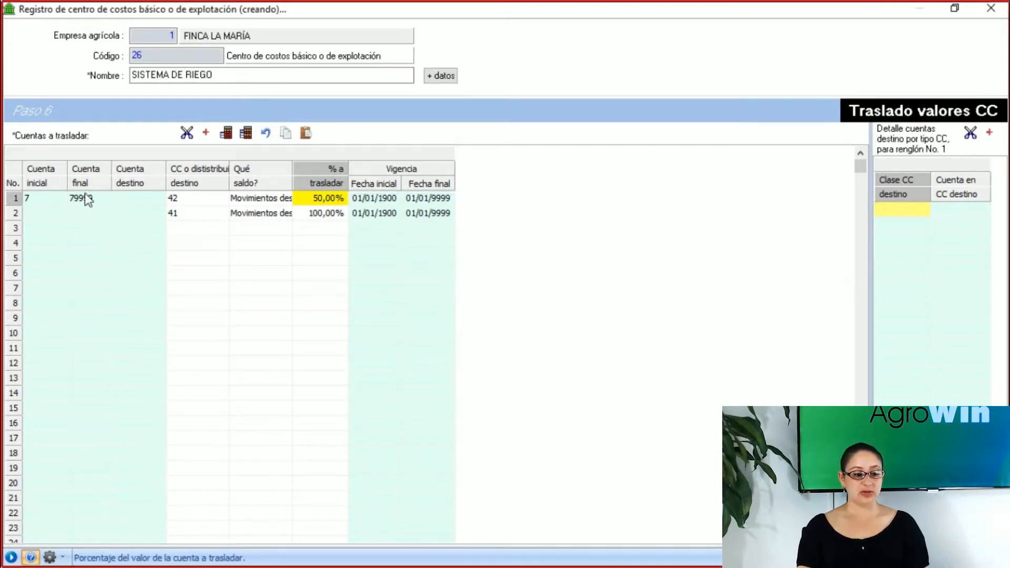
{"action": "left_click", "coordinate": [171, 207]}
{"action": "left_click", "coordinate": [214, 197]}
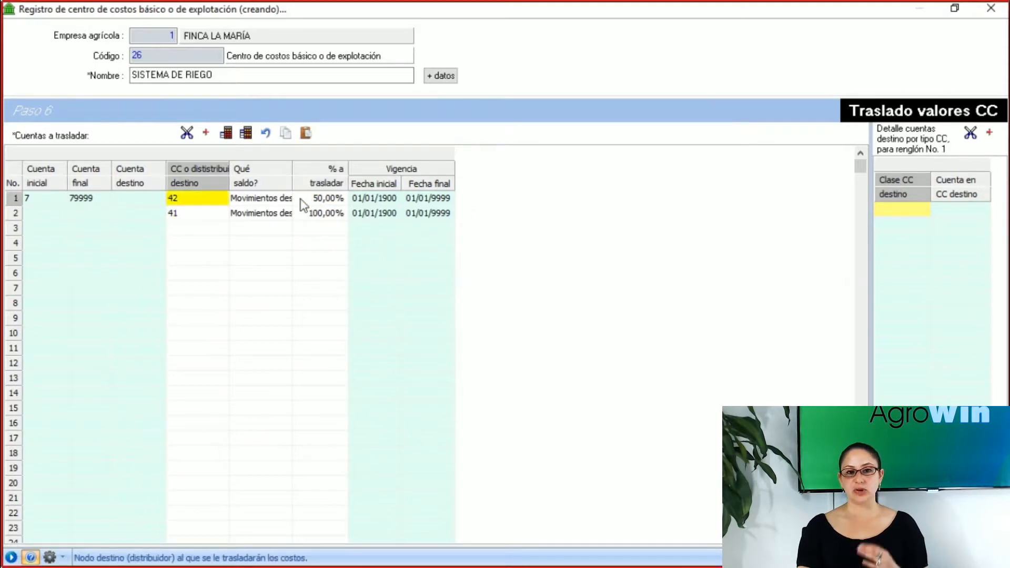
{"action": "left_click", "coordinate": [213, 218]}
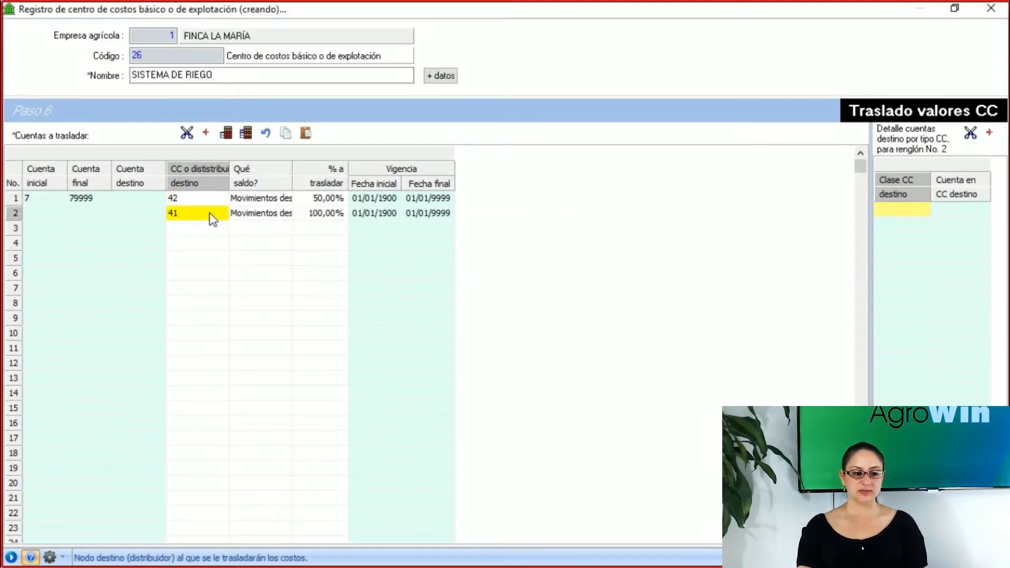
{"action": "left_click", "coordinate": [247, 216]}
{"action": "left_click", "coordinate": [200, 214]}
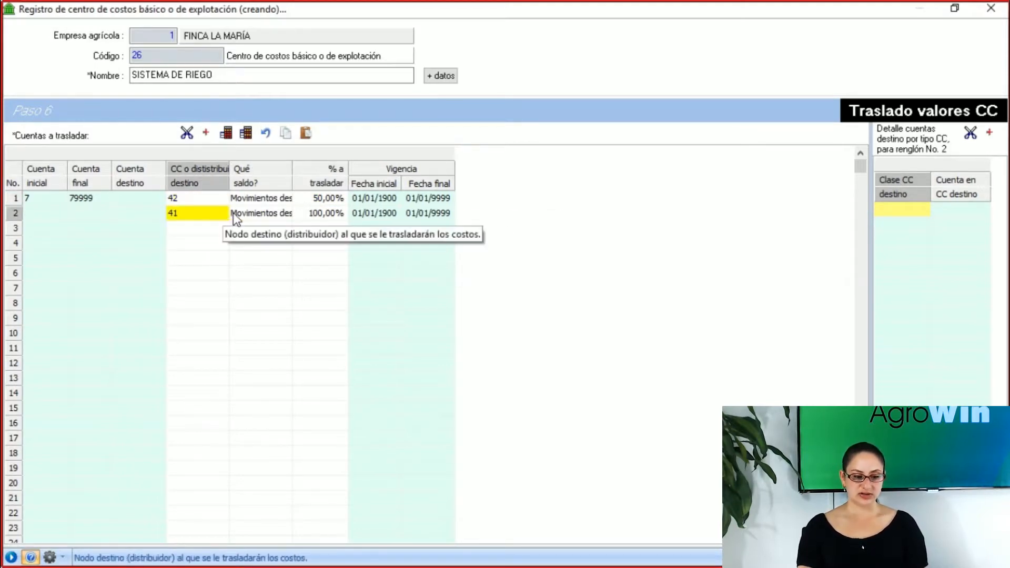
{"action": "left_click", "coordinate": [236, 217]}
{"action": "left_click_drag", "start_coordinate": [229, 170], "coordinate": [213, 170]}
{"action": "left_click", "coordinate": [185, 216]}
{"action": "left_click", "coordinate": [229, 214]}
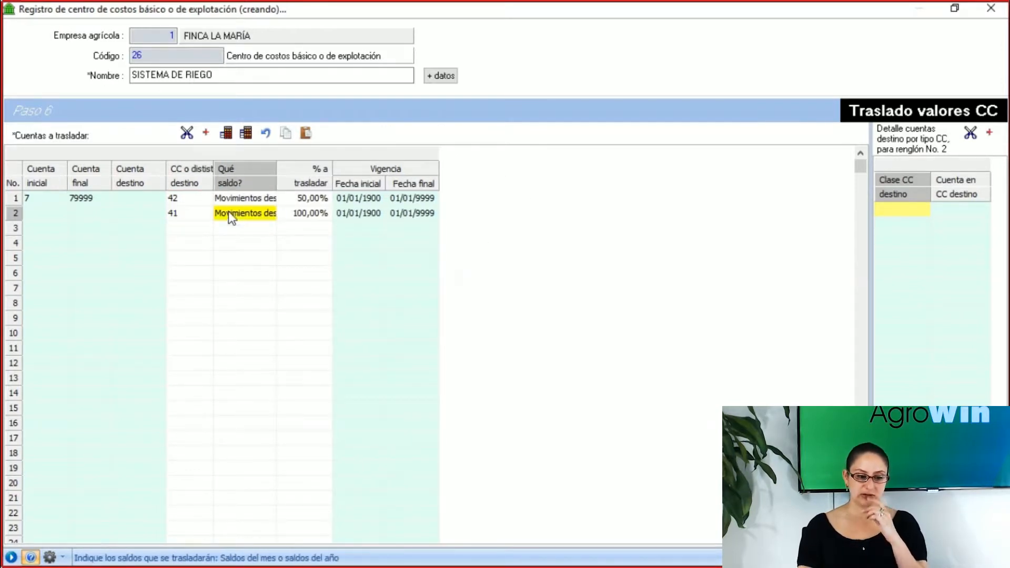
Step: Set the second row's percentage to transfer to 50%
{"action": "left_click", "coordinate": [295, 214]}
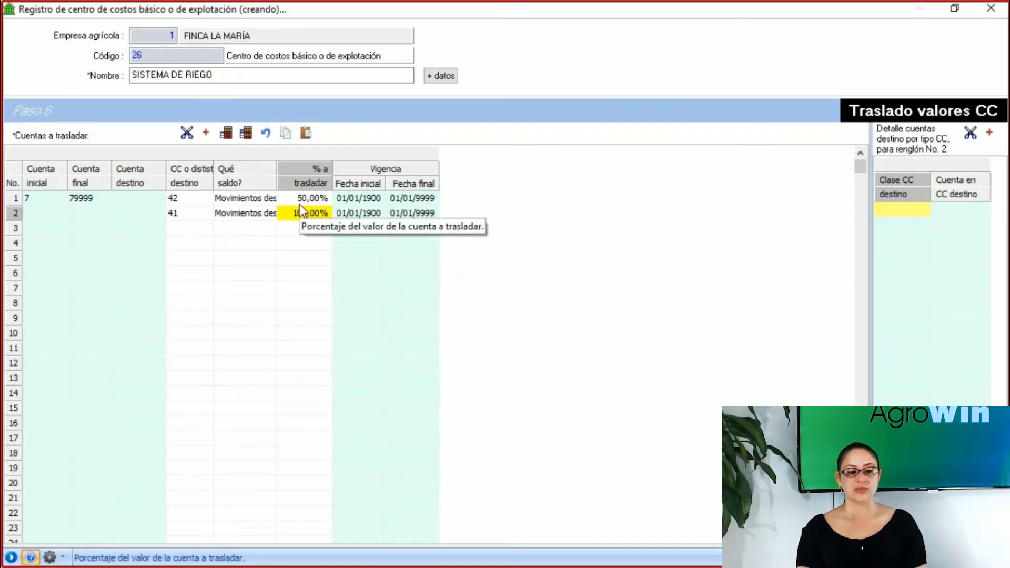
{"action": "left_click", "coordinate": [301, 210]}
{"action": "type", "text": "50"}
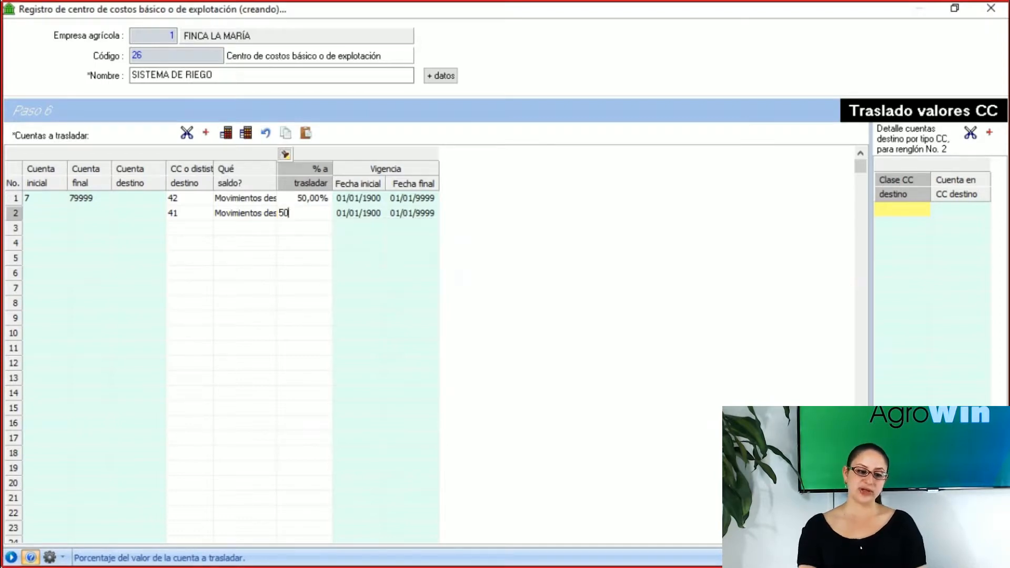
{"action": "left_click", "coordinate": [313, 275]}
Step: Compare the percentages to transfer and the destination distributors of the two transfer rows
{"action": "left_click", "coordinate": [322, 198]}
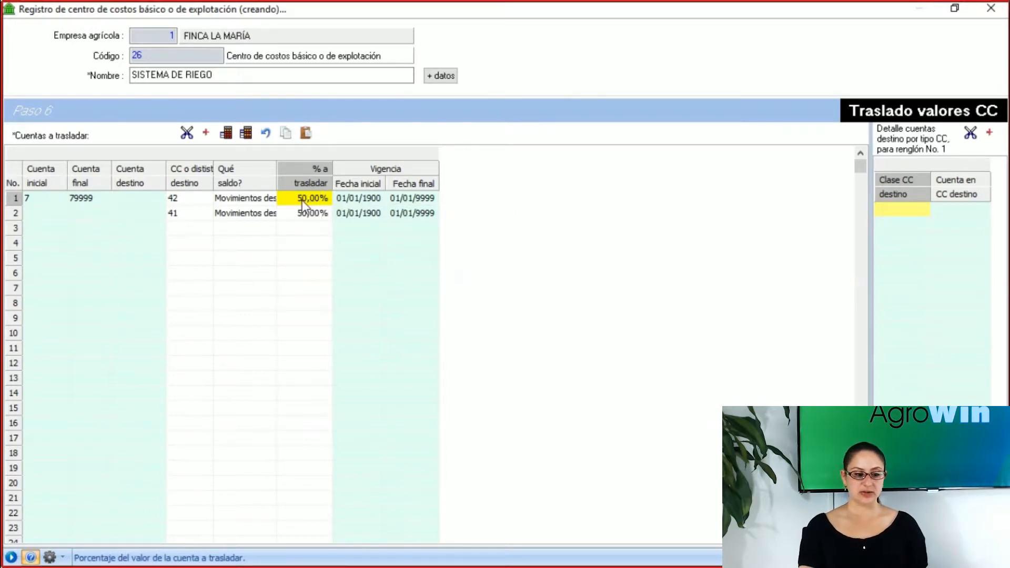
{"action": "left_click", "coordinate": [184, 213]}
{"action": "left_click", "coordinate": [299, 216]}
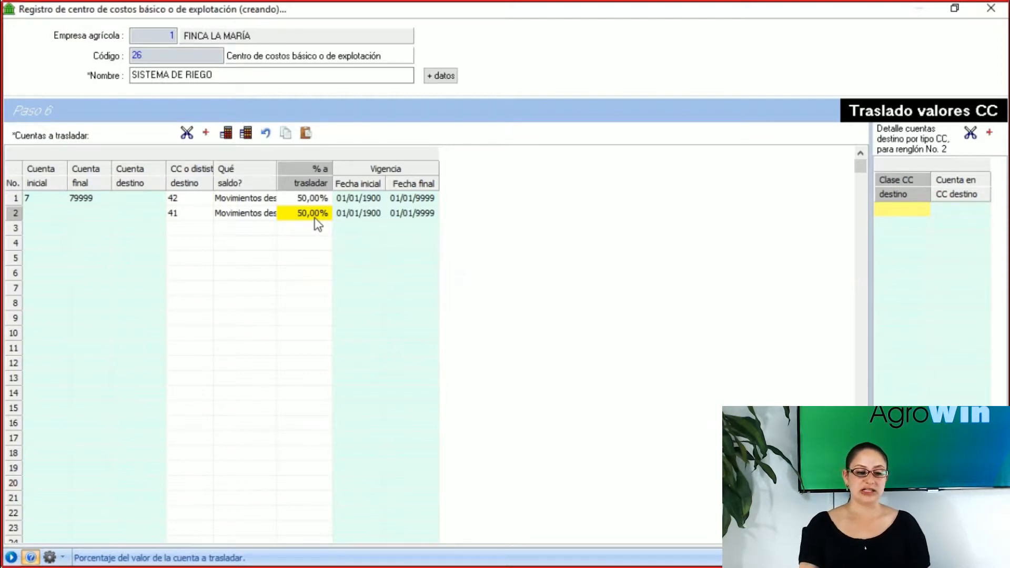
{"action": "left_click", "coordinate": [296, 229]}
{"action": "left_click", "coordinate": [304, 213]}
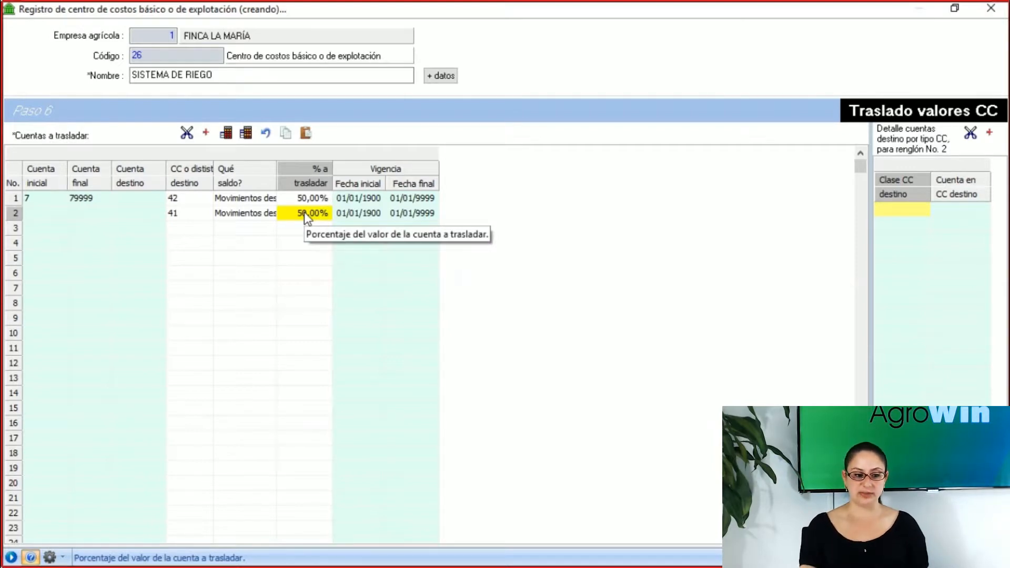
{"action": "left_click", "coordinate": [185, 211]}
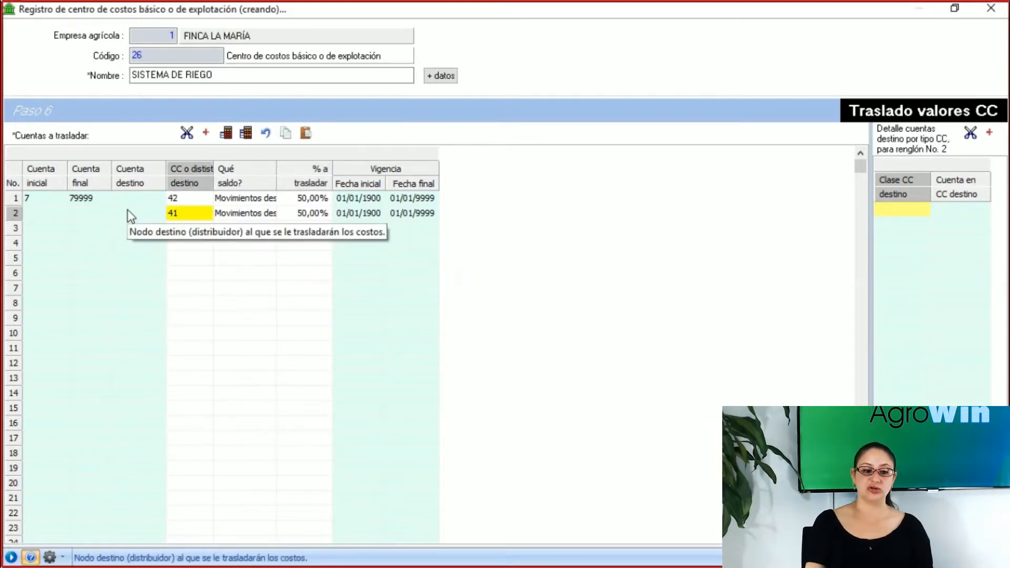
{"action": "left_click", "coordinate": [300, 226]}
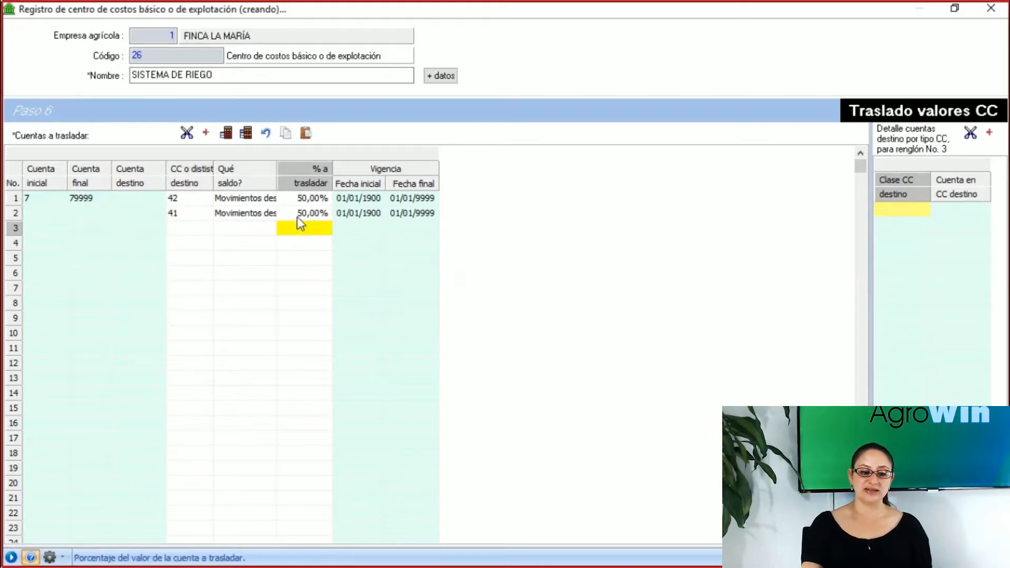
Step: Set the second row's percentage to transfer to 100% and check it against the first row's percentage
{"action": "left_click", "coordinate": [298, 215]}
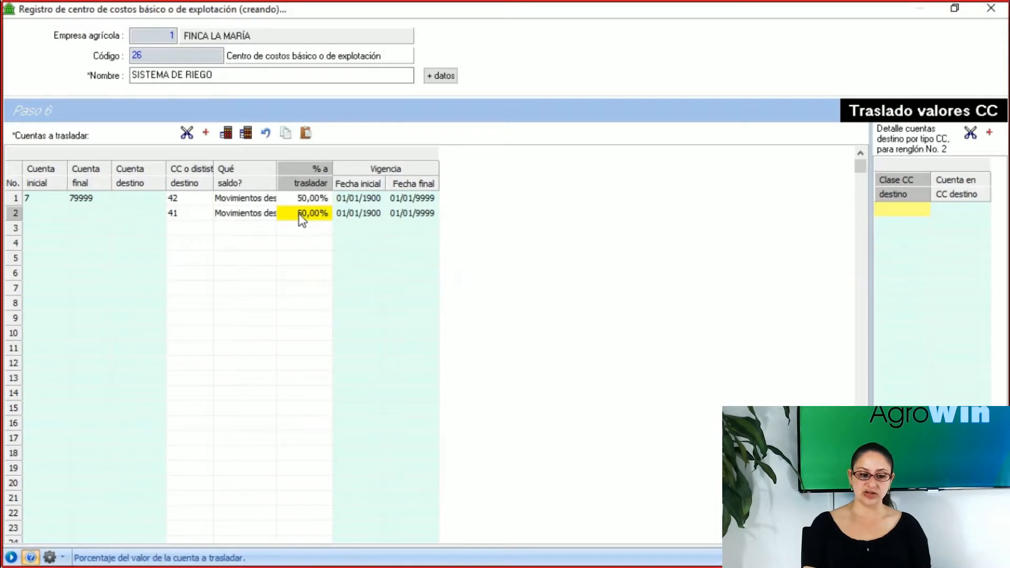
{"action": "type", "text": "100"}
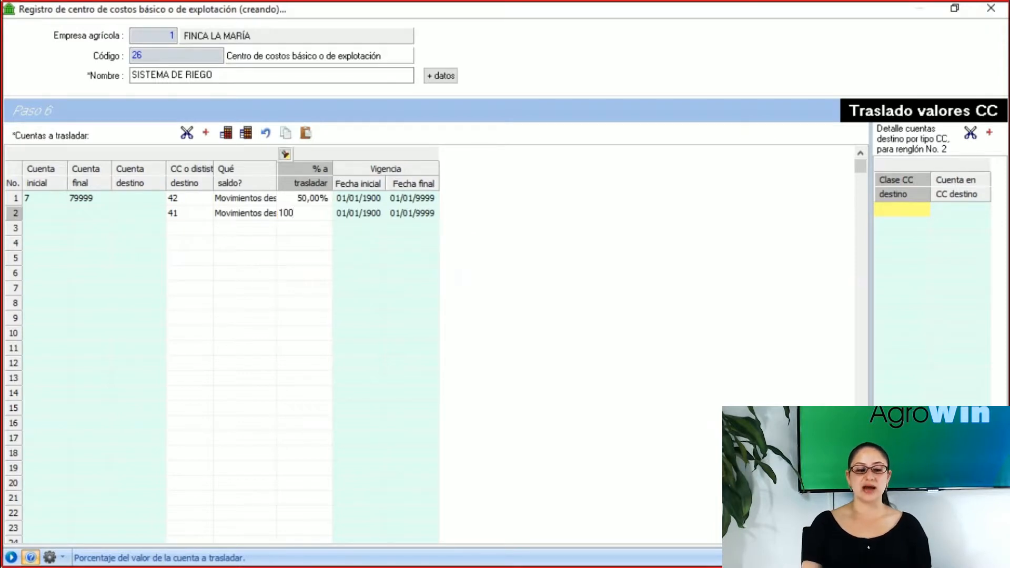
{"action": "left_click", "coordinate": [235, 293]}
{"action": "left_click", "coordinate": [317, 216]}
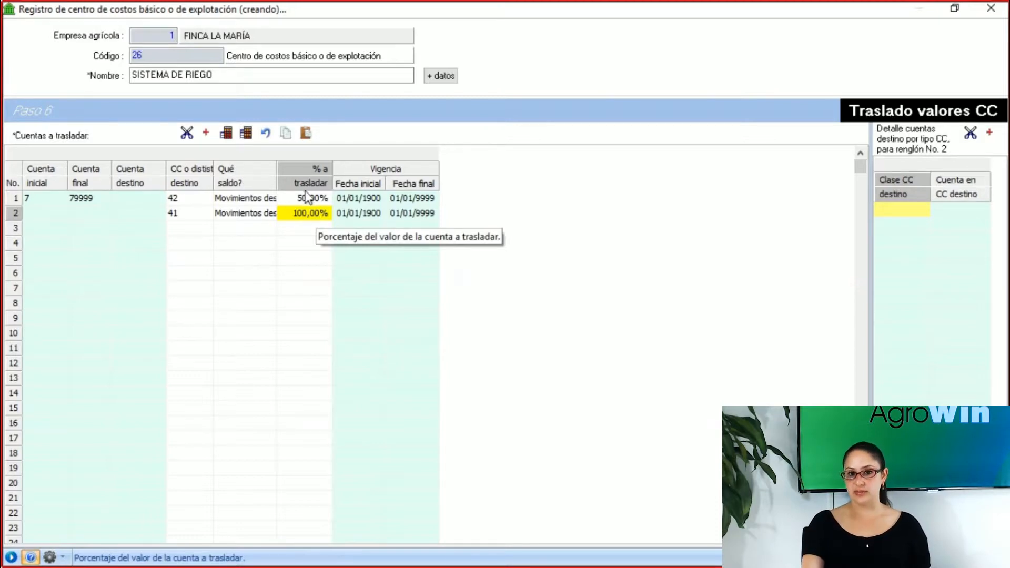
{"action": "left_click", "coordinate": [305, 196]}
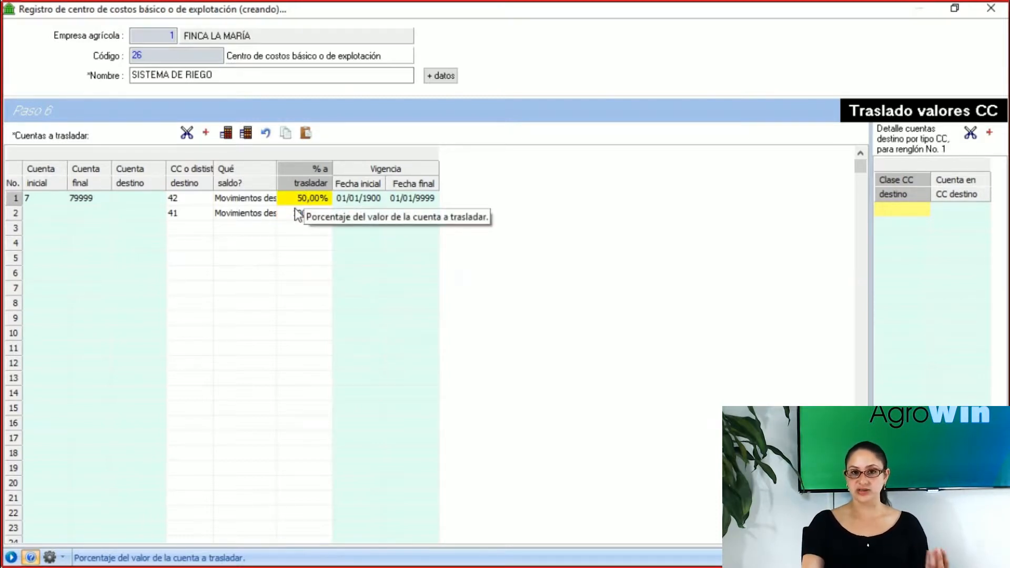
Step: Compare the percentages to transfer and the destination distributors of the two rows against the account range
{"action": "left_click", "coordinate": [246, 227]}
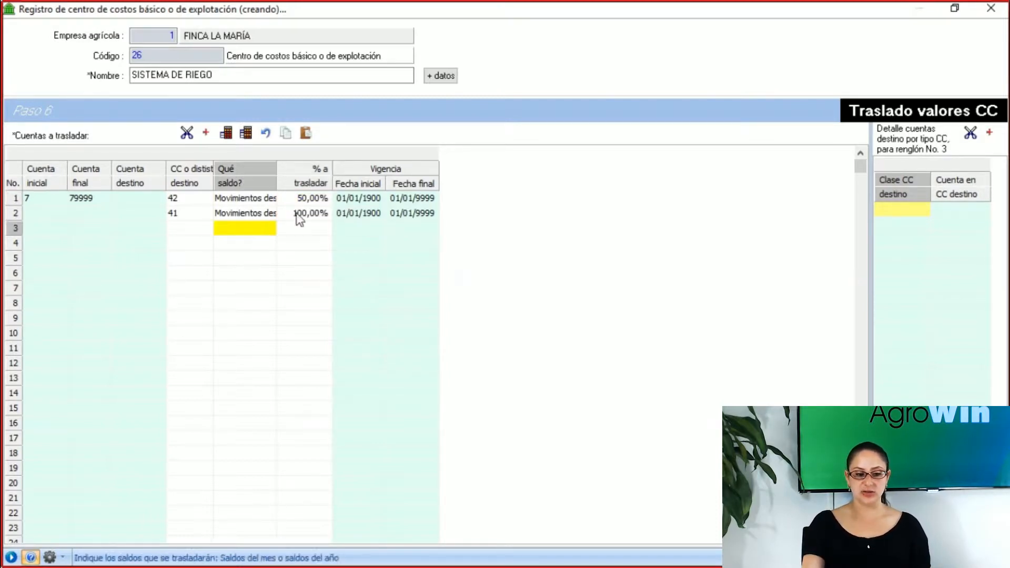
{"action": "left_click", "coordinate": [306, 198]}
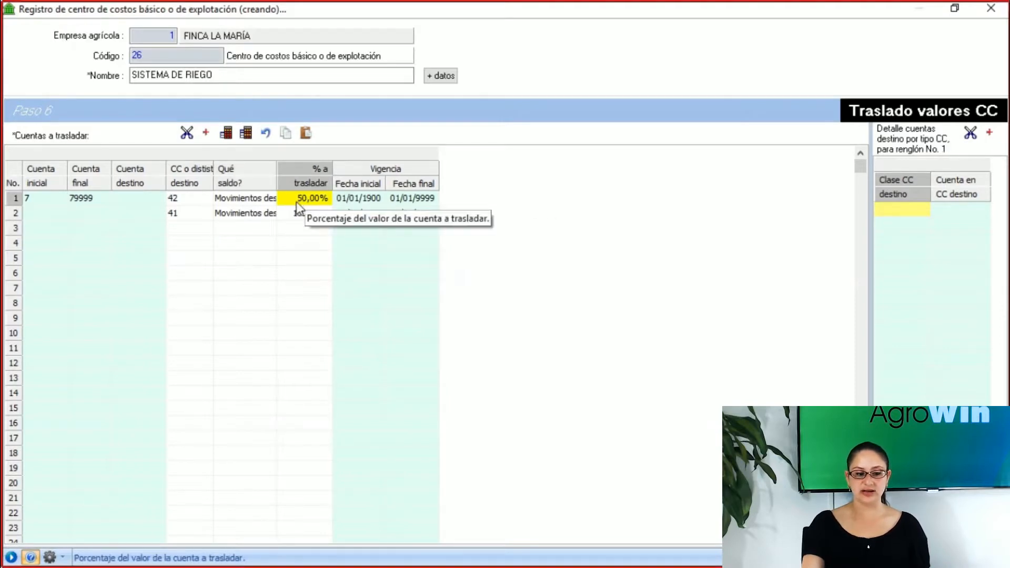
{"action": "left_click", "coordinate": [198, 215]}
{"action": "left_click", "coordinate": [323, 214]}
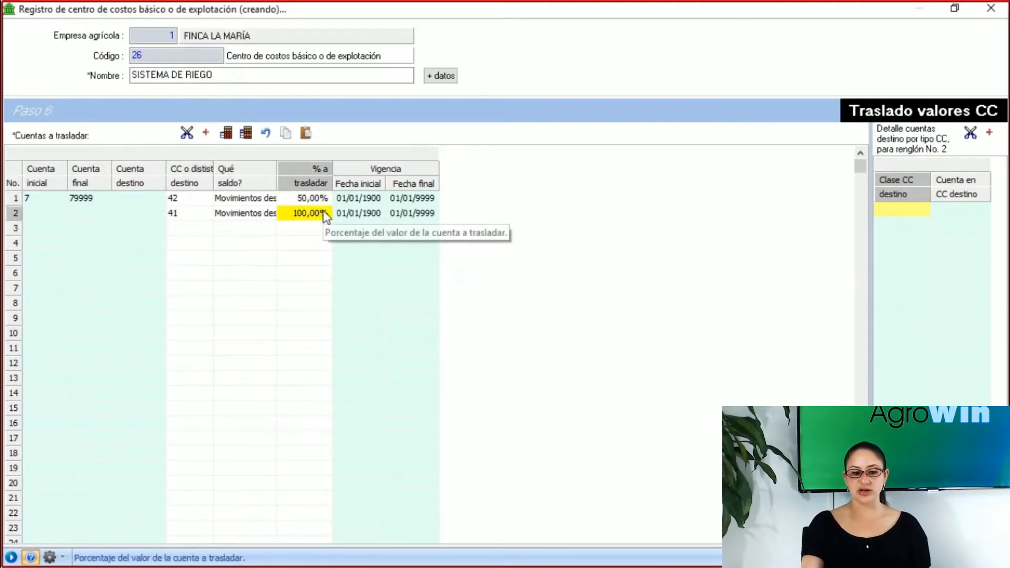
{"action": "left_click", "coordinate": [181, 217]}
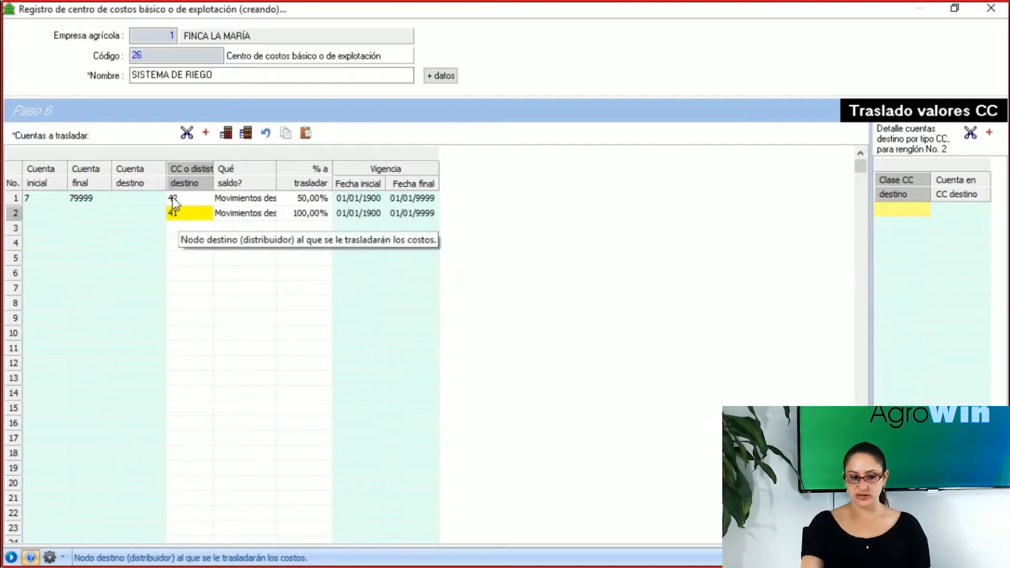
{"action": "left_click", "coordinate": [42, 213]}
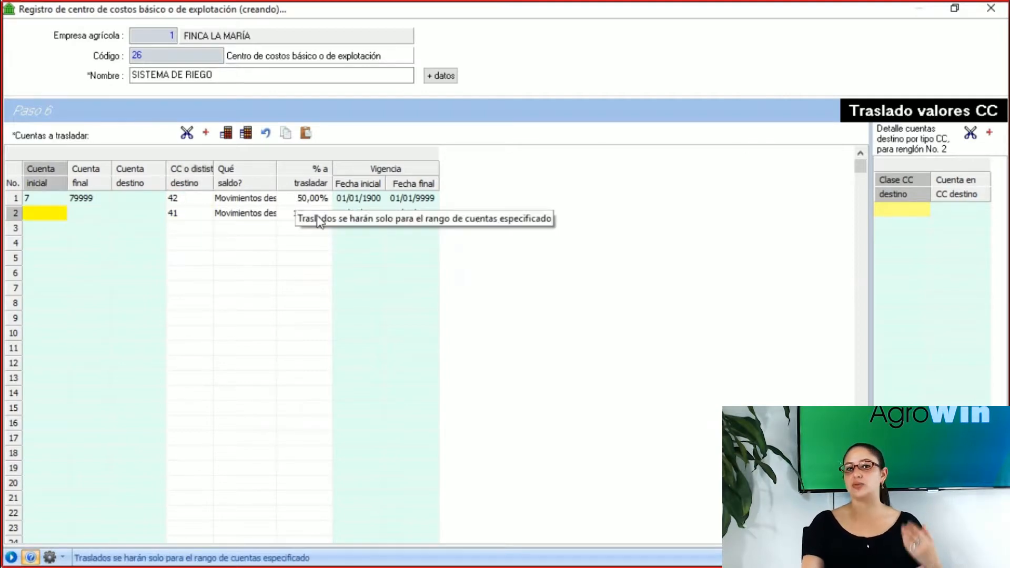
{"action": "left_click", "coordinate": [309, 259]}
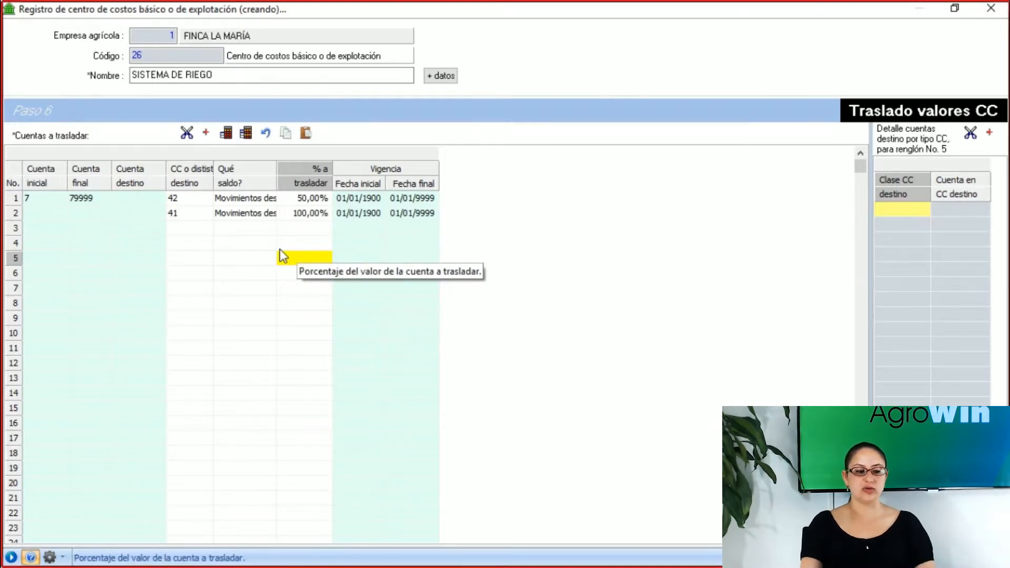
Step: Delete the second transfer row and set the remaining row's percentage to transfer to 100%
{"action": "left_click", "coordinate": [188, 213]}
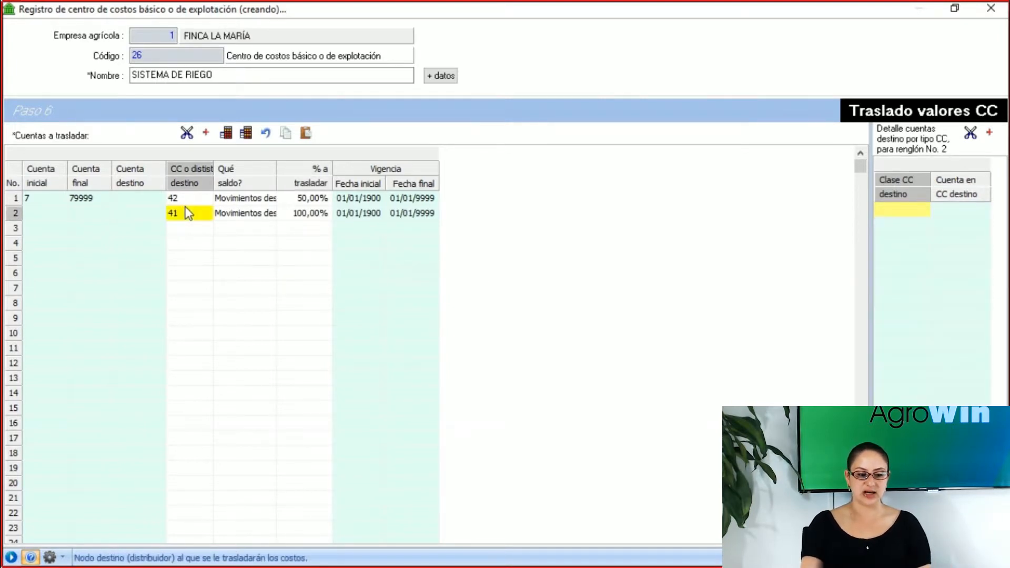
{"action": "left_click", "coordinate": [187, 132]}
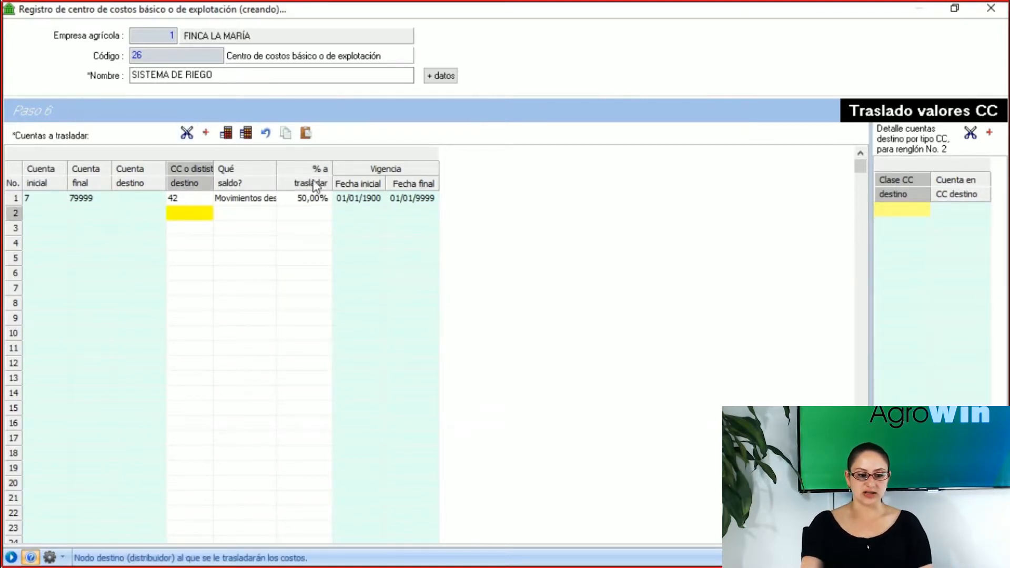
{"action": "left_click", "coordinate": [314, 197]}
{"action": "type", "text": "100"}
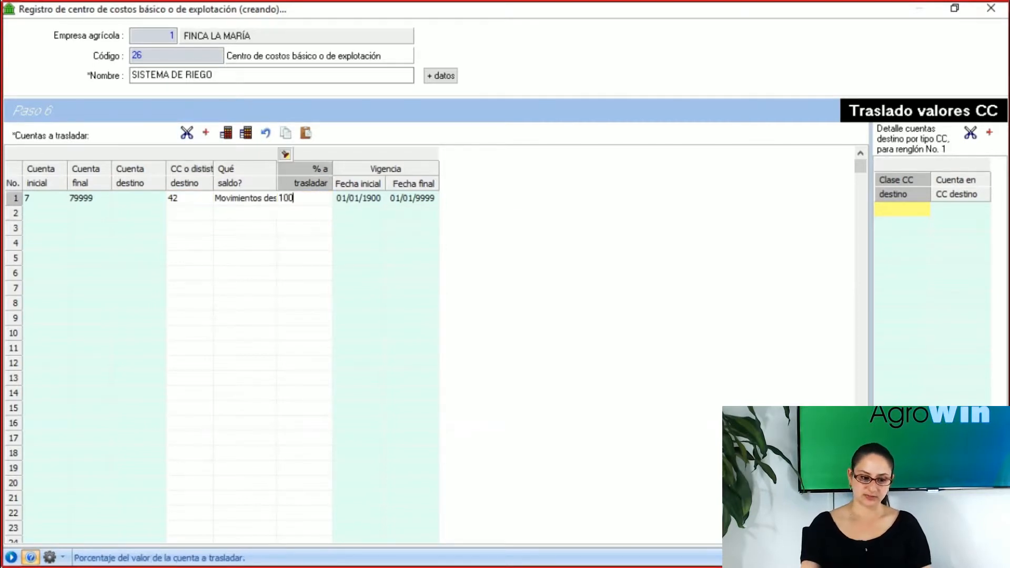
{"action": "left_click", "coordinate": [301, 226]}
Step: Review the initial and final validity dates of the transfer row
{"action": "left_click", "coordinate": [358, 200]}
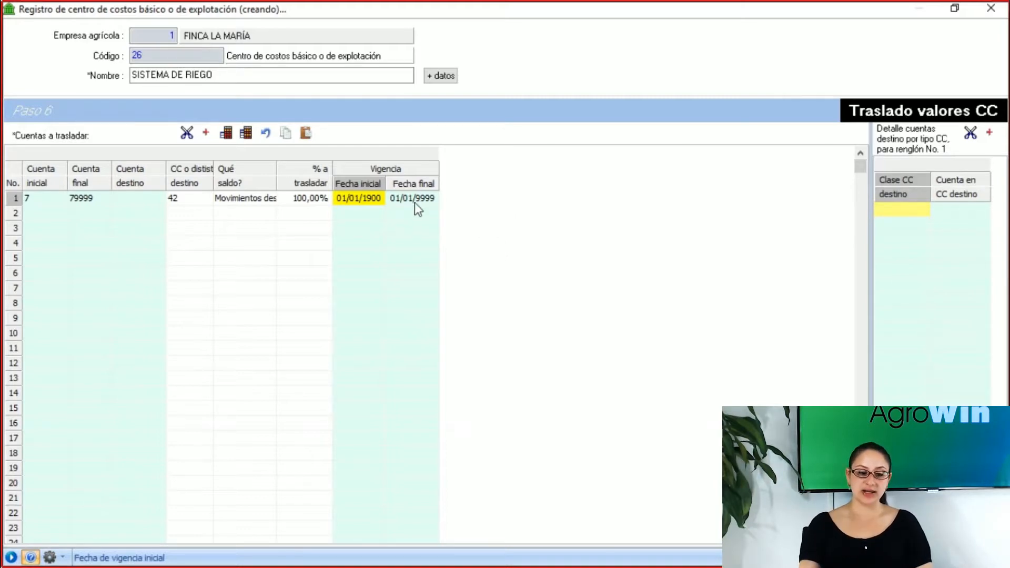
{"action": "left_click", "coordinate": [380, 219]}
{"action": "left_click", "coordinate": [371, 203]}
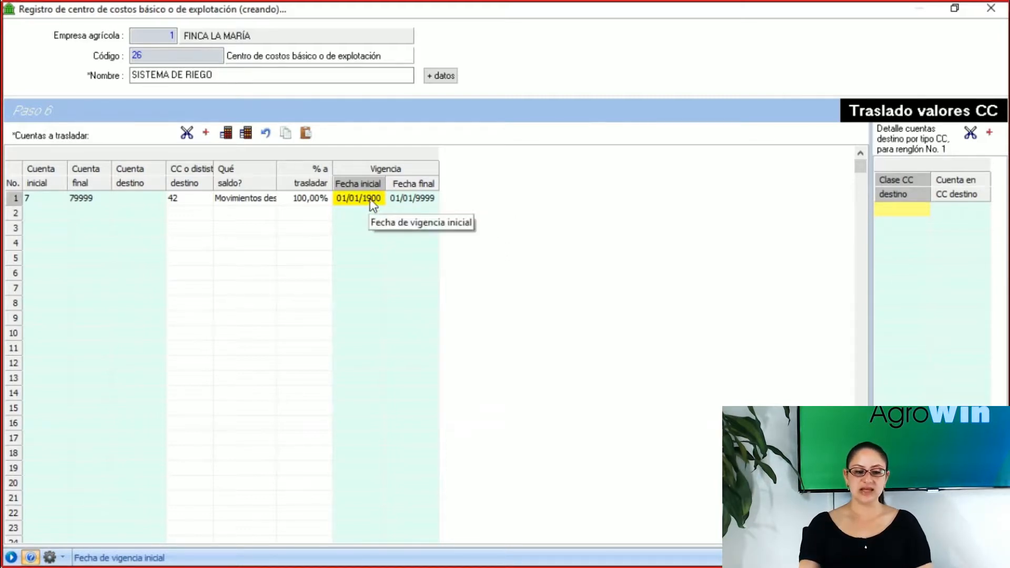
{"action": "left_click", "coordinate": [387, 200]}
{"action": "left_click", "coordinate": [372, 201]}
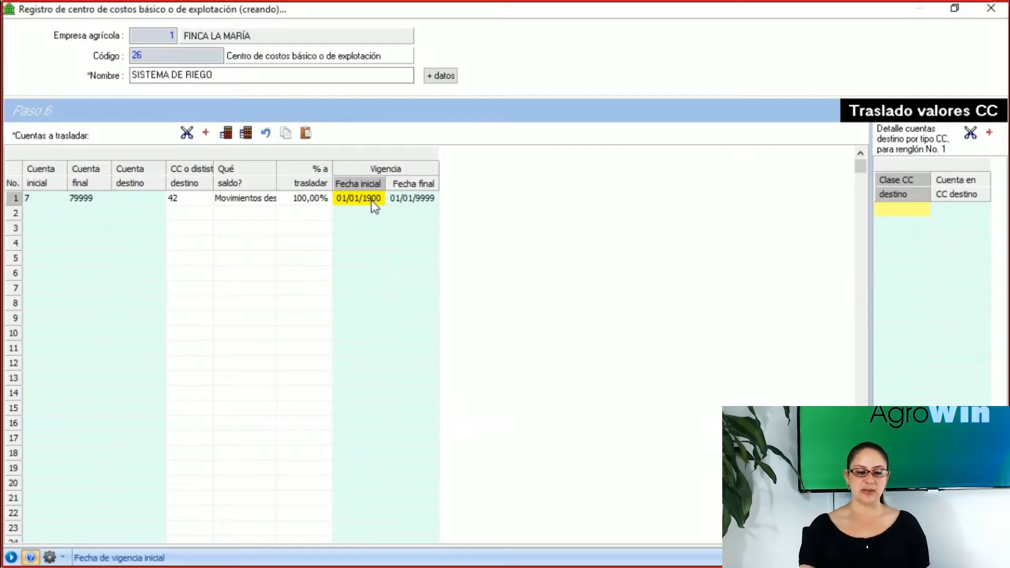
{"action": "left_click", "coordinate": [408, 203]}
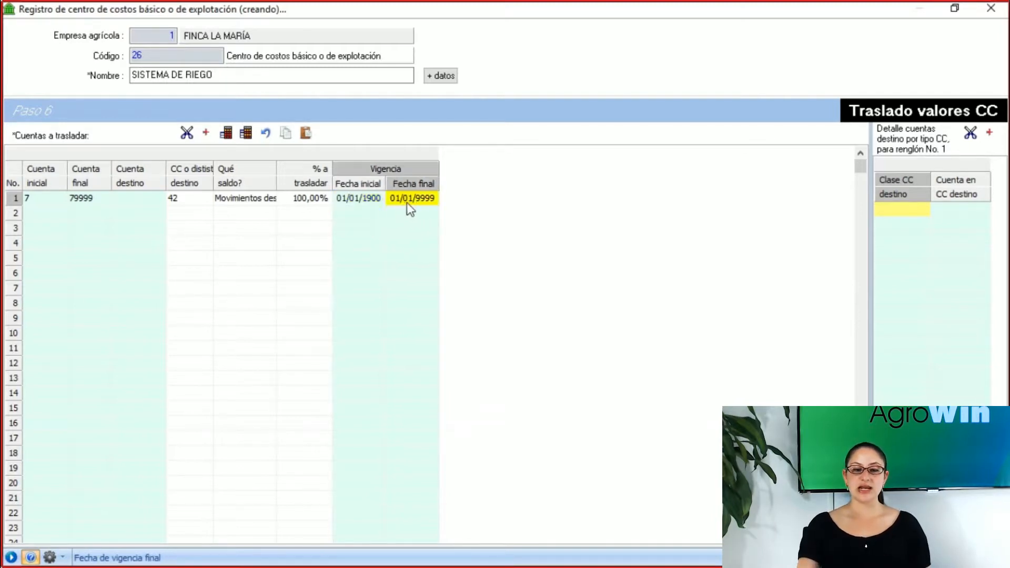
{"action": "left_click", "coordinate": [358, 198]}
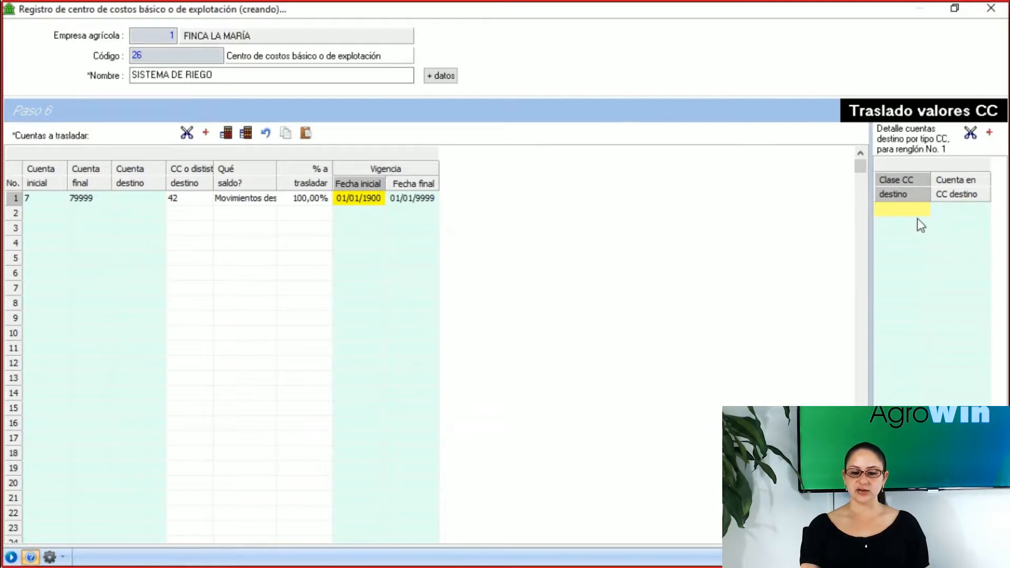
Step: Widen the destination account detail area and examine its class and account columns alongside the row's account range and distributor
{"action": "left_click_drag", "start_coordinate": [870, 211], "coordinate": [753, 207]}
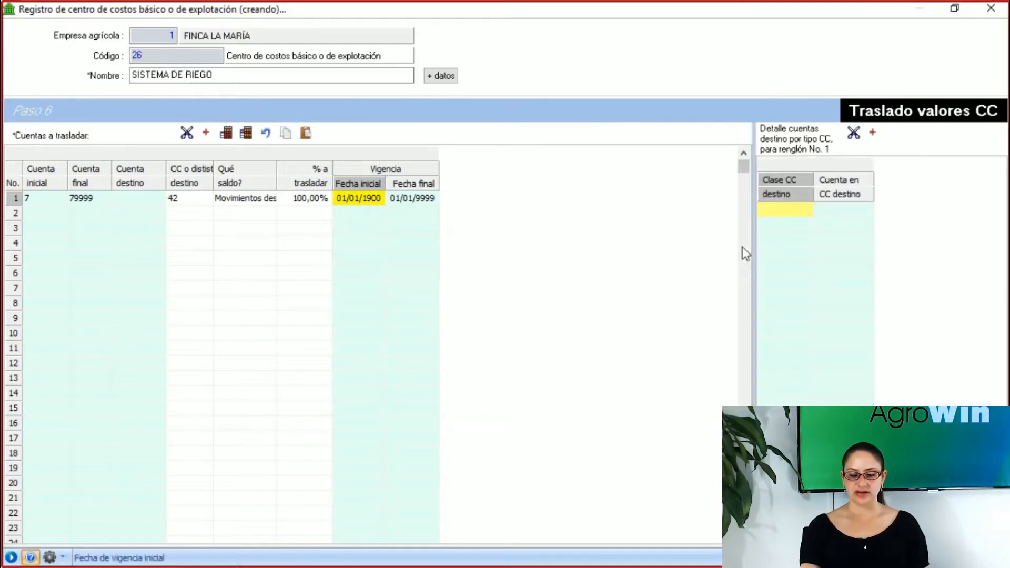
{"action": "left_click", "coordinate": [846, 215]}
{"action": "left_click", "coordinate": [806, 213]}
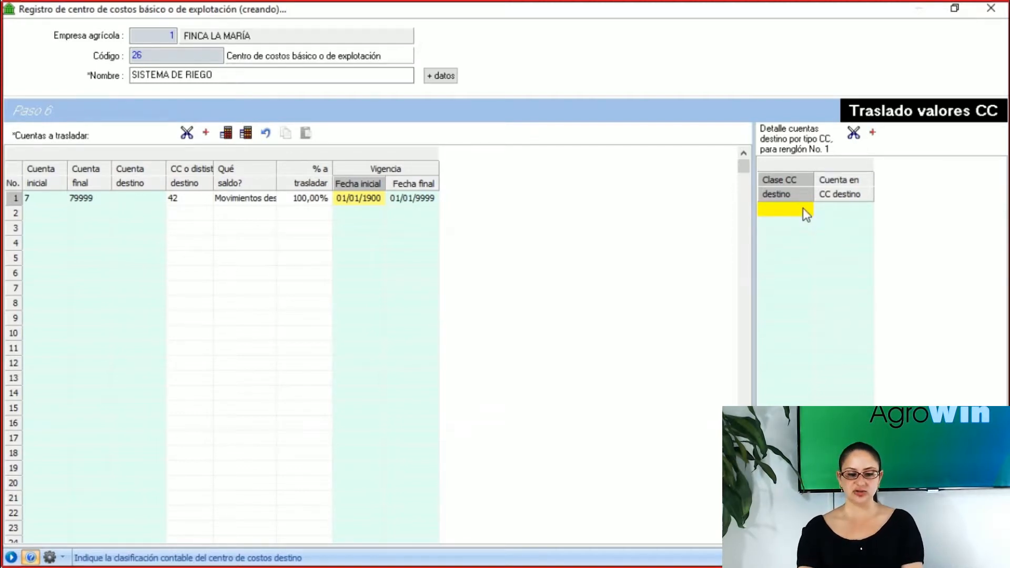
{"action": "left_click", "coordinate": [829, 212]}
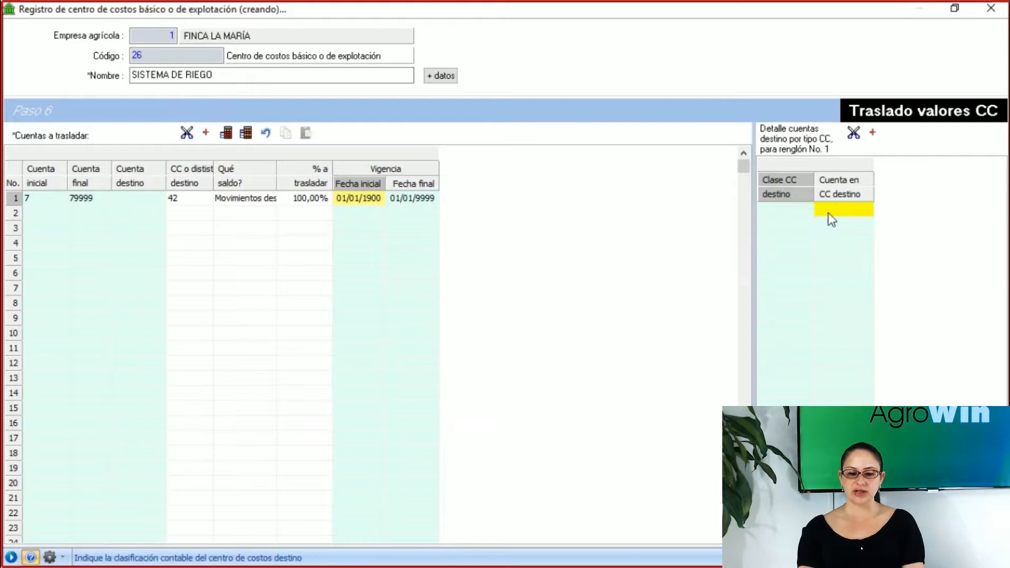
{"action": "left_click", "coordinate": [797, 207]}
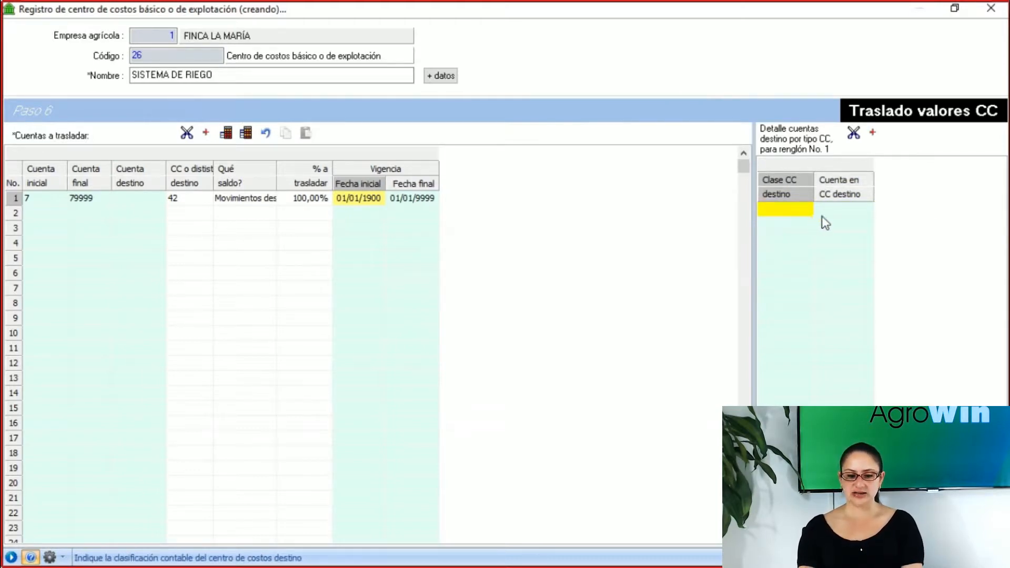
{"action": "left_click", "coordinate": [826, 213]}
{"action": "left_click", "coordinate": [794, 210]}
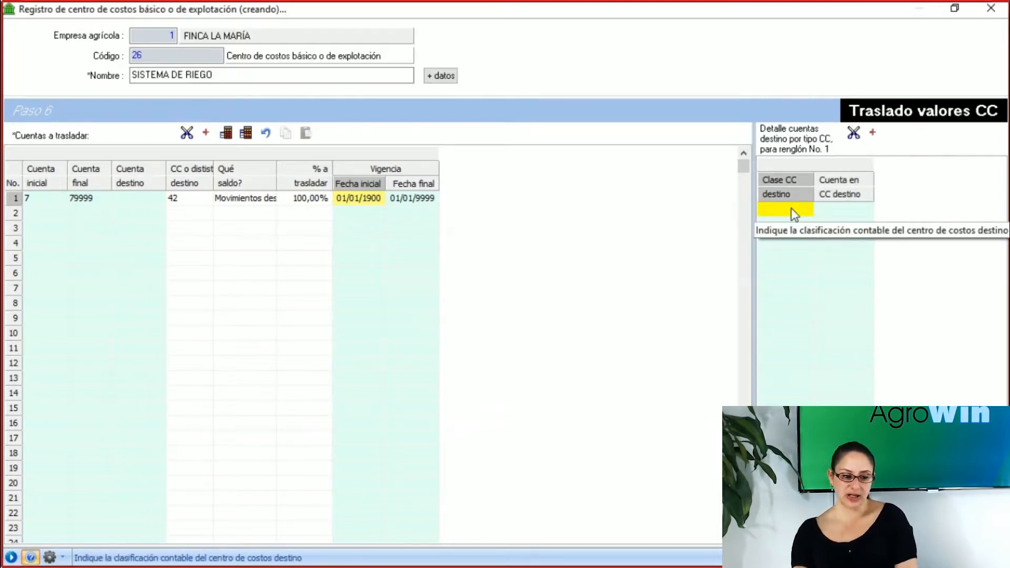
{"action": "left_click", "coordinate": [78, 203]}
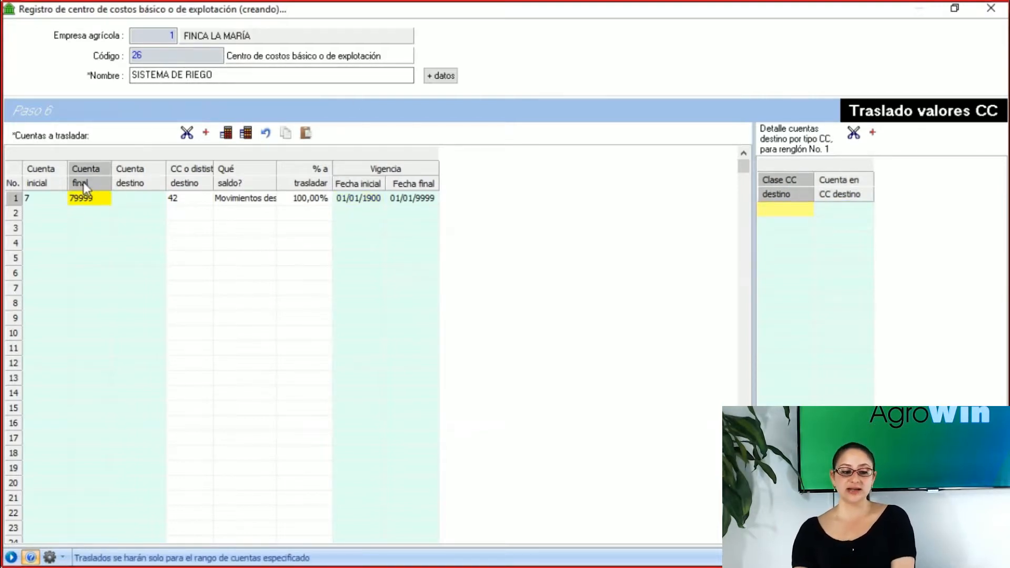
{"action": "left_click", "coordinate": [196, 203]}
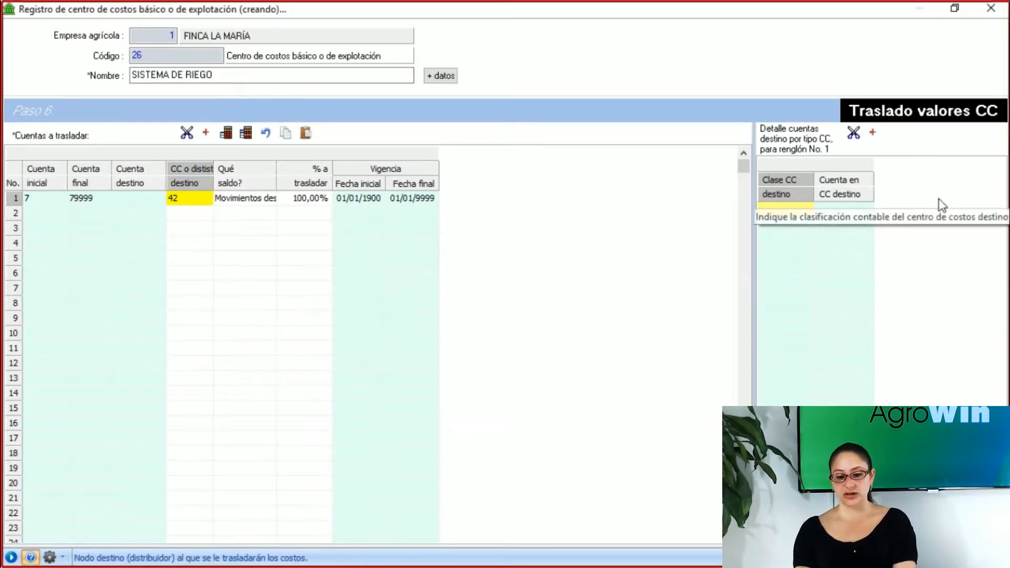
Step: Set the destination cost centre class to Gastos in the first detail line of the transfer row
{"action": "left_click", "coordinate": [795, 213]}
{"action": "left_click", "coordinate": [793, 209]}
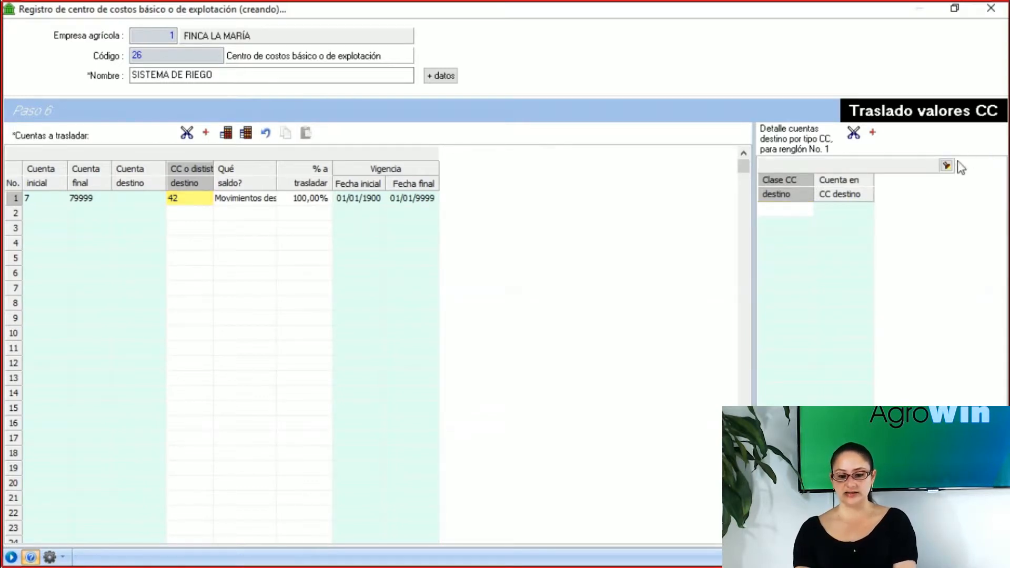
{"action": "left_click", "coordinate": [948, 166]}
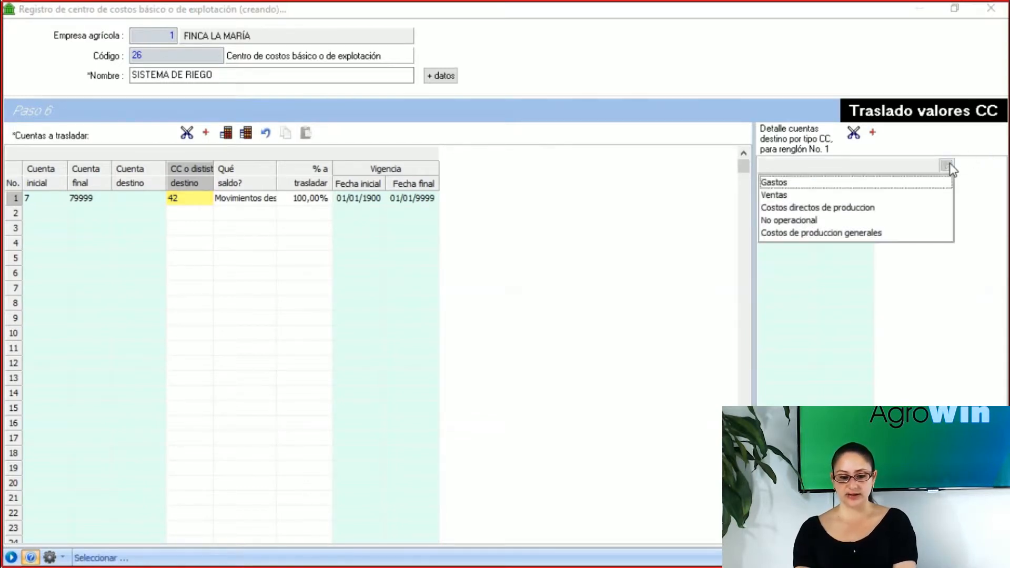
{"action": "left_click", "coordinate": [778, 185]}
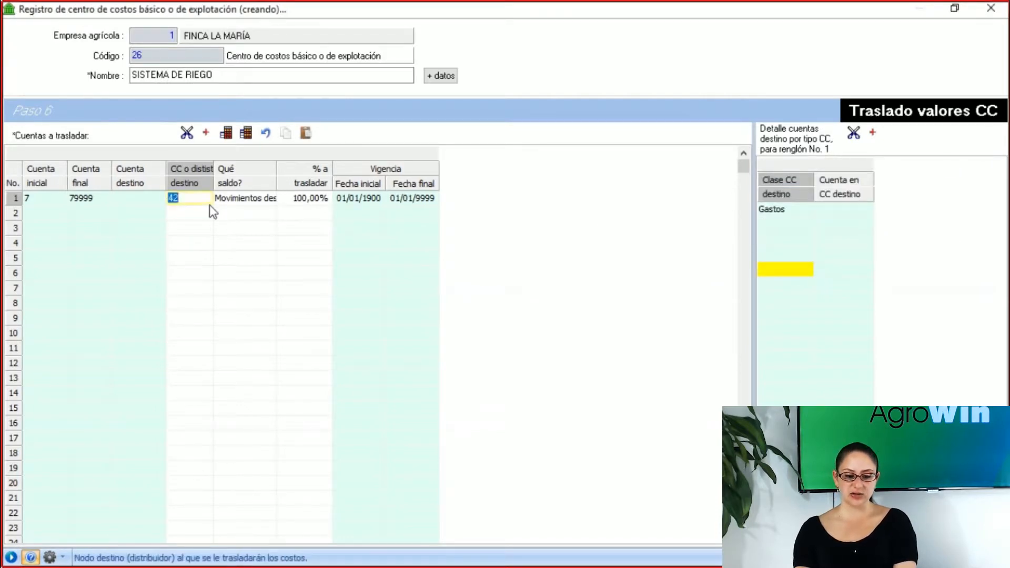
Step: Assign account 519595 (Otros) as the destination account for the Gastos class
{"action": "left_click", "coordinate": [847, 211]}
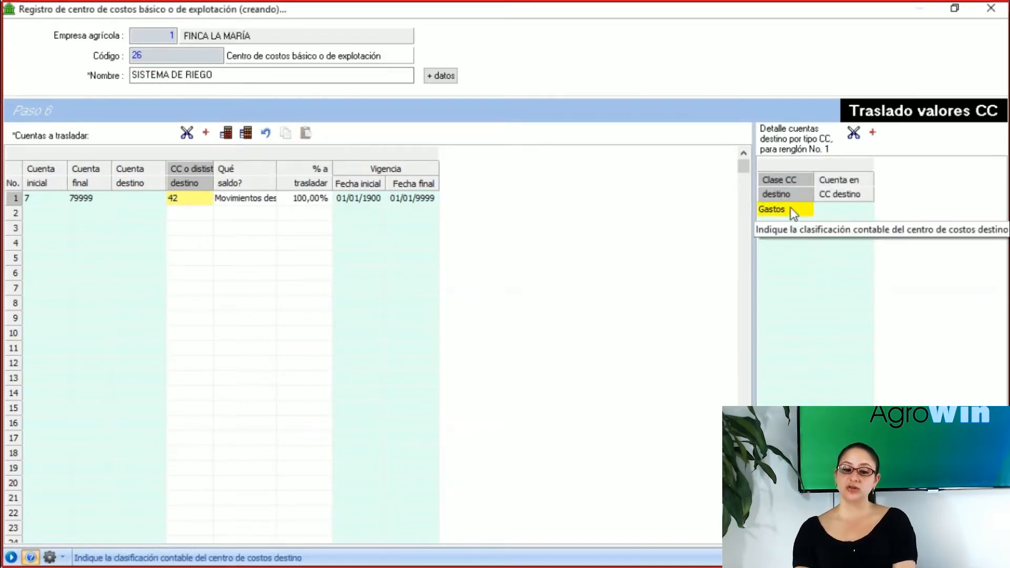
{"action": "left_click", "coordinate": [828, 214]}
{"action": "left_click", "coordinate": [846, 214]}
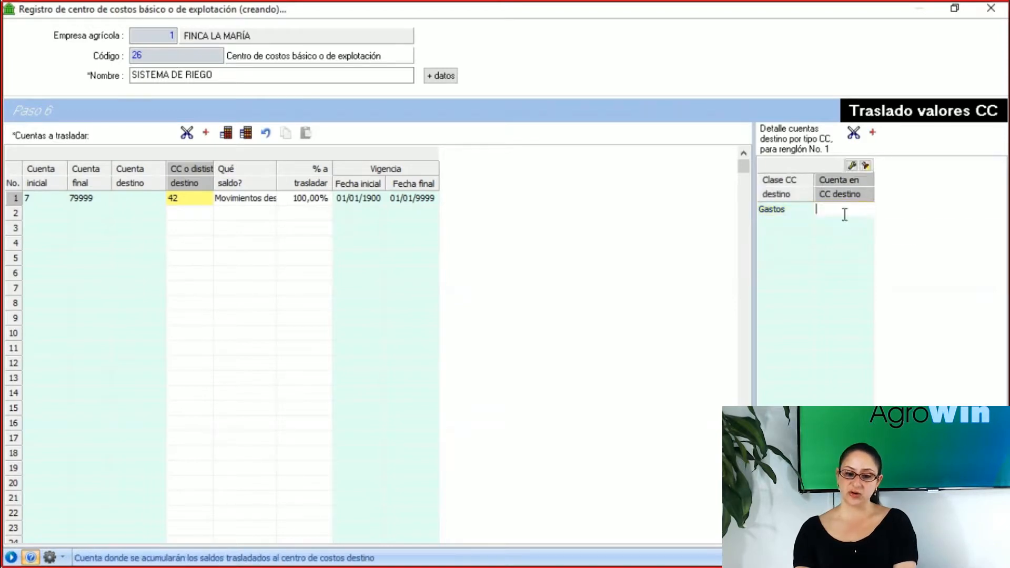
{"action": "left_click", "coordinate": [866, 168]}
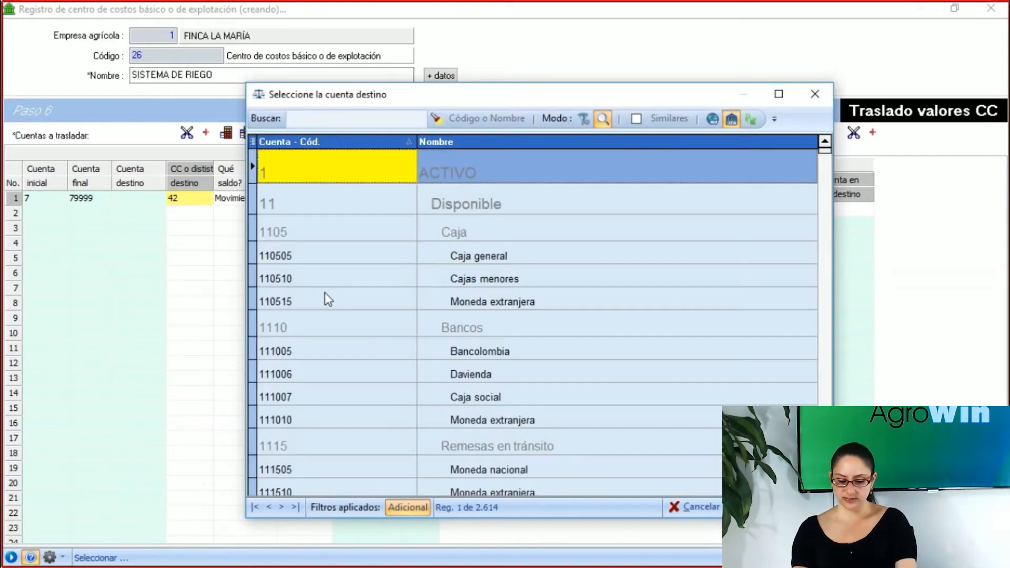
{"action": "left_click", "coordinate": [329, 299]}
{"action": "type", "text": "519595"}
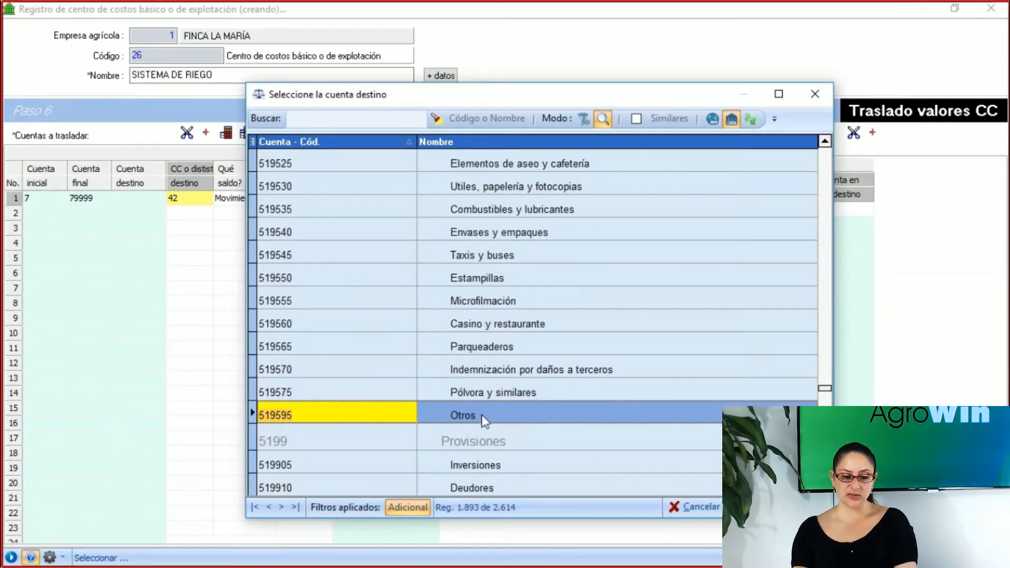
{"action": "double_click", "coordinate": [481, 415]}
{"action": "left_click", "coordinate": [827, 264]}
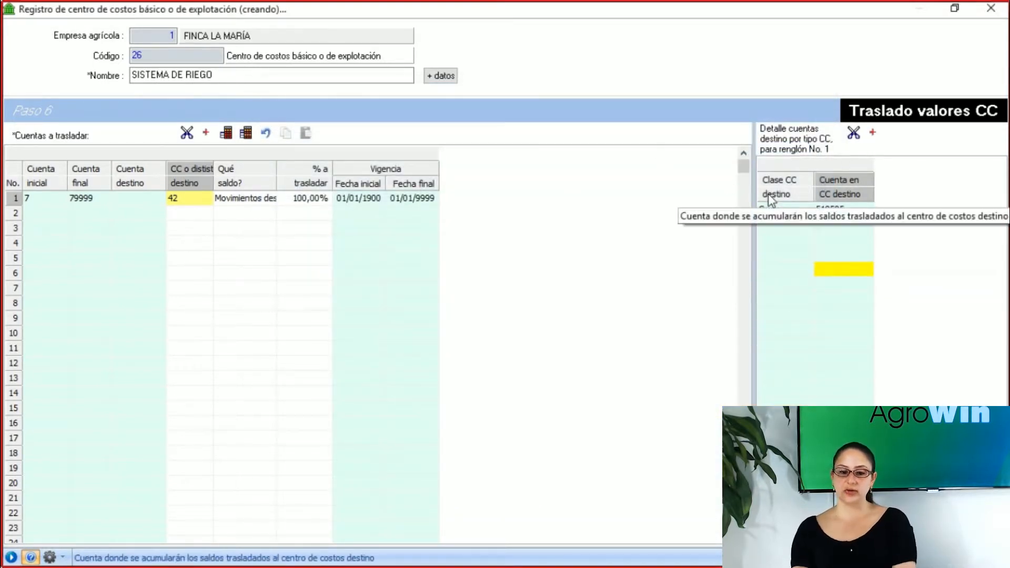
Step: Delete the Gastos detail line with account 519595 from the destination account details
{"action": "left_click", "coordinate": [836, 213]}
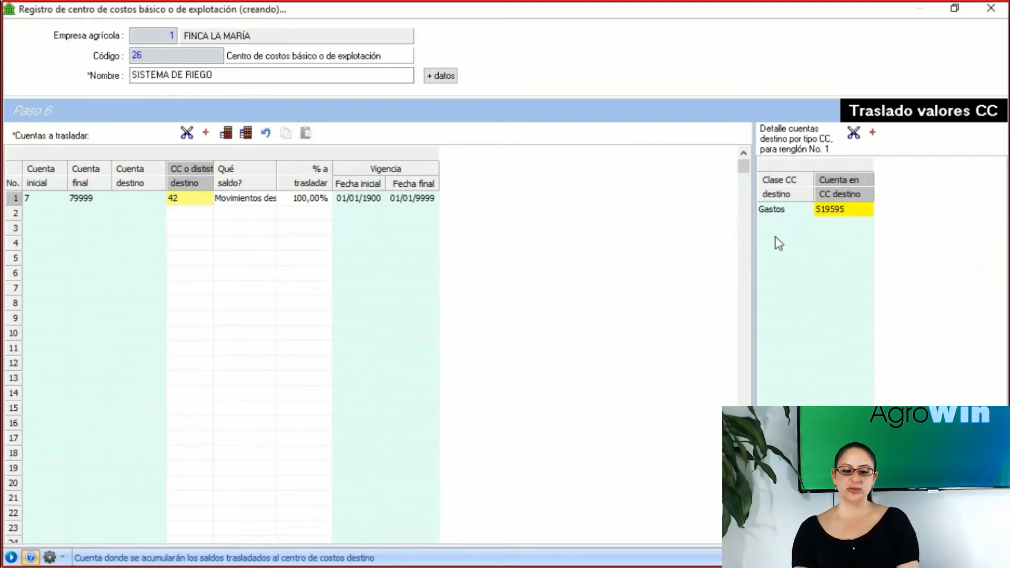
{"action": "left_click", "coordinate": [778, 211]}
{"action": "left_click", "coordinate": [854, 132]}
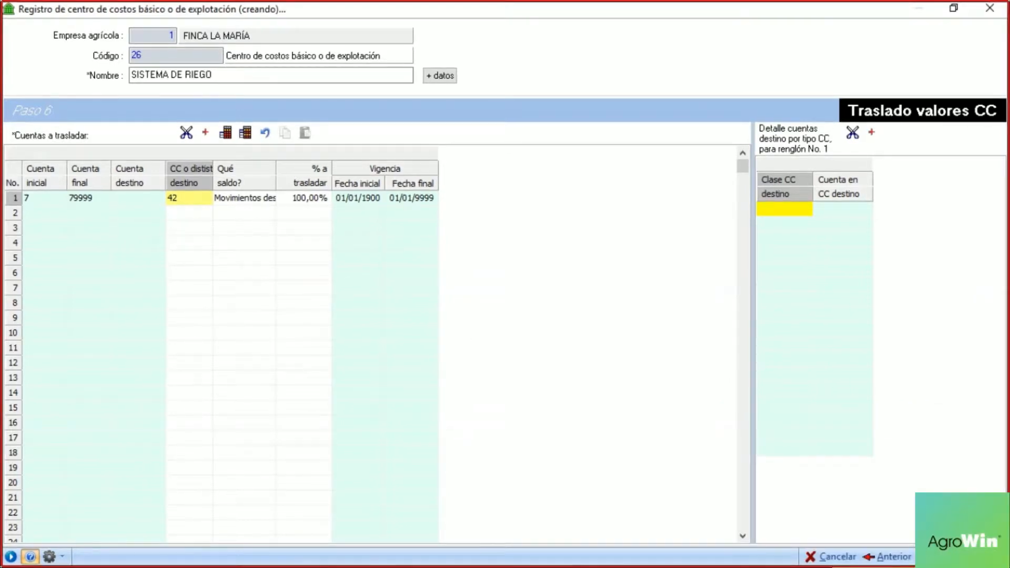
Step: Finish registering the SISTEMA DE RIEGO cost centre with the default validity dates and select it under AUXILIARES DE PRODUCCIÓN
{"action": "left_click", "coordinate": [943, 557]}
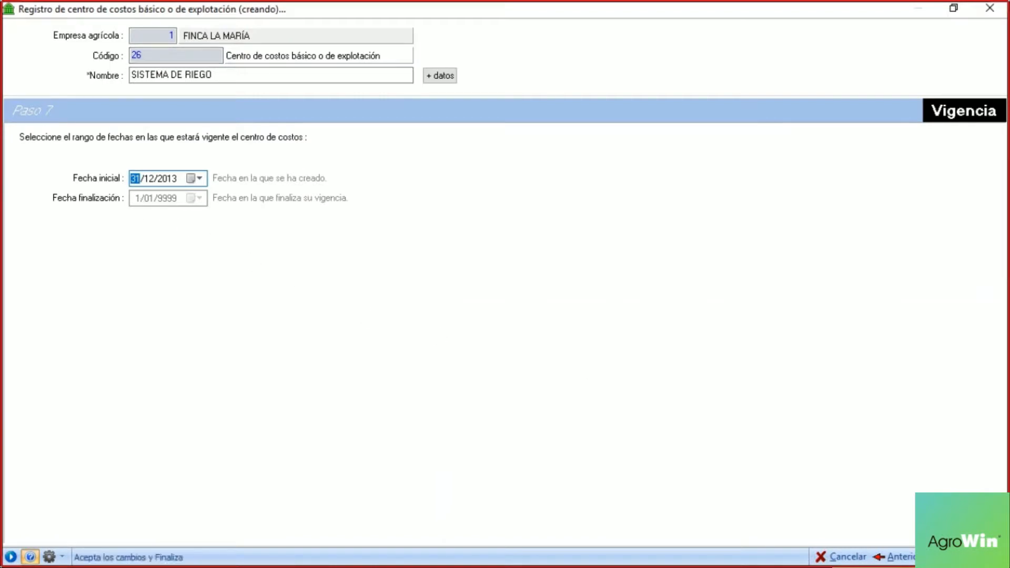
{"action": "left_click", "coordinate": [984, 556]}
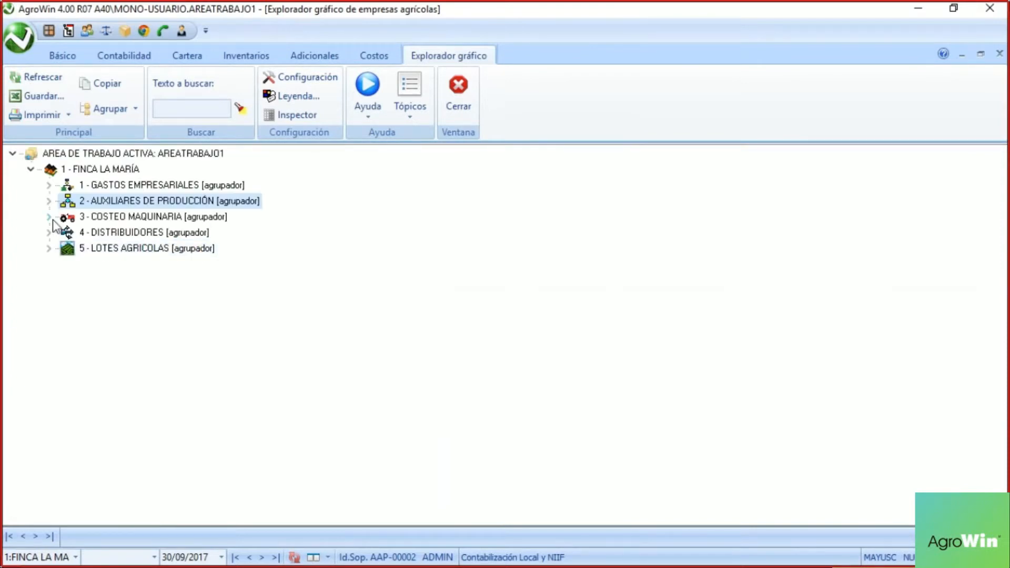
{"action": "left_click", "coordinate": [49, 201]}
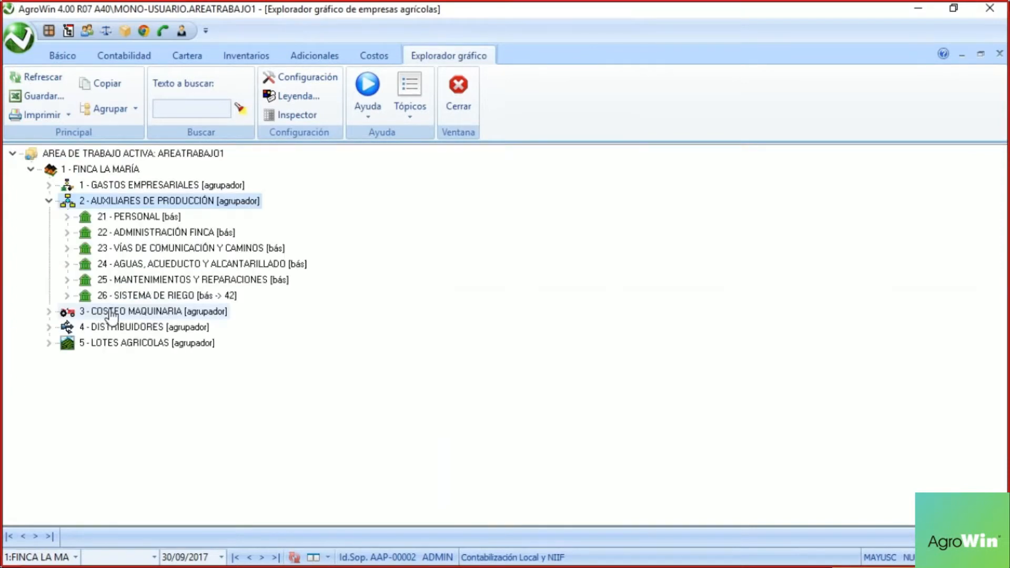
{"action": "left_click", "coordinate": [156, 296]}
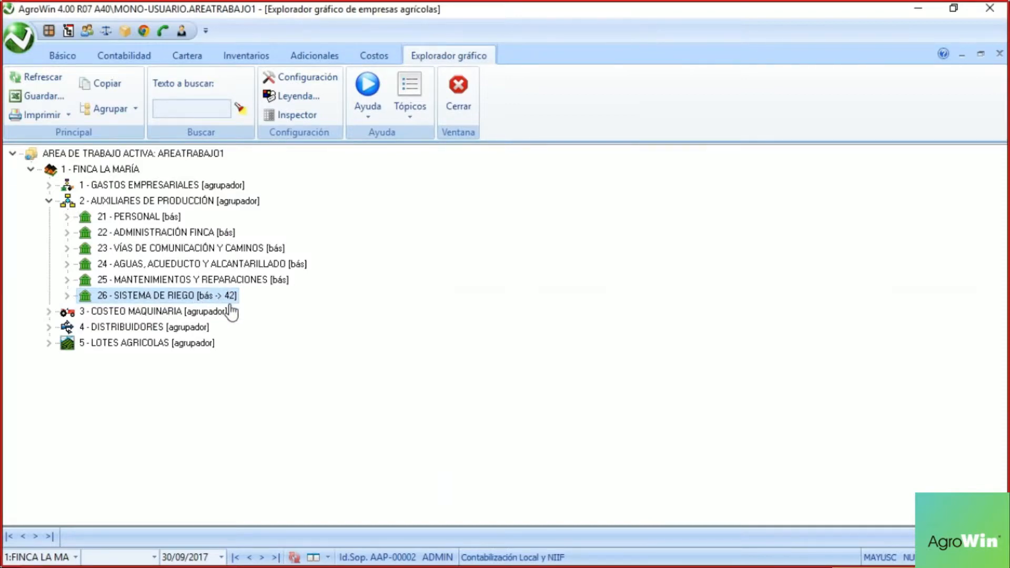
Step: Locate distributor 42, the area-based criterion node, in the DISTRIBUIDORES group and close the graphical explorer
{"action": "left_click", "coordinate": [50, 328]}
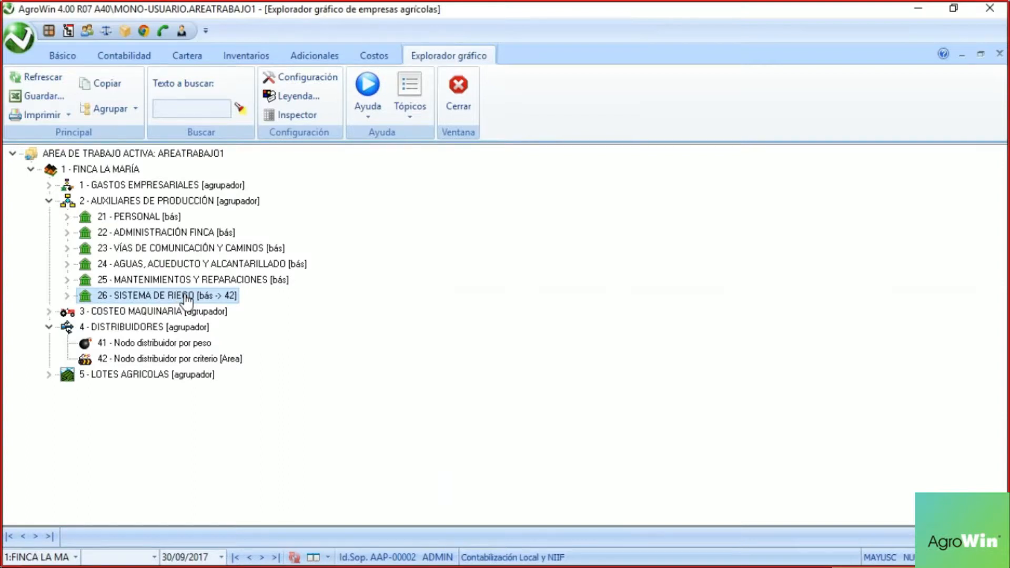
{"action": "left_click", "coordinate": [213, 360]}
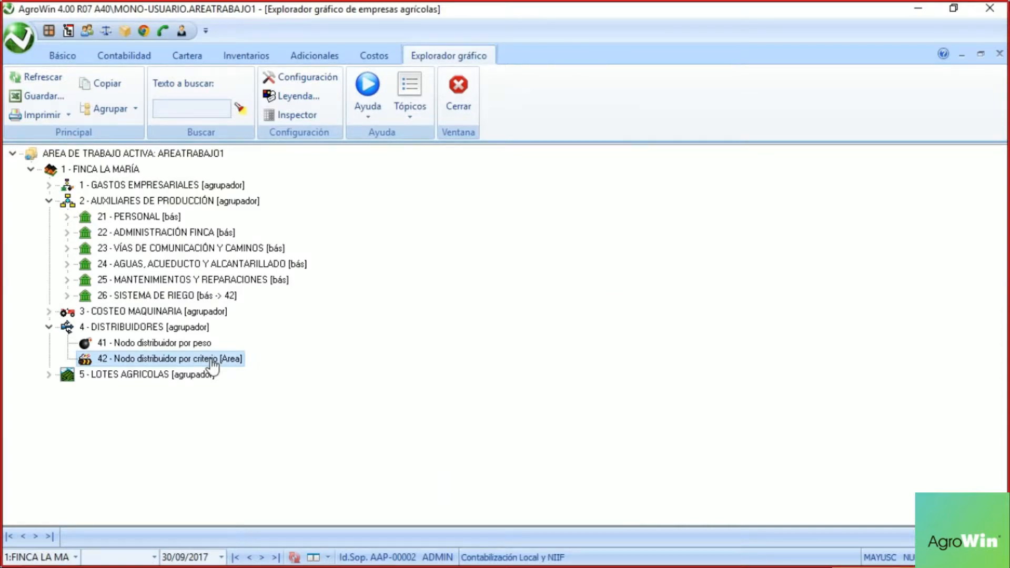
{"action": "left_click", "coordinate": [454, 90]}
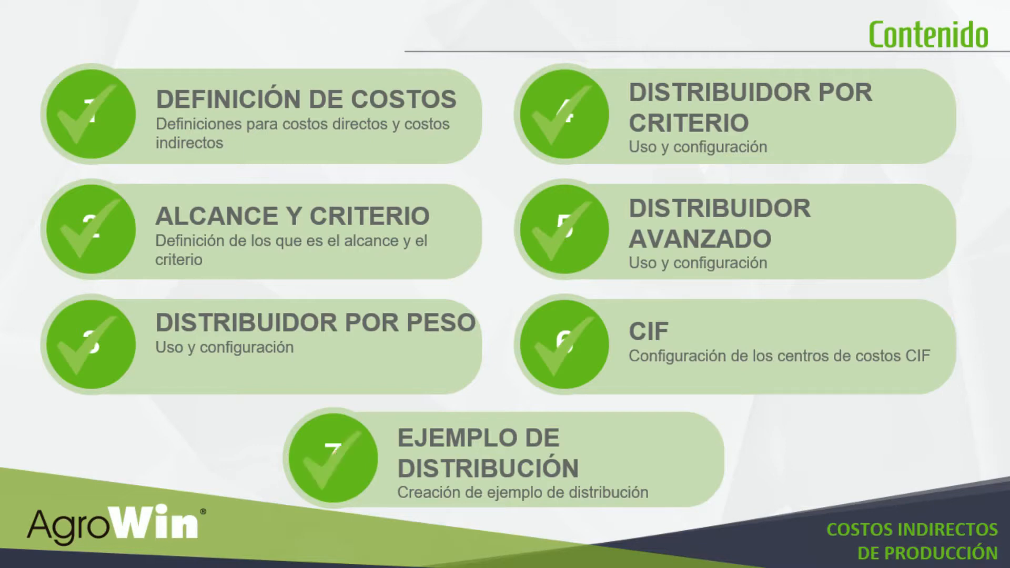
{"action": "key", "text": "Right"}
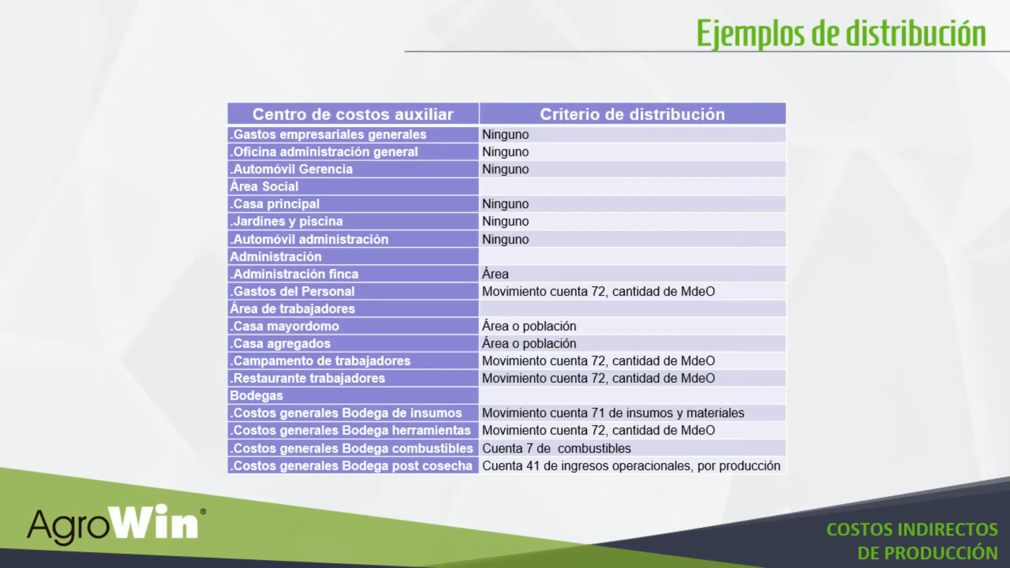
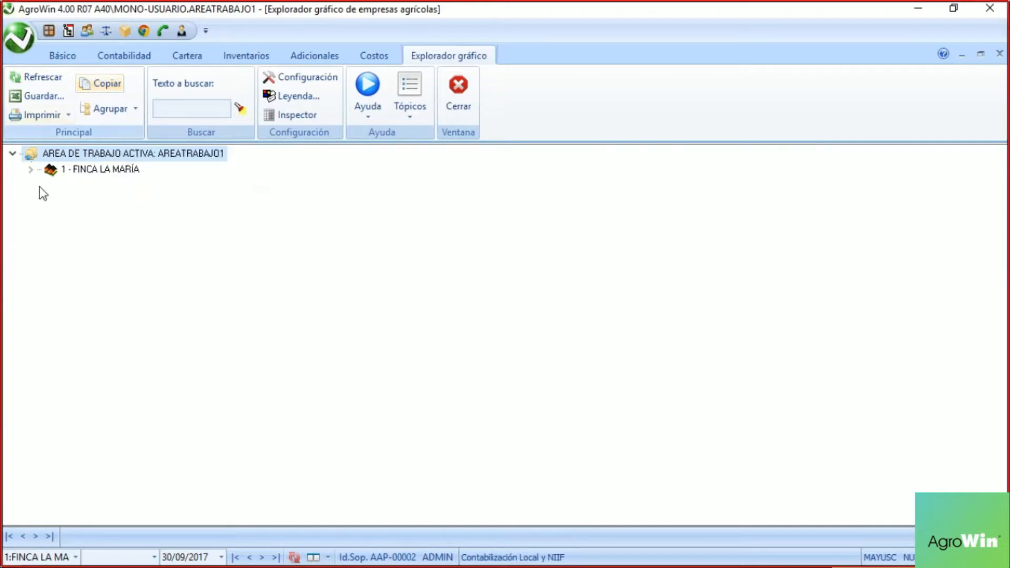
Step: Expand FINCA LA MARÍA and its DISTRIBUIDORES group to show the distributor nodes
{"action": "left_click", "coordinate": [29, 170]}
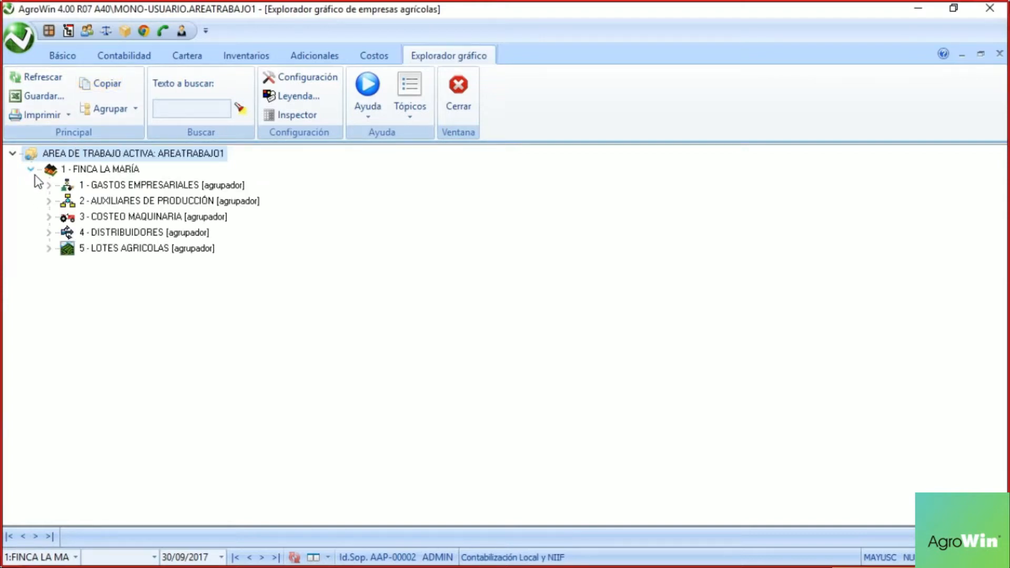
{"action": "left_click", "coordinate": [46, 233]}
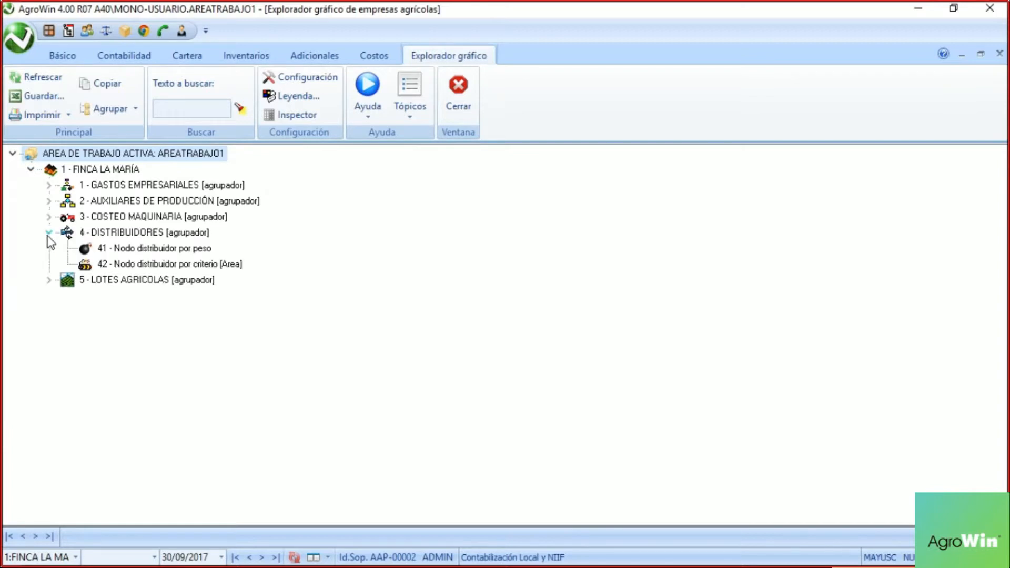
Step: Examine the cost centres under AUXILIARES DE PRODUCCIÓN and the two existing nodes under DISTRIBUIDORES
{"action": "left_click", "coordinate": [48, 201]}
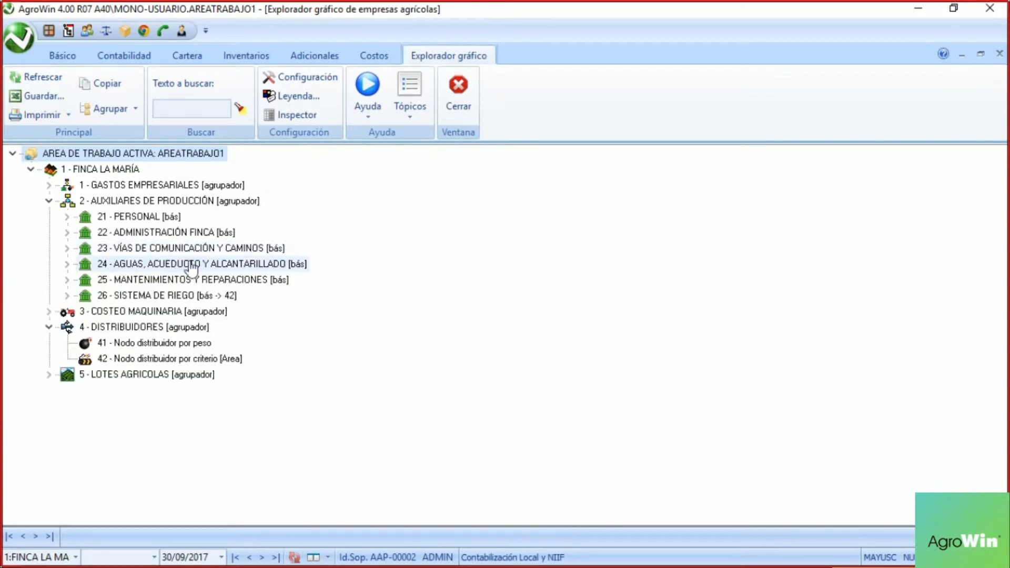
{"action": "left_click", "coordinate": [208, 297]}
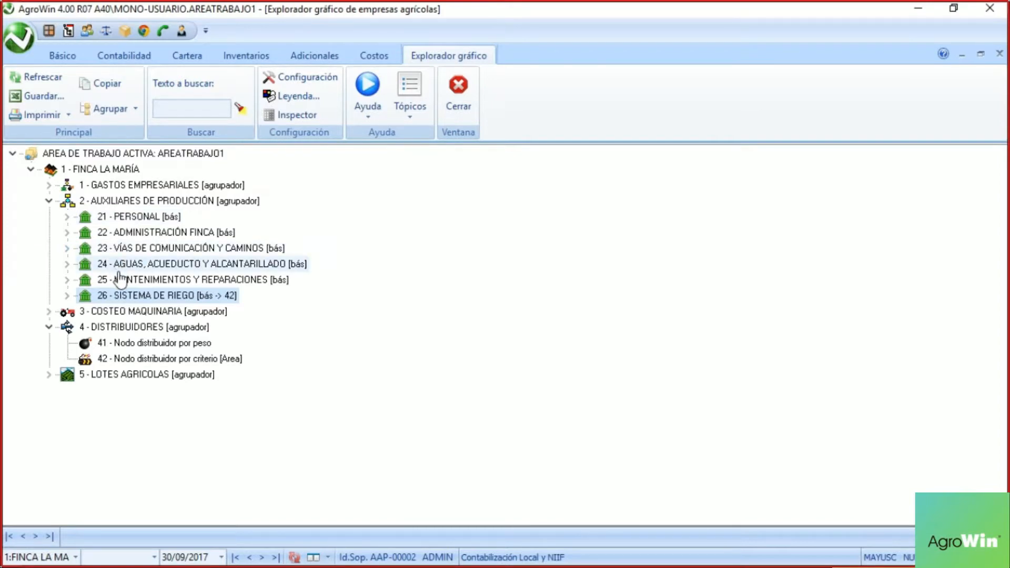
{"action": "left_click", "coordinate": [266, 279]}
{"action": "left_click", "coordinate": [260, 264]}
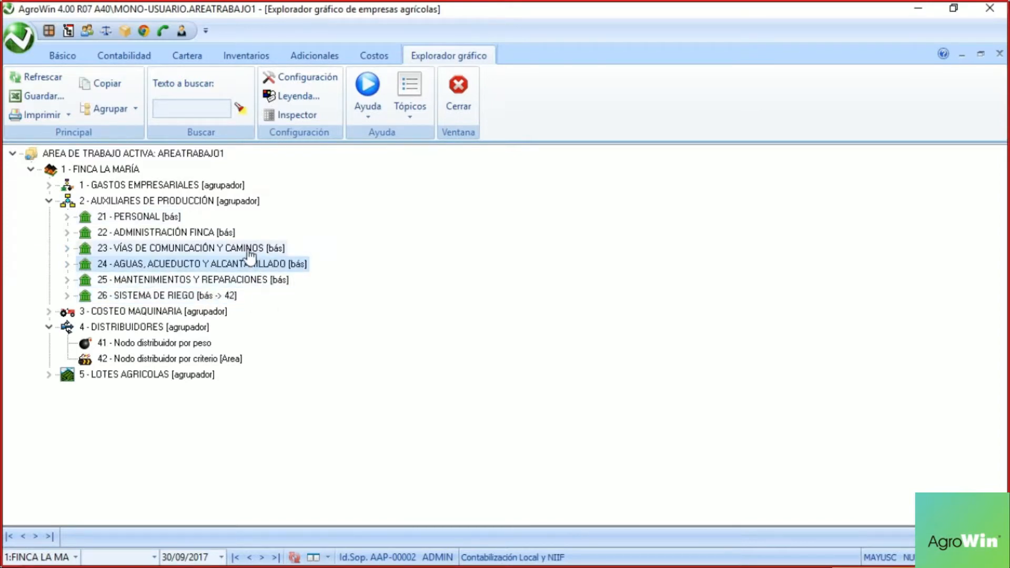
{"action": "left_click", "coordinate": [221, 247]}
{"action": "left_click", "coordinate": [142, 216]}
{"action": "left_click", "coordinate": [150, 297]}
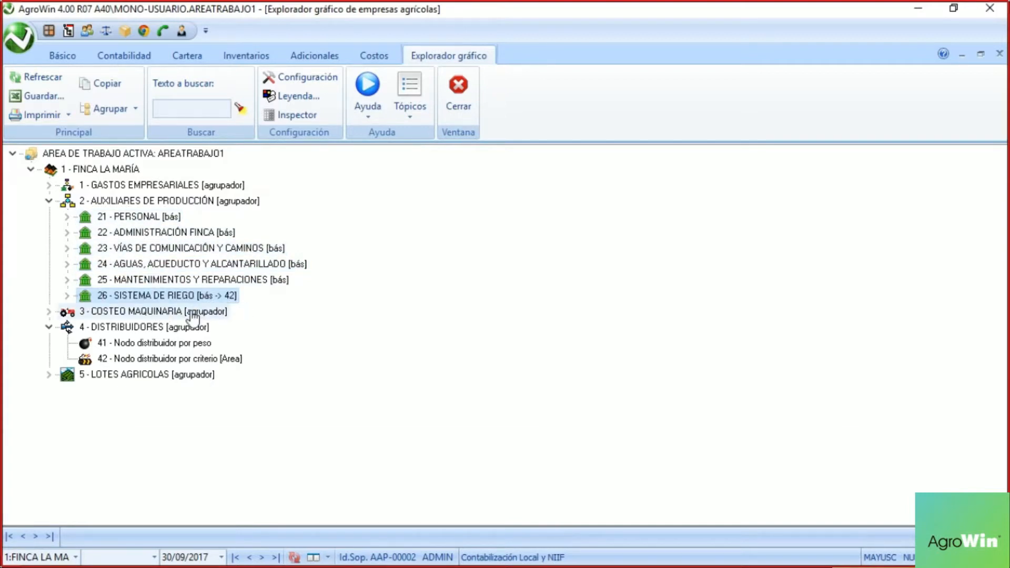
{"action": "left_click", "coordinate": [199, 343]}
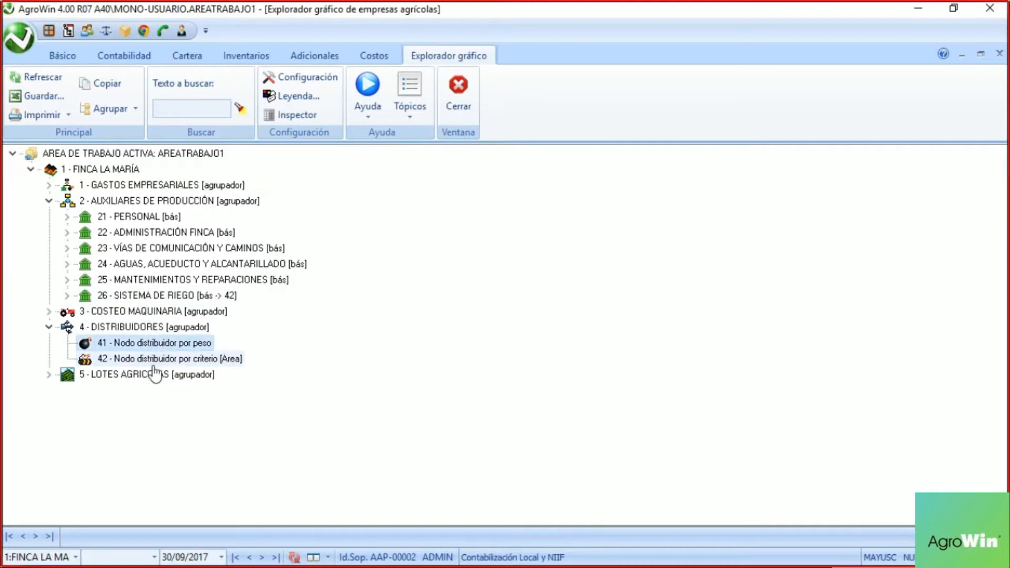
{"action": "left_click", "coordinate": [153, 360]}
{"action": "left_click", "coordinate": [155, 346]}
Step: Create a criterion distribution node with cost centre code 43 under the DISTRIBUIDORES grouping node
{"action": "left_click", "coordinate": [154, 329]}
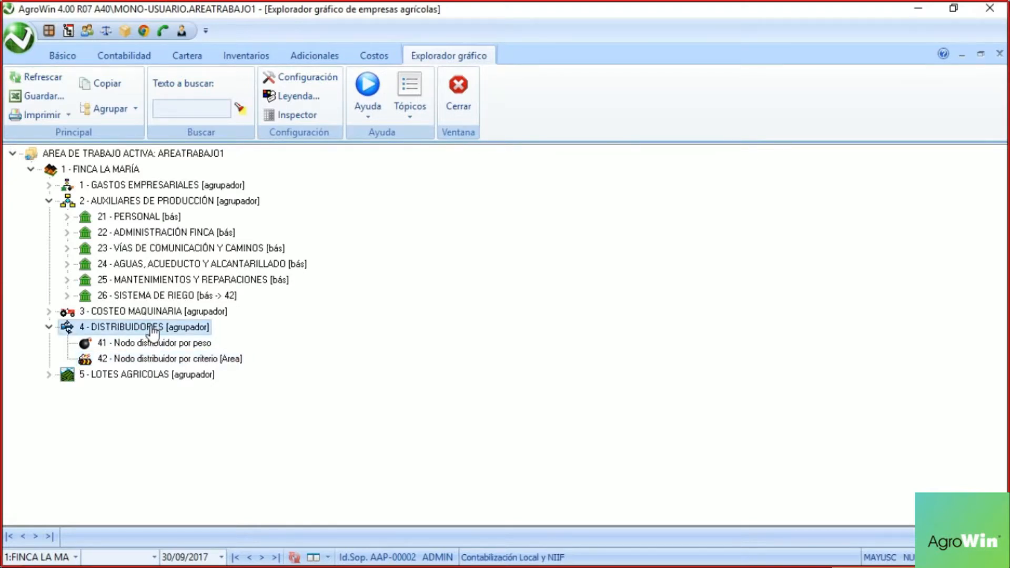
{"action": "right_click", "coordinate": [152, 329]}
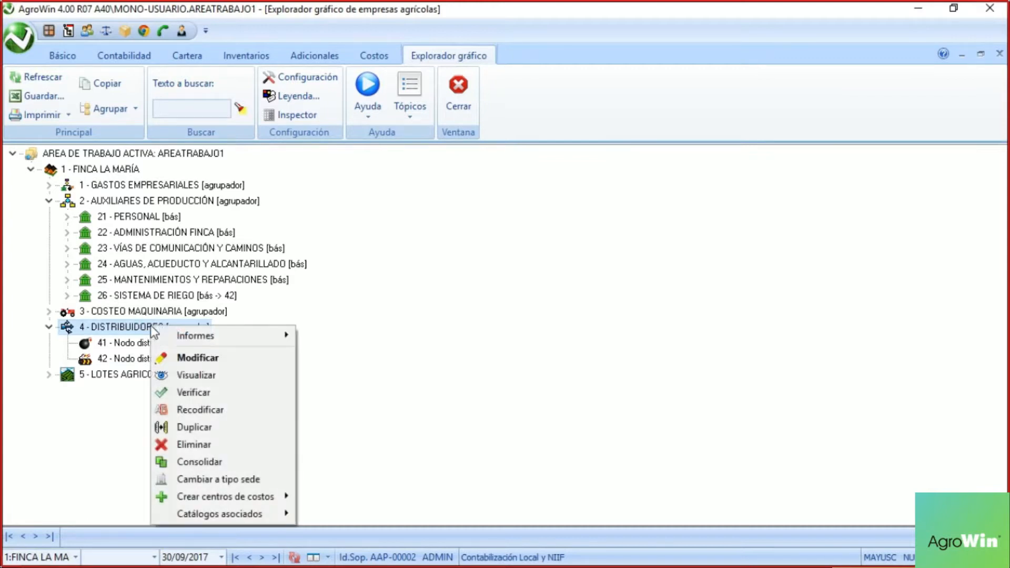
{"action": "mouse_move", "coordinate": [273, 492]}
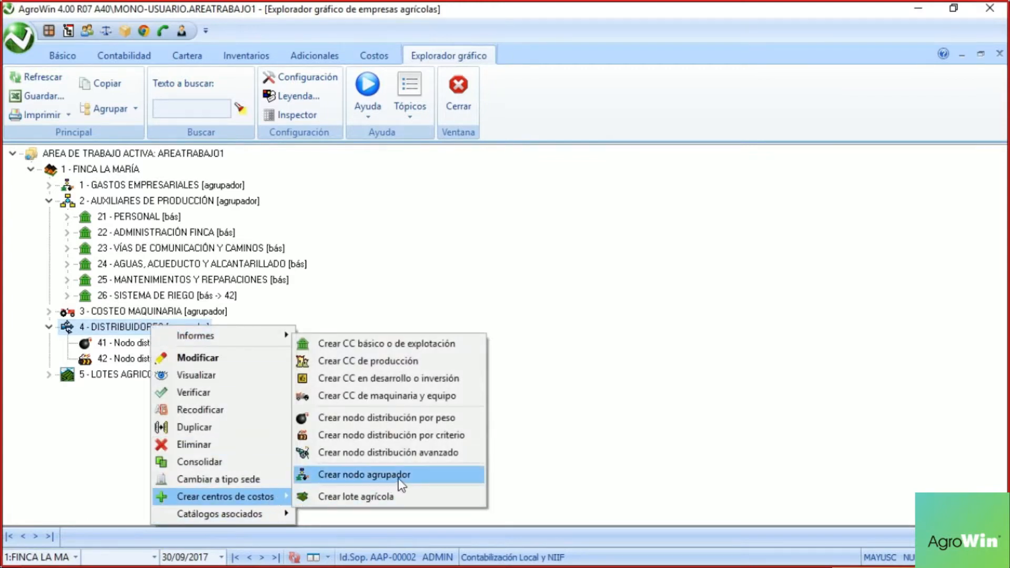
{"action": "left_click", "coordinate": [411, 437]}
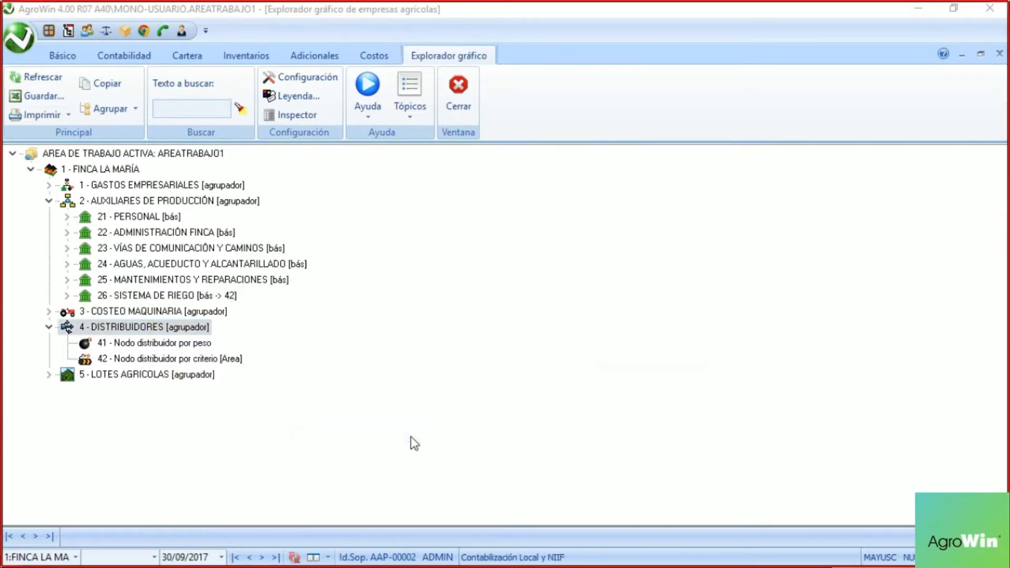
{"action": "type", "text": "3"}
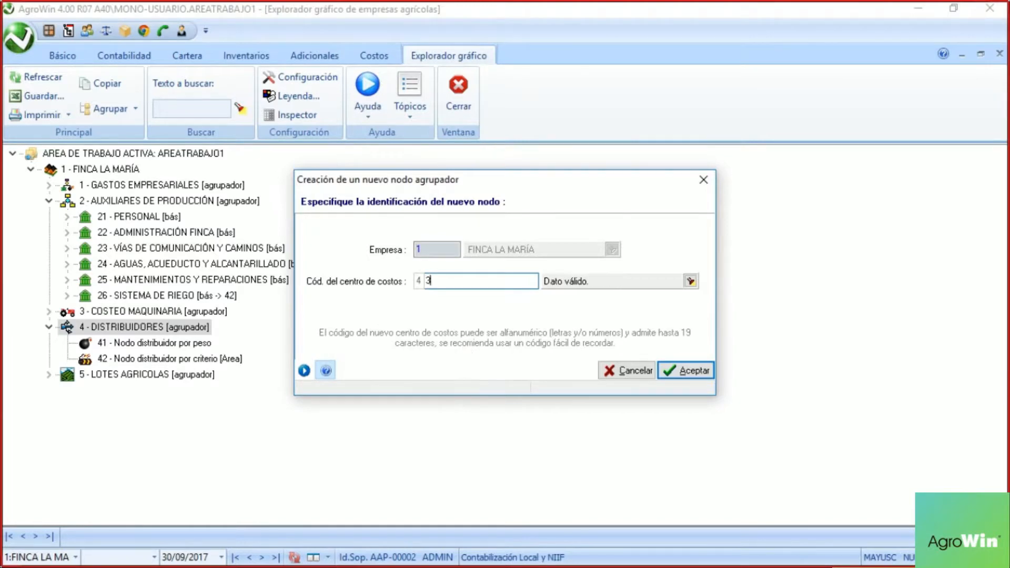
{"action": "left_click", "coordinate": [674, 372]}
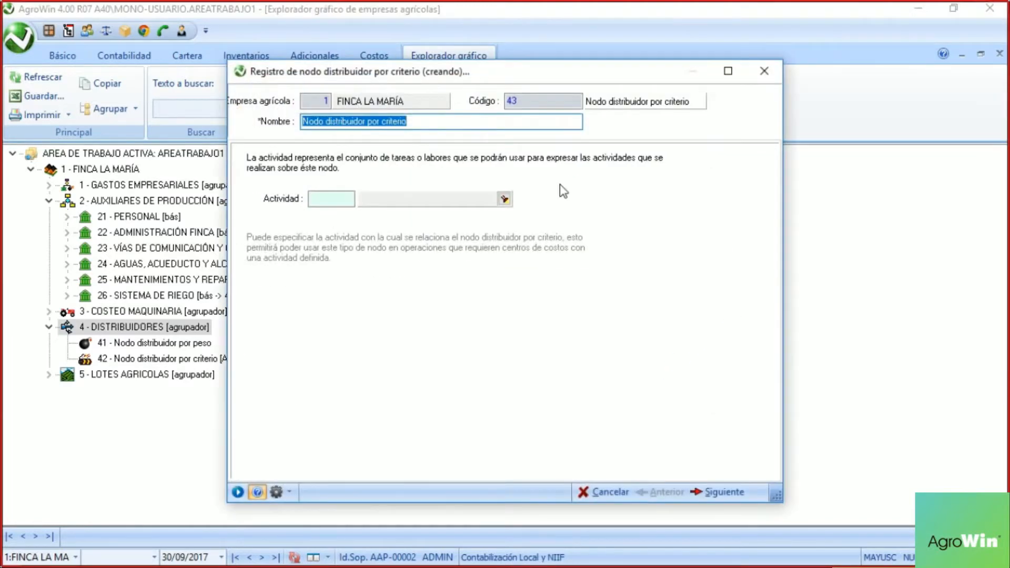
Step: Name the new node DISTRIBUIDOR VÍAS DE COMUNICACIÓN, leave its activity blank and continue to the distribution scope
{"action": "type", "text": "D"}
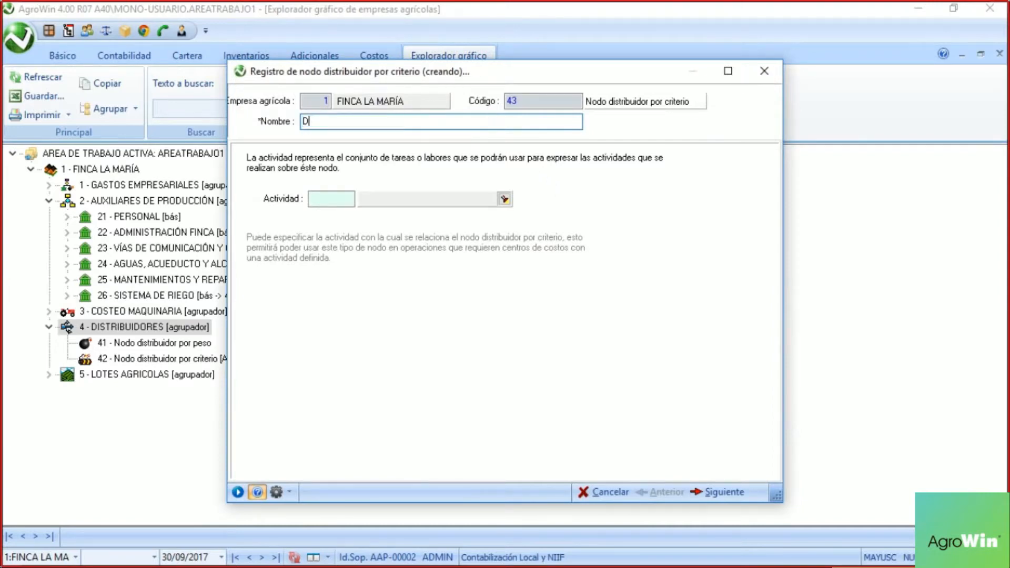
{"action": "type", "text": "ISTRIBUIOR"}
{"action": "key", "text": "BackSpace"}
{"action": "key", "text": "BackSpace"}
{"action": "key", "text": "BackSpace"}
{"action": "key", "text": "BackSpace"}
{"action": "type", "text": "D"}
{"action": "key", "text": "BackSpace"}
{"action": "key", "text": "BackSpace"}
{"action": "key", "text": "BackSpace"}
{"action": "type", "text": "BUIDOR VIAS DE C"}
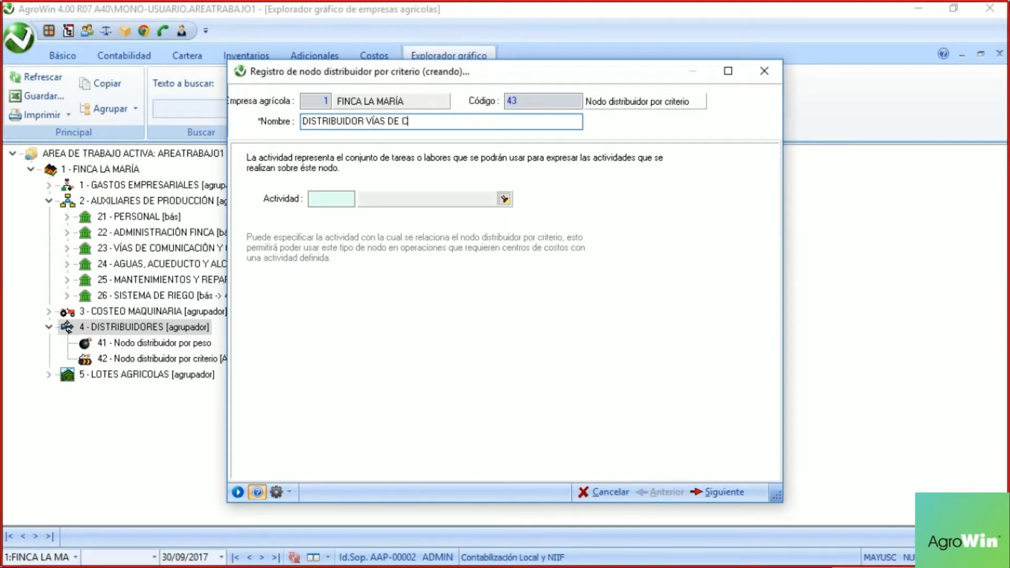
{"action": "type", "text": "OMUNICACIÓN"}
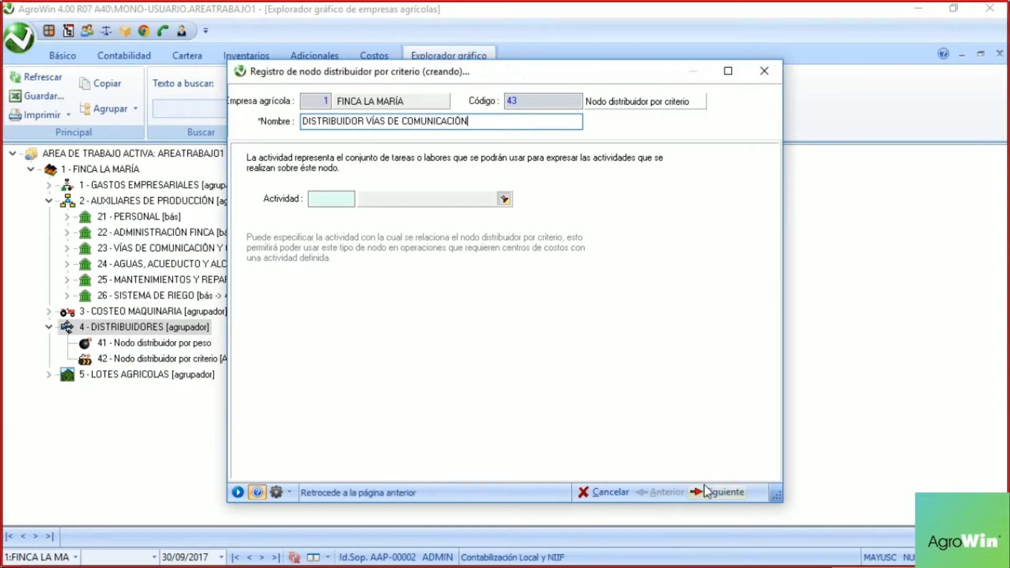
{"action": "left_click", "coordinate": [720, 497]}
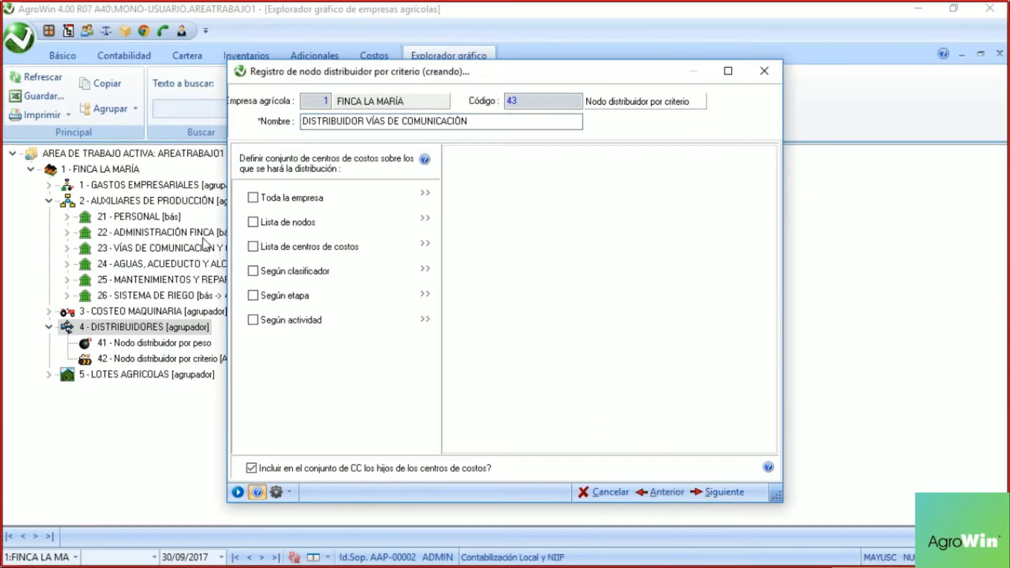
Step: Define the distribution scope by Lista de nodos with LOTES AGRICOLAS as its only node, and continue to the distribution criterion
{"action": "left_click", "coordinate": [252, 222]}
{"action": "left_click", "coordinate": [501, 243]}
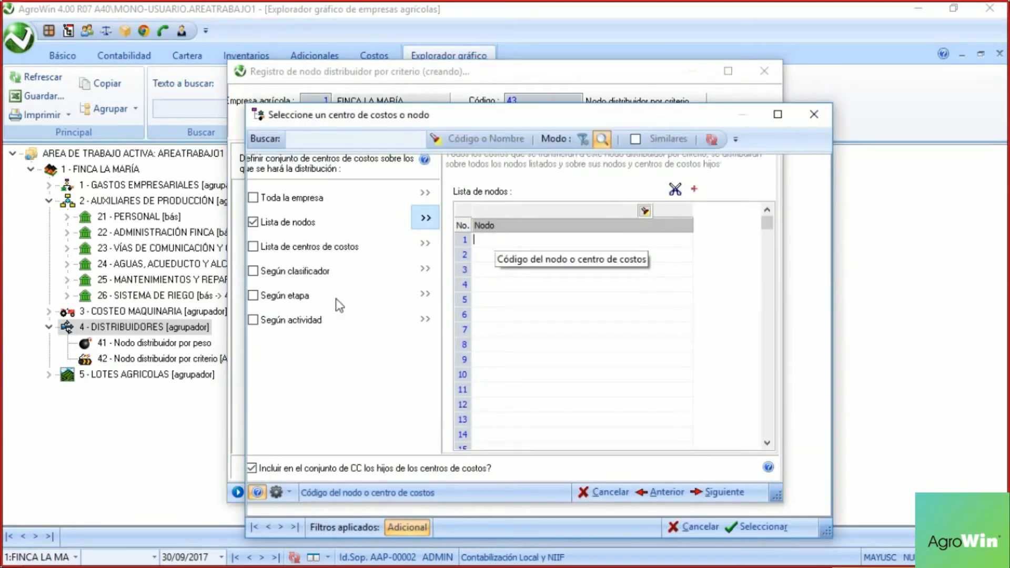
{"action": "scroll", "coordinate": [323, 450], "scroll_direction": "down", "scroll_amount": 3}
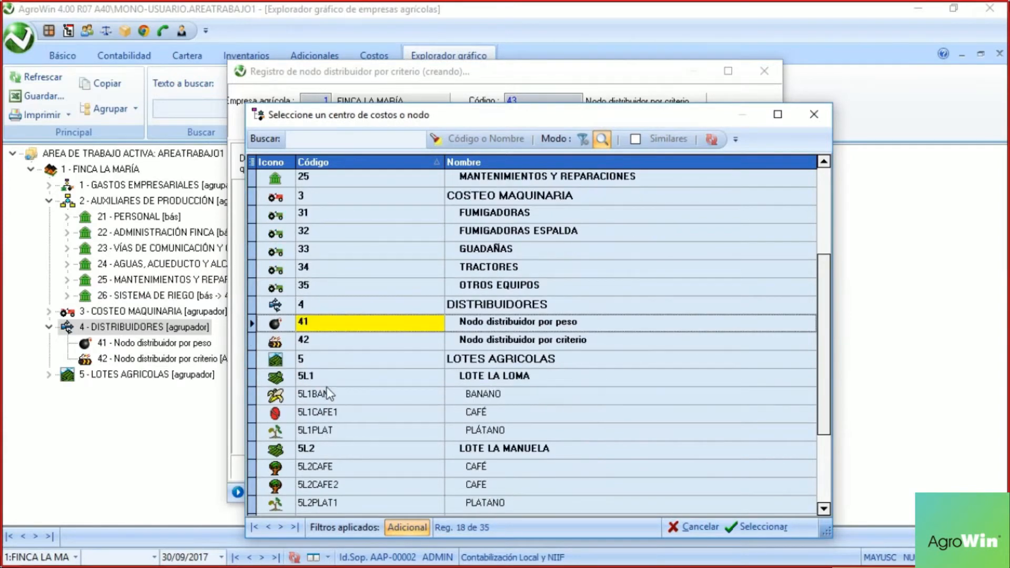
{"action": "left_click", "coordinate": [326, 361]}
{"action": "left_click", "coordinate": [481, 363]}
{"action": "double_click", "coordinate": [480, 363]}
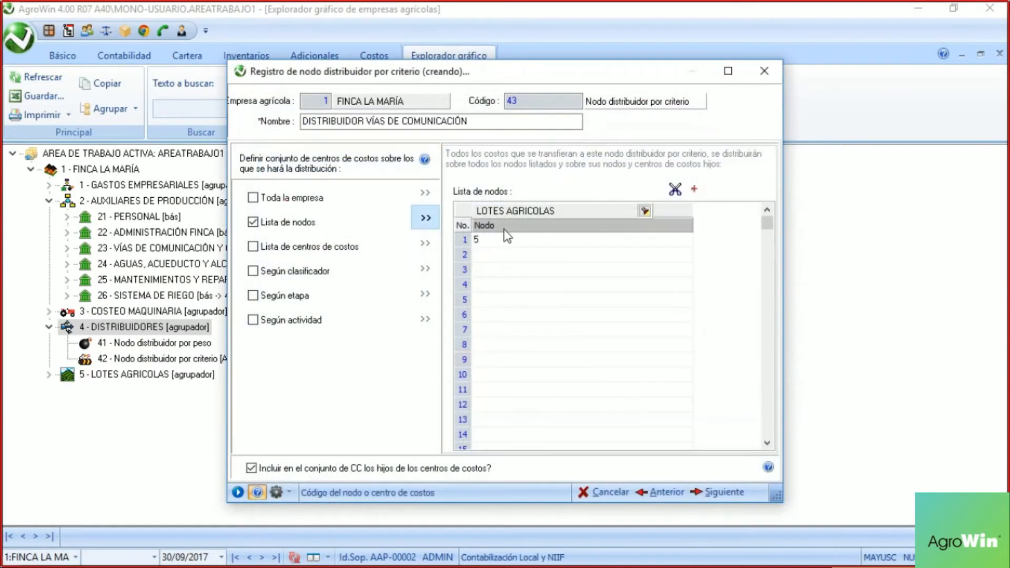
{"action": "left_click", "coordinate": [602, 304]}
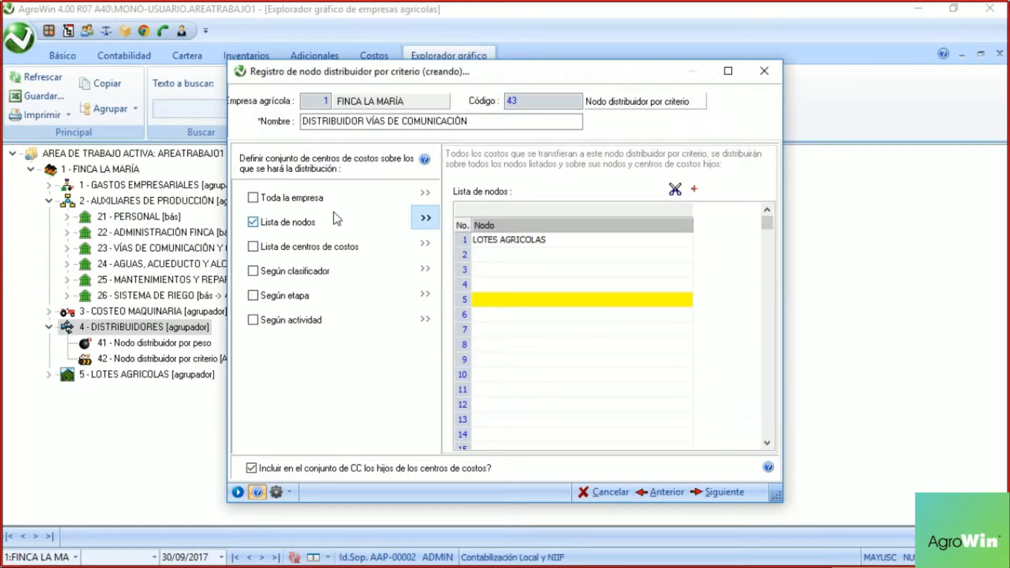
{"action": "left_click", "coordinate": [581, 244]}
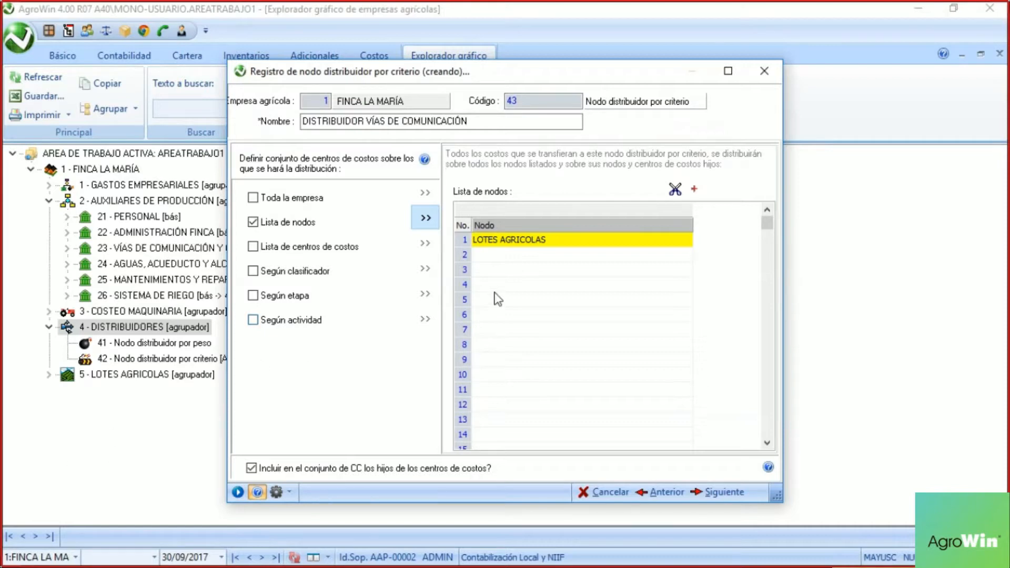
{"action": "left_click", "coordinate": [517, 254]}
{"action": "left_click", "coordinate": [508, 269]}
{"action": "left_click", "coordinate": [501, 260]}
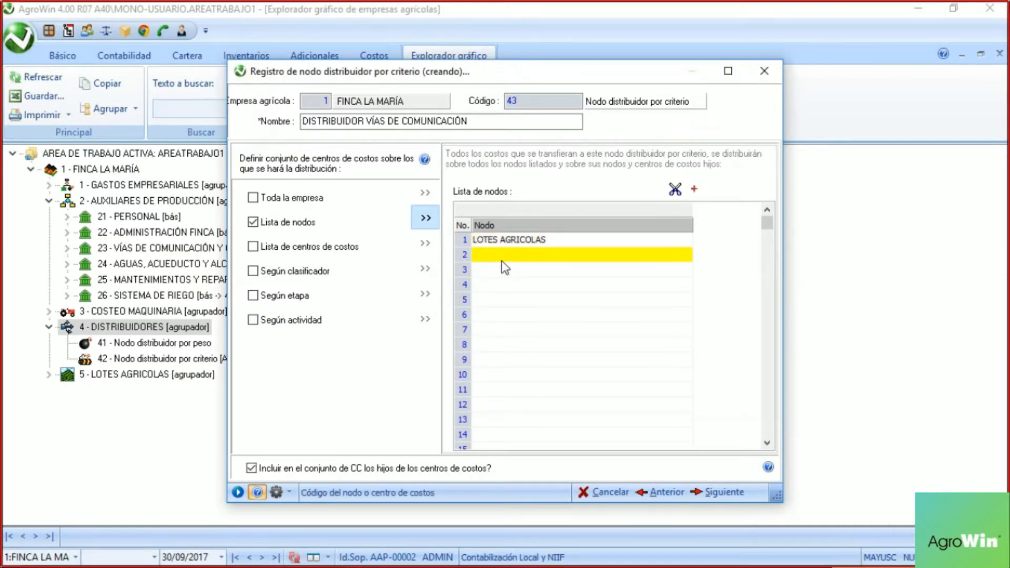
{"action": "left_click", "coordinate": [717, 490]}
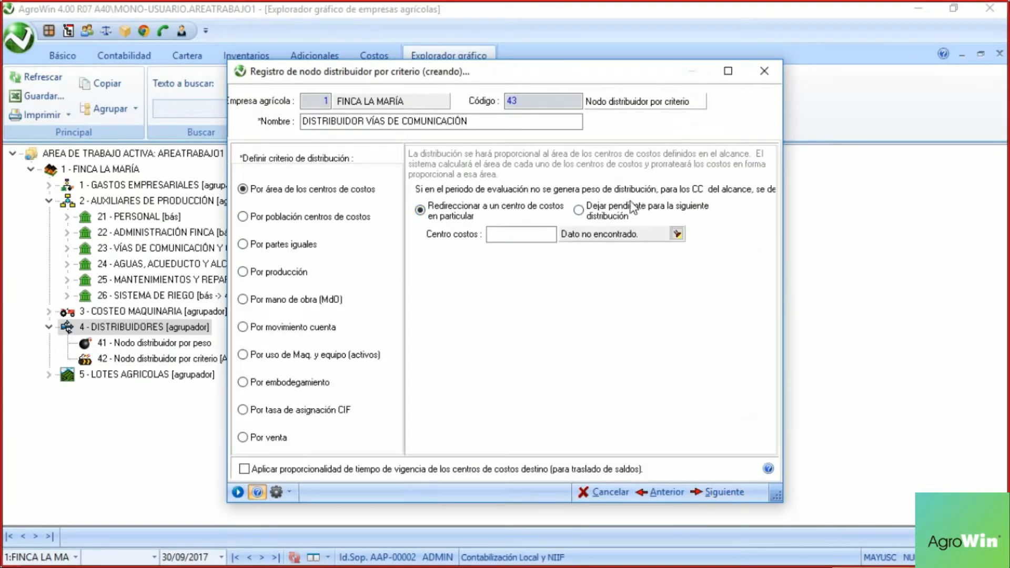
Step: Keep the distribution by cost centre area, leave unweighted costs pending for the next distribution, and finish node 43
{"action": "left_click", "coordinate": [580, 209]}
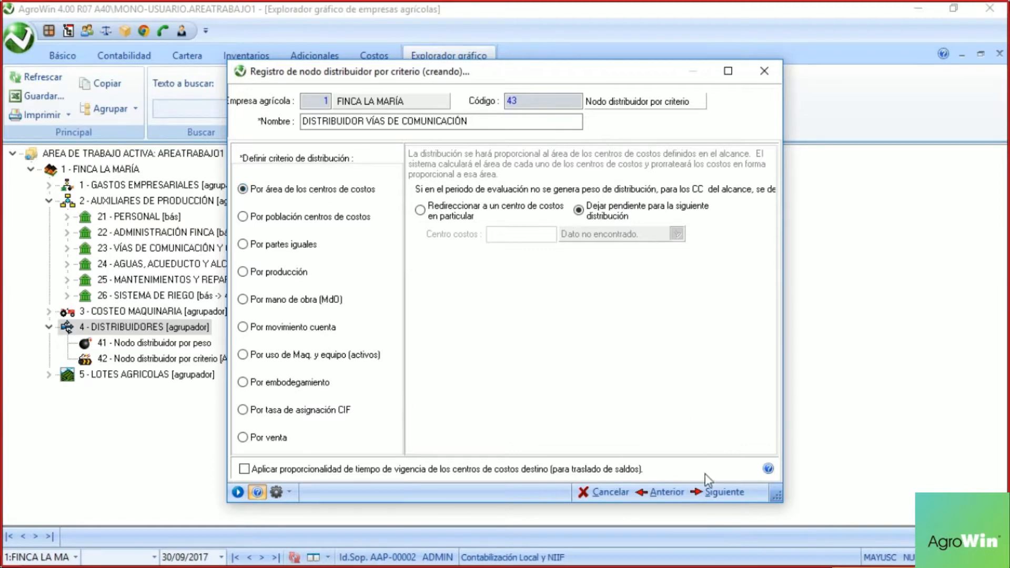
{"action": "left_click", "coordinate": [725, 490]}
{"action": "left_click", "coordinate": [721, 493]}
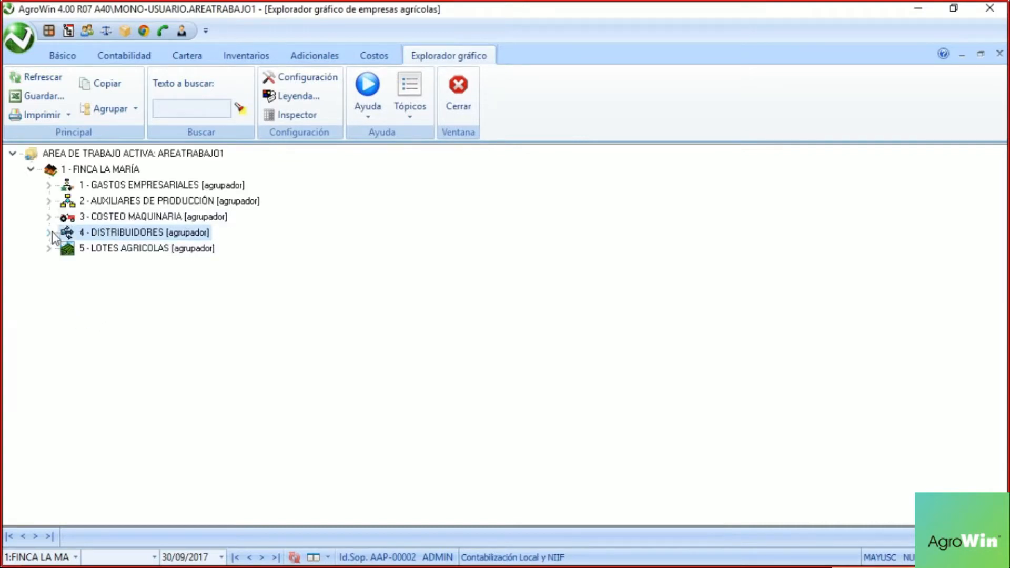
{"action": "left_click", "coordinate": [51, 232]}
{"action": "left_click", "coordinate": [117, 282]}
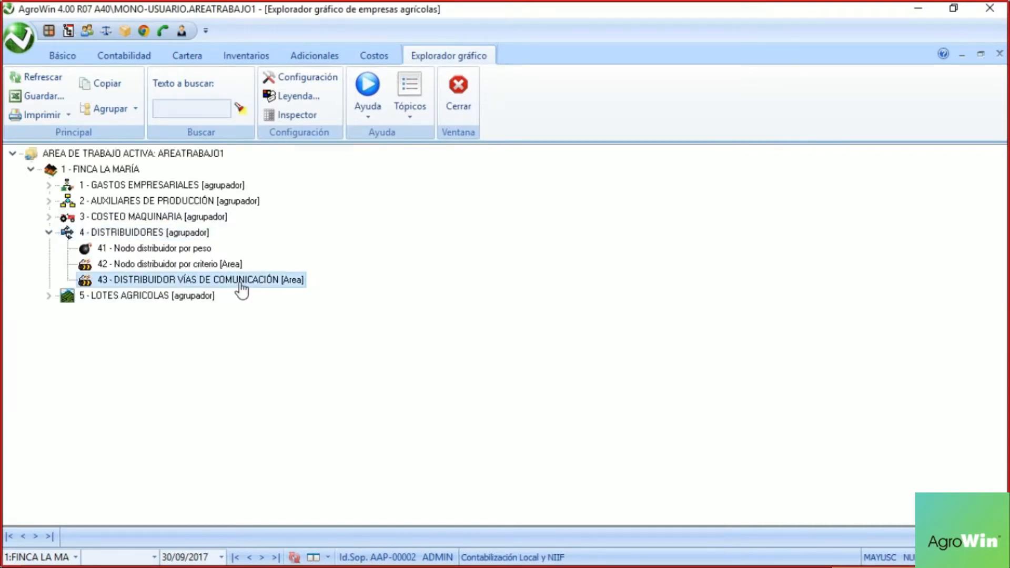
Step: Create another criterion distribution node under DISTRIBUIDORES with cost centre code 44
{"action": "left_click", "coordinate": [152, 233]}
{"action": "right_click", "coordinate": [153, 231]}
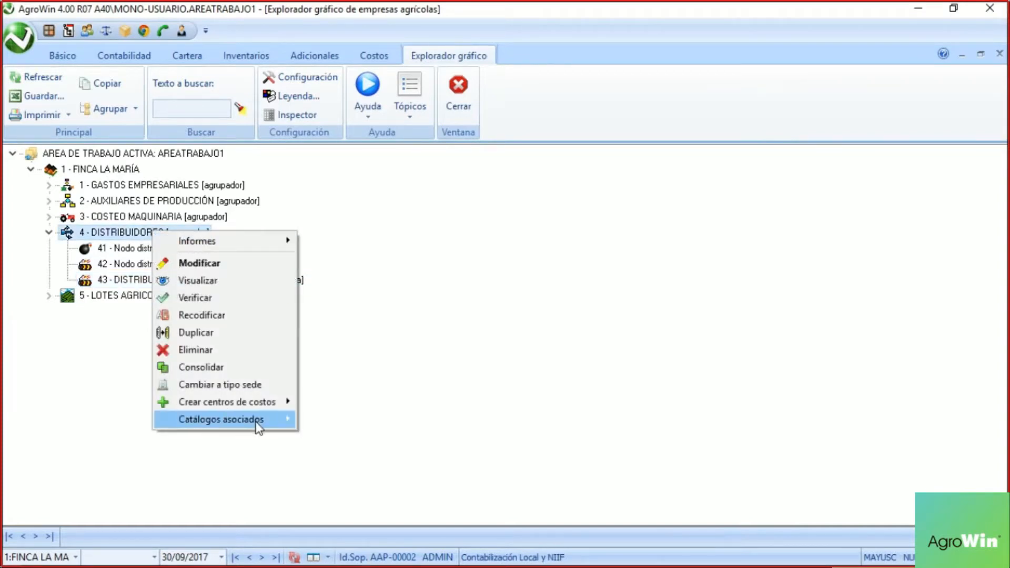
{"action": "mouse_move", "coordinate": [264, 403]}
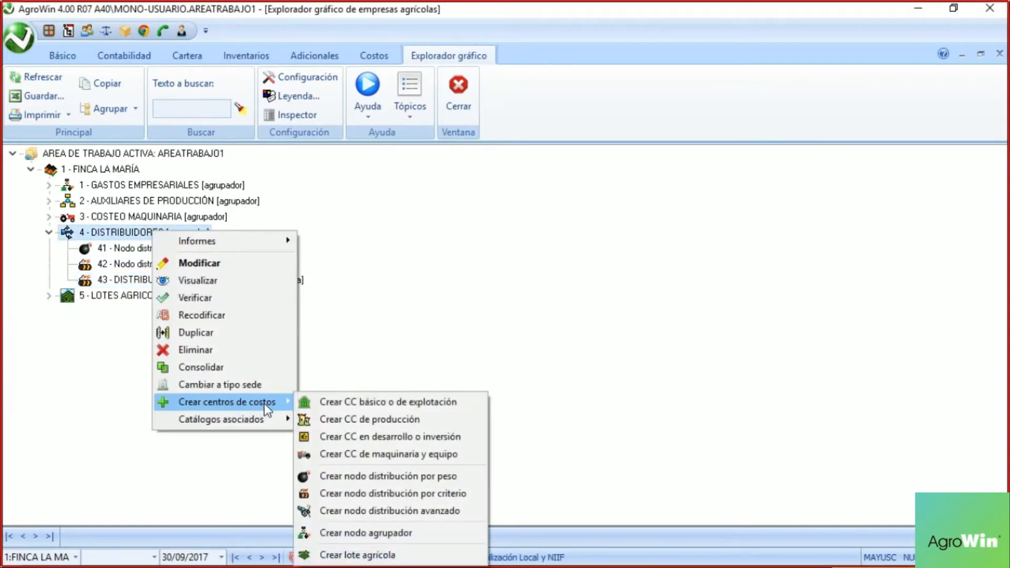
{"action": "left_click", "coordinate": [392, 493]}
{"action": "type", "text": "4"}
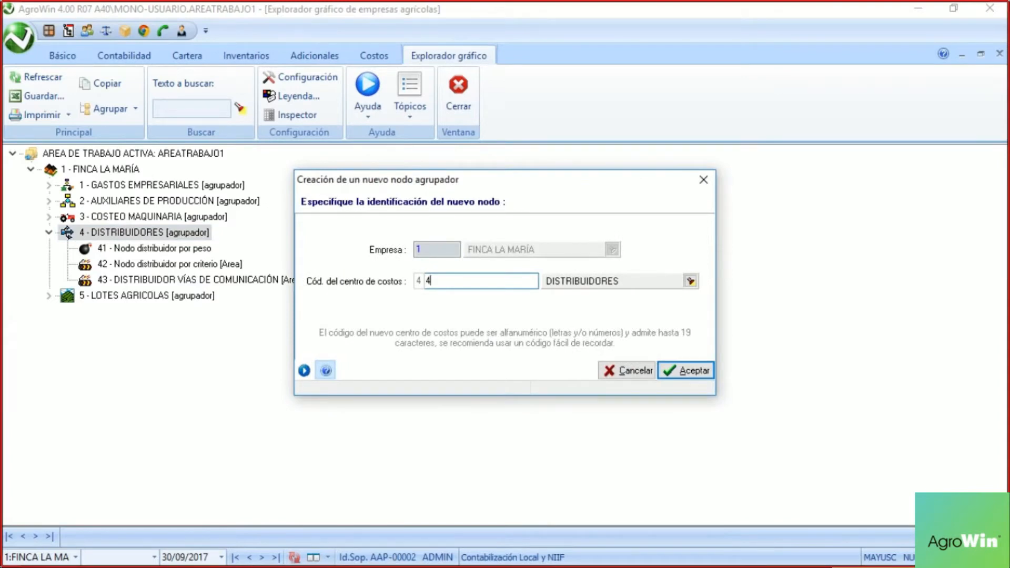
{"action": "left_click", "coordinate": [685, 371]}
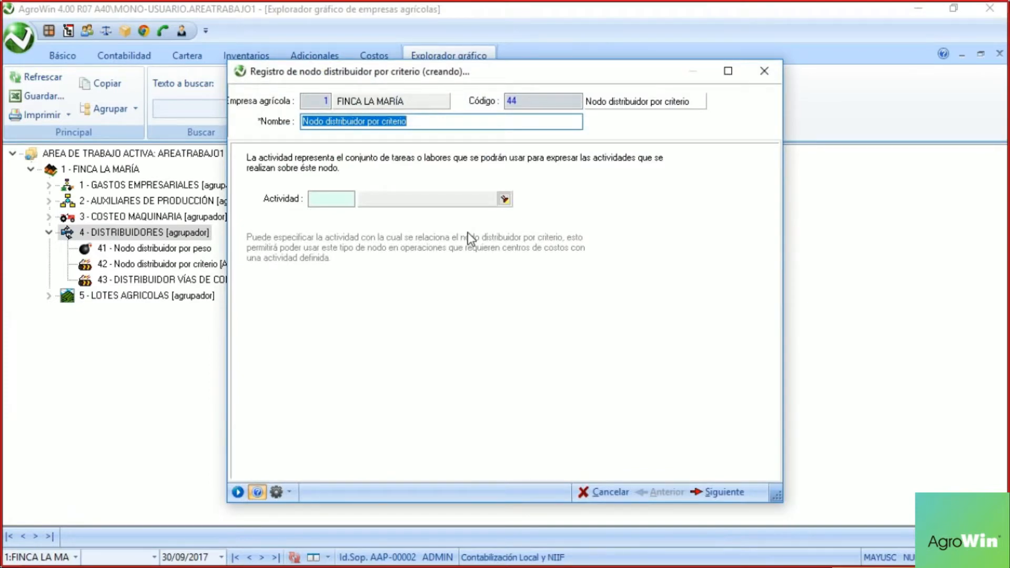
Step: Name node 44 DISTRIBUIDOR SISTEMA DE RIEGO, leave its activity blank and continue to the distribution scope
{"action": "type", "text": "d"}
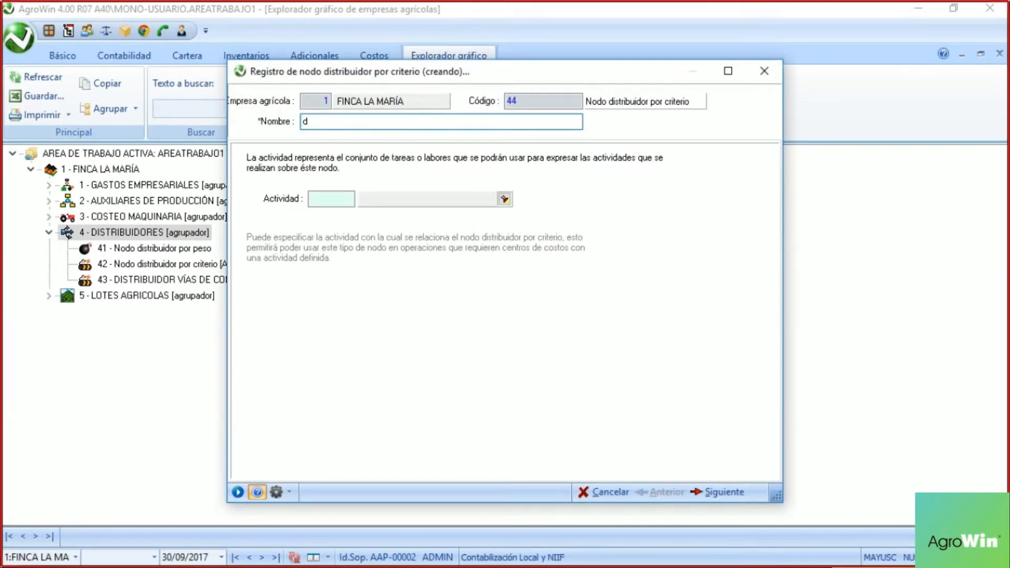
{"action": "type", "text": "ISTRIBUIDOR SISTEM"}
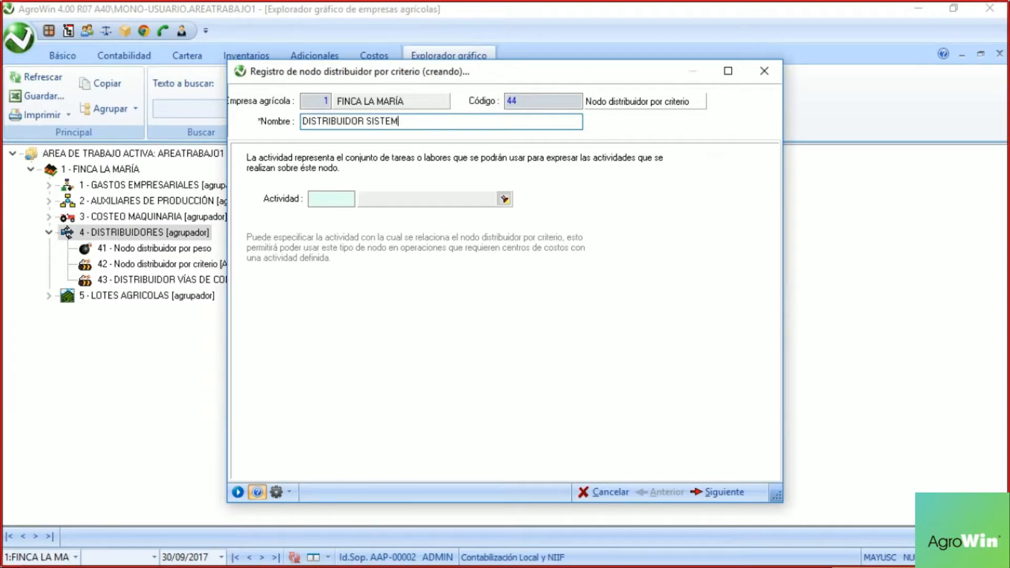
{"action": "type", "text": "A DE RIEGO"}
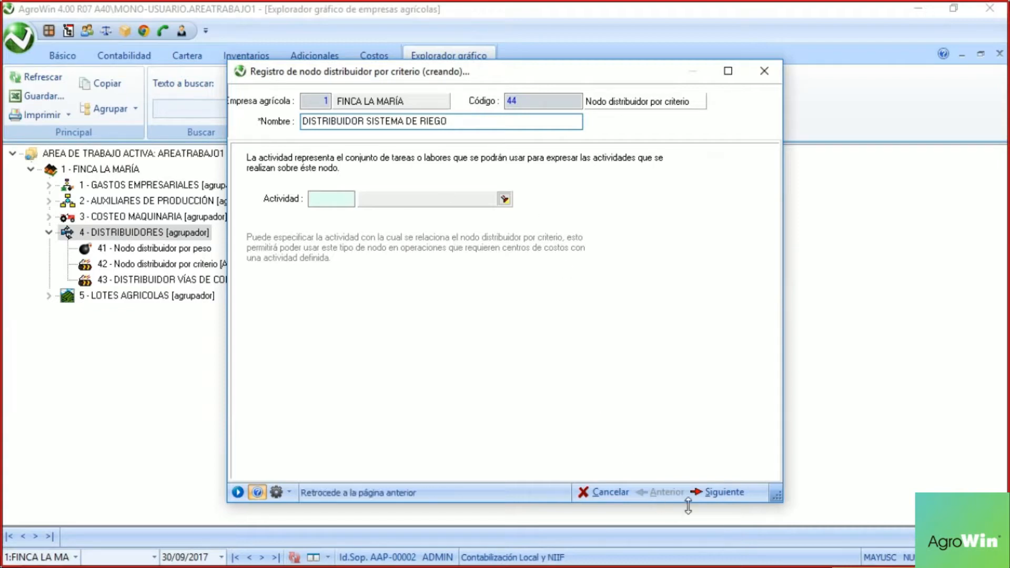
{"action": "left_click", "coordinate": [712, 492]}
Step: Define node 44's distribution scope by Lista de nodos with LOTES AGRICOLAS as its only node, and continue to the distribution criterion
{"action": "left_click", "coordinate": [252, 222]}
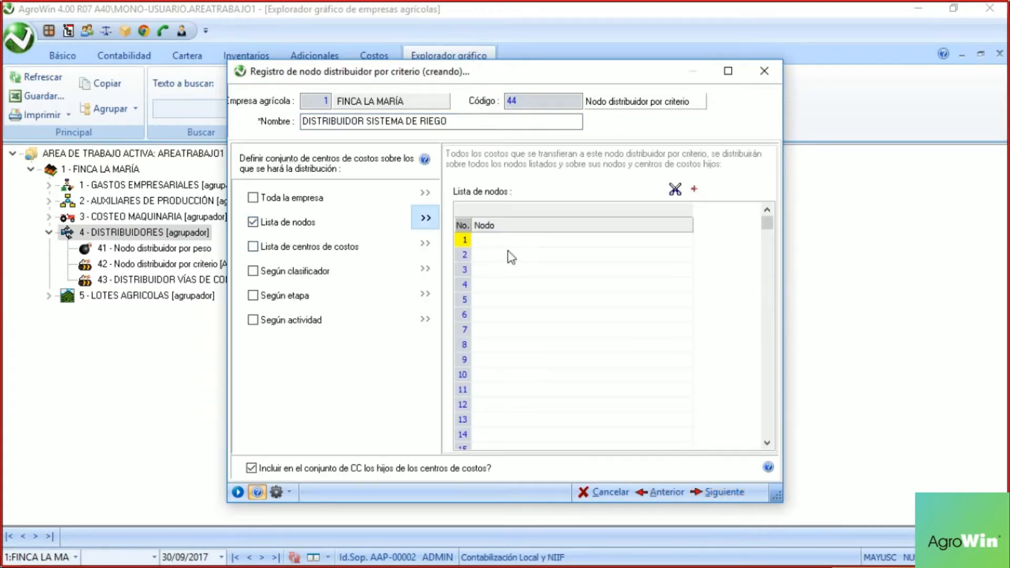
{"action": "left_click", "coordinate": [501, 239]}
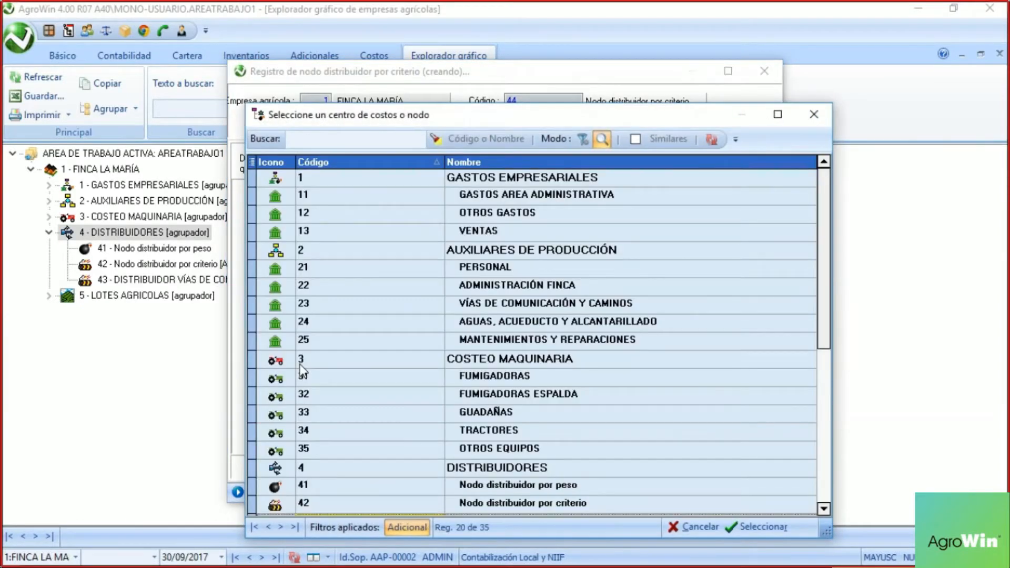
{"action": "left_click", "coordinate": [301, 363]}
{"action": "key", "text": "5"}
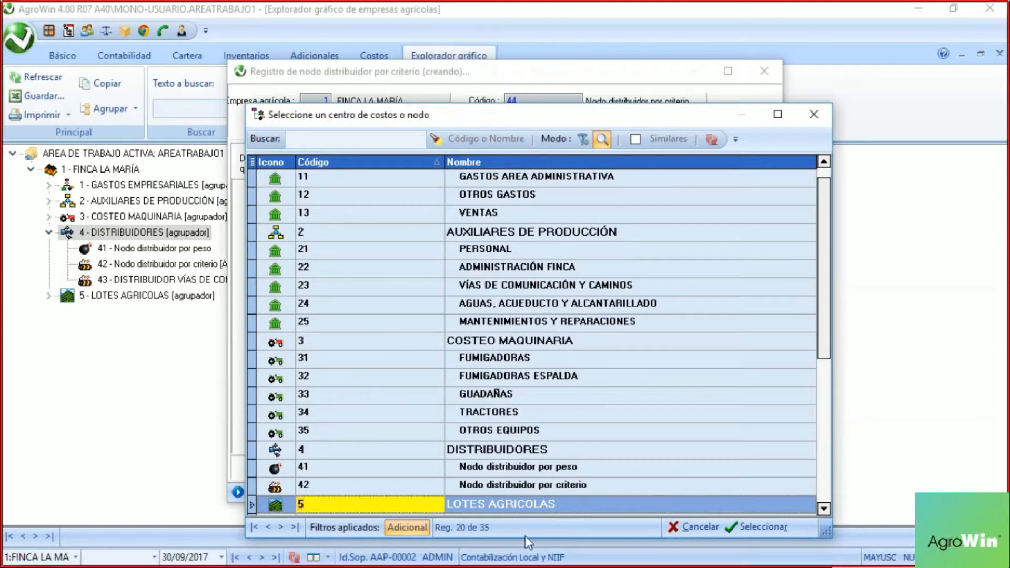
{"action": "double_click", "coordinate": [525, 501]}
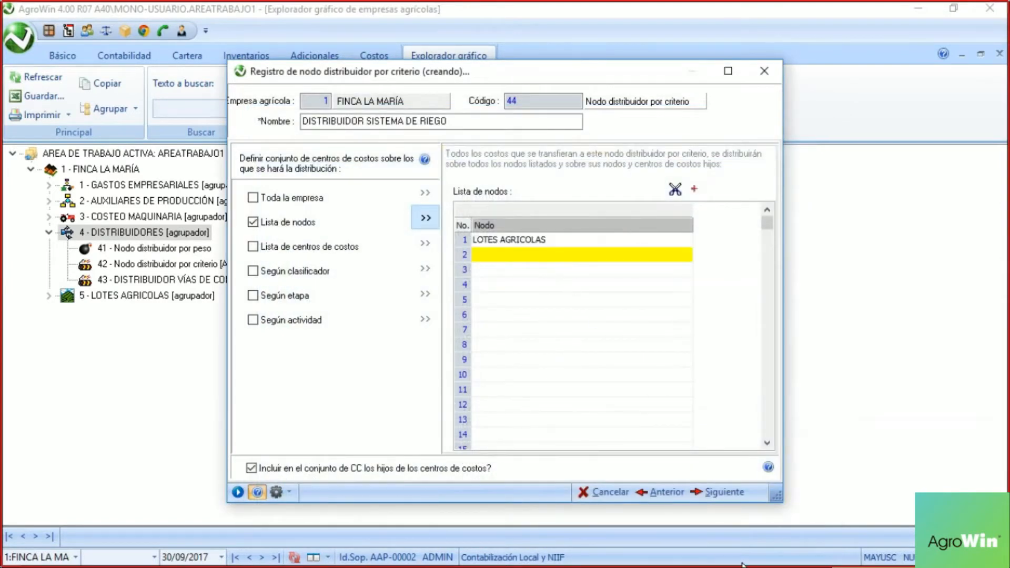
{"action": "left_click", "coordinate": [724, 493]}
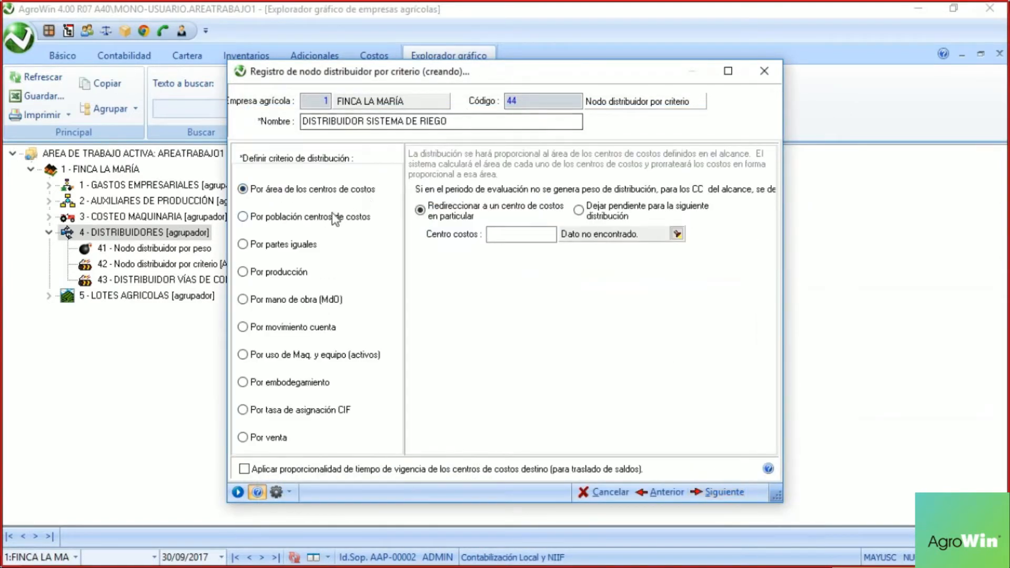
Step: Distribute node 44 by cost centre population with validity-time proportionality, leave unweighted costs pending for the next distribution, and finish the node
{"action": "left_click", "coordinate": [328, 220]}
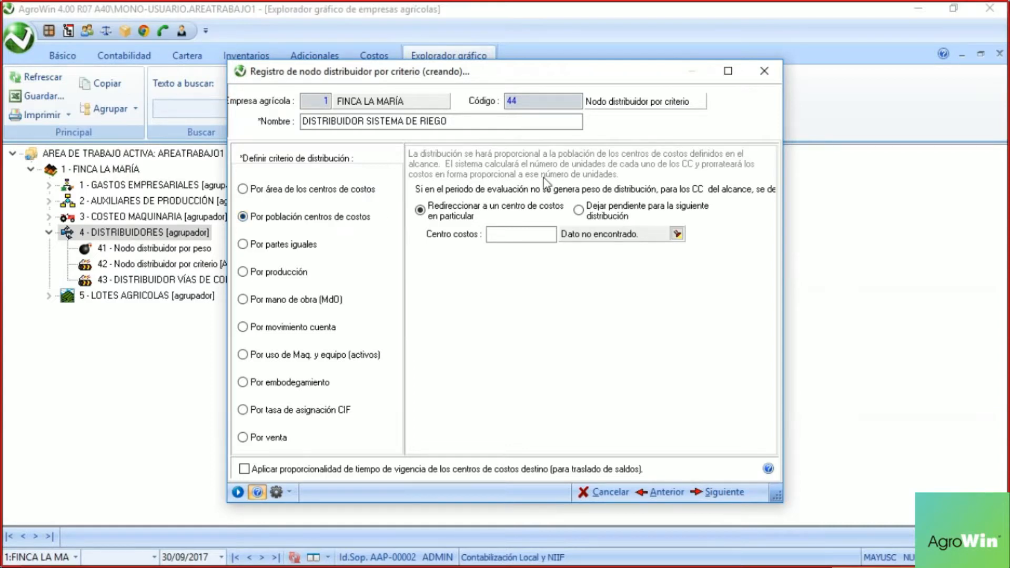
{"action": "left_click", "coordinate": [580, 210]}
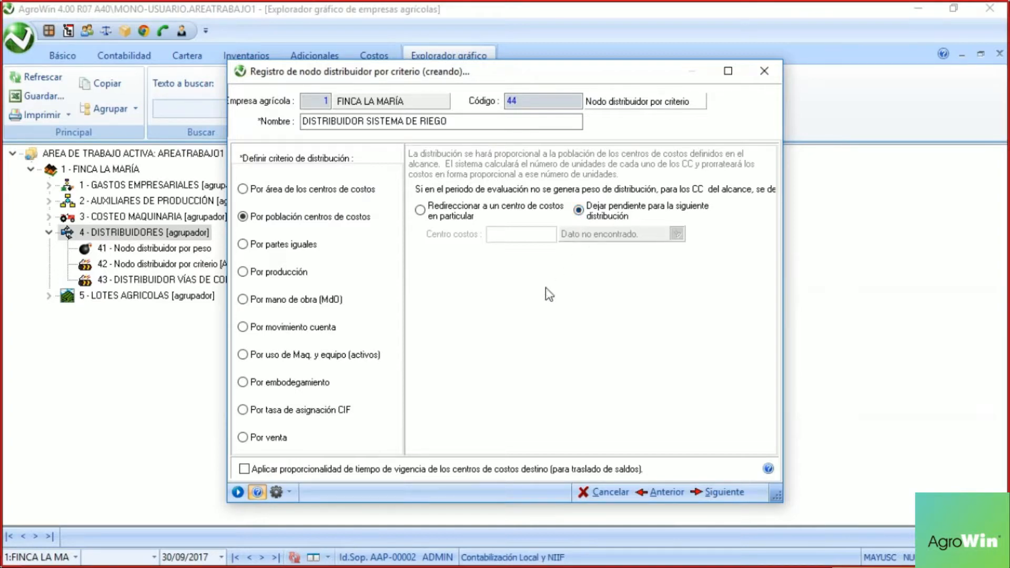
{"action": "left_click", "coordinate": [254, 468]}
{"action": "left_click", "coordinate": [728, 486]}
{"action": "left_click", "coordinate": [737, 492]}
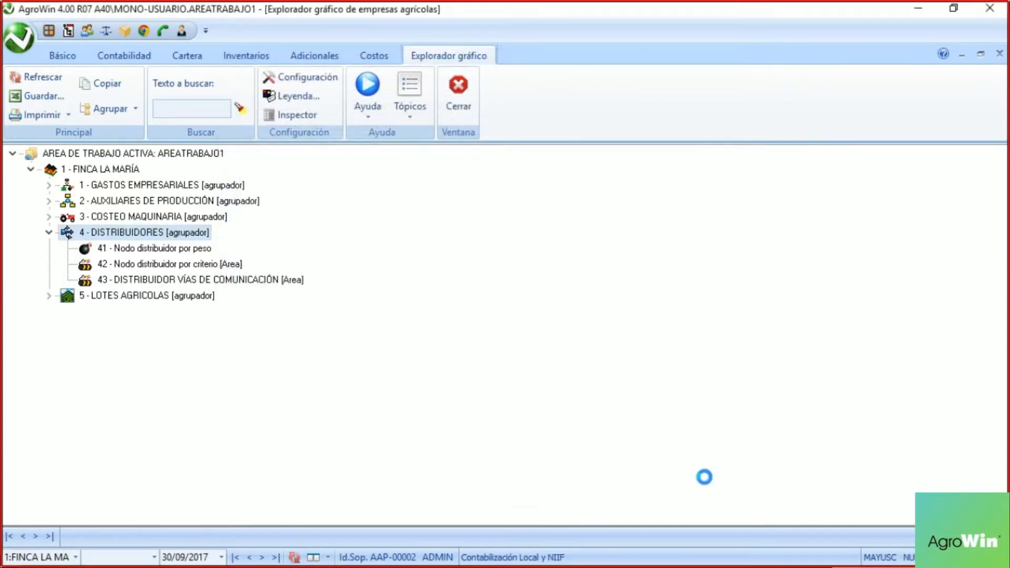
Step: Check the distributor nodes under DISTRIBUIDORES, collapse that group and expand AUXILIARES DE PRODUCCIÓN
{"action": "left_click", "coordinate": [49, 233]}
{"action": "left_click", "coordinate": [142, 284]}
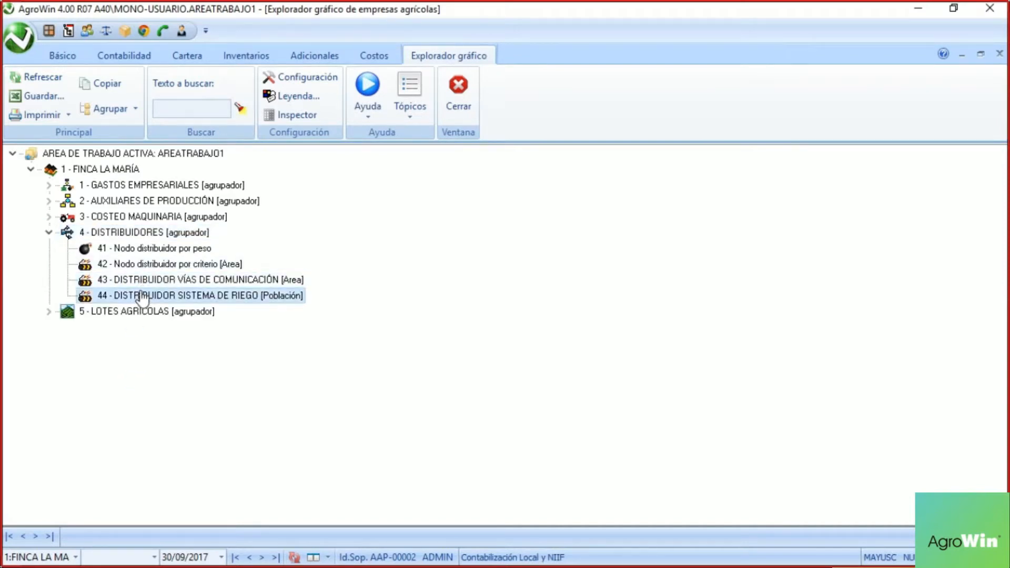
{"action": "left_click", "coordinate": [141, 253]}
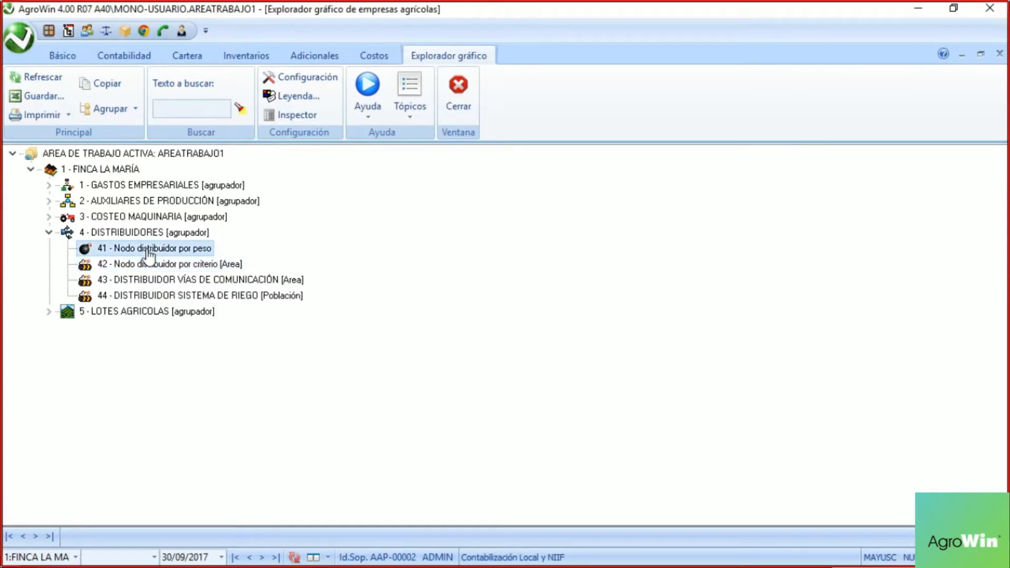
{"action": "left_click", "coordinate": [50, 234]}
{"action": "left_click", "coordinate": [49, 201]}
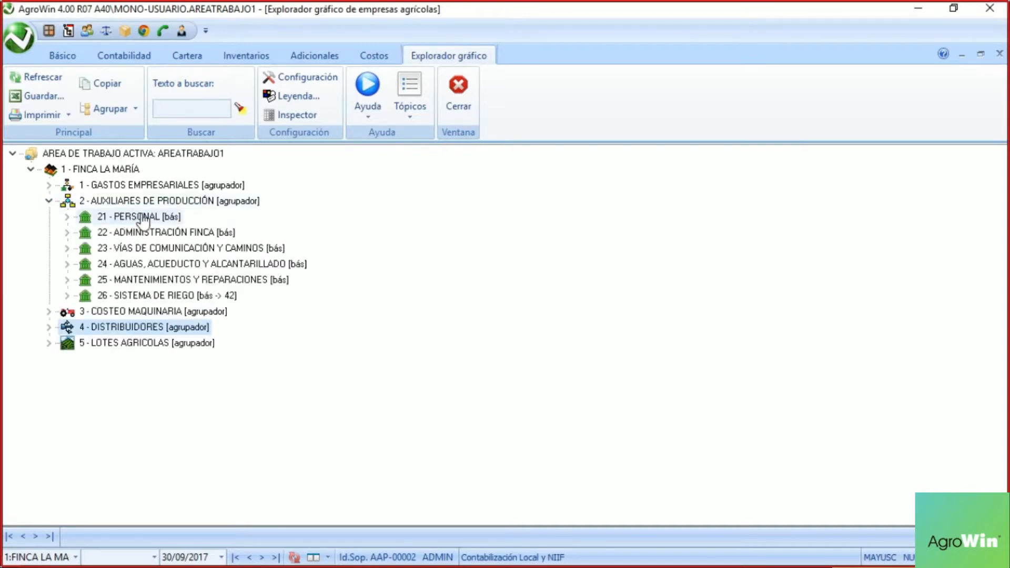
Step: Modify cost centre 21 PERSONAL and activate its automatic distribution during the month-end closing
{"action": "left_click", "coordinate": [143, 219]}
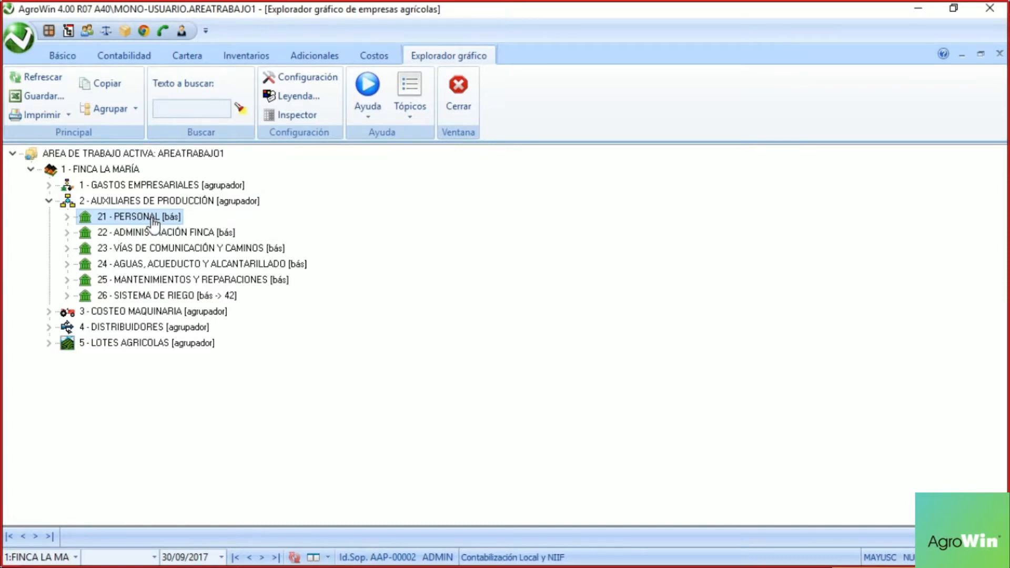
{"action": "right_click", "coordinate": [153, 221]}
{"action": "left_click", "coordinate": [206, 249]}
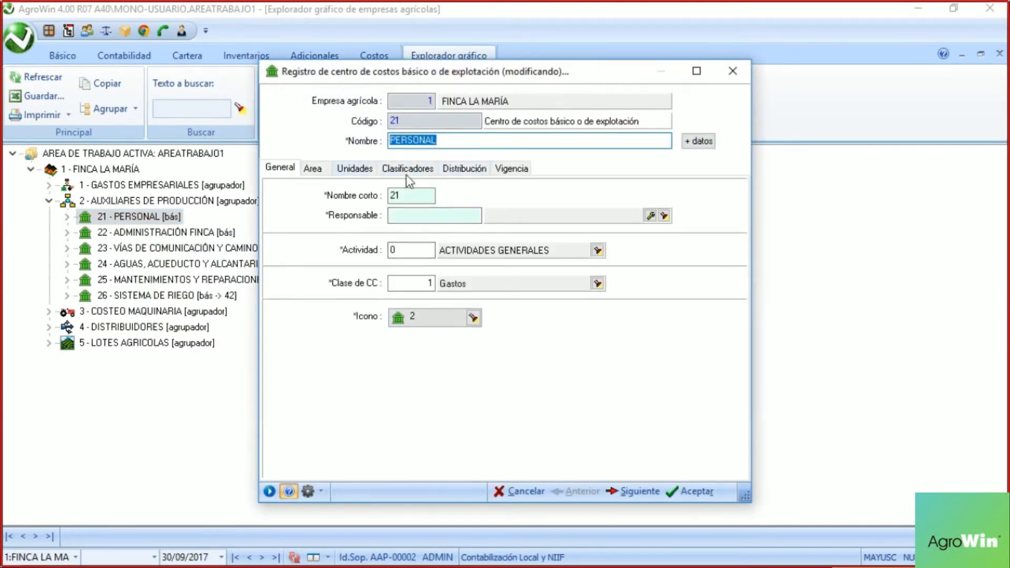
{"action": "left_click", "coordinate": [468, 170]}
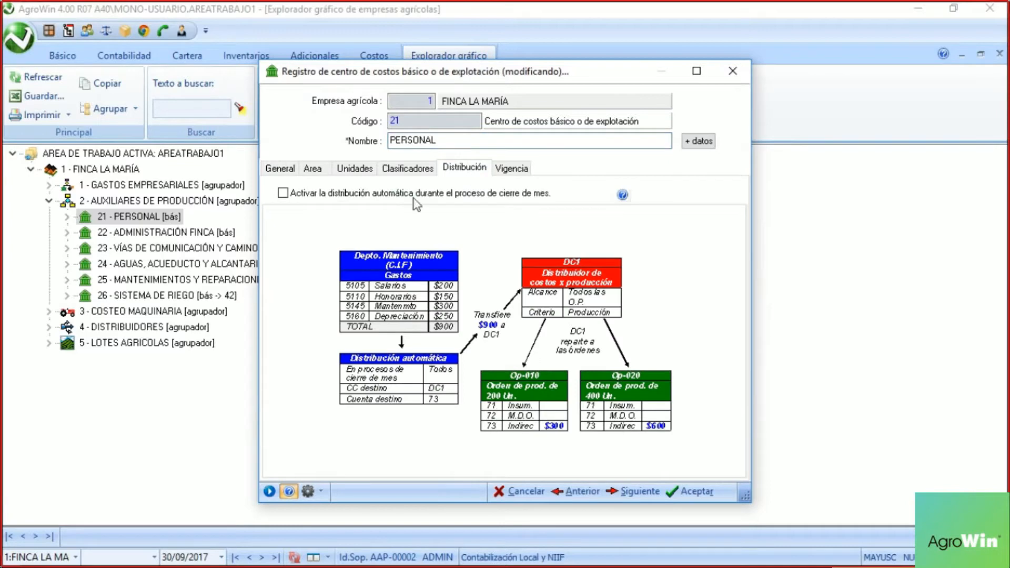
{"action": "left_click", "coordinate": [305, 193]}
Step: Enter the account range 7 to 79999 in the first transfer row of cost centre PERSONAL
{"action": "left_click", "coordinate": [525, 167]}
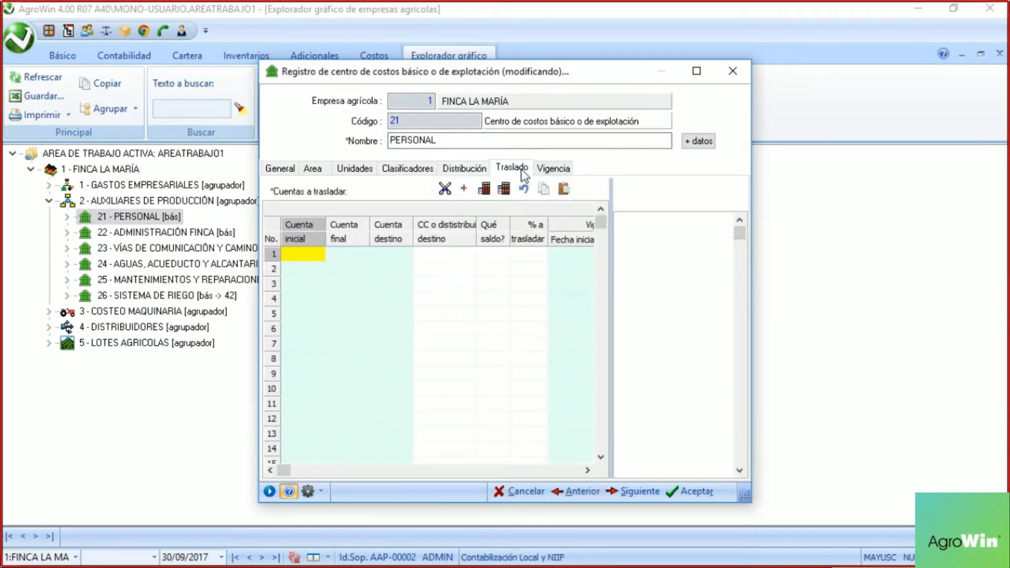
{"action": "left_click", "coordinate": [314, 261]}
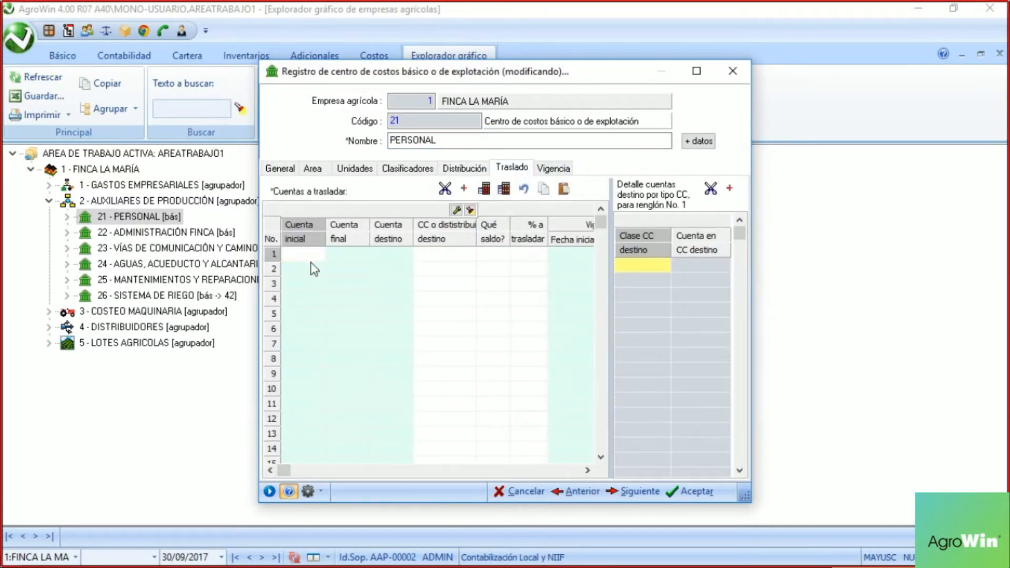
{"action": "type", "text": "7"}
{"action": "key", "text": "Tab"}
{"action": "type", "text": "799"}
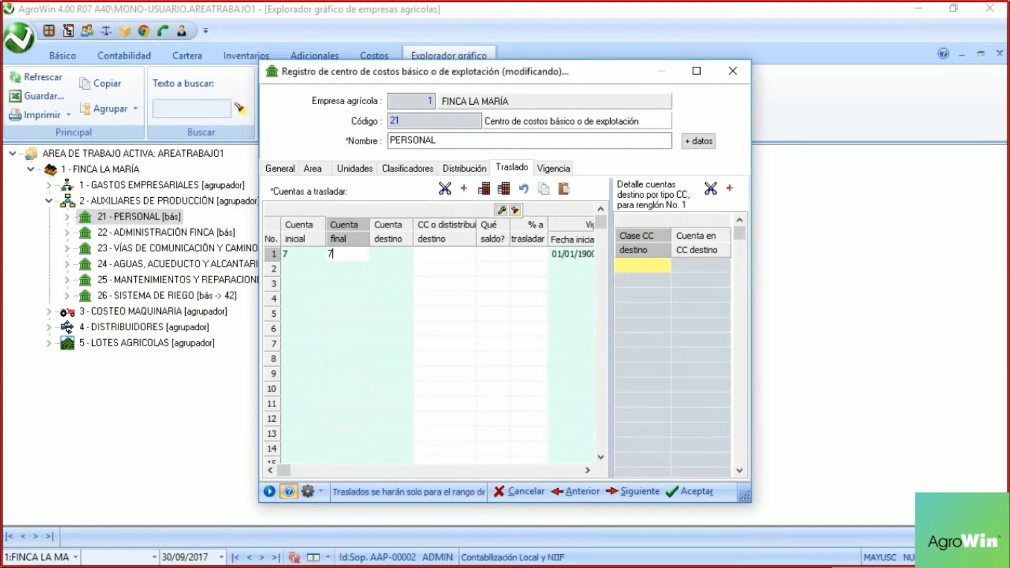
{"action": "left_click", "coordinate": [433, 171]}
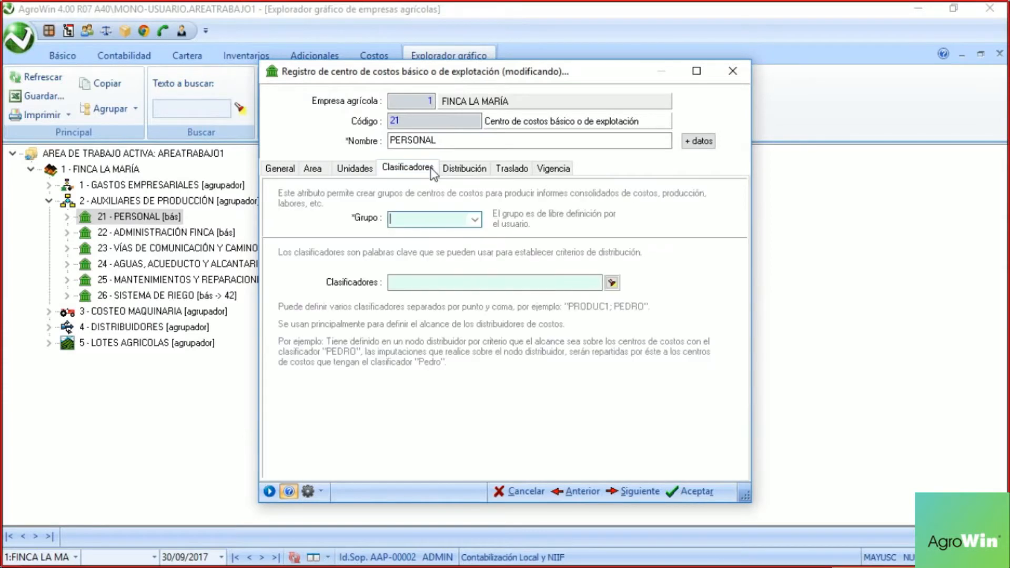
{"action": "left_click", "coordinate": [511, 168]}
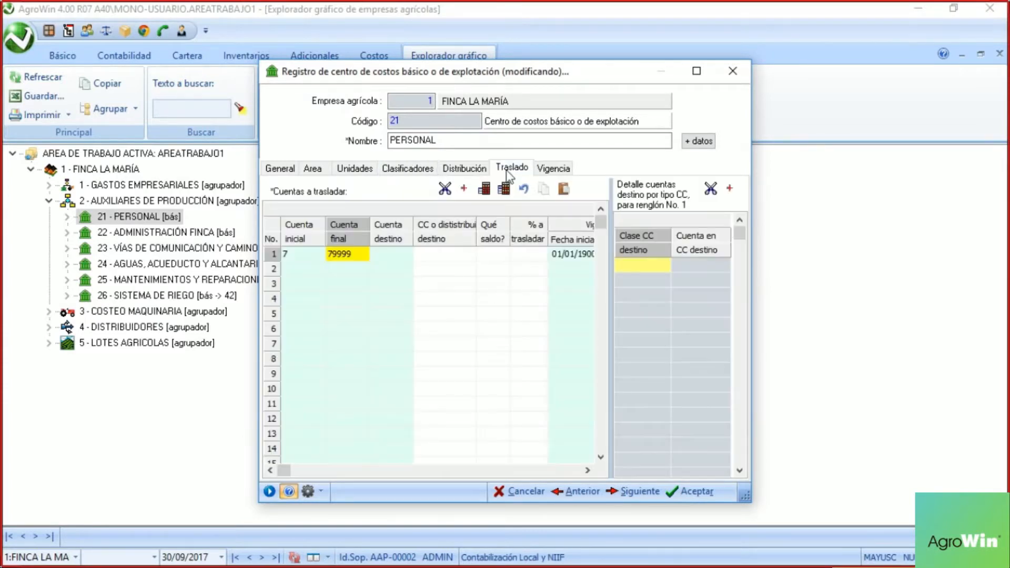
Step: Look up the destination for PERSONAL's transfer row and highlight distributor 43, DISTRIBUIDOR VÍAS DE COMUNICACIÓN, in the list
{"action": "left_click", "coordinate": [447, 257]}
{"action": "left_click", "coordinate": [454, 260]}
{"action": "left_click", "coordinate": [587, 211]}
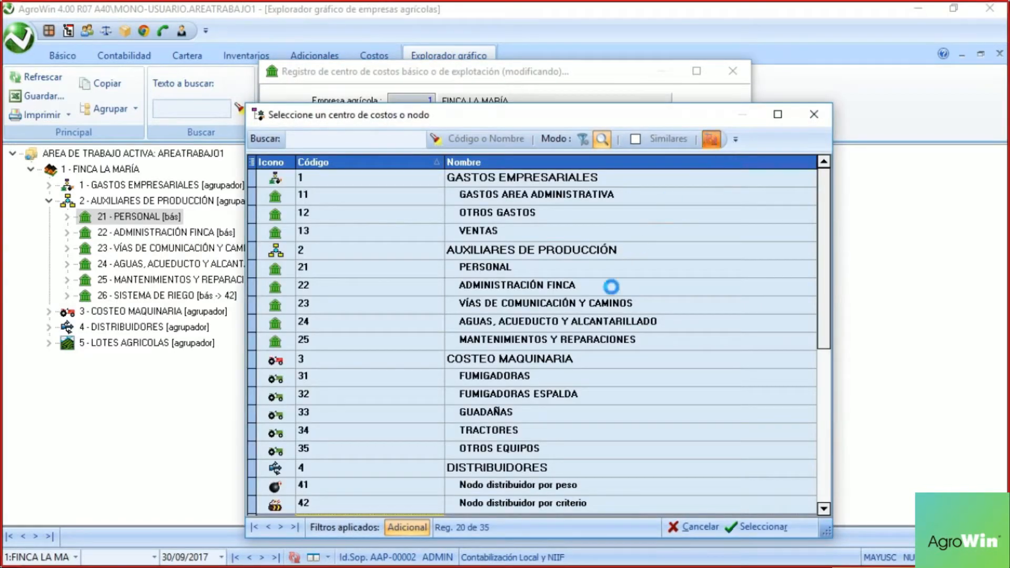
{"action": "left_click", "coordinate": [526, 425]}
{"action": "scroll", "coordinate": [521, 427], "scroll_direction": "down", "scroll_amount": 3}
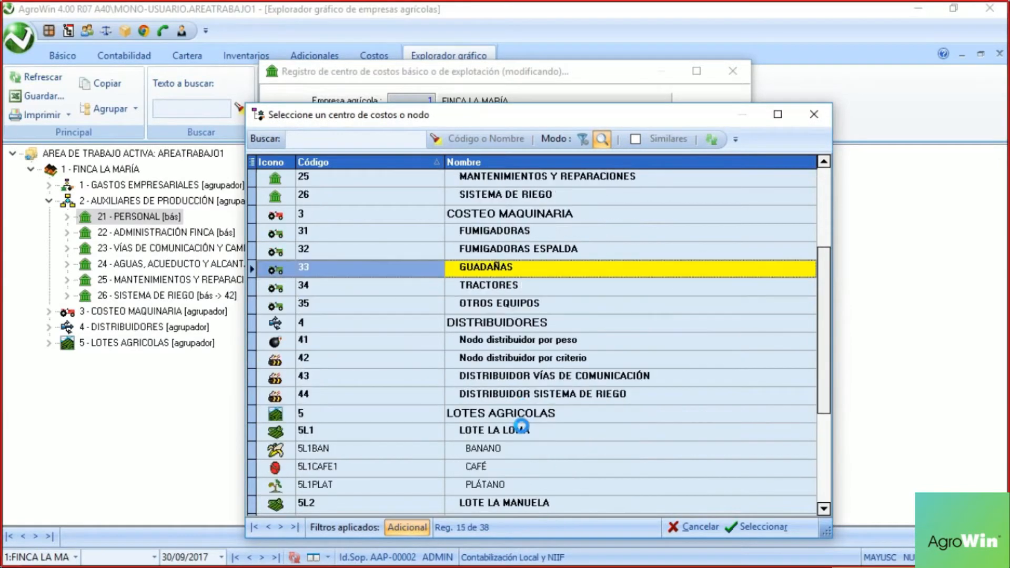
{"action": "left_click", "coordinate": [436, 368]}
{"action": "scroll", "coordinate": [463, 376], "scroll_direction": "down", "scroll_amount": 4}
{"action": "left_click", "coordinate": [482, 381]}
{"action": "scroll", "coordinate": [526, 285], "scroll_direction": "up", "scroll_amount": 2}
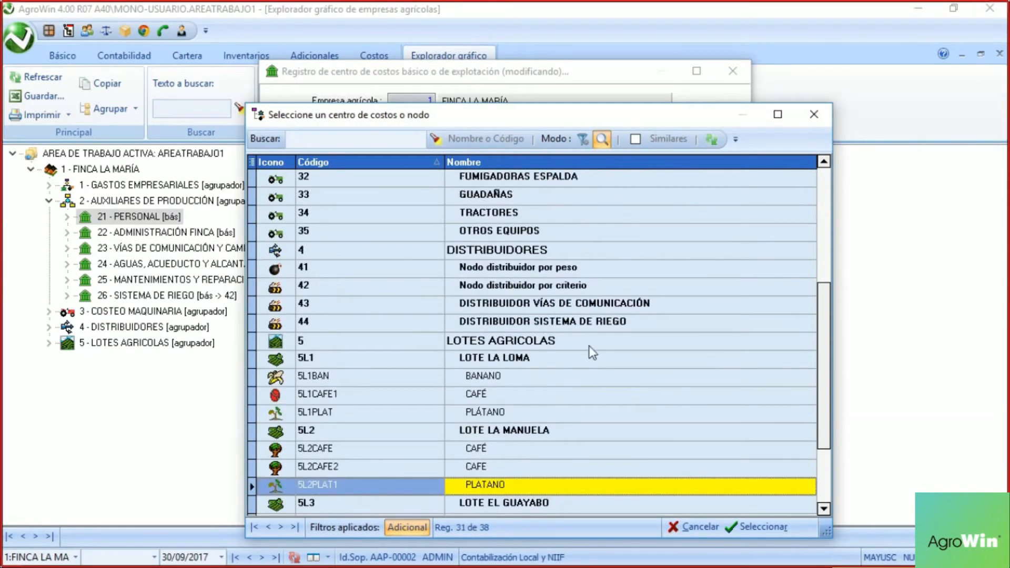
{"action": "left_click", "coordinate": [528, 305]}
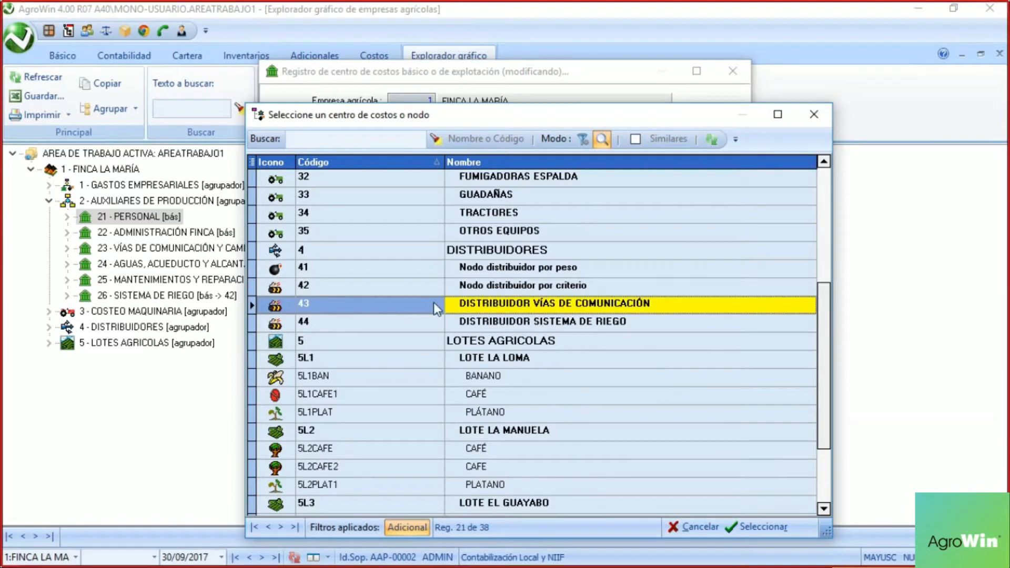
Step: Compare distributors 43 VÍAS DE COMUNICACIÓN and 44 SISTEMA DE RIEGO as possible destinations, and cancel the selection
{"action": "left_click", "coordinate": [403, 303]}
{"action": "left_click", "coordinate": [421, 318]}
{"action": "left_click", "coordinate": [419, 305]}
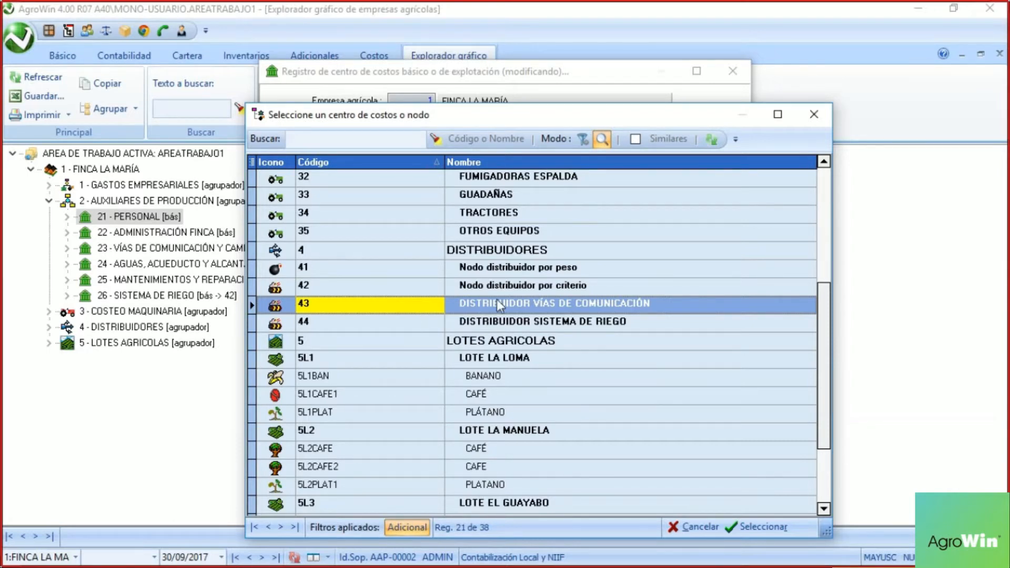
{"action": "left_click", "coordinate": [510, 323]}
{"action": "left_click", "coordinate": [510, 308]}
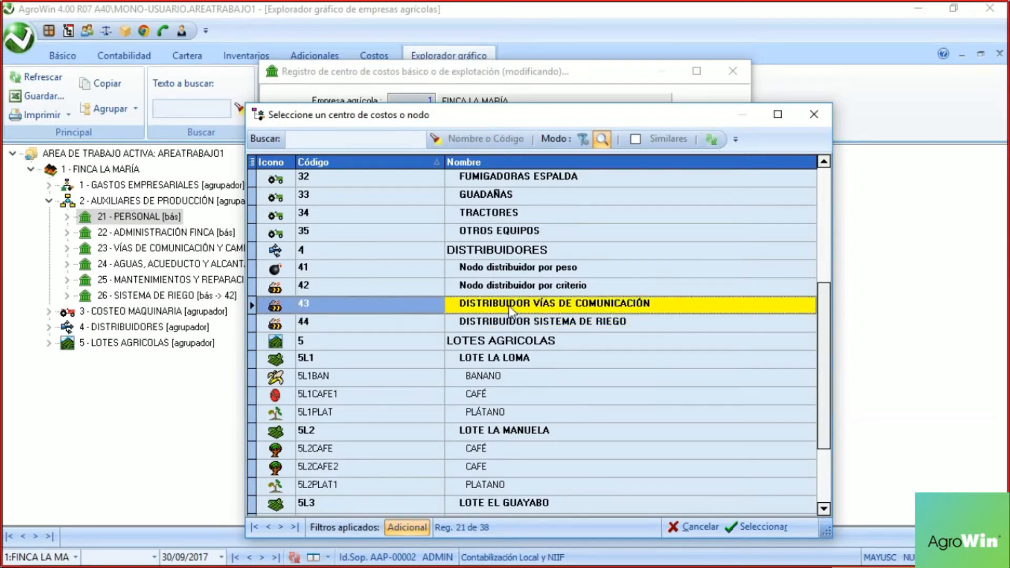
{"action": "left_click", "coordinate": [503, 319]}
{"action": "left_click", "coordinate": [507, 308]}
{"action": "left_click", "coordinate": [499, 326]}
{"action": "left_click", "coordinate": [504, 307]}
{"action": "left_click", "coordinate": [339, 320]}
{"action": "left_click", "coordinate": [341, 304]}
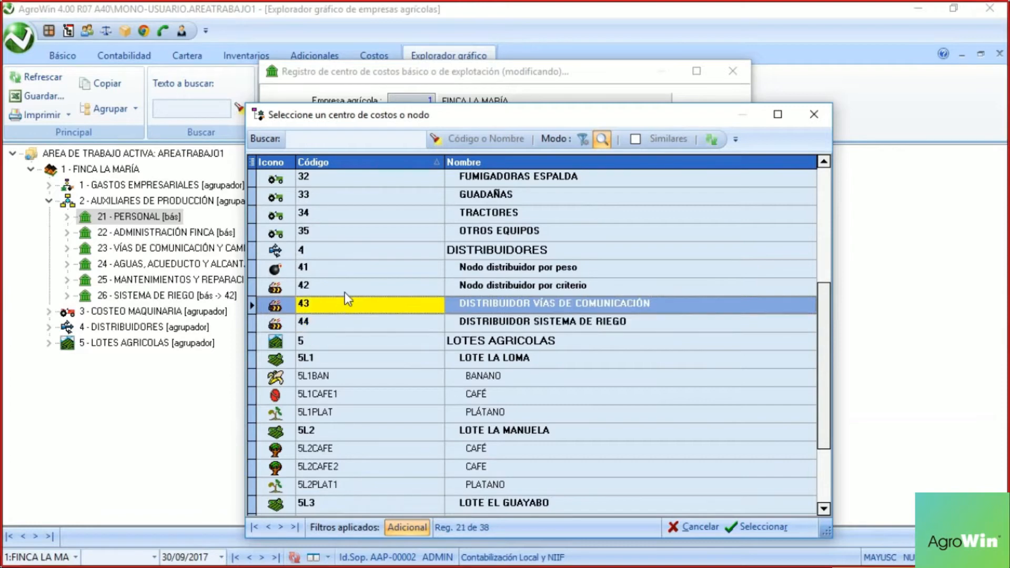
{"action": "left_click", "coordinate": [527, 308]}
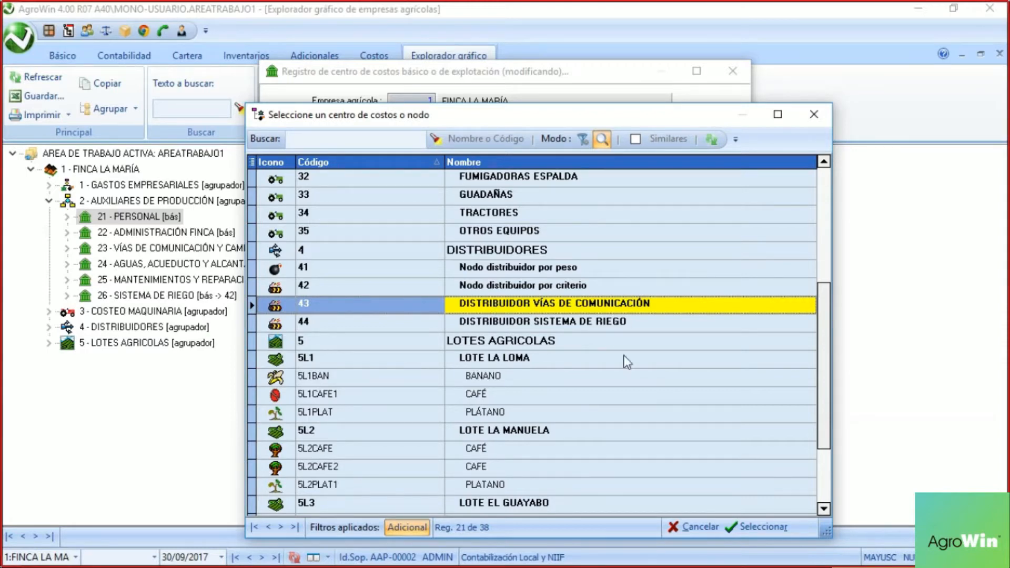
{"action": "left_click", "coordinate": [711, 527]}
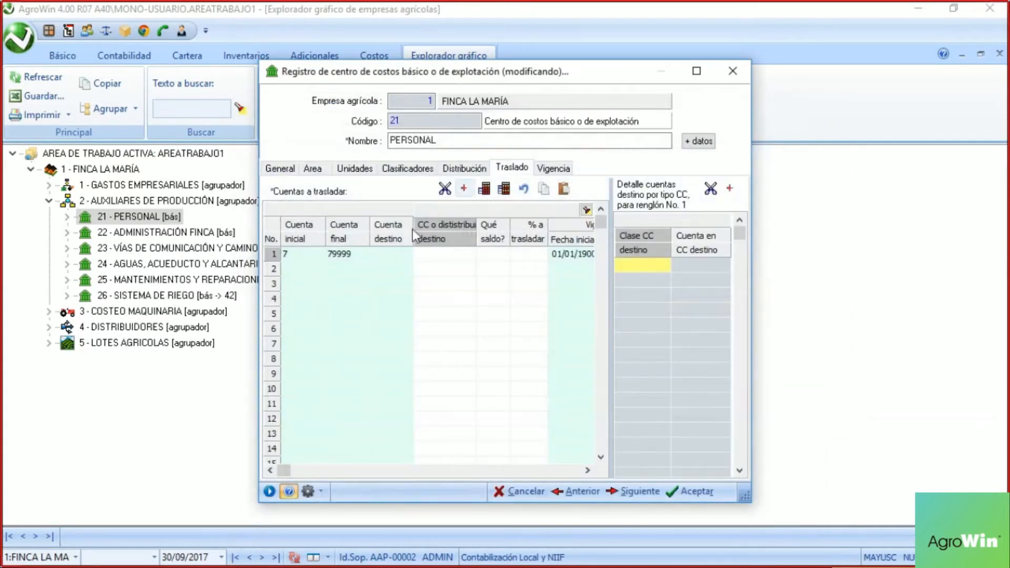
Step: Delete PERSONAL's transfer row, deactivate its automatic distribution and accept the cost centre record
{"action": "left_click", "coordinate": [447, 191]}
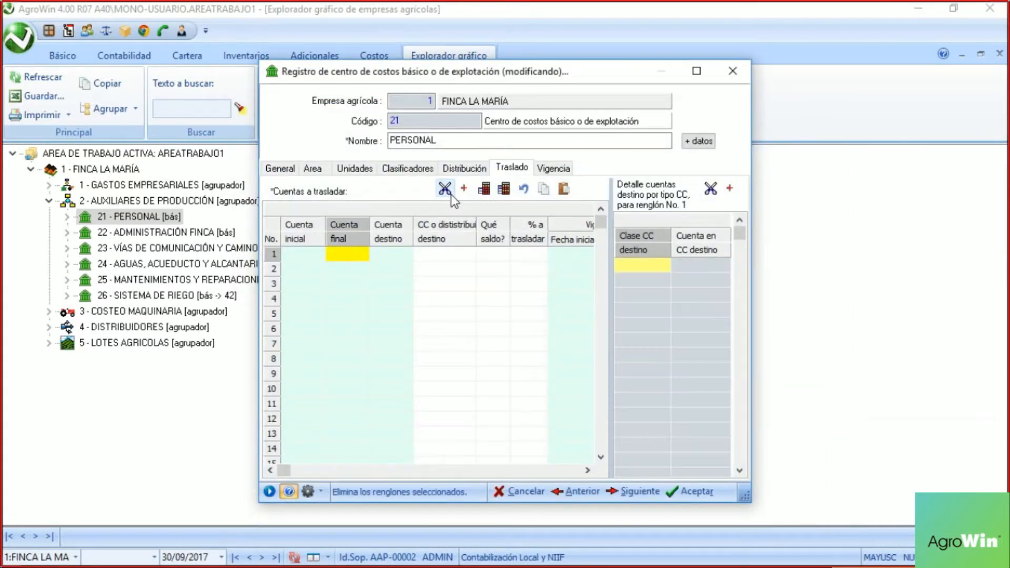
{"action": "left_click", "coordinate": [466, 168]}
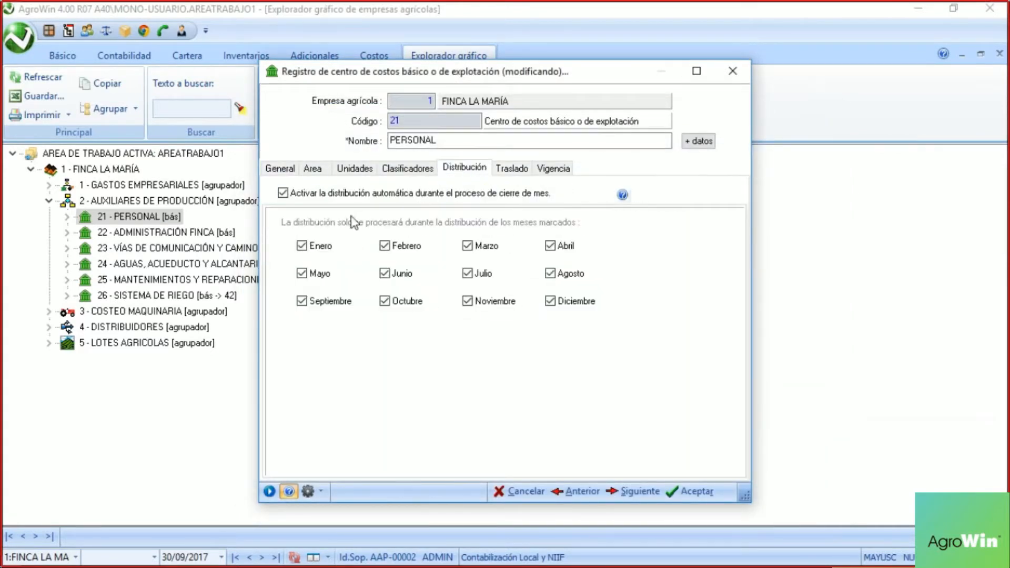
{"action": "left_click", "coordinate": [327, 193]}
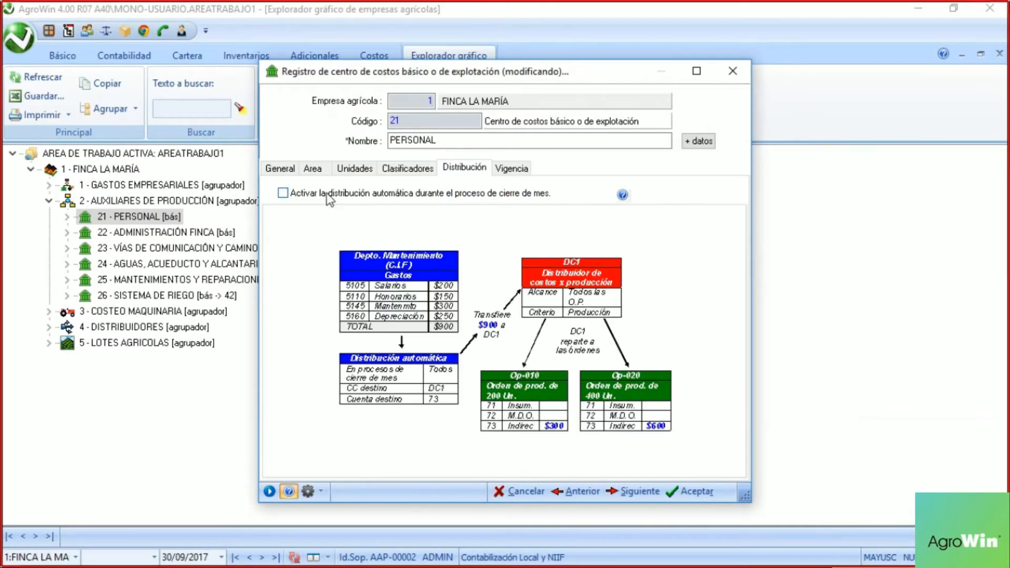
{"action": "left_click", "coordinate": [698, 491]}
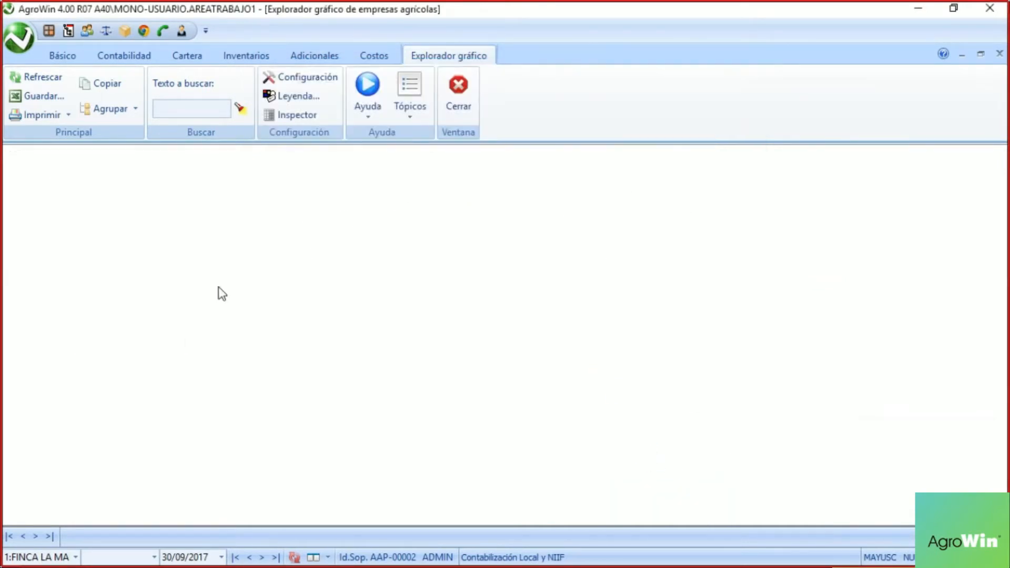
Step: Open cost centre 23, VÍAS DE COMUNICACIÓN Y CAMINOS, for modification and activate its automatic distribution during month-end closing
{"action": "left_click", "coordinate": [179, 247]}
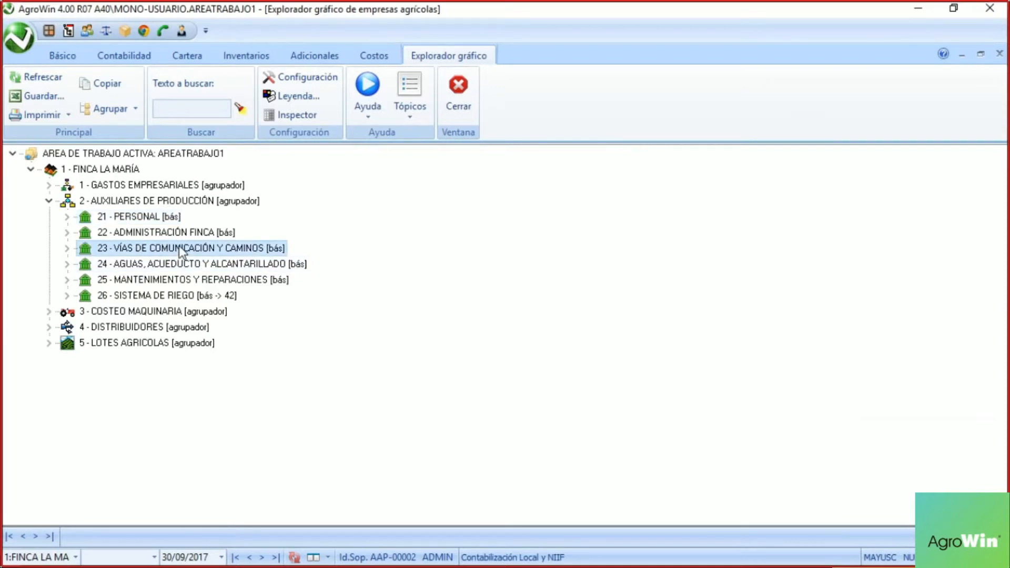
{"action": "right_click", "coordinate": [179, 245]}
{"action": "left_click", "coordinate": [216, 276]}
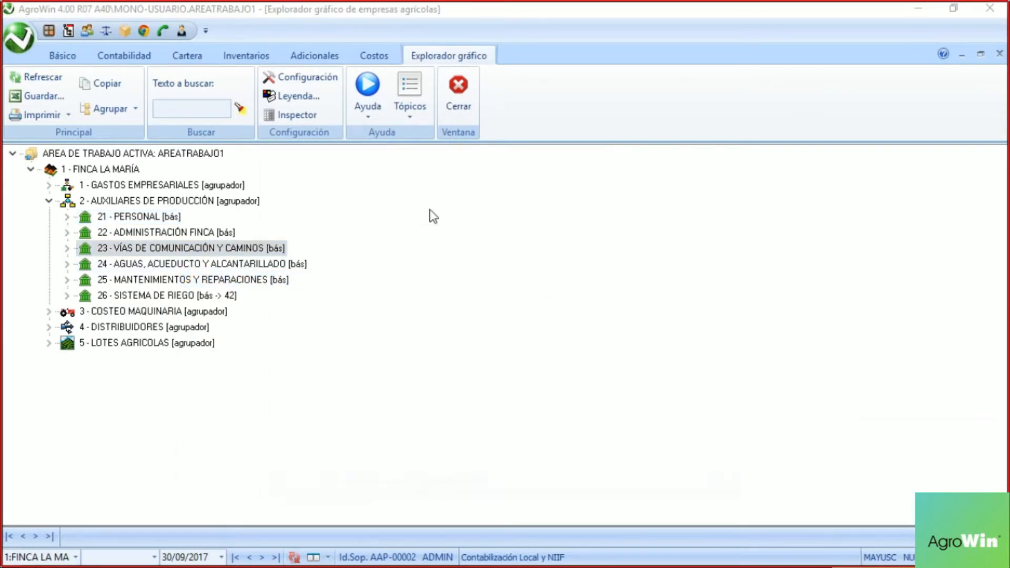
{"action": "left_click", "coordinate": [463, 169]}
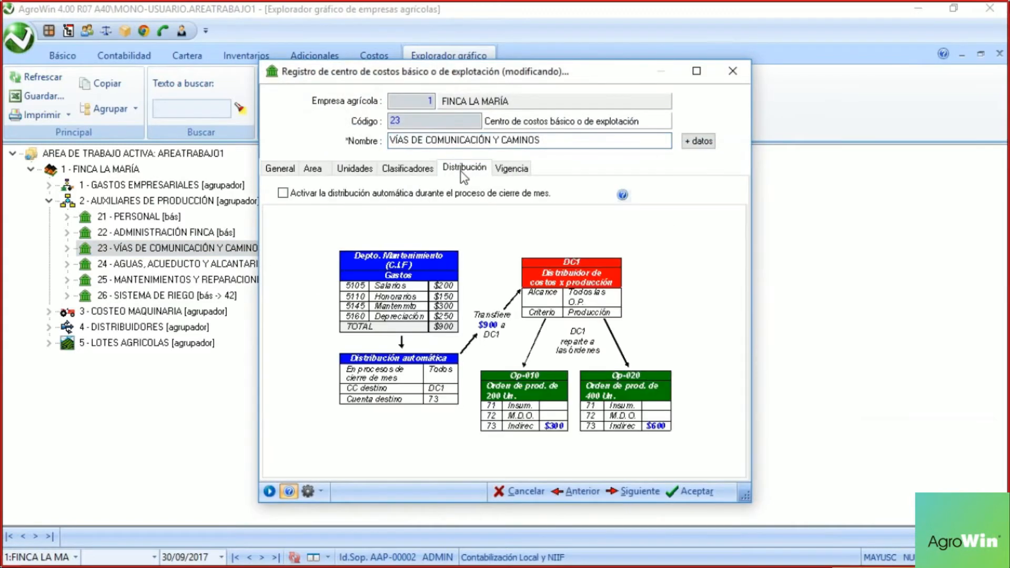
{"action": "left_click", "coordinate": [371, 195]}
Step: Enter the account range 7 to 7999 in the first transfer row of cost centre VÍAS DE COMUNICACIÓN Y CAMINOS
{"action": "left_click", "coordinate": [512, 168]}
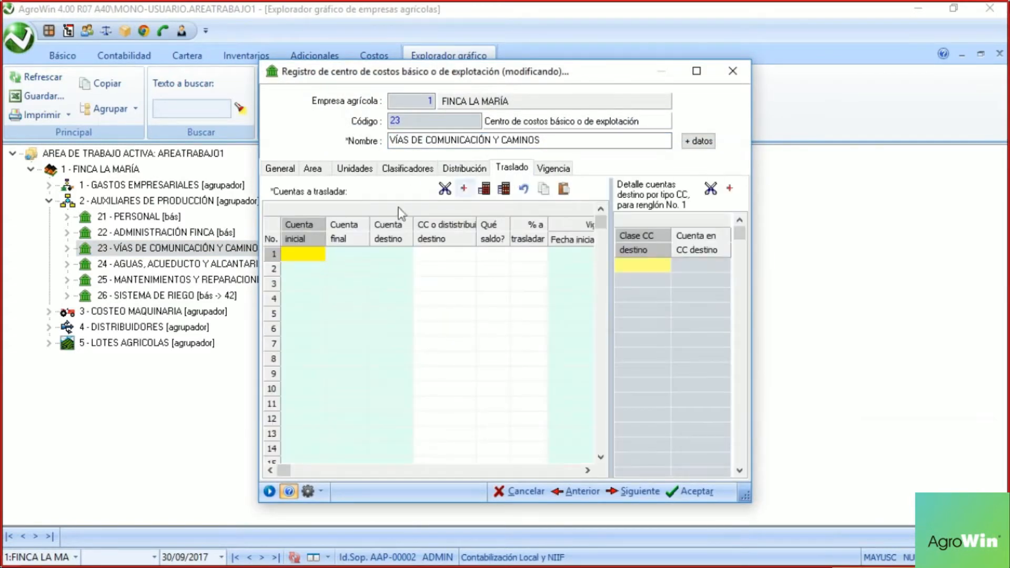
{"action": "left_click", "coordinate": [311, 252]}
{"action": "type", "text": "7"}
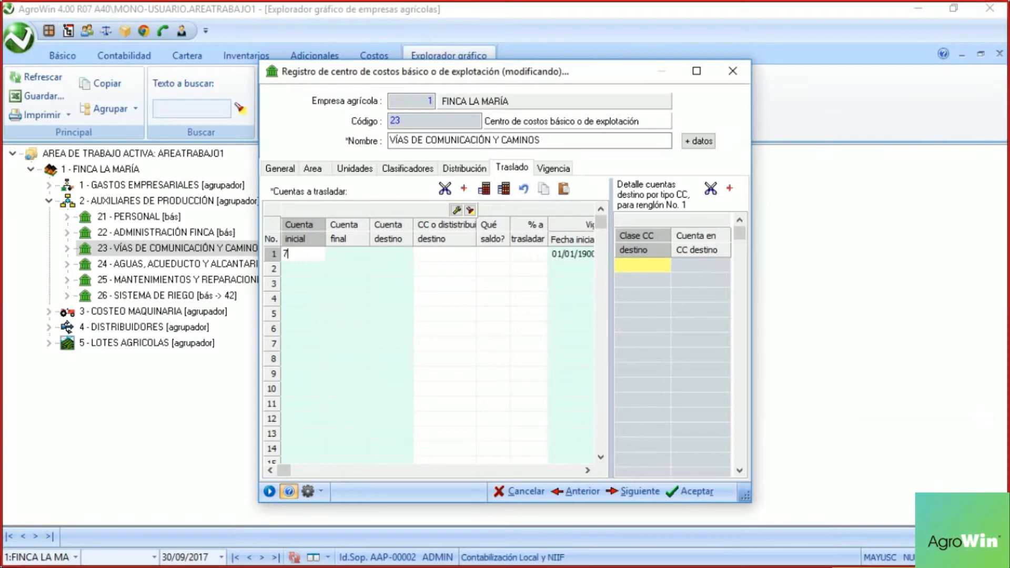
{"action": "key", "text": "Tab"}
{"action": "type", "text": "7999"}
{"action": "key", "text": "Tab"}
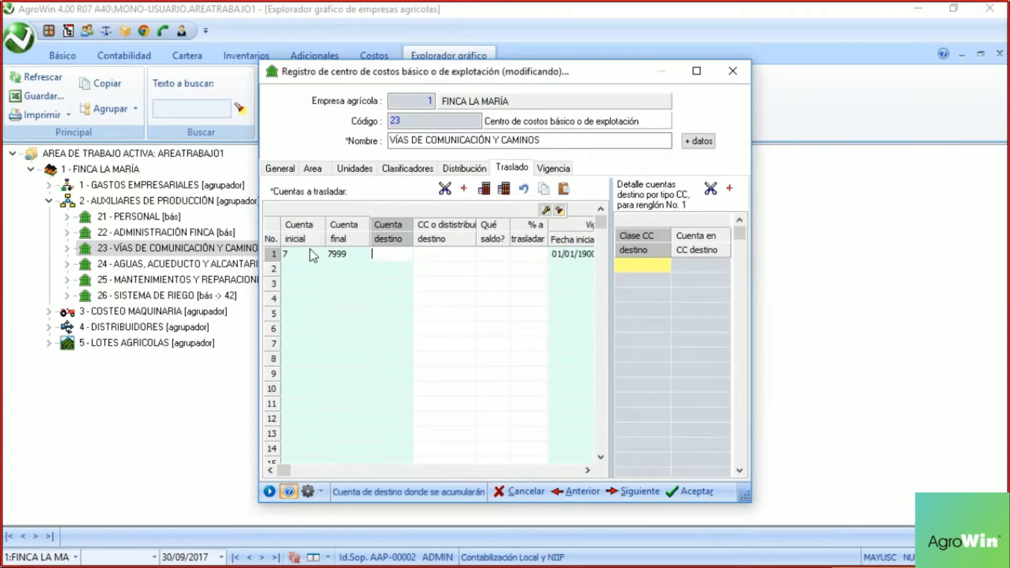
Step: Assign distributor 43, DISTRIBUIDOR VÍAS DE COMUNICACIÓN, as the destination of the first transfer row, leaving its destination account blank
{"action": "key", "text": "Tab"}
{"action": "left_click", "coordinate": [586, 210]}
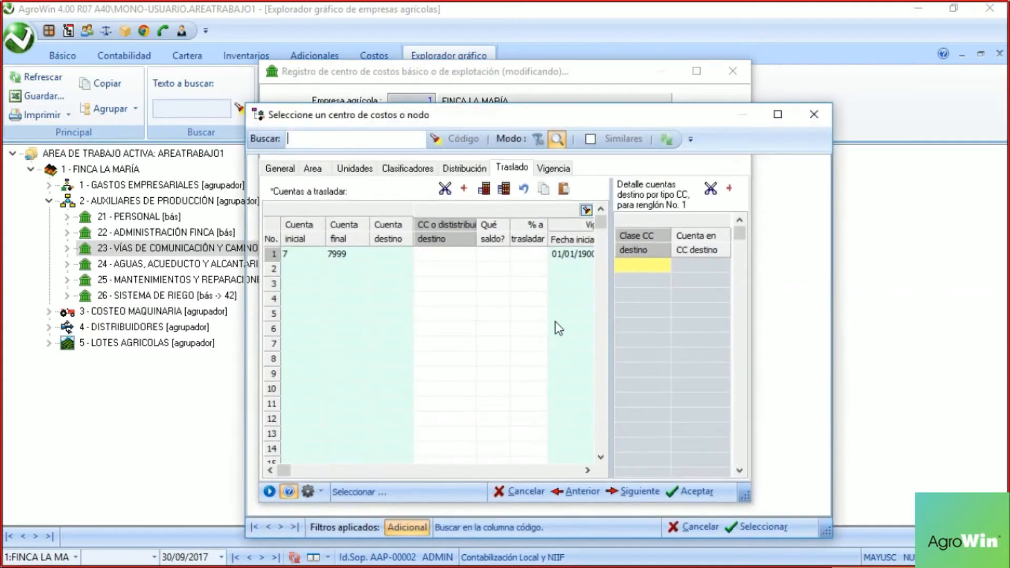
{"action": "scroll", "coordinate": [514, 468], "scroll_direction": "down", "scroll_amount": 1}
{"action": "scroll", "coordinate": [514, 471], "scroll_direction": "down", "scroll_amount": 1}
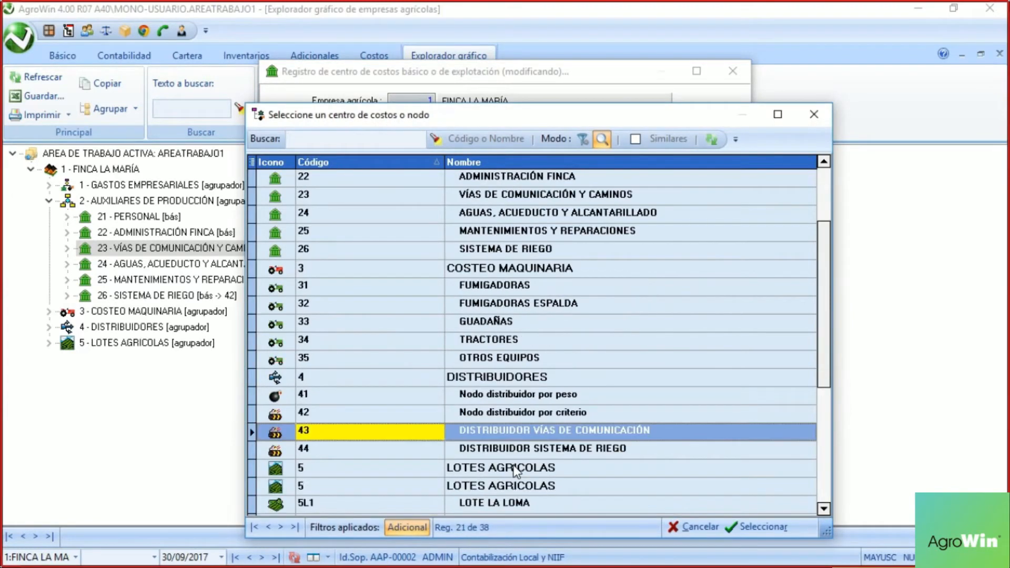
{"action": "double_click", "coordinate": [462, 430]}
{"action": "key", "text": "Return"}
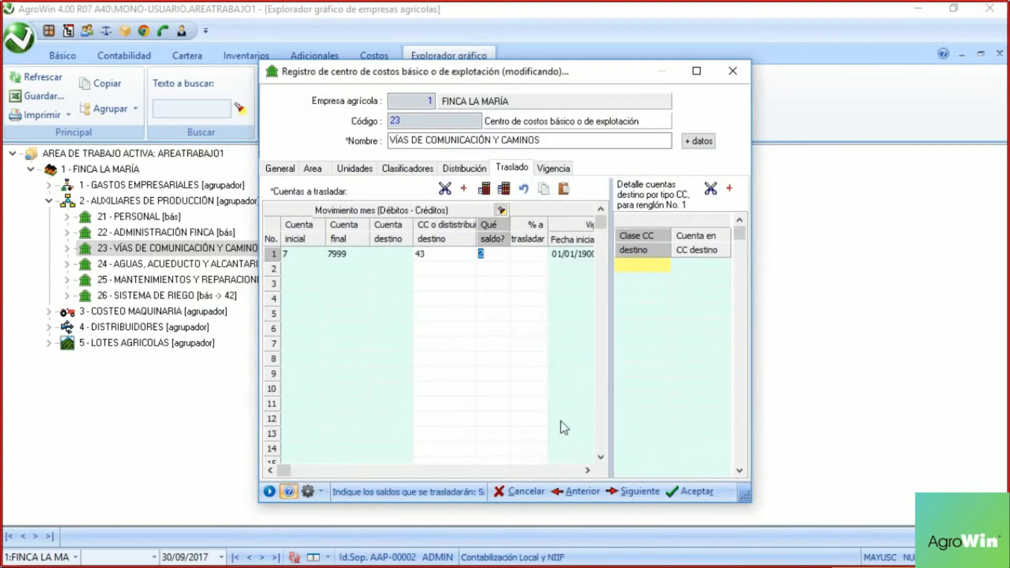
Step: Set the row's balance to Movimientos desde la última distribución (Déb. - Cré.) with 100% to transfer, and accept the cost centre record
{"action": "left_click", "coordinate": [502, 210]}
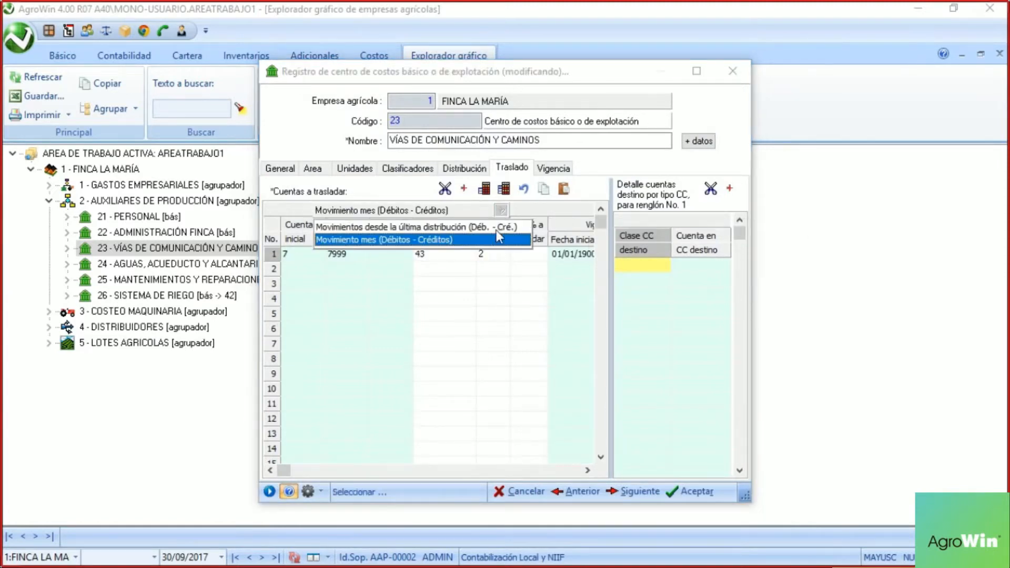
{"action": "left_click", "coordinate": [486, 230]}
{"action": "left_click", "coordinate": [521, 255]}
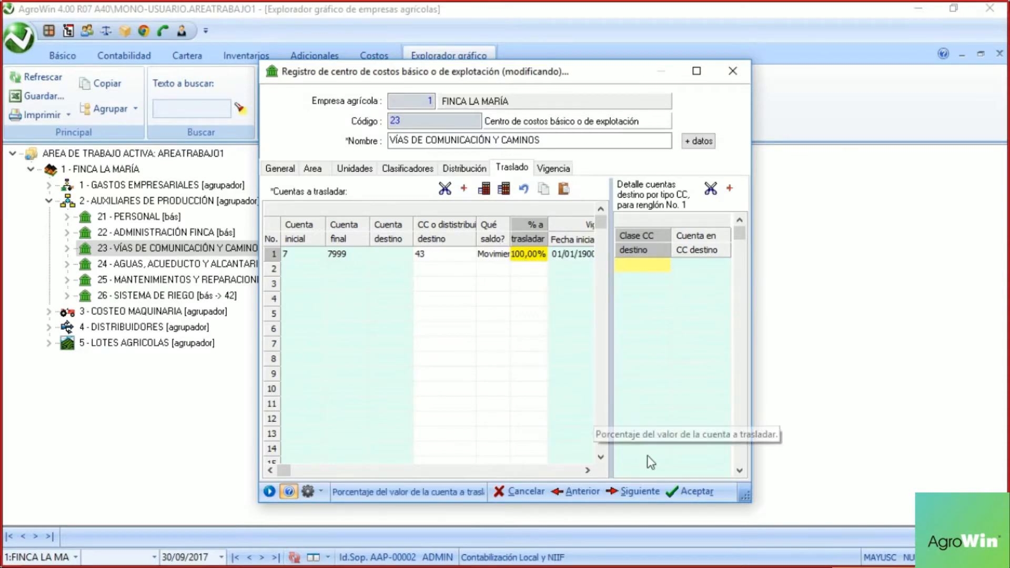
{"action": "left_click", "coordinate": [698, 492]}
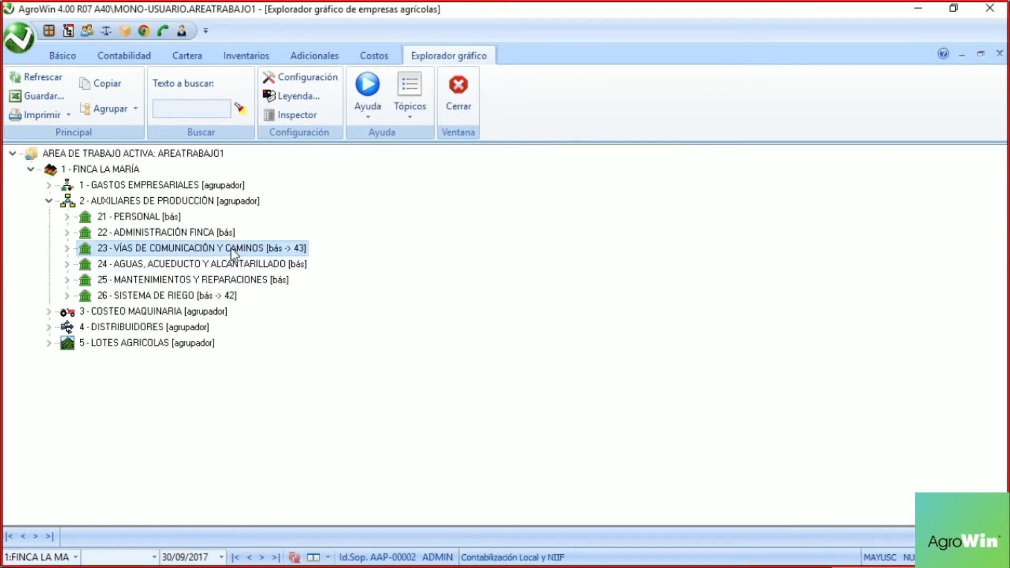
Step: Modify cost centre 26, SISTEMA DE RIEGO, so its transfer row's destination is distributor 44, DISTRIBUIDOR SISTEMA DE RIEGO
{"action": "left_click", "coordinate": [187, 298]}
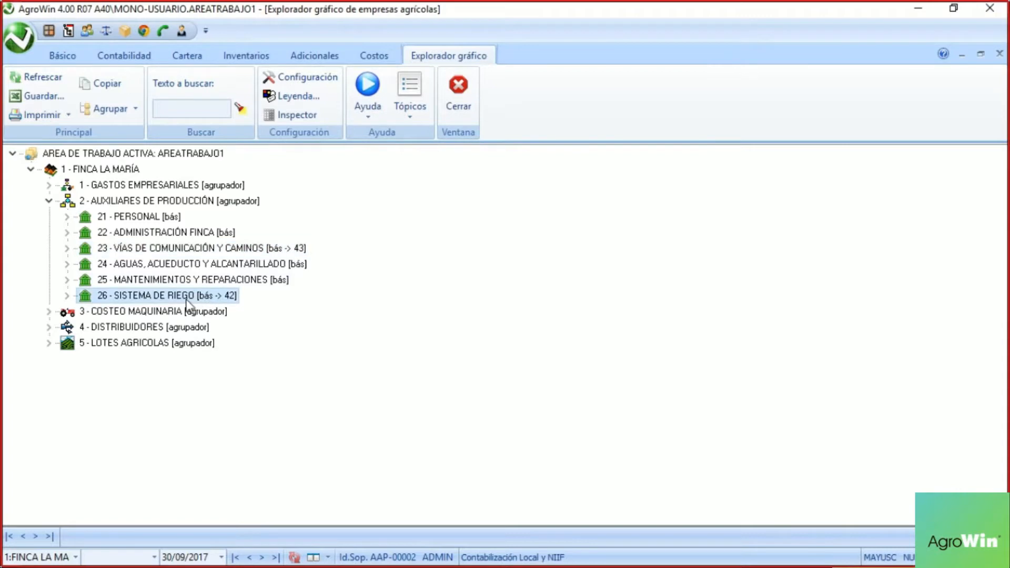
{"action": "right_click", "coordinate": [194, 295]}
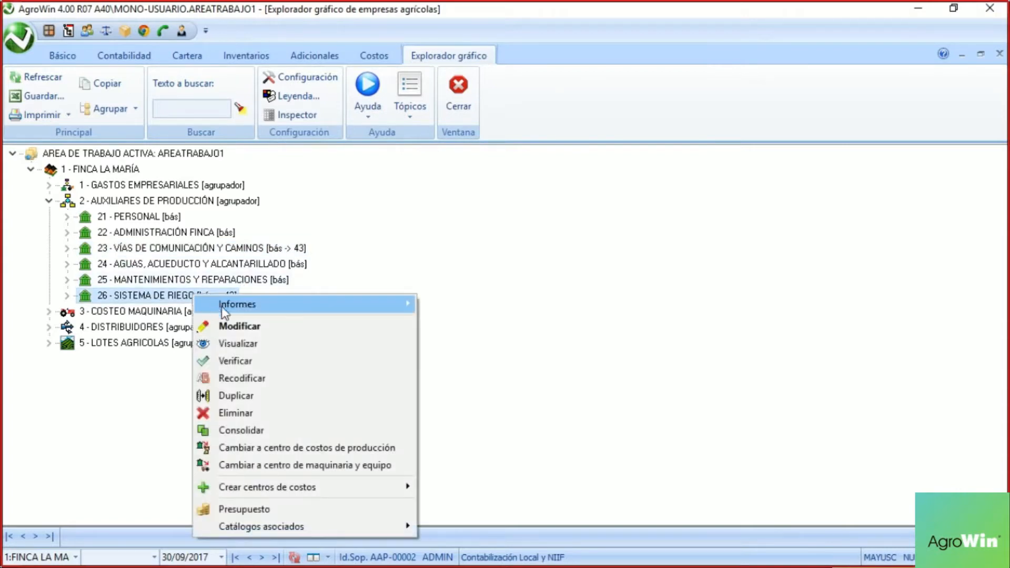
{"action": "left_click", "coordinate": [234, 325]}
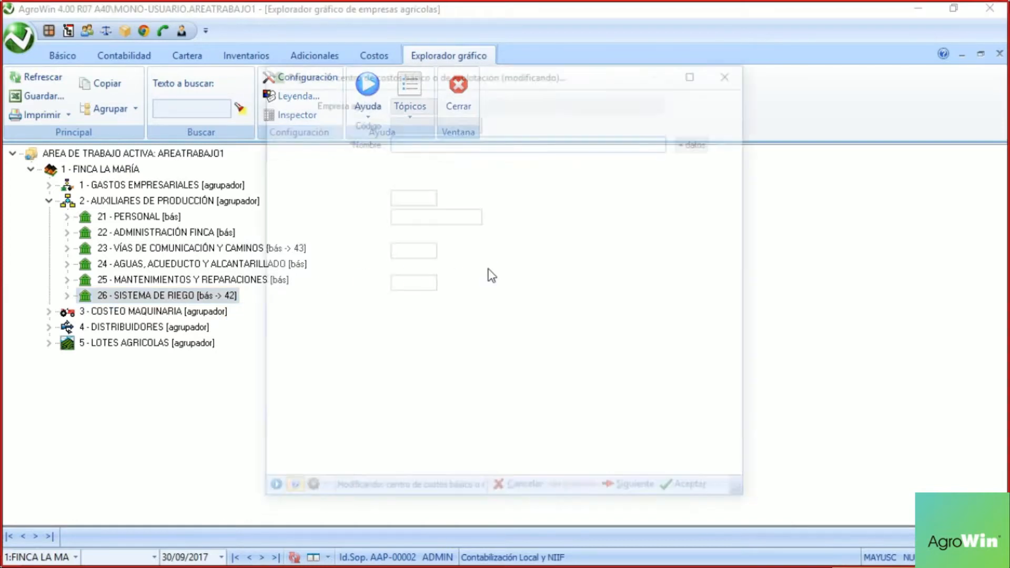
{"action": "left_click", "coordinate": [466, 168]}
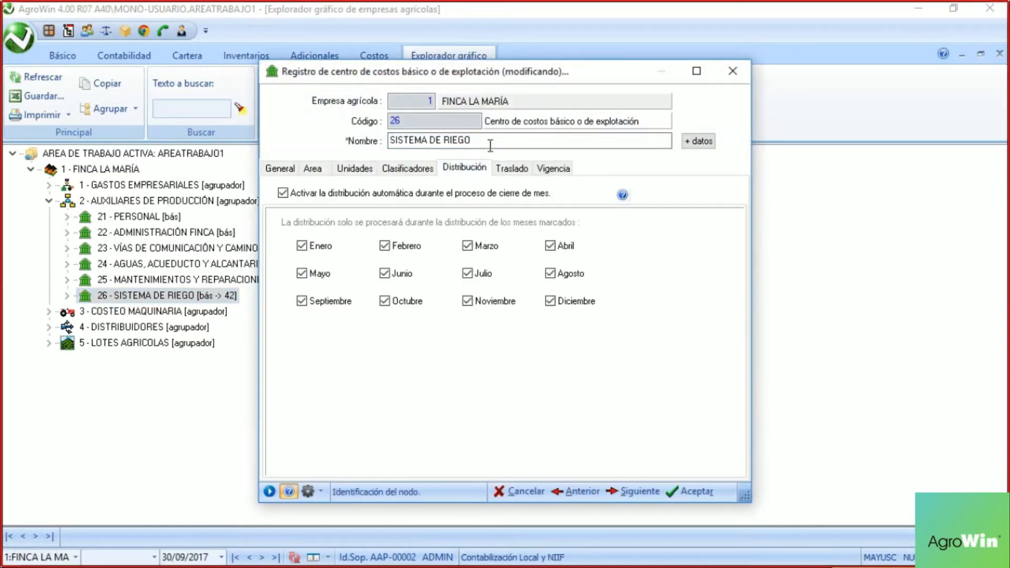
{"action": "left_click", "coordinate": [508, 168]}
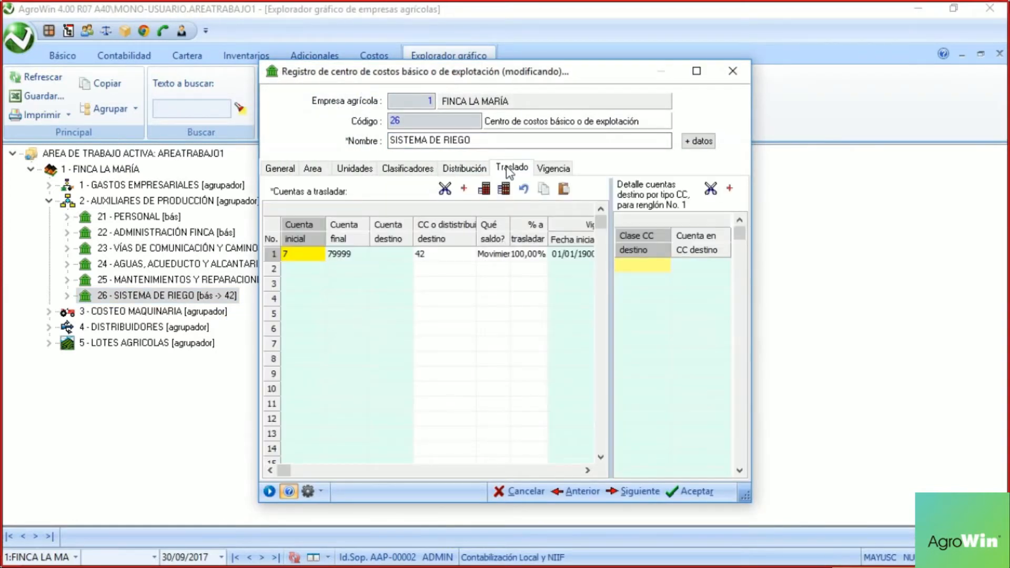
{"action": "left_click", "coordinate": [453, 254]}
{"action": "left_click", "coordinate": [453, 253]}
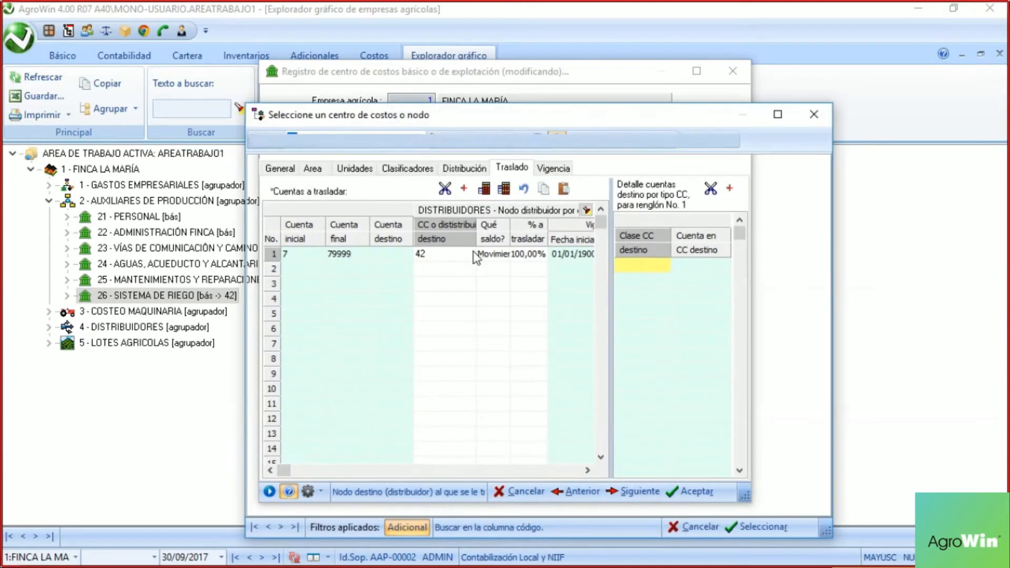
{"action": "scroll", "coordinate": [492, 393], "scroll_direction": "down", "scroll_amount": 3}
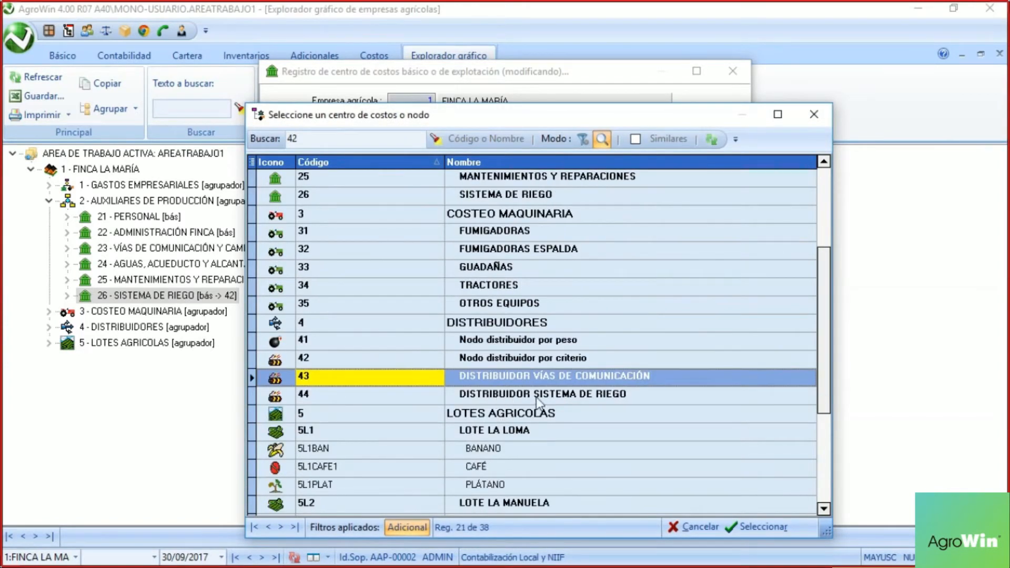
{"action": "left_click", "coordinate": [525, 396]}
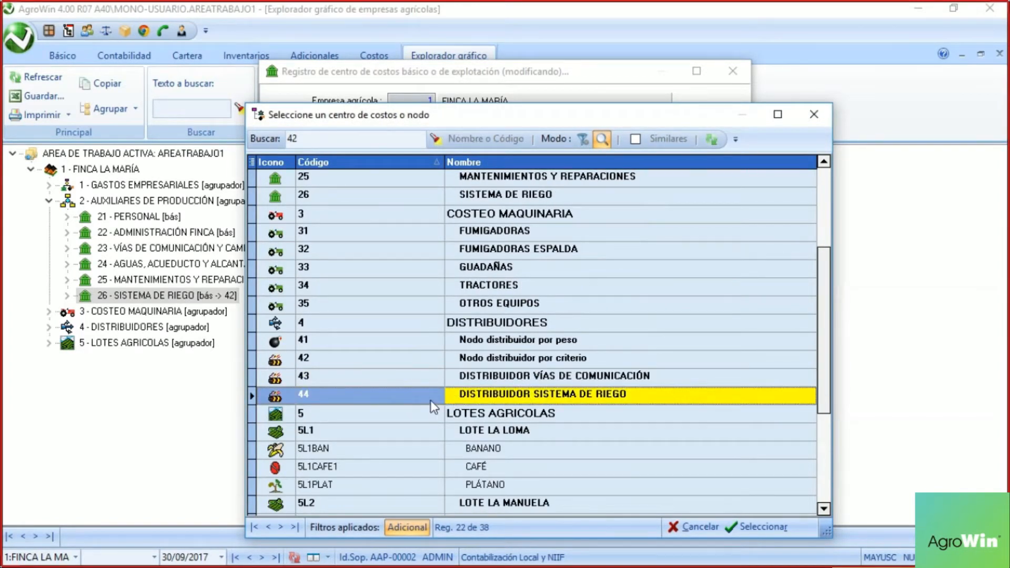
{"action": "double_click", "coordinate": [527, 396]}
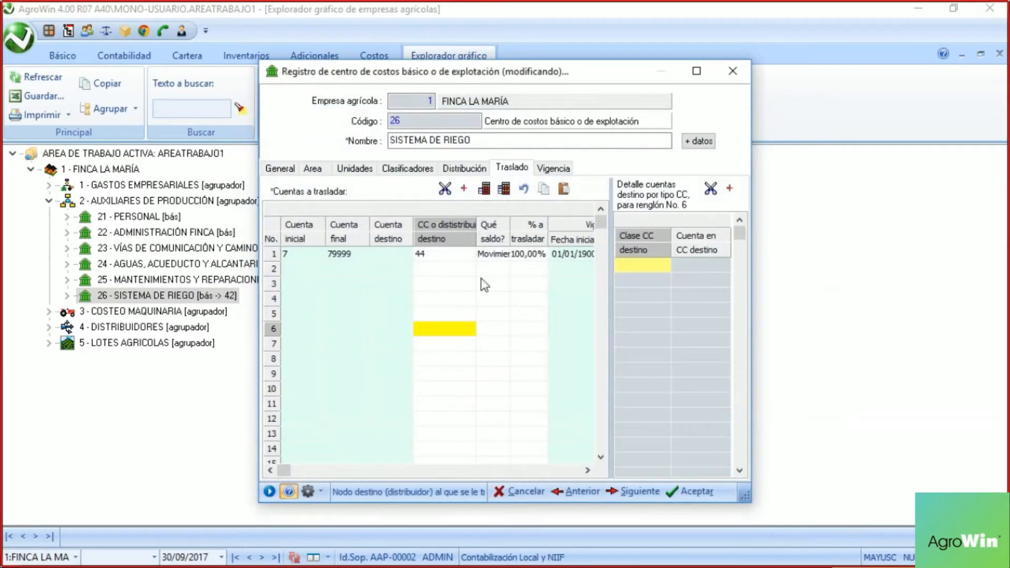
Step: Check the balance, percentage and account range of SISTEMA DE RIEGO's transfer row and accept the cost centre record
{"action": "left_click", "coordinate": [493, 255]}
{"action": "left_click", "coordinate": [528, 256]}
{"action": "left_click", "coordinate": [528, 256]}
{"action": "left_click", "coordinate": [523, 298]}
{"action": "left_click", "coordinate": [306, 256]}
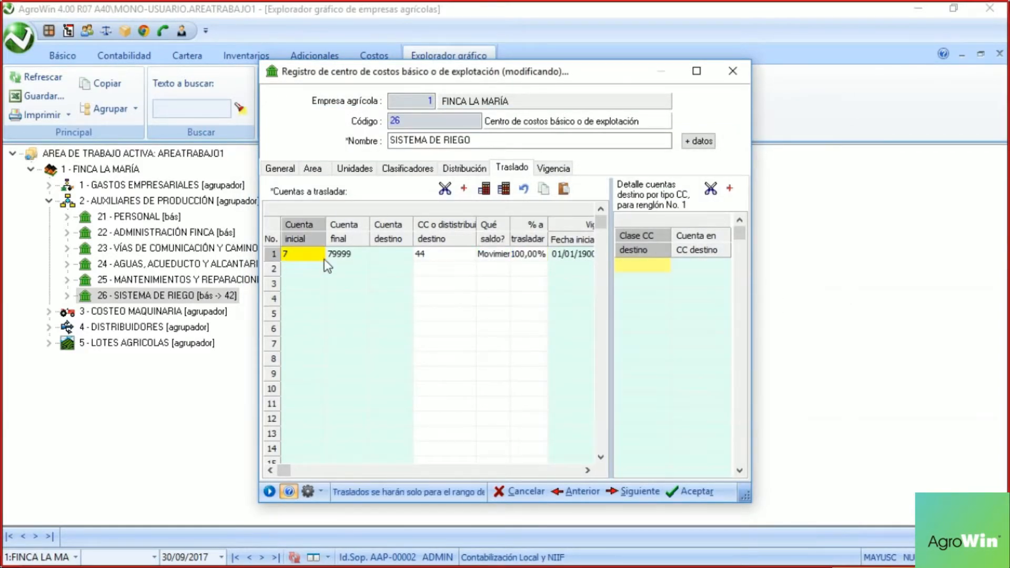
{"action": "left_click", "coordinate": [345, 259]}
{"action": "left_click", "coordinate": [693, 487]}
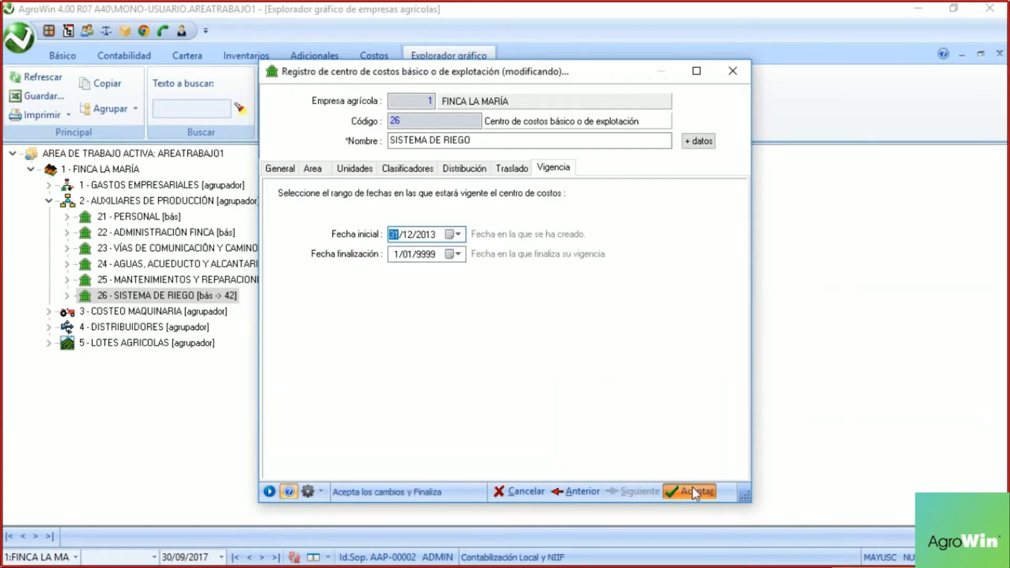
{"action": "left_click", "coordinate": [693, 487]}
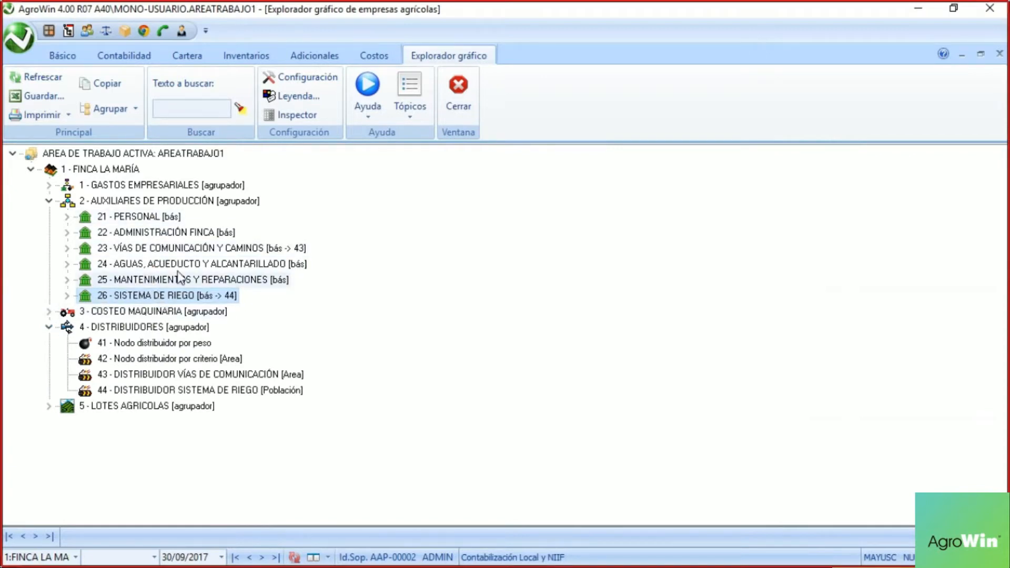
Step: Compare cost centres 23 and 26 with distributors 43 and 44 in the tree, examining each transfer destination and distribution criterion
{"action": "left_click", "coordinate": [180, 375]}
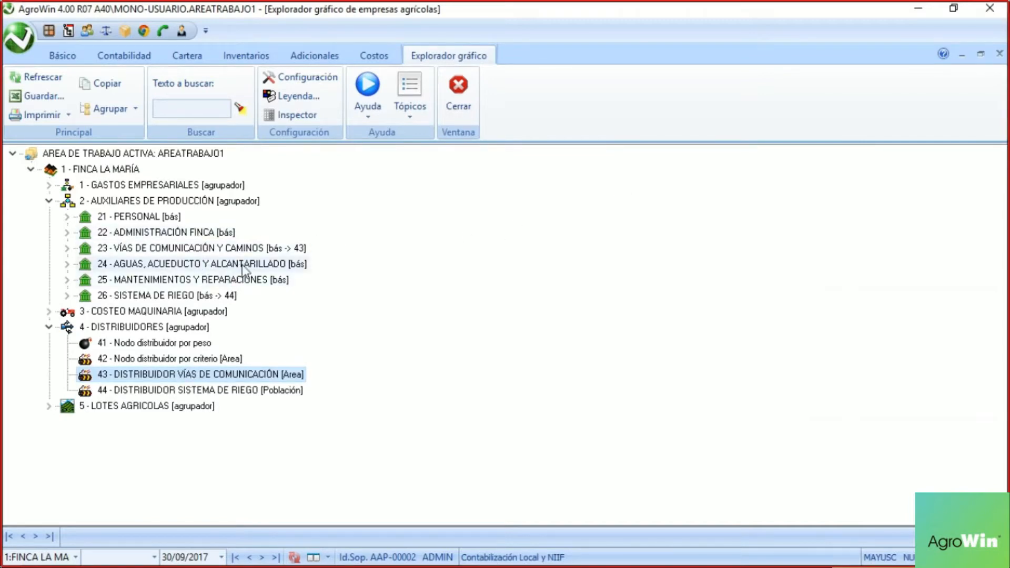
{"action": "left_click", "coordinate": [260, 251]}
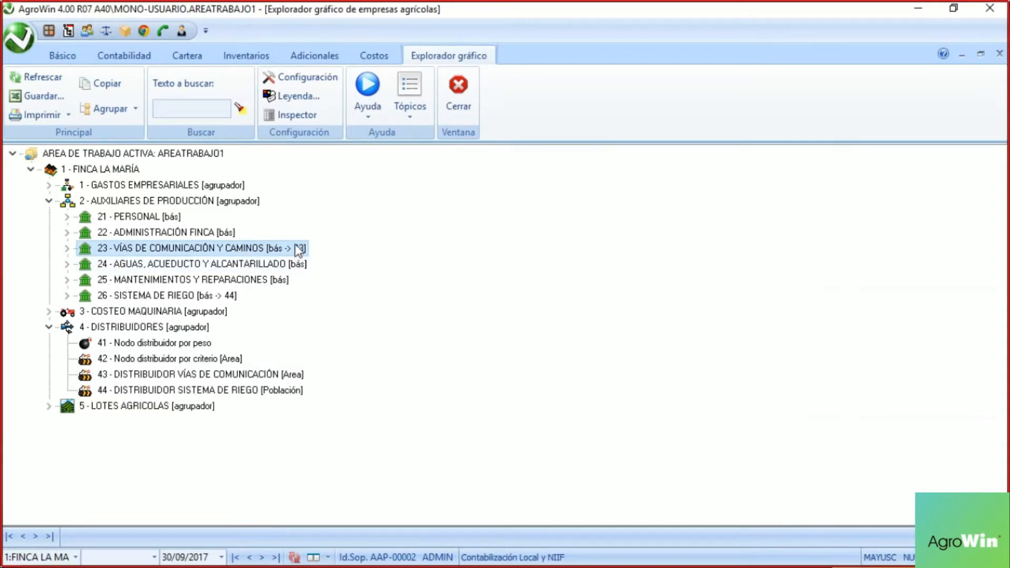
{"action": "left_click", "coordinate": [213, 297]}
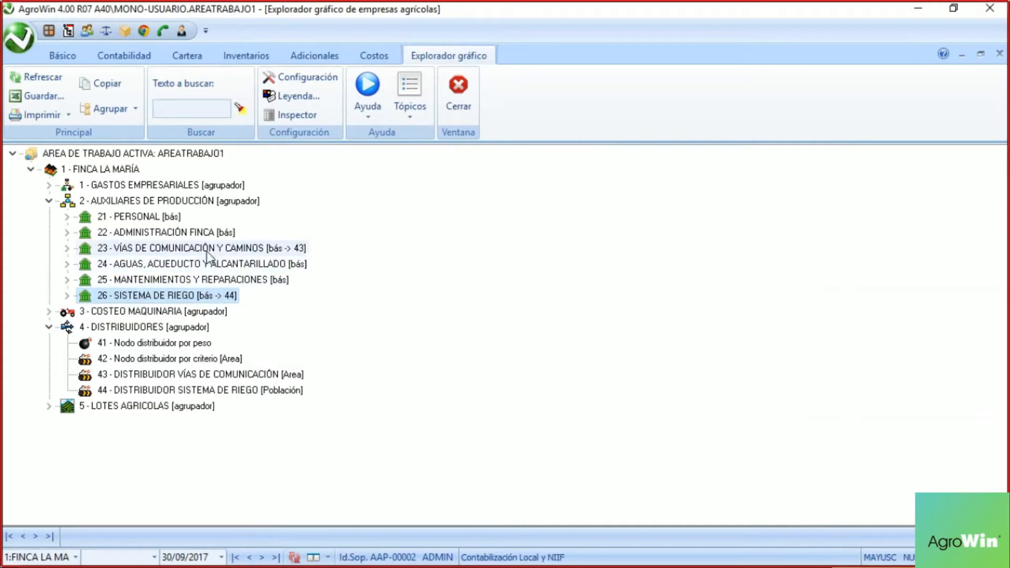
{"action": "left_click", "coordinate": [206, 249]}
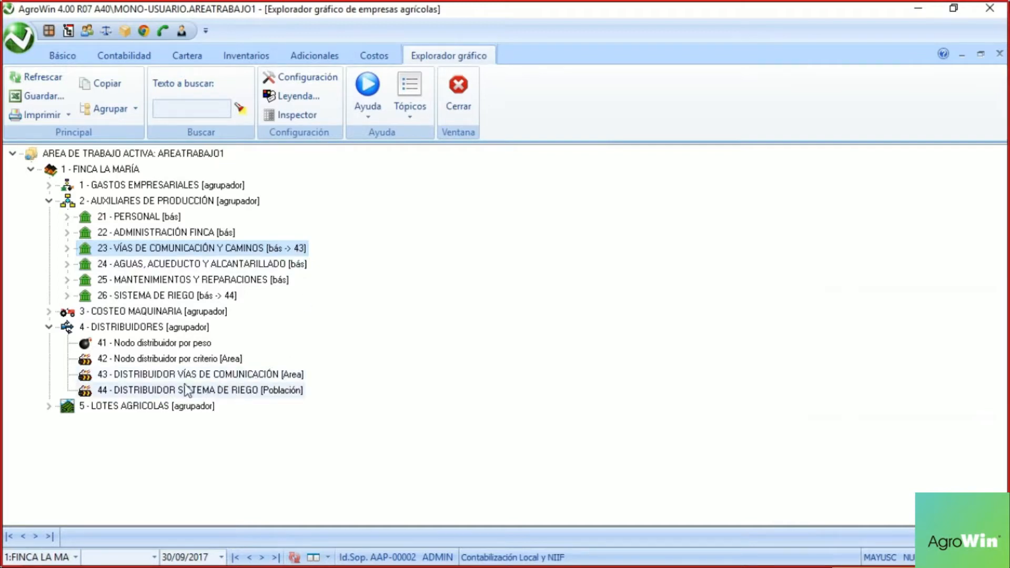
{"action": "left_click", "coordinate": [115, 394]}
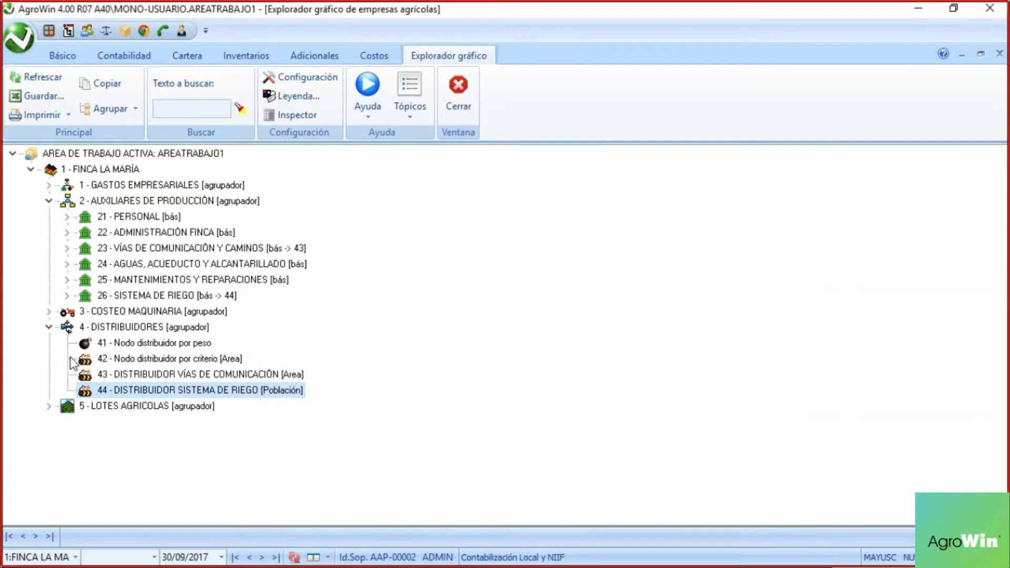
{"action": "left_click", "coordinate": [275, 374]}
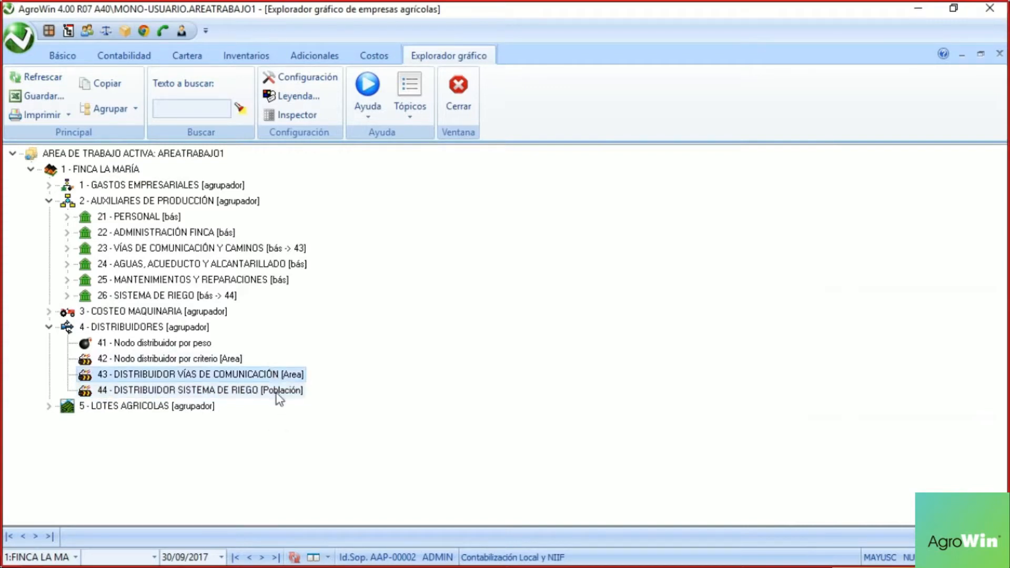
{"action": "left_click", "coordinate": [276, 392]}
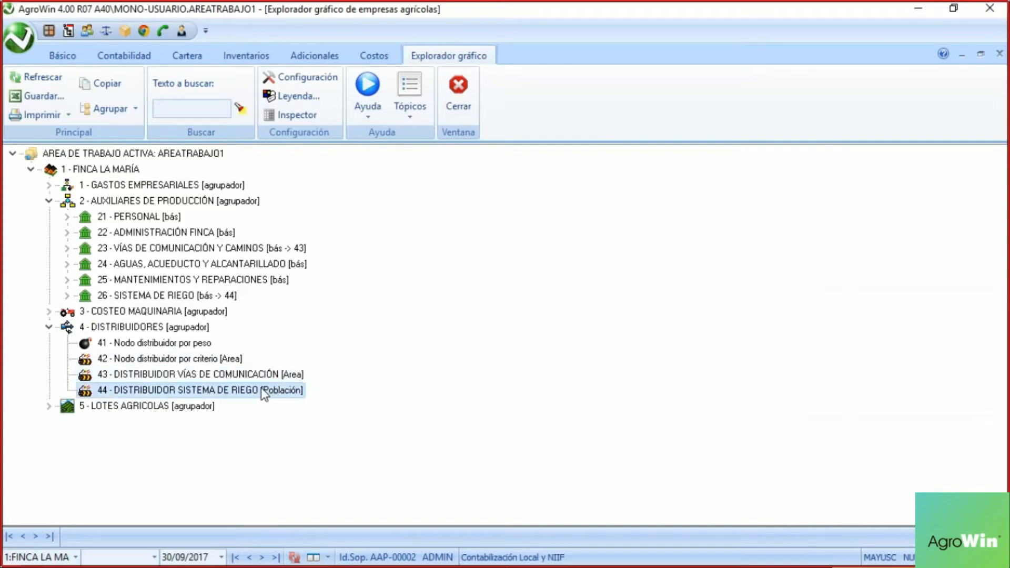
{"action": "left_click", "coordinate": [300, 378]}
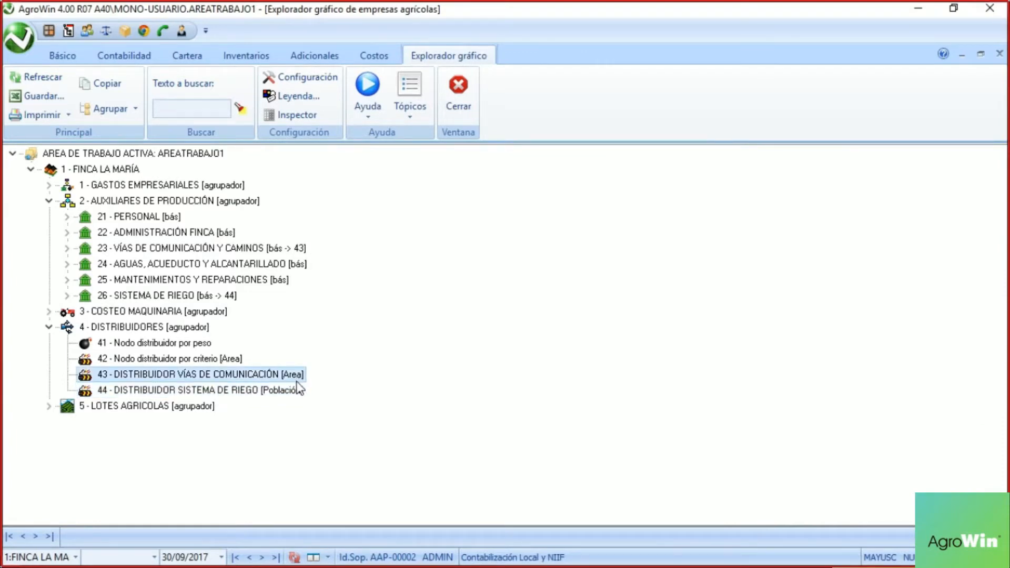
{"action": "left_click", "coordinate": [296, 392]}
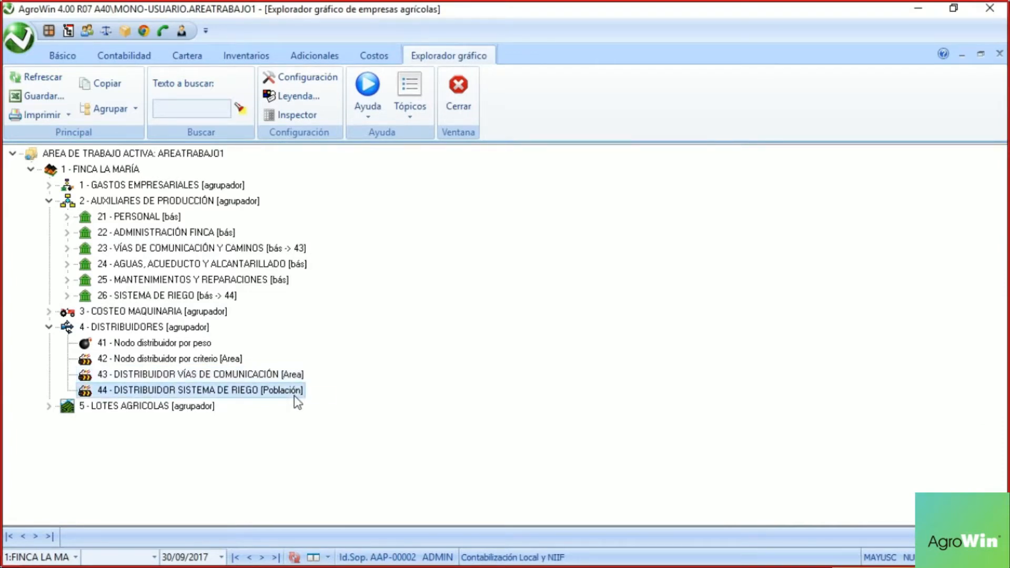
{"action": "left_click", "coordinate": [276, 246]}
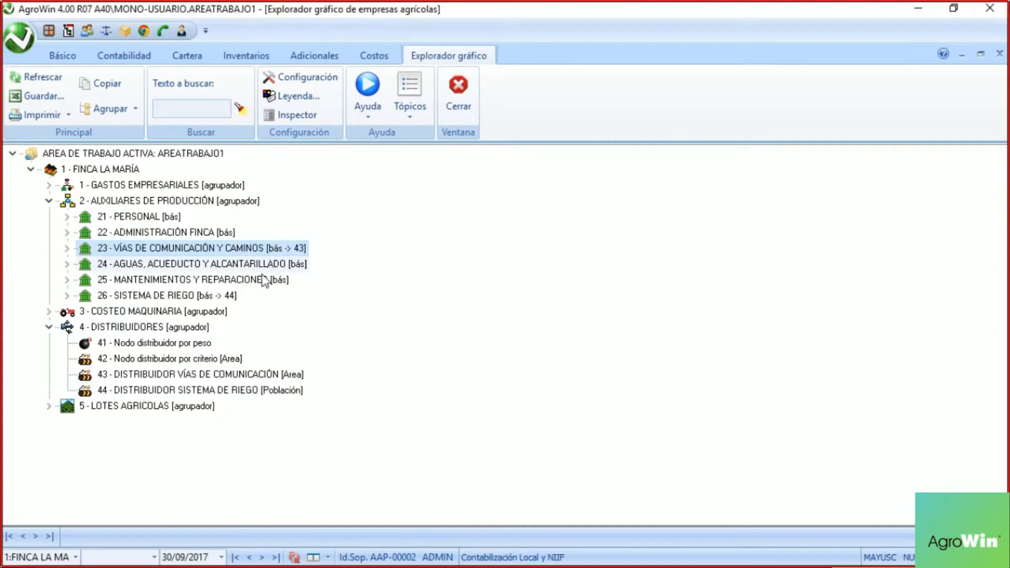
{"action": "left_click", "coordinate": [188, 295]}
{"action": "left_click", "coordinate": [216, 250]}
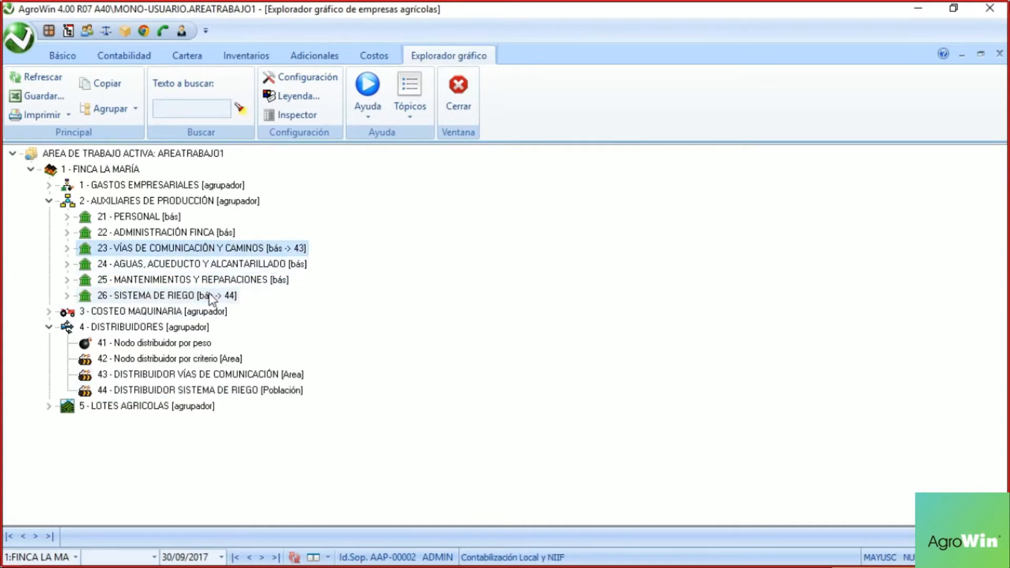
Step: Close the graphical company explorer and open the operations manager to view the September 2017 operations
{"action": "left_click", "coordinate": [209, 292]}
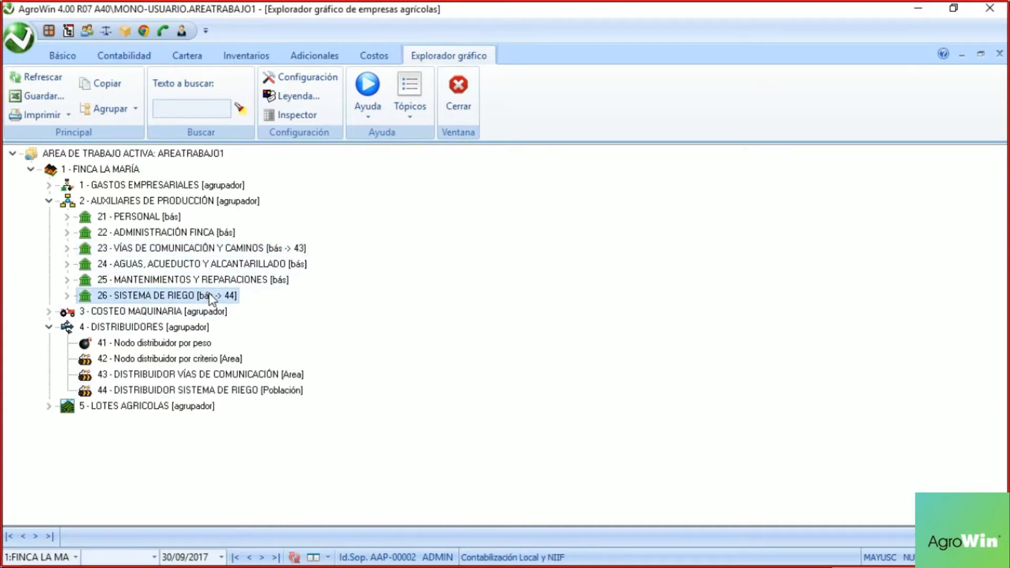
{"action": "left_click", "coordinate": [453, 88]}
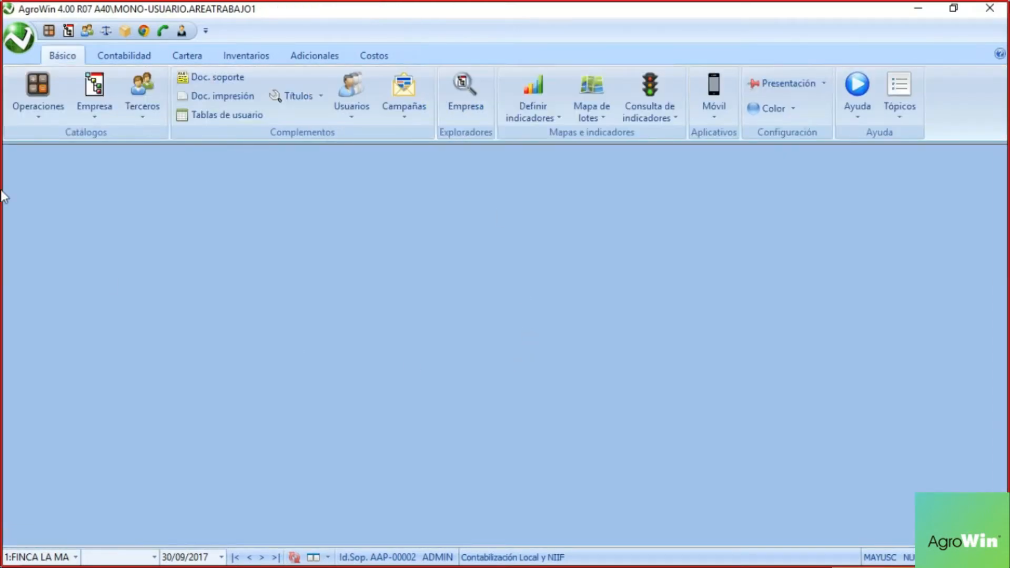
{"action": "left_click", "coordinate": [23, 89]}
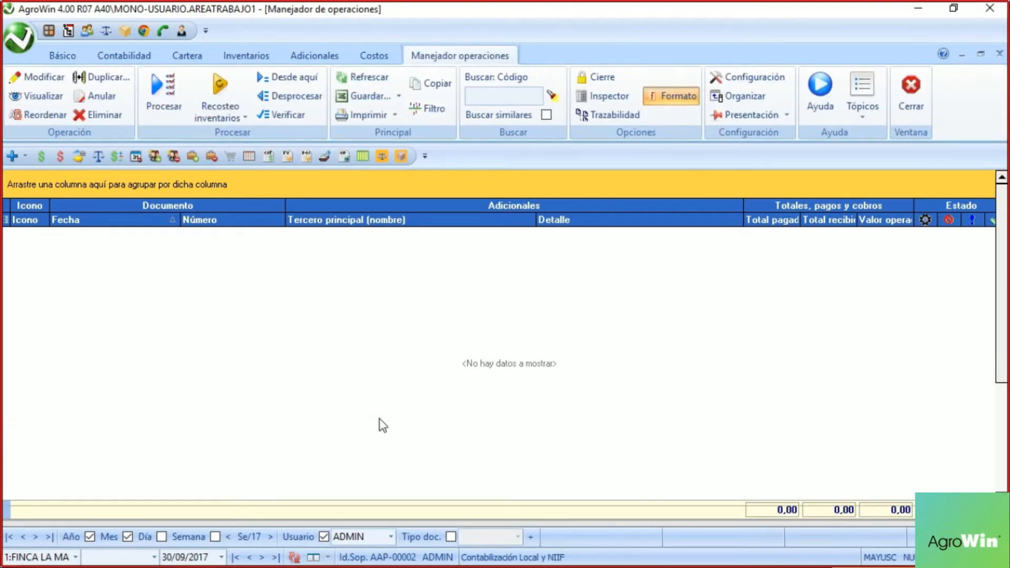
{"action": "scroll", "coordinate": [314, 331], "scroll_direction": "down", "scroll_amount": 2}
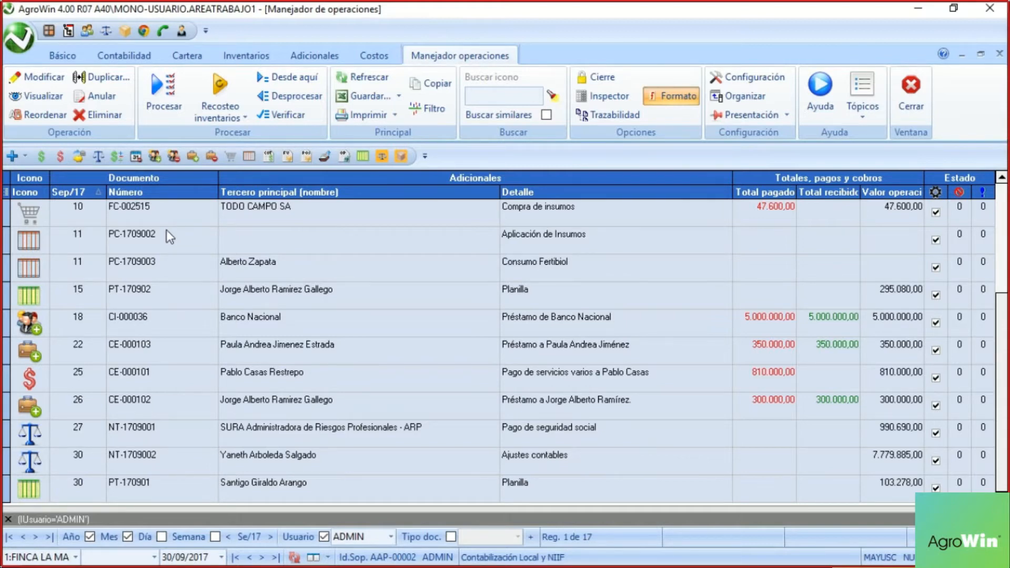
Step: Start a new expense voucher (Comprobante de egreso) with the detail COSTOS SISTEMA DE RIEGO
{"action": "left_click", "coordinate": [64, 157]}
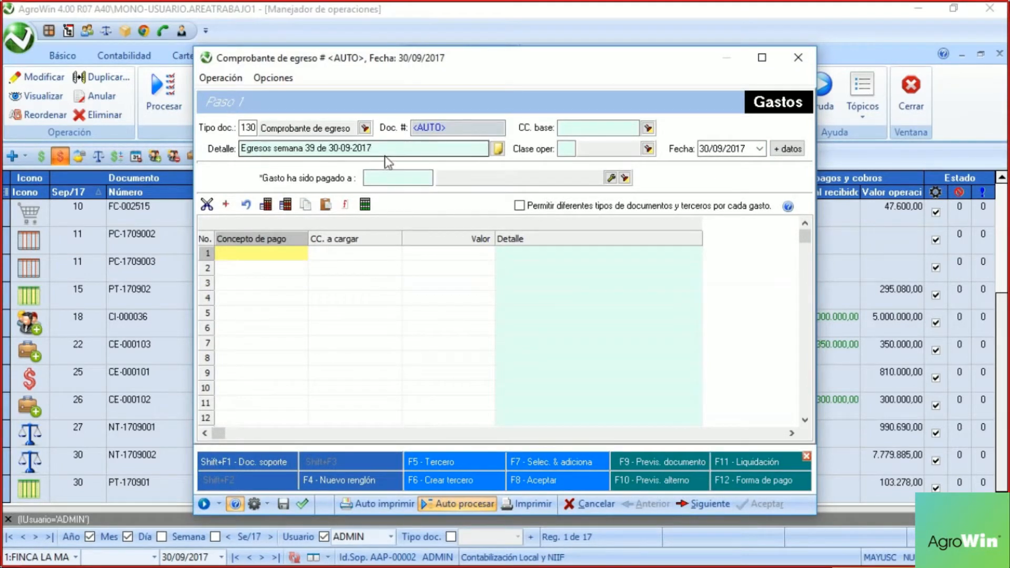
{"action": "left_click_drag", "start_coordinate": [388, 149], "coordinate": [3, 138]}
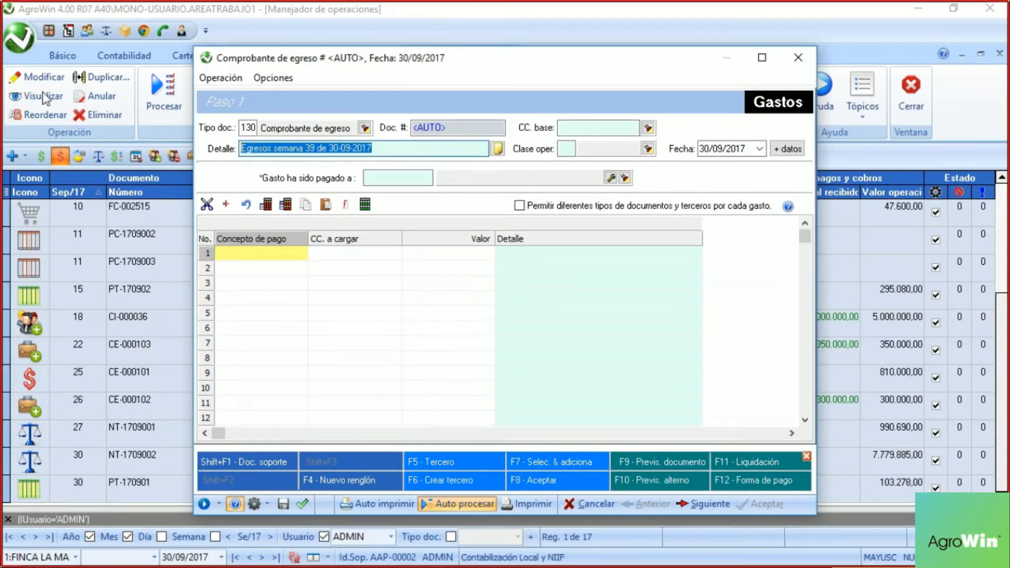
{"action": "type", "text": "COTOS"}
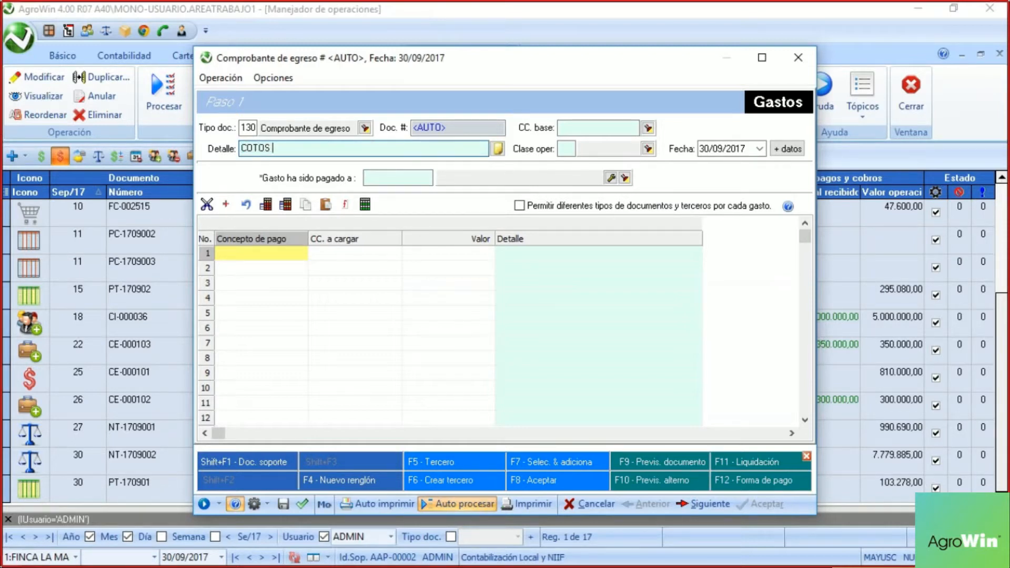
{"action": "key", "text": "BackSpace"}
{"action": "key", "text": "BackSpace"}
{"action": "type", "text": "STOS SIST.A"}
{"action": "key", "text": "BackSpace"}
{"action": "key", "text": "BackSpace"}
{"action": "type", "text": "EMA DE RIE"}
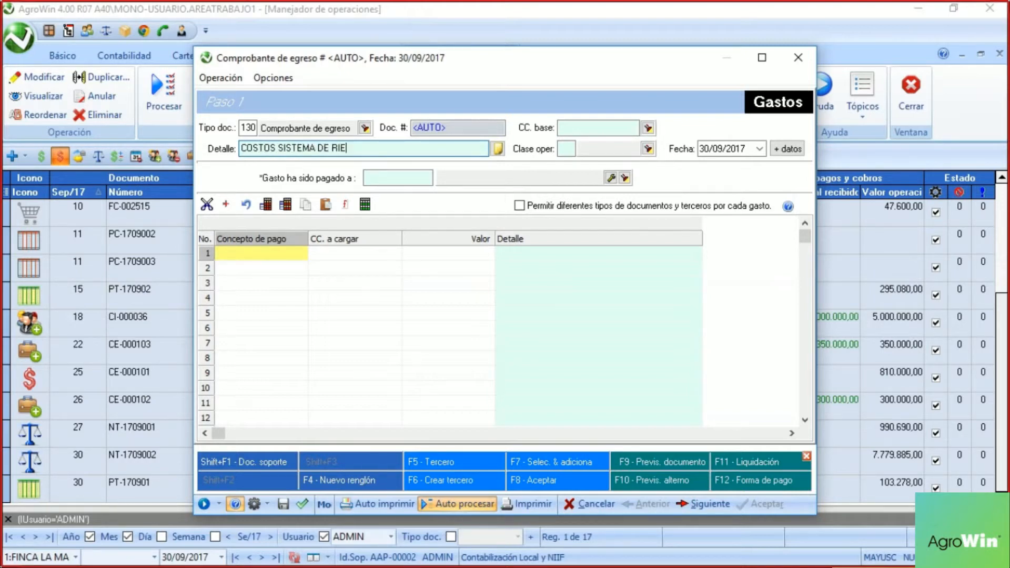
{"action": "type", "text": "GO"}
Step: Choose the client-and-employee third party from Marsella, Risaralda, as the payee of the expense
{"action": "left_click", "coordinate": [625, 179]}
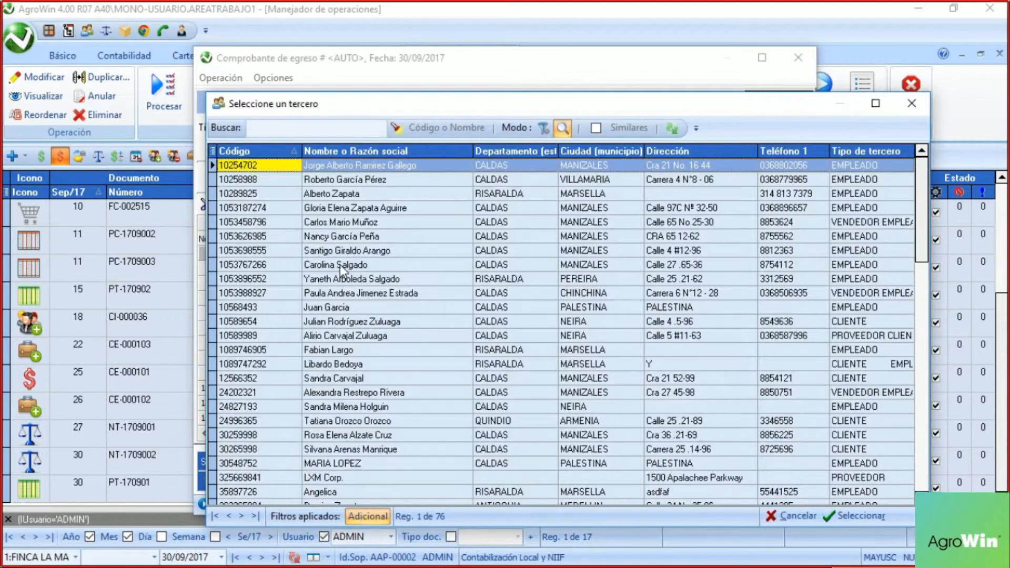
{"action": "left_click", "coordinate": [337, 349]}
{"action": "scroll", "coordinate": [337, 353], "scroll_direction": "down", "scroll_amount": 2}
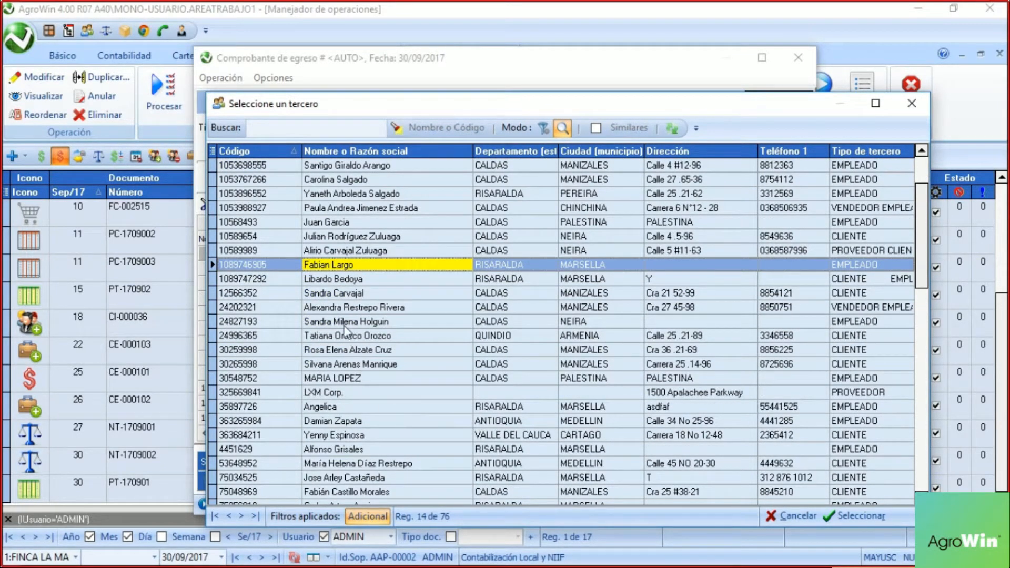
{"action": "left_click", "coordinate": [342, 282]}
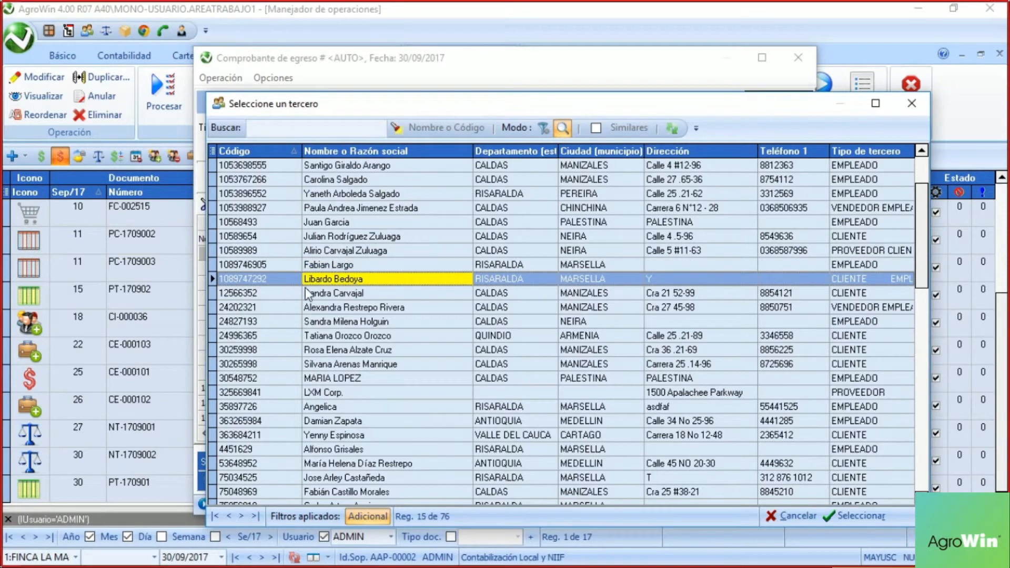
{"action": "double_click", "coordinate": [352, 282]}
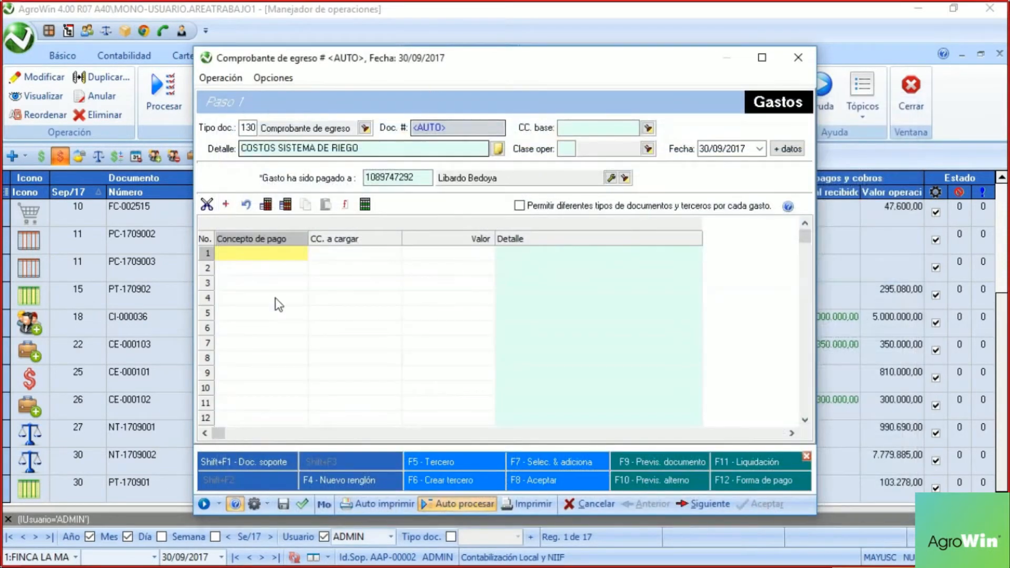
Step: Set the payment concept of the voucher's first line to account 730130, COSTOS SISTEMA DE RIEGO
{"action": "left_click", "coordinate": [248, 271]}
{"action": "left_click", "coordinate": [255, 256]}
{"action": "left_click", "coordinate": [293, 256]}
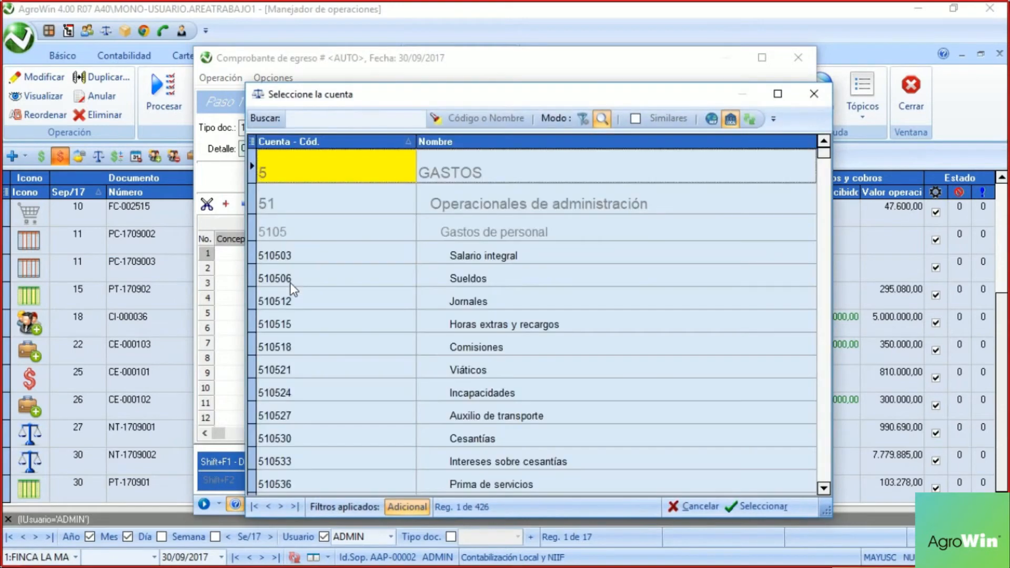
{"action": "left_click", "coordinate": [290, 283]}
{"action": "type", "text": "73"}
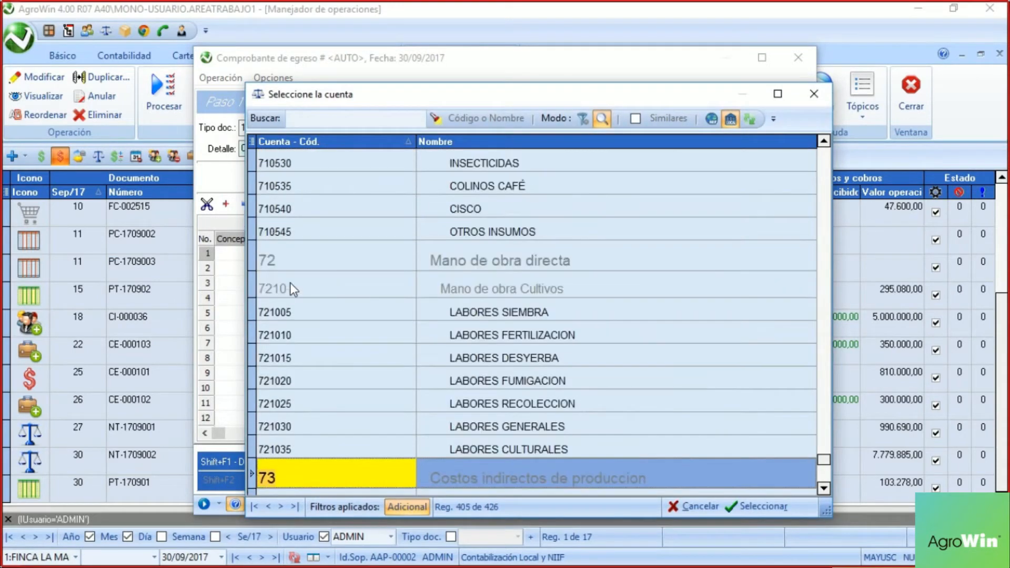
{"action": "scroll", "coordinate": [389, 434], "scroll_direction": "down", "scroll_amount": 4}
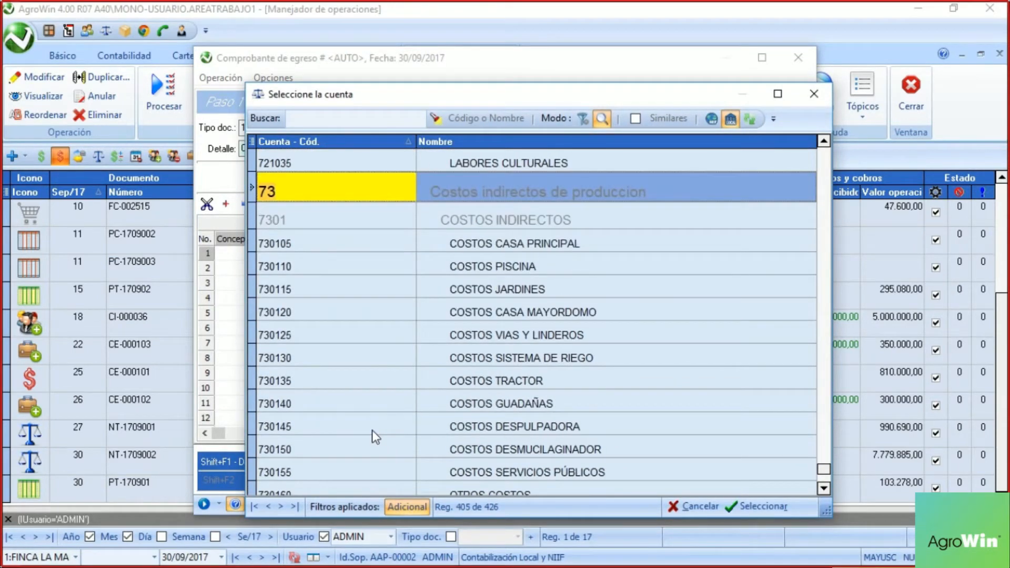
{"action": "left_click", "coordinate": [557, 359]}
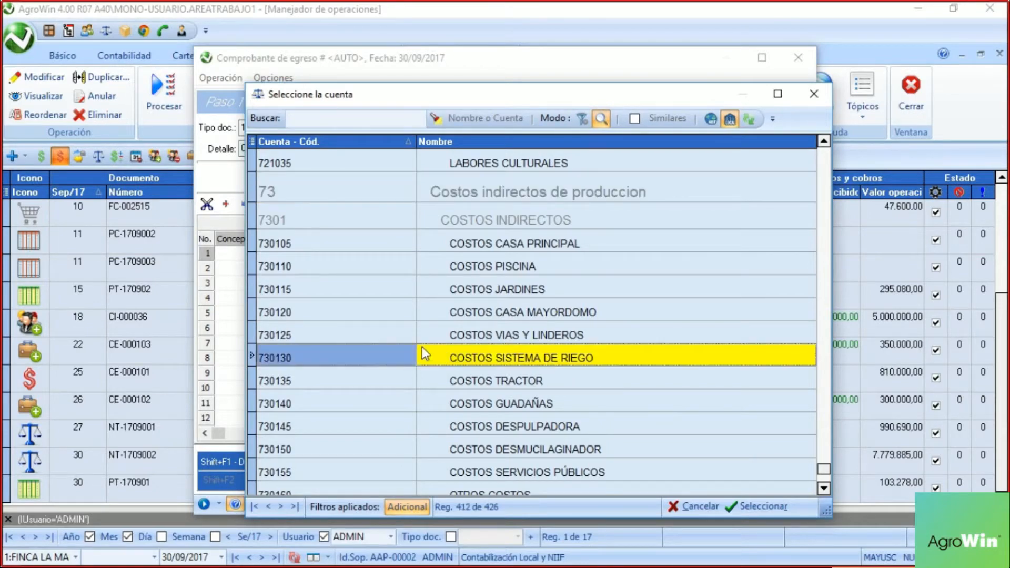
{"action": "double_click", "coordinate": [402, 355]}
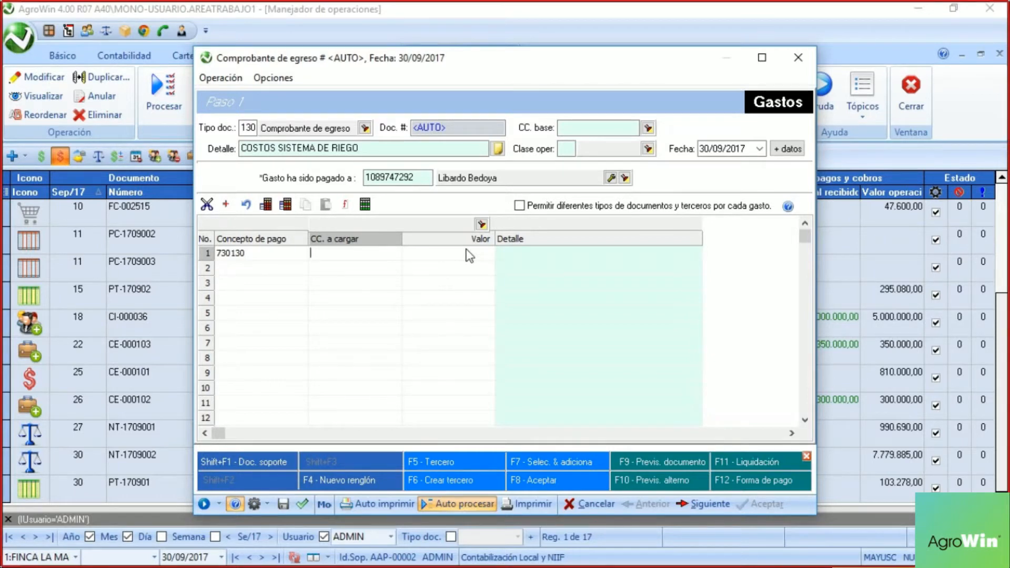
Step: Charge the first line to cost centre 26, SISTEMA DE RIEGO, with a value of 3000000 and no line detail
{"action": "left_click", "coordinate": [482, 224]}
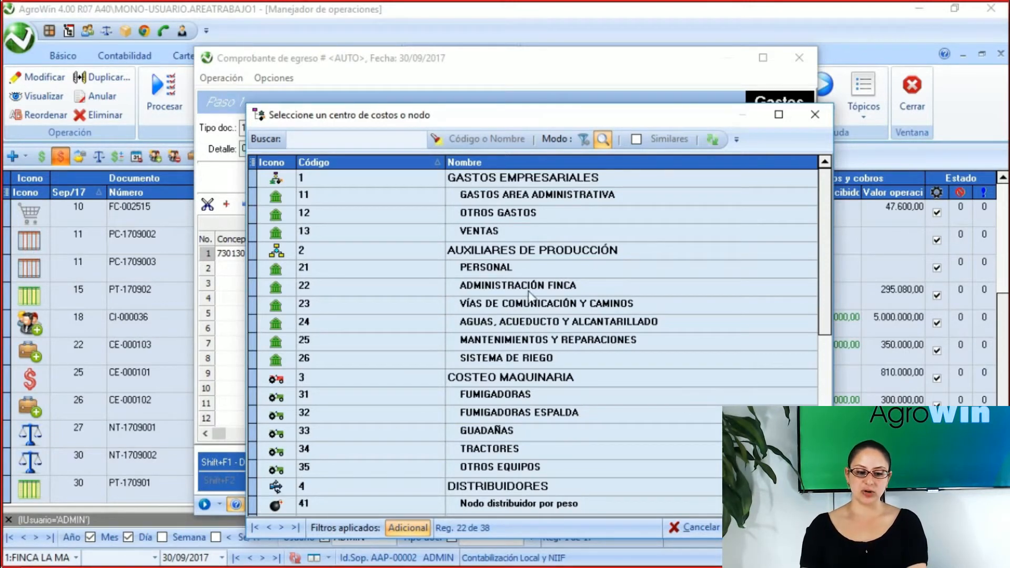
{"action": "left_click", "coordinate": [451, 361]}
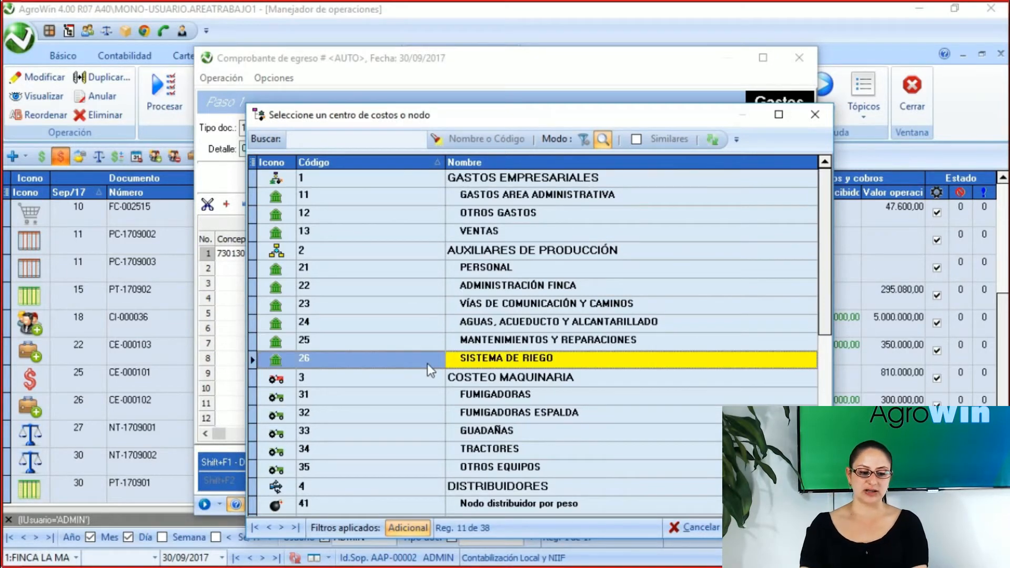
{"action": "double_click", "coordinate": [539, 363]}
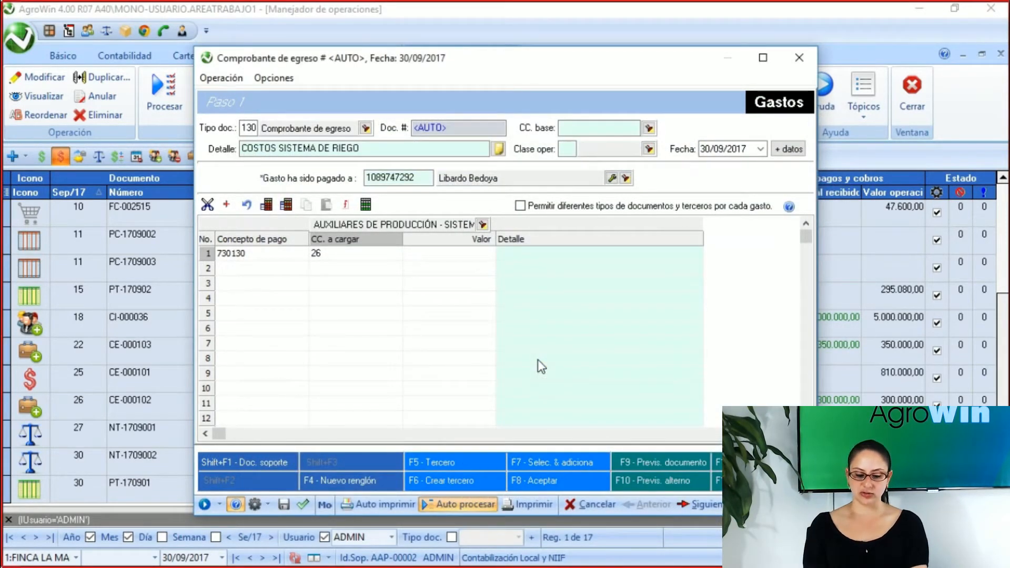
{"action": "key", "text": "Return"}
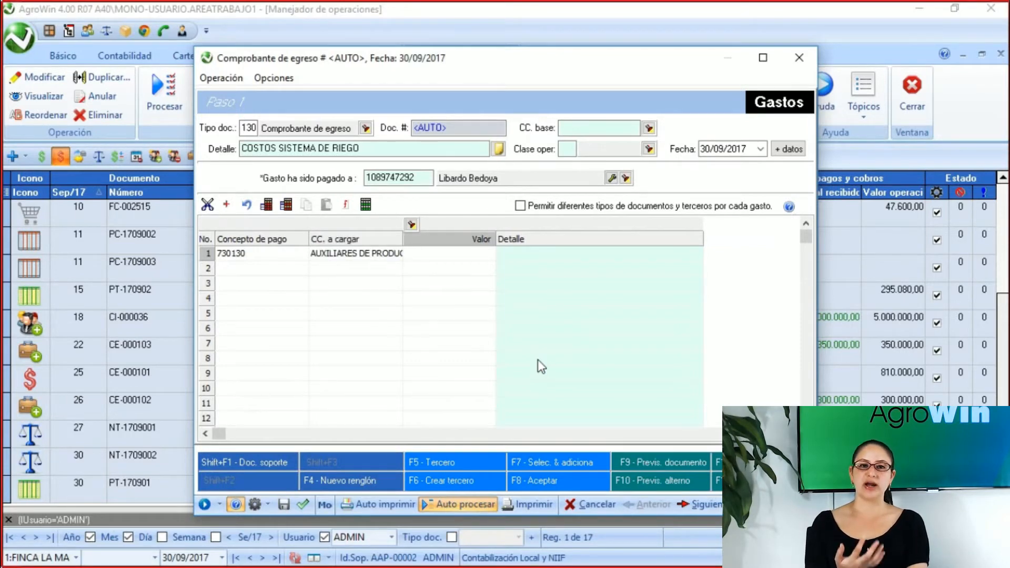
{"action": "type", "text": "3000000"}
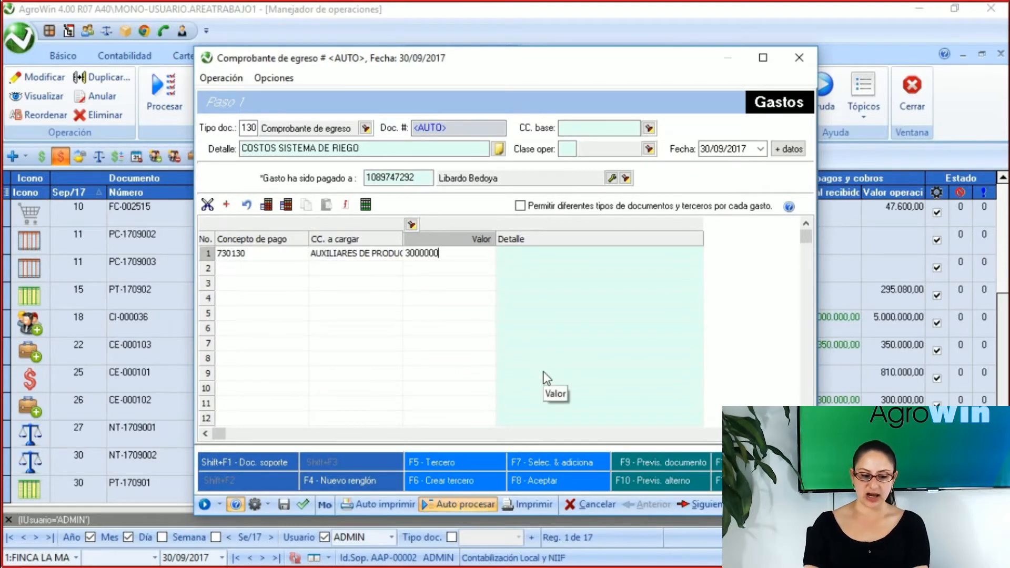
{"action": "key", "text": "Return"}
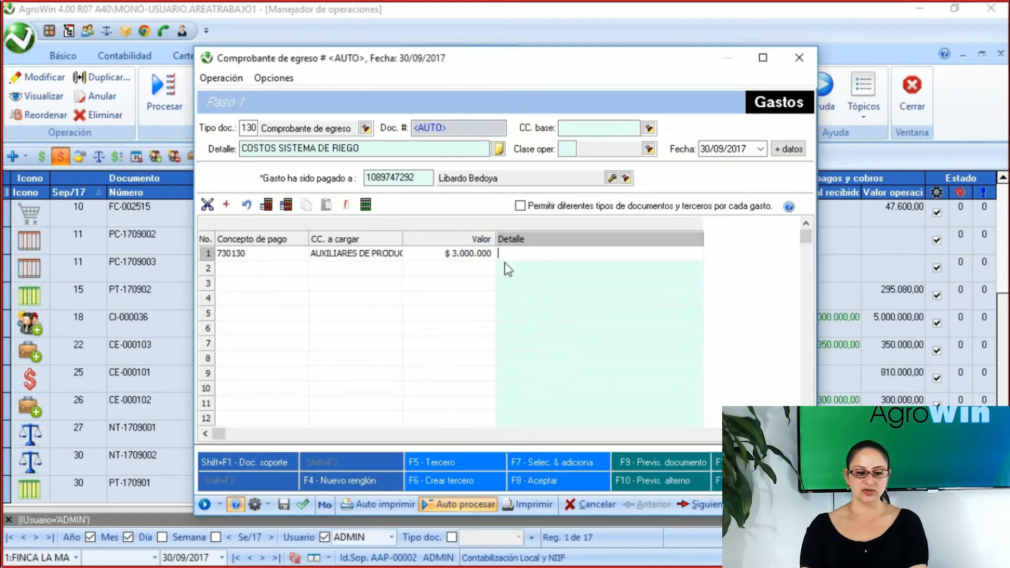
{"action": "key", "text": "Return"}
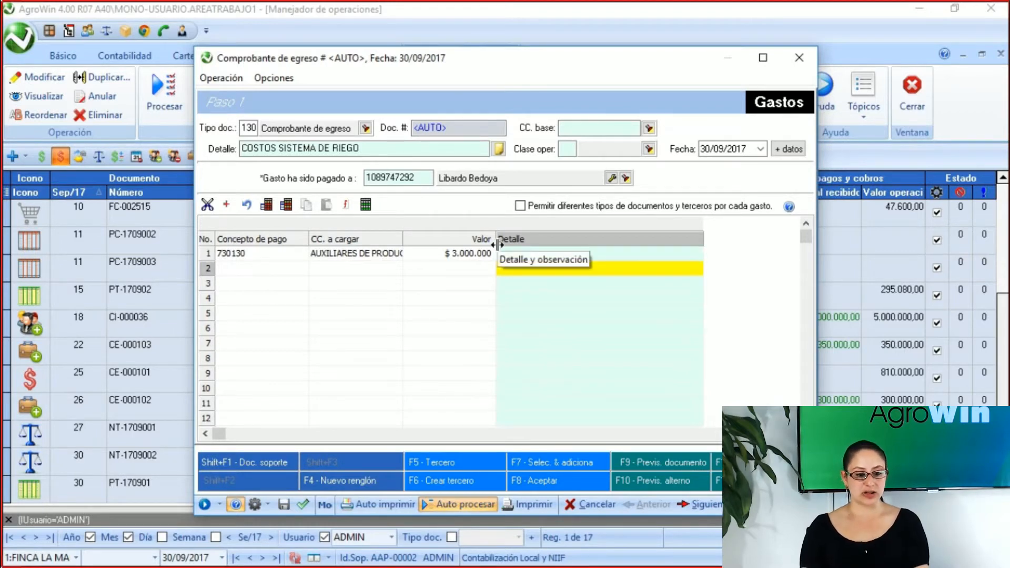
Step: Check the payment concept, charged cost centre and value of the voucher's first line
{"action": "left_click", "coordinate": [470, 256]}
{"action": "left_click", "coordinate": [268, 267]}
{"action": "left_click", "coordinate": [267, 254]}
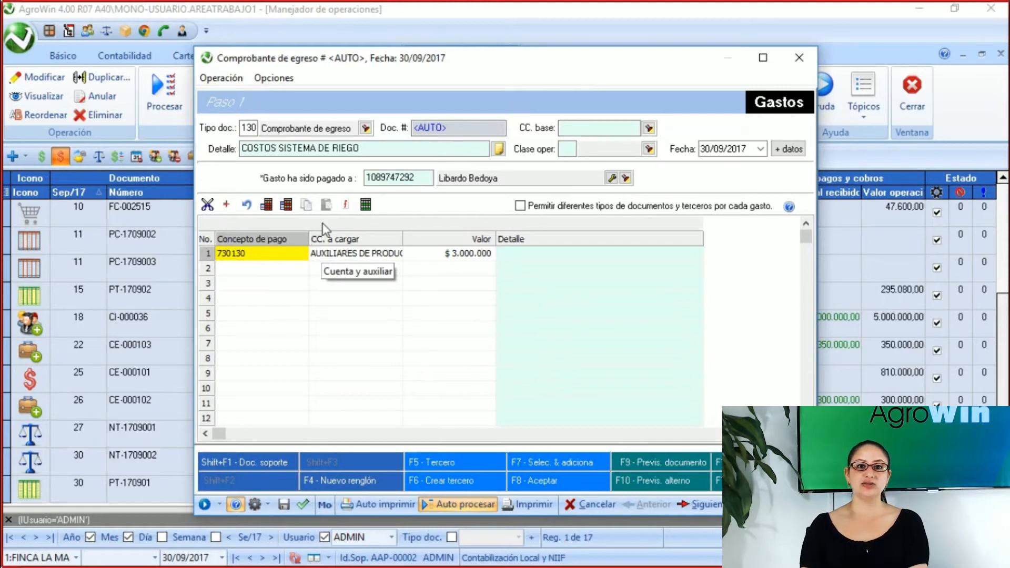
{"action": "left_click", "coordinate": [373, 256]}
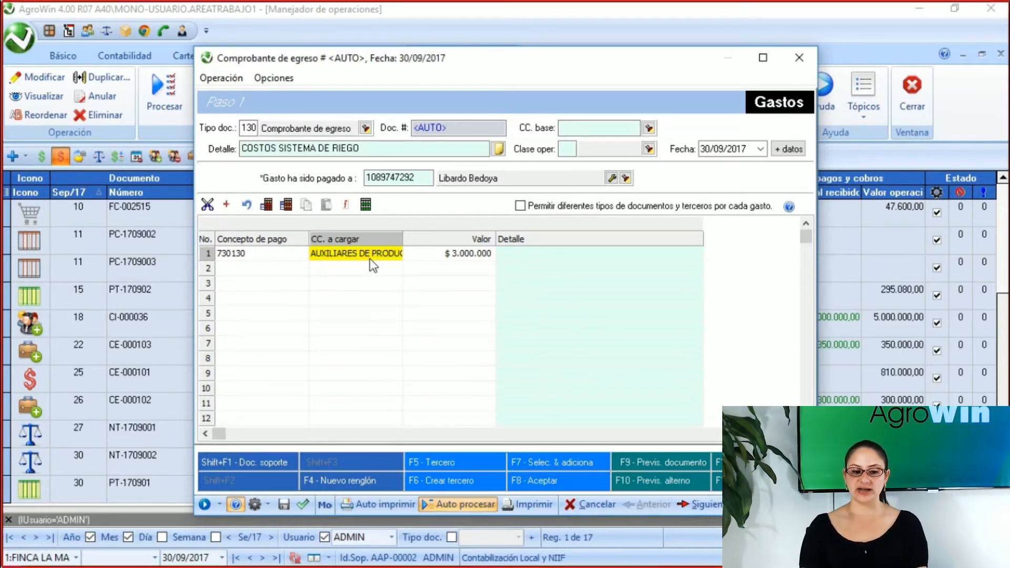
{"action": "left_click", "coordinate": [435, 257]}
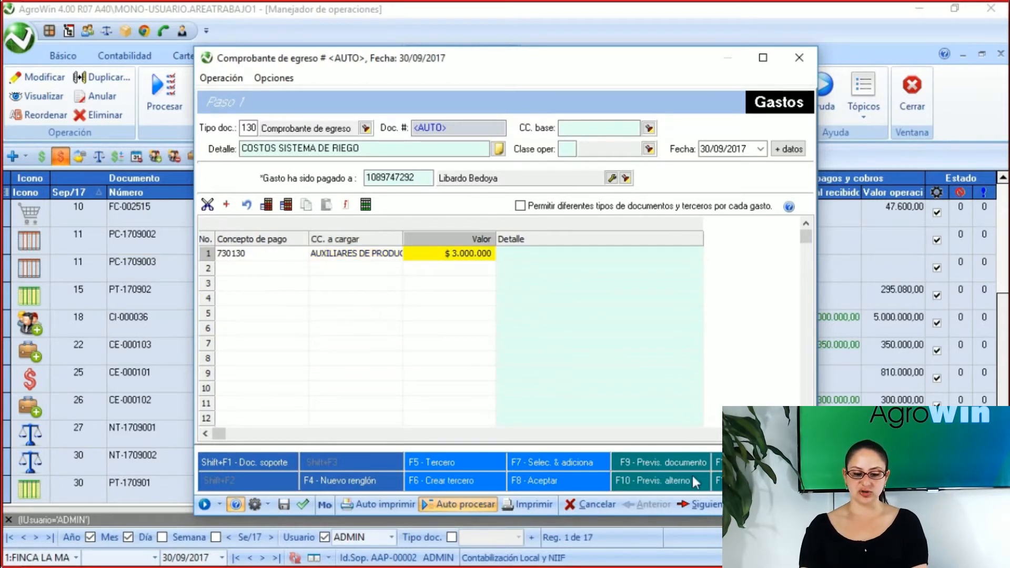
Step: In the voucher's settlement, record the full $3.000.000 as an account payable (CxP) using account 233595, Otros
{"action": "left_click", "coordinate": [707, 506]}
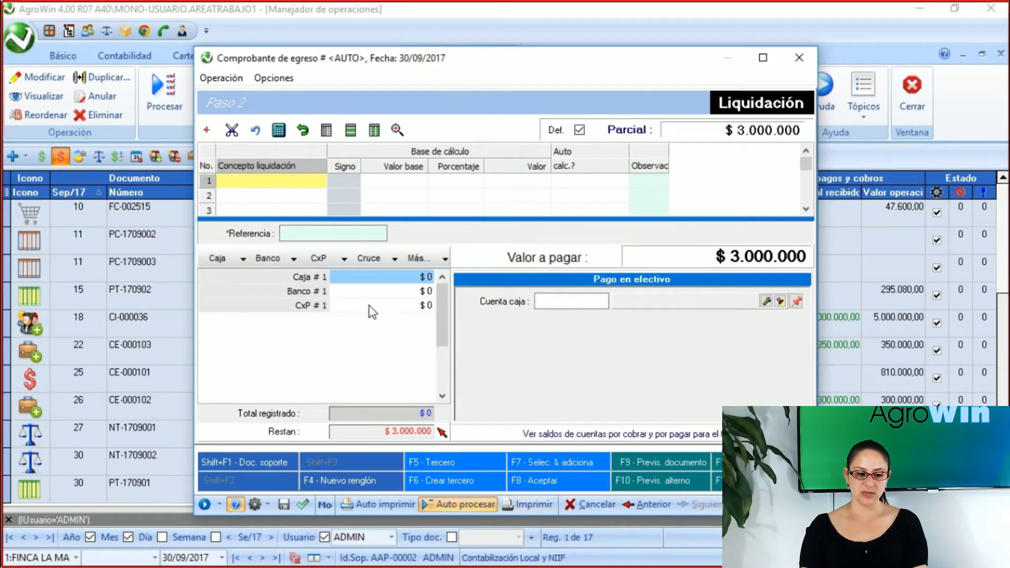
{"action": "left_click", "coordinate": [379, 306]}
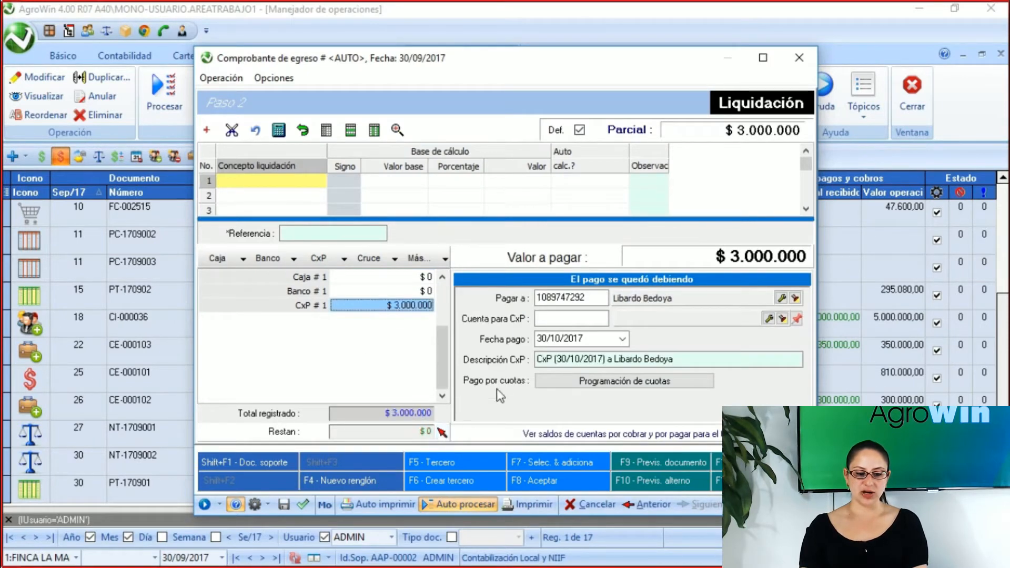
{"action": "left_click", "coordinate": [564, 318]}
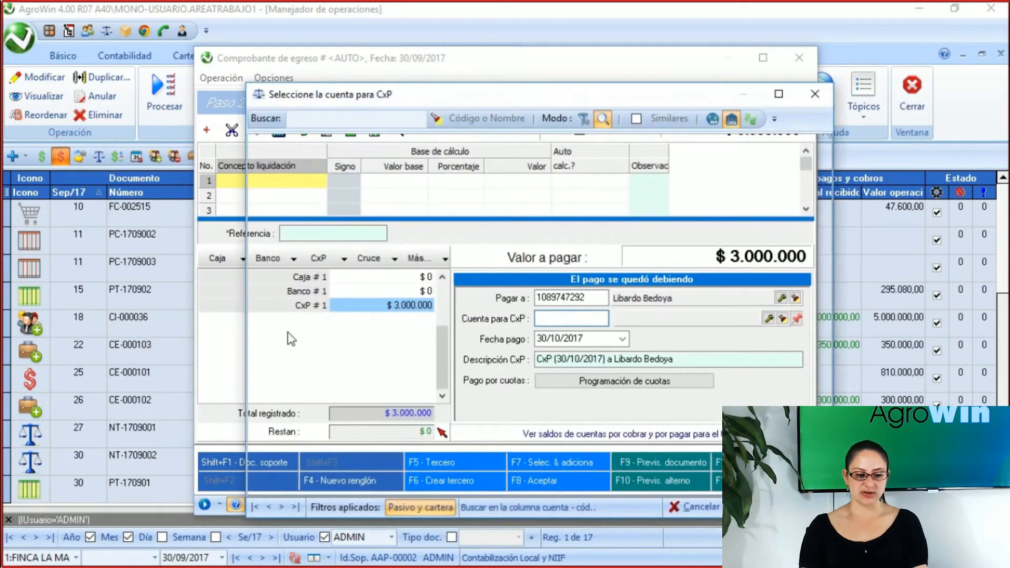
{"action": "left_click", "coordinate": [291, 324]}
{"action": "key", "text": "Page_Down"}
{"action": "key", "text": "Page_Down"}
{"action": "key", "text": "Page_Down"}
{"action": "key", "text": "Page_Down"}
{"action": "key", "text": "Page_Down"}
{"action": "key", "text": "Page_Down"}
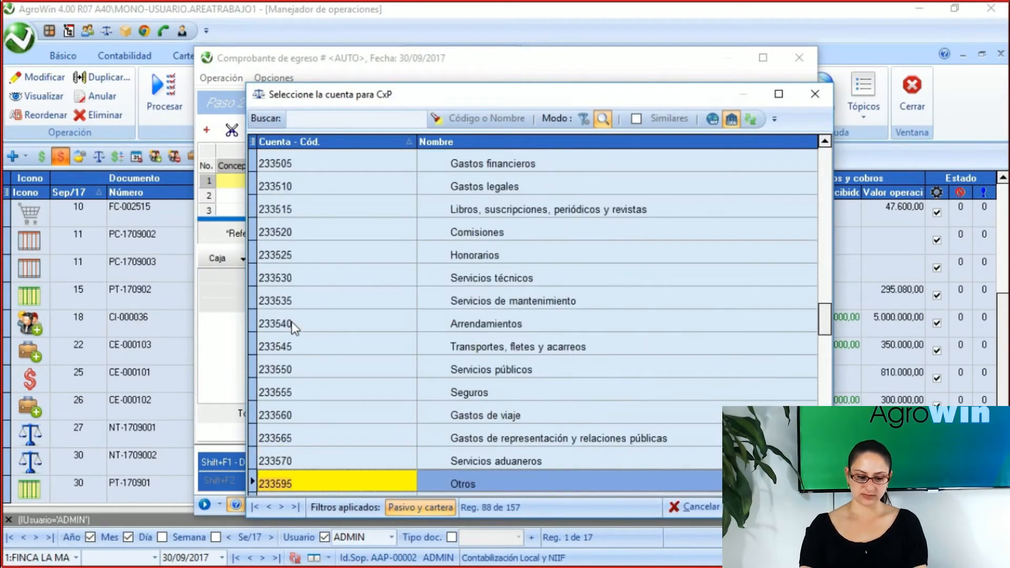
{"action": "scroll", "coordinate": [690, 454], "scroll_direction": "down", "scroll_amount": 2}
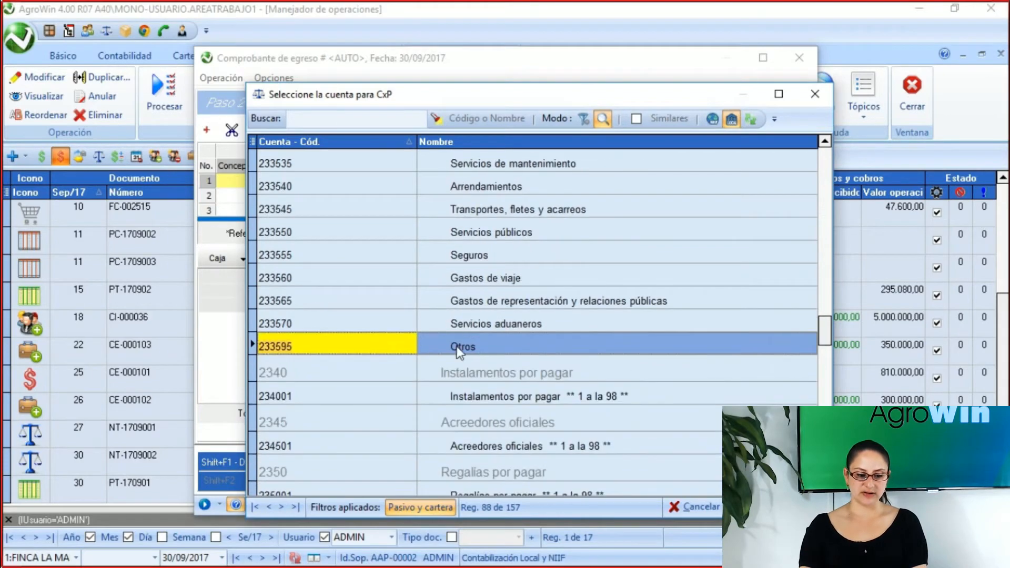
{"action": "double_click", "coordinate": [397, 348]}
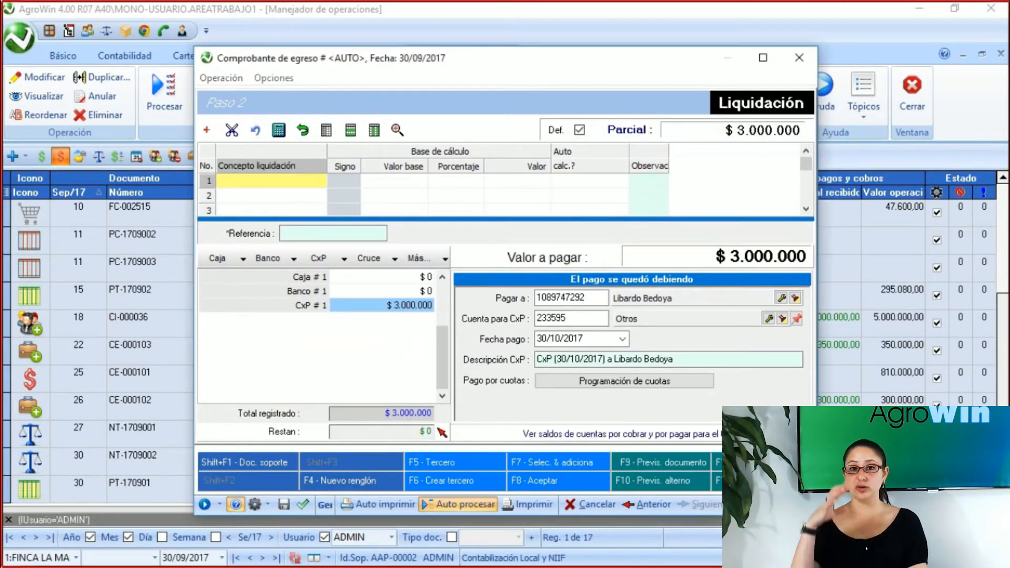
Step: Accept the expense voucher and select its COSTOS SISTEMA DE RIEGO entry in the operations list
{"action": "key", "text": "F8"}
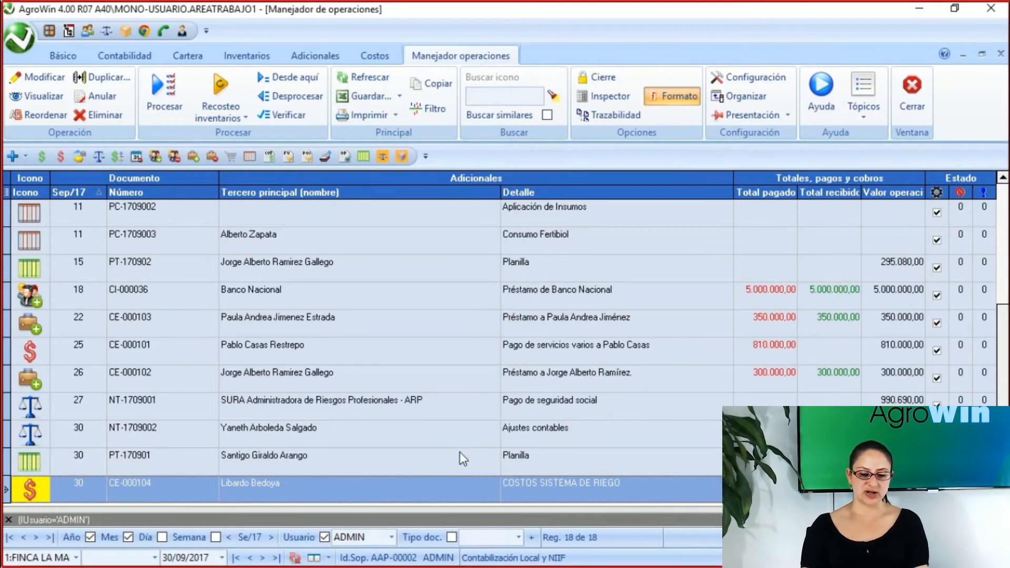
{"action": "left_click", "coordinate": [586, 482]}
{"action": "left_click", "coordinate": [463, 494]}
{"action": "left_click", "coordinate": [579, 492]}
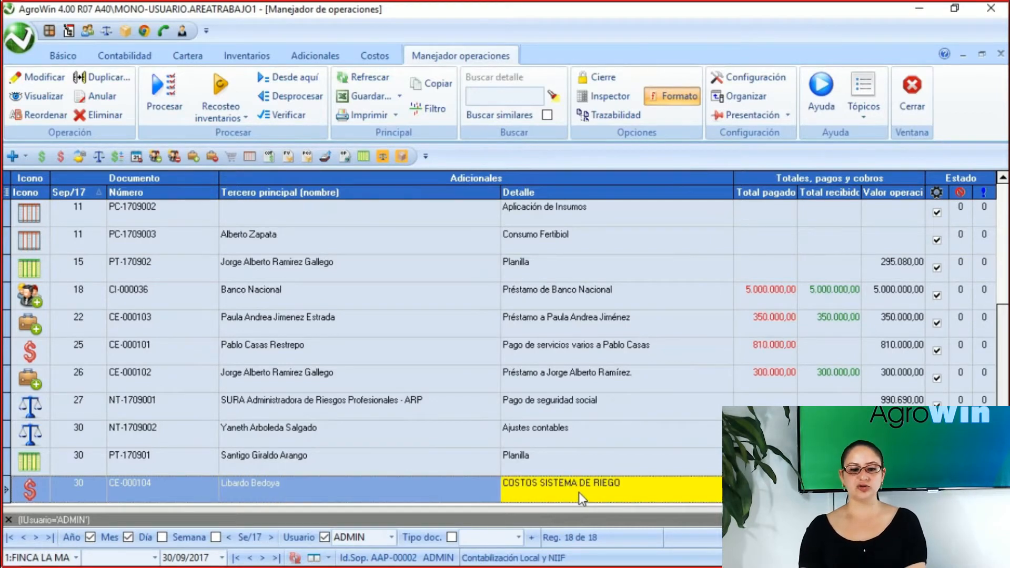
Step: Examine the accounting movement of the COSTOS SISTEMA DE RIEGO voucher in the inspector, including its debit, credit and charged cost centre
{"action": "left_click", "coordinate": [593, 91]}
{"action": "left_click", "coordinate": [561, 489]}
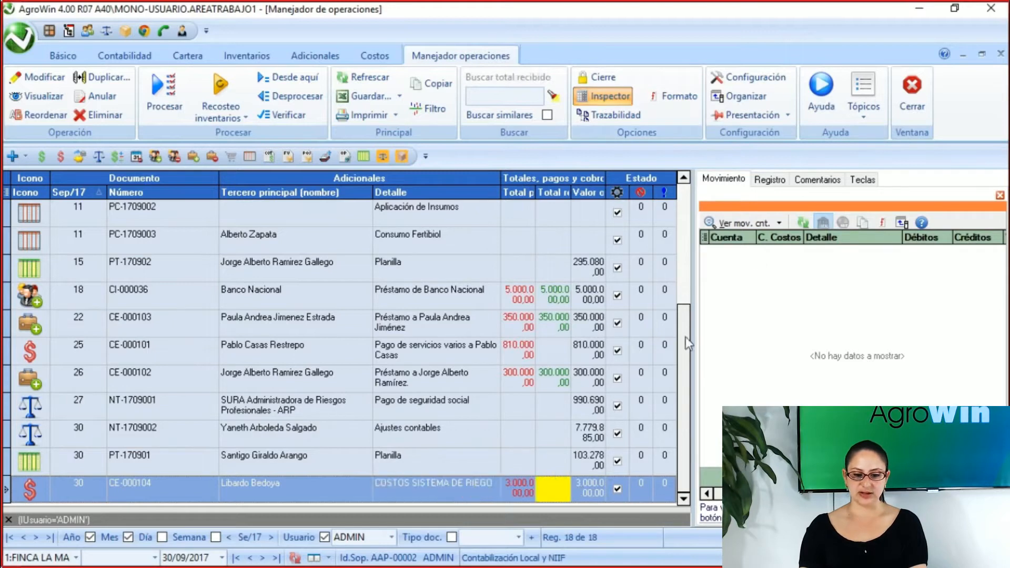
{"action": "left_click", "coordinate": [803, 221]}
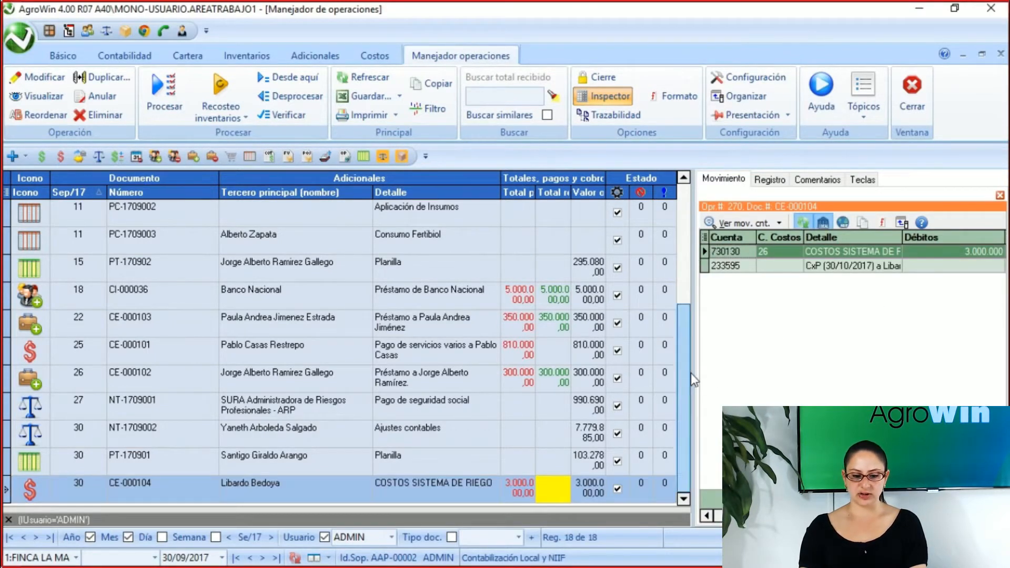
{"action": "left_click_drag", "start_coordinate": [691, 371], "coordinate": [540, 368]}
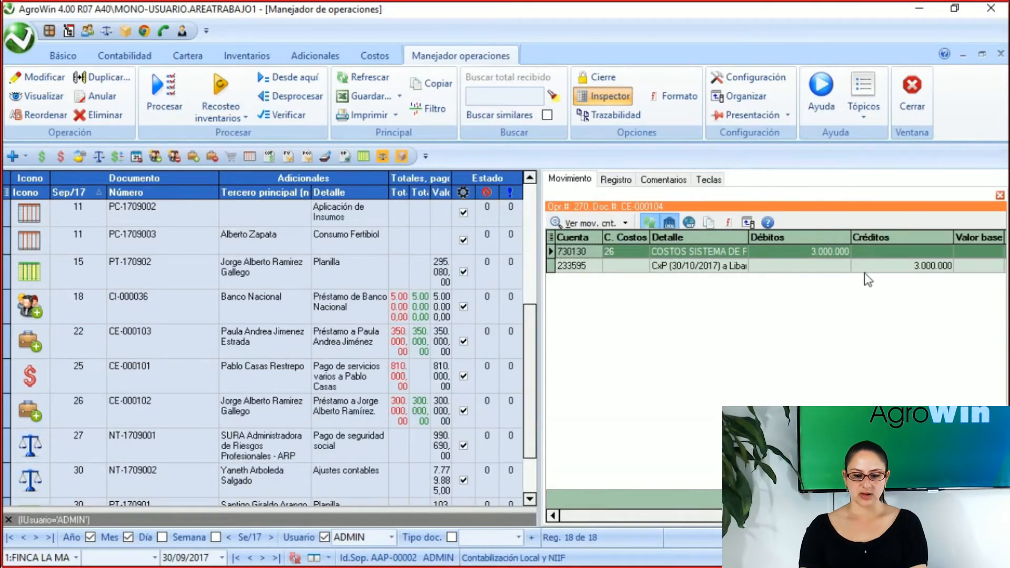
{"action": "left_click", "coordinate": [928, 267]}
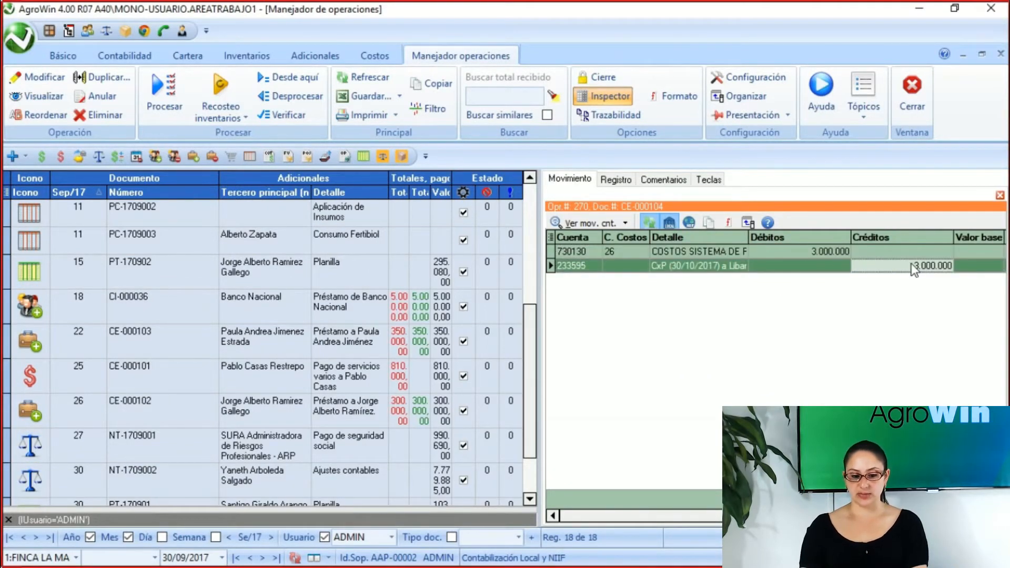
{"action": "left_click", "coordinate": [616, 251]}
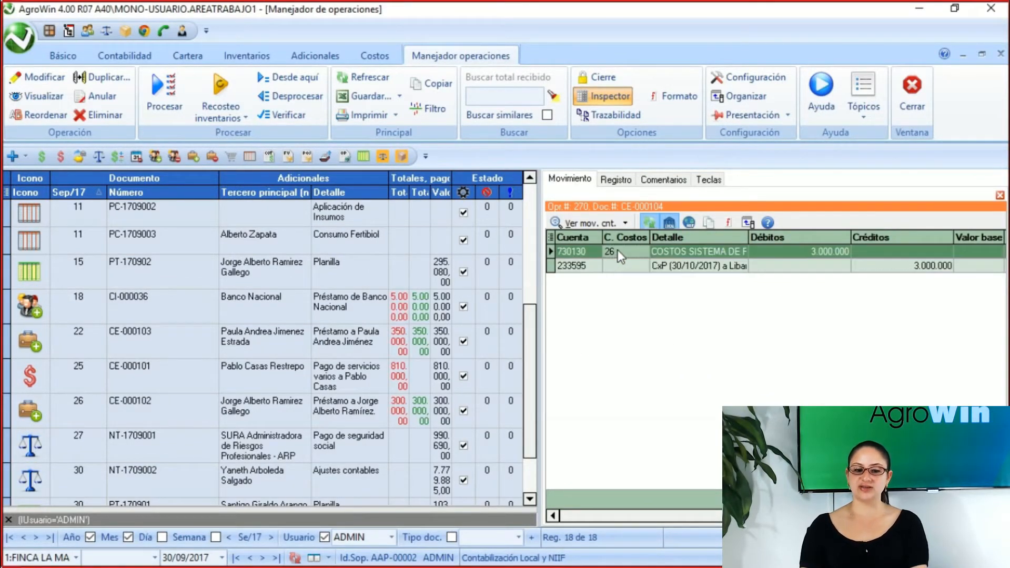
{"action": "left_click_drag", "start_coordinate": [538, 287], "coordinate": [736, 287]}
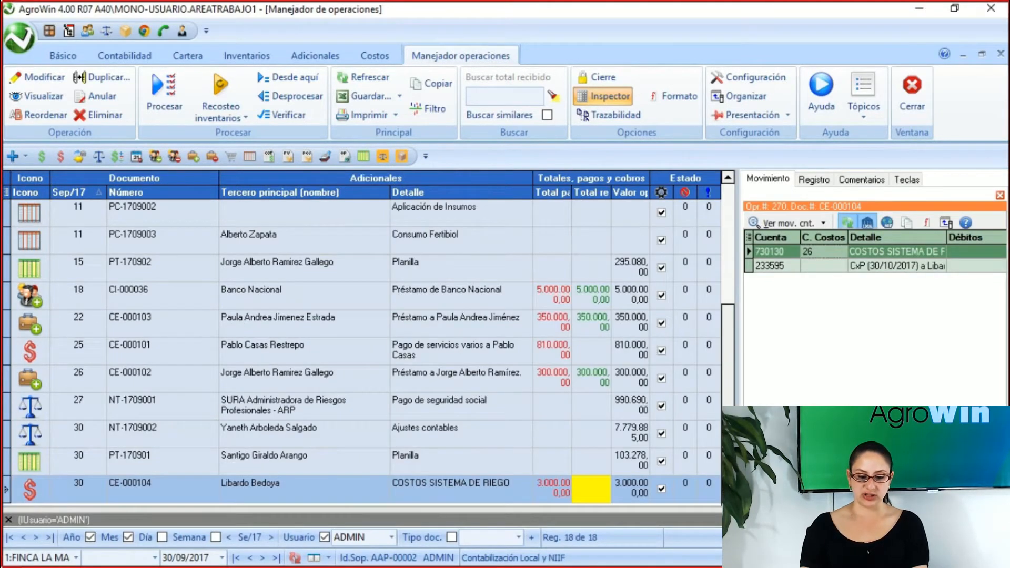
{"action": "left_click", "coordinate": [719, 497]}
Step: Start a new expense voucher (Comprobante de egreso) with the detail COSTOS VÍAS DE COMUNICACIÓN
{"action": "left_click", "coordinate": [60, 156]}
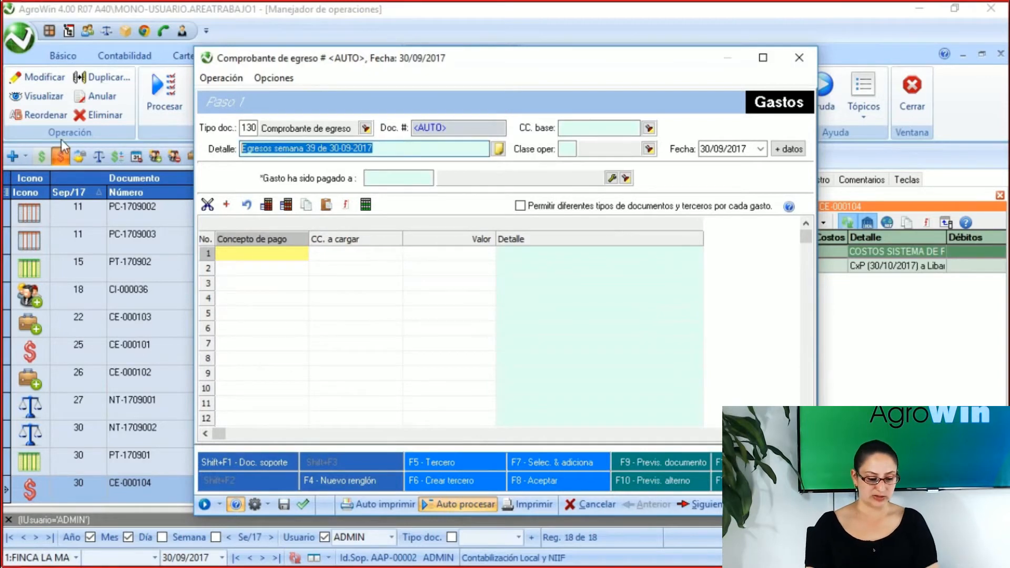
{"action": "type", "text": "COSTO"}
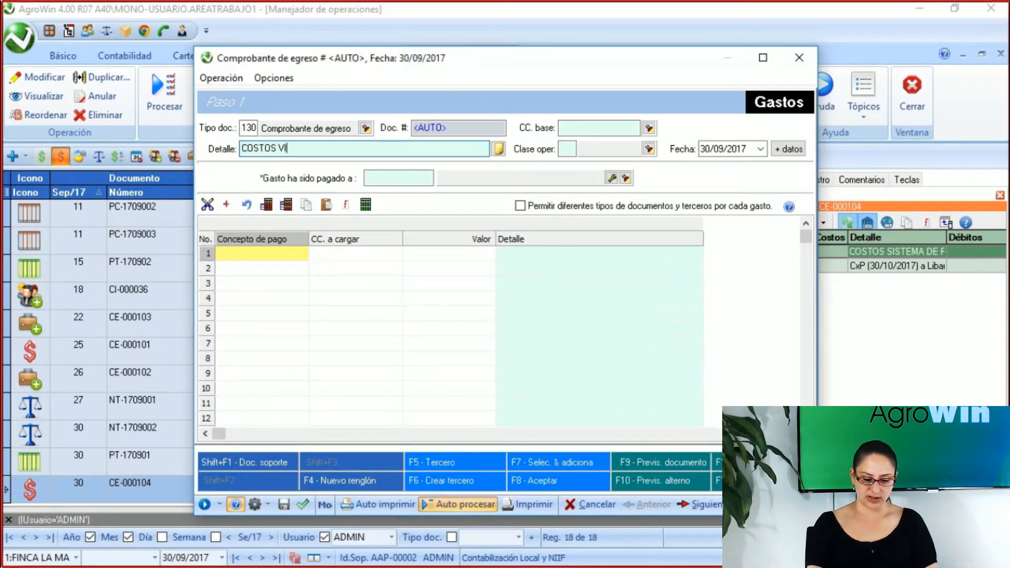
{"action": "type", "text": "S VÍAS"}
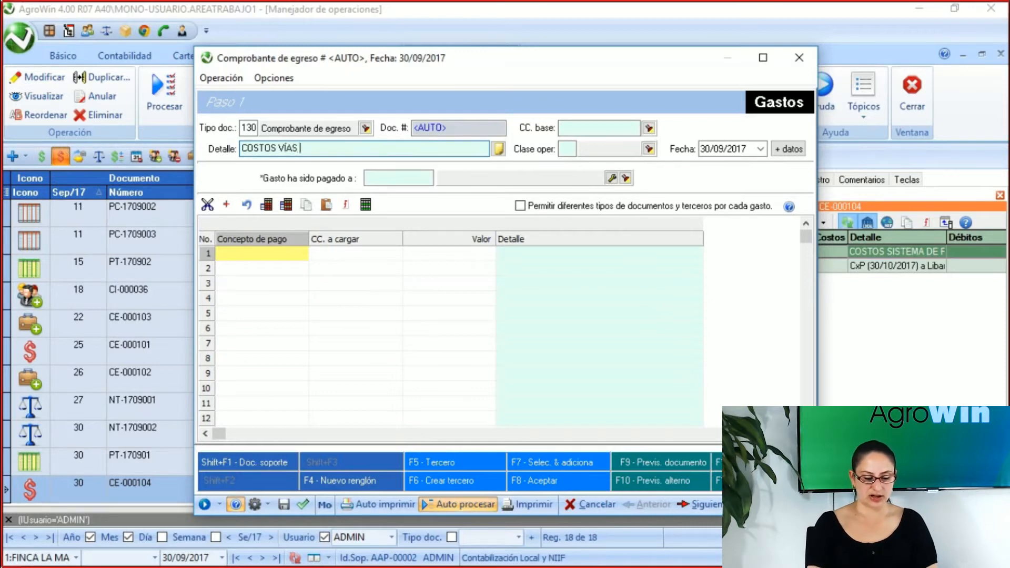
{"action": "type", "text": " DE COMUN"}
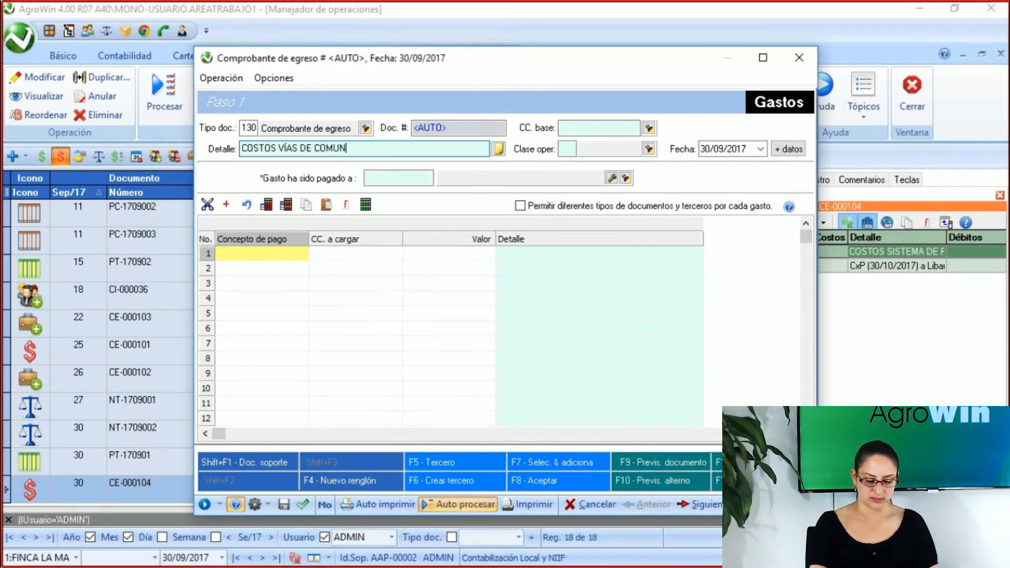
{"action": "type", "text": "ICACIÓN"}
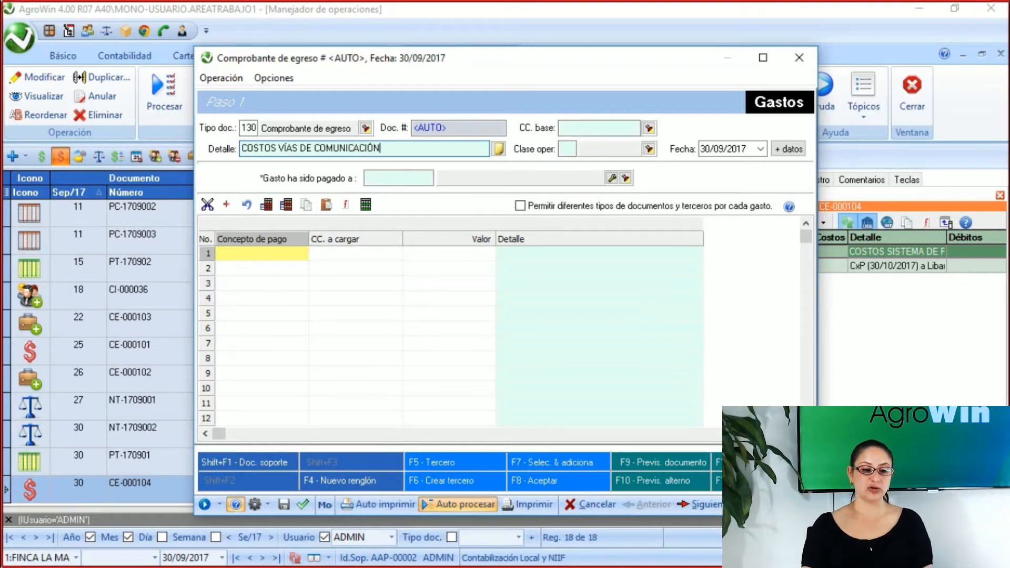
Step: Fill in the third party to whom the expense was paid by choosing the payee from the list of third parties
{"action": "left_click", "coordinate": [370, 182]}
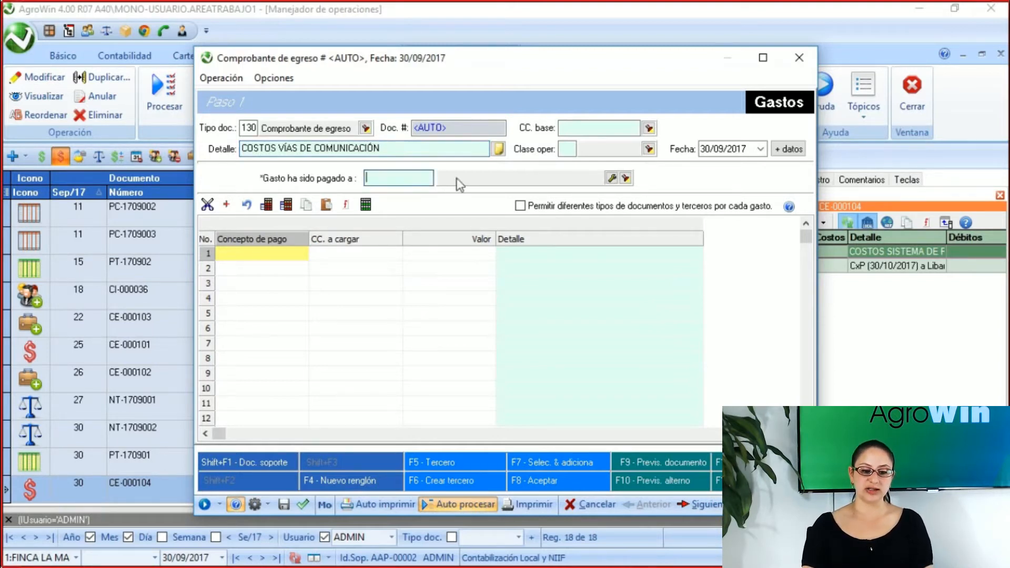
{"action": "left_click", "coordinate": [626, 179]}
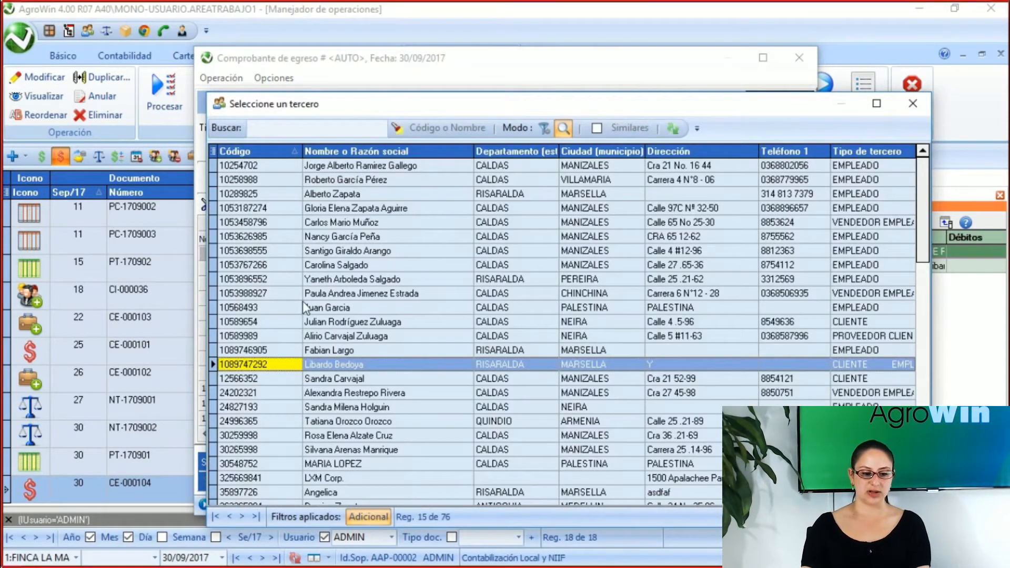
{"action": "left_click", "coordinate": [312, 251]}
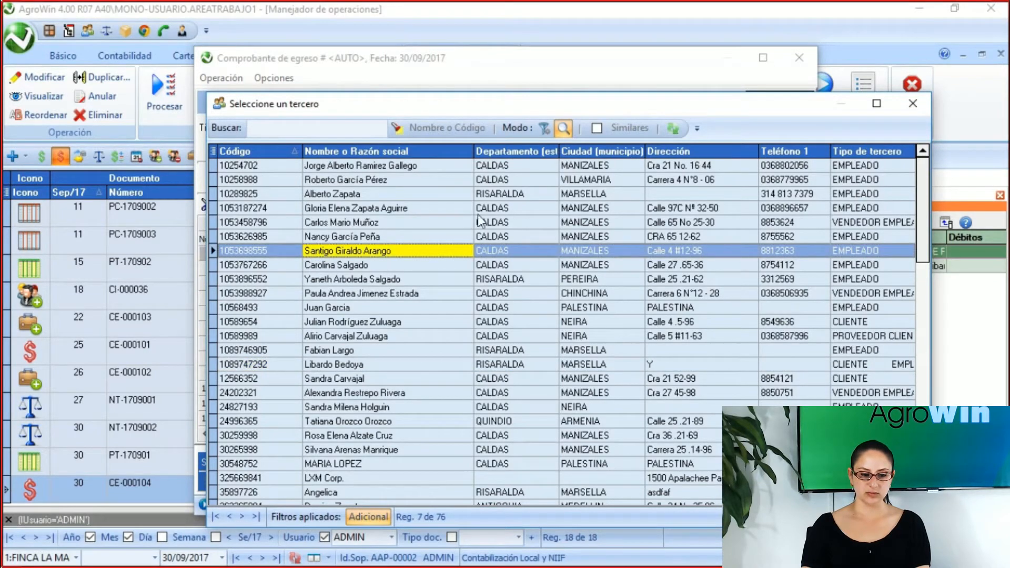
{"action": "scroll", "coordinate": [356, 368], "scroll_direction": "down", "scroll_amount": 1}
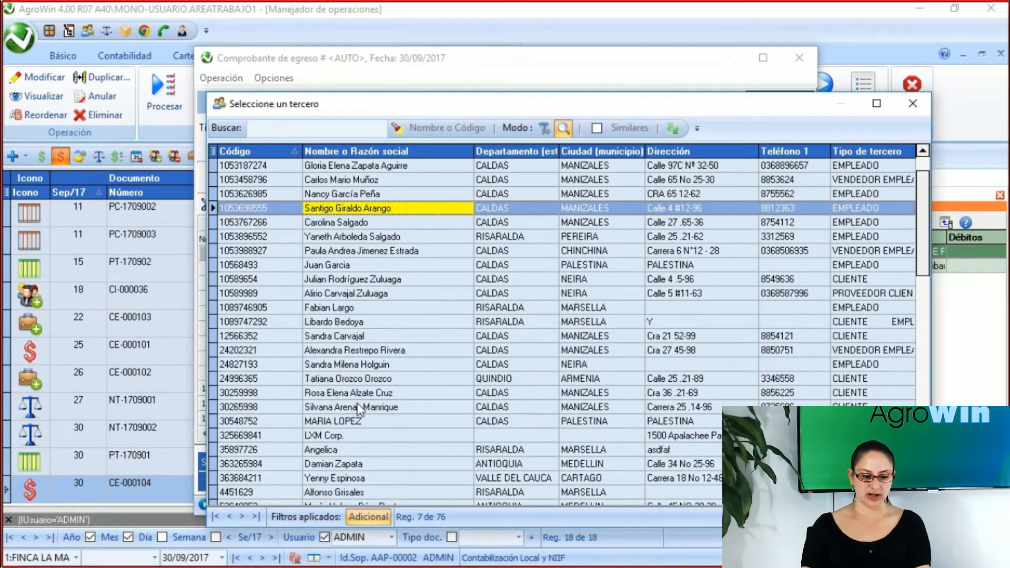
{"action": "left_click", "coordinate": [353, 485]}
{"action": "left_click", "coordinate": [356, 494]}
{"action": "scroll", "coordinate": [356, 494], "scroll_direction": "down", "scroll_amount": 2}
{"action": "scroll", "coordinate": [362, 468], "scroll_direction": "down", "scroll_amount": 1}
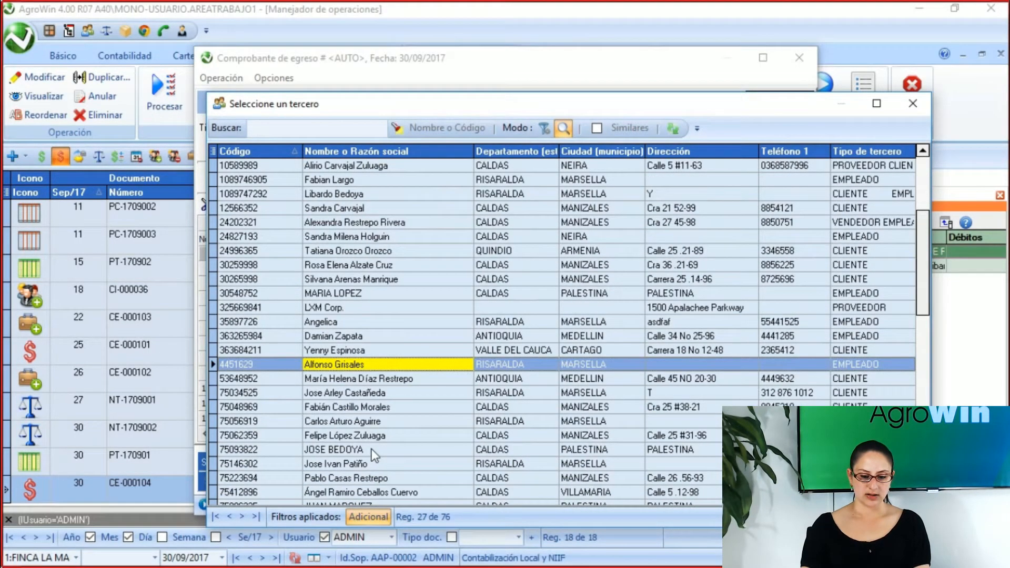
{"action": "left_click", "coordinate": [371, 449]}
{"action": "scroll", "coordinate": [372, 450], "scroll_direction": "down", "scroll_amount": 3}
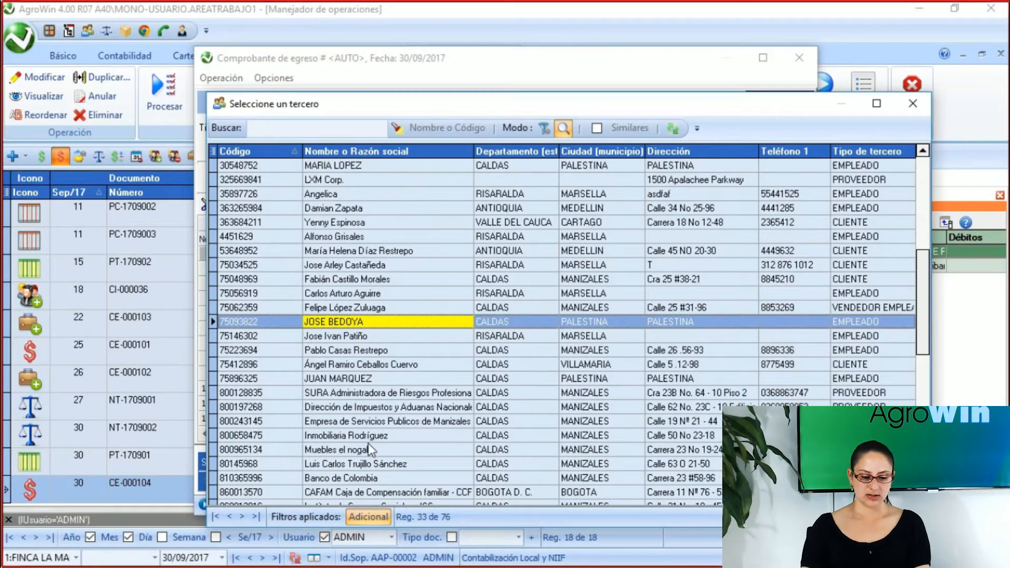
{"action": "double_click", "coordinate": [352, 465]}
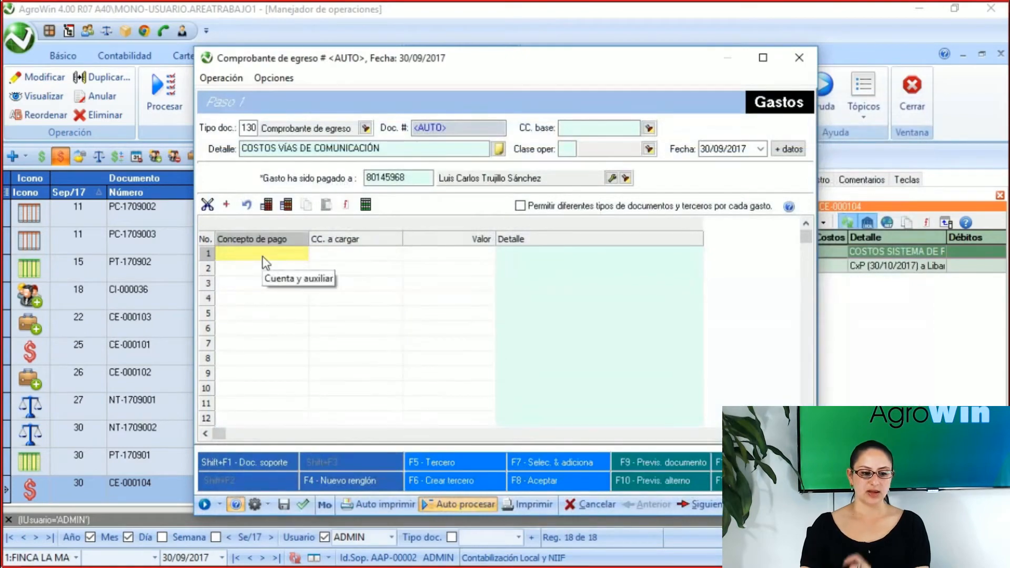
Step: Set the first line's payment concept to account 730125, COSTOS VIAS Y LINDEROS
{"action": "left_click", "coordinate": [259, 253]}
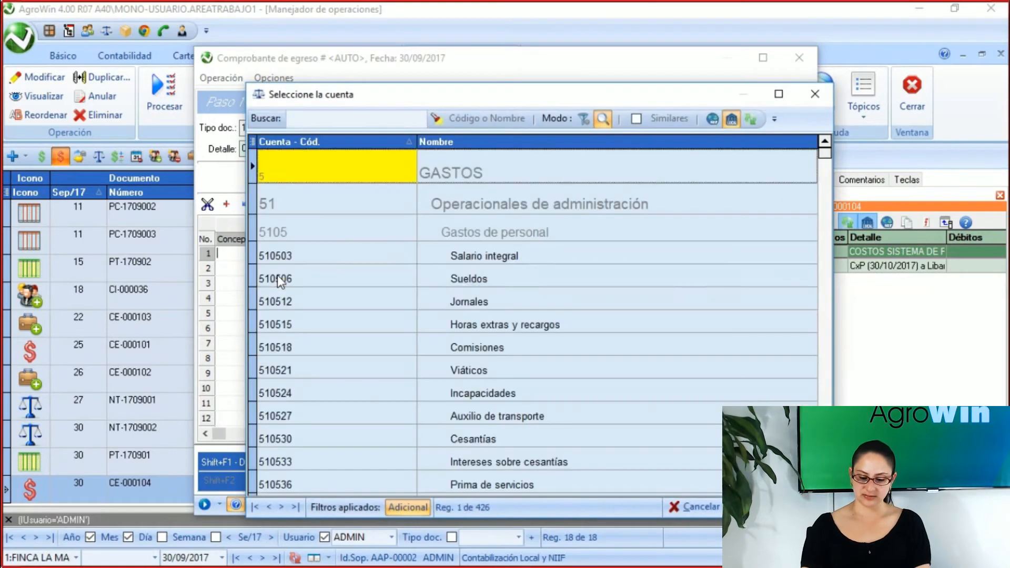
{"action": "left_click", "coordinate": [278, 277]}
{"action": "type", "text": "73"}
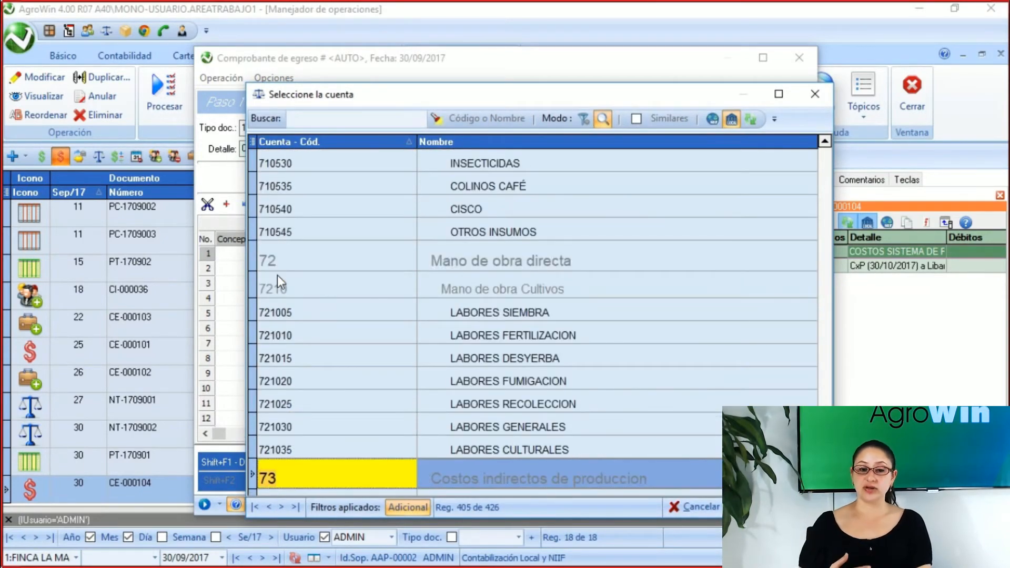
{"action": "scroll", "coordinate": [403, 367], "scroll_direction": "down", "scroll_amount": 3}
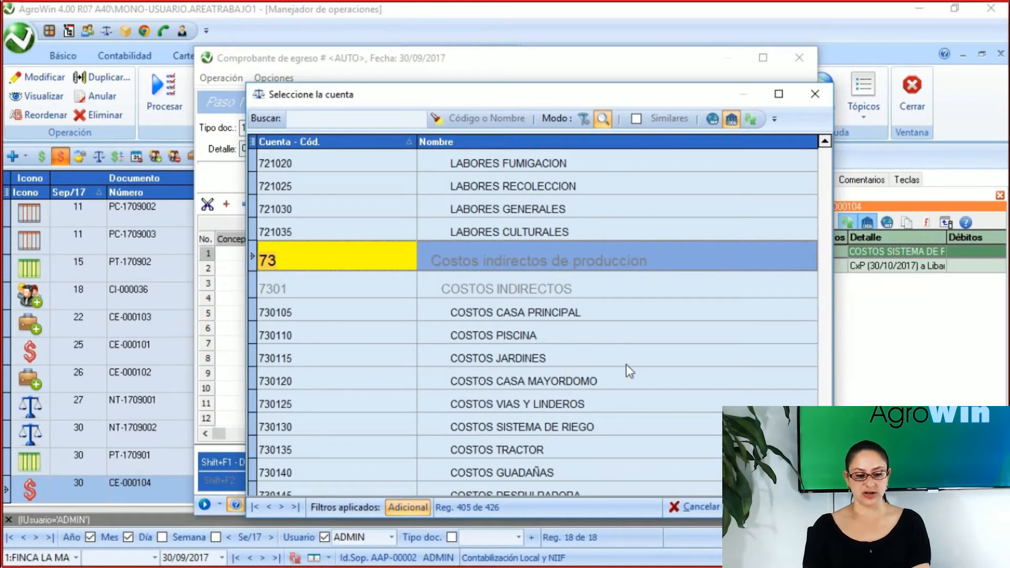
{"action": "left_click", "coordinate": [391, 412]}
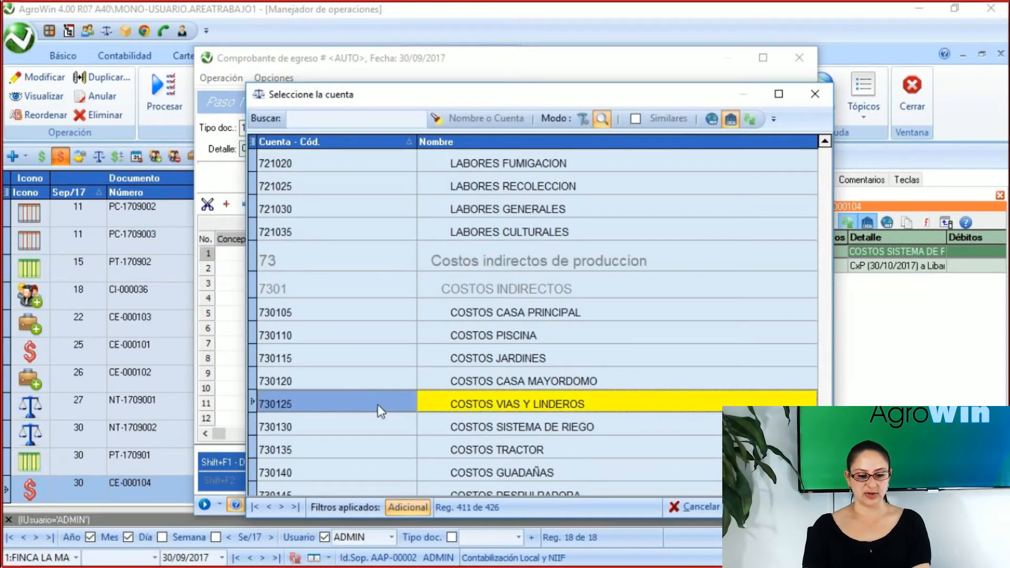
{"action": "double_click", "coordinate": [378, 405]}
{"action": "key", "text": "Return"}
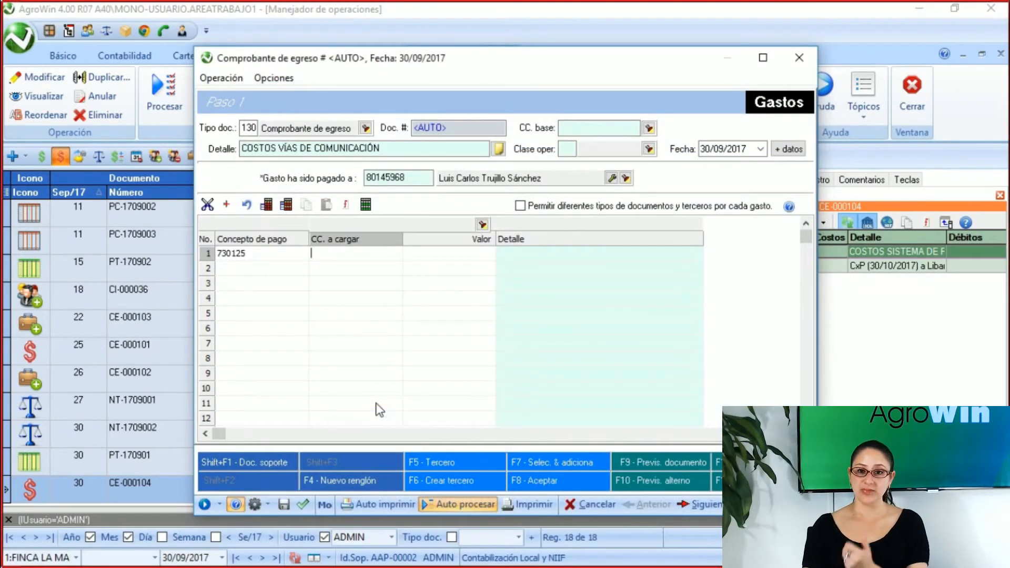
Step: Charge the first line to cost centre 23, VÍAS DE COMUNICACIÓN Y CAMINOS, with a value of 2000000
{"action": "left_click", "coordinate": [482, 225]}
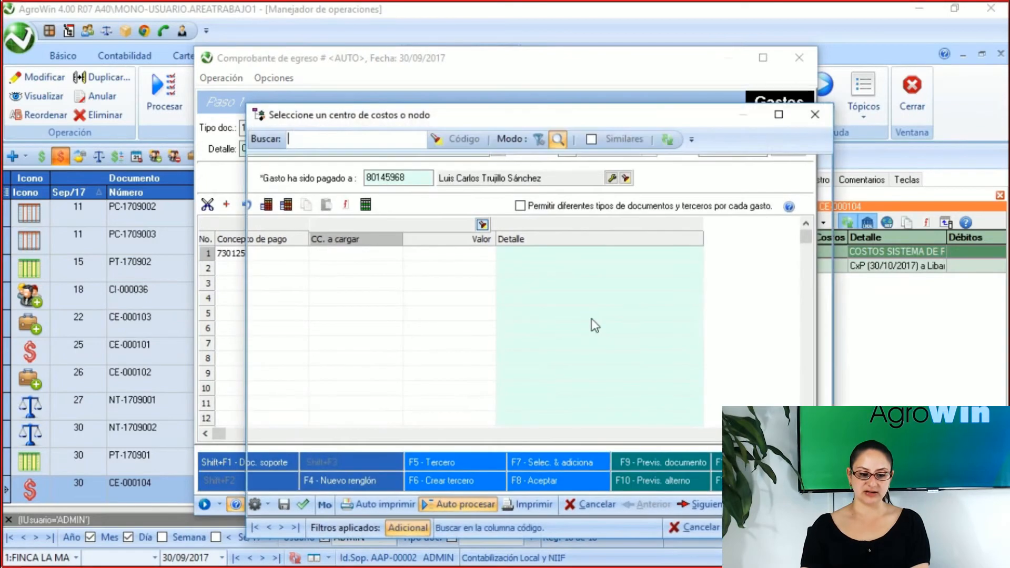
{"action": "scroll", "coordinate": [614, 415], "scroll_direction": "down", "scroll_amount": 3}
{"action": "scroll", "coordinate": [623, 425], "scroll_direction": "up", "scroll_amount": 3}
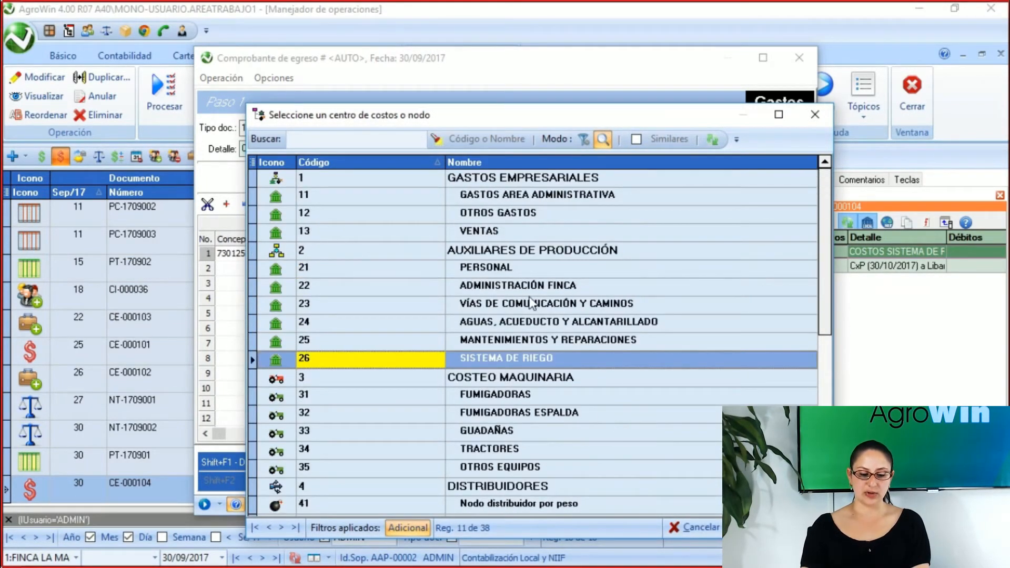
{"action": "left_click", "coordinate": [531, 304]}
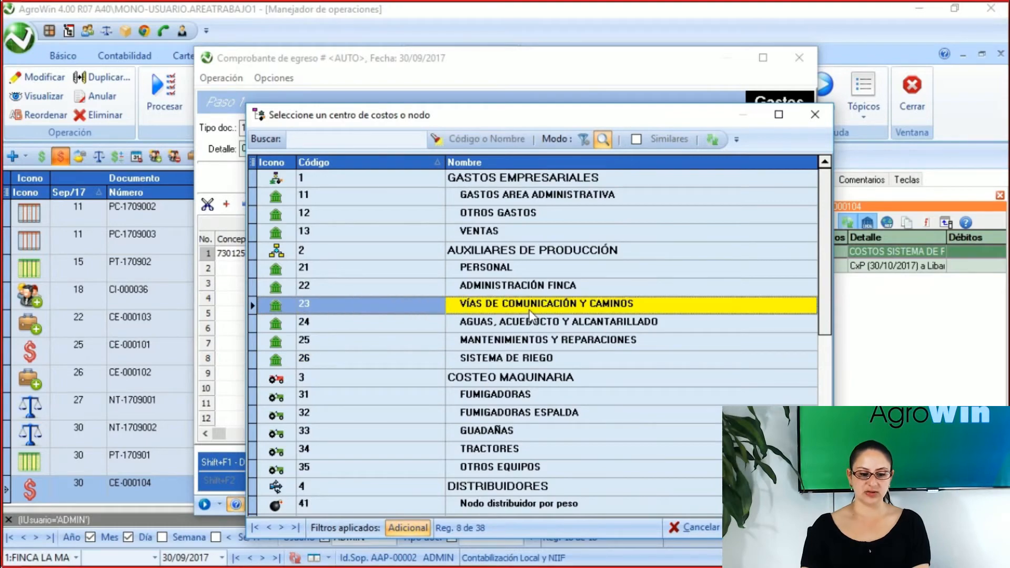
{"action": "double_click", "coordinate": [520, 307]}
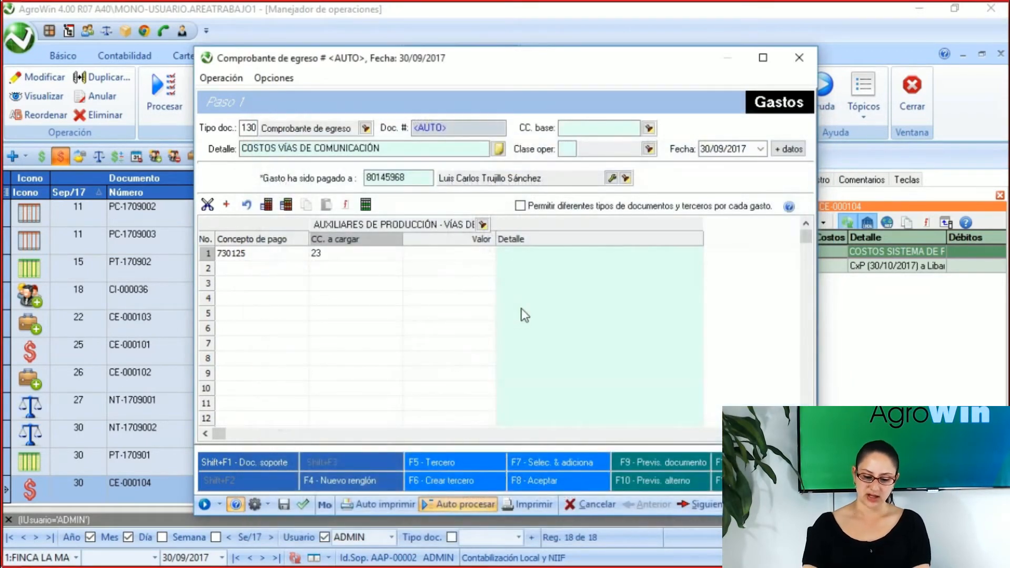
{"action": "key", "text": "Return"}
{"action": "type", "text": "2000000"}
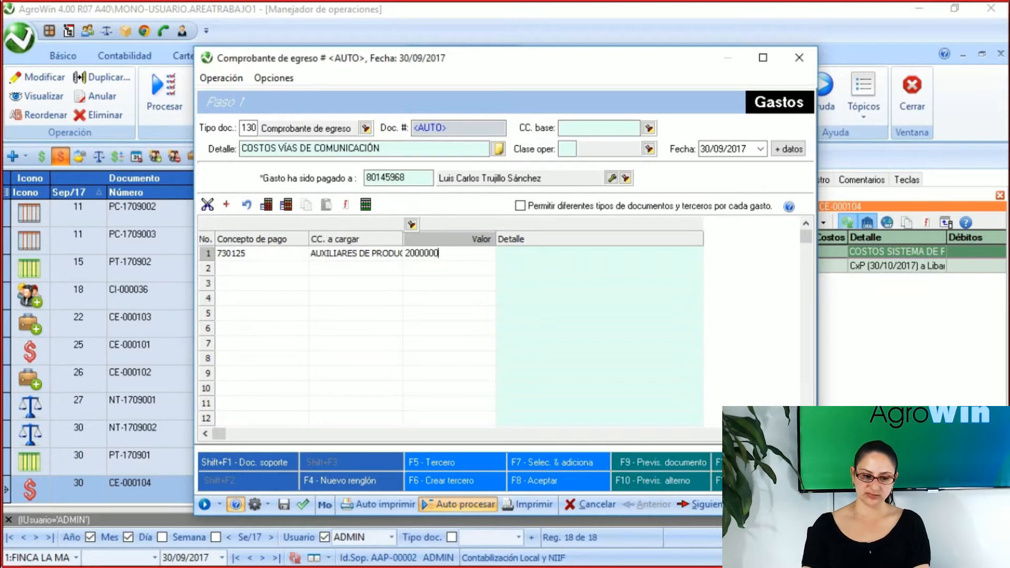
{"action": "left_click", "coordinate": [466, 304]}
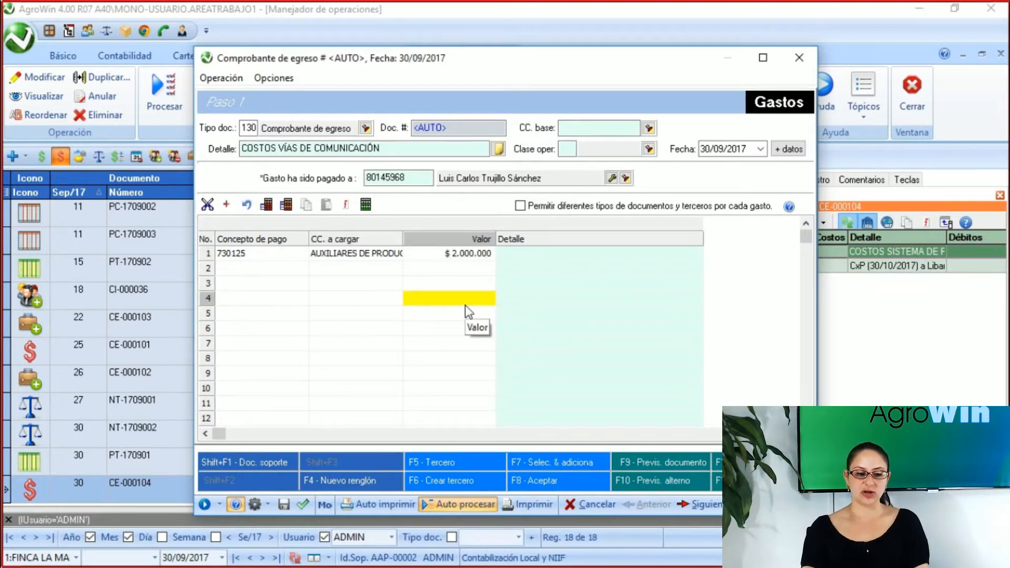
{"action": "left_click", "coordinate": [293, 262]}
{"action": "left_click", "coordinate": [368, 261]}
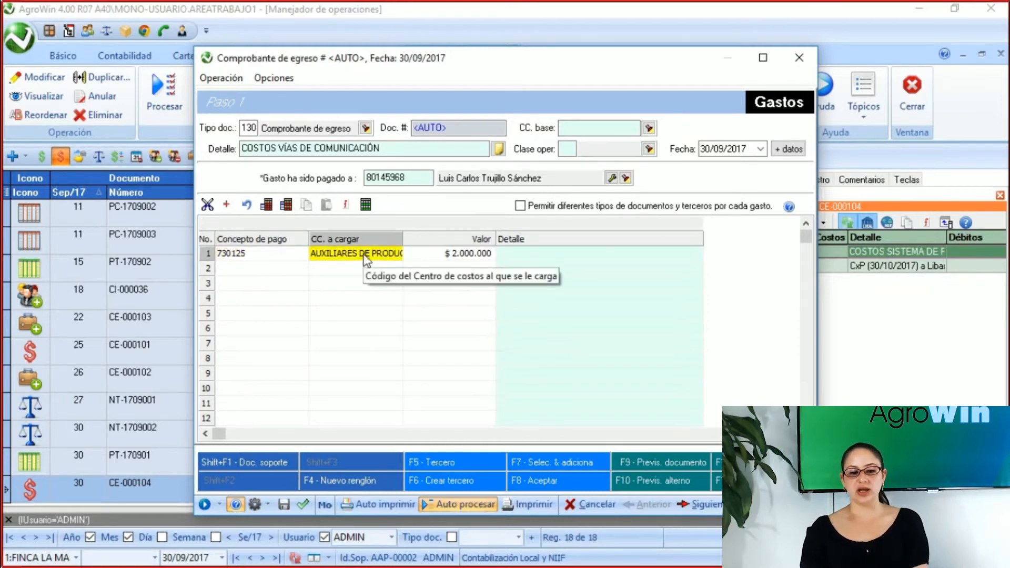
Step: In the voucher's settlement, record the full $2.000.000 as a Bancolombia bank payment with movement type CE, Transferencia y/o retiro
{"action": "left_click", "coordinate": [693, 510]}
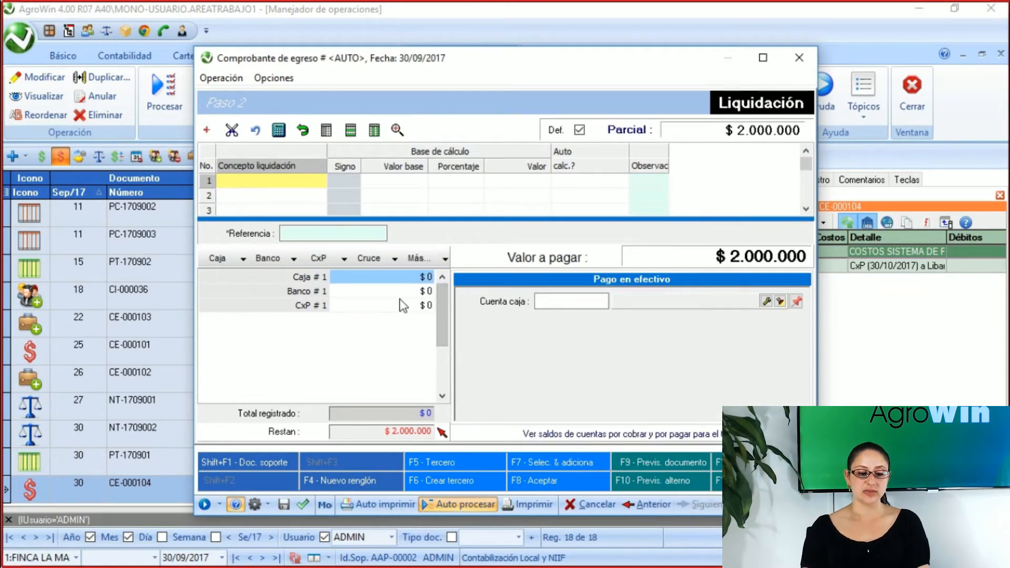
{"action": "left_click", "coordinate": [399, 290]}
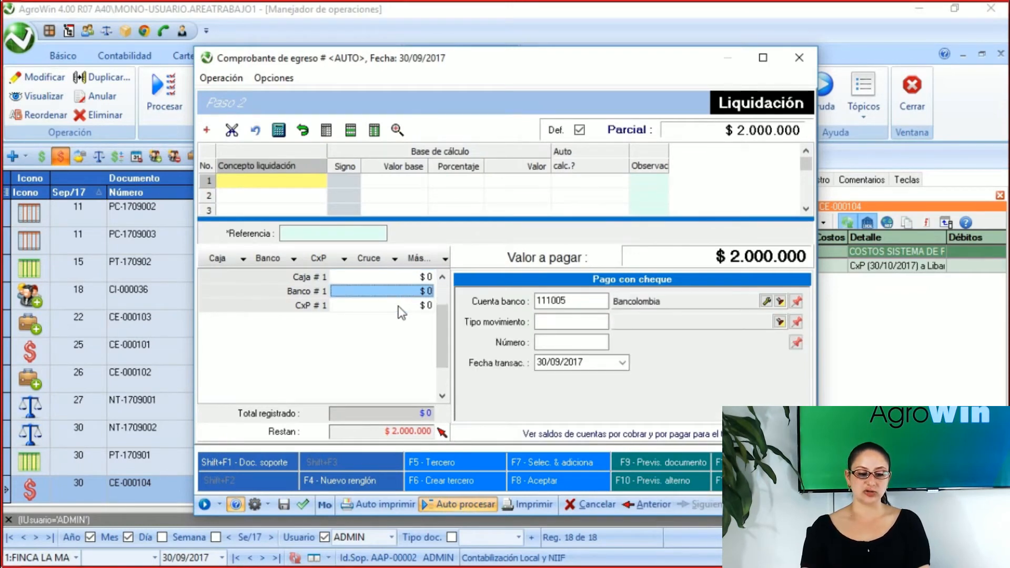
{"action": "left_click", "coordinate": [441, 433]}
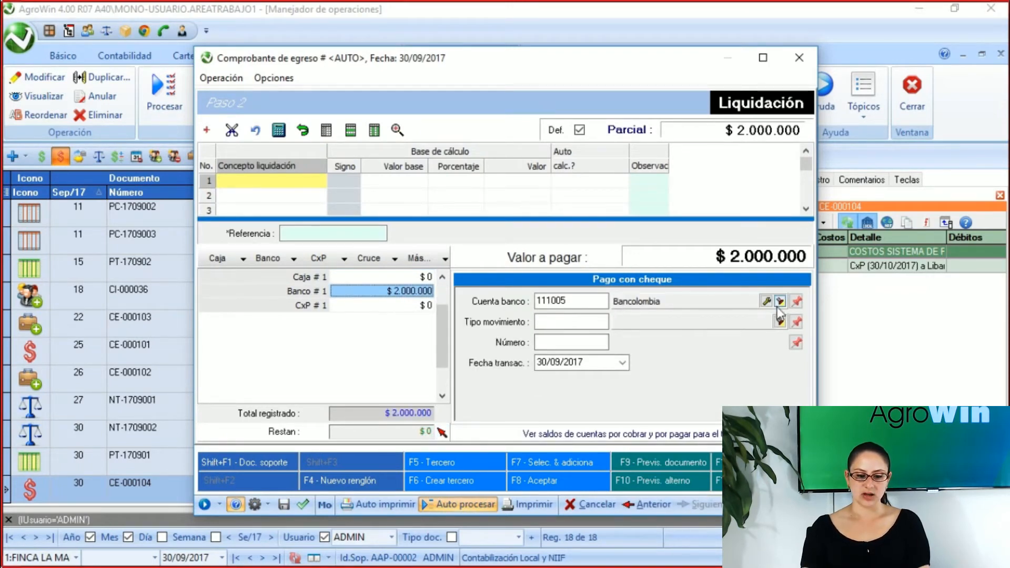
{"action": "left_click", "coordinate": [569, 323]}
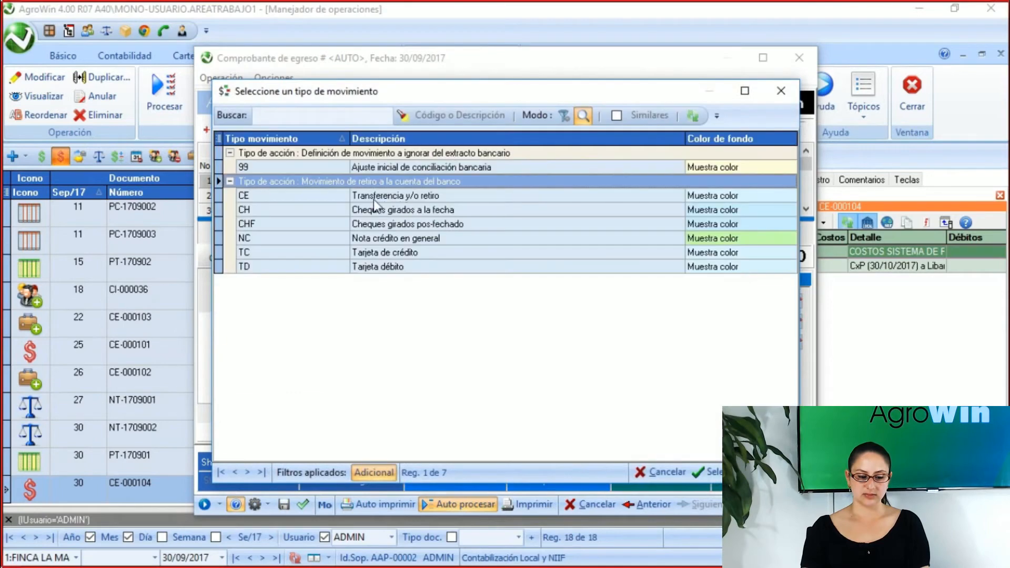
{"action": "double_click", "coordinate": [369, 198]}
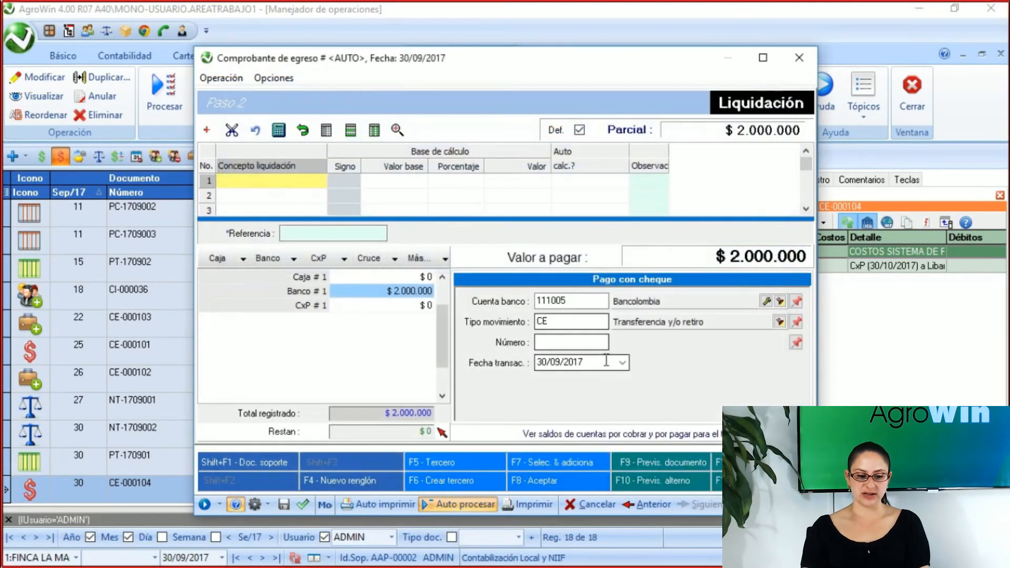
Step: Accept the road costs expense voucher and check the accounts, cost centre, debits and credits of its accounting movement
{"action": "left_click", "coordinate": [580, 343]}
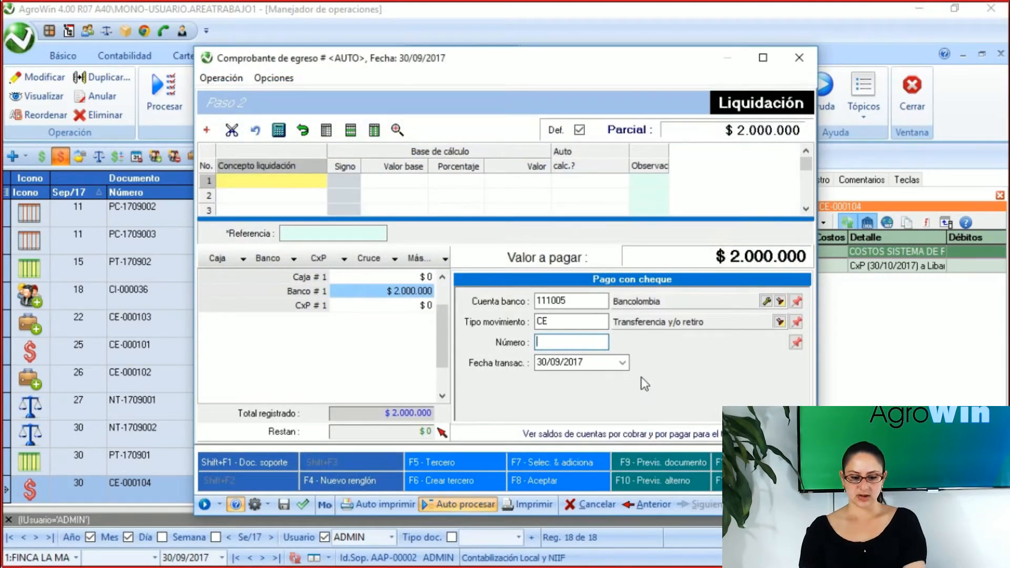
{"action": "key", "text": "F8"}
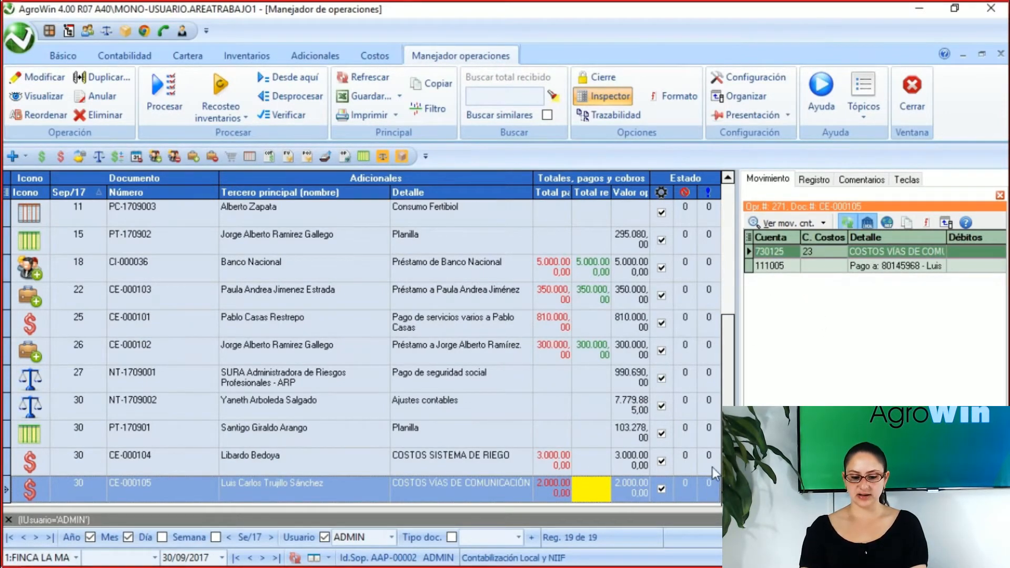
{"action": "left_click_drag", "start_coordinate": [737, 294], "coordinate": [563, 295]}
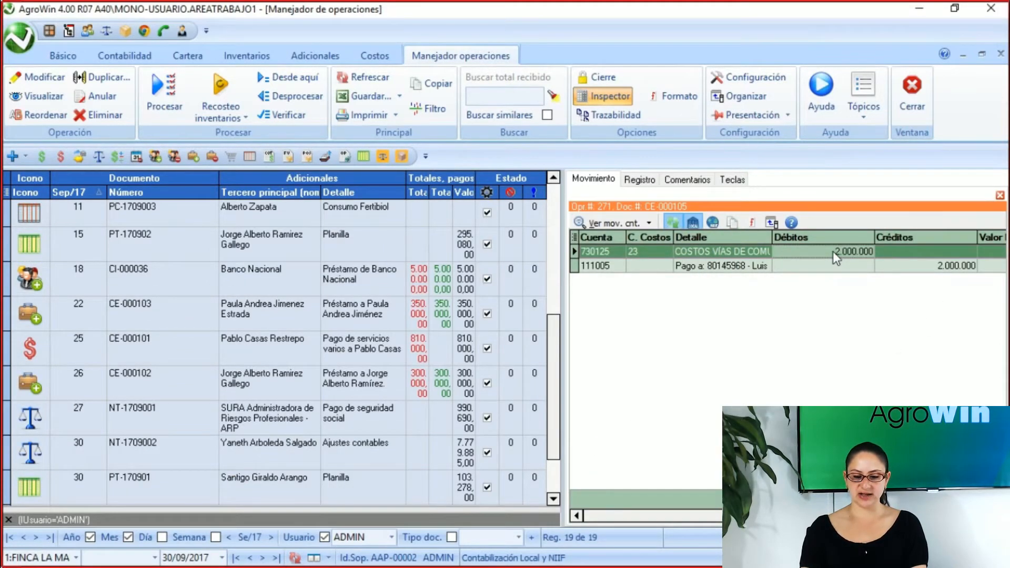
{"action": "left_click", "coordinate": [946, 267]}
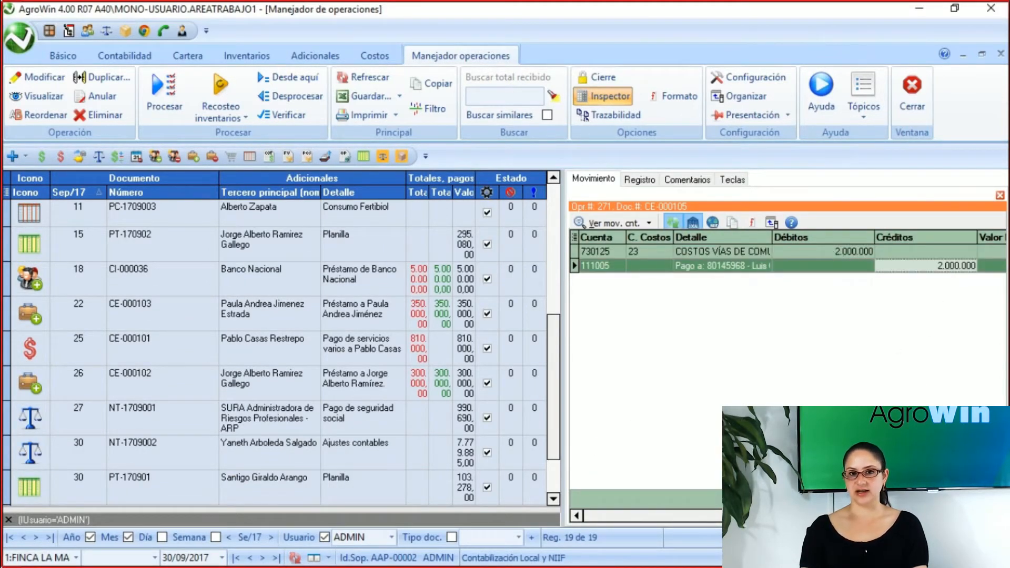
{"action": "left_click", "coordinate": [638, 255]}
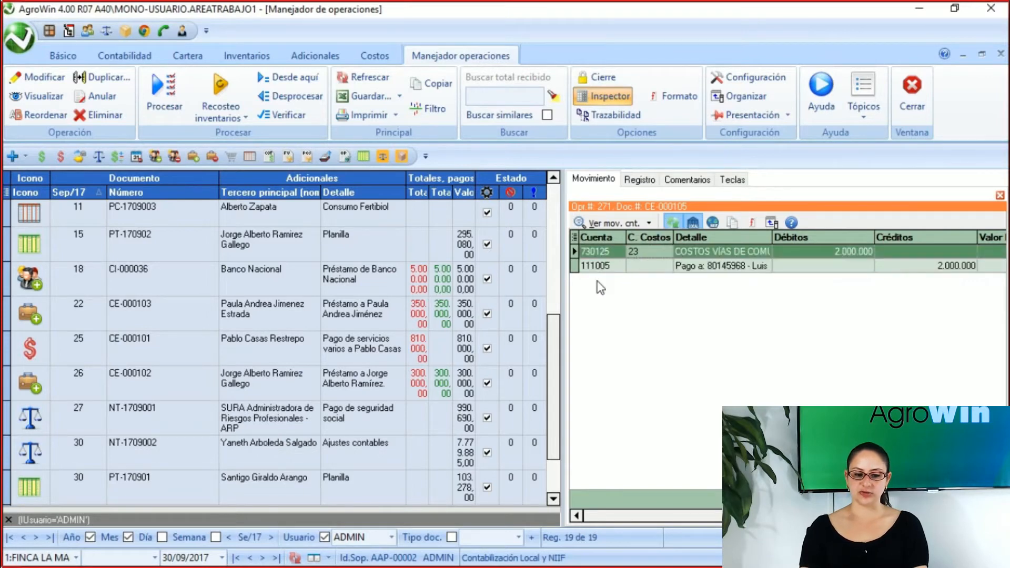
{"action": "left_click_drag", "start_coordinate": [568, 299], "coordinate": [779, 292]}
Step: Consult the income statement of cost centre 23, VÍAS DE COMUNICACIÓN Y CAMINOS, for that cost centre only, and check its debit for account 730125
{"action": "left_click", "coordinate": [69, 31]}
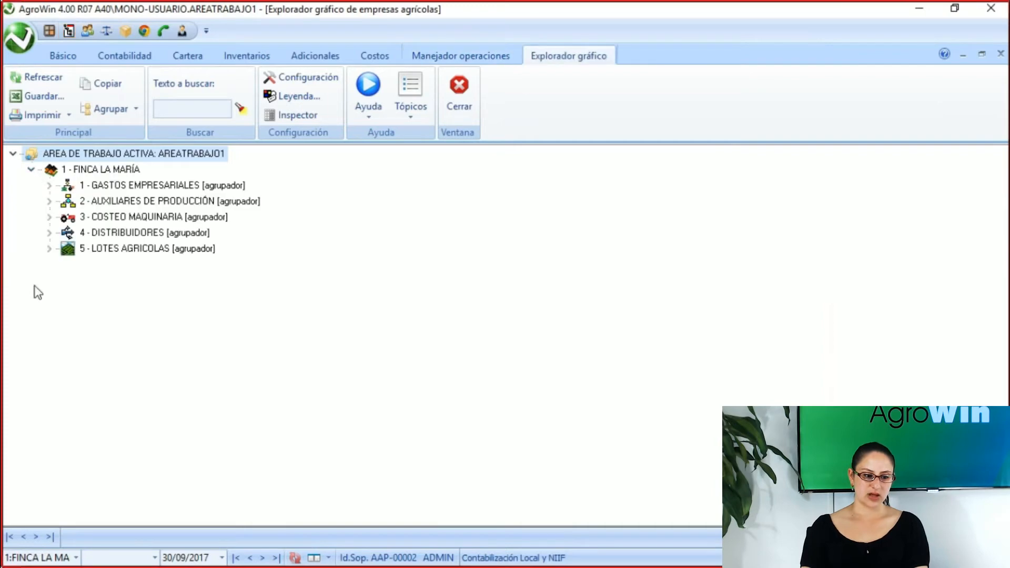
{"action": "left_click", "coordinate": [50, 202]}
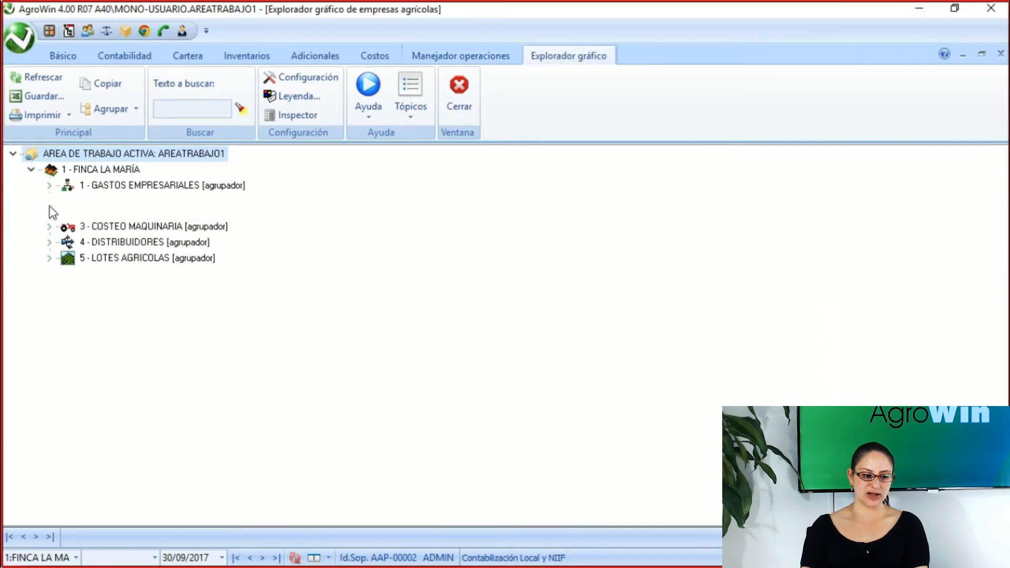
{"action": "left_click", "coordinate": [296, 250]}
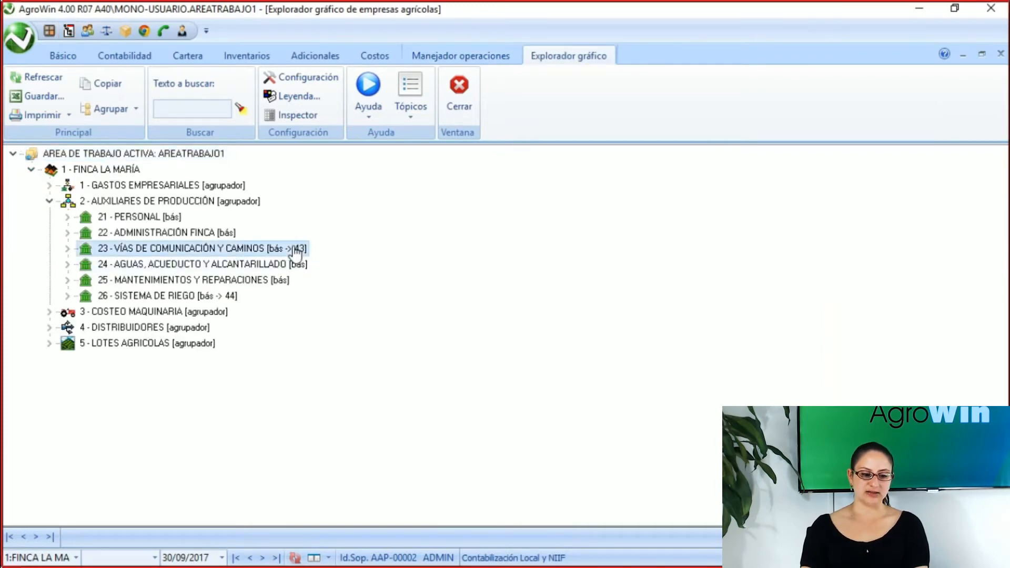
{"action": "right_click", "coordinate": [297, 251]}
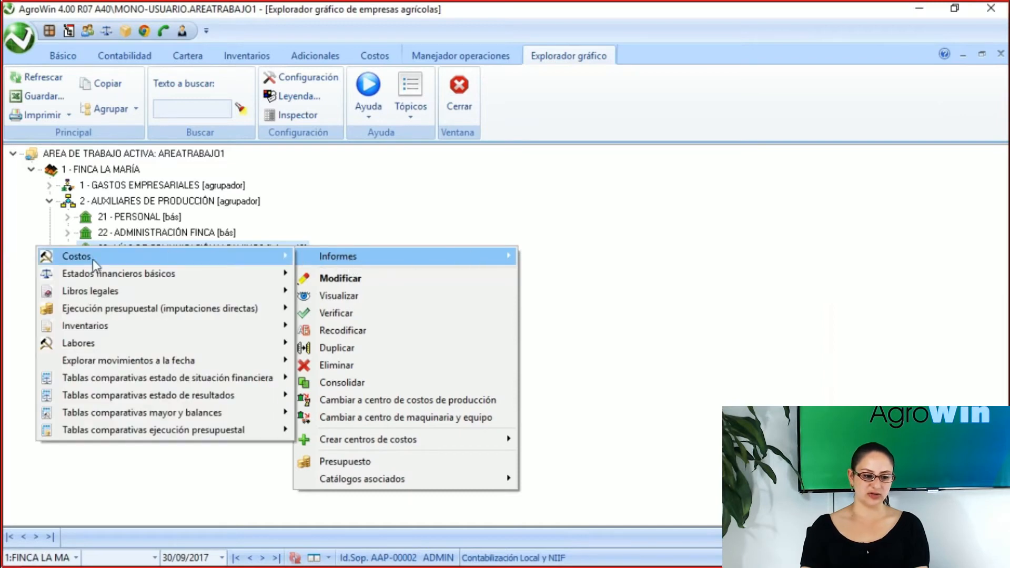
{"action": "mouse_move", "coordinate": [179, 275]}
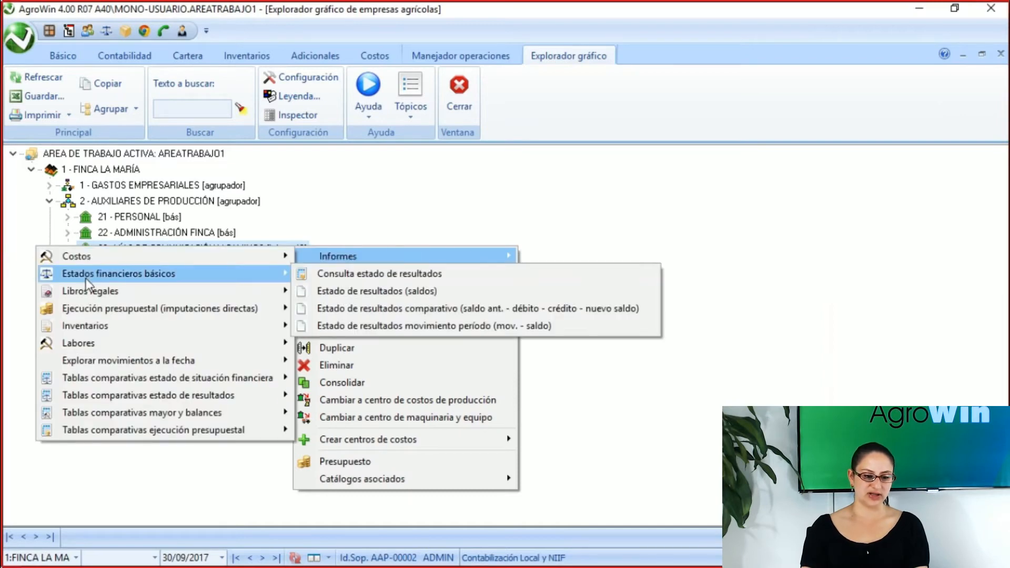
{"action": "left_click", "coordinate": [407, 274]}
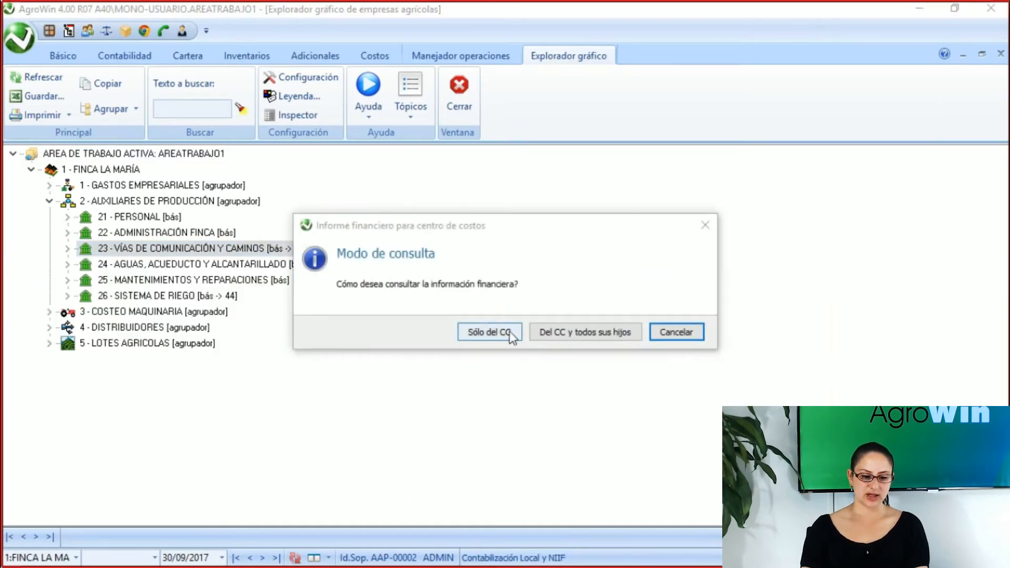
{"action": "left_click", "coordinate": [512, 331]}
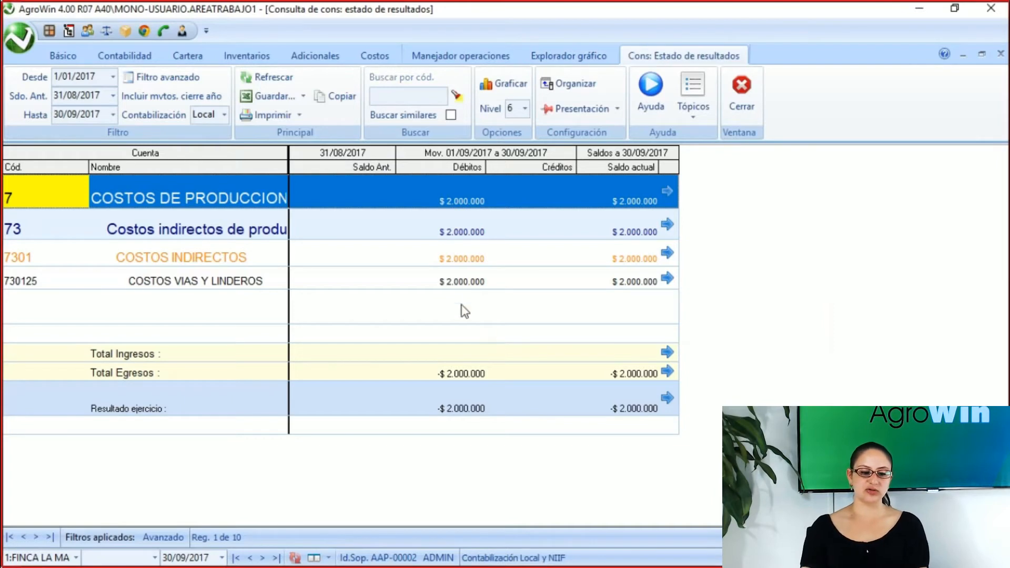
{"action": "left_click", "coordinate": [441, 286]}
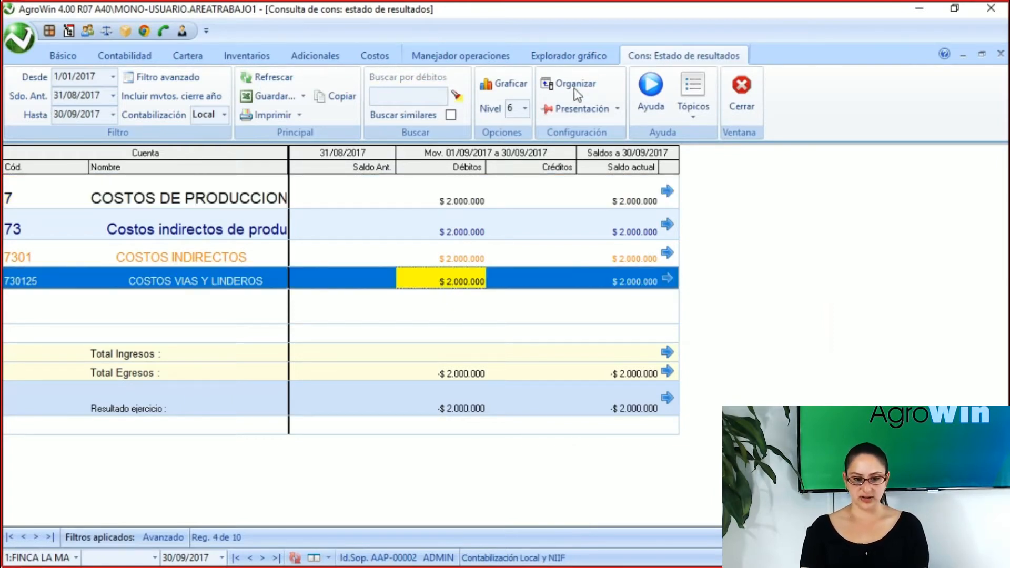
{"action": "left_click", "coordinate": [742, 89]}
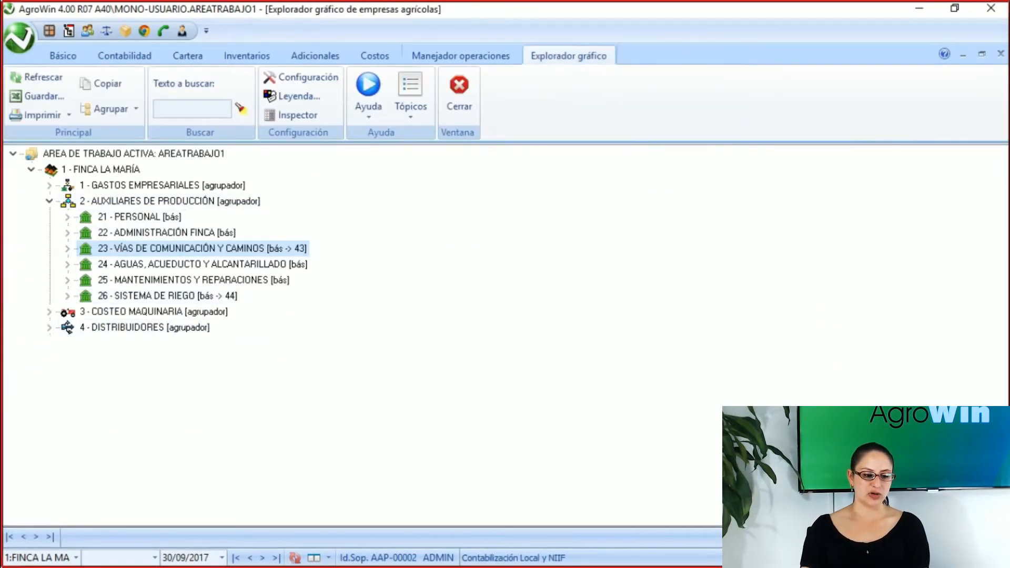
Step: Generate the production costs report for the 5L1CAFE1 - CAFÉ crop of LOTE LA LOMA, using local accounting
{"action": "left_click", "coordinate": [49, 343]}
{"action": "left_click", "coordinate": [67, 359]}
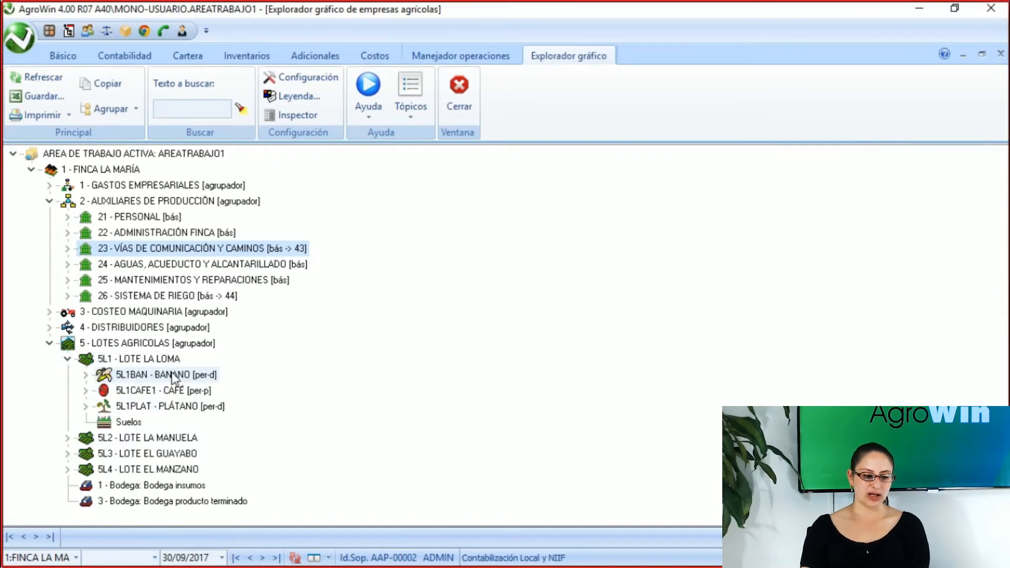
{"action": "left_click", "coordinate": [181, 392]}
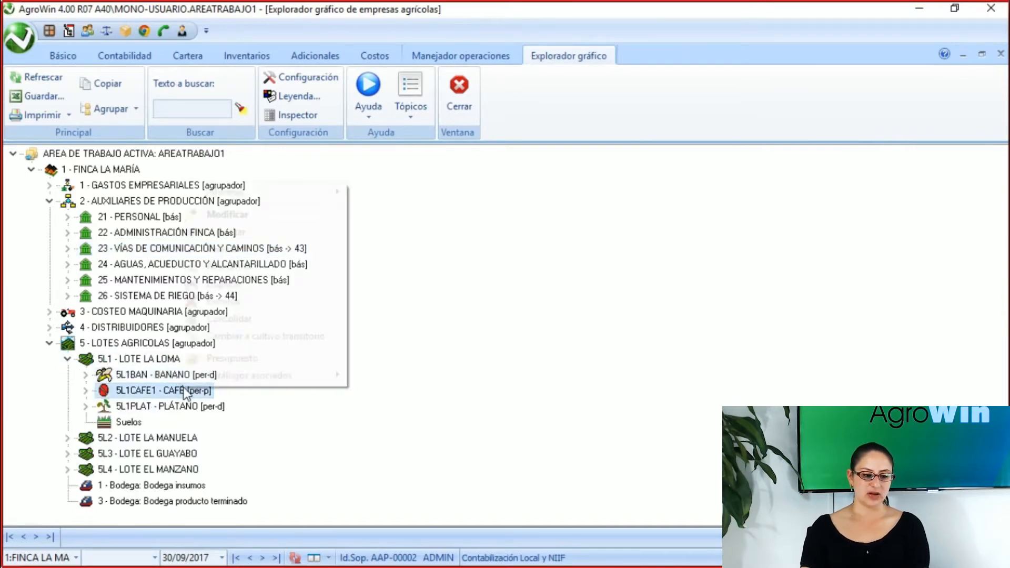
{"action": "right_click", "coordinate": [181, 393]}
{"action": "mouse_move", "coordinate": [281, 204]}
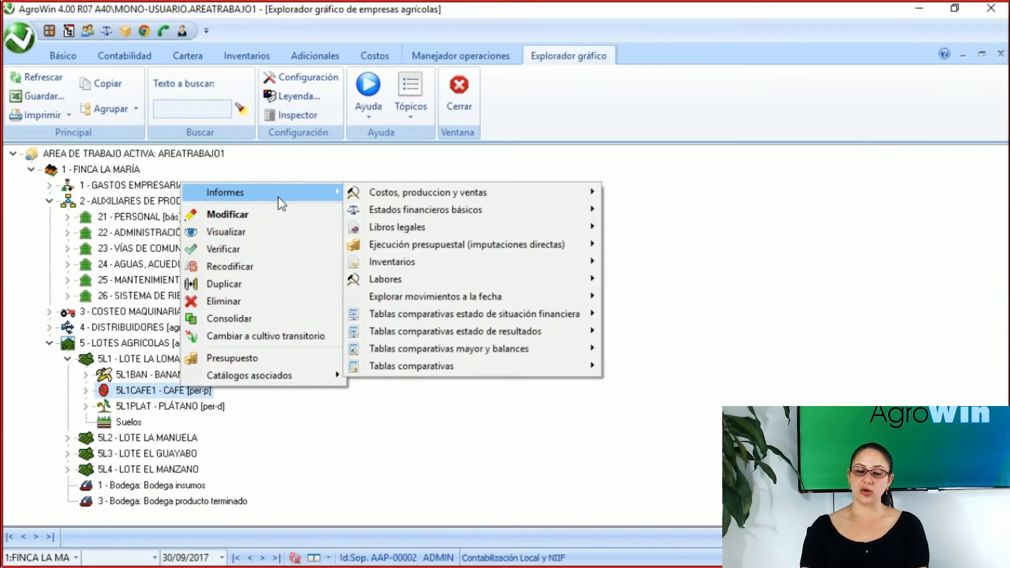
{"action": "mouse_move", "coordinate": [554, 195]}
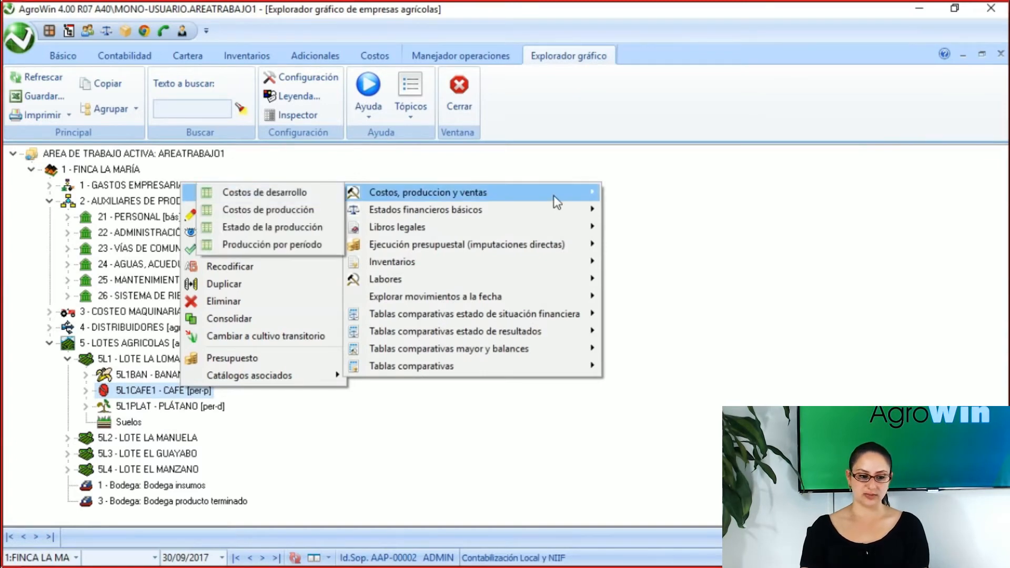
{"action": "left_click", "coordinate": [245, 211]}
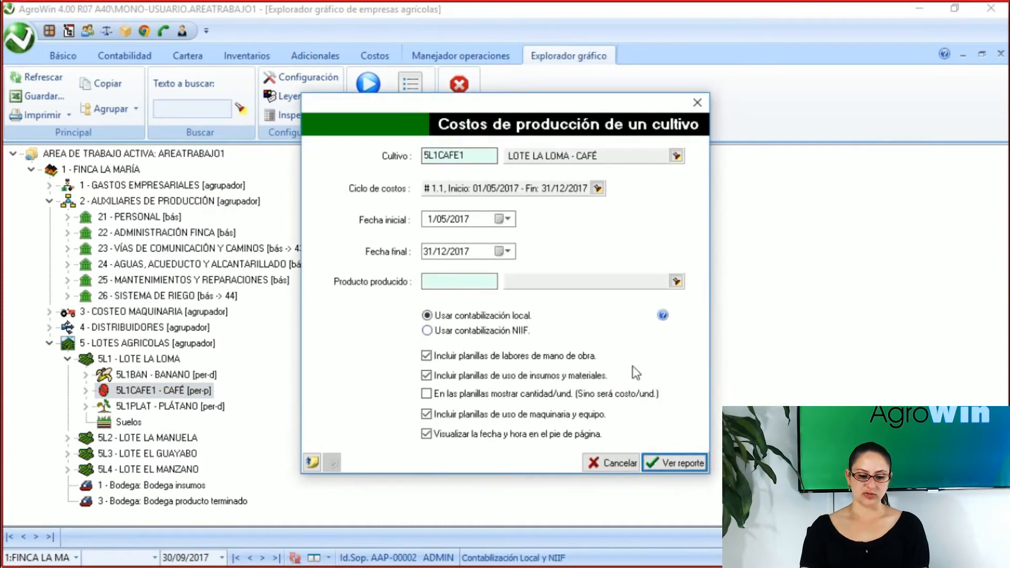
{"action": "left_click", "coordinate": [684, 464]}
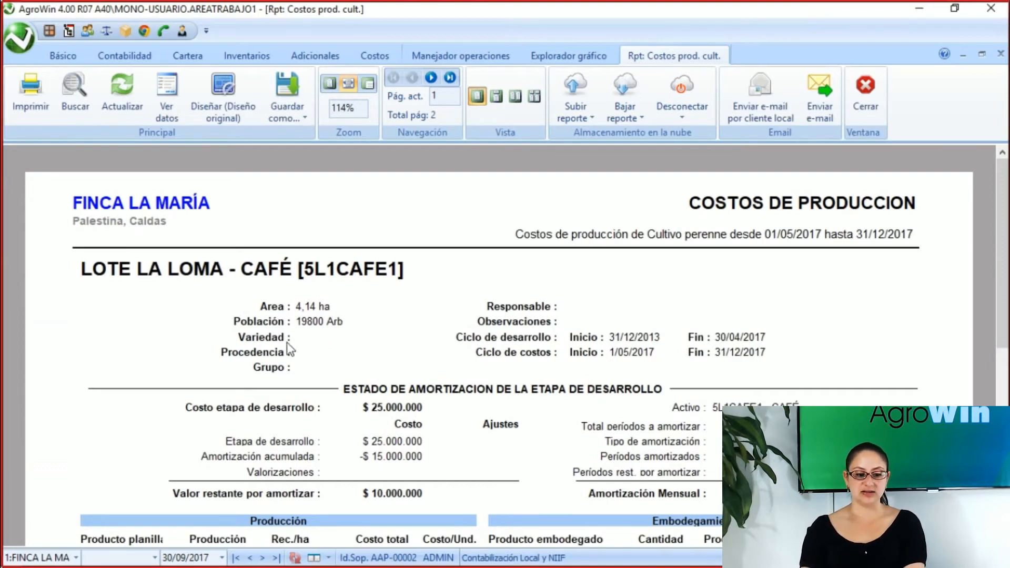
Step: Examine the coffee crop's amortization, production costs, labour and supplies on both report pages, and close the report
{"action": "scroll", "coordinate": [683, 353], "scroll_direction": "down", "scroll_amount": 1}
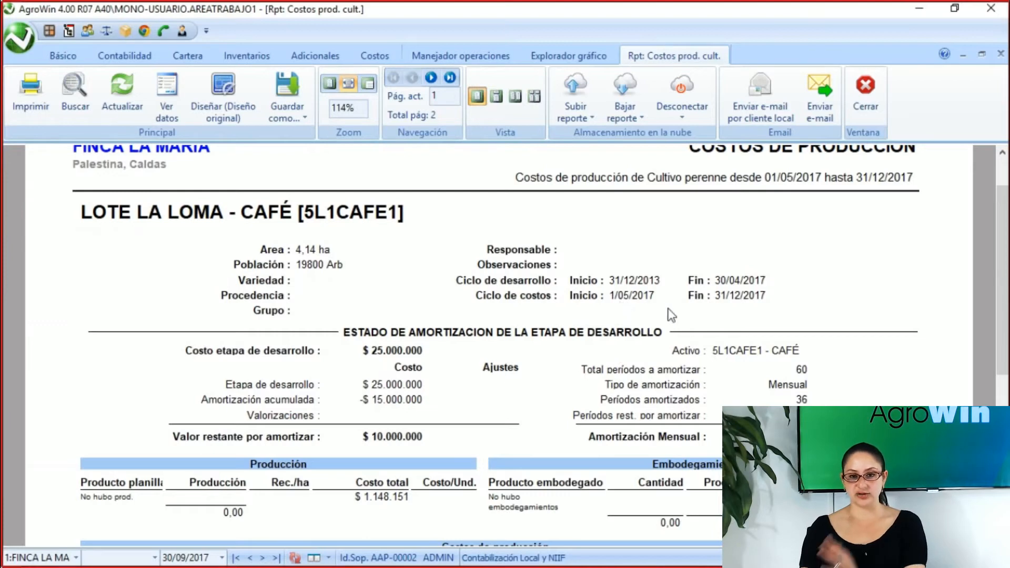
{"action": "scroll", "coordinate": [371, 371], "scroll_direction": "down", "scroll_amount": 1}
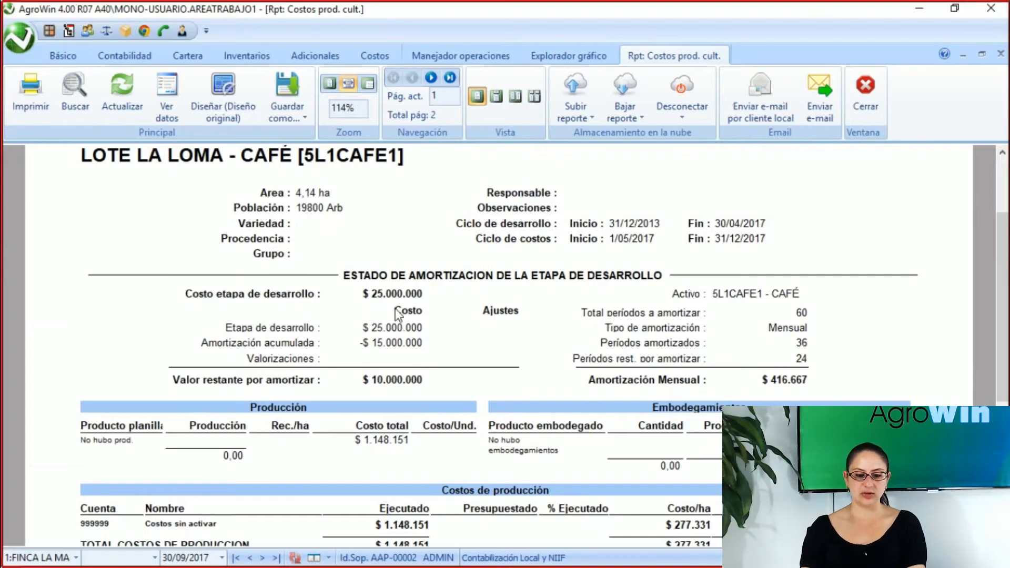
{"action": "scroll", "coordinate": [500, 342], "scroll_direction": "down", "scroll_amount": 2}
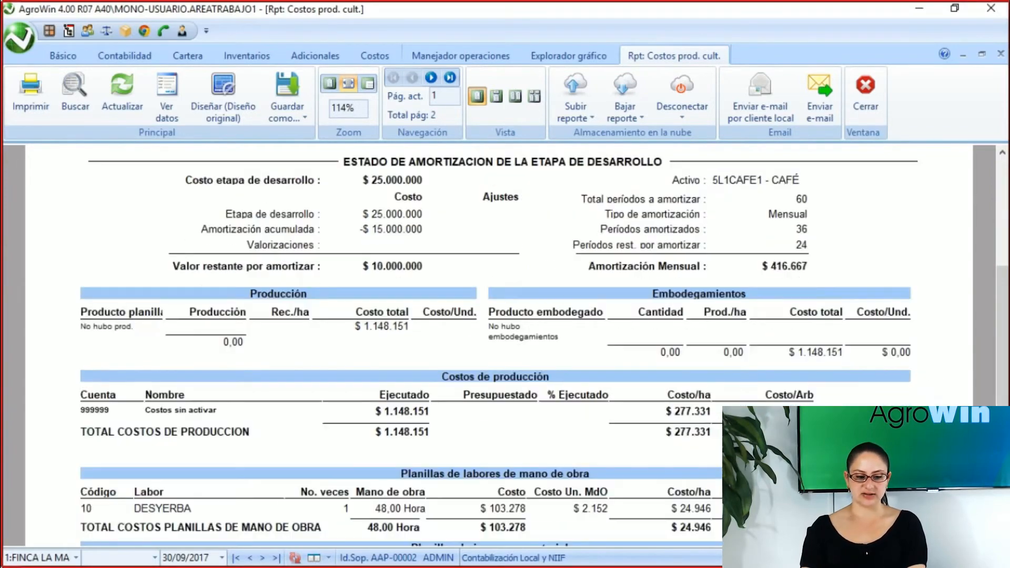
{"action": "scroll", "coordinate": [639, 456], "scroll_direction": "down", "scroll_amount": 1}
{"action": "scroll", "coordinate": [547, 437], "scroll_direction": "down", "scroll_amount": 1}
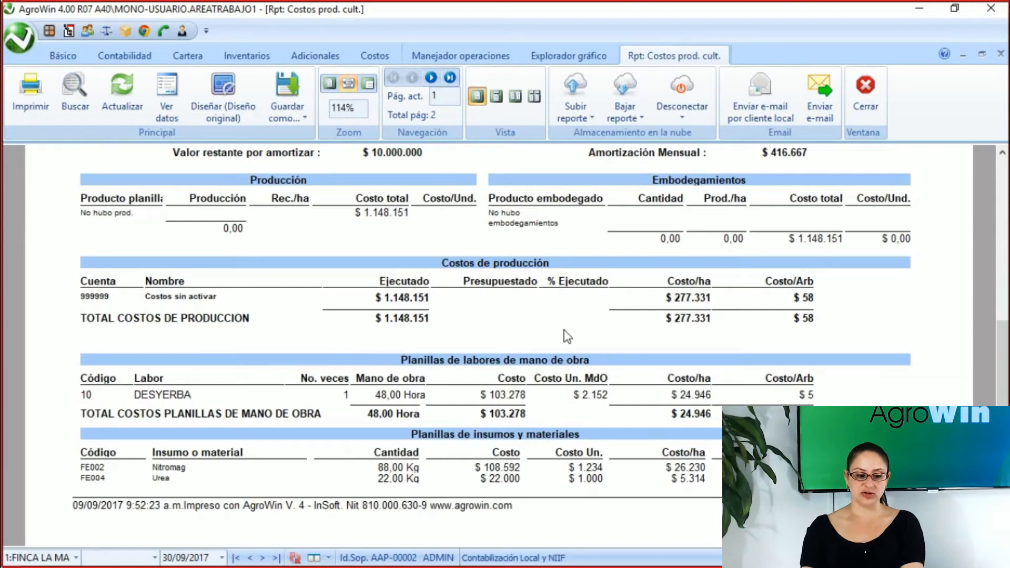
{"action": "scroll", "coordinate": [499, 371], "scroll_direction": "down", "scroll_amount": 1}
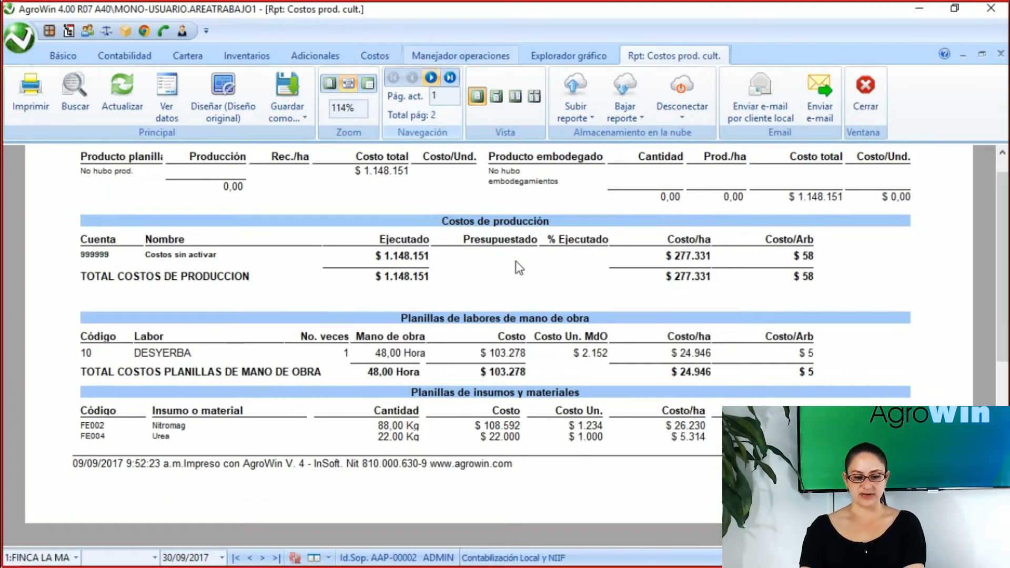
{"action": "scroll", "coordinate": [517, 285], "scroll_direction": "down", "scroll_amount": 3}
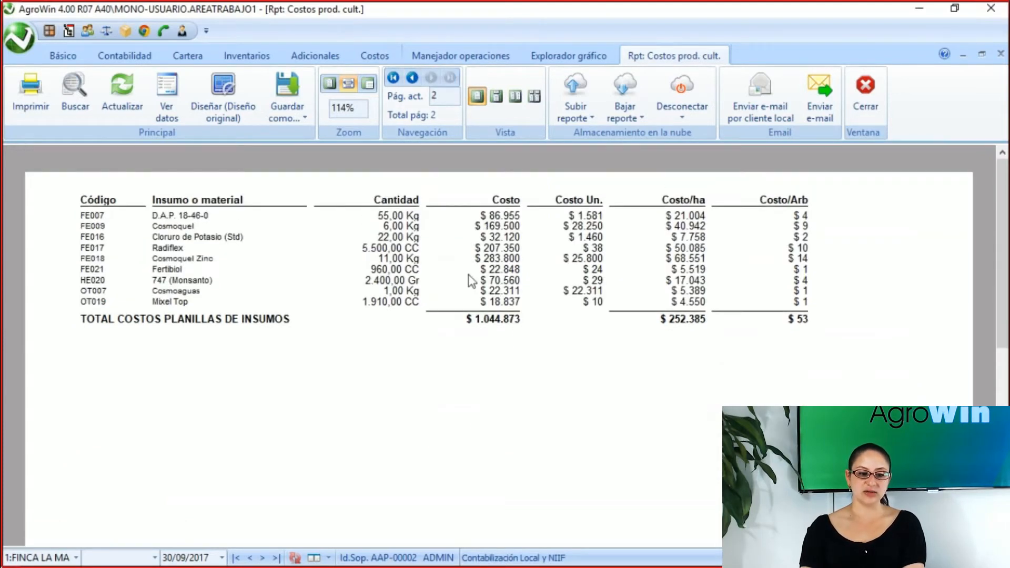
{"action": "left_click", "coordinate": [414, 78]}
{"action": "scroll", "coordinate": [541, 334], "scroll_direction": "down", "scroll_amount": 3}
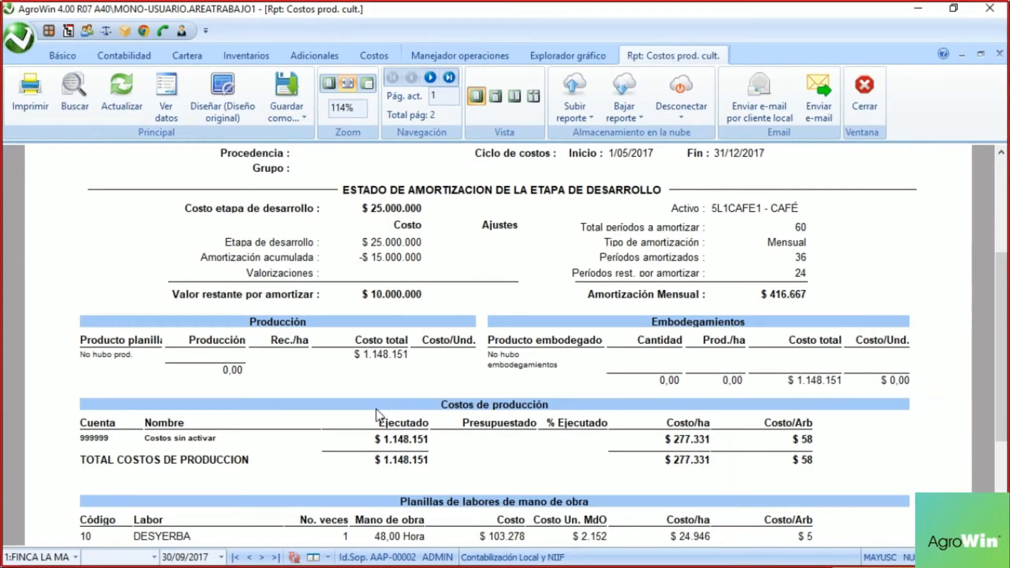
{"action": "left_click", "coordinate": [871, 87]}
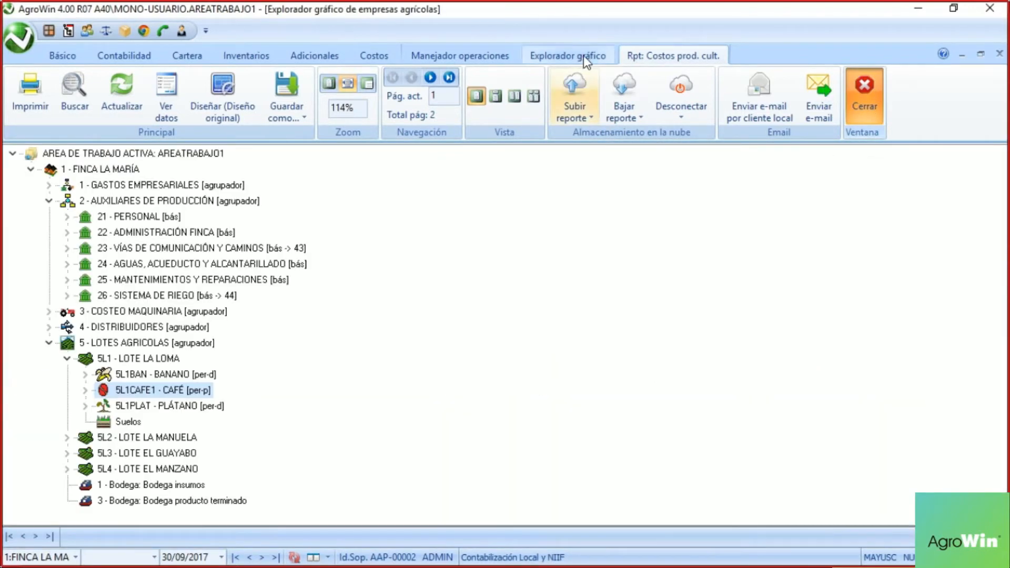
{"action": "left_click", "coordinate": [860, 109]}
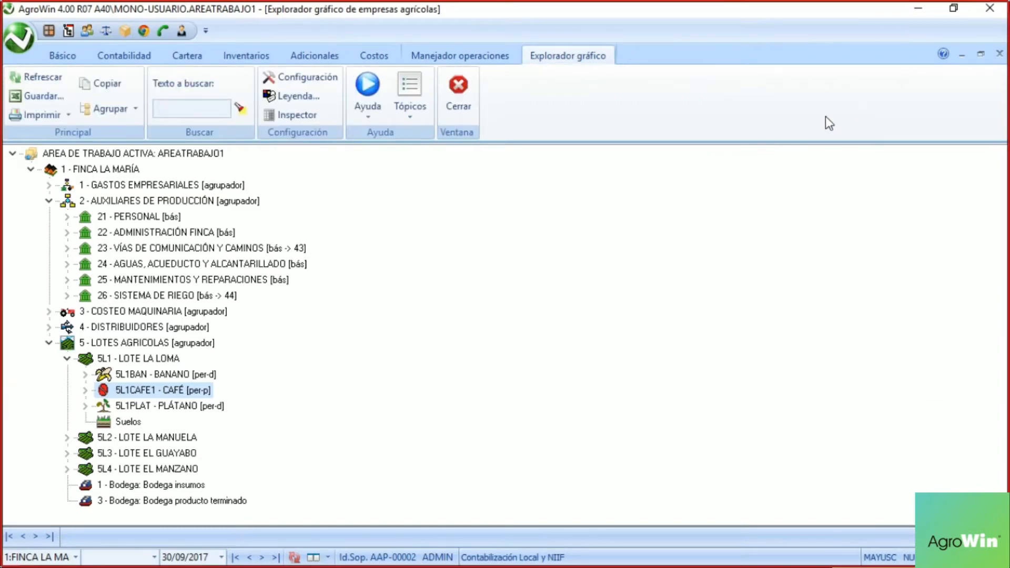
Step: Return to the operations list, hide the movement inspector and review the September 30 payroll sheet, irrigation and road cost documents
{"action": "left_click", "coordinate": [471, 50]}
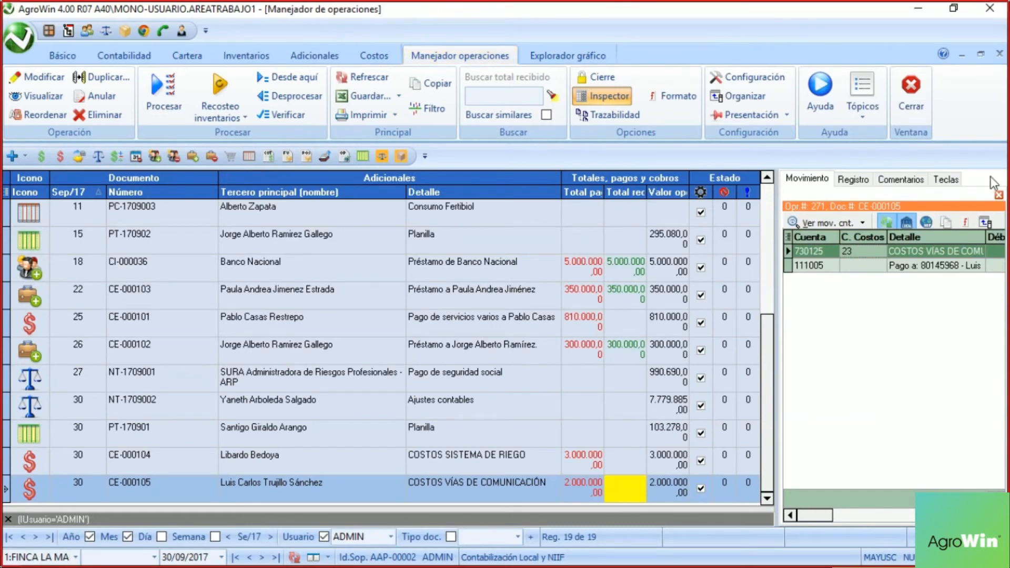
{"action": "left_click", "coordinate": [999, 196]}
{"action": "left_click", "coordinate": [282, 428]}
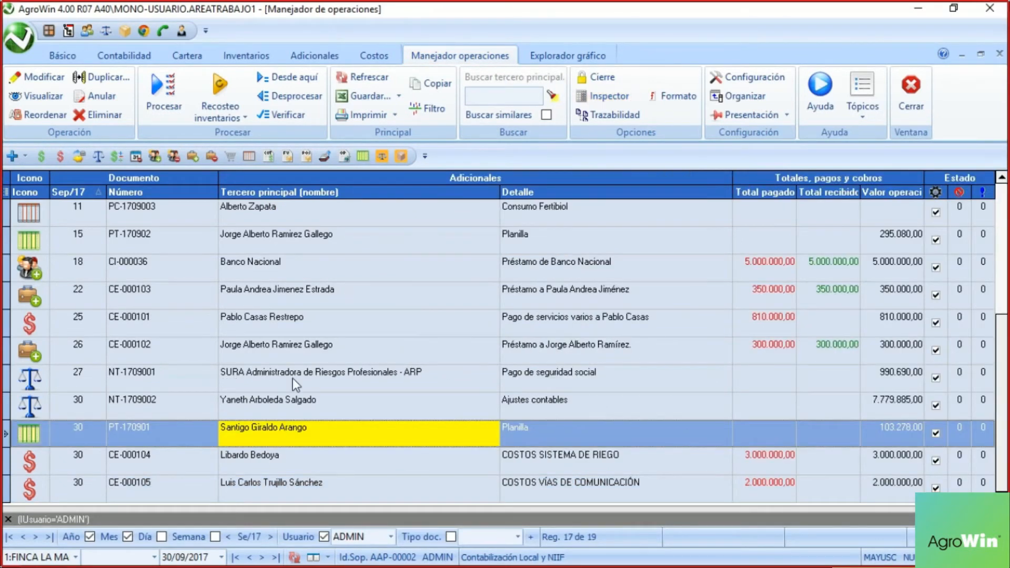
{"action": "left_click", "coordinate": [273, 457]}
{"action": "left_click", "coordinate": [273, 486]}
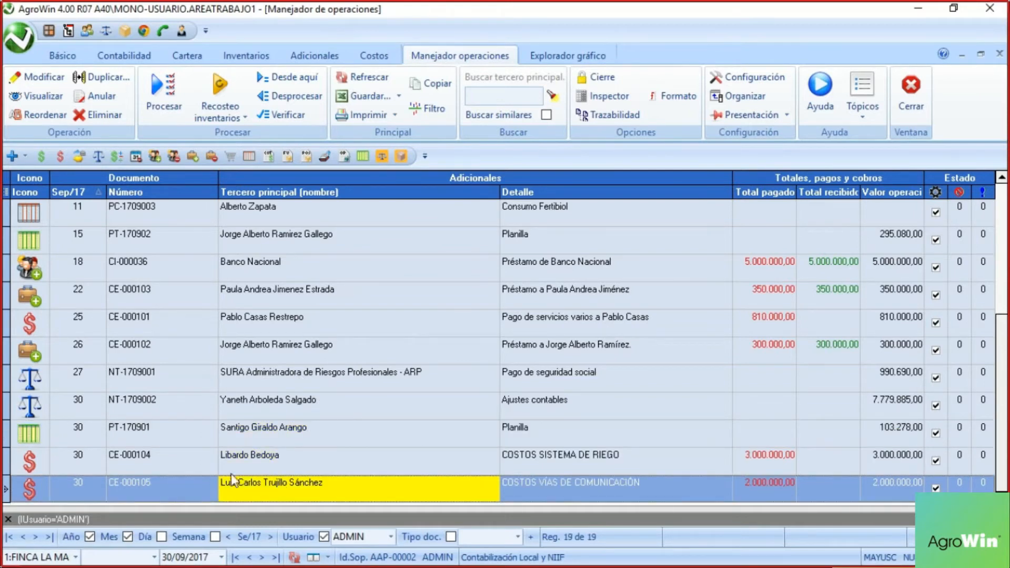
{"action": "left_click", "coordinate": [159, 469]}
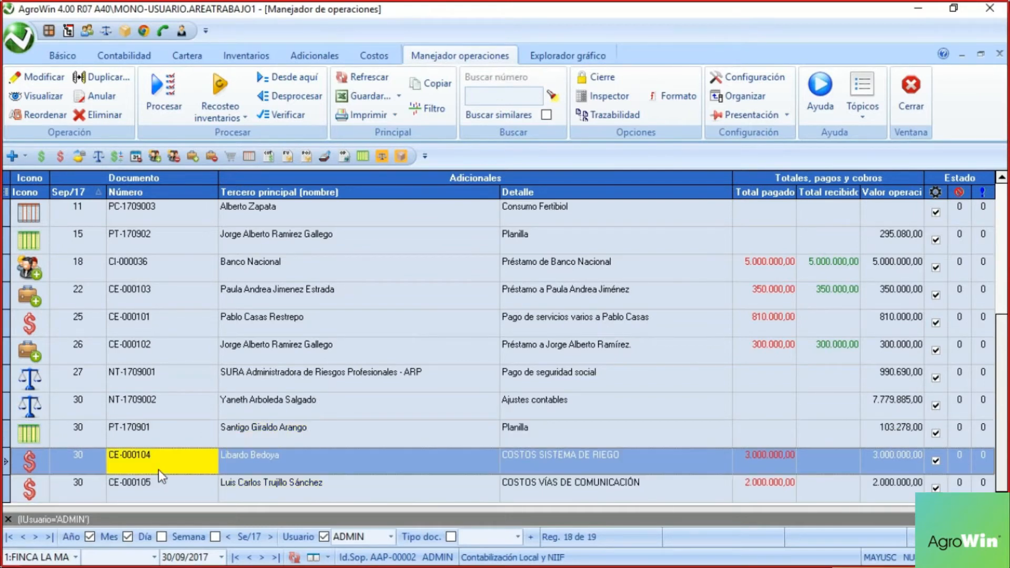
Step: Start an automatic month-end actions operation, keeping both depreciation processes enabled and leaving account auto-activation and transfers between cost centres off
{"action": "left_click", "coordinate": [13, 158]}
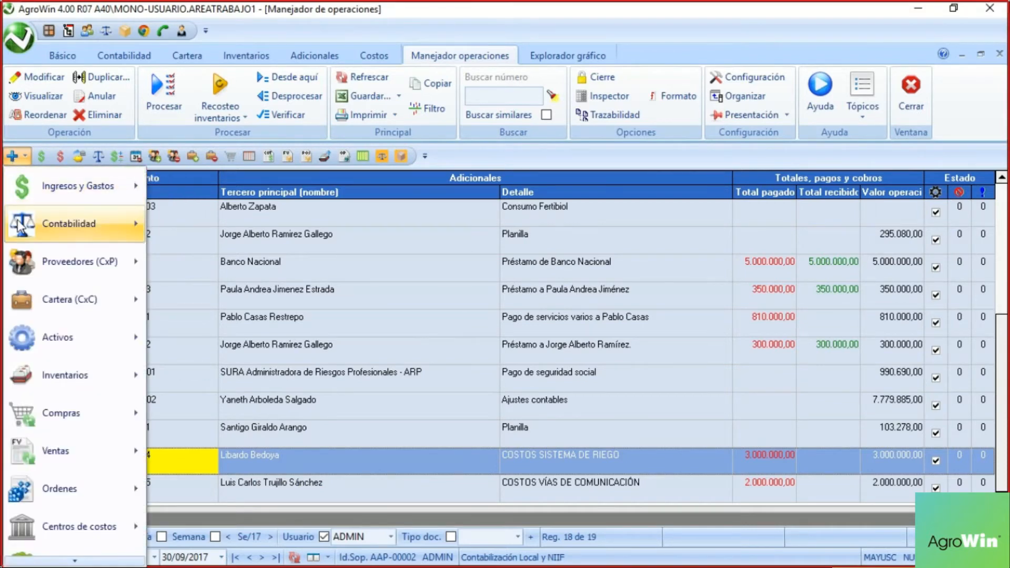
{"action": "mouse_move", "coordinate": [20, 225]}
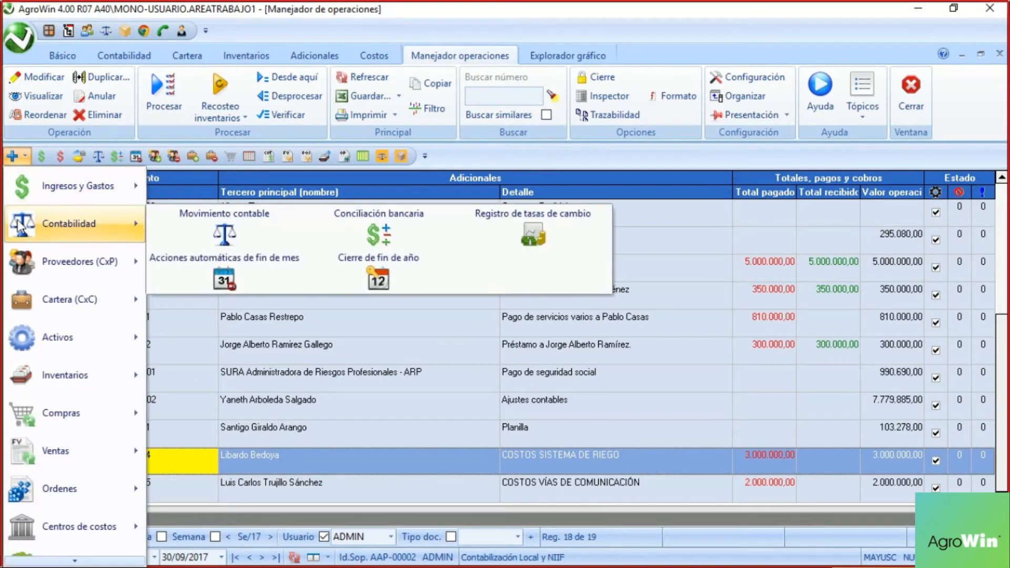
{"action": "left_click", "coordinate": [251, 271]}
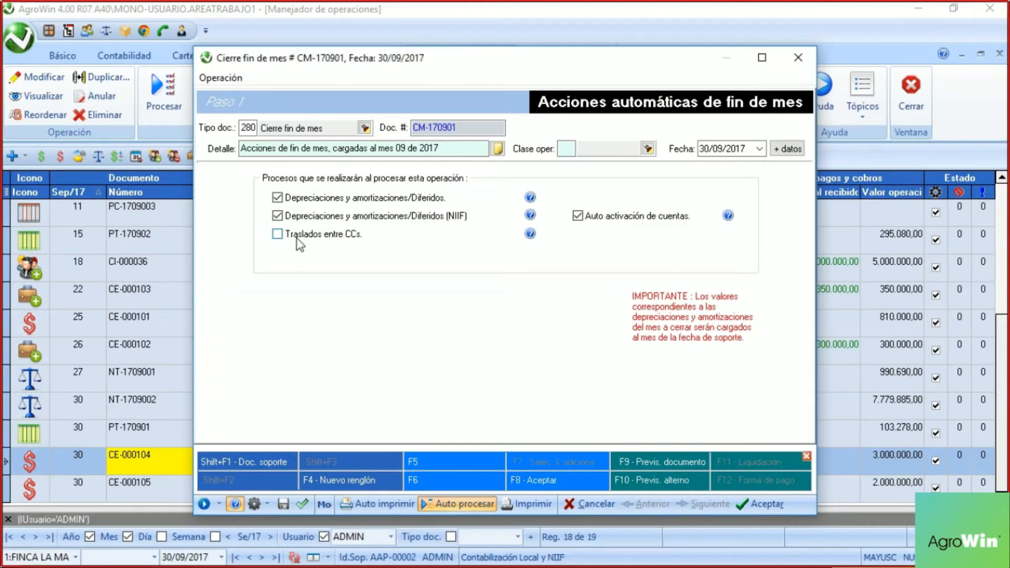
{"action": "left_click", "coordinate": [337, 237]}
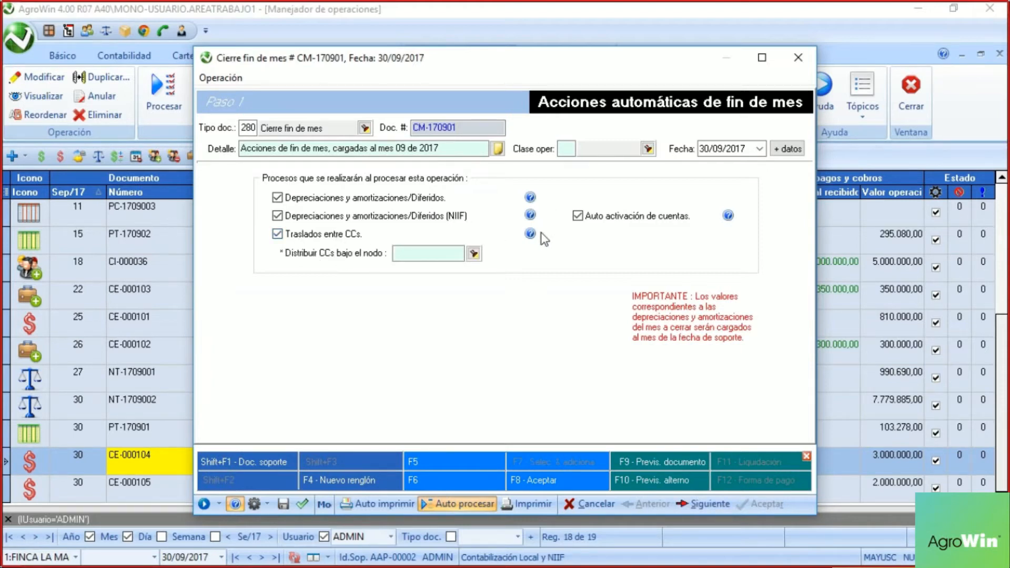
{"action": "left_click", "coordinate": [593, 216]}
{"action": "left_click", "coordinate": [295, 236]}
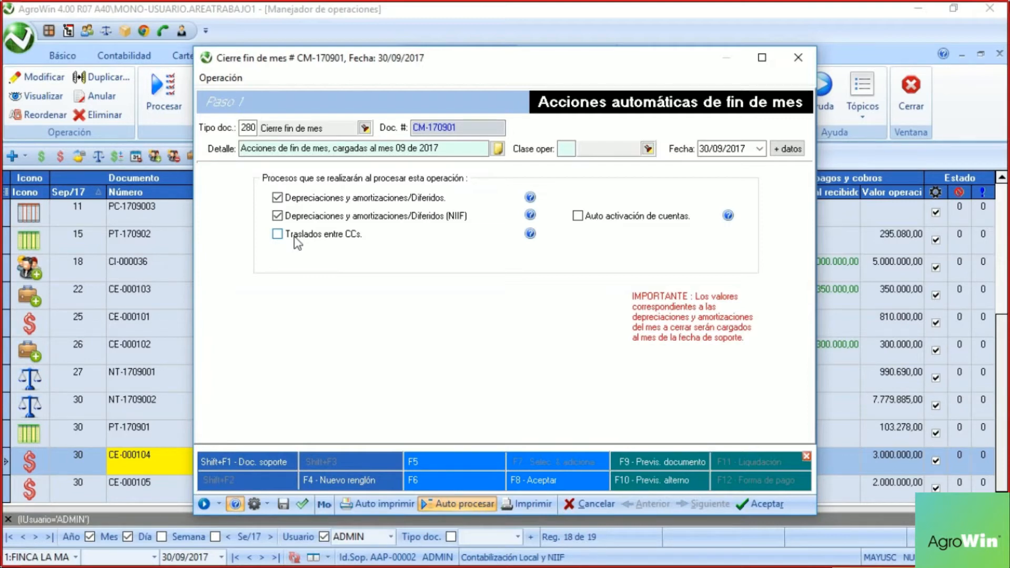
Step: Set the operation's detail to DEPRECIACIONES Y AMORTIZACIONES and accept the month-end closing document
{"action": "left_click_drag", "start_coordinate": [446, 151], "coordinate": [17, 152]}
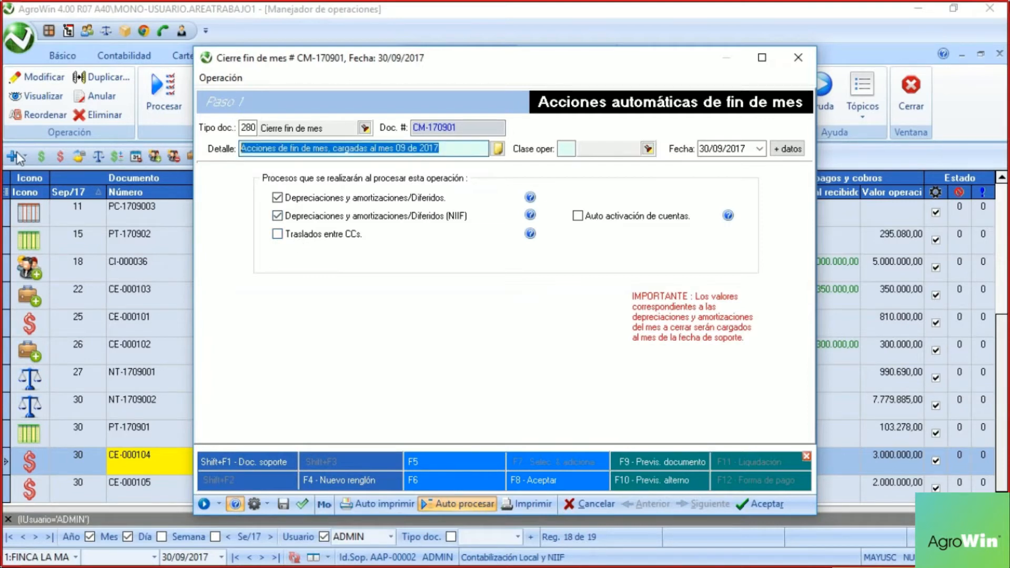
{"action": "type", "text": "DEPRE"}
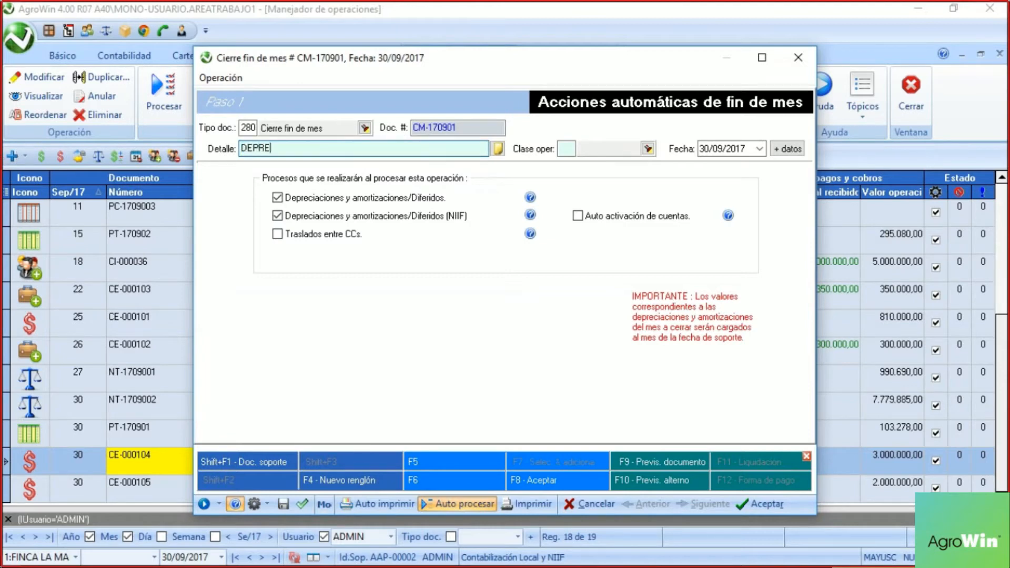
{"action": "type", "text": "CIACIONES Y AMORTIZACIONES"}
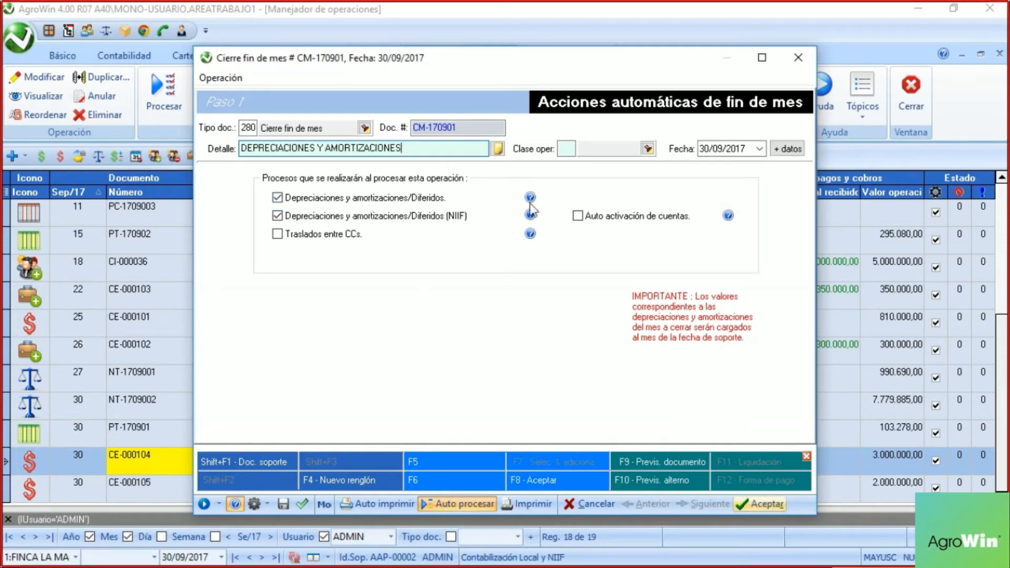
{"action": "left_click", "coordinate": [772, 503]}
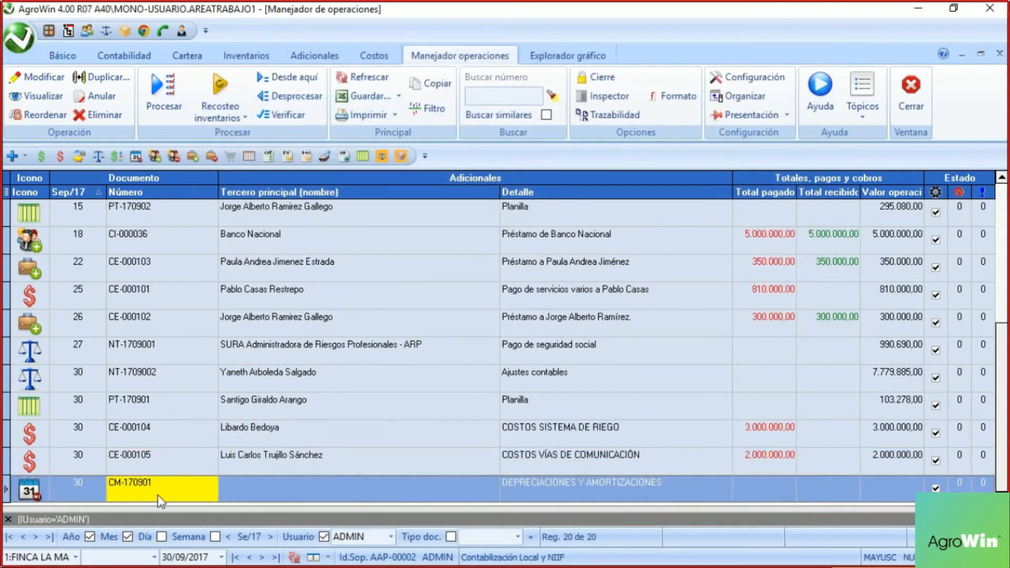
Step: Check the accounting movement of the DEPRECIACIONES Y AMORTIZACIONES document in the inspector, and hide the inspector again
{"action": "left_click", "coordinate": [618, 491]}
{"action": "left_click", "coordinate": [463, 490]}
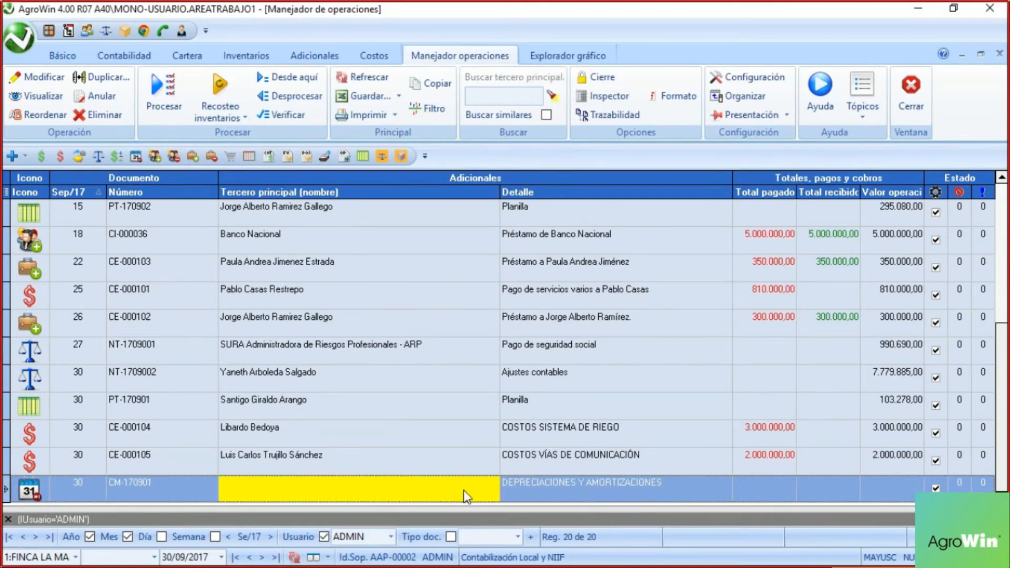
{"action": "left_click", "coordinate": [597, 97]}
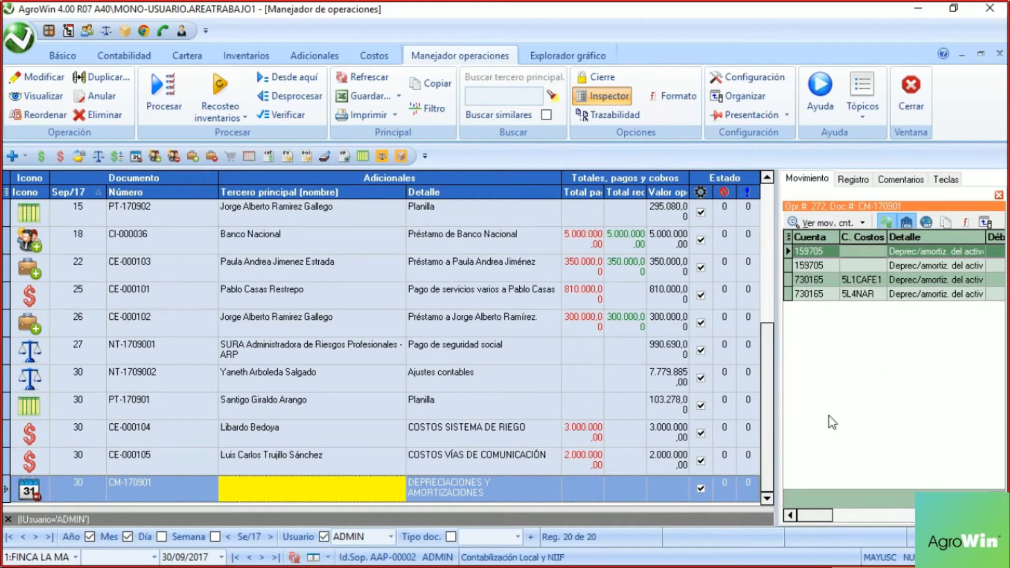
{"action": "left_click", "coordinate": [1000, 196]}
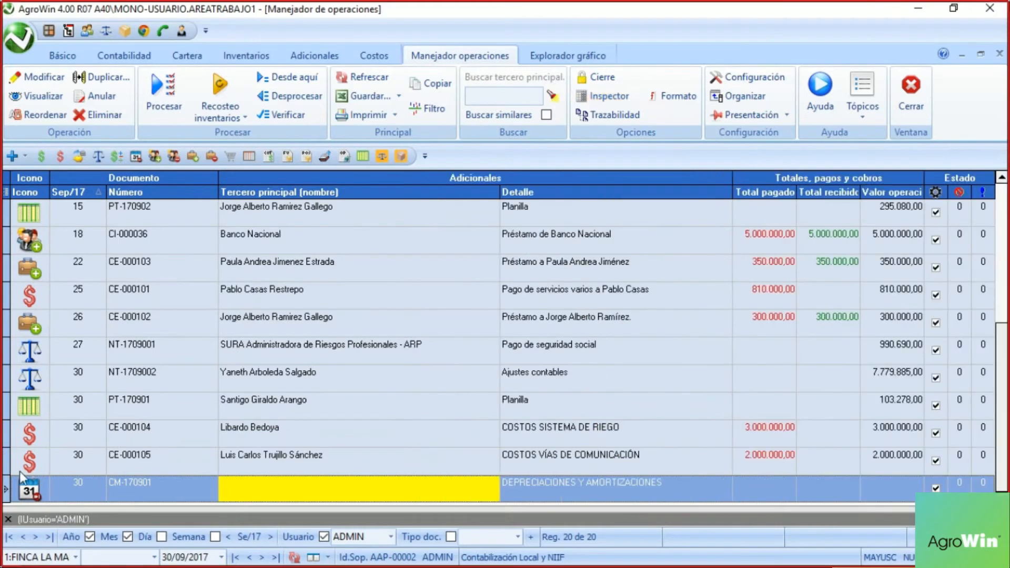
{"action": "left_click", "coordinate": [148, 489]}
Step: Start another automatic month-end actions operation with NIIF depreciation and account auto-activation off, and set its detail to DISTRIBUCIONES
{"action": "left_click", "coordinate": [25, 155]}
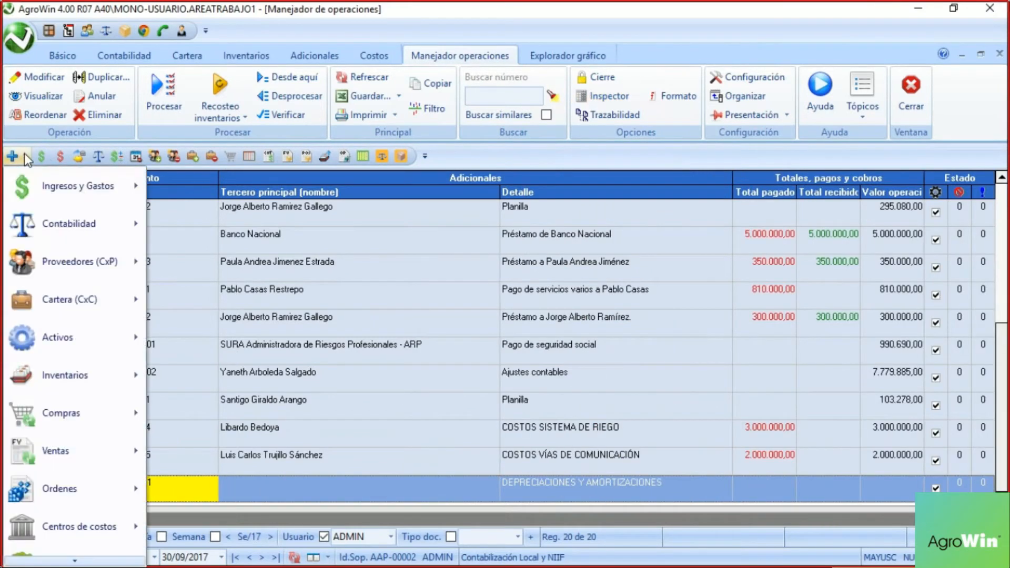
{"action": "mouse_move", "coordinate": [95, 218]}
{"action": "left_click", "coordinate": [256, 260]}
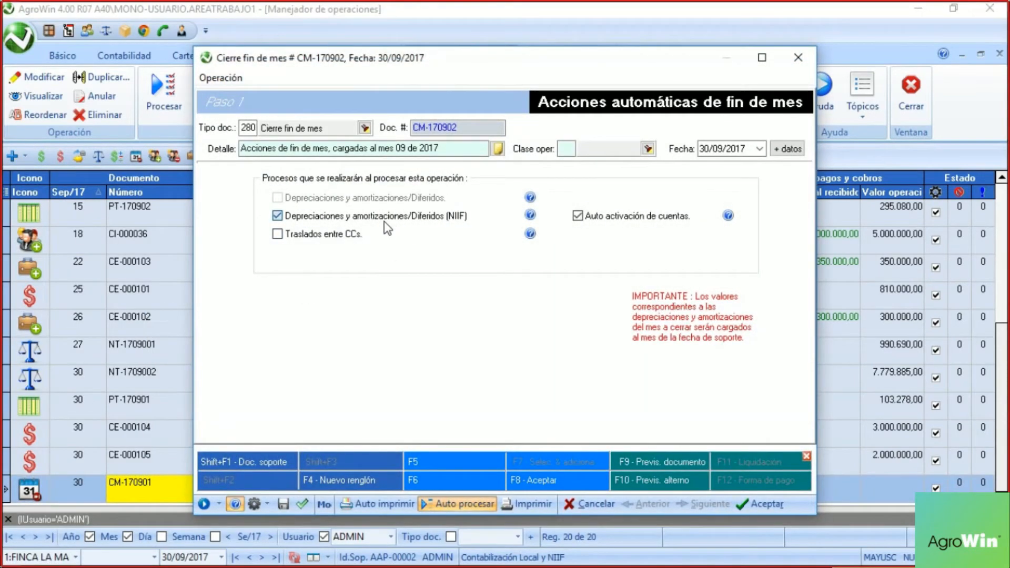
{"action": "left_click", "coordinate": [385, 220]}
{"action": "left_click", "coordinate": [610, 214]}
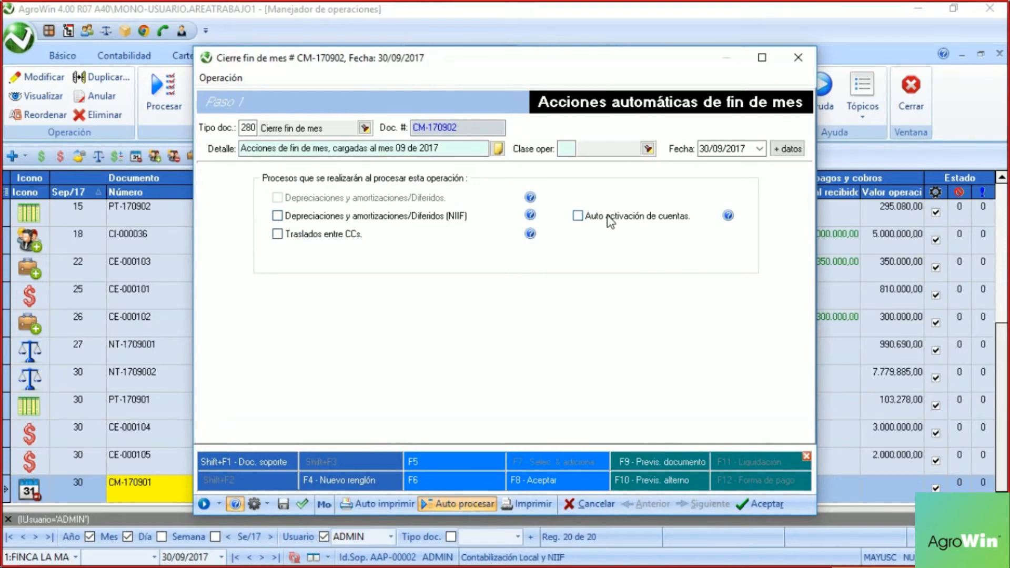
{"action": "left_click", "coordinate": [461, 148]}
{"action": "type", "text": "DI"}
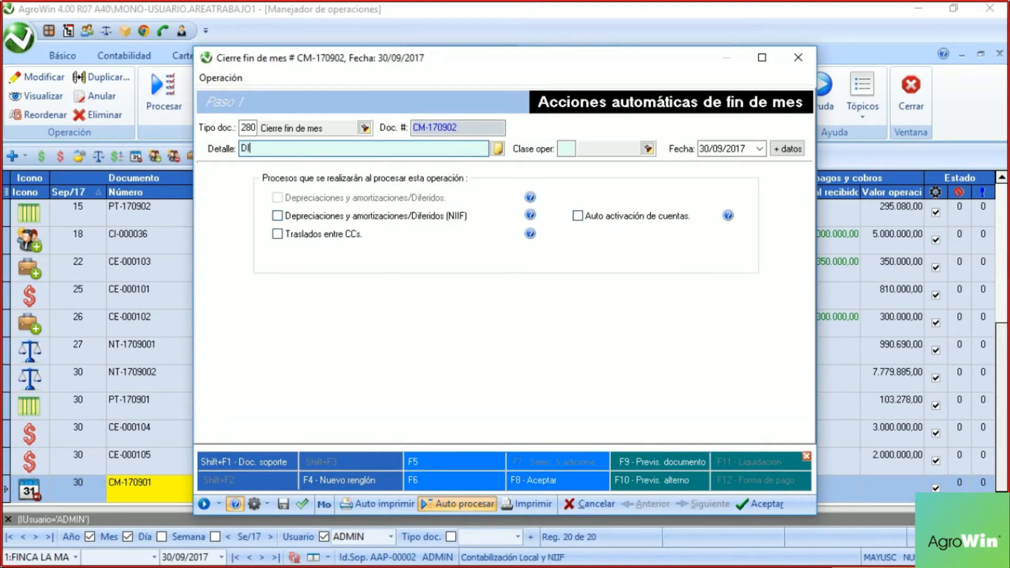
{"action": "type", "text": "STRIBUCIONES"}
Step: Enable transfers between cost centres with the distribution node left blank, and accept the operation with an empty value transfer table
{"action": "left_click", "coordinate": [337, 237]}
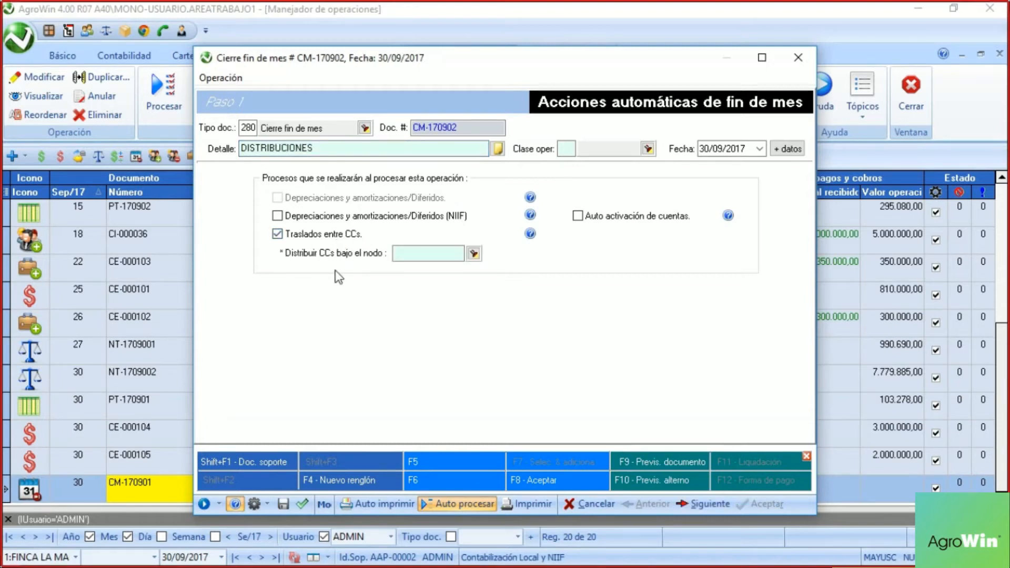
{"action": "left_click", "coordinate": [399, 254]}
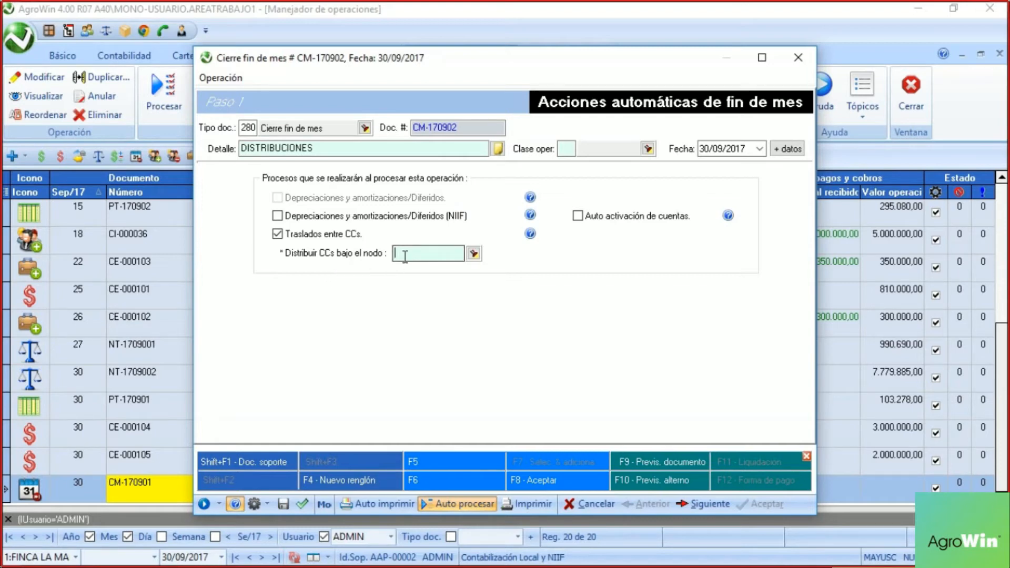
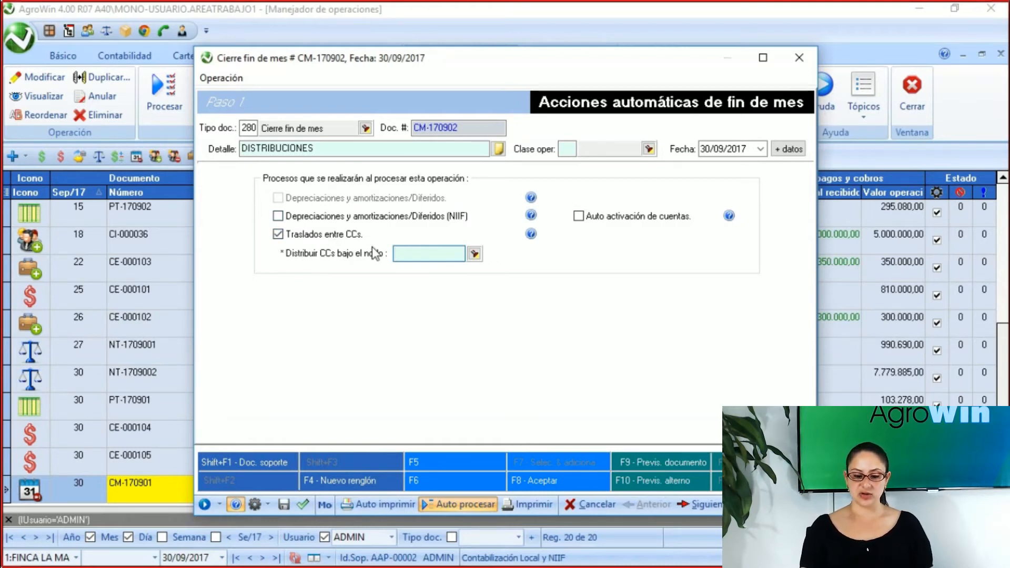
{"action": "left_click", "coordinate": [705, 505]}
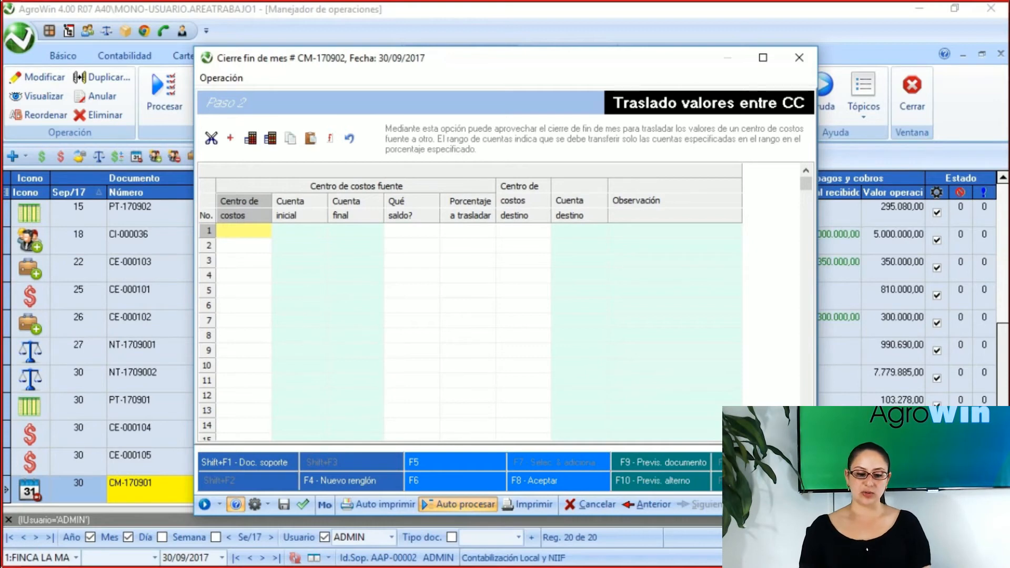
{"action": "key", "text": "F8"}
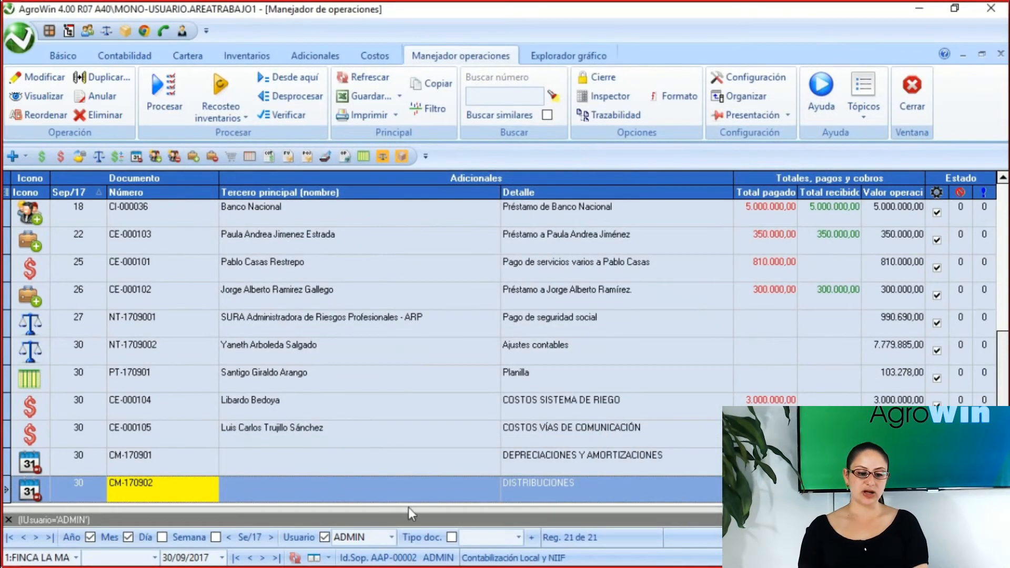
Step: Open the accounting movement of the DISTRIBUCIONES document and examine the account, cost centre, credit and detail of the cost centre 23 cancellation line
{"action": "left_click", "coordinate": [421, 500]}
{"action": "left_click", "coordinate": [595, 98]}
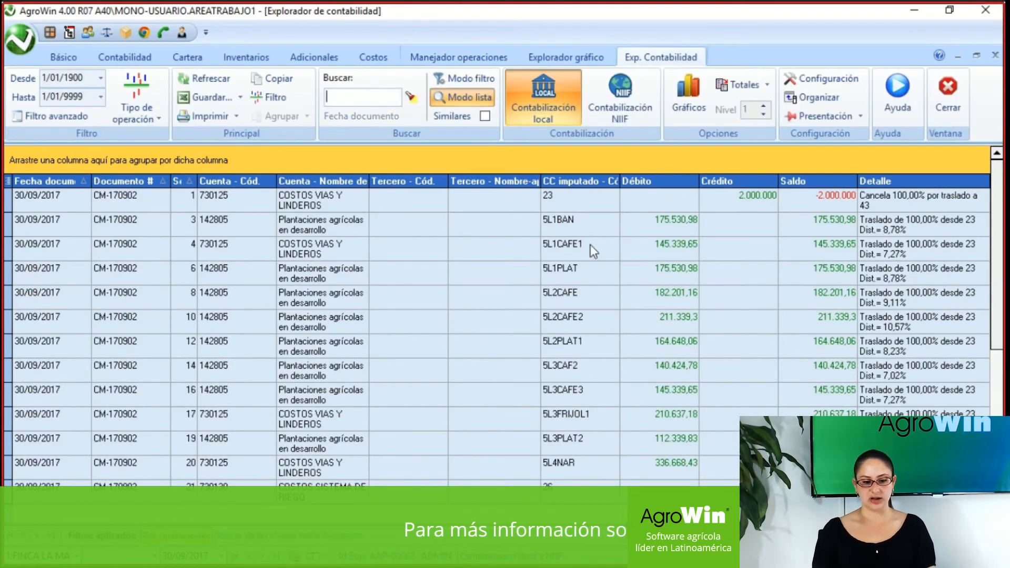
{"action": "left_click", "coordinate": [219, 194]}
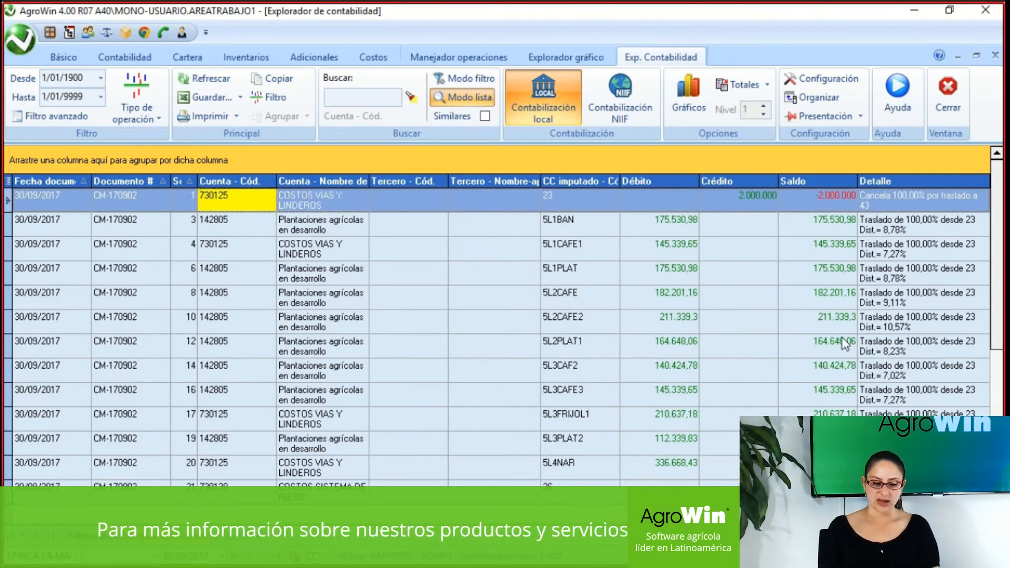
{"action": "key", "text": "Right"}
{"action": "key", "text": "Right"}
{"action": "key", "text": "Right"}
{"action": "key", "text": "Right"}
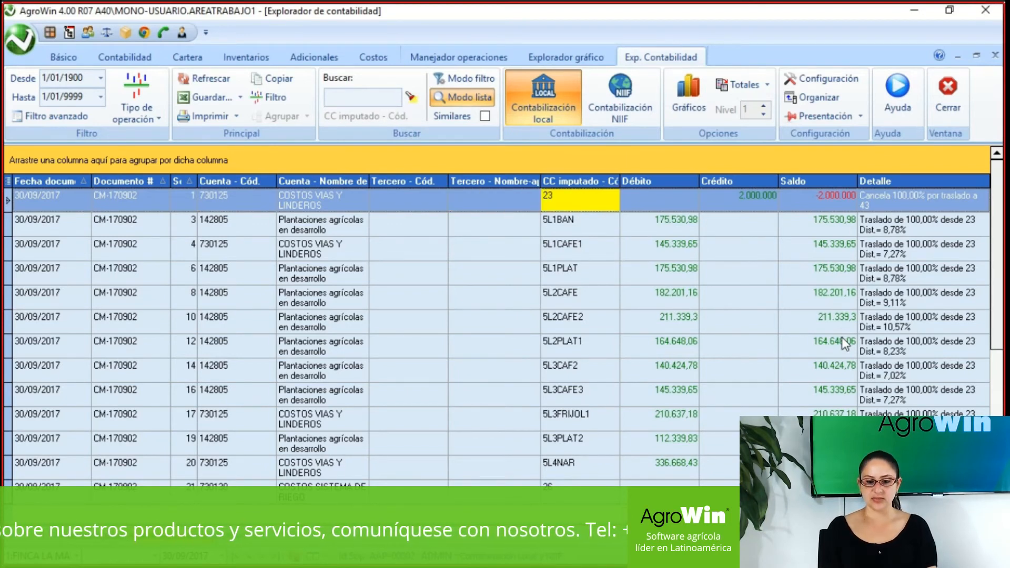
{"action": "key", "text": "Right"}
{"action": "key", "text": "Right"}
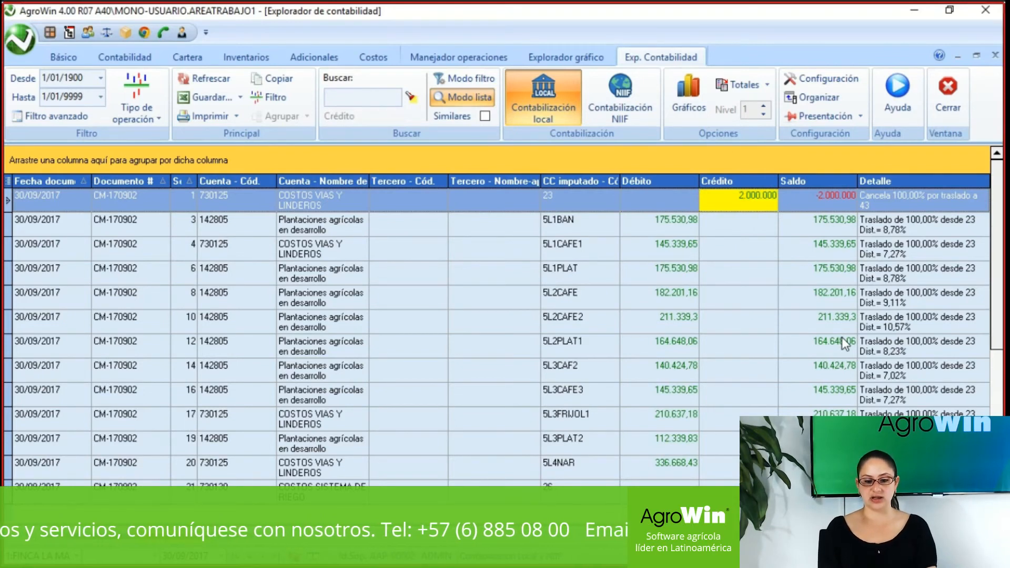
{"action": "key", "text": "Right"}
{"action": "key", "text": "Right"}
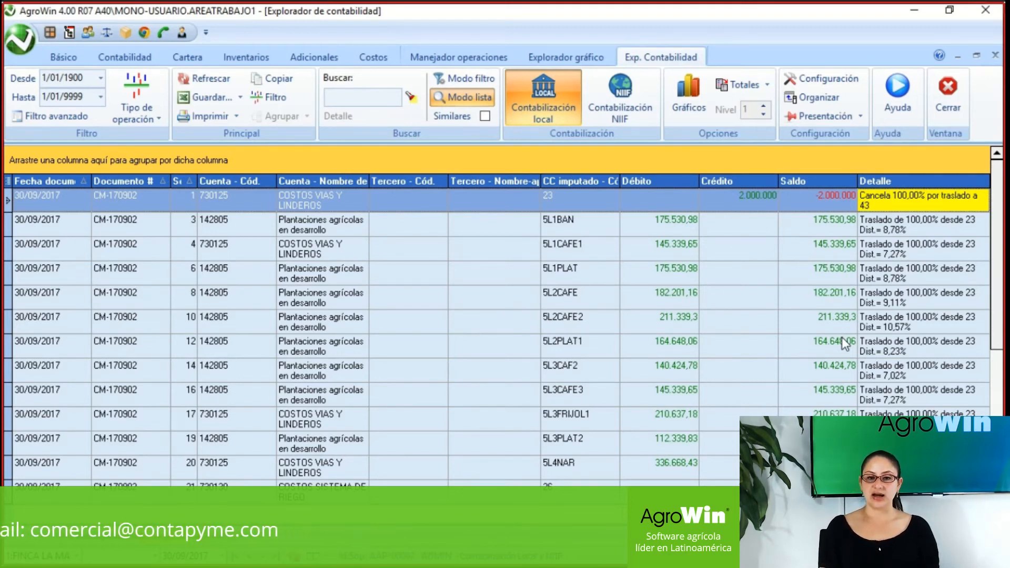
Step: Examine the debit amounts distributed from cost centre 23 to the crop cost centres, from 5L1BAN down to 5L3FRIJOL1
{"action": "key", "text": "Down"}
{"action": "key", "text": "Left"}
{"action": "key", "text": "Left"}
{"action": "key", "text": "Left"}
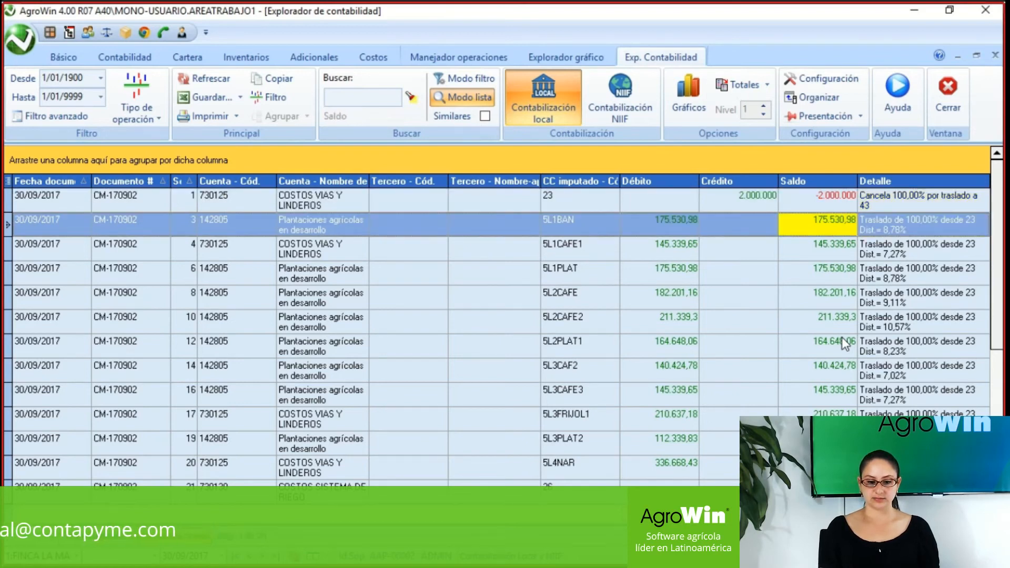
{"action": "key", "text": "Up"}
{"action": "key", "text": "Down"}
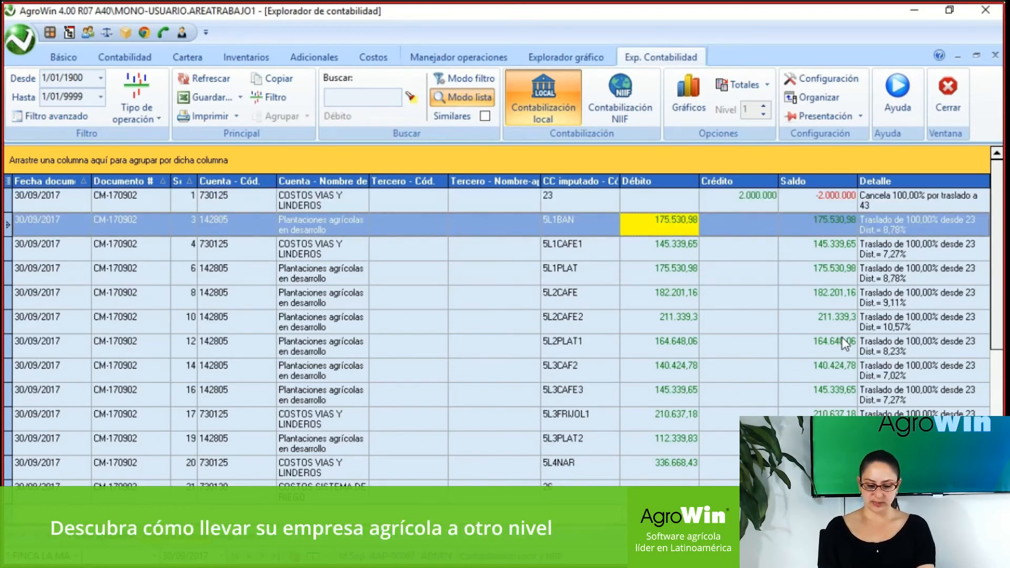
{"action": "key", "text": "Down"}
{"action": "key", "text": "Down"}
{"action": "key", "text": "Down"}
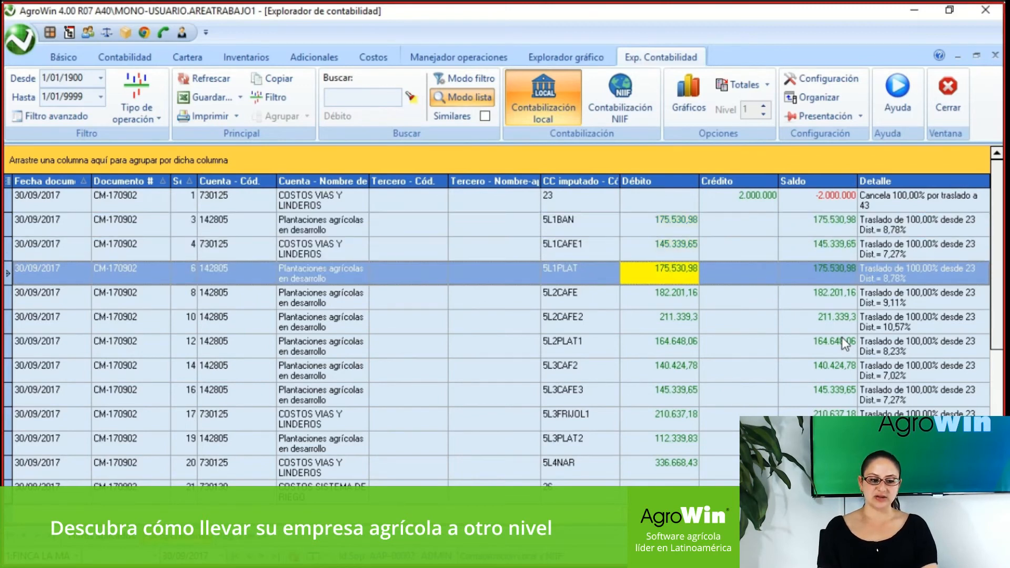
{"action": "key", "text": "Down"}
{"action": "key", "text": "Down"}
{"action": "key", "text": "Down"}
{"action": "key", "text": "Down"}
{"action": "key", "text": "Down"}
{"action": "key", "text": "Down"}
{"action": "key", "text": "Down"}
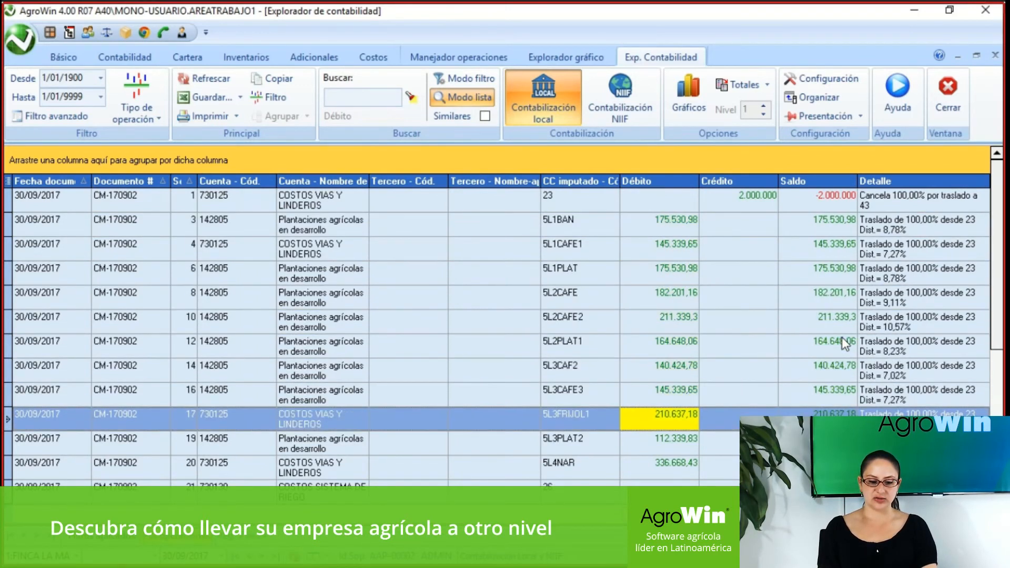
{"action": "key", "text": "Up"}
{"action": "key", "text": "Up"}
{"action": "key", "text": "Up"}
{"action": "key", "text": "Up"}
{"action": "key", "text": "Up"}
{"action": "key", "text": "Up"}
{"action": "key", "text": "Up"}
{"action": "key", "text": "Up"}
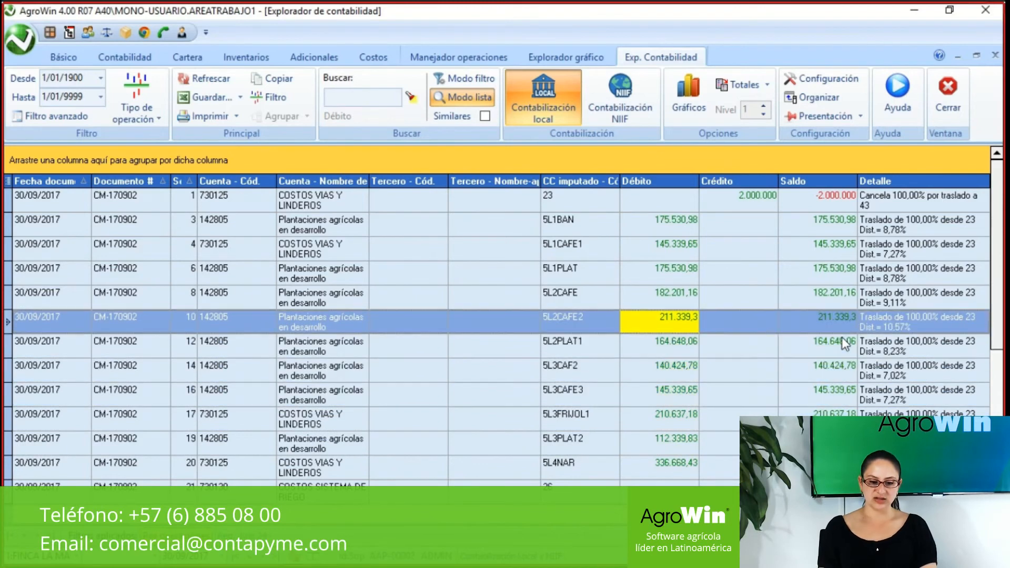
{"action": "key", "text": "Up"}
{"action": "key", "text": "Up"}
{"action": "key", "text": "Up"}
{"action": "key", "text": "Down"}
Step: Review the distribution percentages in the details of the transfer lines, from 5L2CAFE2 up to 5L1BAN
{"action": "left_click", "coordinate": [863, 319]}
{"action": "key", "text": "Up"}
{"action": "key", "text": "Up"}
{"action": "key", "text": "Up"}
{"action": "key", "text": "Up"}
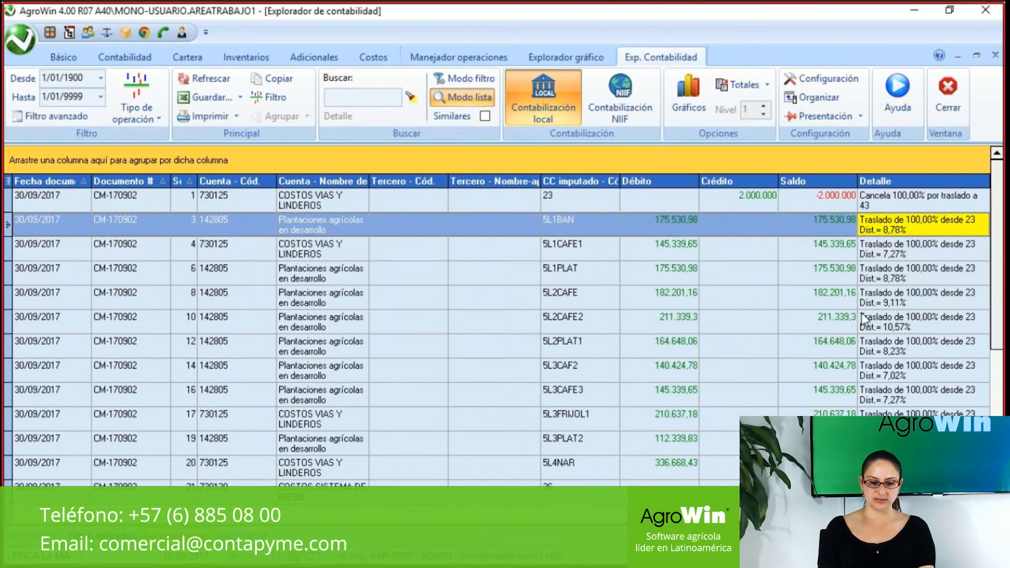
Step: Select all transfer lines from 5L1BAN through 5L4NAR to total the debits distributed from cost centre 23
{"action": "key", "text": "shift+Down"}
{"action": "key", "text": "Left"}
{"action": "key", "text": "Left"}
{"action": "key", "text": "Left"}
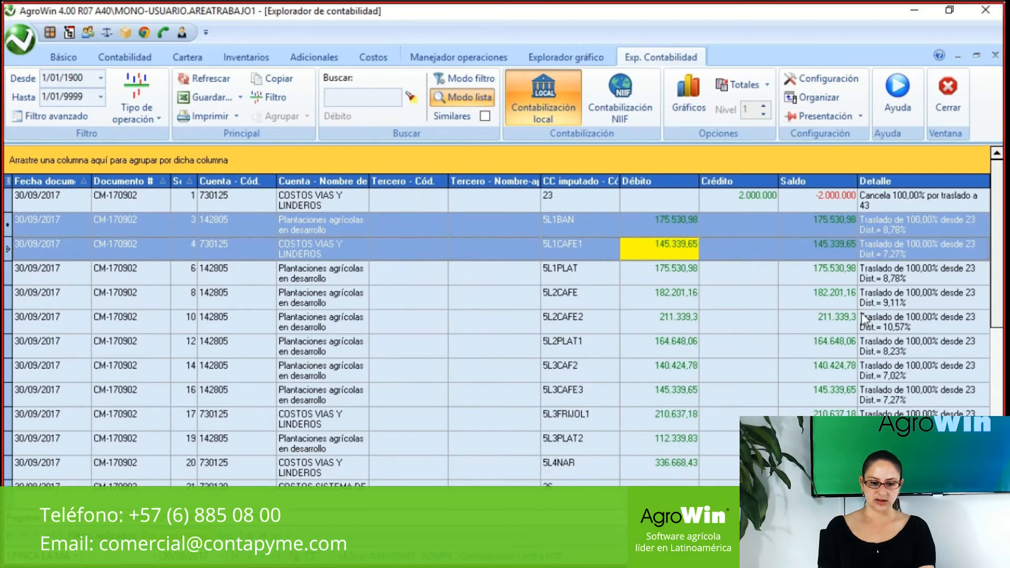
{"action": "key", "text": "shift+Down"}
{"action": "key", "text": "shift+Down"}
{"action": "key", "text": "shift+Down"}
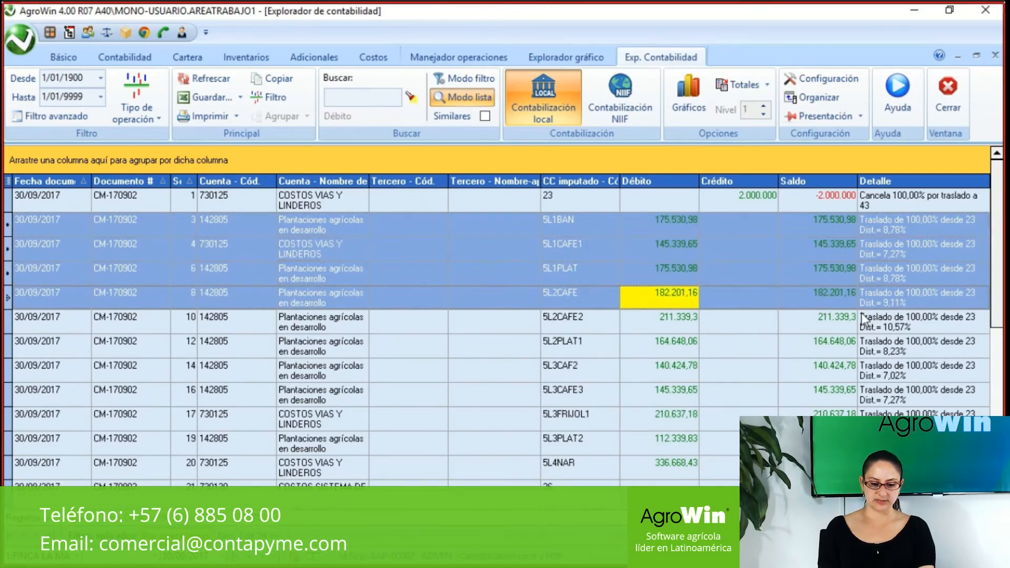
{"action": "key", "text": "shift+Down"}
{"action": "key", "text": "shift+Down"}
{"action": "key", "text": "shift+Down"}
{"action": "key", "text": "shift+Down"}
{"action": "key", "text": "shift+Down"}
{"action": "key", "text": "shift+Down"}
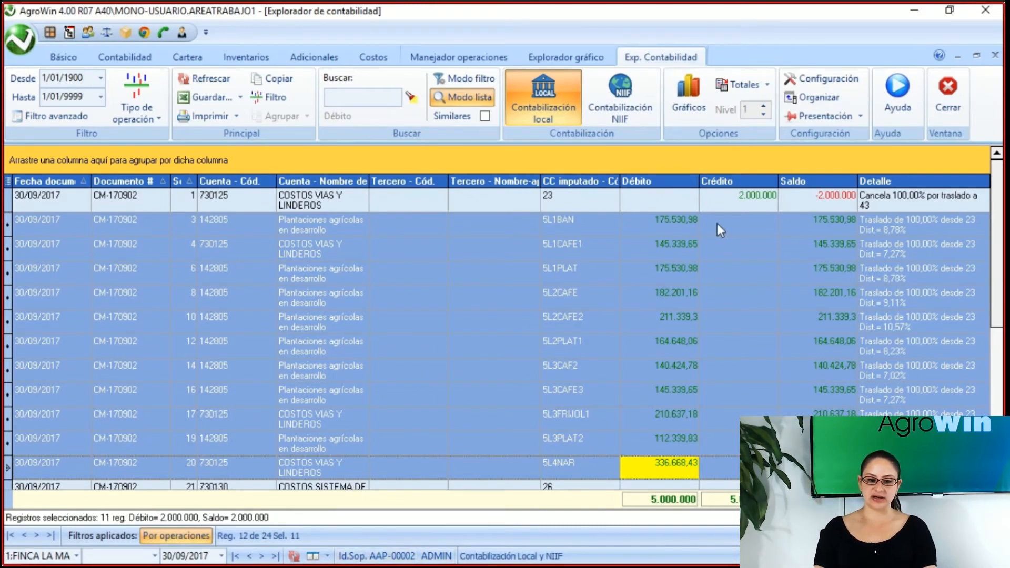
Step: Review the distribution percentages in the details of the cost centre 23 transfer lines, from 5L1BAN down to 5L4NAR
{"action": "left_click", "coordinate": [687, 223]}
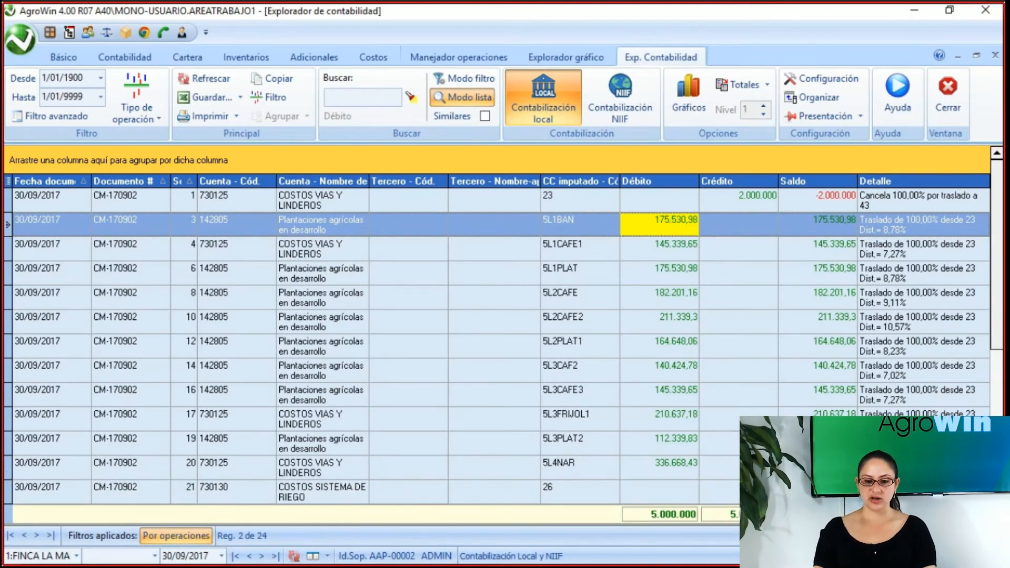
{"action": "left_click", "coordinate": [932, 234]}
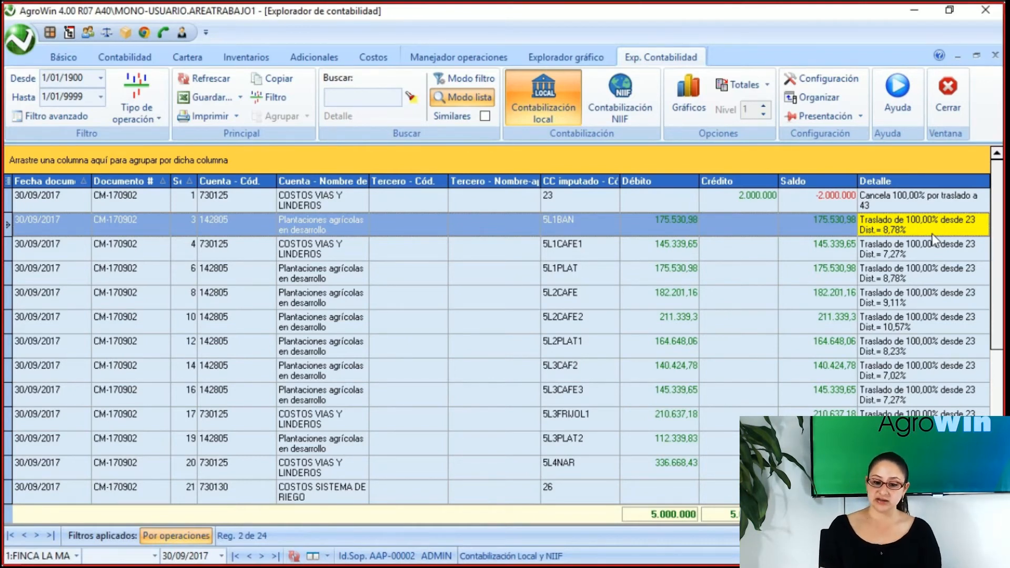
{"action": "key", "text": "Down"}
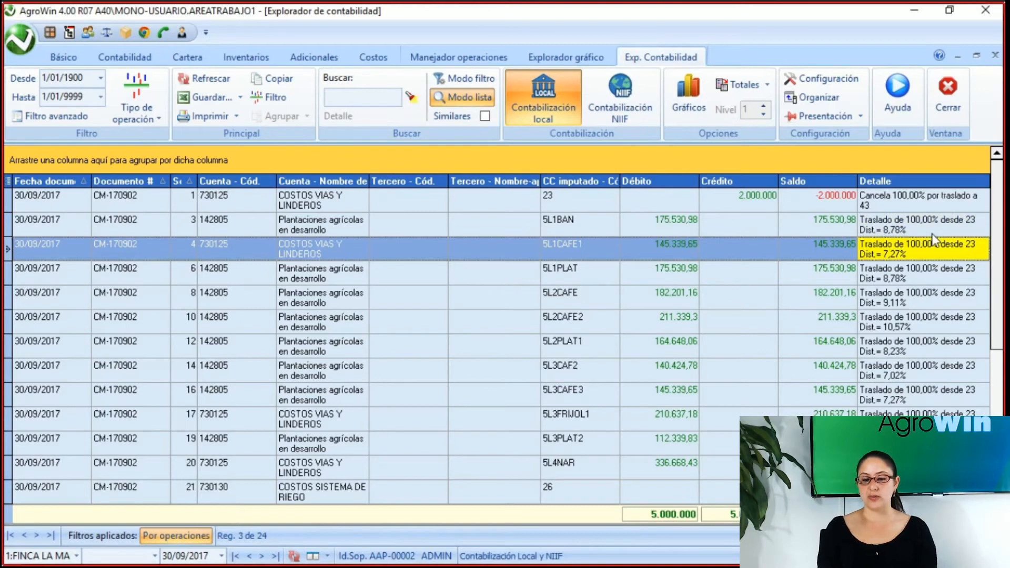
{"action": "key", "text": "Up"}
{"action": "key", "text": "Down"}
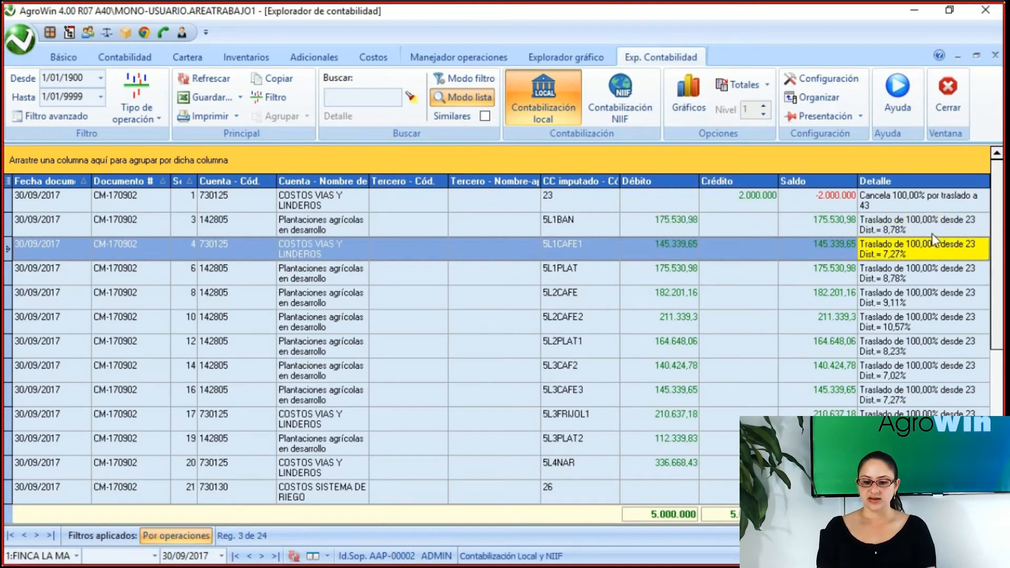
{"action": "key", "text": "Down"}
{"action": "key", "text": "Down"}
{"action": "key", "text": "Down"}
{"action": "key", "text": "Down"}
{"action": "key", "text": "Down"}
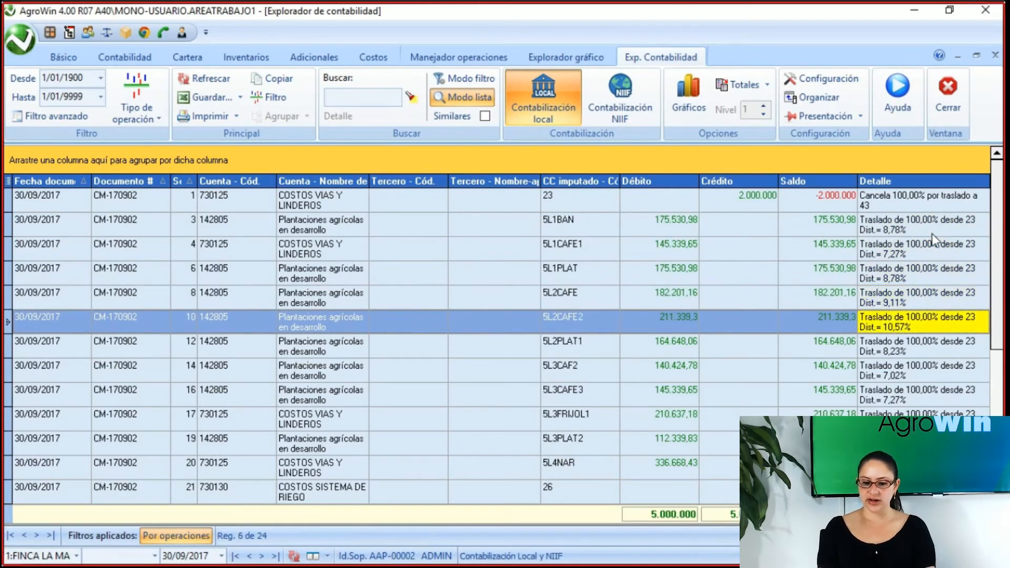
{"action": "key", "text": "Down"}
{"action": "key", "text": "Down"}
{"action": "key", "text": "Down"}
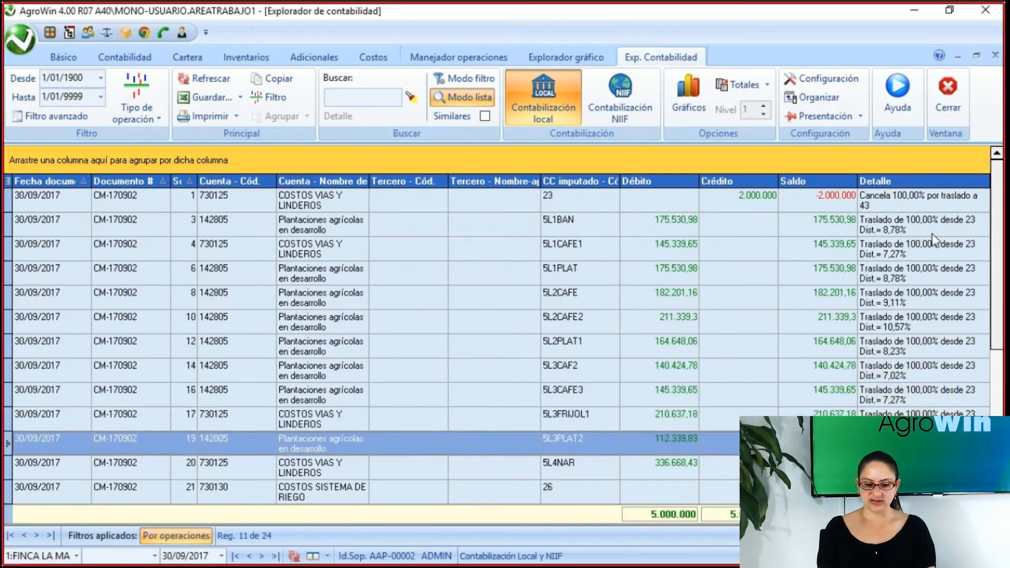
{"action": "key", "text": "Down"}
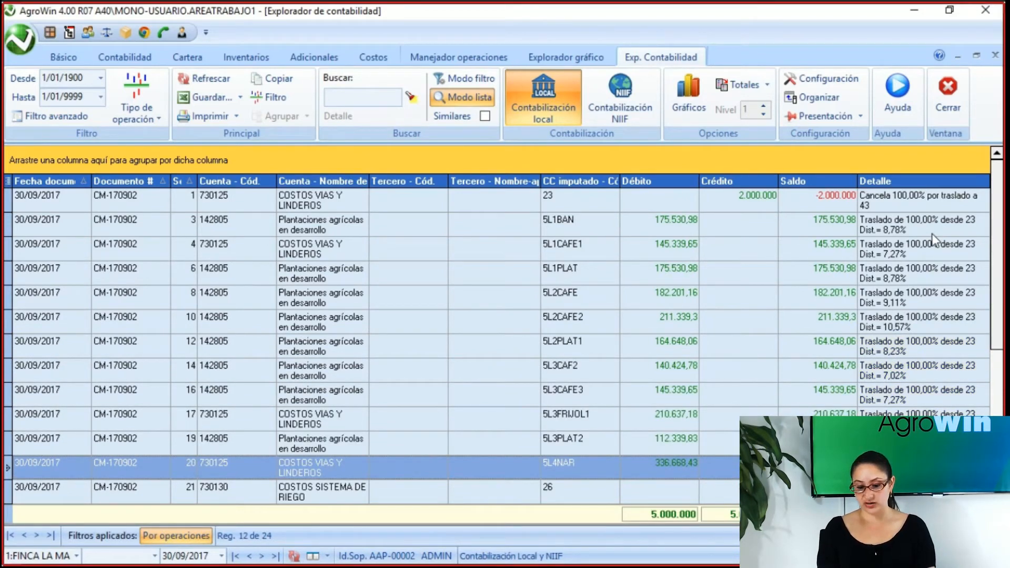
Step: Recheck the cost centre 23 transfer details from 5L4NAR back up to 5L1CAFE1 and down again to 5L3CAF2
{"action": "key", "text": "Up"}
{"action": "key", "text": "Up"}
{"action": "key", "text": "Up"}
{"action": "key", "text": "Up"}
{"action": "key", "text": "Up"}
{"action": "key", "text": "Up"}
{"action": "key", "text": "Up"}
{"action": "key", "text": "Up"}
{"action": "key", "text": "Up"}
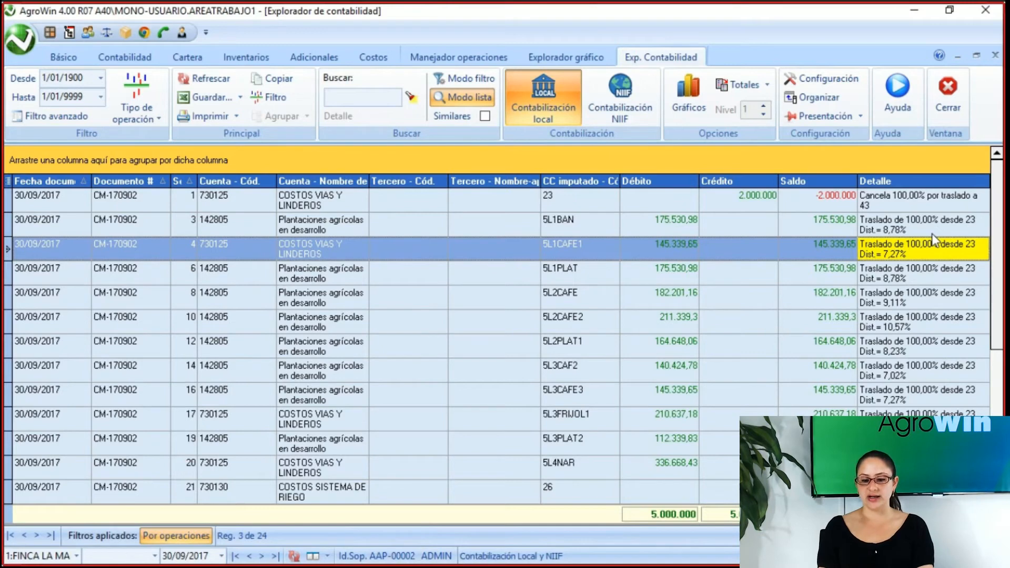
{"action": "key", "text": "Down"}
{"action": "key", "text": "Down"}
{"action": "key", "text": "Down"}
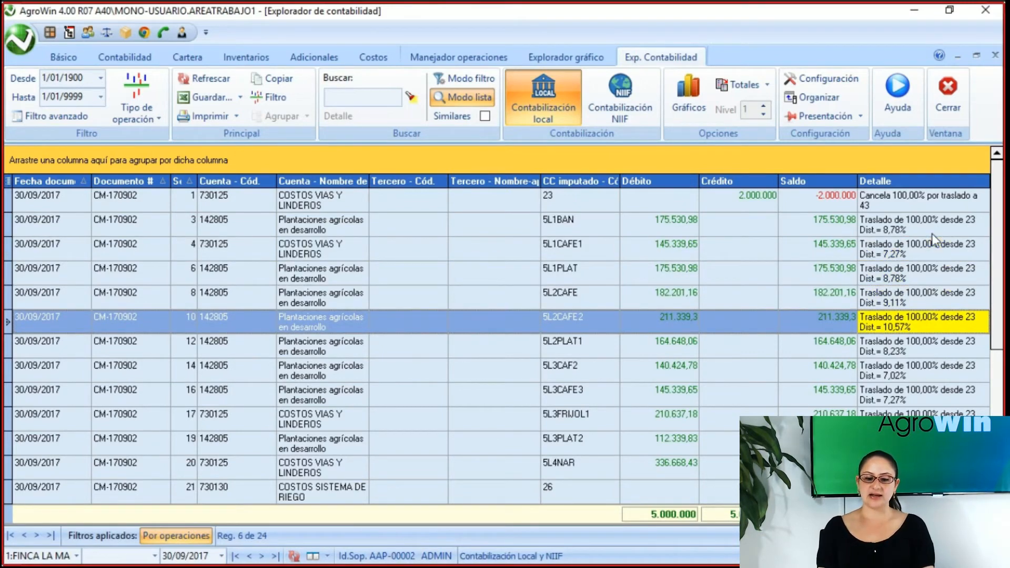
{"action": "key", "text": "Down"}
{"action": "key", "text": "Down"}
Step: Examine the credit, balance and detail of the cost centre 26 cancellation line and the debit transferred to 5L1BAN
{"action": "scroll", "coordinate": [633, 328], "scroll_direction": "down", "scroll_amount": 4}
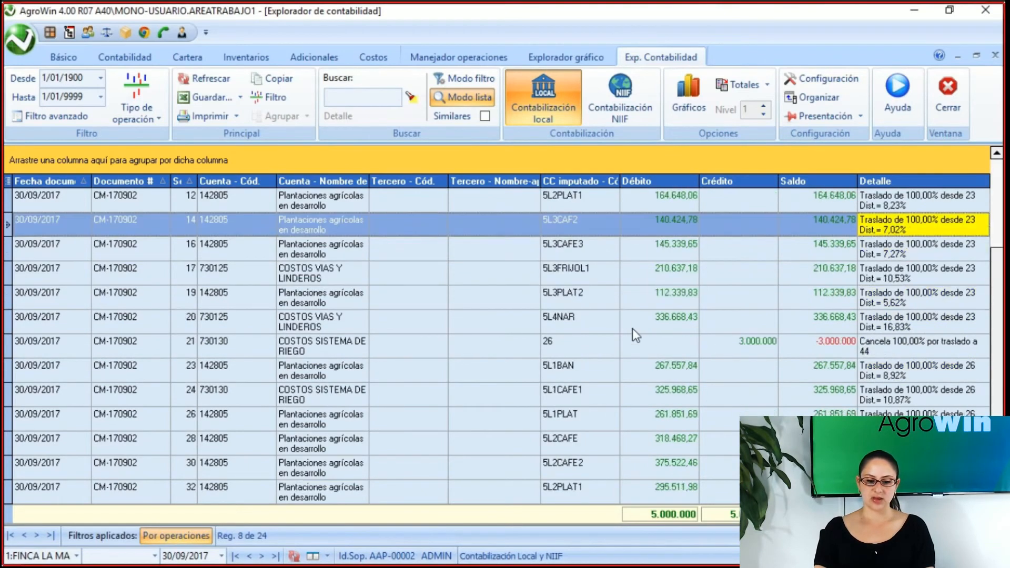
{"action": "scroll", "coordinate": [632, 329], "scroll_direction": "up", "scroll_amount": 2}
{"action": "left_click", "coordinate": [757, 299]}
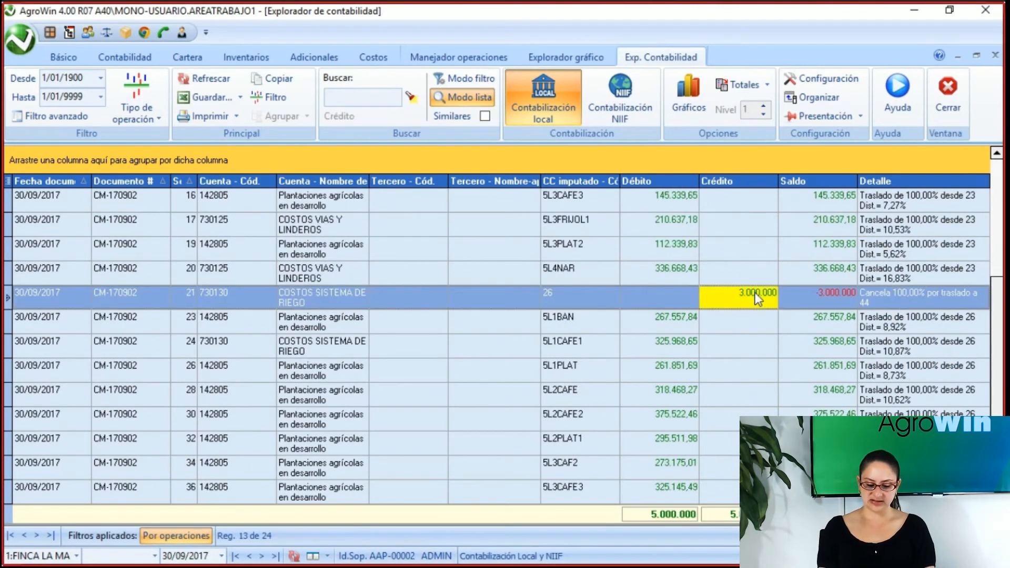
{"action": "key", "text": "Right"}
{"action": "key", "text": "Right"}
{"action": "key", "text": "Left"}
{"action": "key", "text": "Left"}
{"action": "key", "text": "Left"}
{"action": "key", "text": "Down"}
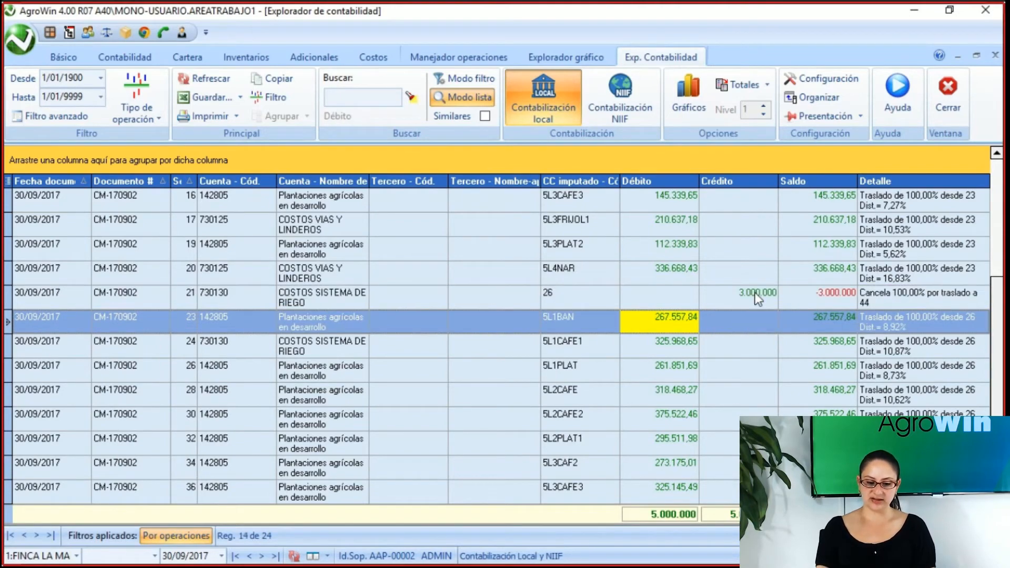
{"action": "scroll", "coordinate": [929, 352], "scroll_direction": "down", "scroll_amount": 1}
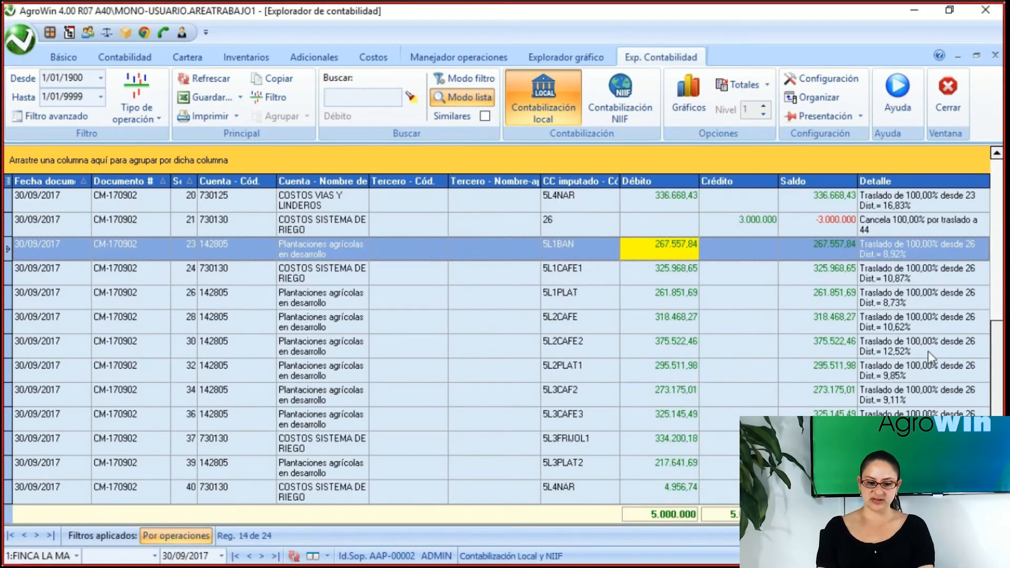
{"action": "key", "text": "shift+Down"}
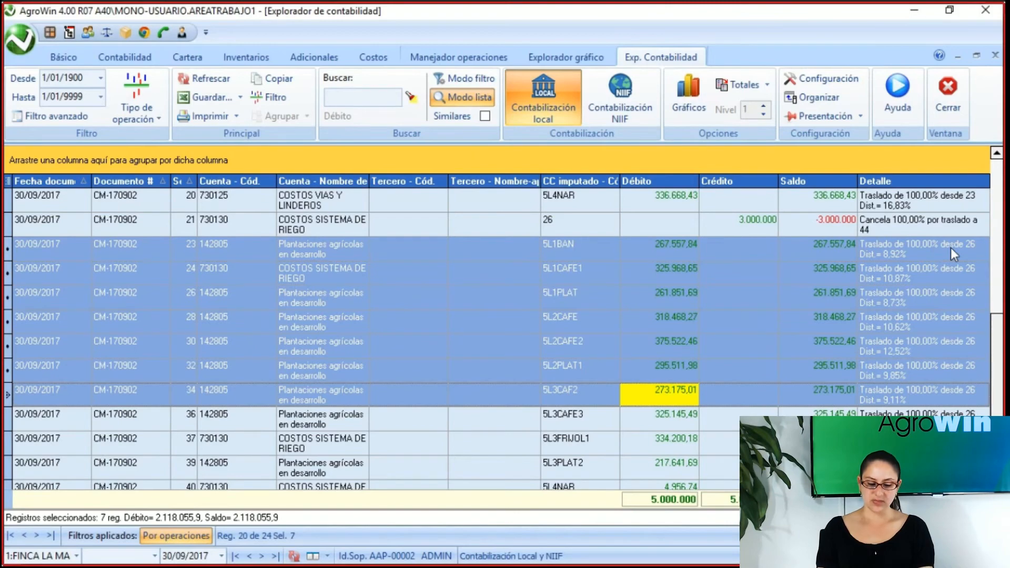
{"action": "key", "text": "shift+Down"}
{"action": "key", "text": "shift+Down"}
{"action": "key", "text": "shift+Down"}
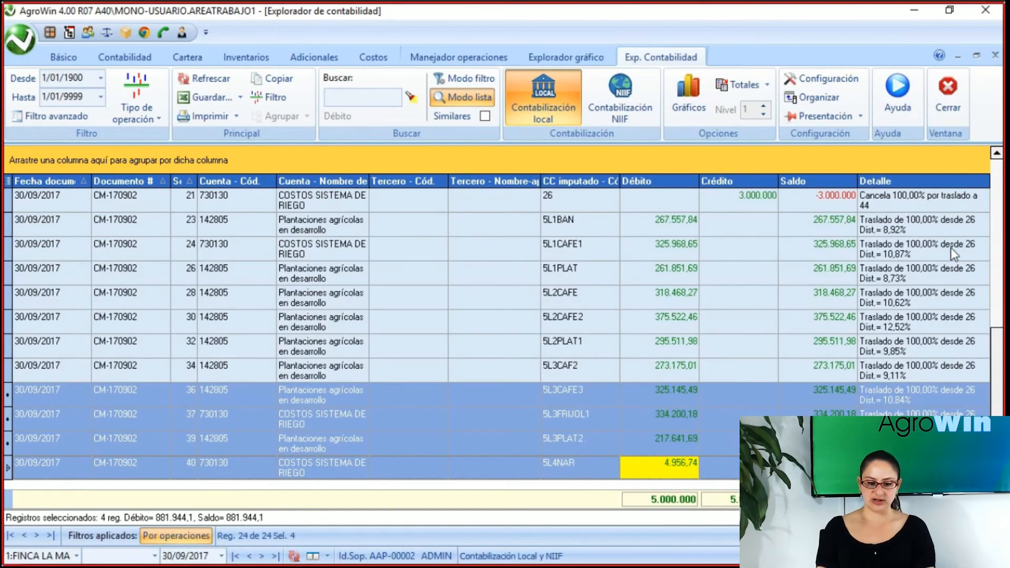
{"action": "key", "text": "Down"}
{"action": "key", "text": "Up"}
Step: Select all transfer lines from 5L1BAN through 5L4NAR to total the debits distributed from cost centre 26
{"action": "left_click", "coordinate": [672, 251]}
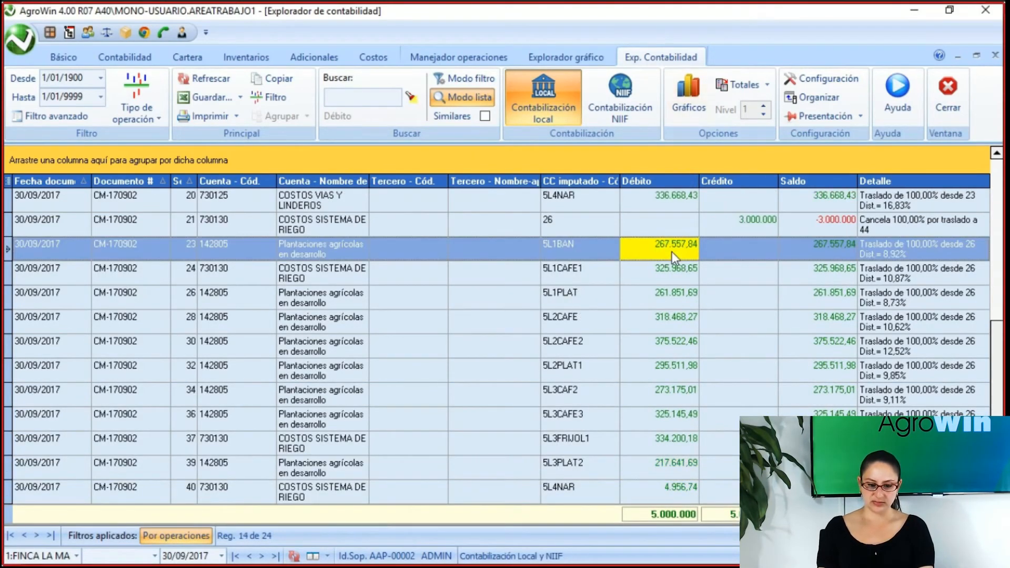
{"action": "key", "text": "shift+Down"}
{"action": "key", "text": "shift+Down"}
{"action": "key", "text": "shift+Down"}
{"action": "key", "text": "shift+Down"}
{"action": "key", "text": "shift+Down"}
{"action": "key", "text": "shift+Down"}
{"action": "key", "text": "shift+Down"}
{"action": "key", "text": "shift+Down"}
{"action": "key", "text": "shift+Down"}
{"action": "key", "text": "shift+Down"}
{"action": "key", "text": "shift+Down"}
{"action": "key", "text": "shift+Down"}
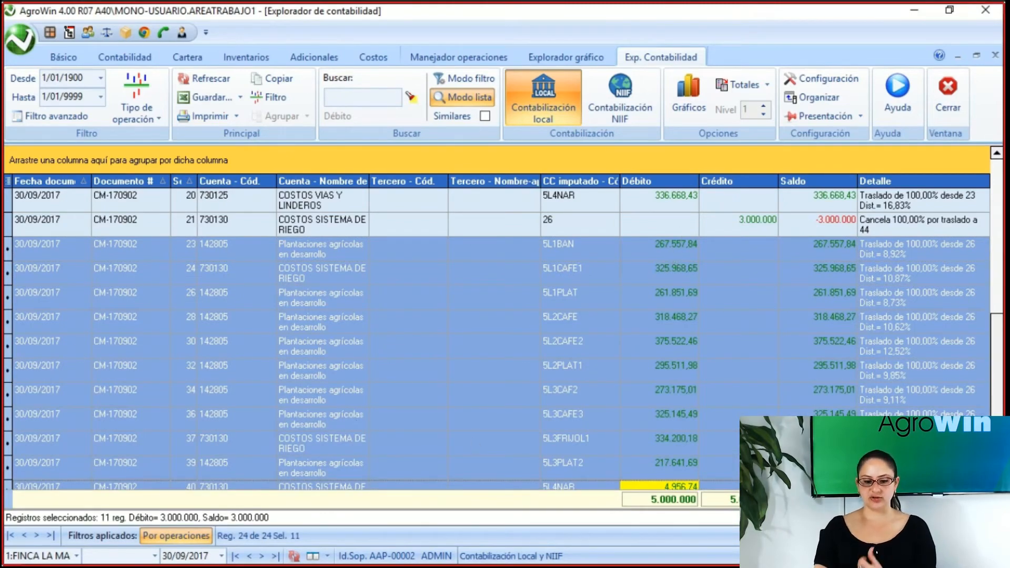
Step: Review the distribution percentages in the details of the cost centre 26 transfer lines, starting from 5L1BAN
{"action": "left_click", "coordinate": [930, 253]}
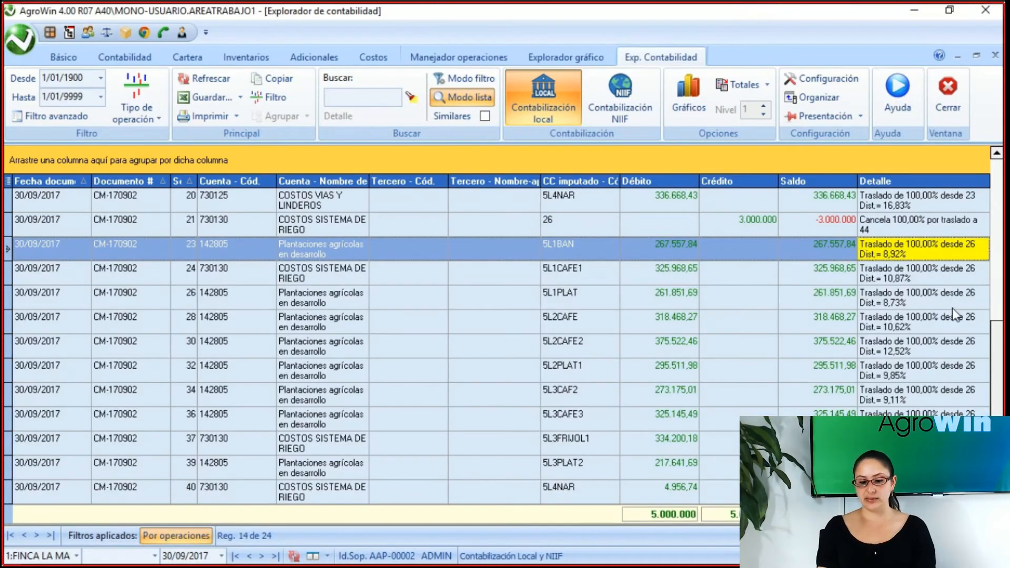
{"action": "key", "text": "Down"}
{"action": "key", "text": "Down"}
{"action": "key", "text": "Down"}
{"action": "key", "text": "Down"}
{"action": "key", "text": "Down"}
{"action": "key", "text": "Down"}
{"action": "key", "text": "Down"}
{"action": "key", "text": "Down"}
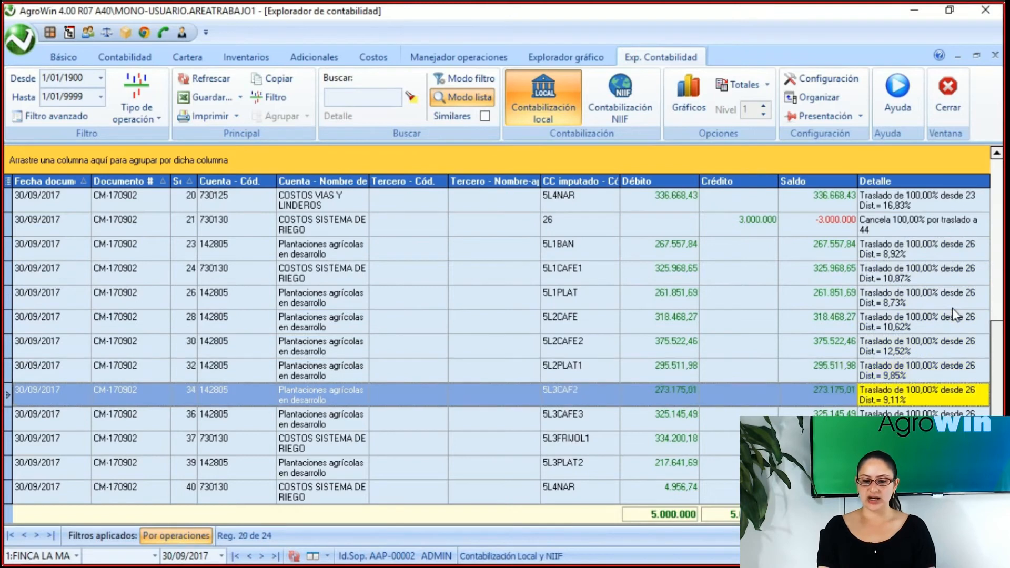
{"action": "key", "text": "Up"}
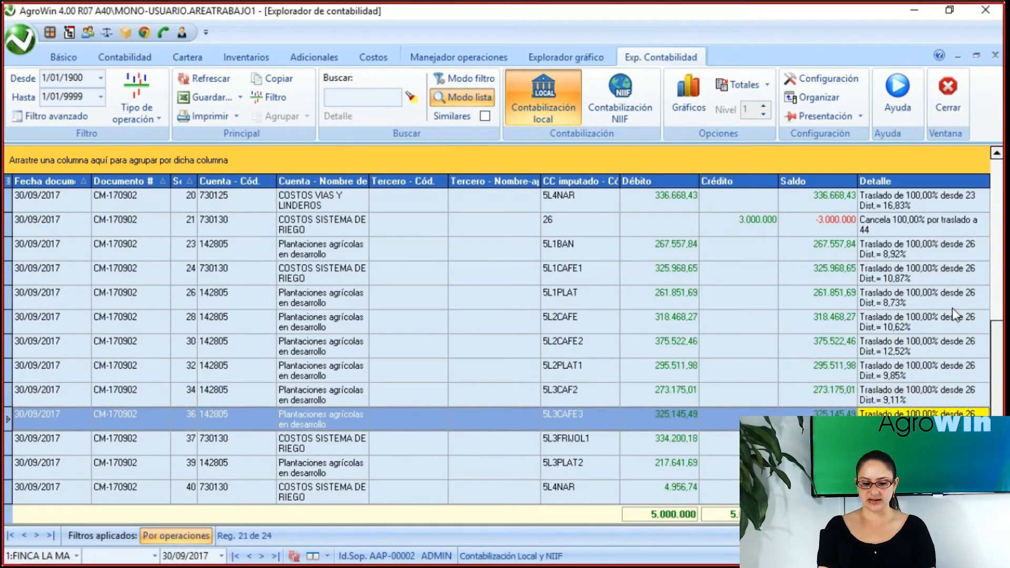
{"action": "key", "text": "Down"}
{"action": "key", "text": "Down"}
{"action": "key", "text": "Down"}
{"action": "key", "text": "Up"}
{"action": "key", "text": "Up"}
{"action": "key", "text": "Up"}
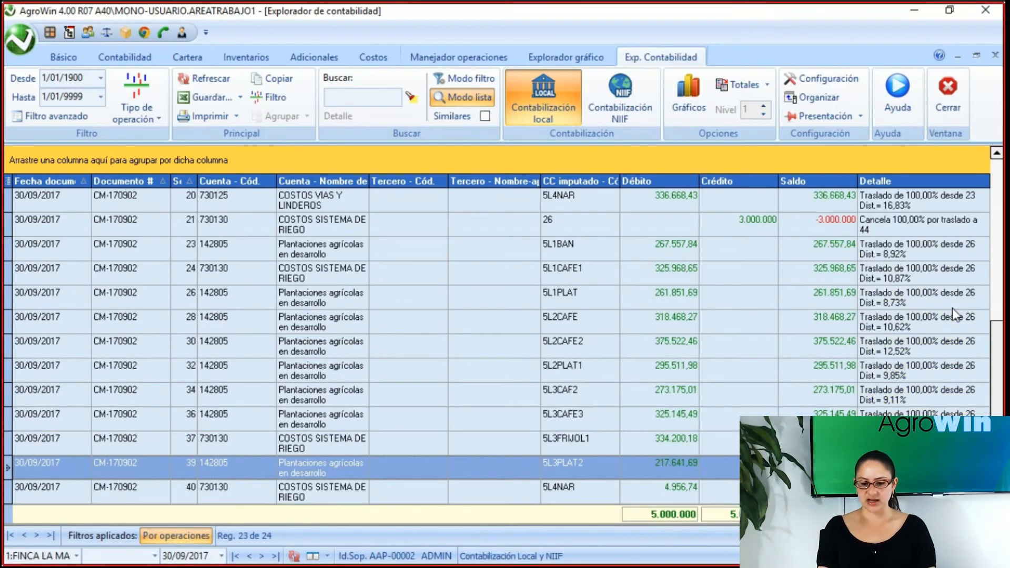
{"action": "key", "text": "Up"}
{"action": "key", "text": "Up"}
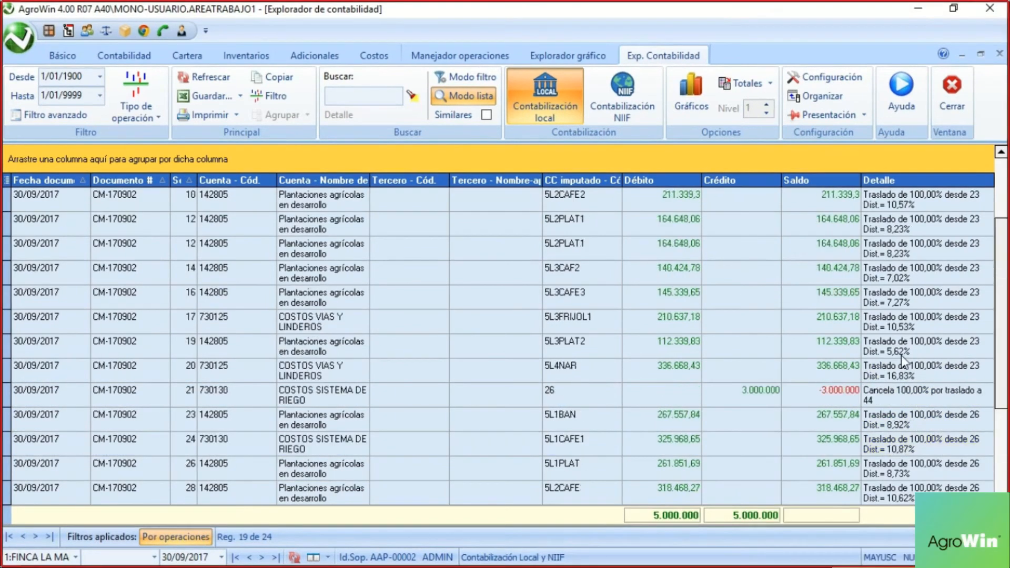
Step: Compare the distribution percentage that 5L4NAR receives from cost centre 23 with the one it receives from cost centre 26
{"action": "scroll", "coordinate": [902, 361], "scroll_direction": "up", "scroll_amount": 2}
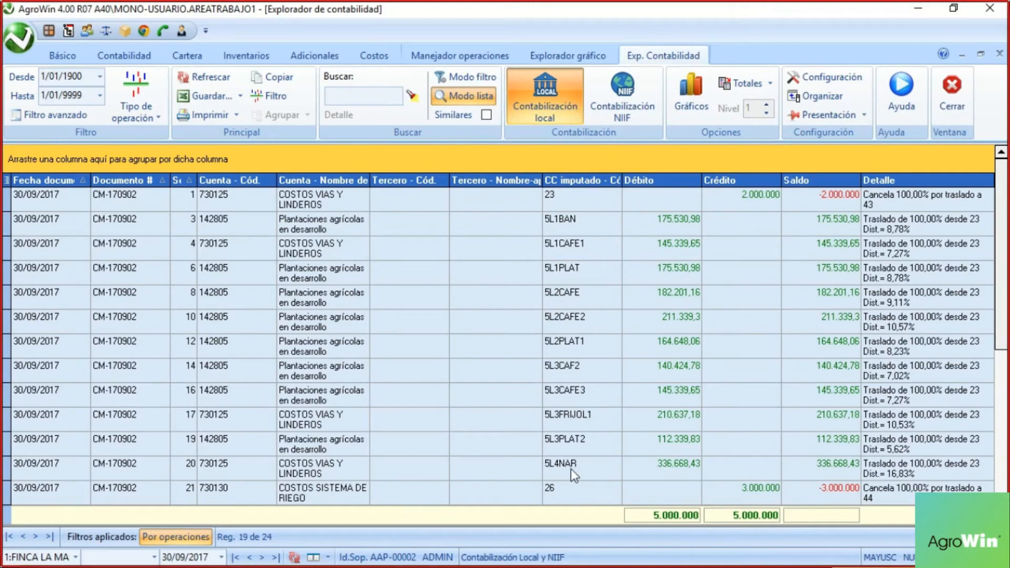
{"action": "left_click", "coordinate": [896, 470]}
{"action": "scroll", "coordinate": [971, 479], "scroll_direction": "down", "scroll_amount": 1}
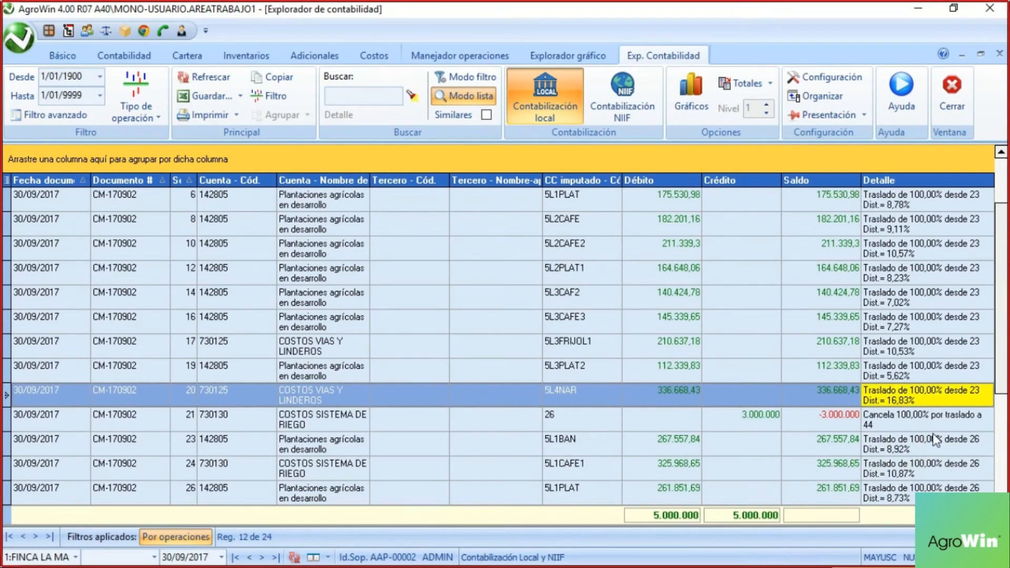
{"action": "scroll", "coordinate": [934, 439], "scroll_direction": "down", "scroll_amount": 3}
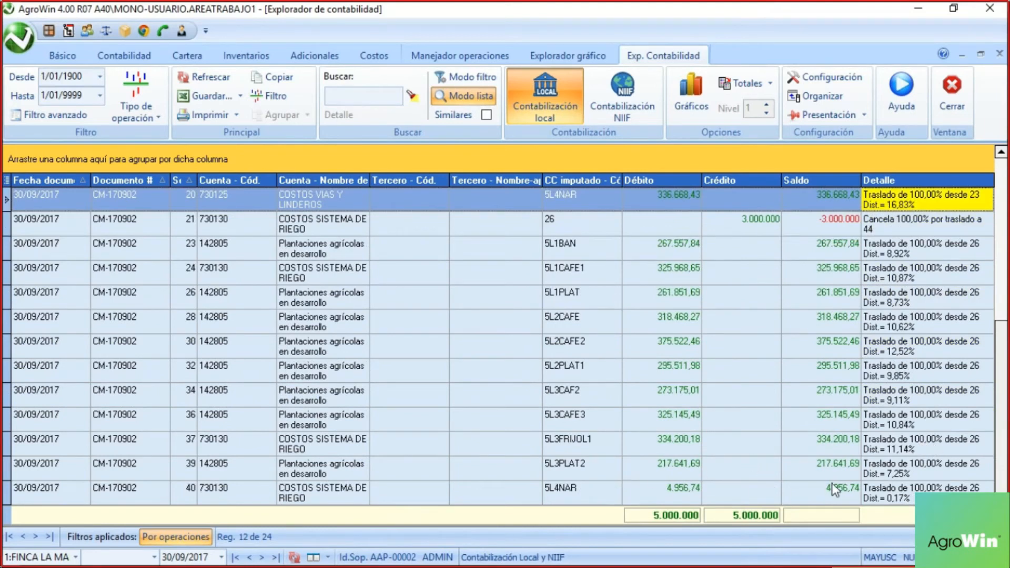
{"action": "left_click", "coordinate": [897, 497]}
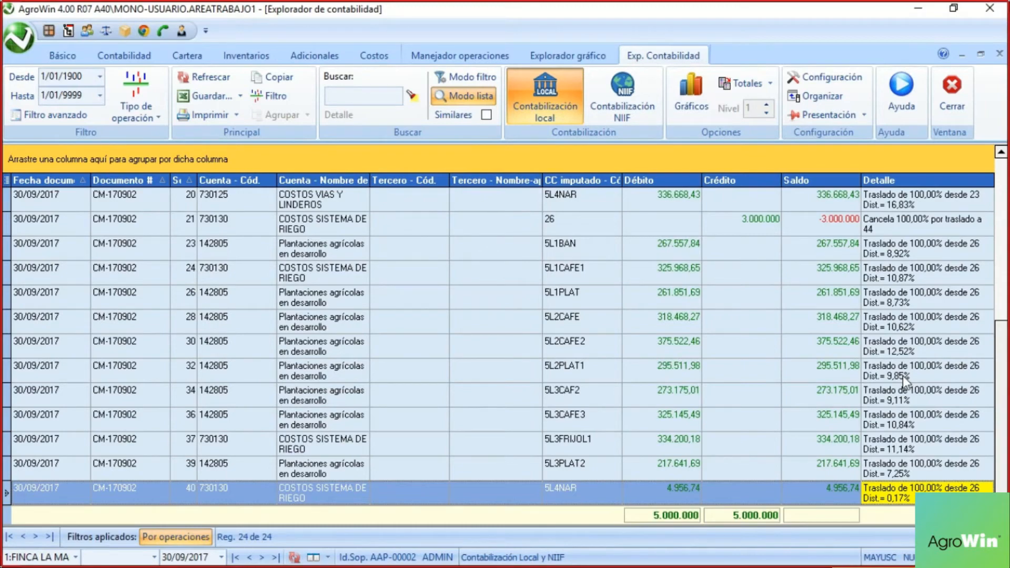
{"action": "scroll", "coordinate": [903, 376], "scroll_direction": "up", "scroll_amount": 4}
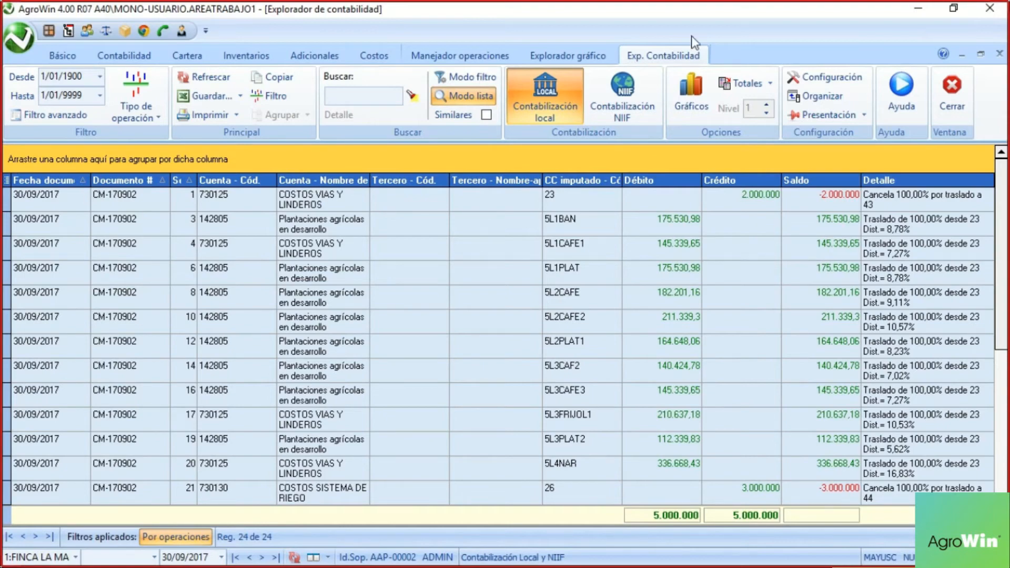
Step: Close the accounting explorer and switch to the graphical explorer of agricultural companies
{"action": "left_click", "coordinate": [960, 88]}
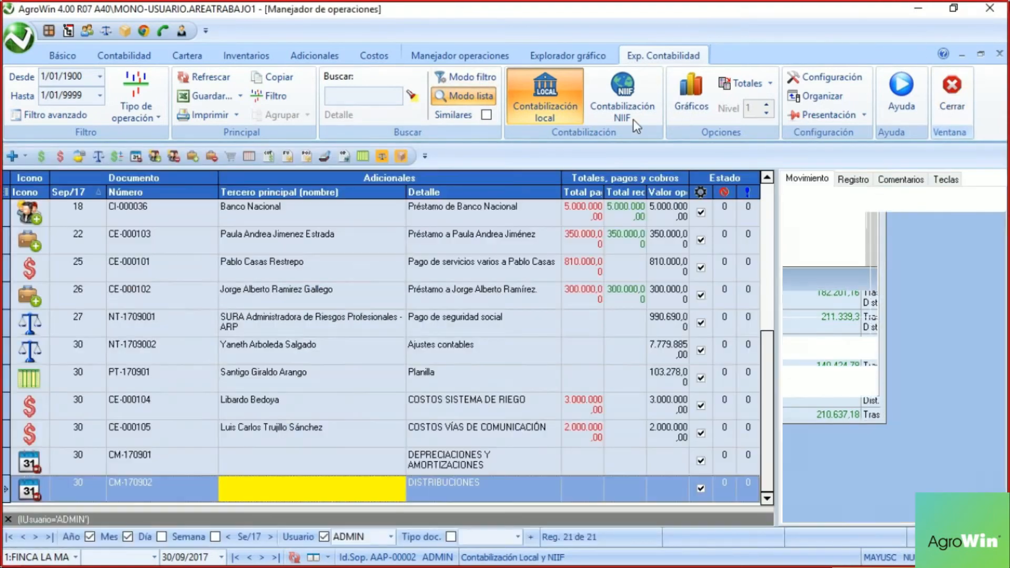
{"action": "left_click", "coordinate": [634, 119]}
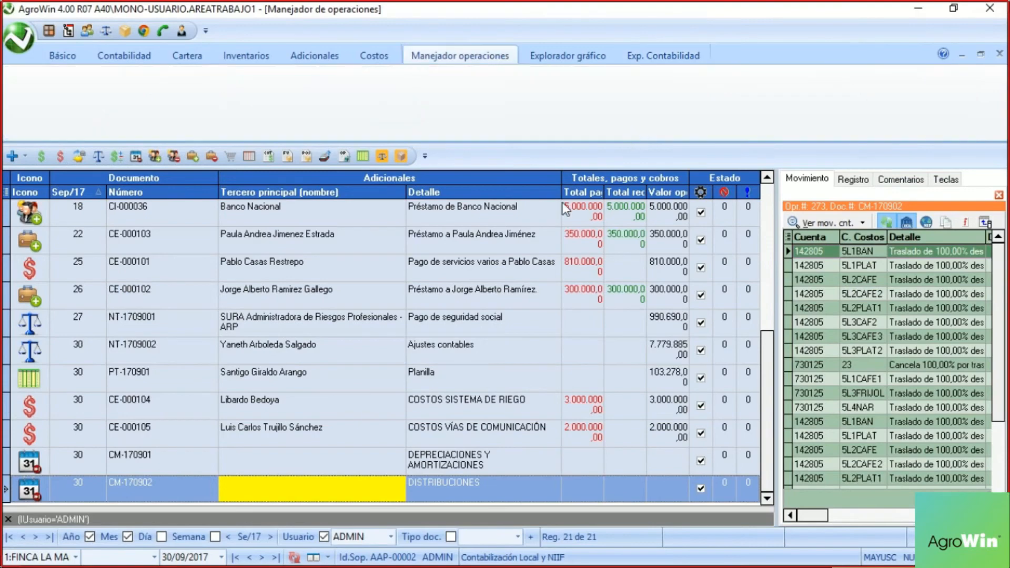
{"action": "left_click", "coordinate": [568, 56]}
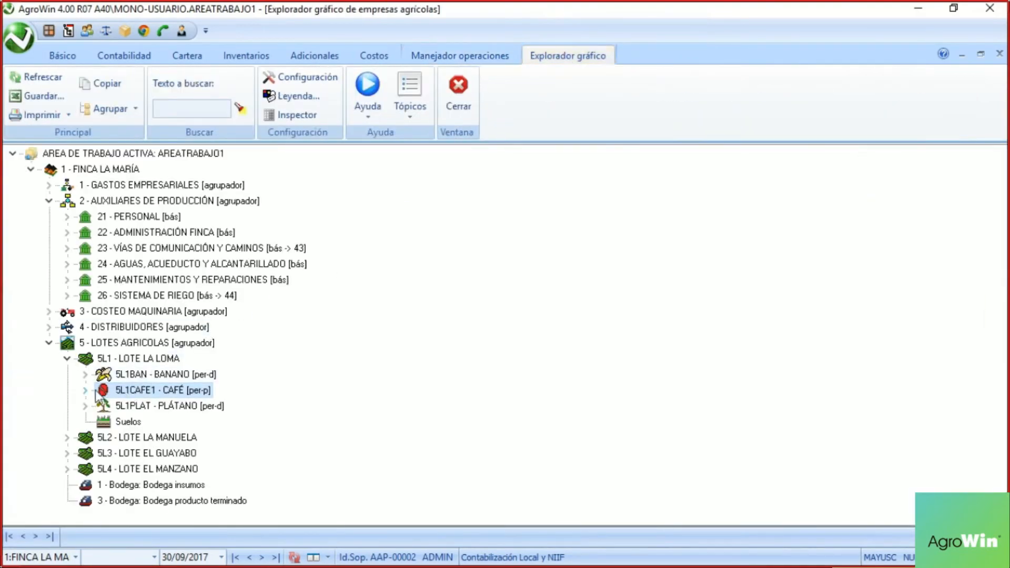
Step: Generate the production costs report for crop 5L1CAFE1 with local accounting from 1/05/2017 to 31/12/2017, and examine its production costs section
{"action": "right_click", "coordinate": [114, 394]}
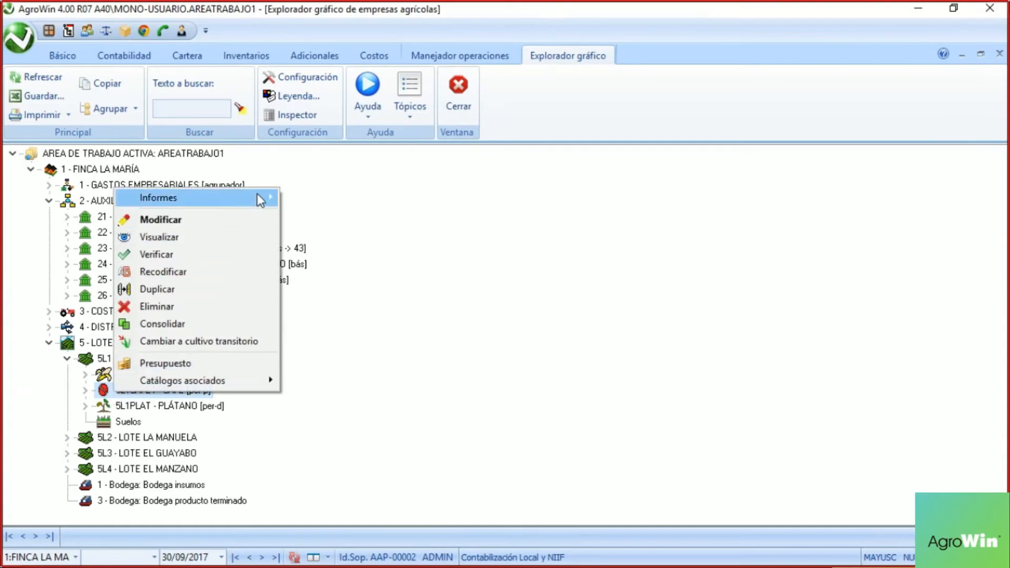
{"action": "mouse_move", "coordinate": [258, 197]}
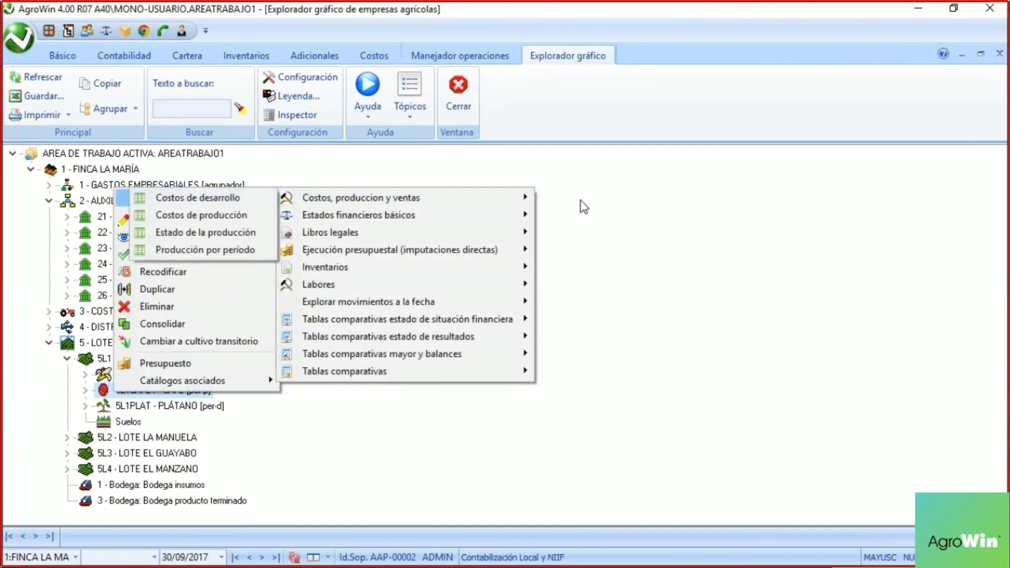
{"action": "mouse_move", "coordinate": [333, 199]}
{"action": "left_click", "coordinate": [199, 214]}
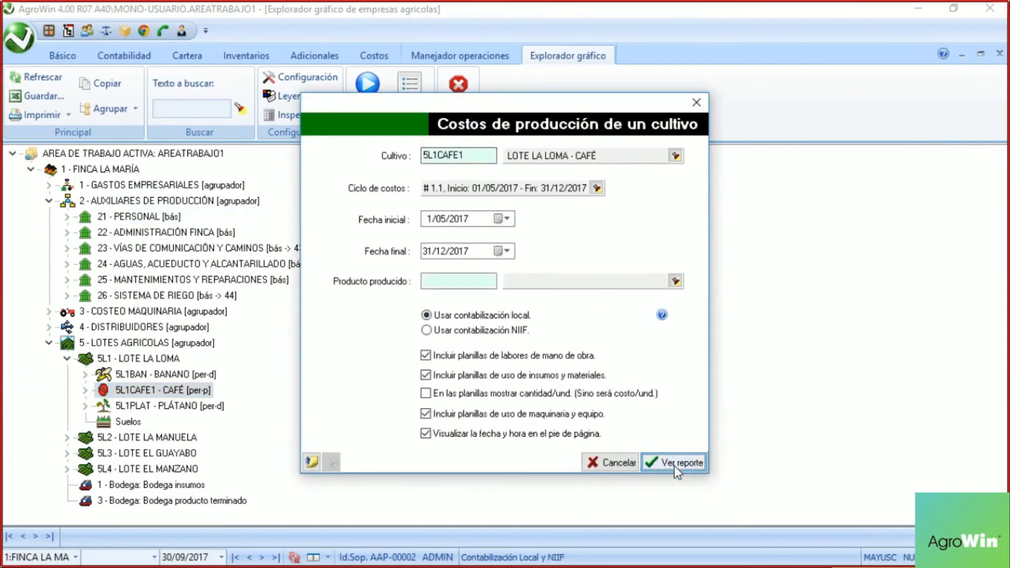
{"action": "left_click", "coordinate": [673, 463]}
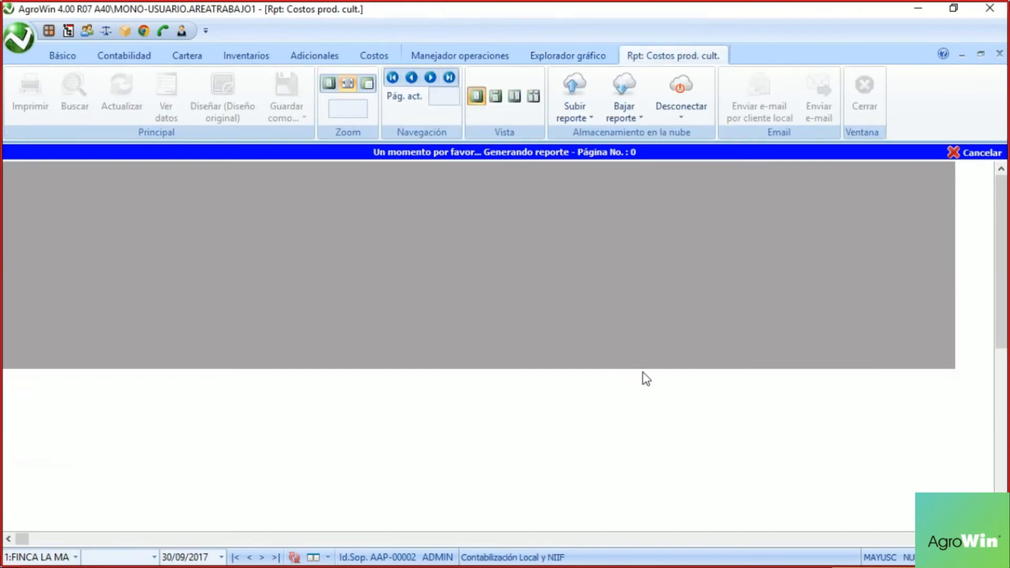
{"action": "scroll", "coordinate": [644, 376], "scroll_direction": "down", "scroll_amount": 5}
{"action": "scroll", "coordinate": [646, 379], "scroll_direction": "down", "scroll_amount": 2}
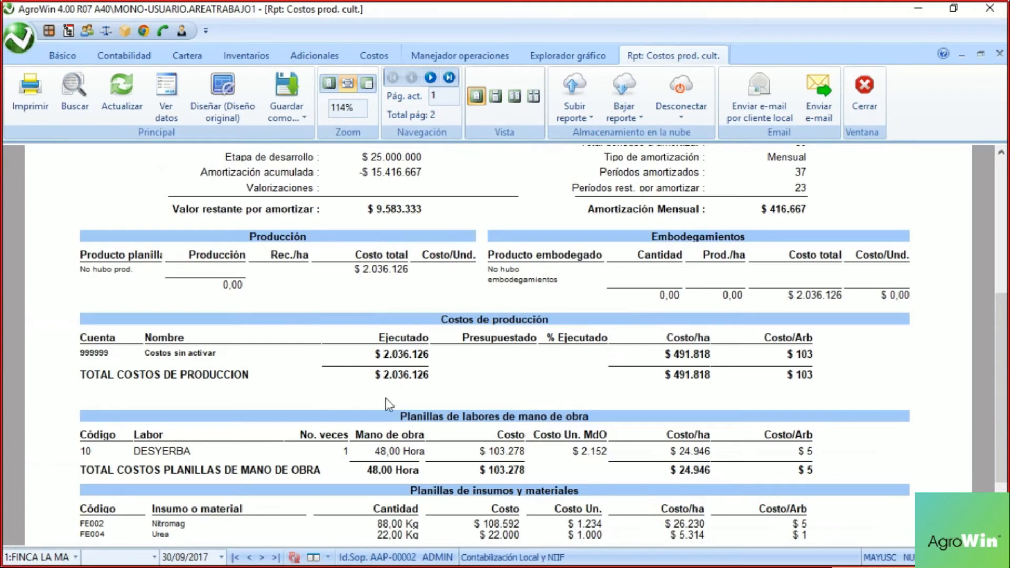
Step: Examine the production costs, labour sheets and materials sheets sections of the 5L1CAFE1 report
{"action": "scroll", "coordinate": [466, 394], "scroll_direction": "down", "scroll_amount": 2}
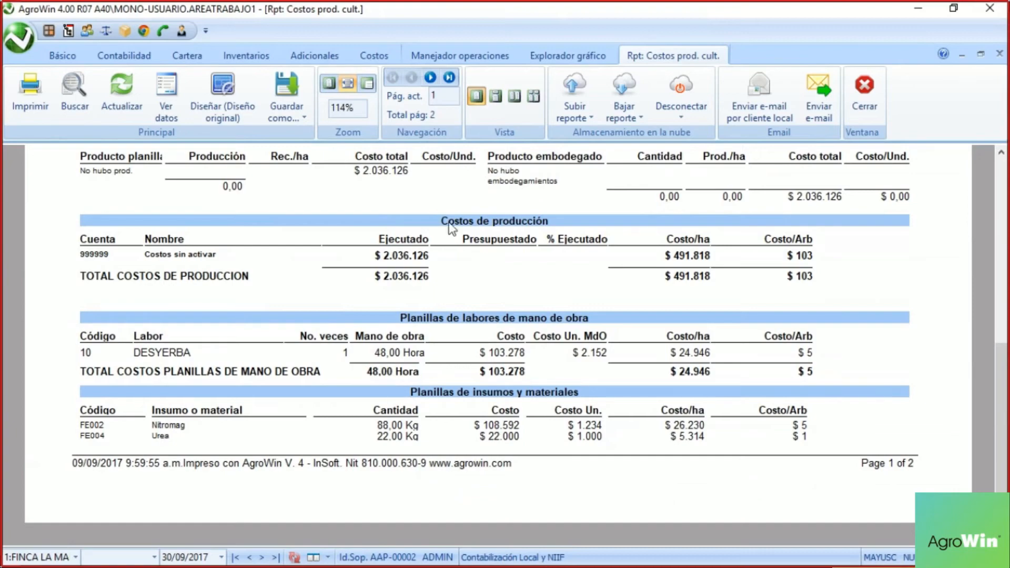
{"action": "scroll", "coordinate": [389, 353], "scroll_direction": "up", "scroll_amount": 2}
{"action": "scroll", "coordinate": [383, 435], "scroll_direction": "down", "scroll_amount": 2}
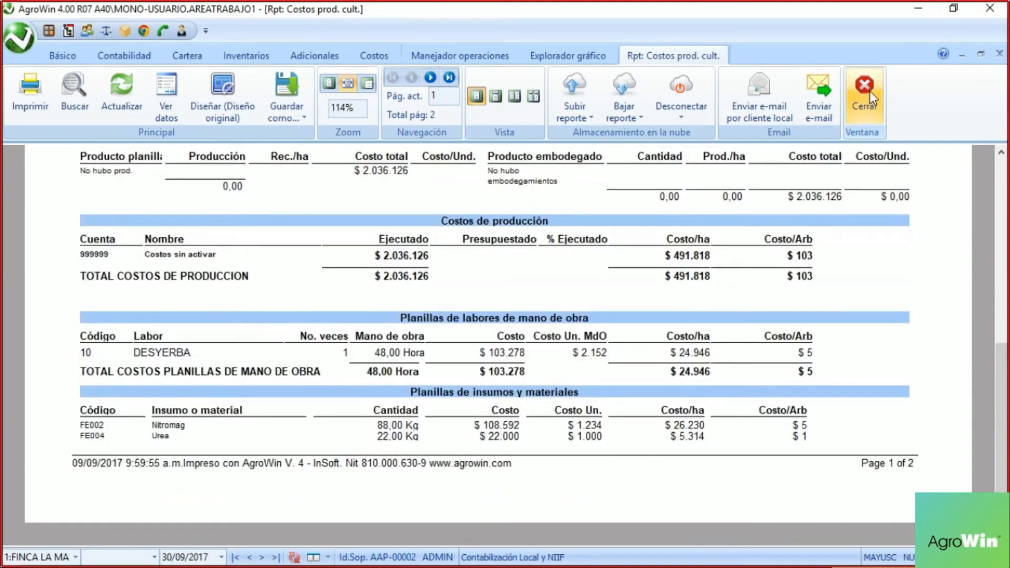
Step: Recalculate the production costs report for crop 5L4NAR, NARANJA SALUSTIANA, examine its amortization and production costs, and close it
{"action": "left_click", "coordinate": [172, 100]}
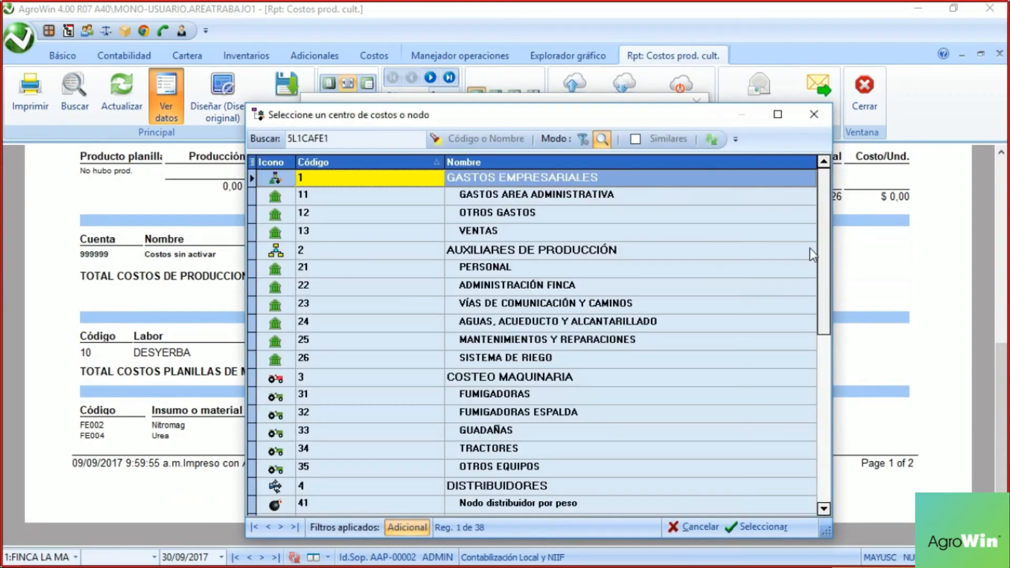
{"action": "left_click_drag", "start_coordinate": [826, 256], "coordinate": [824, 491]}
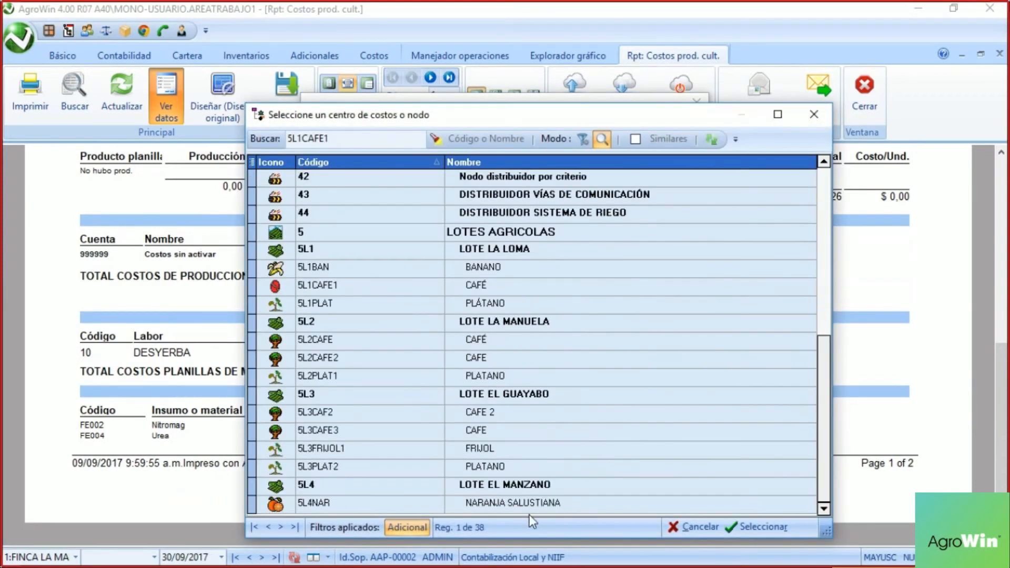
{"action": "double_click", "coordinate": [516, 504]}
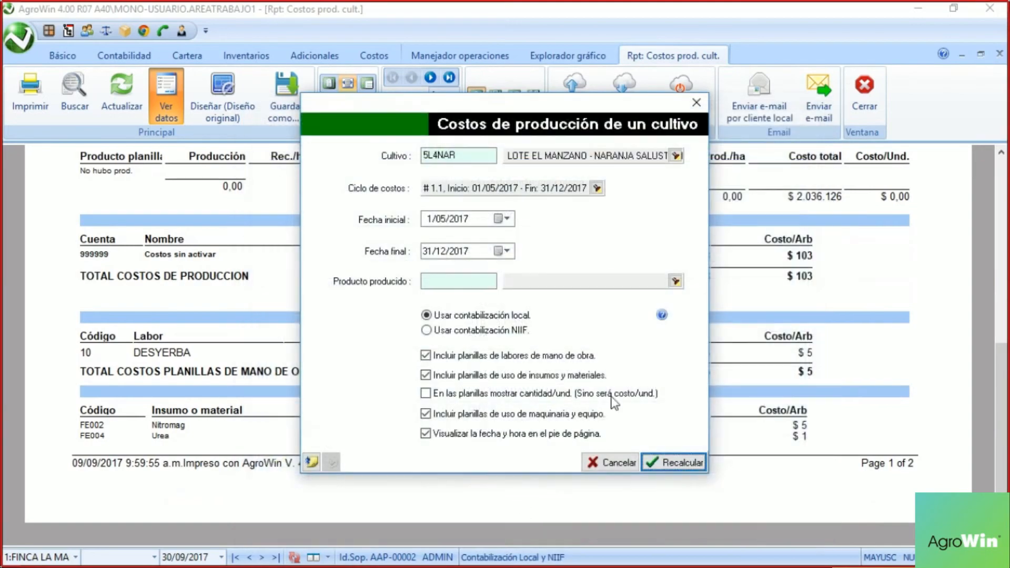
{"action": "left_click", "coordinate": [679, 463]}
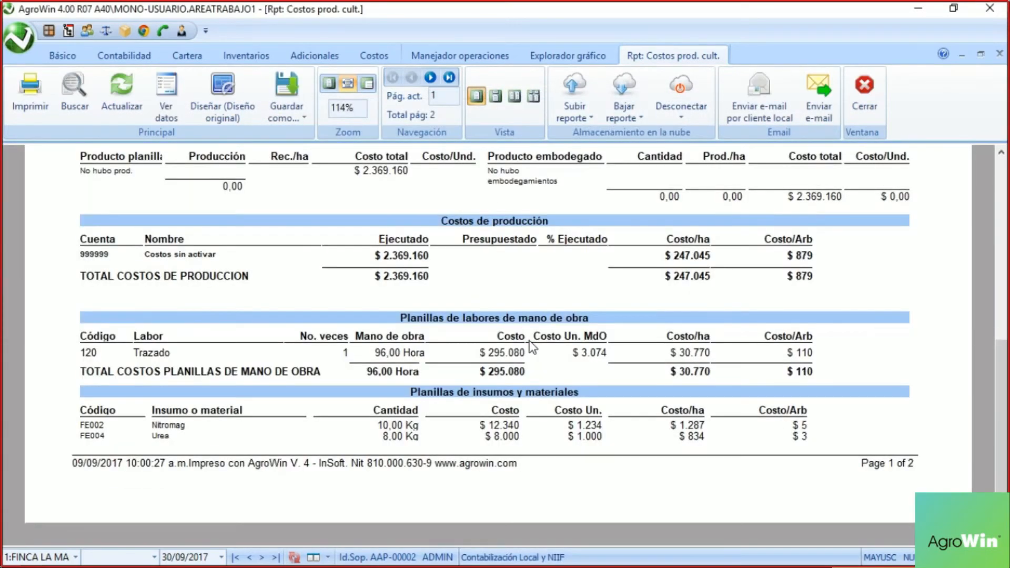
{"action": "scroll", "coordinate": [532, 347], "scroll_direction": "up", "scroll_amount": 3}
{"action": "scroll", "coordinate": [359, 429], "scroll_direction": "down", "scroll_amount": 1}
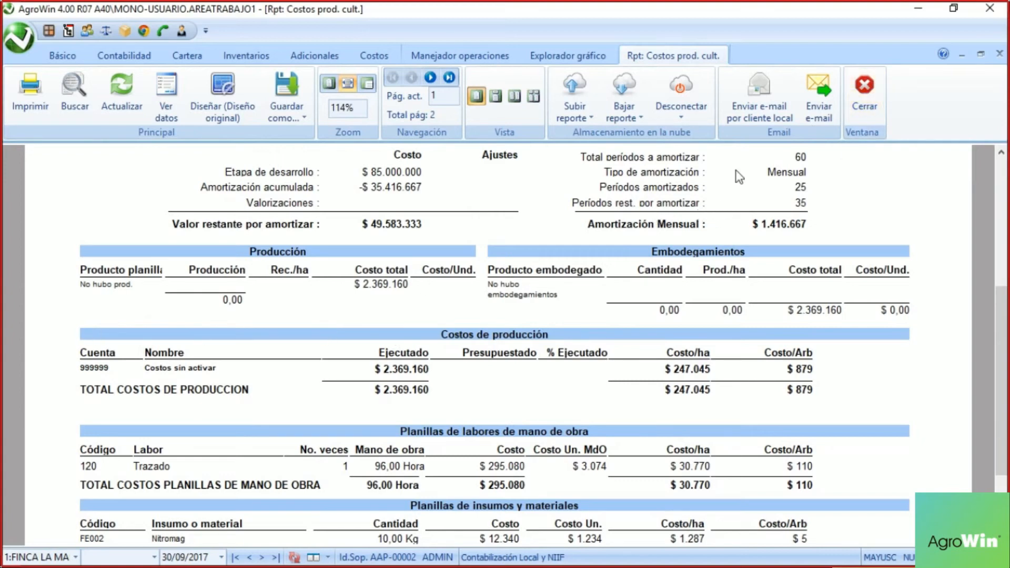
{"action": "left_click", "coordinate": [877, 94]}
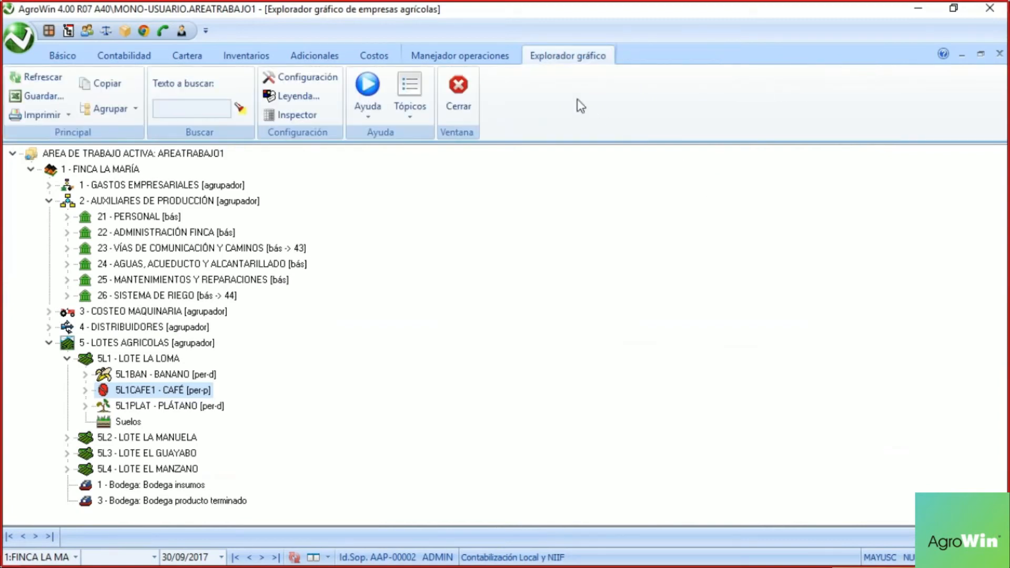
Step: In the operations manager, process an automatic end-of-month actions operation with detail AUTOACTIVACIÓN and only account auto-activation enabled
{"action": "left_click", "coordinate": [475, 55]}
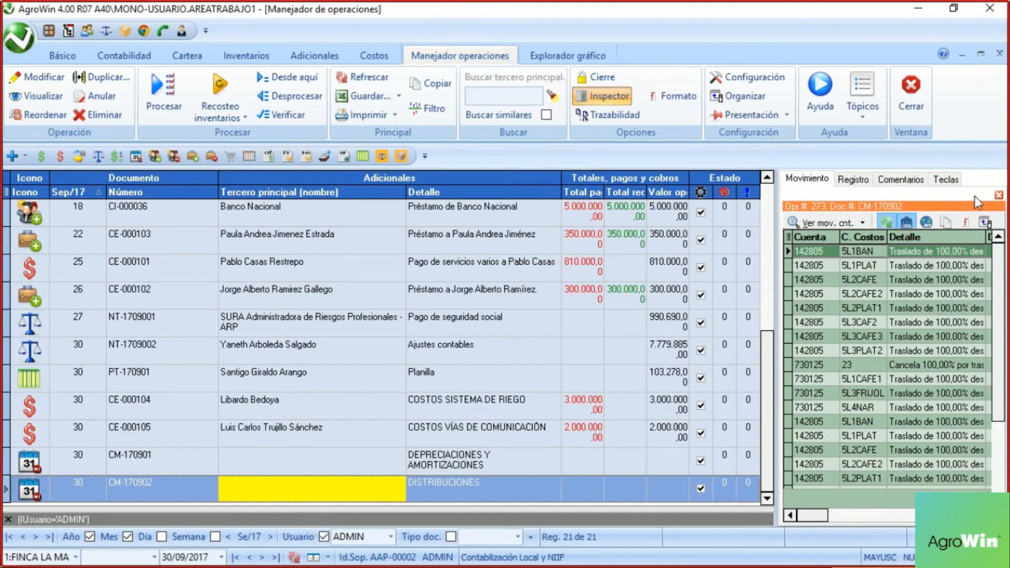
{"action": "left_click", "coordinate": [993, 199]}
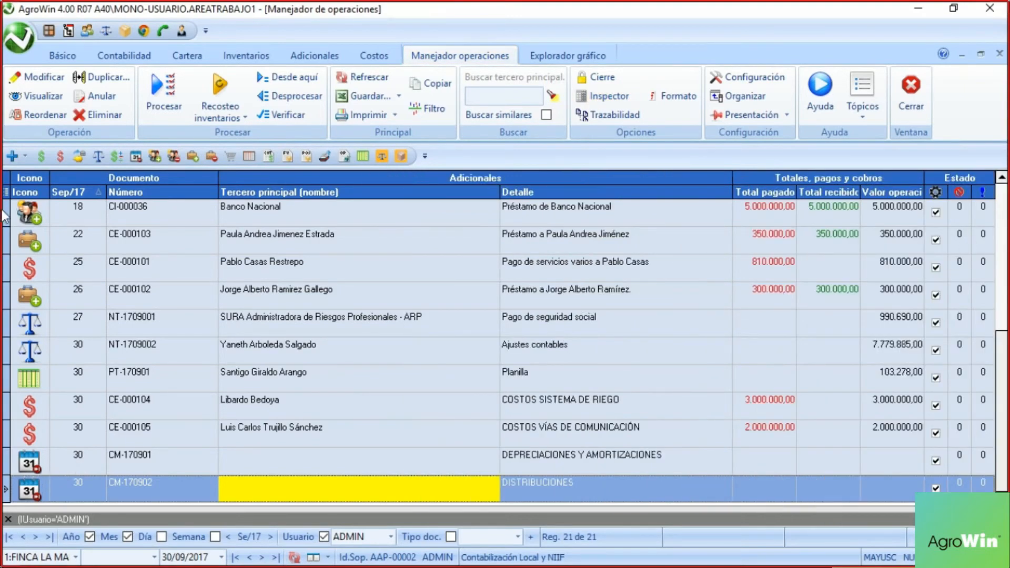
{"action": "left_click", "coordinate": [23, 157]}
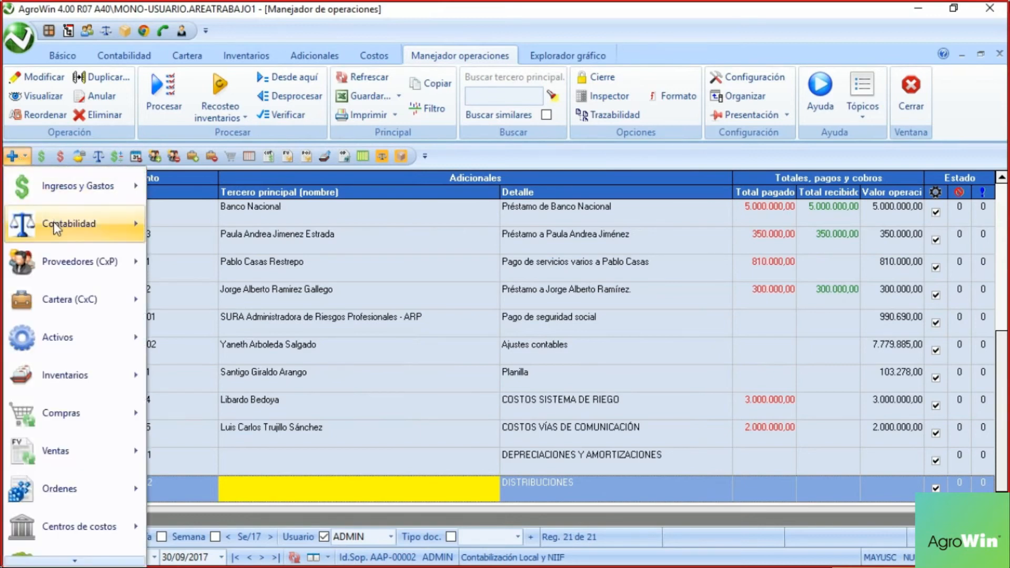
{"action": "mouse_move", "coordinate": [59, 223]}
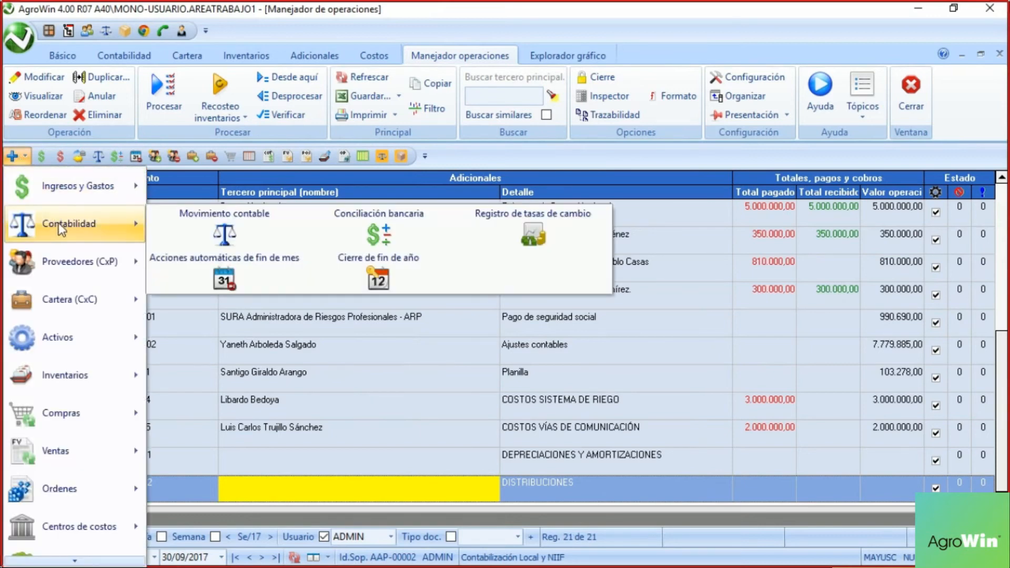
{"action": "left_click", "coordinate": [234, 275]}
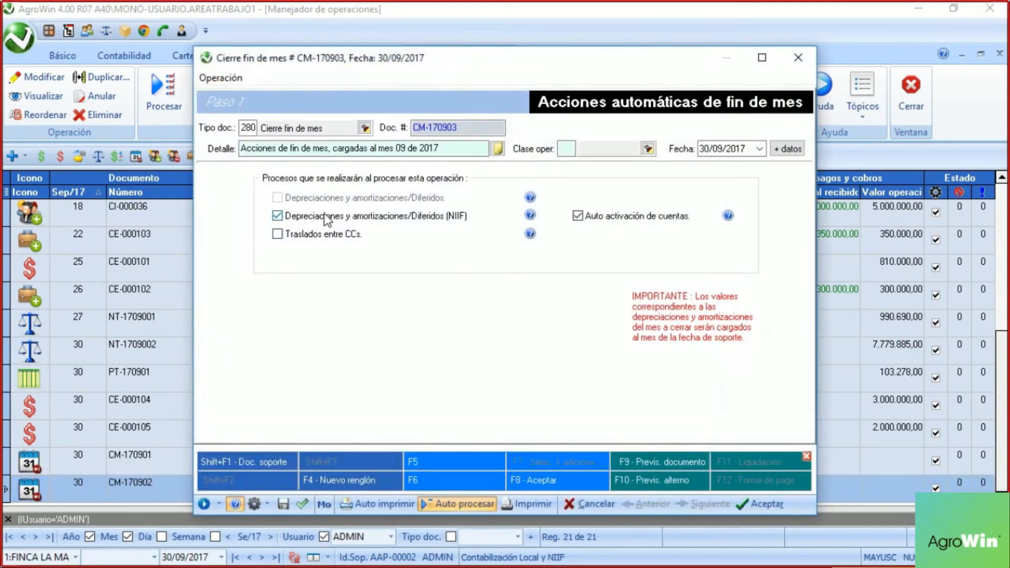
{"action": "left_click", "coordinate": [326, 217]}
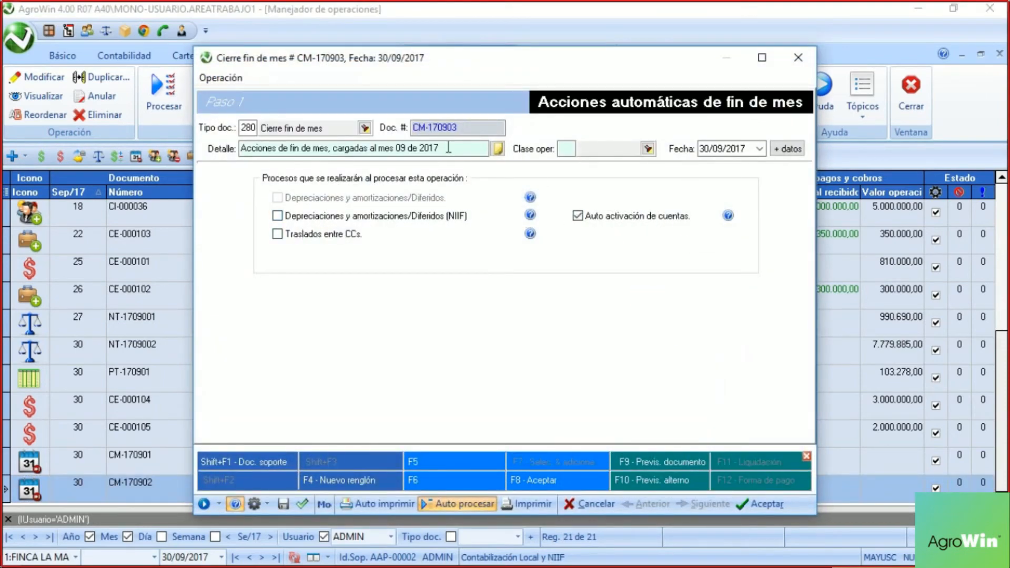
{"action": "left_click_drag", "start_coordinate": [449, 147], "coordinate": [5, 142]}
{"action": "type", "text": "AUTOA"}
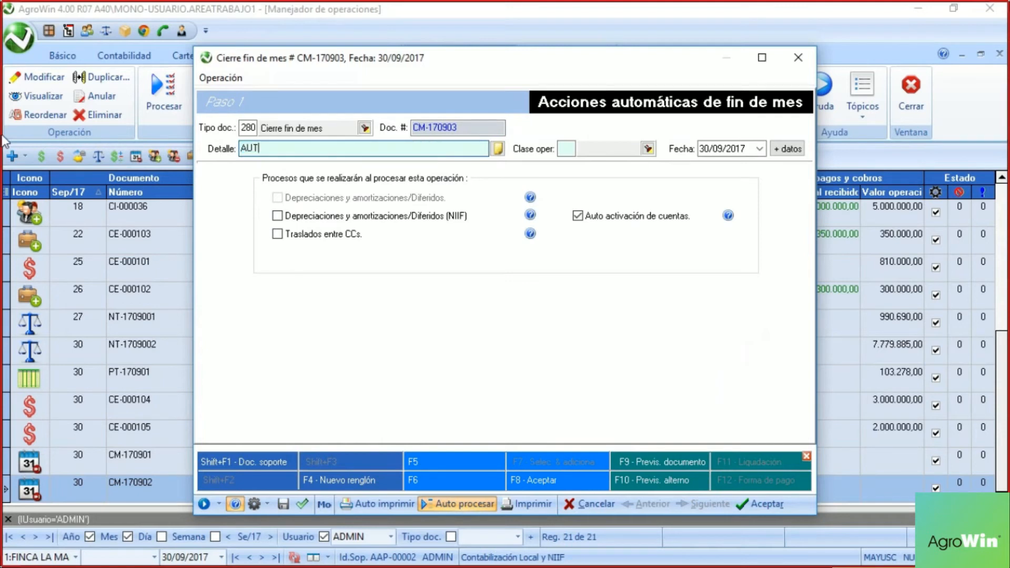
{"action": "type", "text": "CTIVACIÓN"}
{"action": "left_click", "coordinate": [757, 504]}
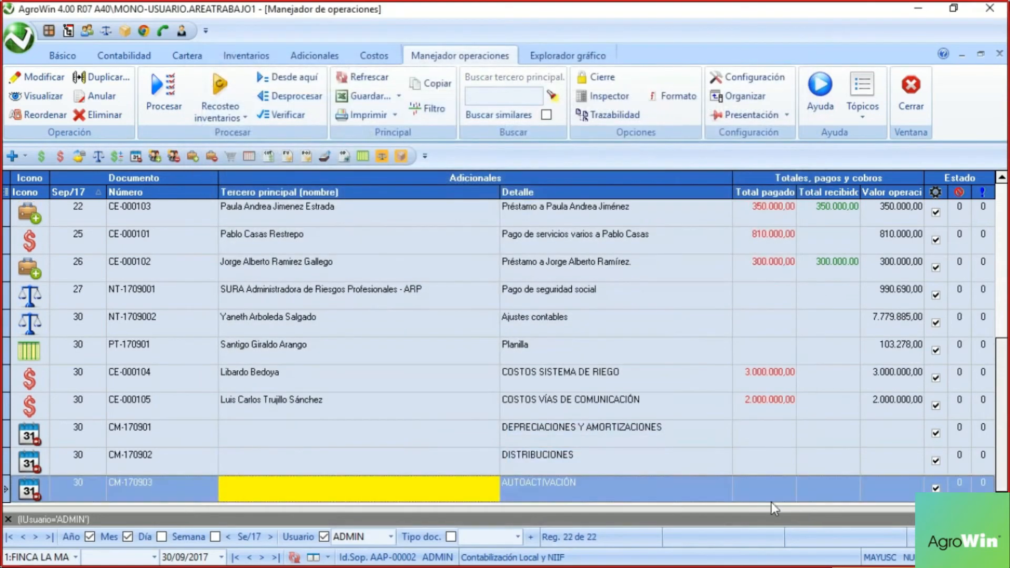
Step: Show the inspector for the AUTOACTIVACIÓN operation and open its movements in the accounting explorer
{"action": "left_click", "coordinate": [629, 488]}
{"action": "left_click", "coordinate": [610, 96]}
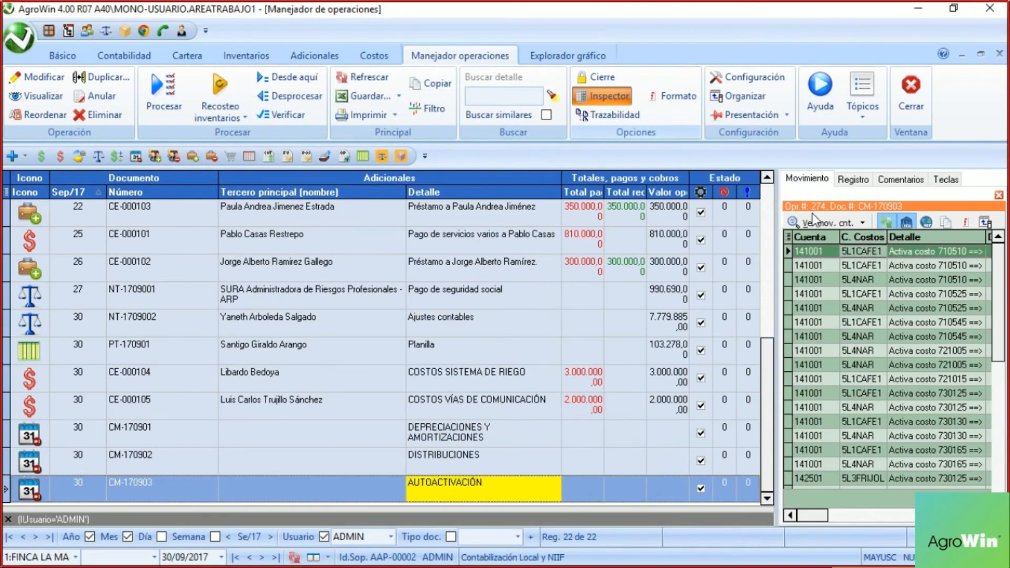
{"action": "double_click", "coordinate": [840, 381]}
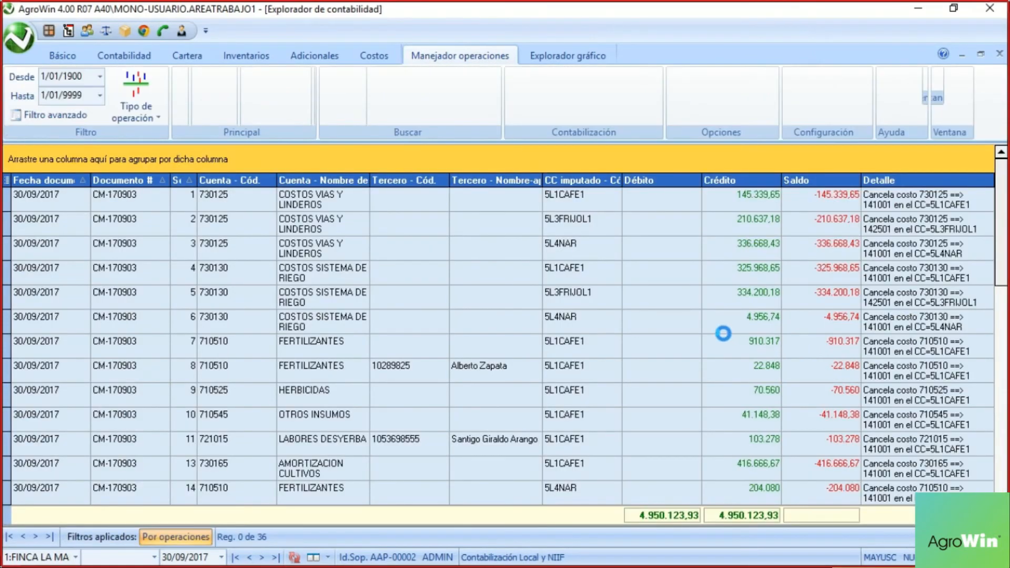
Step: Review the credit lines of CM-170903 that cancel the production cost accounts, starting from COSTOS VIAS Y LINDEROS
{"action": "left_click", "coordinate": [307, 201]}
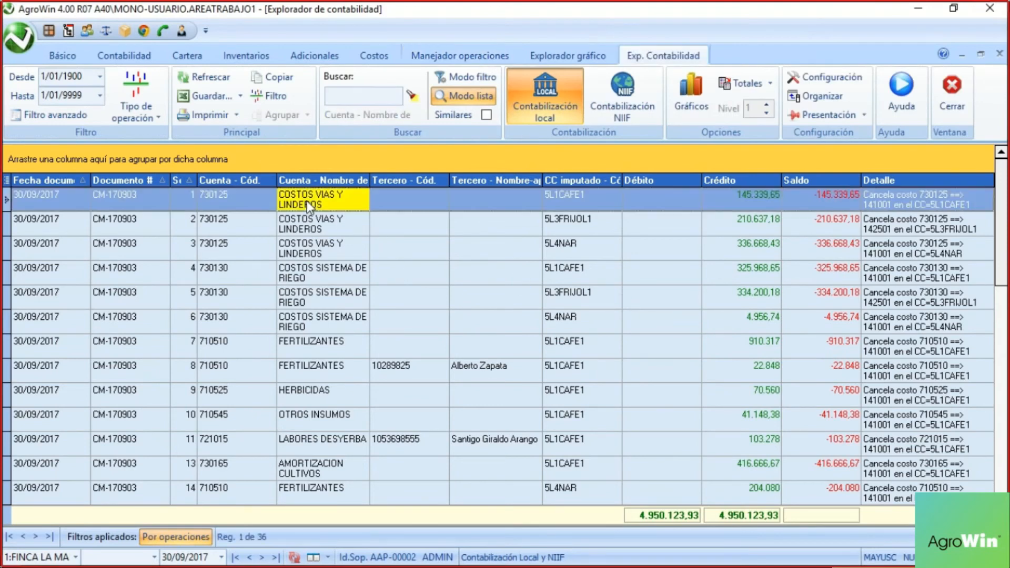
{"action": "key", "text": "Down"}
{"action": "key", "text": "Down"}
{"action": "key", "text": "Down"}
{"action": "key", "text": "Down"}
{"action": "key", "text": "Down"}
{"action": "key", "text": "Down"}
{"action": "key", "text": "Down"}
{"action": "key", "text": "Down"}
{"action": "key", "text": "Down"}
{"action": "key", "text": "Down"}
{"action": "key", "text": "Down"}
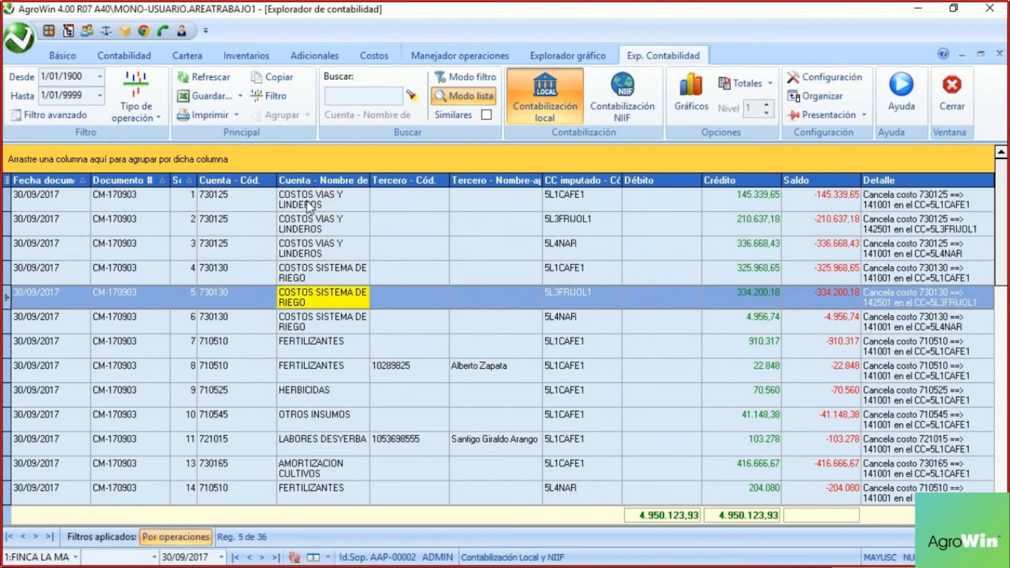
{"action": "key", "text": "Down"}
{"action": "key", "text": "Down"}
{"action": "key", "text": "Down"}
{"action": "key", "text": "Down"}
{"action": "key", "text": "Down"}
{"action": "key", "text": "Down"}
{"action": "key", "text": "Down"}
{"action": "key", "text": "Down"}
{"action": "key", "text": "Down"}
{"action": "key", "text": "Down"}
{"action": "key", "text": "Down"}
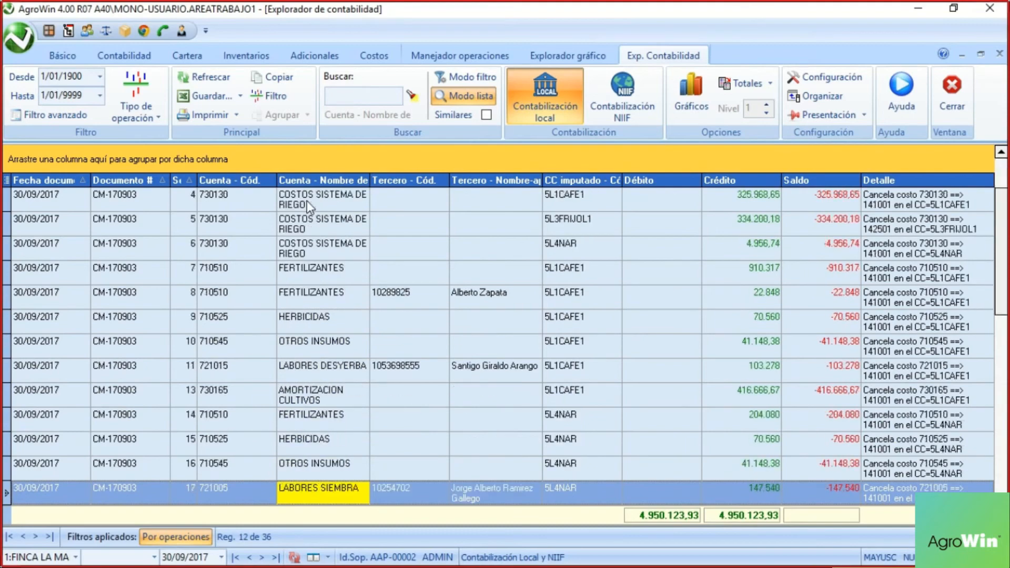
{"action": "key", "text": "Down"}
{"action": "key", "text": "Down"}
{"action": "key", "text": "Down"}
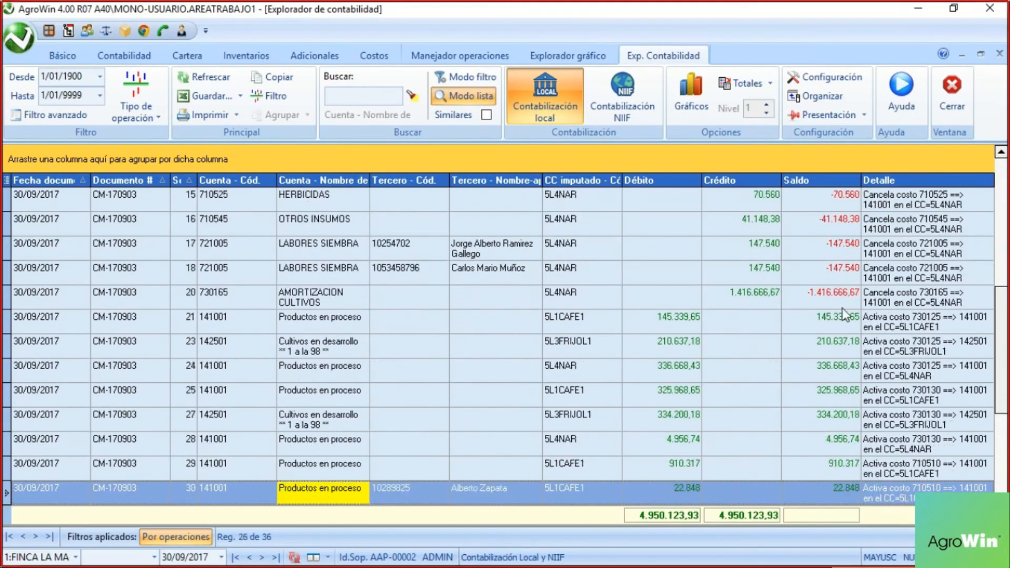
Step: Review the debit lines of CM-170903 that activate costs to accounts 141001 and 142501, and close the accounting explorer
{"action": "left_click", "coordinate": [659, 304]}
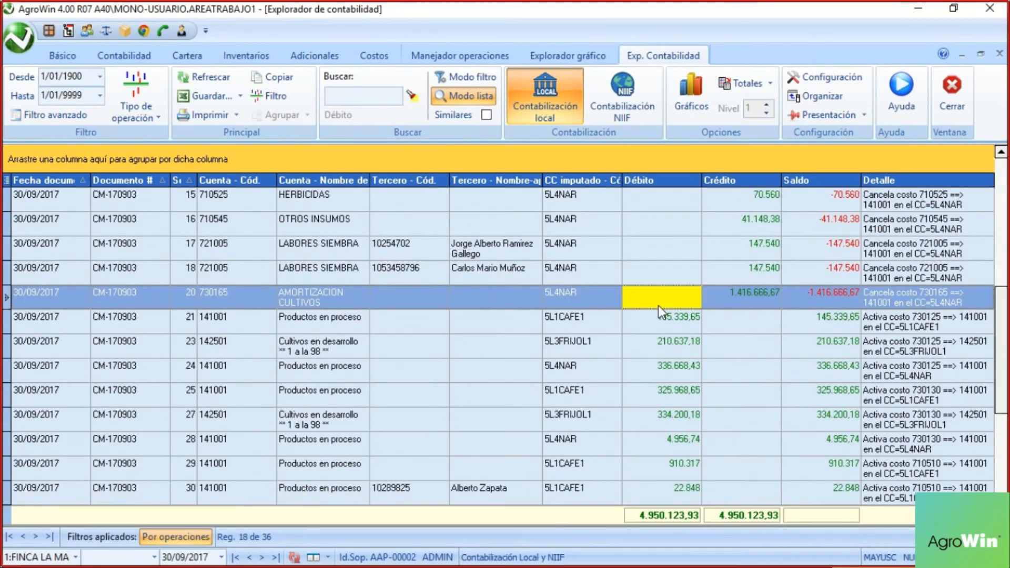
{"action": "key", "text": "Down"}
{"action": "key", "text": "Down"}
{"action": "key", "text": "Down"}
{"action": "key", "text": "Down"}
{"action": "key", "text": "Down"}
{"action": "key", "text": "Down"}
{"action": "key", "text": "Down"}
{"action": "key", "text": "Down"}
{"action": "key", "text": "Down"}
{"action": "key", "text": "Down"}
{"action": "key", "text": "Down"}
{"action": "key", "text": "Down"}
{"action": "key", "text": "Down"}
{"action": "key", "text": "Down"}
{"action": "key", "text": "Down"}
{"action": "key", "text": "Down"}
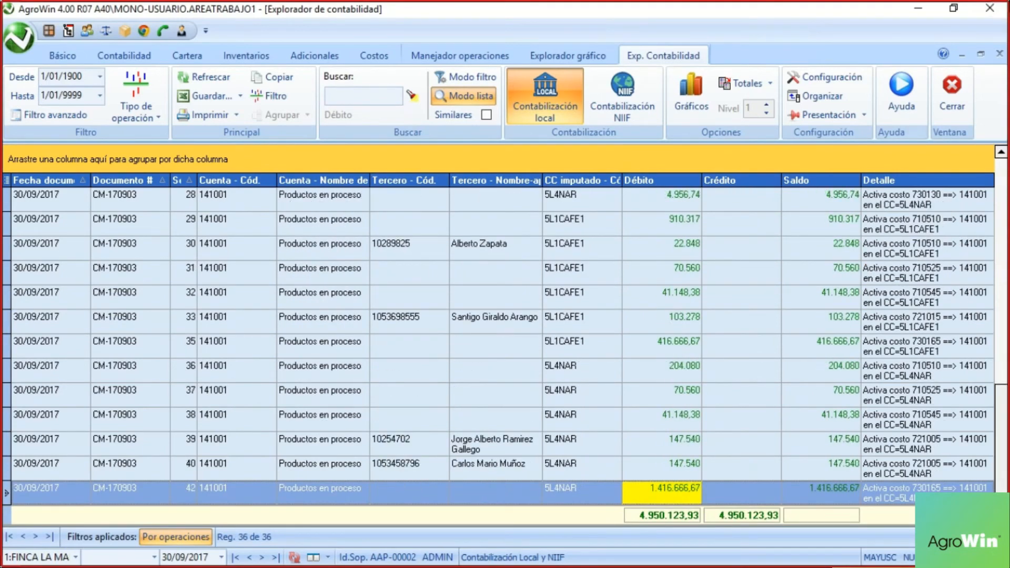
{"action": "left_click", "coordinate": [954, 99]}
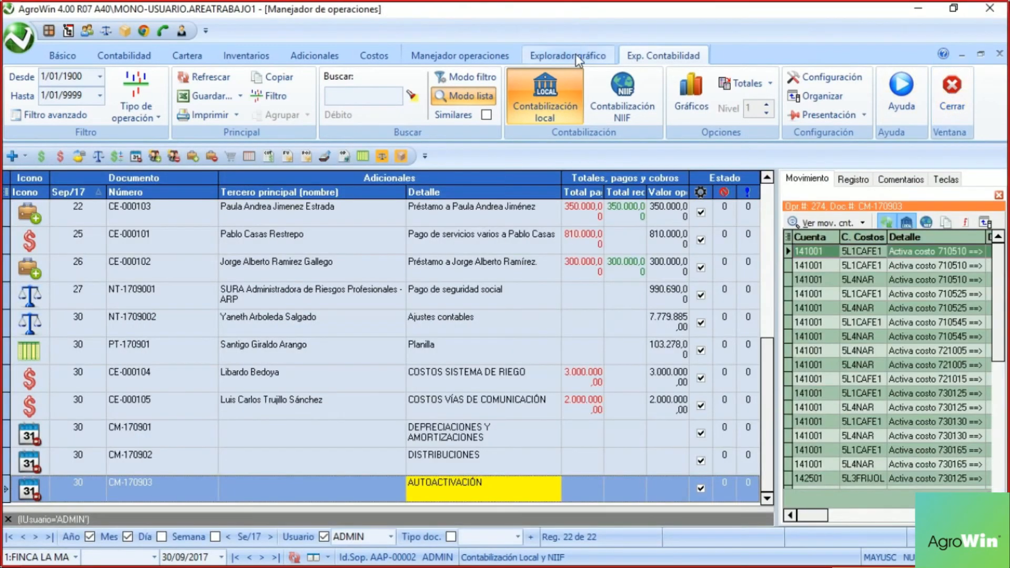
Step: From the graphical explorer, generate the production costs report for crop 5L1CAFE1 and examine its costs by account
{"action": "left_click", "coordinate": [579, 58]}
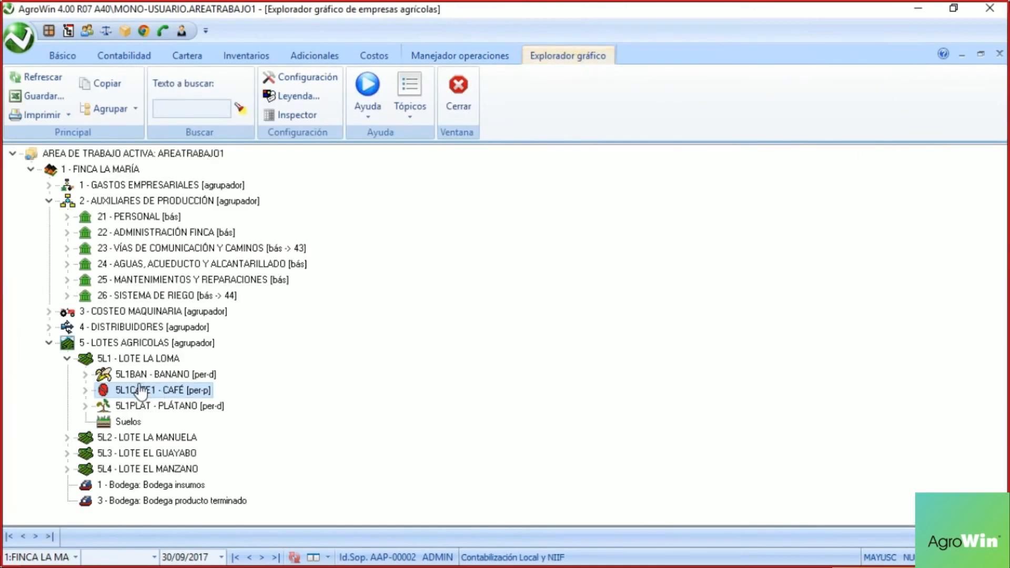
{"action": "right_click", "coordinate": [154, 400]}
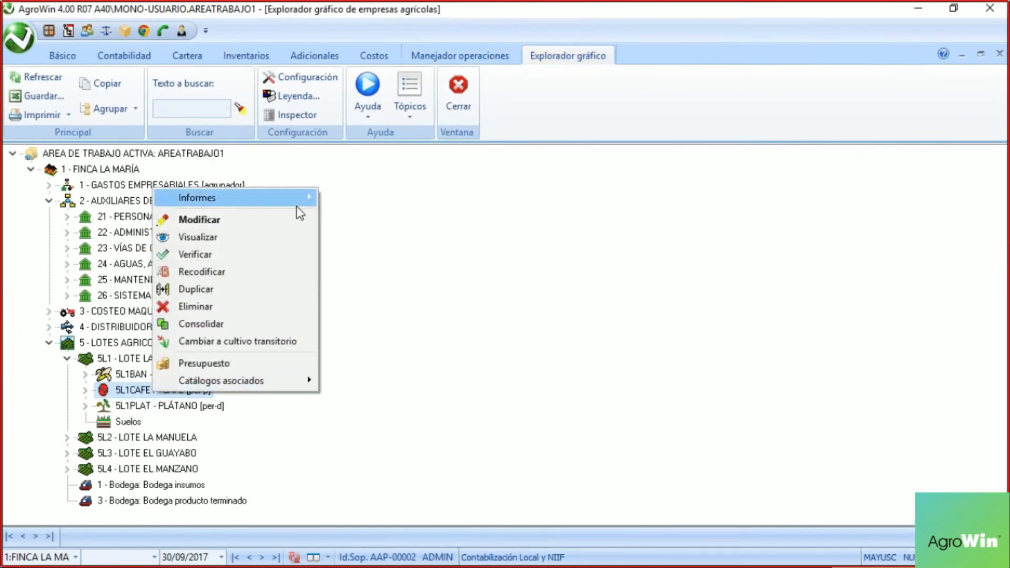
{"action": "mouse_move", "coordinate": [304, 199]}
{"action": "mouse_move", "coordinate": [479, 198]}
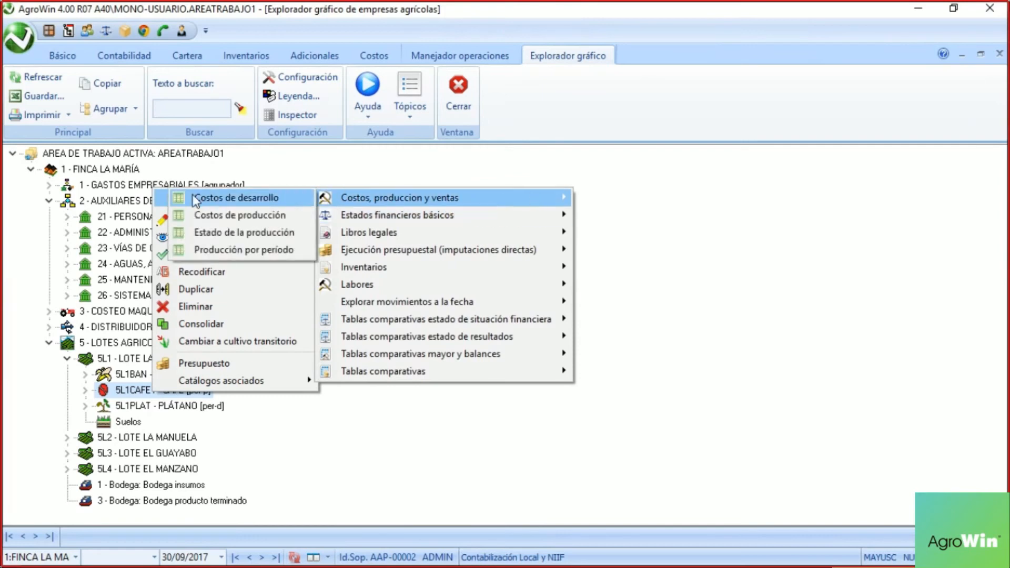
{"action": "left_click", "coordinate": [202, 215]}
{"action": "left_click", "coordinate": [661, 464]}
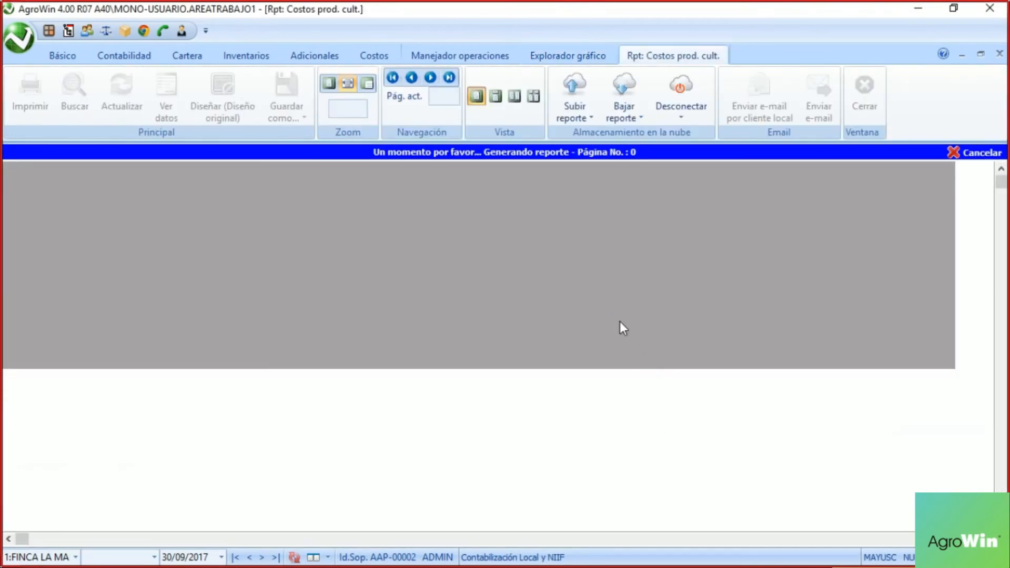
{"action": "scroll", "coordinate": [665, 379], "scroll_direction": "down", "scroll_amount": 7}
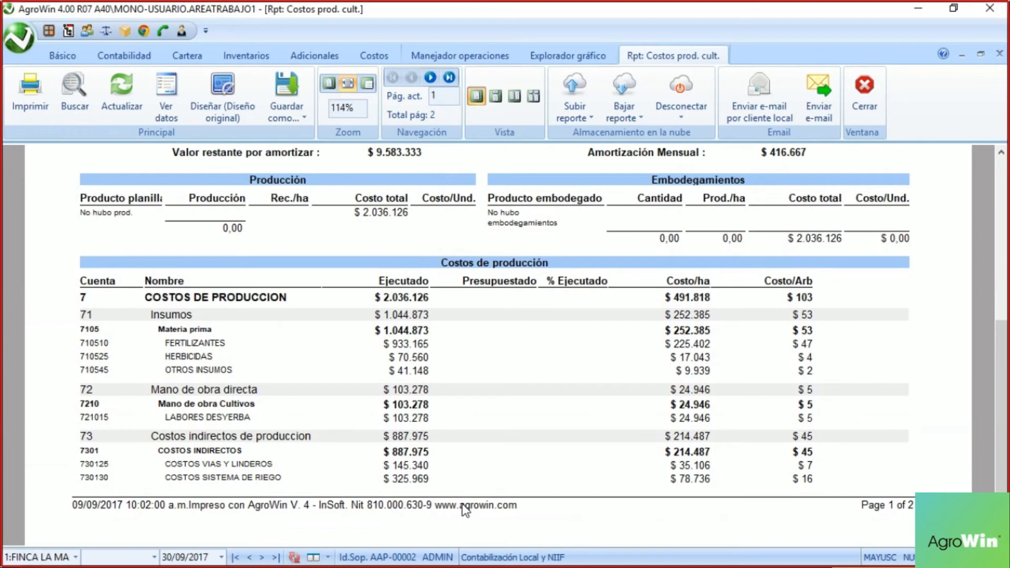
Step: Recalculate the production costs report for crop 5L4NAR, examine its costs by account and general data, and close the report
{"action": "left_click", "coordinate": [171, 97]}
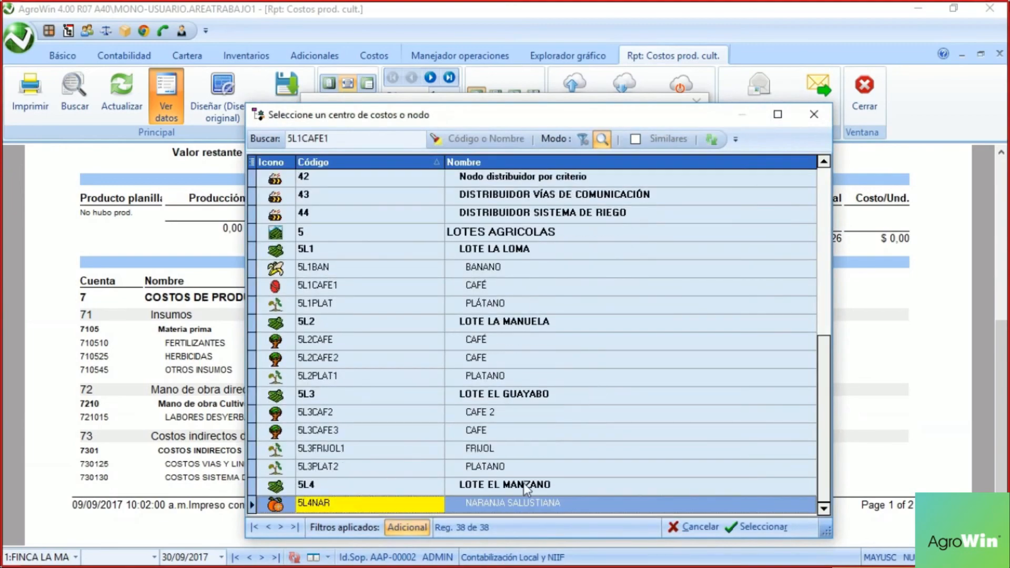
{"action": "double_click", "coordinate": [500, 502]}
{"action": "left_click", "coordinate": [673, 462]}
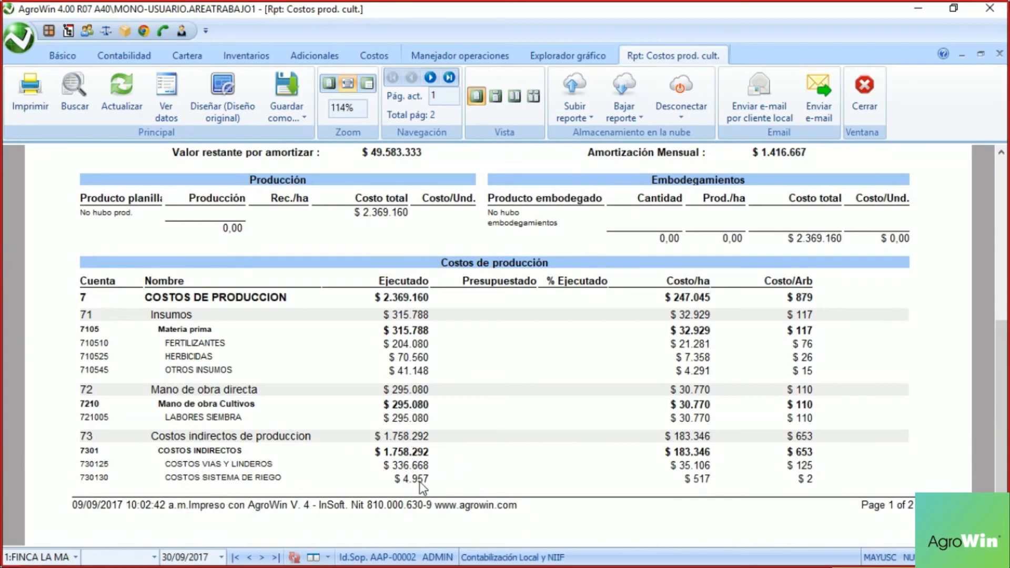
{"action": "scroll", "coordinate": [579, 429], "scroll_direction": "up", "scroll_amount": 1}
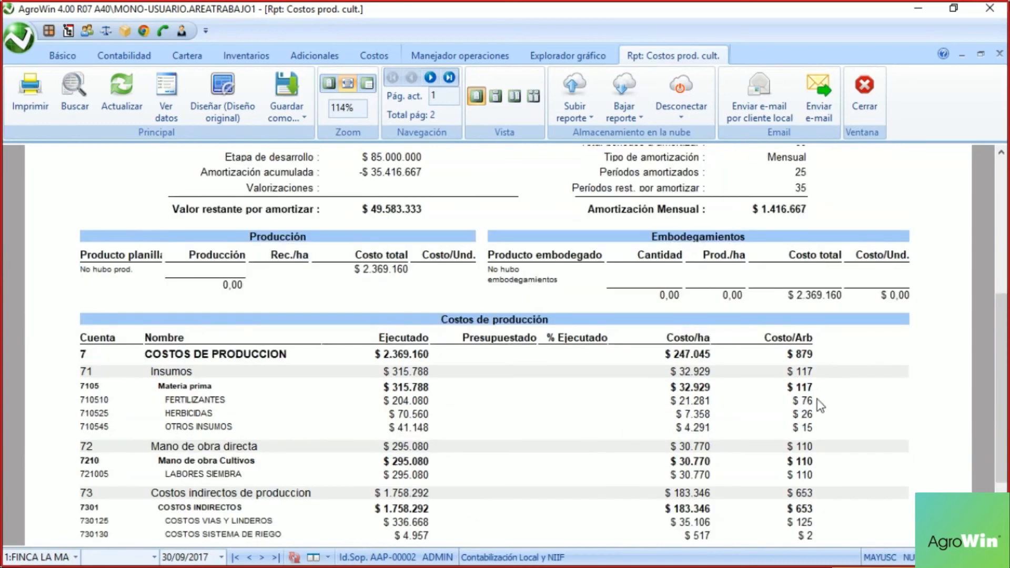
{"action": "scroll", "coordinate": [782, 421], "scroll_direction": "up", "scroll_amount": 5}
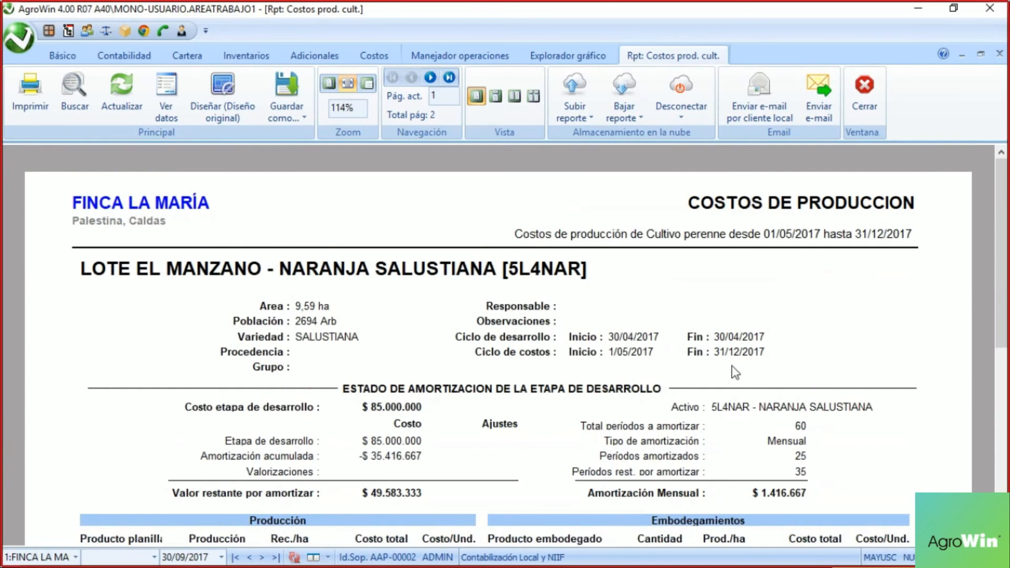
{"action": "left_click", "coordinate": [862, 87]}
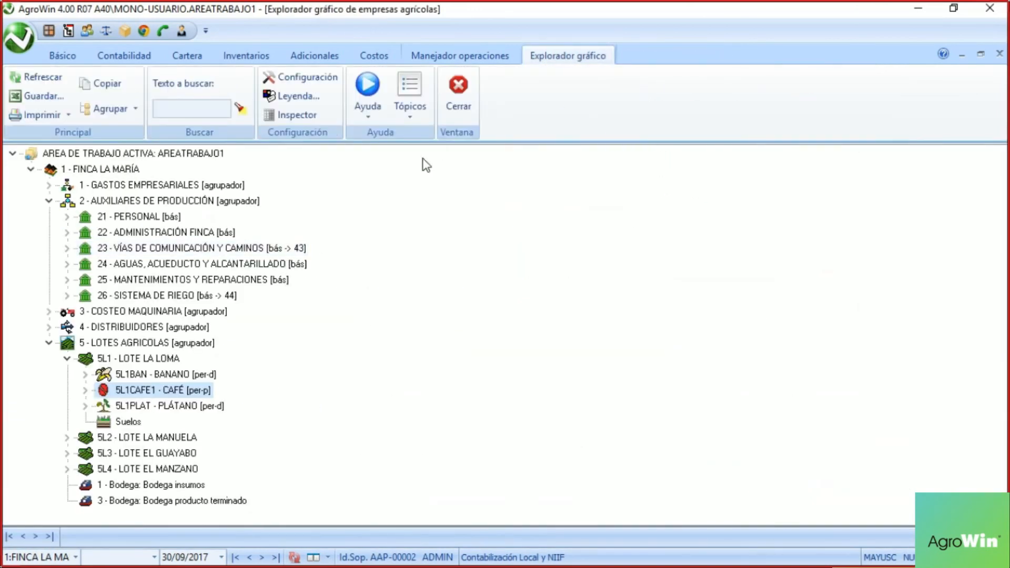
Step: Collapse the AUXILIARES DE PRODUCCIÓN and LOTES AGRICOLAS groups, then reopen AUXILIARES DE PRODUCCIÓN and examine its options for creating cost centres
{"action": "left_click", "coordinate": [48, 201]}
{"action": "left_click", "coordinate": [49, 248]}
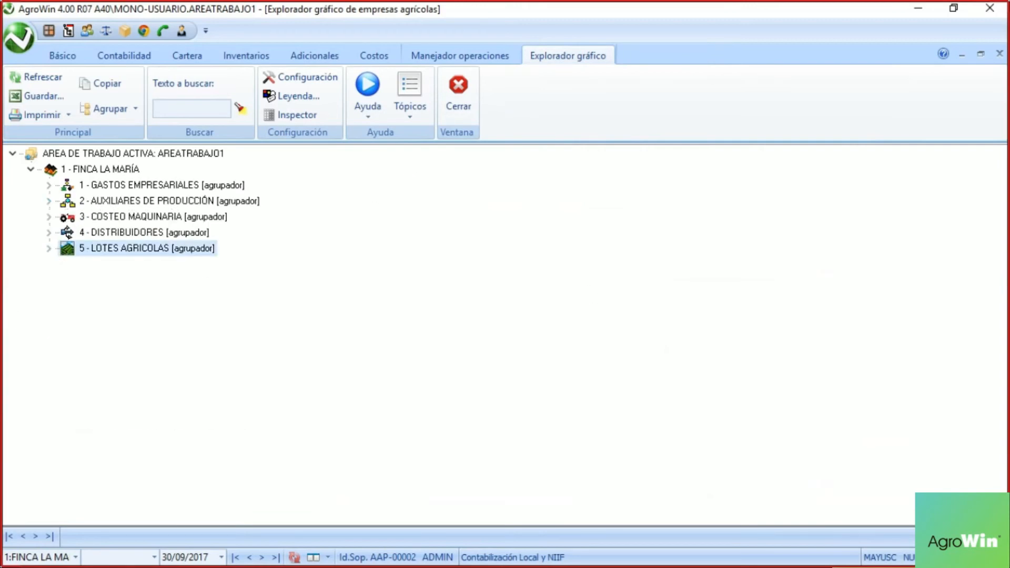
{"action": "left_click", "coordinate": [49, 201]}
{"action": "right_click", "coordinate": [118, 201]}
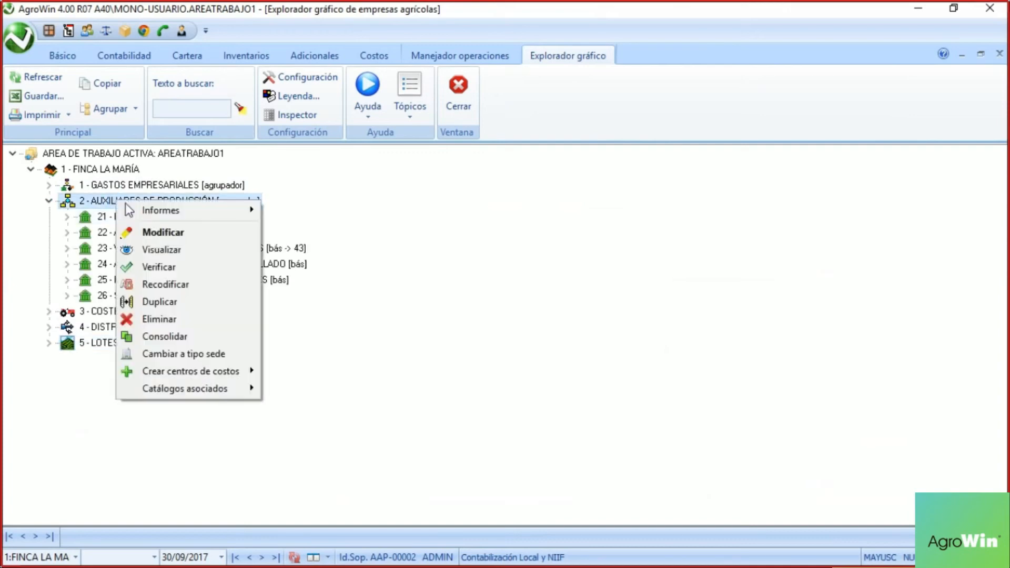
{"action": "mouse_move", "coordinate": [245, 374]}
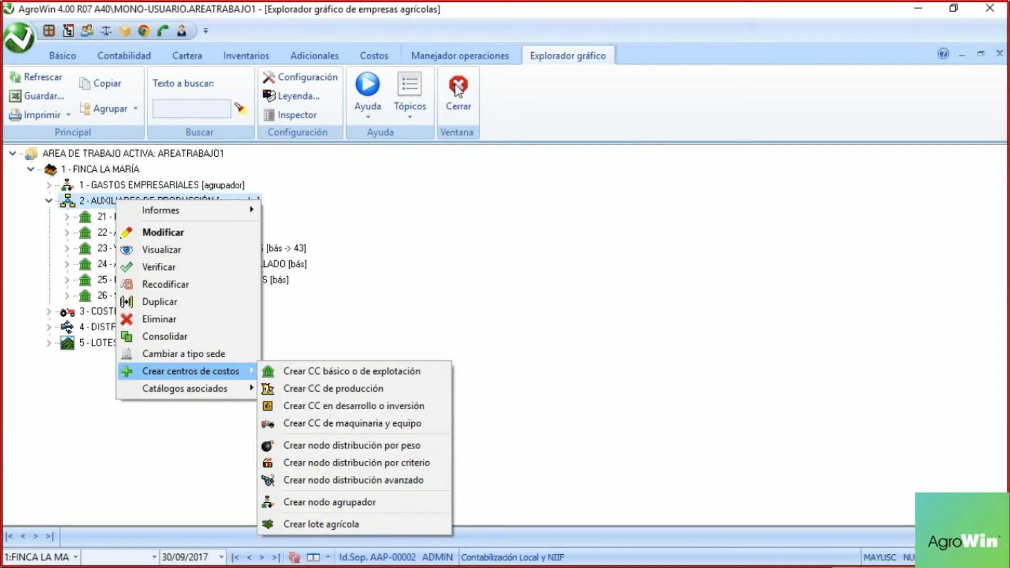
Step: Open a new month-end closing operation from the operations manager, review its automatic processes, and close it without saving
{"action": "left_click", "coordinate": [482, 57]}
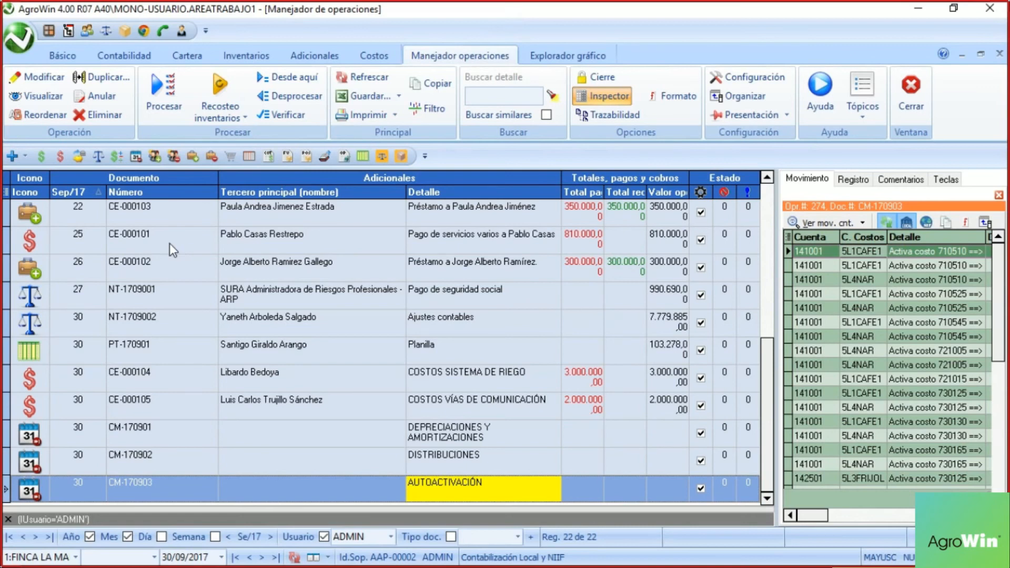
{"action": "left_click", "coordinate": [13, 156]}
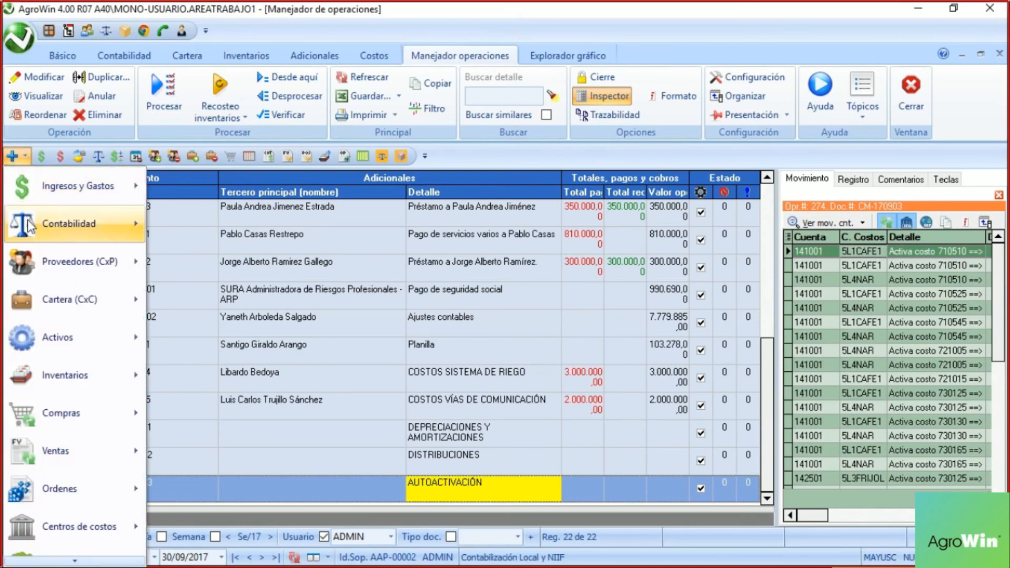
{"action": "mouse_move", "coordinate": [29, 225]}
{"action": "left_click", "coordinate": [251, 267]}
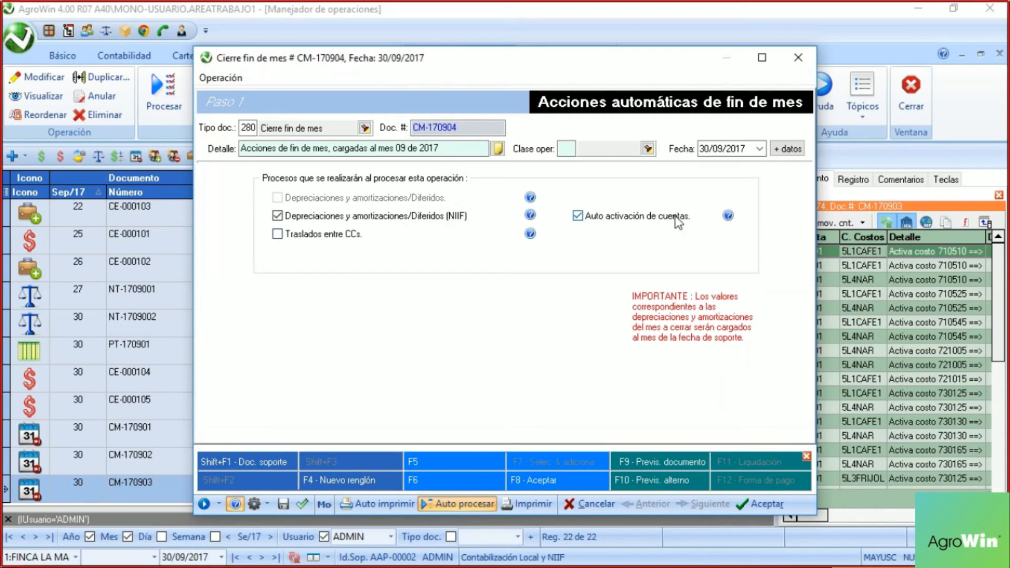
{"action": "left_click", "coordinate": [795, 59]}
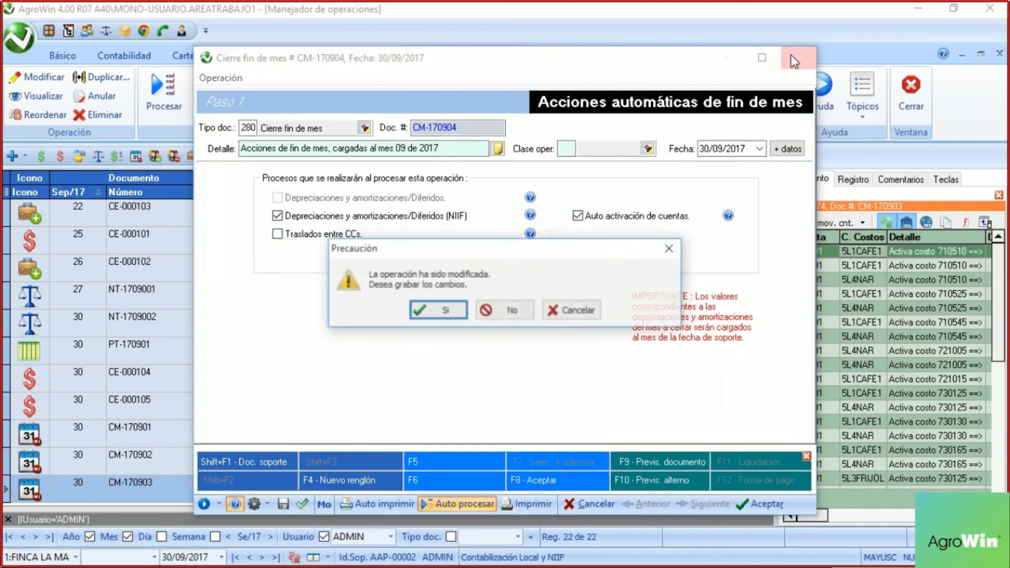
{"action": "left_click", "coordinate": [485, 318]}
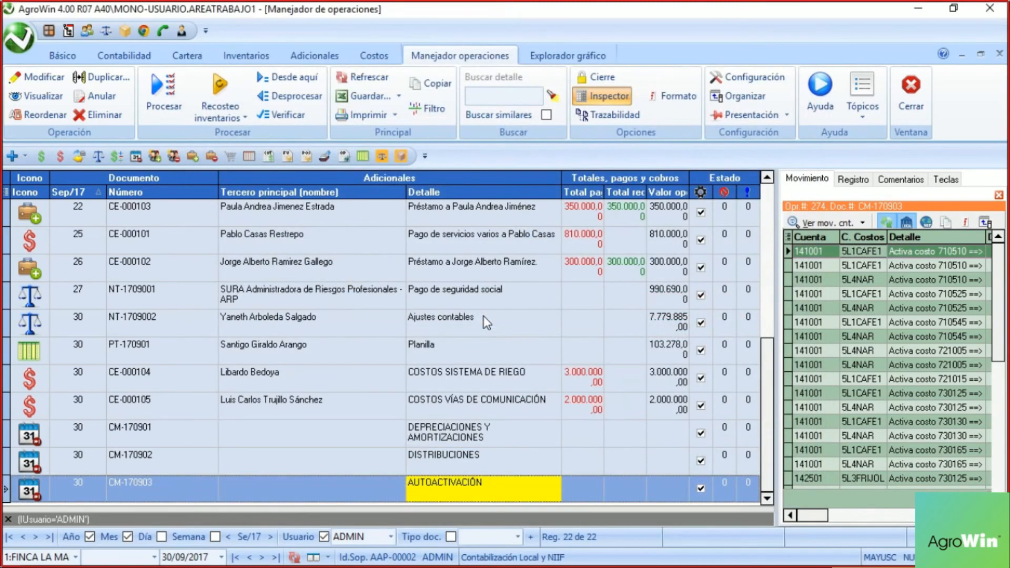